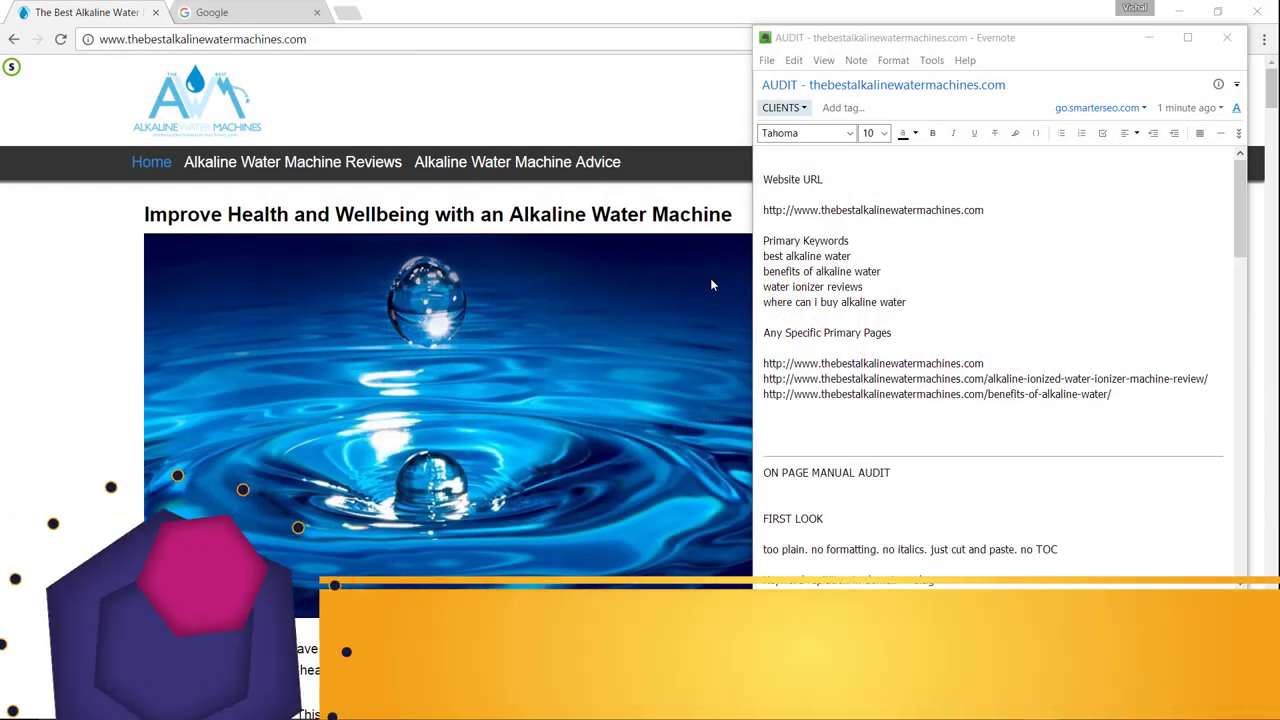
- Review the website URL and the list of primary keywords in the audit note
left_click_drag(921, 38, 930, 62)
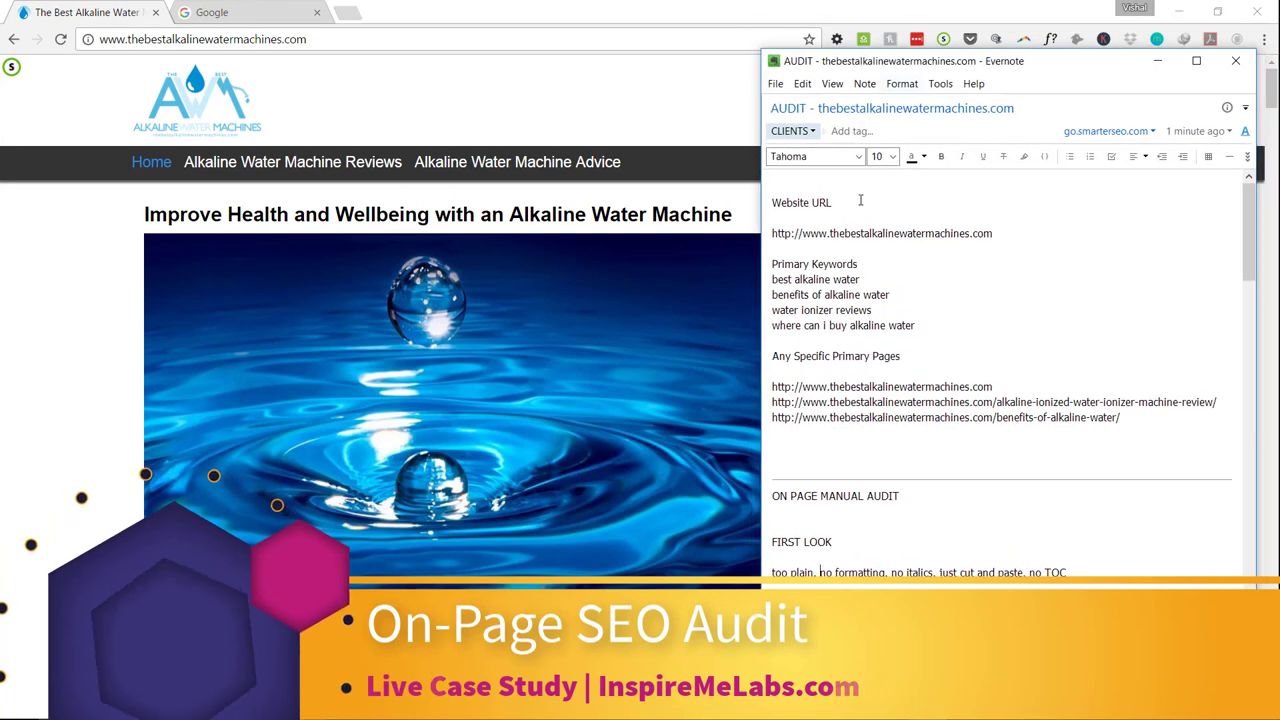
left_click_drag(994, 234, 828, 234)
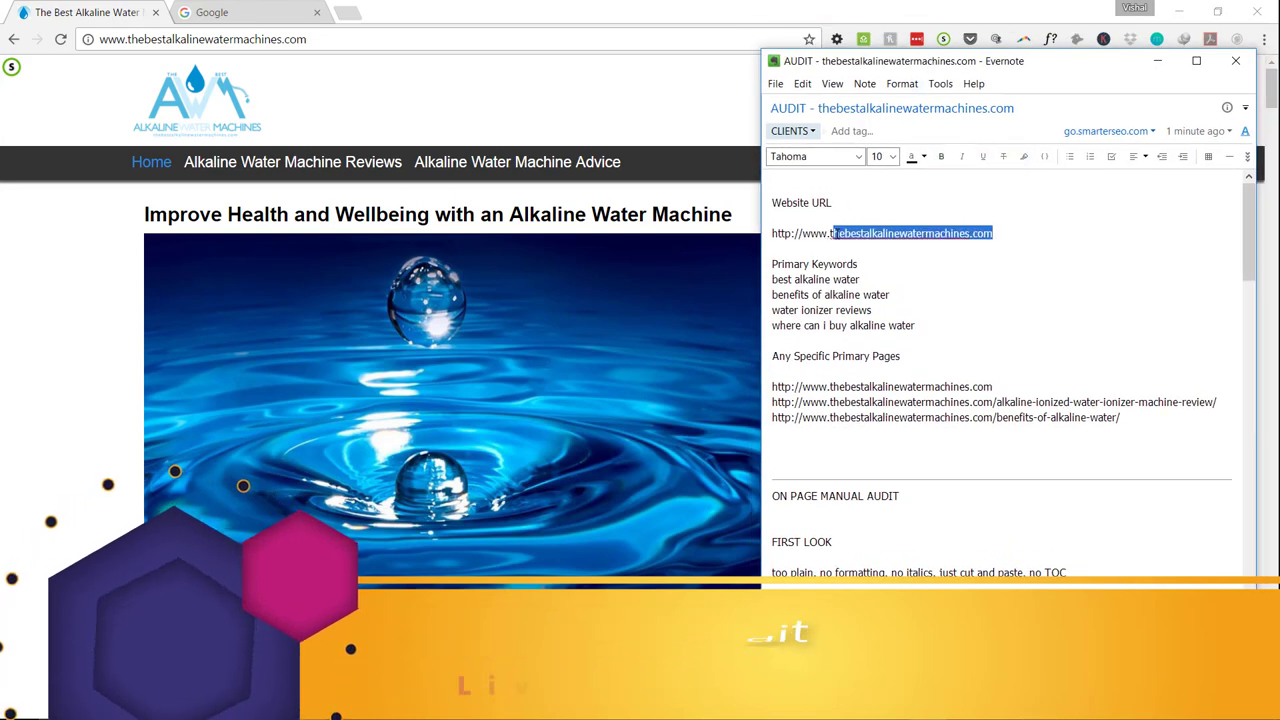
left_click(935, 258)
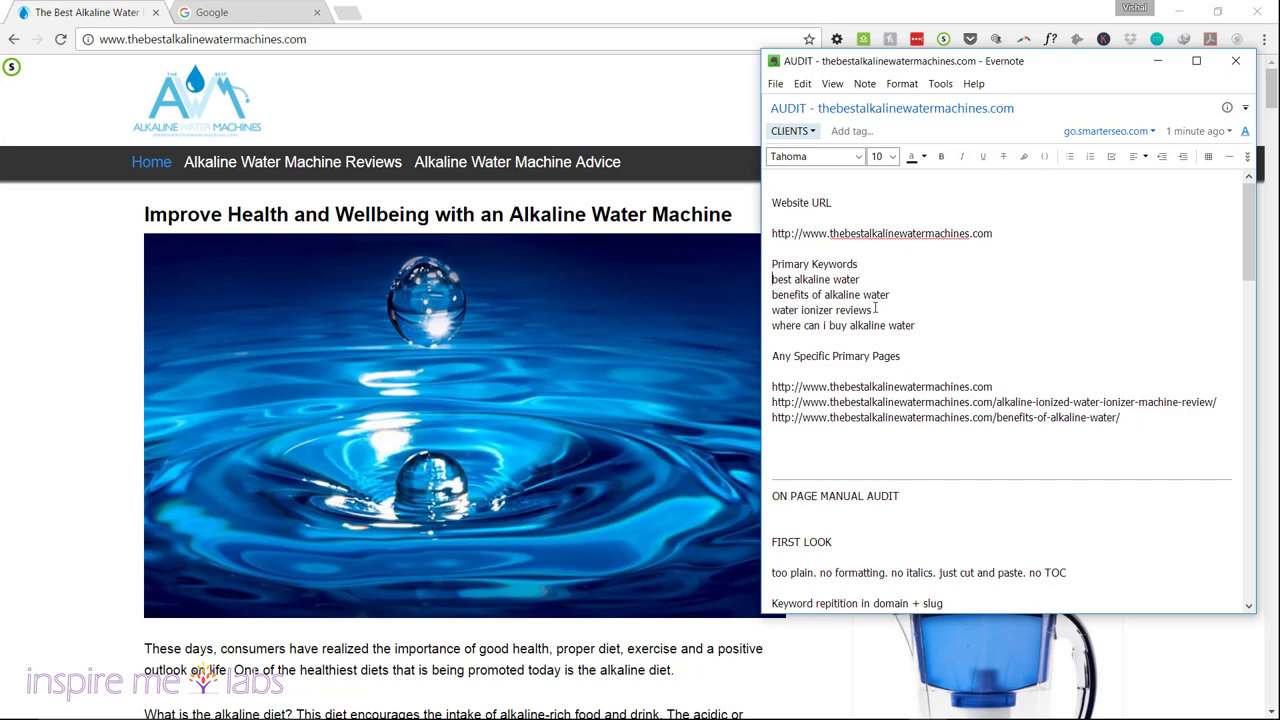
left_click_drag(916, 325, 772, 279)
left_click(864, 260)
- Switch to the browser and skim the home page's article and product comparison table for a first impression
left_click(558, 356)
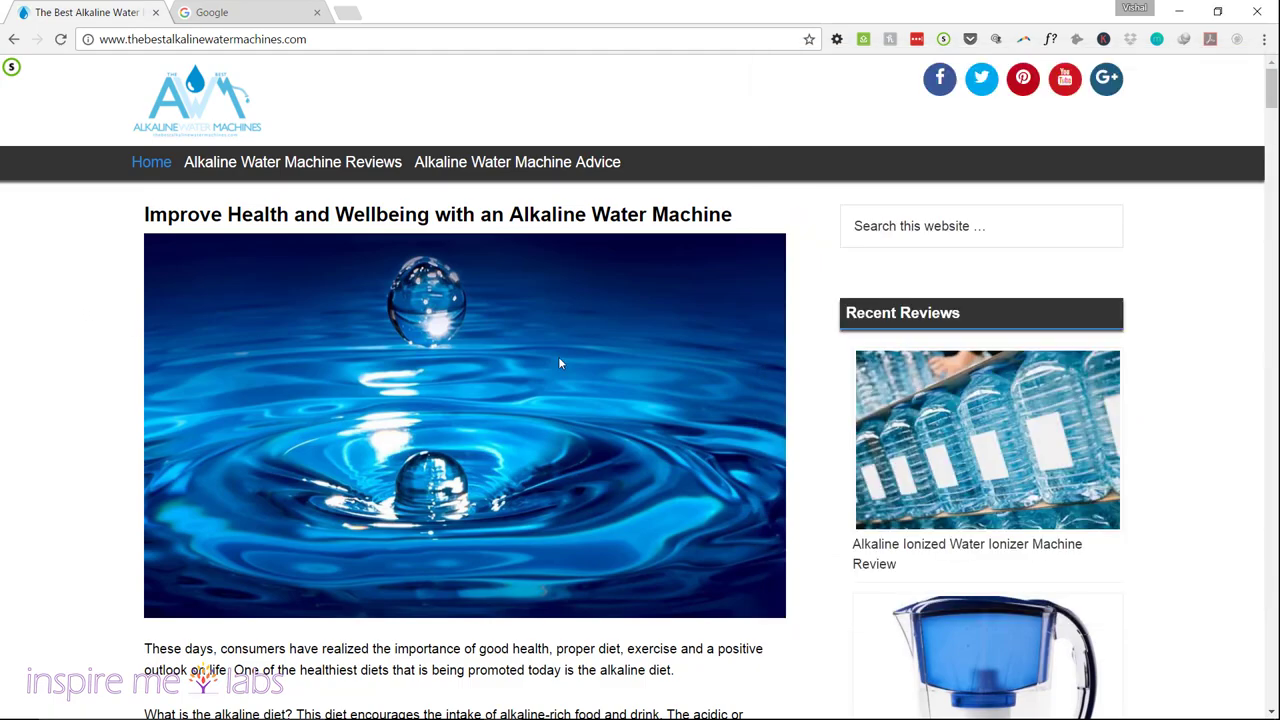
scroll(558, 356, "down", 15)
scroll(558, 356, "down", 20)
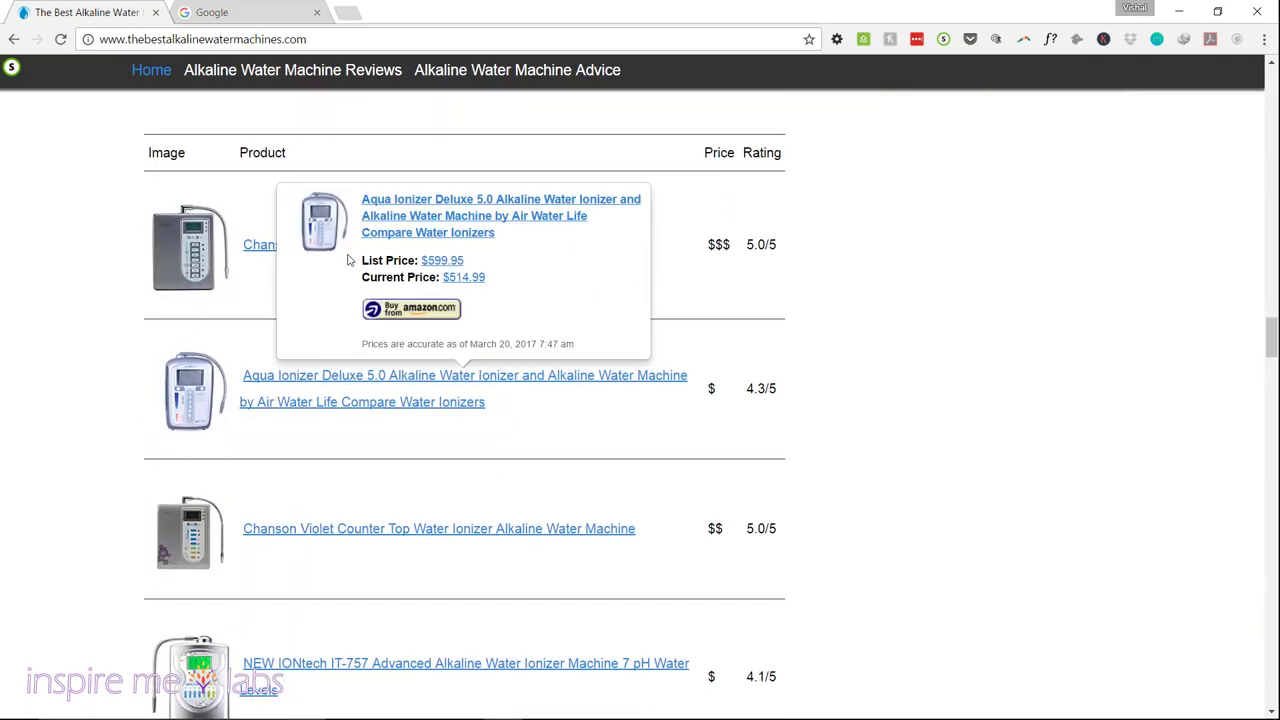
scroll(872, 421, "up", 1)
scroll(872, 421, "up", 20)
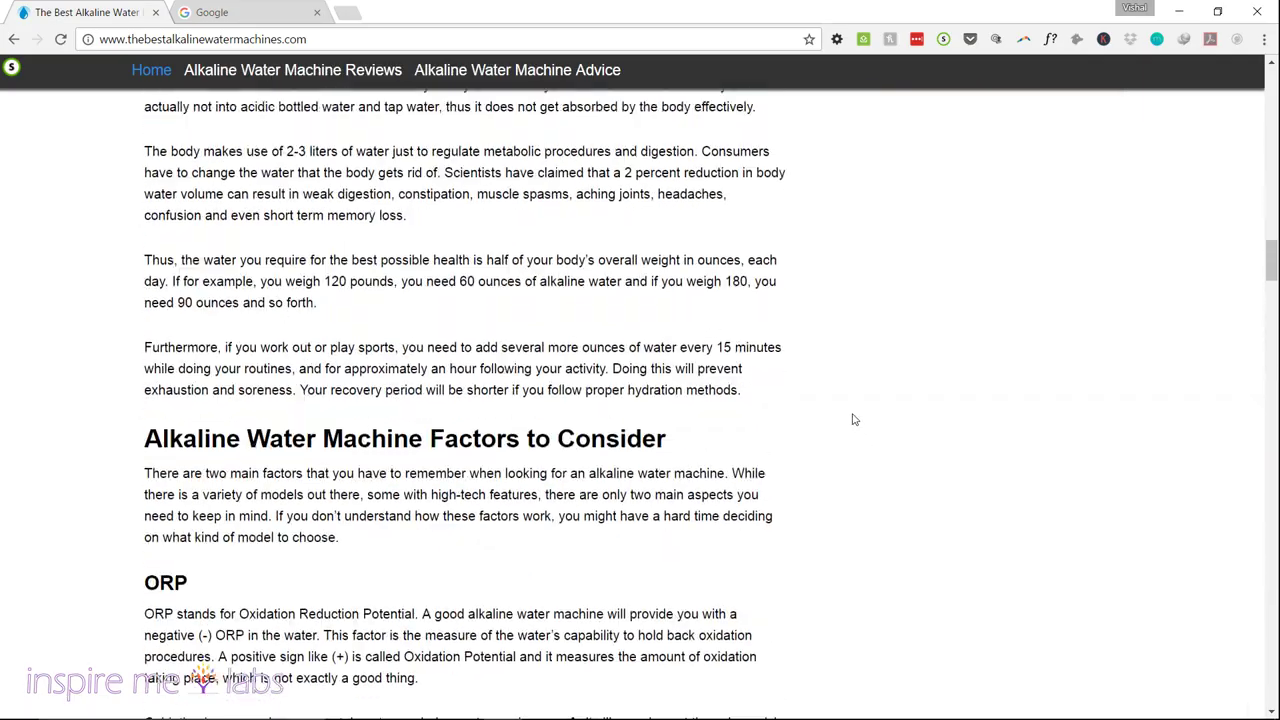
scroll(484, 418, "up", 1)
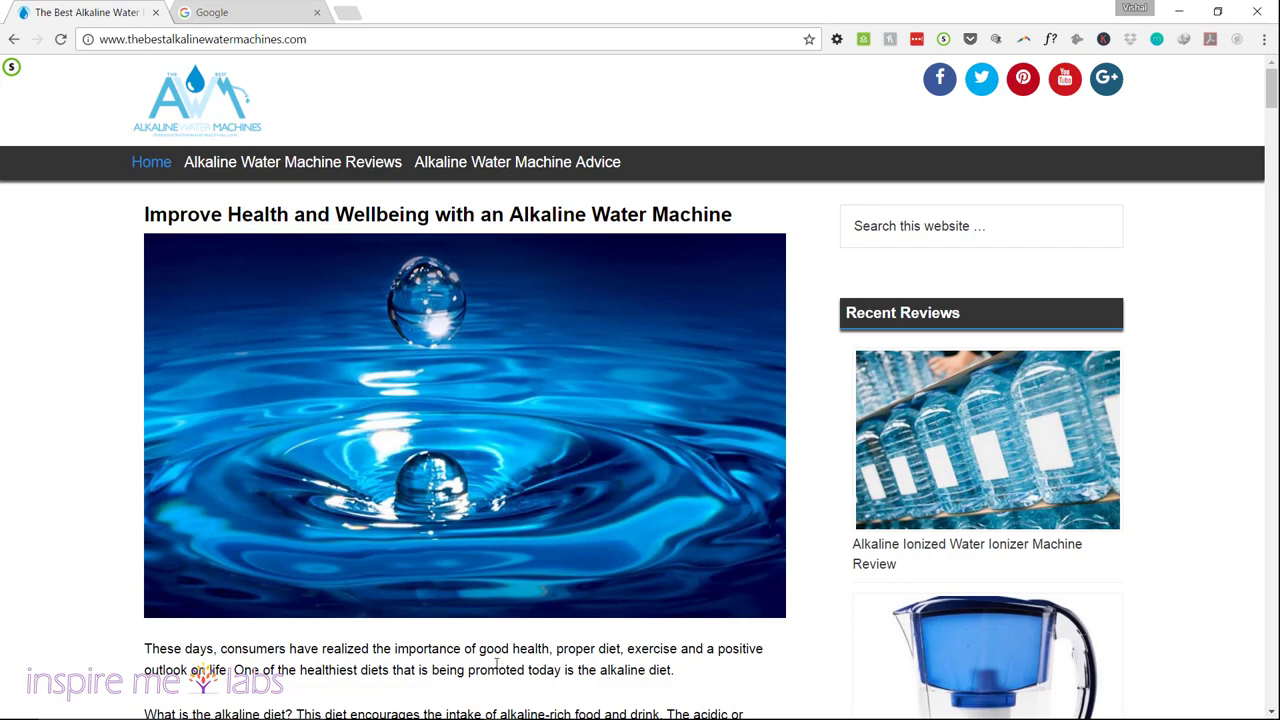
scroll(587, 555, "down", 20)
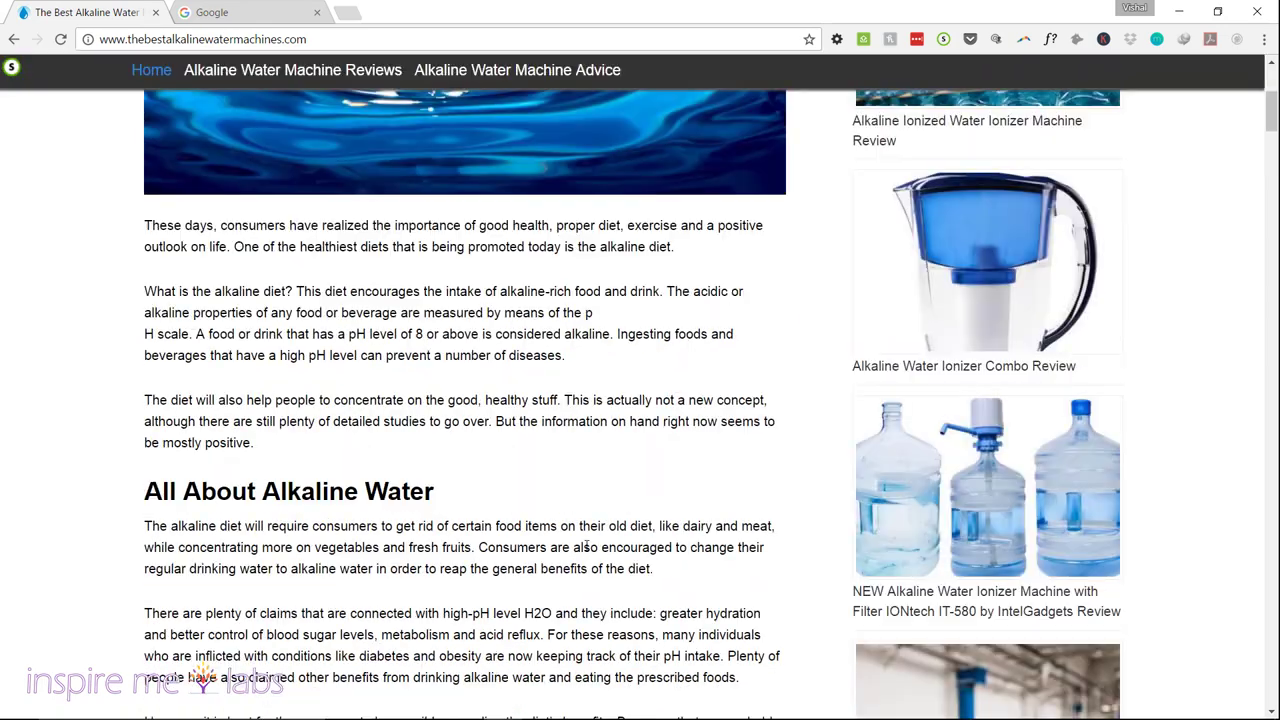
scroll(586, 545, "up", 20)
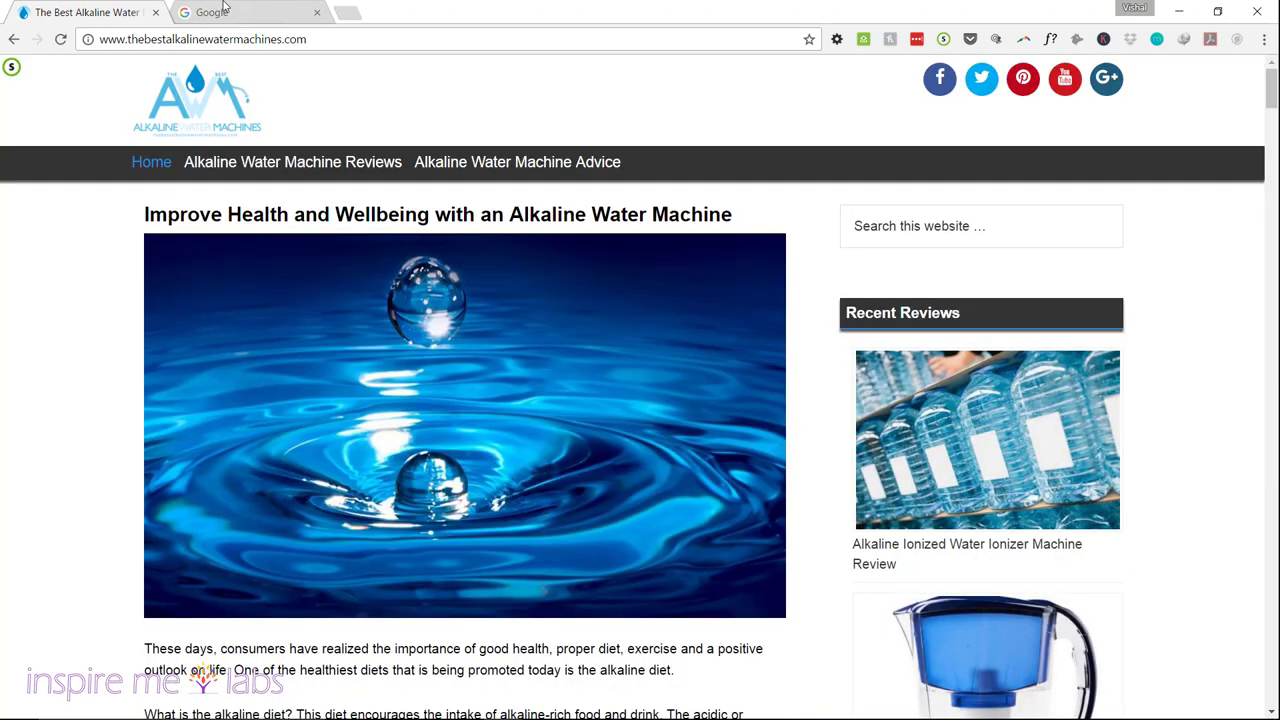
- Look through the entire home page down to the Conclusion section and the footer
left_click(240, 11)
left_click(70, 13)
scroll(530, 493, "down", 10)
scroll(527, 494, "down", 15)
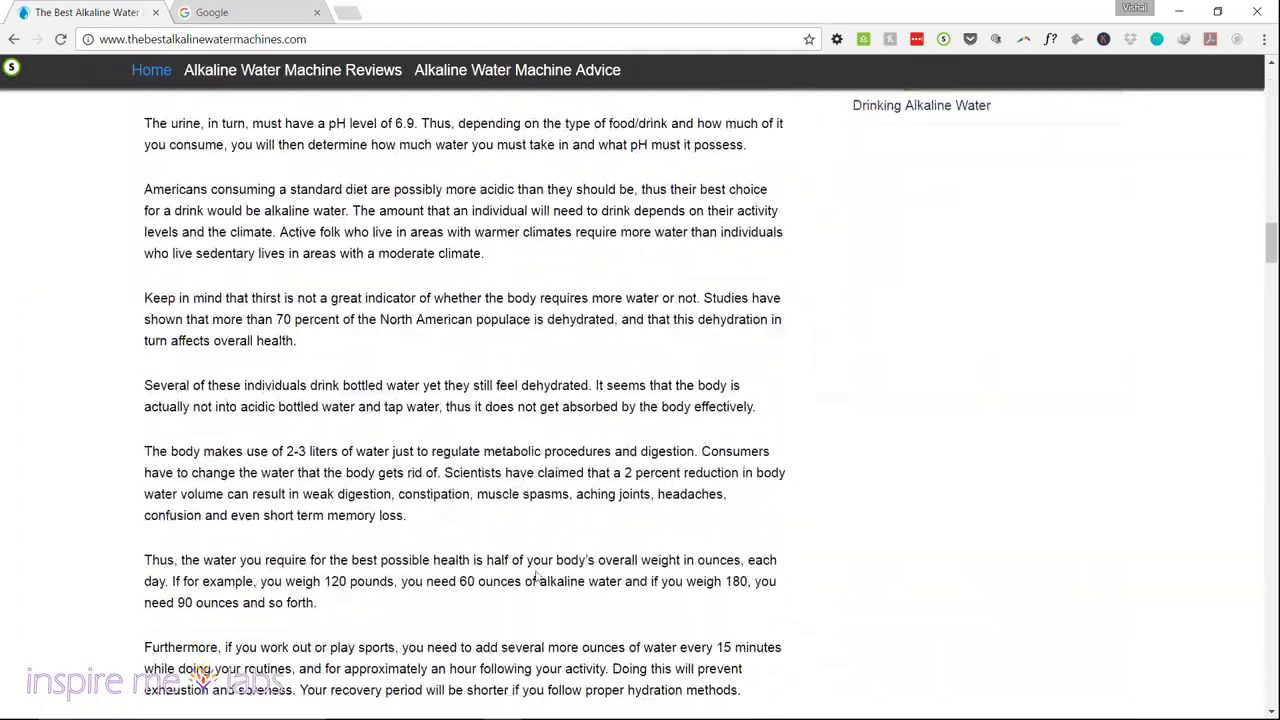
scroll(535, 575, "down", 6)
scroll(535, 575, "down", 15)
scroll(535, 575, "down", 20)
scroll(535, 575, "down", 20)
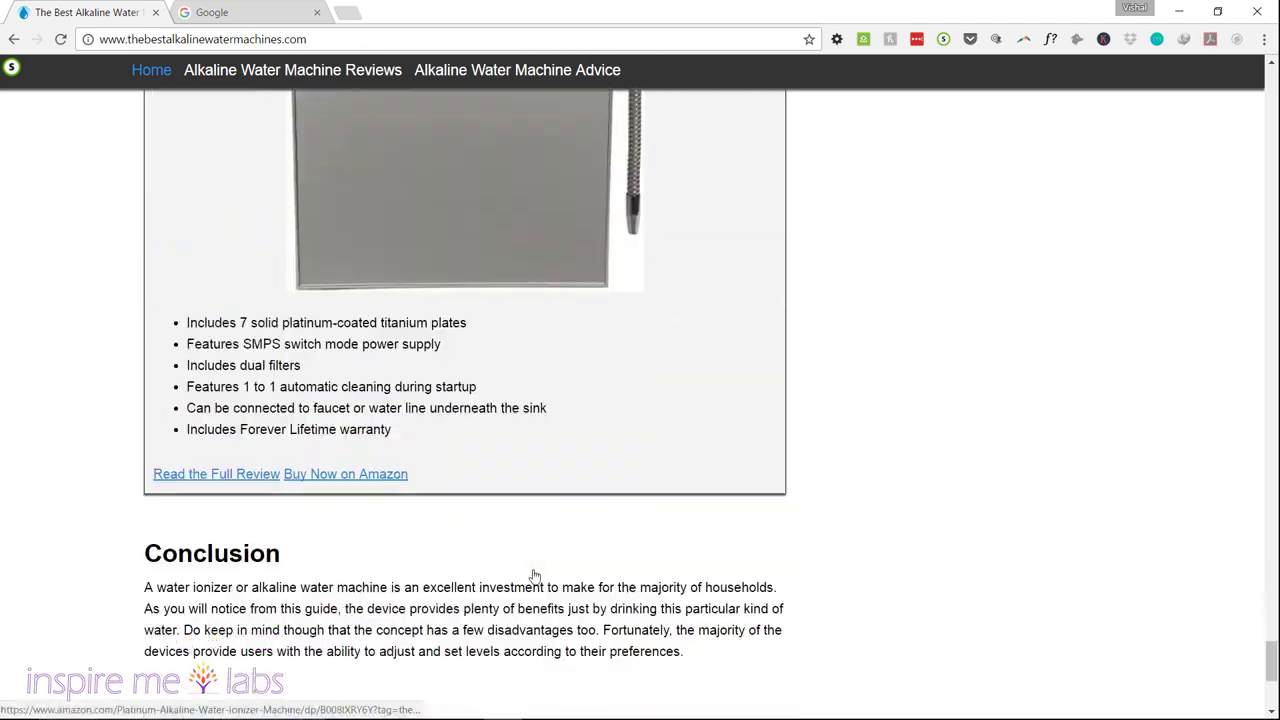
scroll(535, 575, "down", 4)
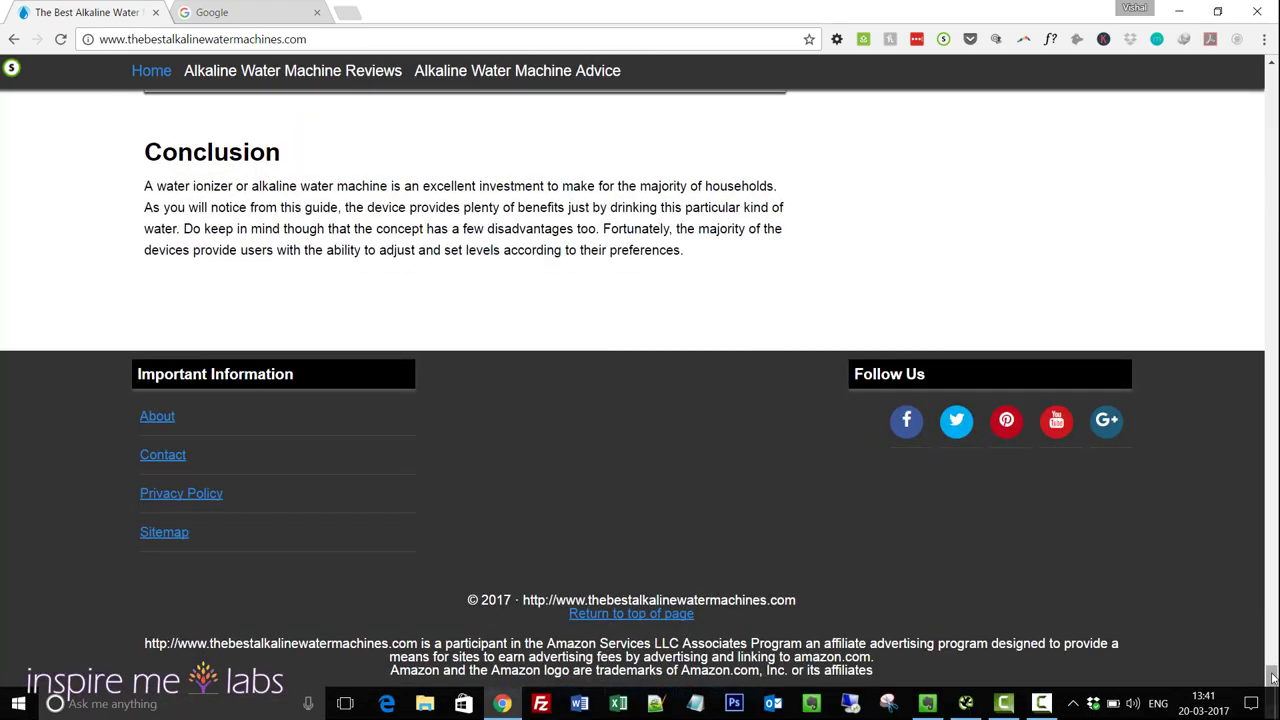
- Examine the text formatting of the home page's article sections, from A Recommended Amount back up to the introduction
scroll(1260, 357, "up", 15)
scroll(1260, 357, "up", 15)
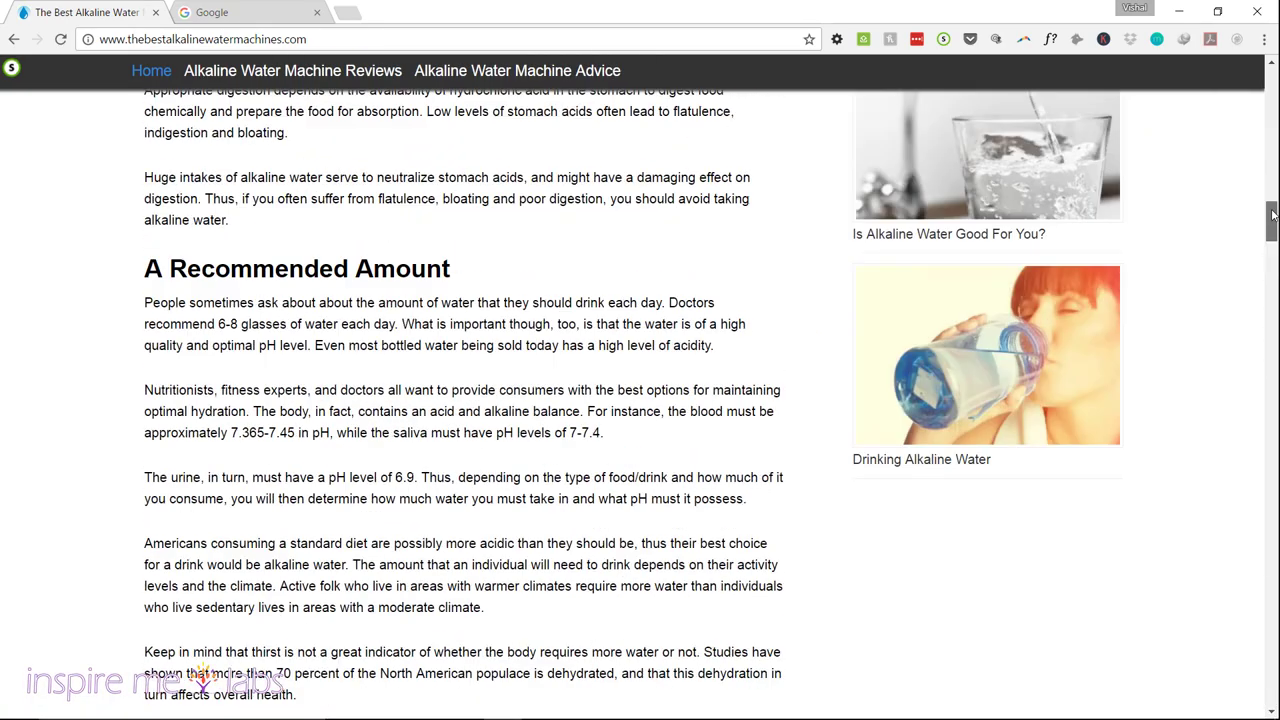
scroll(296, 566, "up", 10)
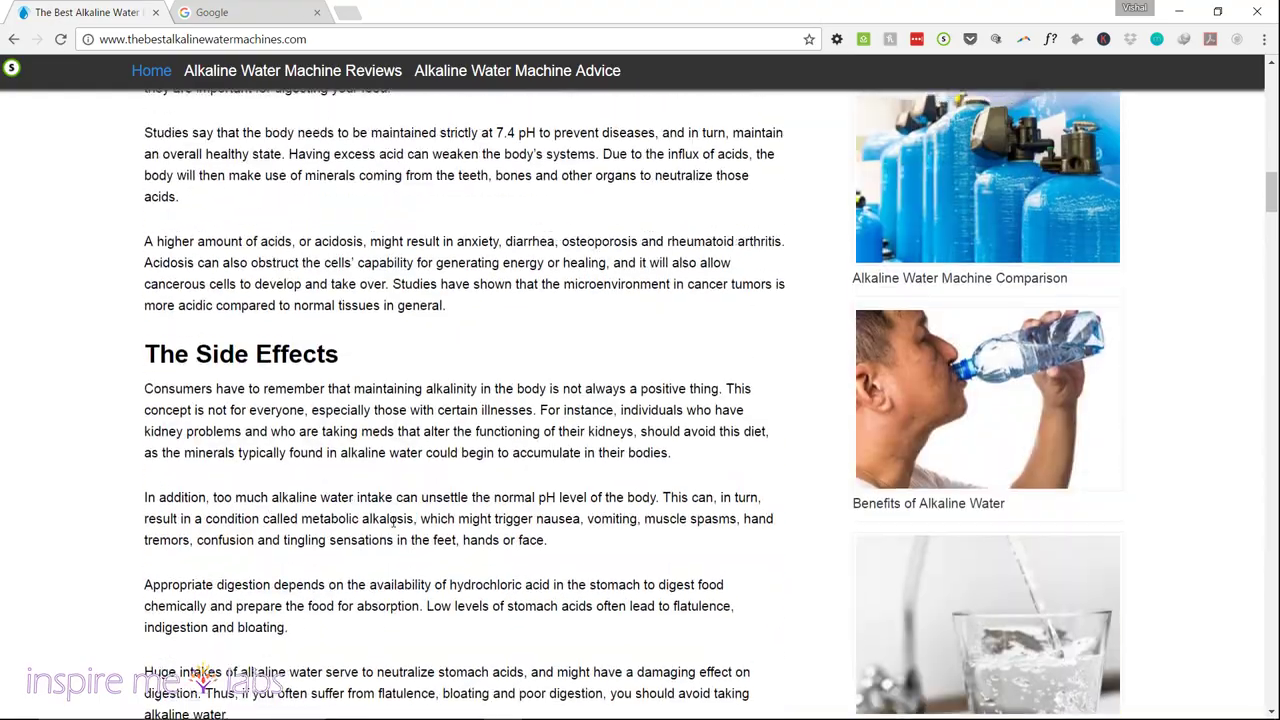
scroll(296, 566, "up", 10)
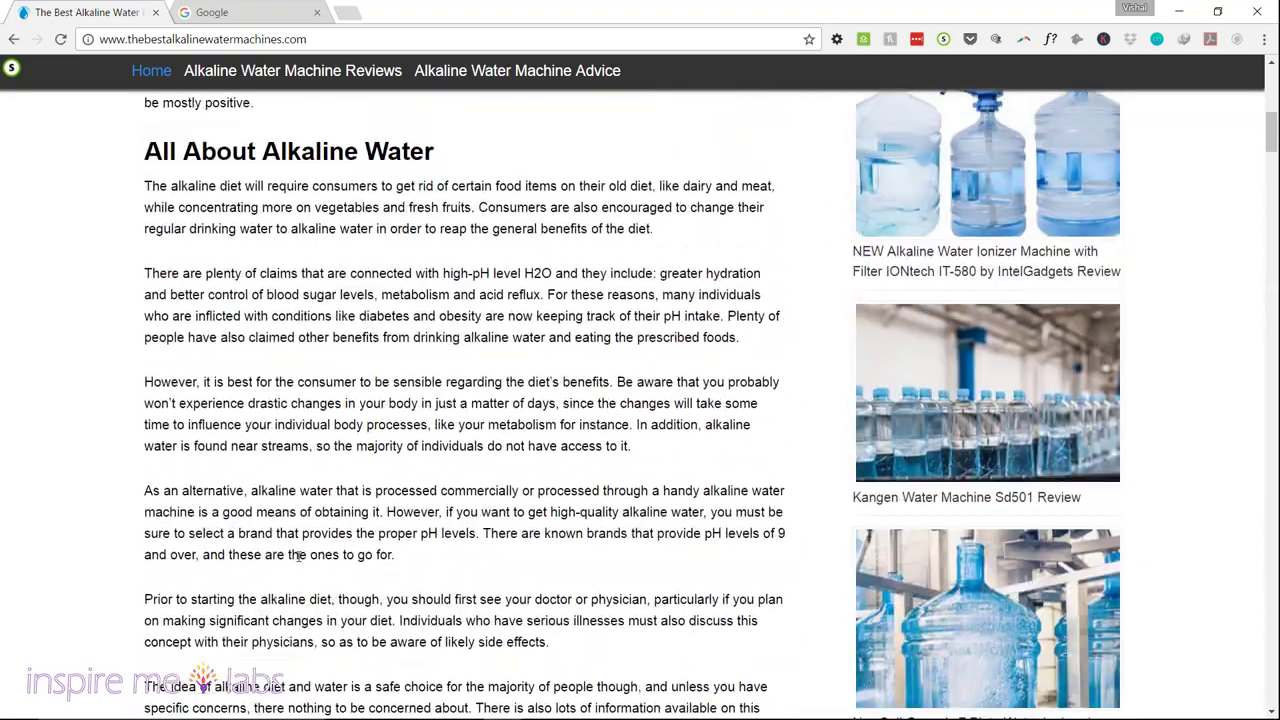
scroll(296, 590, "up", 3)
scroll(297, 344, "down", 5)
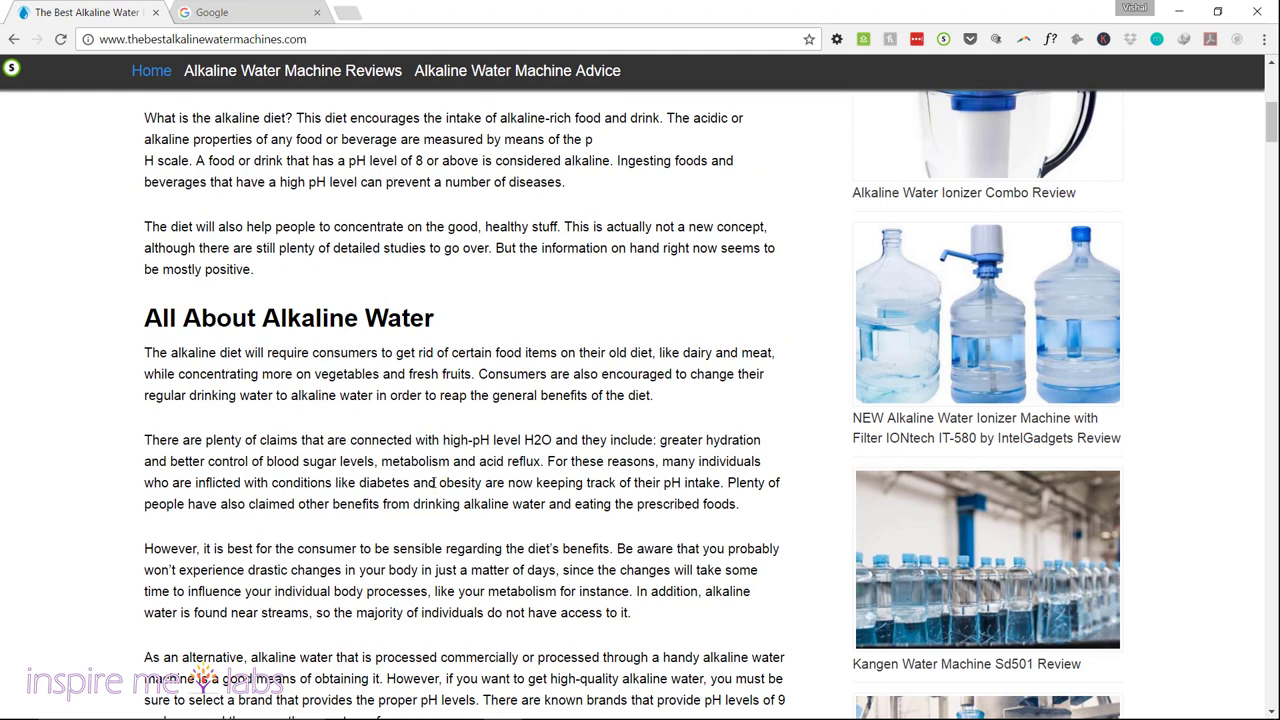
scroll(500, 438, "down", 9)
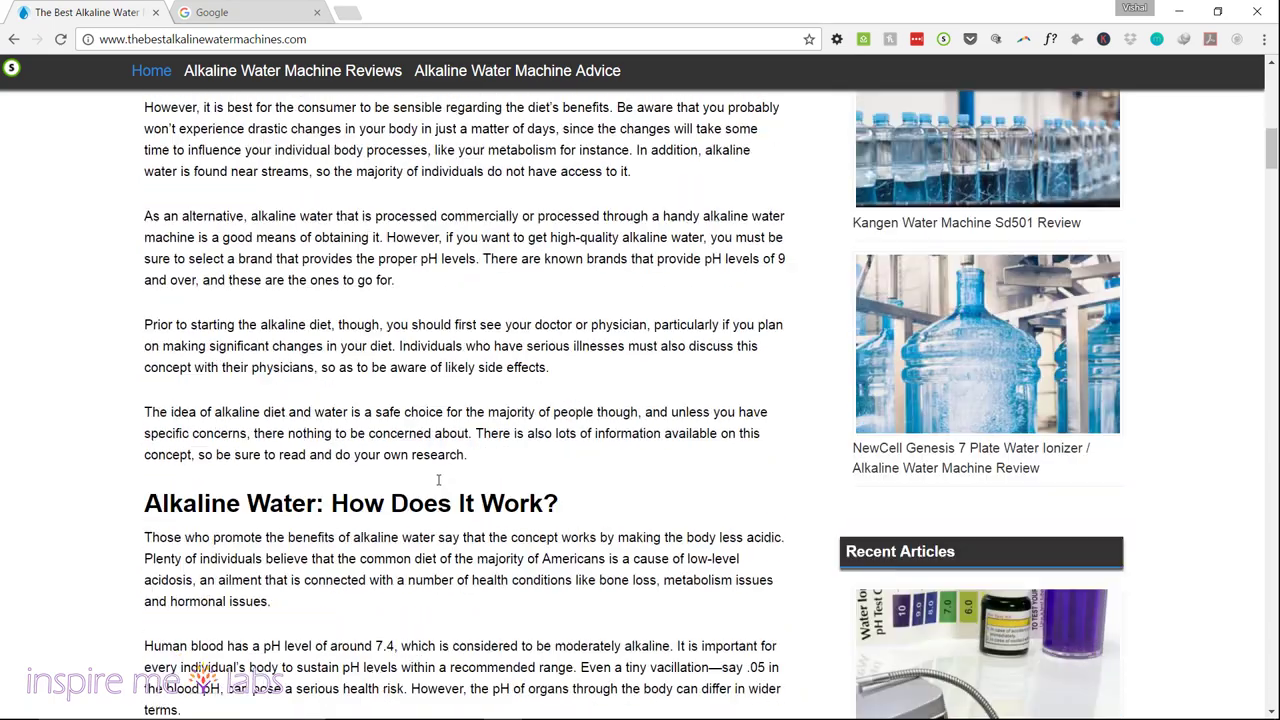
scroll(496, 378, "up", 12)
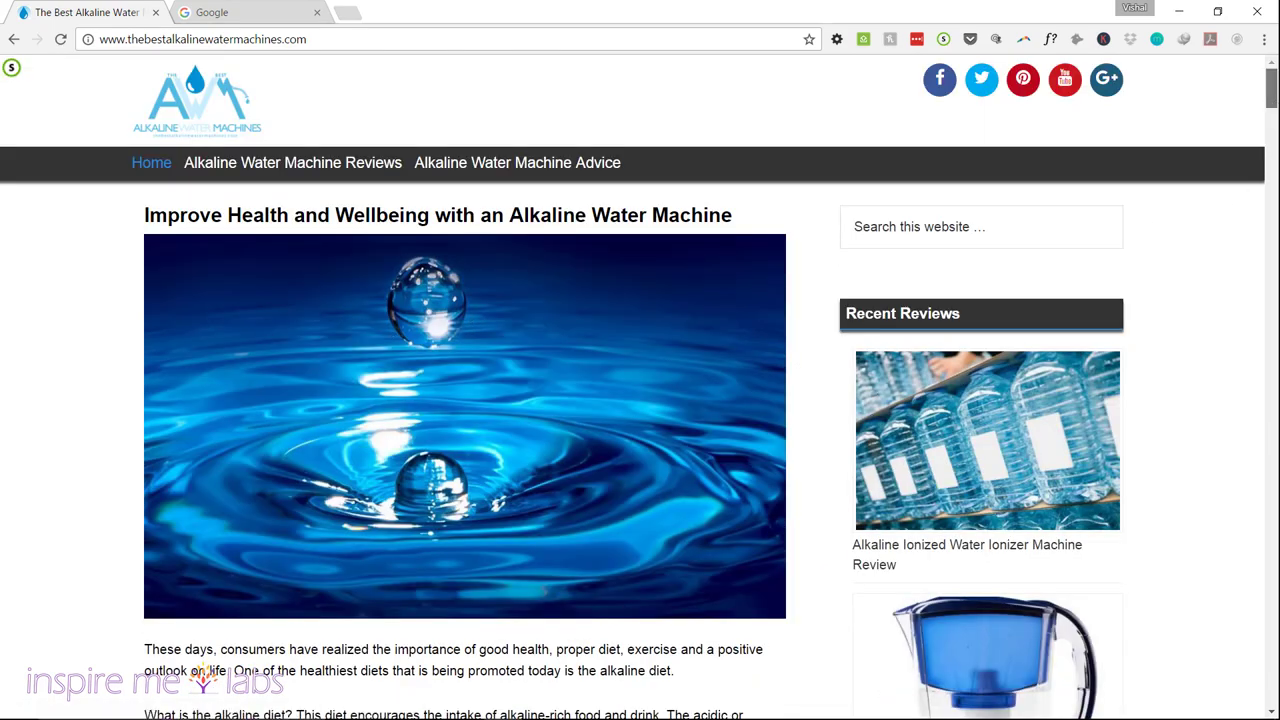
- Examine the layout of the home page's introduction and the Recent Reviews sidebar beside it
scroll(1270, 500, "down", 15)
left_click_drag(1276, 520, 1262, 8)
mouse_move(1270, 88)
left_mouse_down()
mouse_move(1268, 697)
mouse_move(1270, 90)
left_mouse_up()
scroll(323, 631, "down", 3)
scroll(323, 628, "up", 1)
scroll(323, 628, "down", 2)
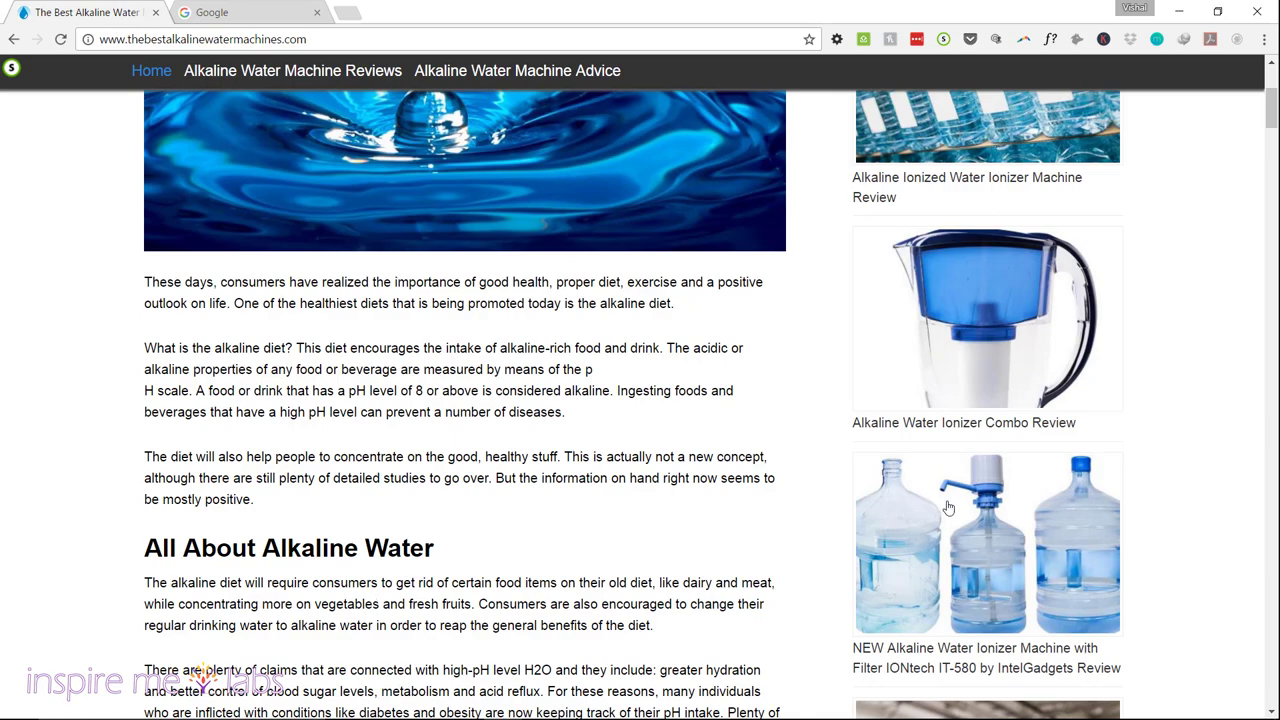
mouse_move(1272, 108)
left_mouse_down()
mouse_move(1271, 367)
mouse_move(1271, 90)
left_mouse_up()
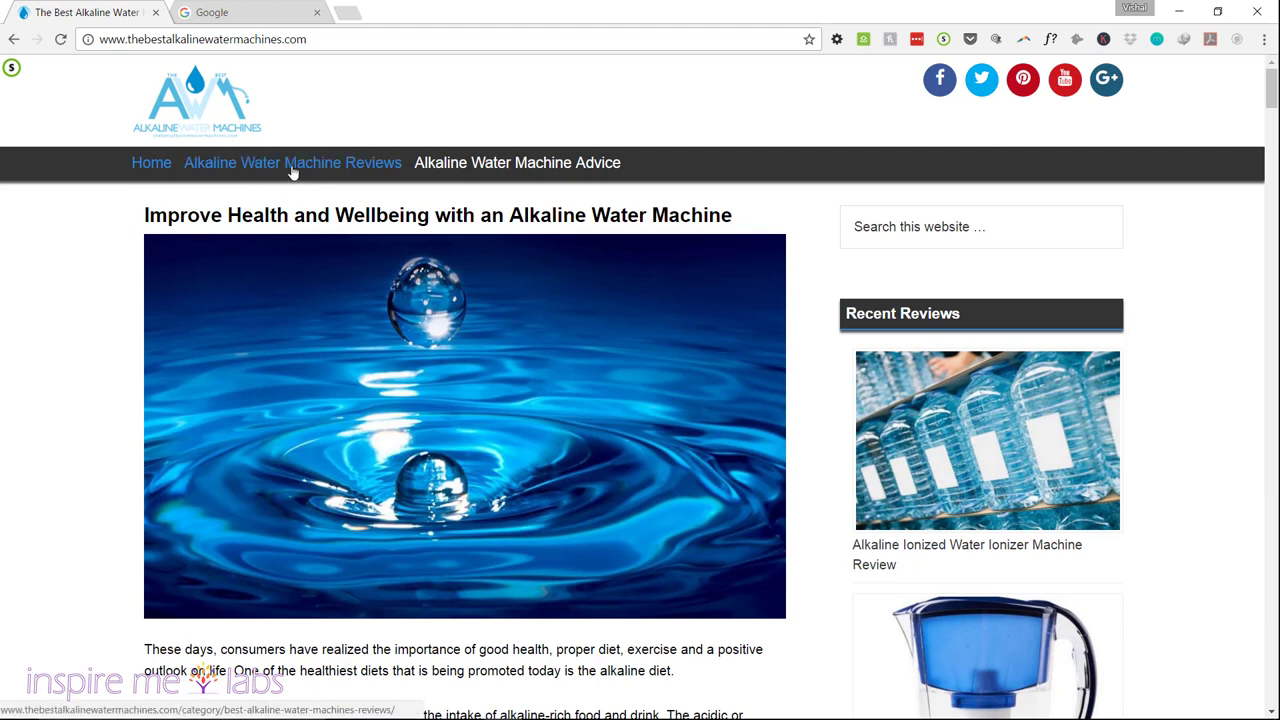
- Inspect the Alkaline Water Machine Reviews and Alkaline Water Machine Advice entries in the site's navigation
mouse_move(403, 170)
left_mouse_down()
mouse_move(345, 168)
mouse_move(410, 166)
left_mouse_up()
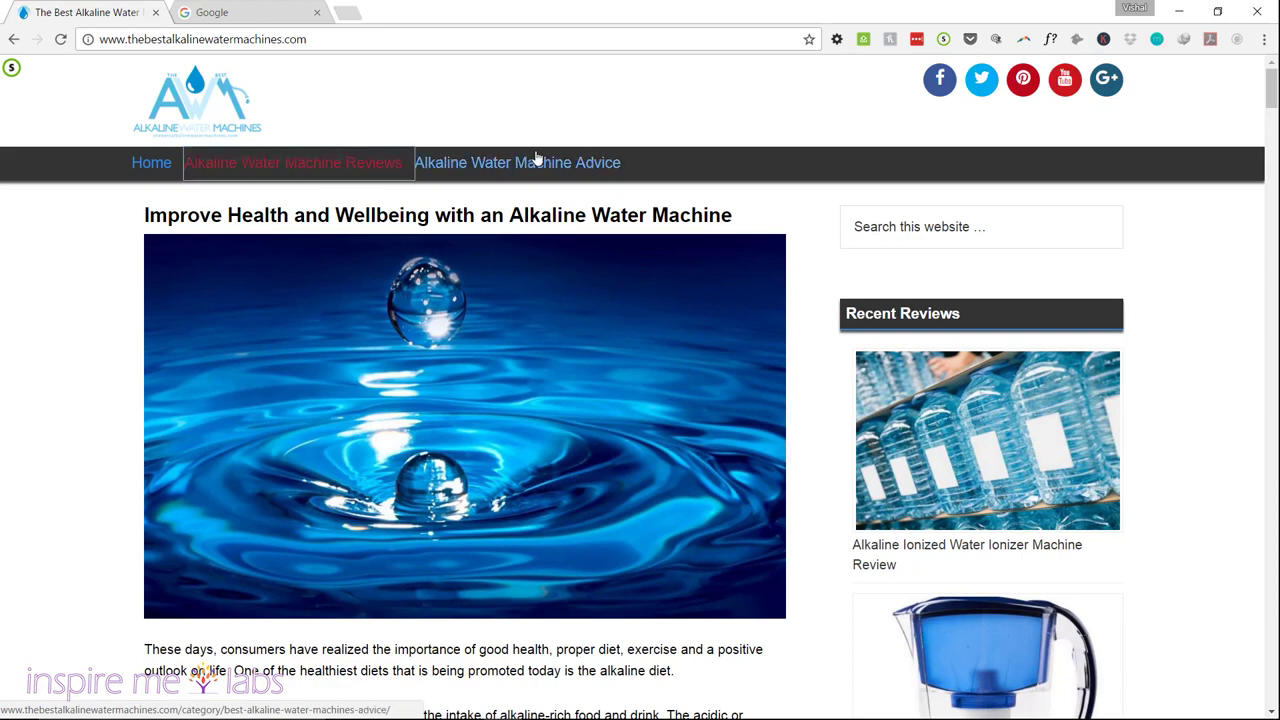
scroll(262, 325, "down", 1)
scroll(231, 352, "up", 1)
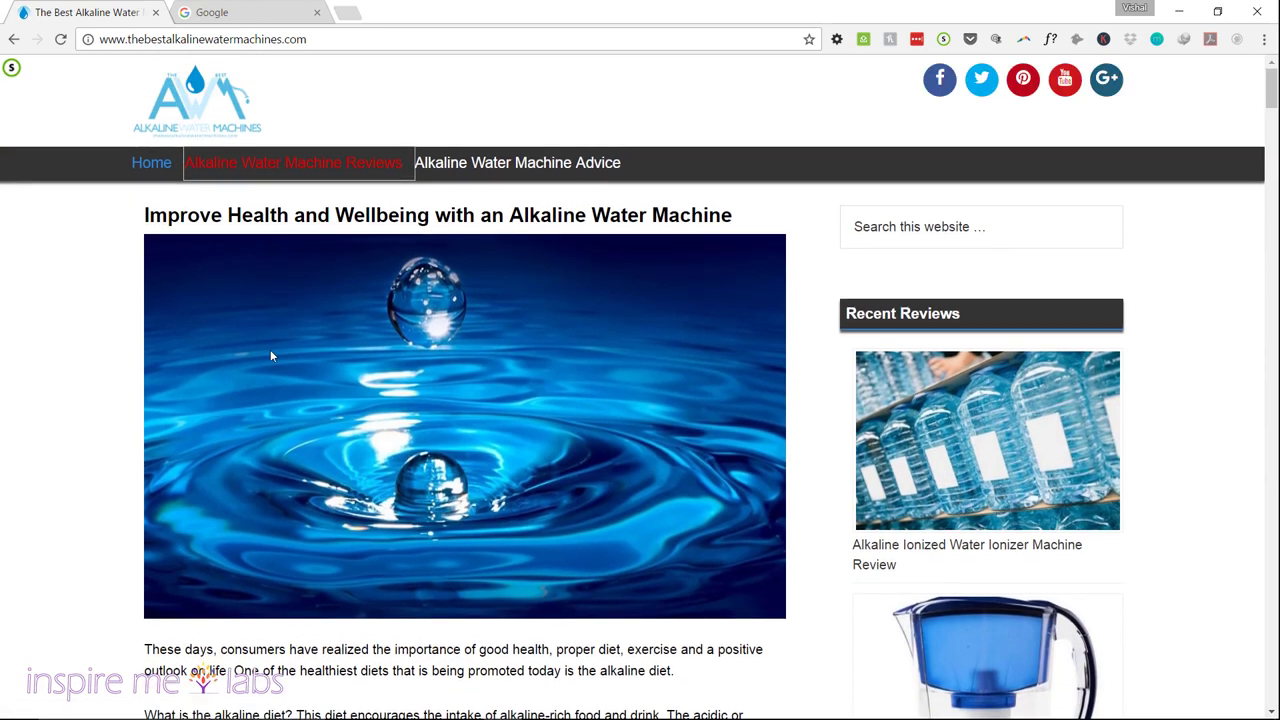
- Open the Alkaline Ionized Water Ionizer Machine Review from the recent reviews and examine its full URL
scroll(837, 300, "down", 3)
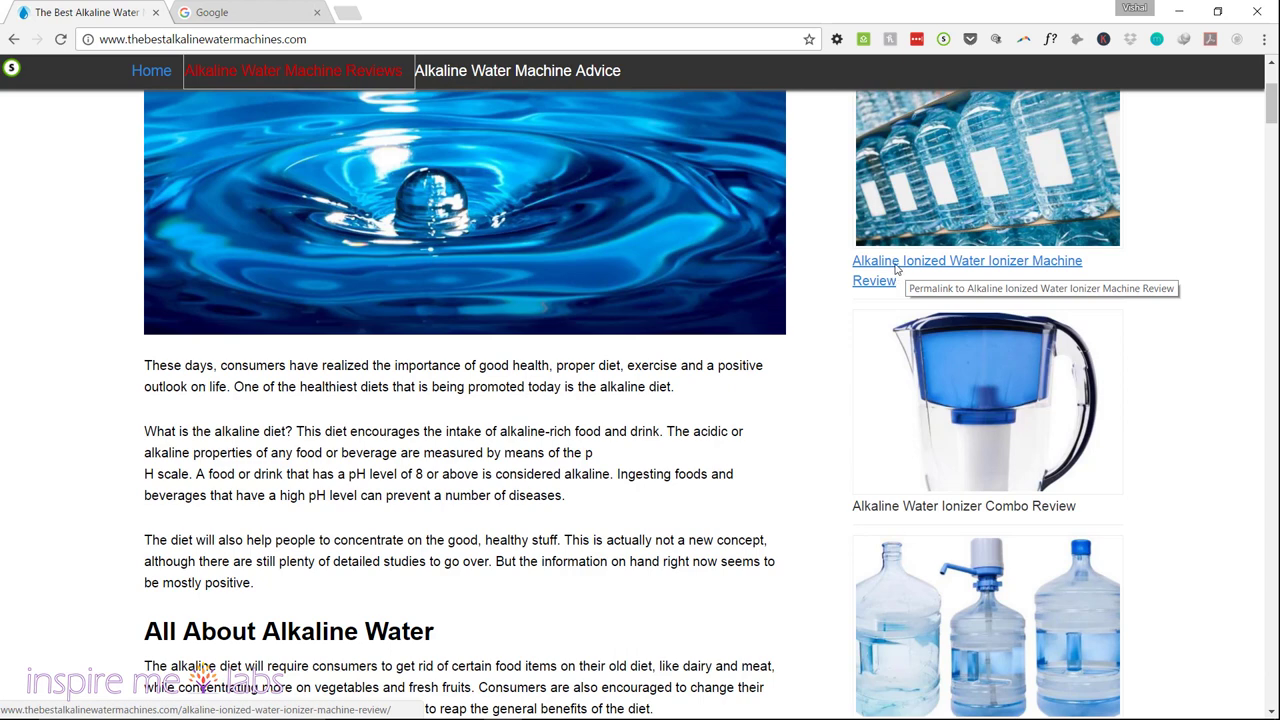
left_click(896, 270)
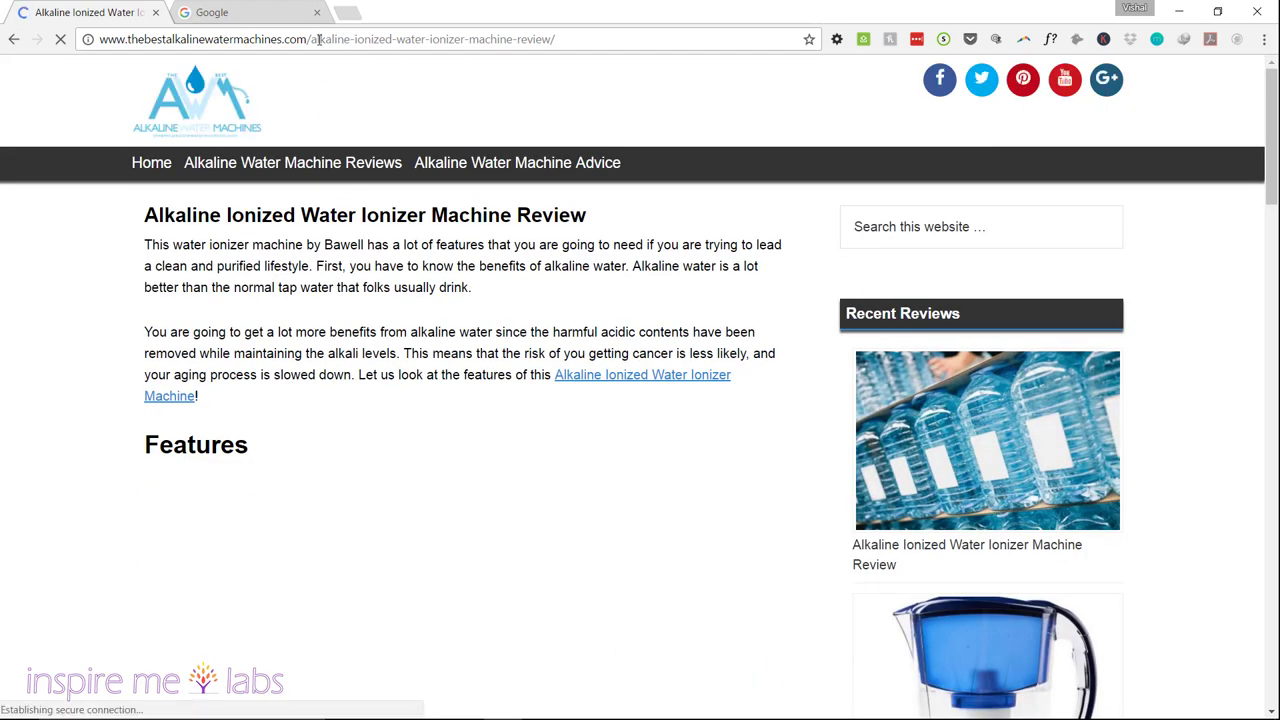
left_click(318, 39)
left_click(319, 39)
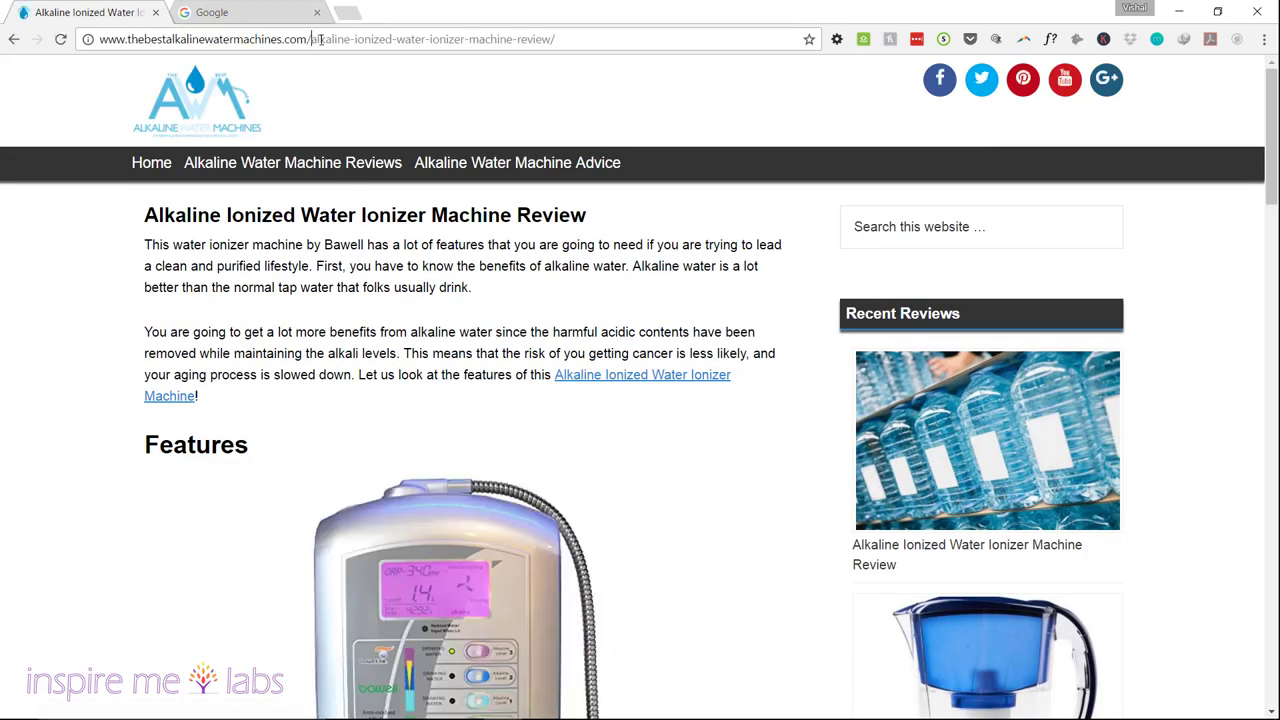
left_click_drag(556, 39, 98, 39)
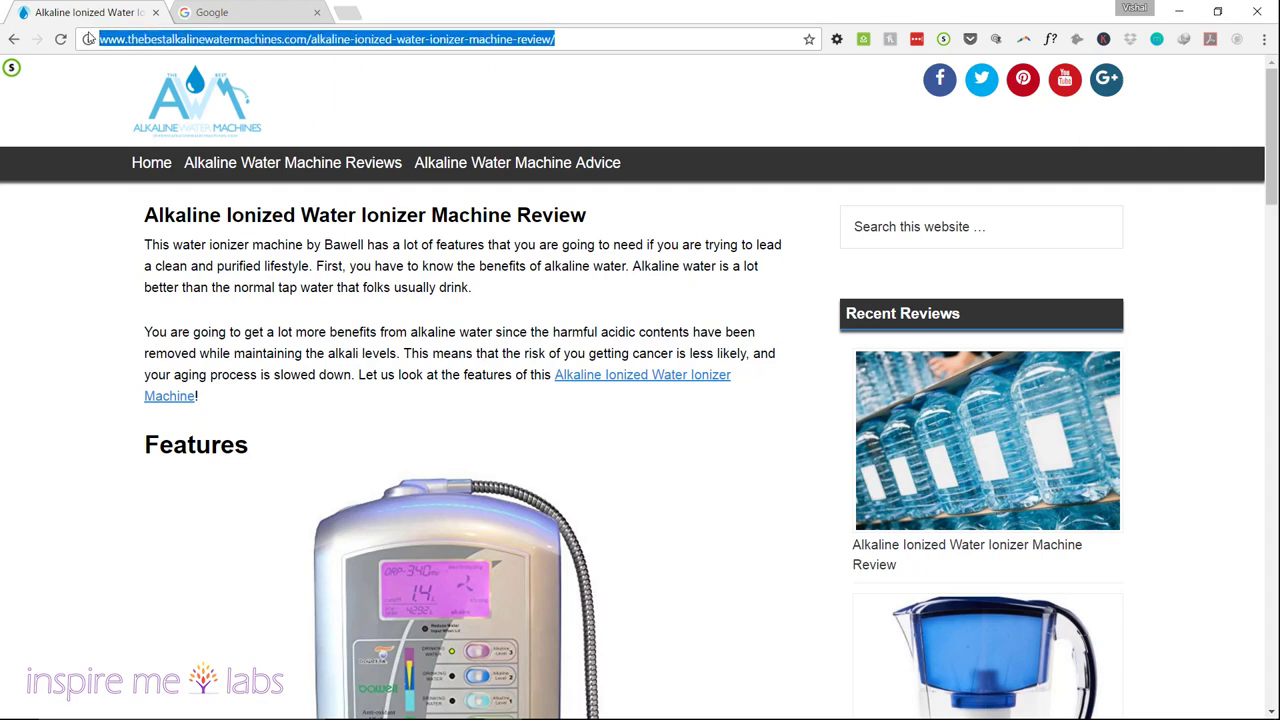
left_click(316, 39)
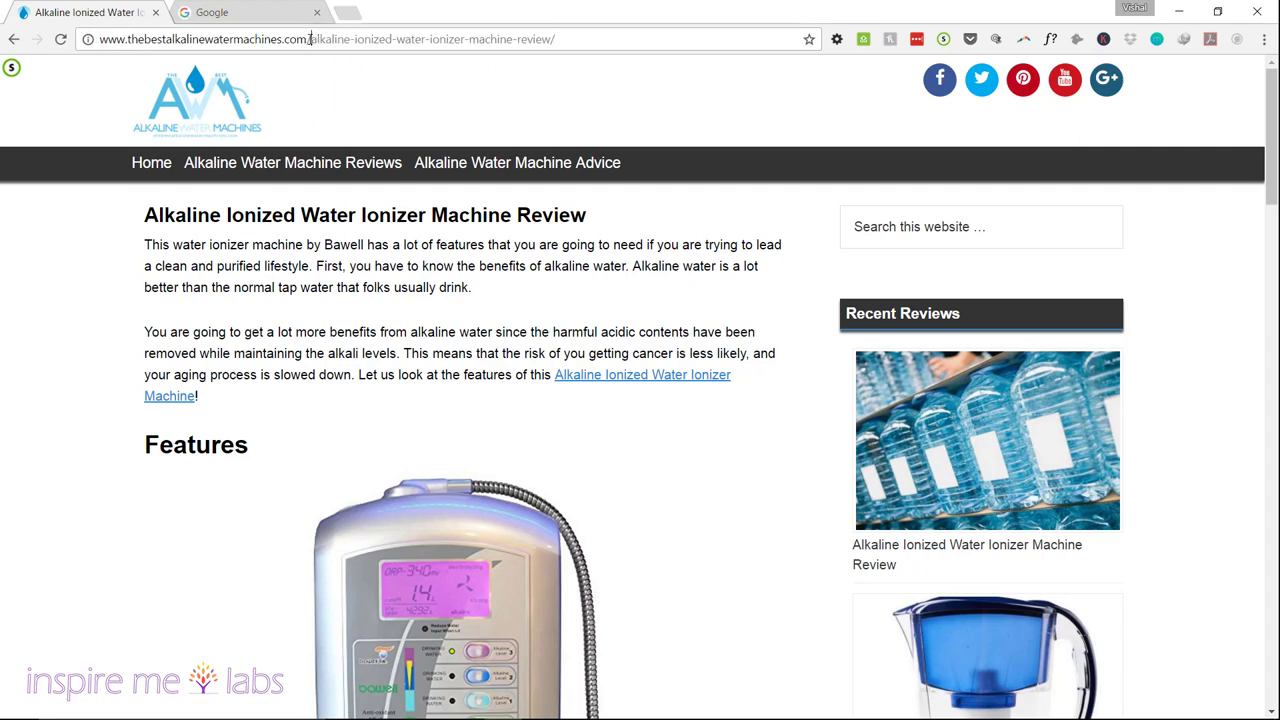
left_click(588, 39, "shift")
left_click(579, 37)
left_click_drag(562, 37, 98, 39)
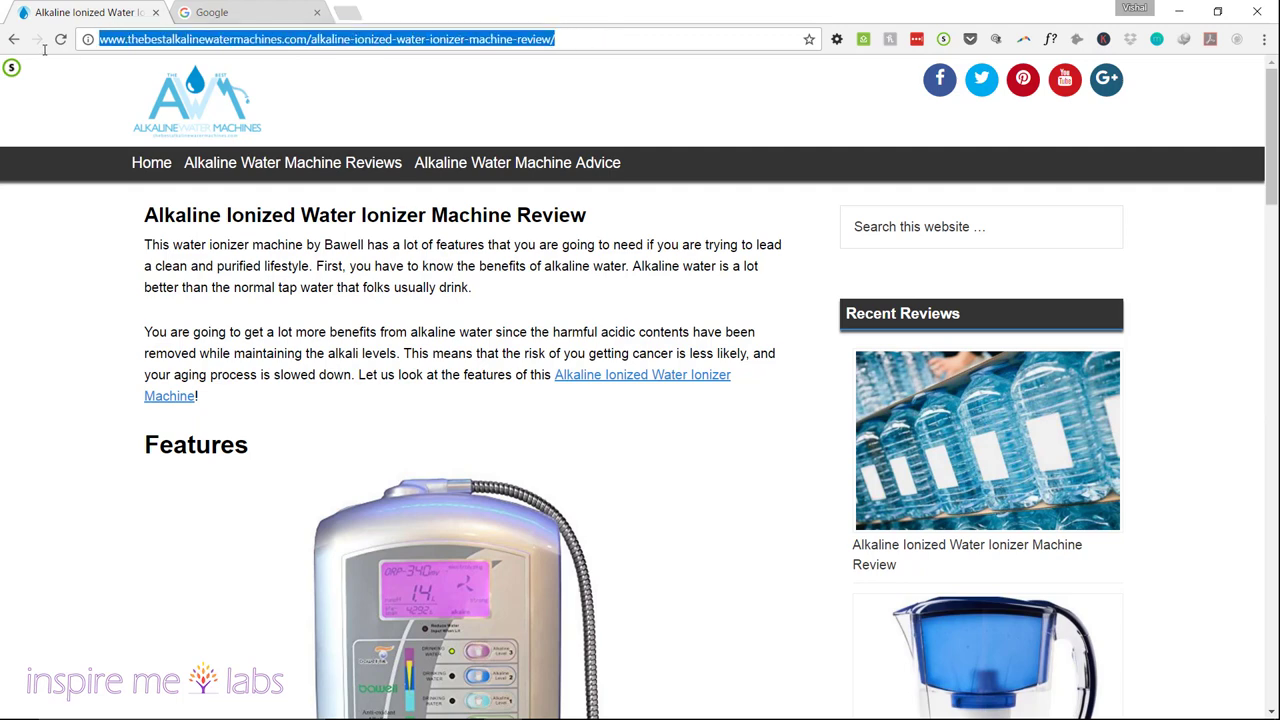
left_click(308, 40)
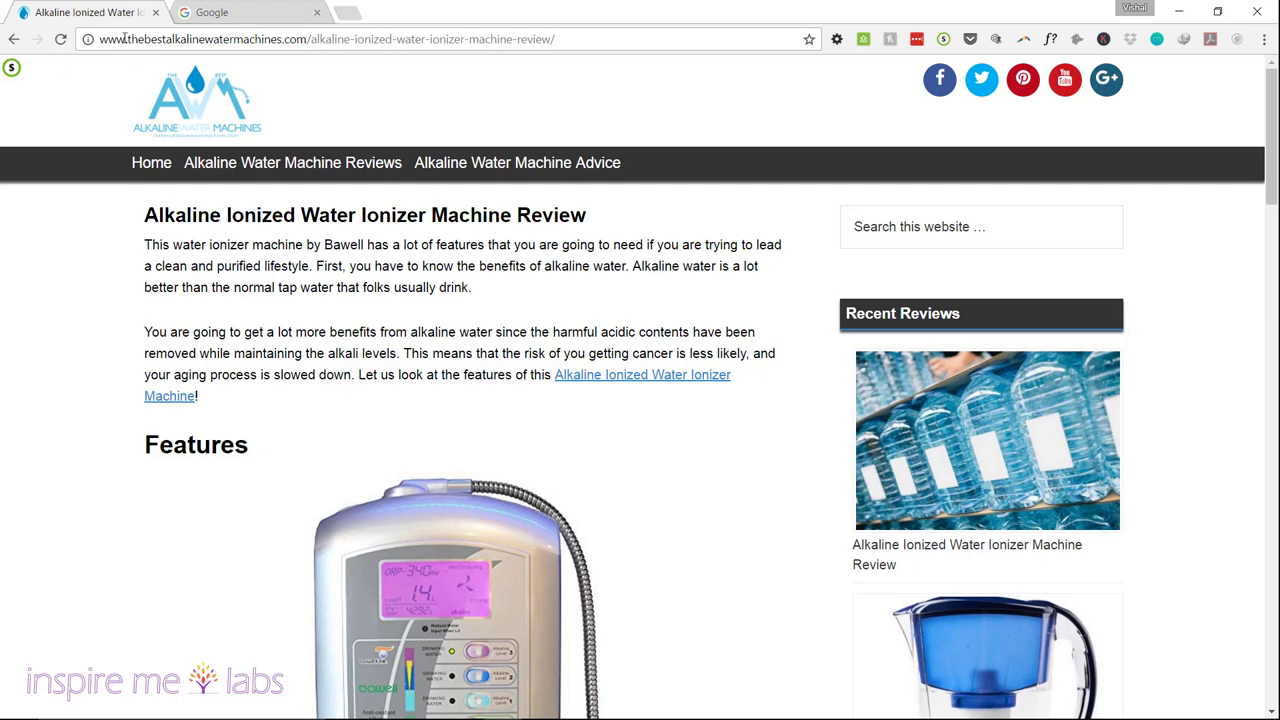
- Compare the domain name, the page slug and the review's heading for keyword repetition
left_click_drag(130, 38, 311, 44)
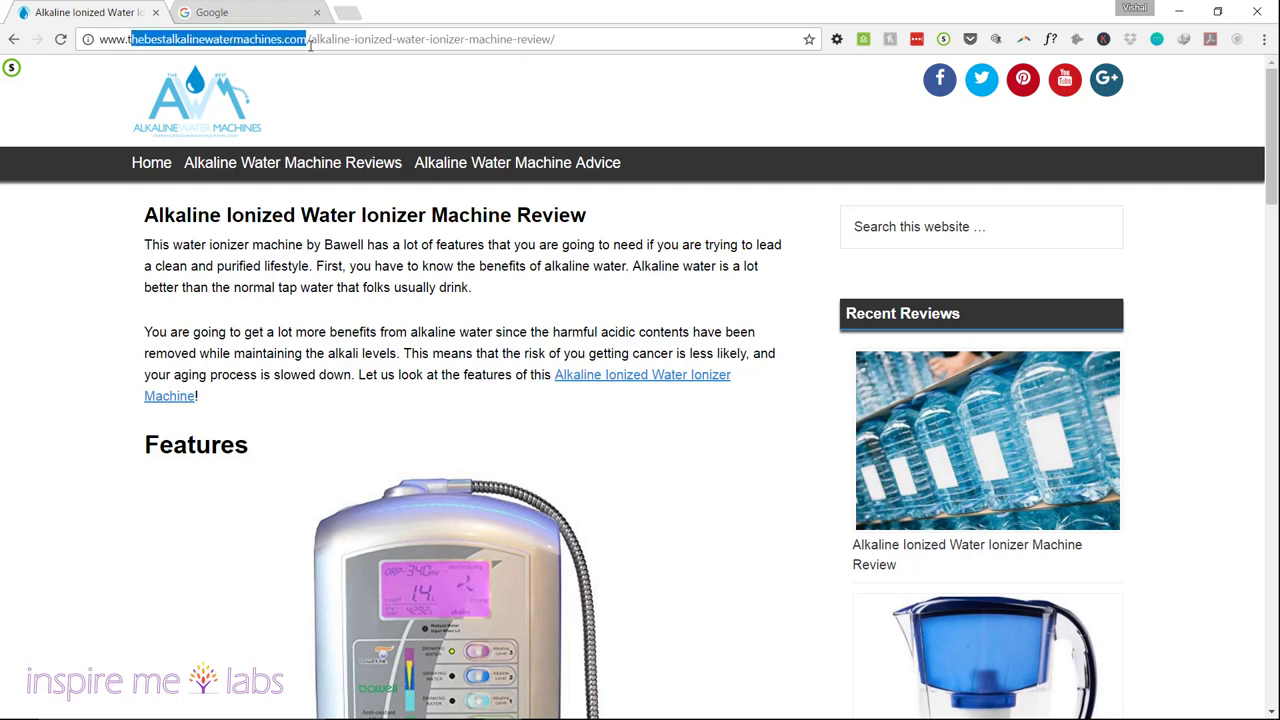
left_click(130, 40)
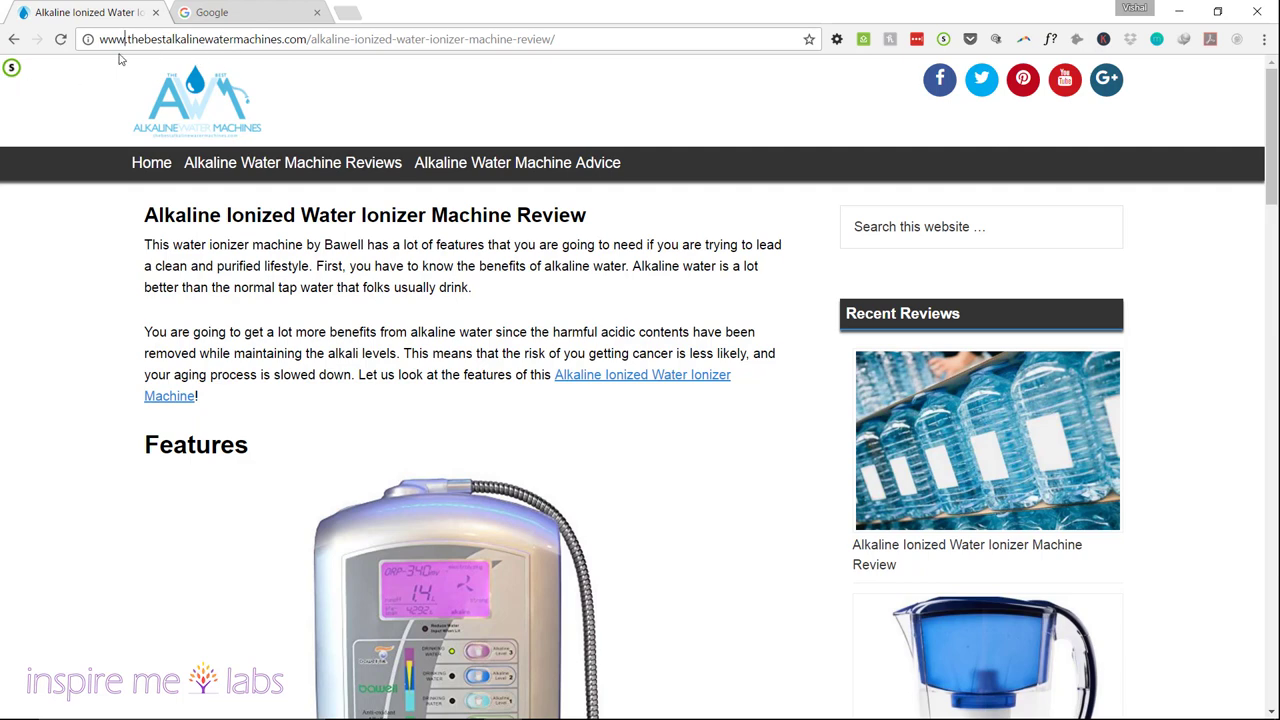
left_click_drag(130, 38, 310, 32)
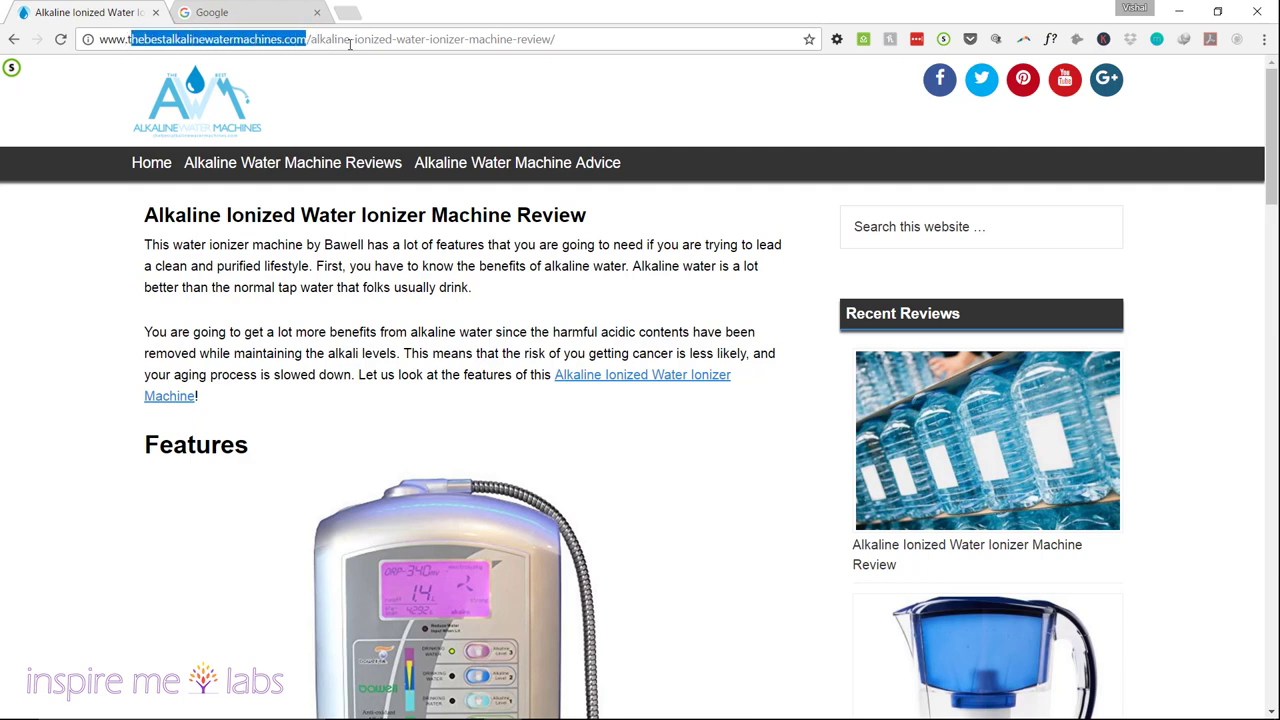
left_click(568, 39)
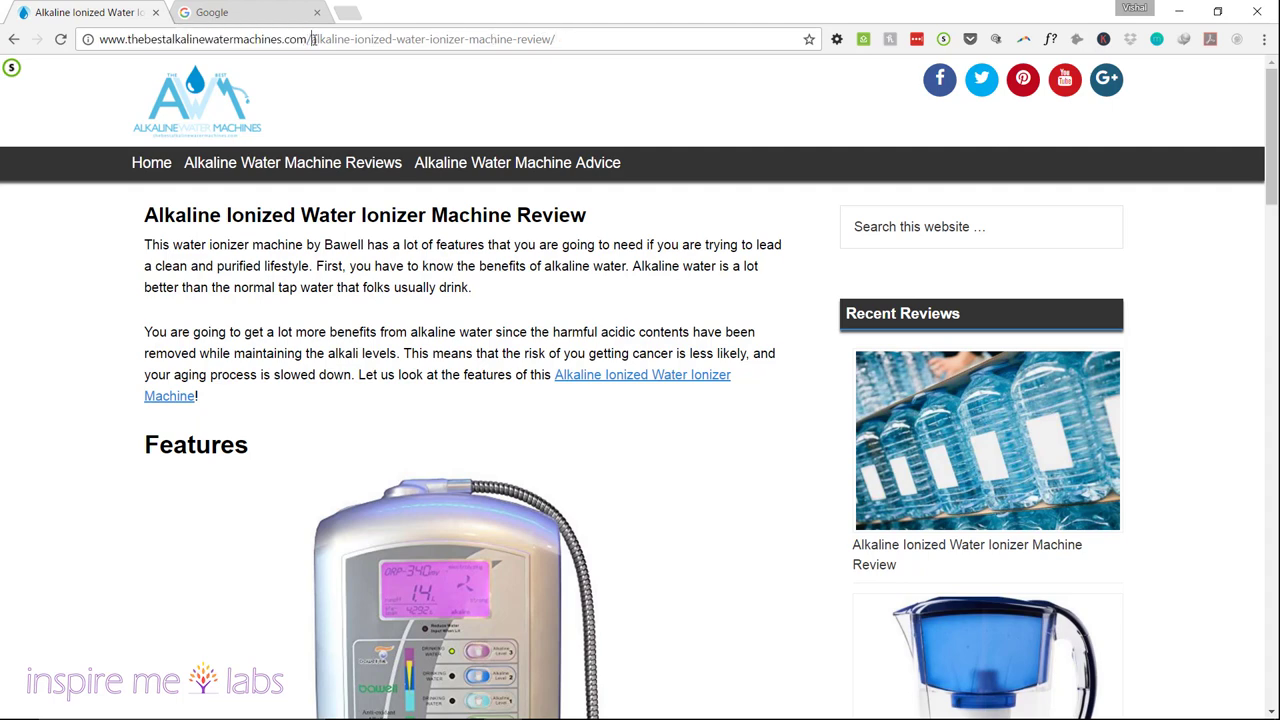
left_click_drag(313, 39, 607, 25)
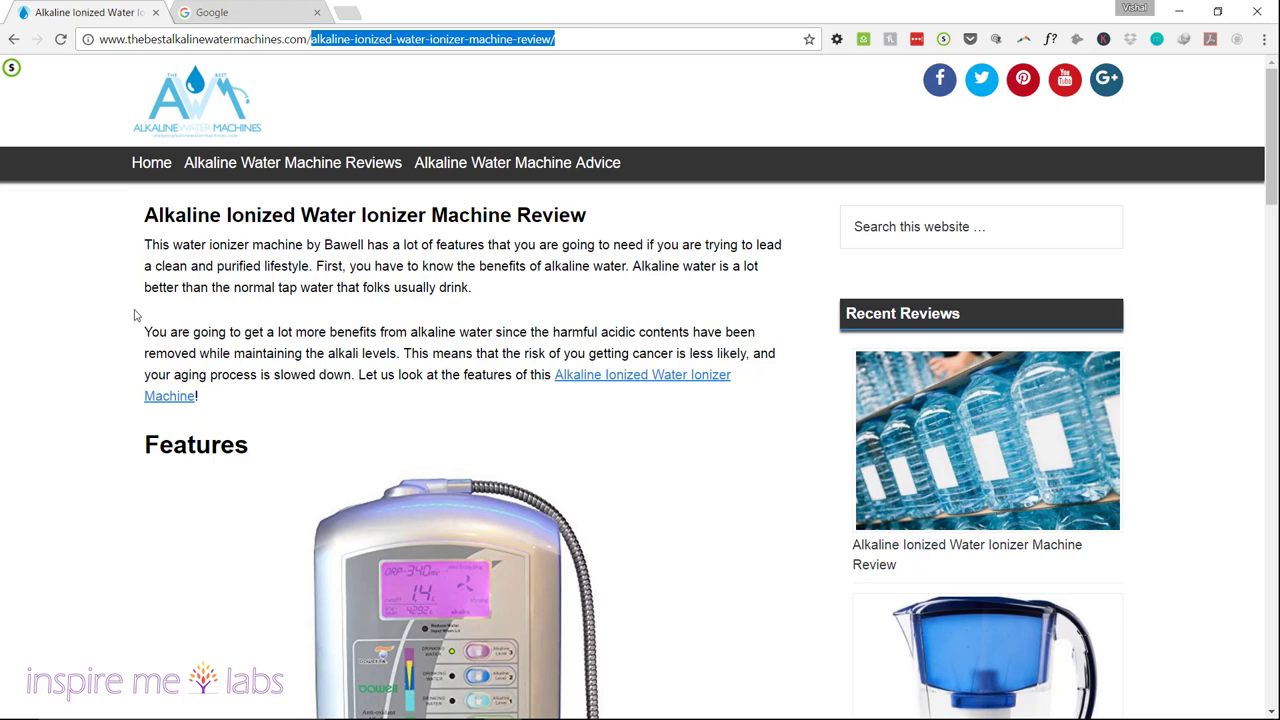
left_click_drag(576, 212, 94, 203)
left_click(179, 302)
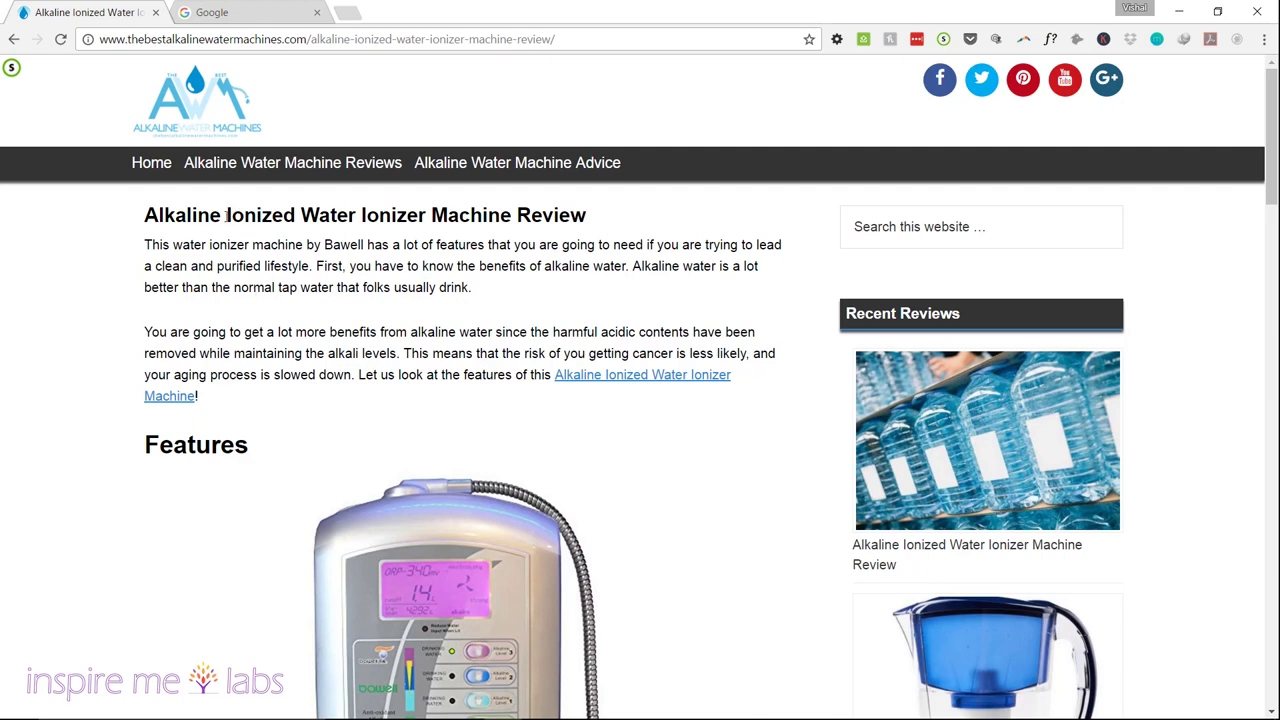
- Recheck the review's heading against its URL slug and the domain for repeated keywords
left_click_drag(146, 214, 672, 213)
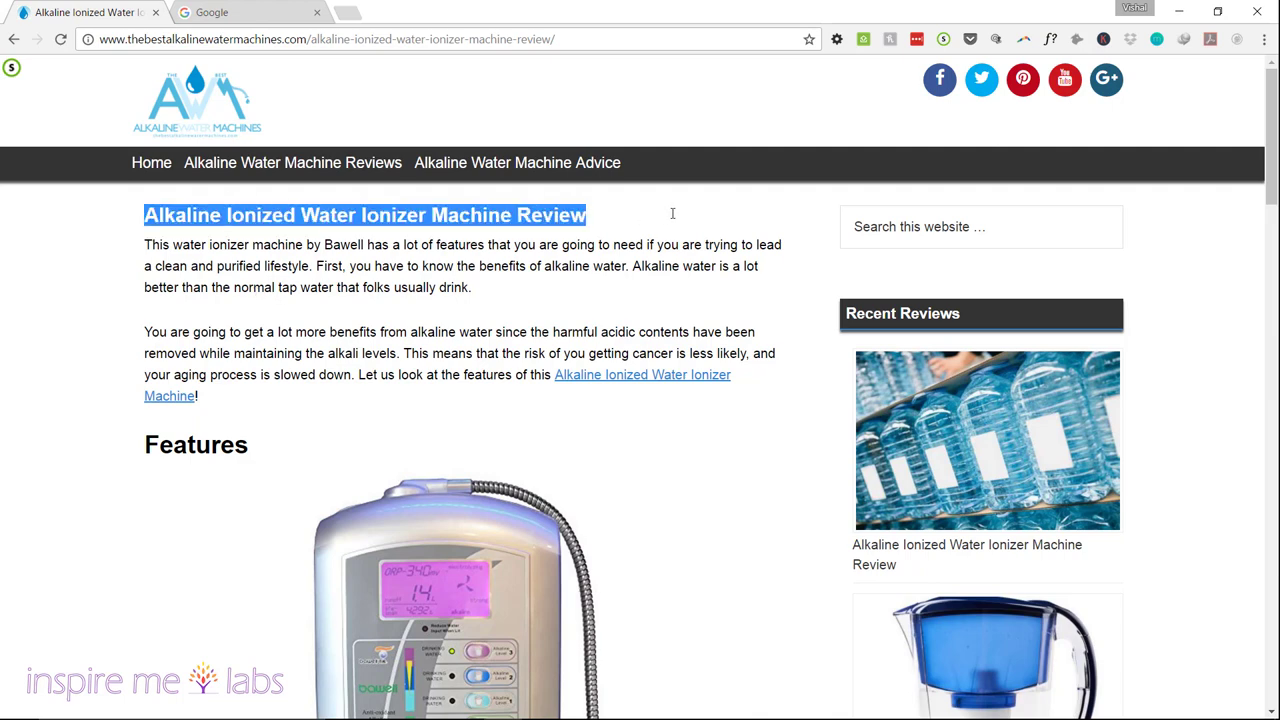
left_click(469, 266)
left_click_drag(356, 46, 629, 108)
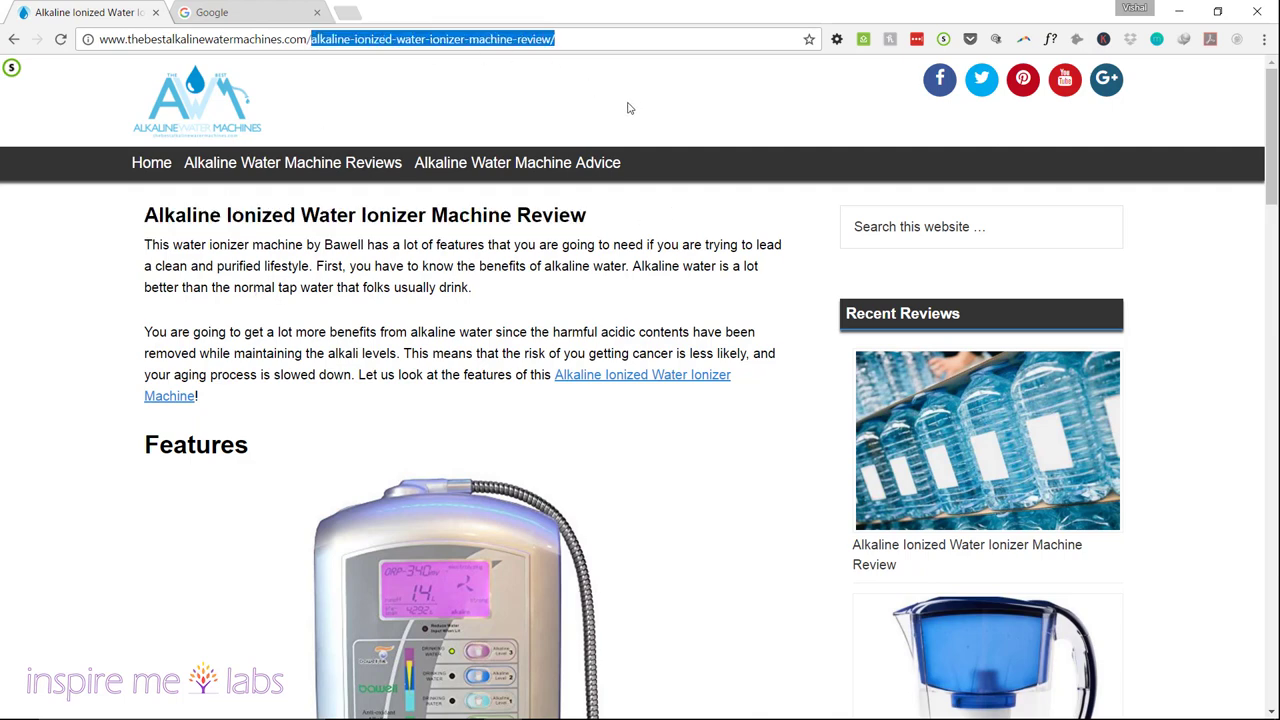
left_click(141, 40)
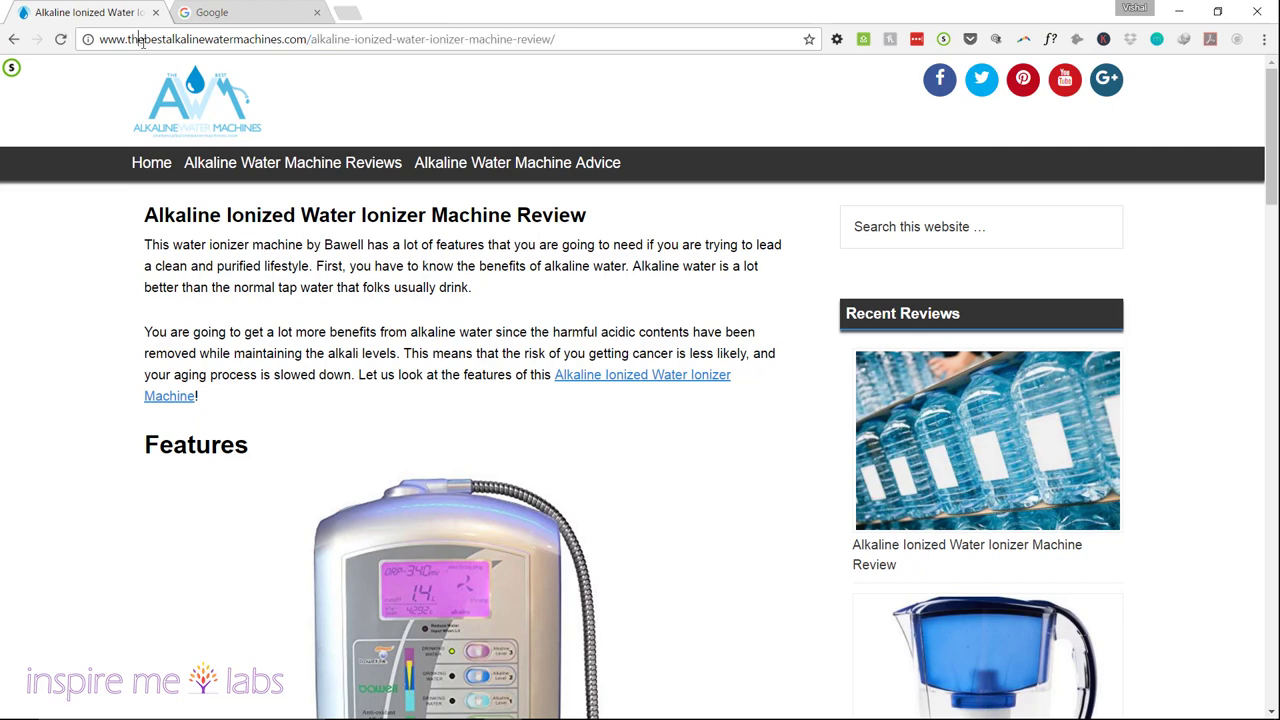
left_click_drag(305, 40, 99, 40)
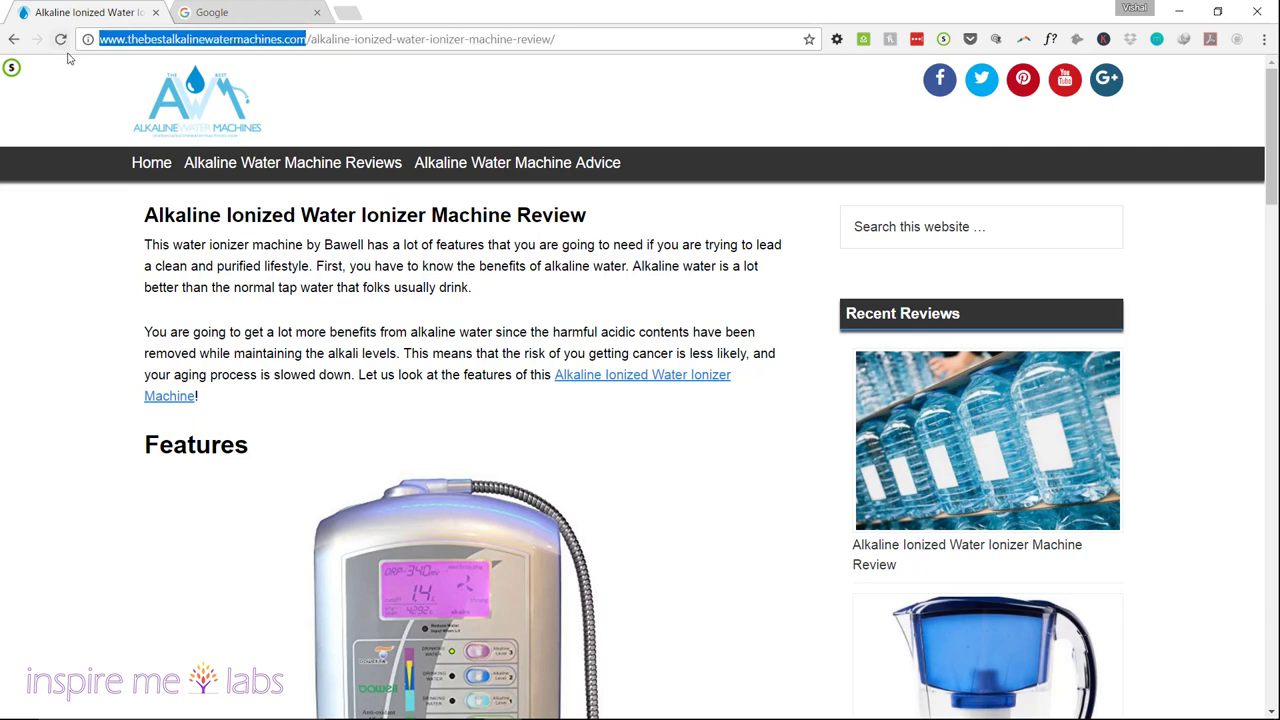
left_click(411, 41)
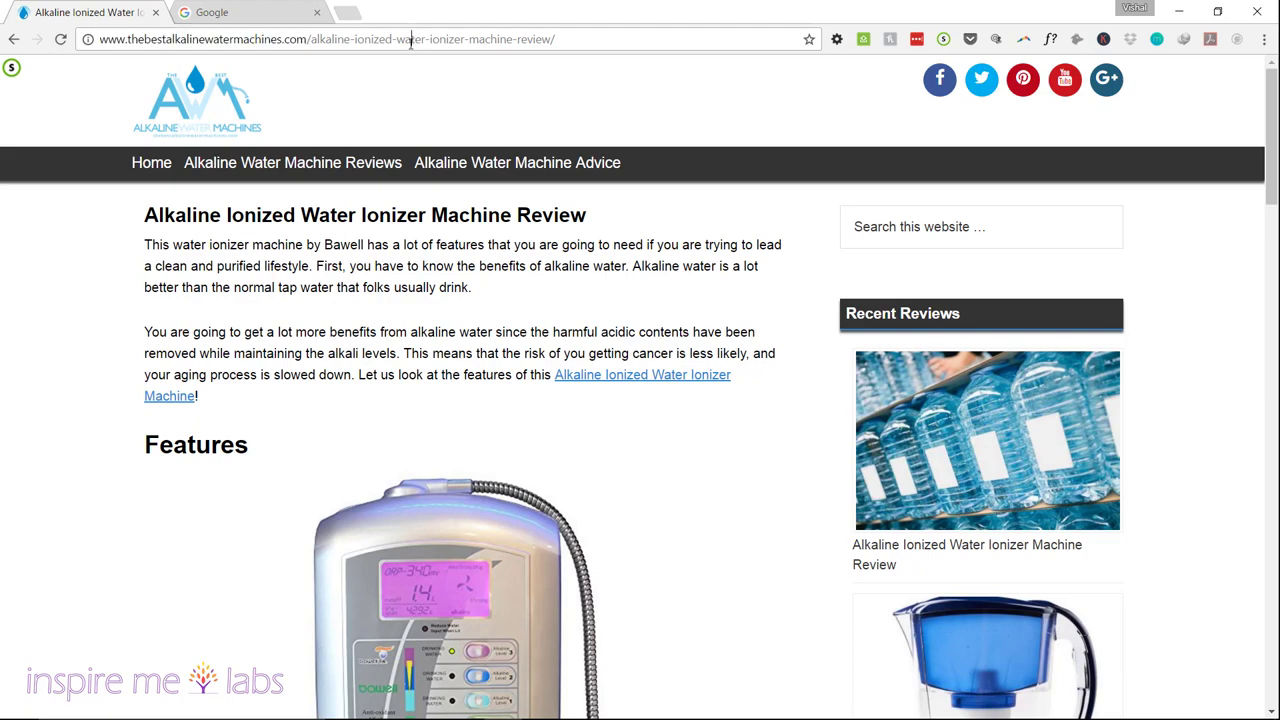
- Read through the review's body from Features to Related Posts, checking its section headings and linked product name
scroll(189, 285, "down", 3)
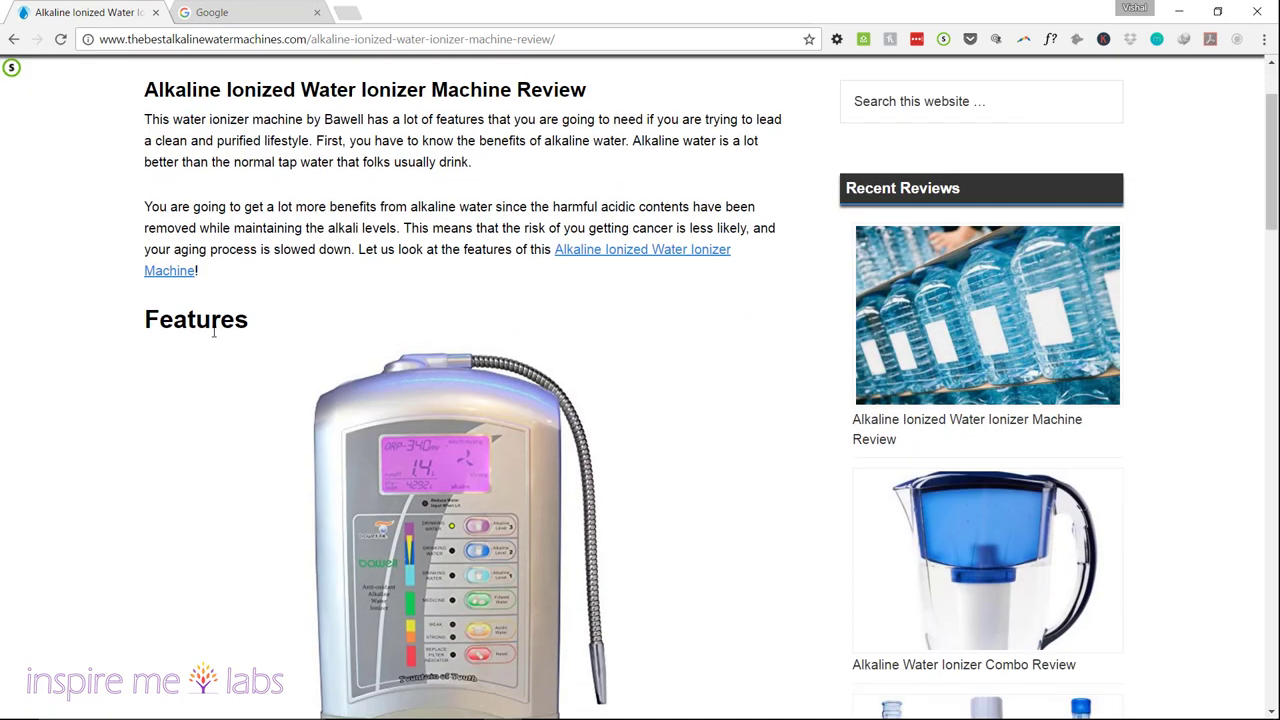
scroll(216, 364, "down", 3)
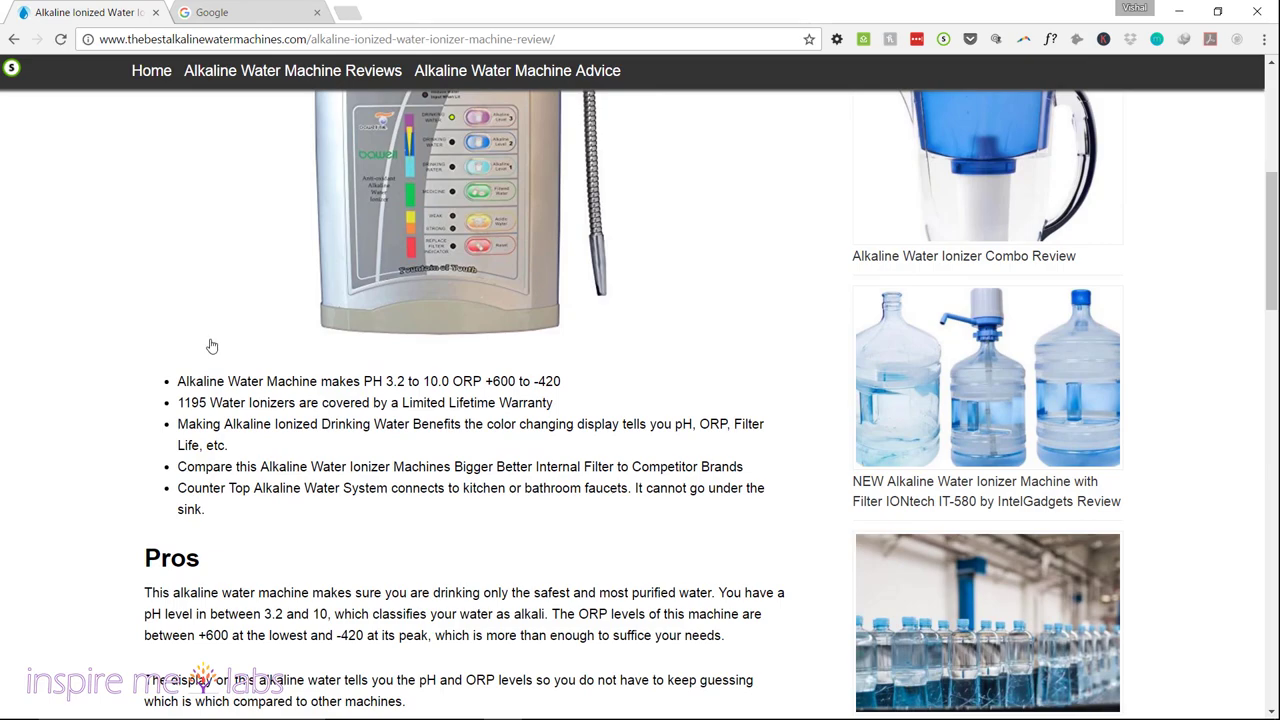
scroll(316, 430, "down", 9)
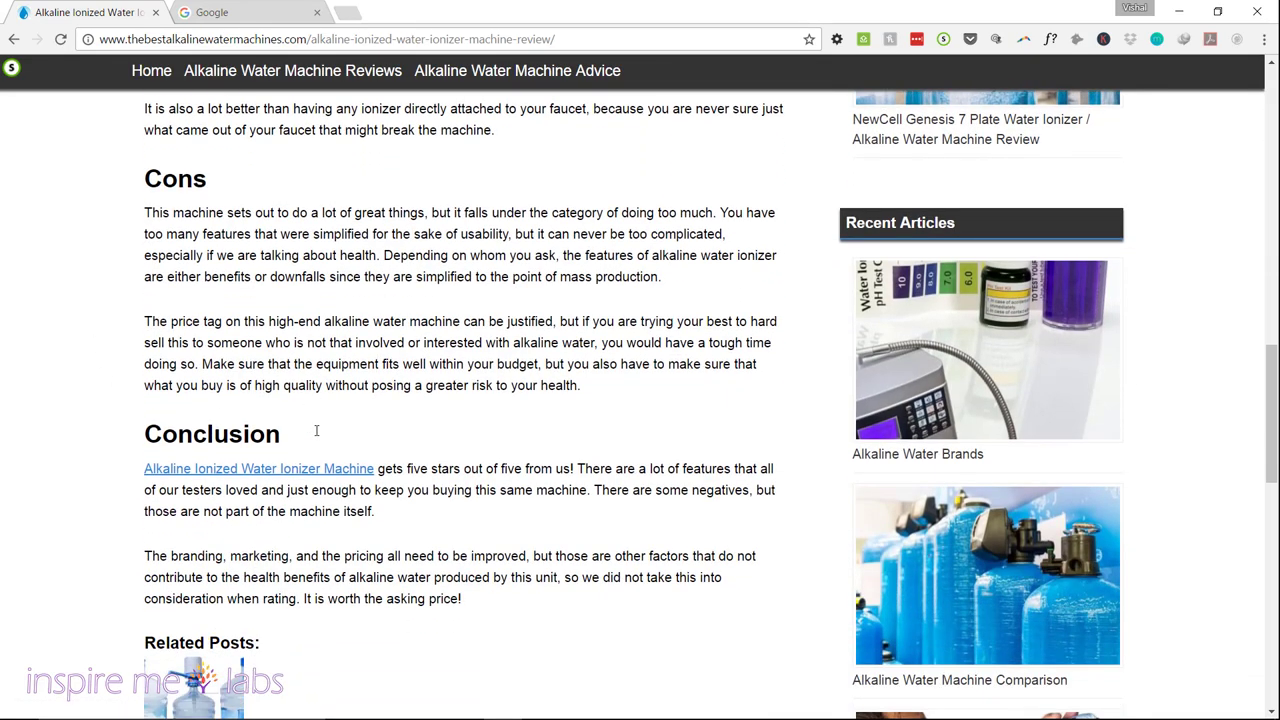
scroll(378, 430, "down", 3)
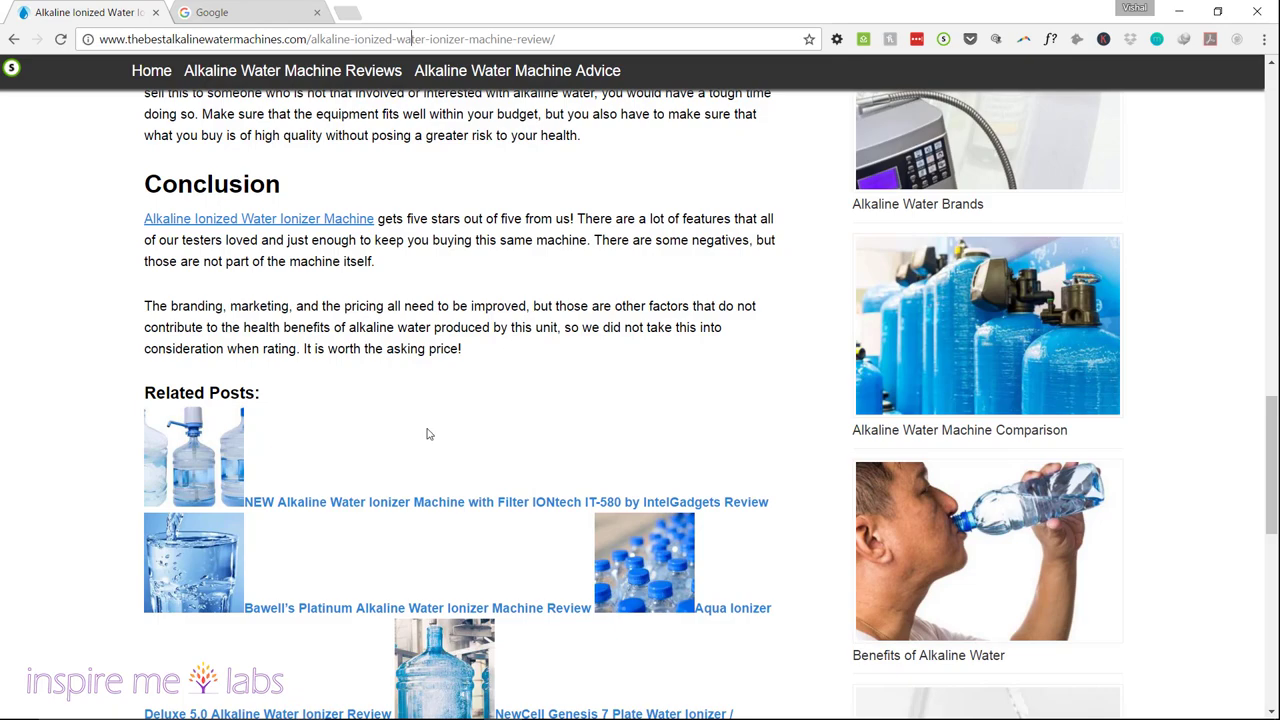
scroll(460, 405, "up", 4)
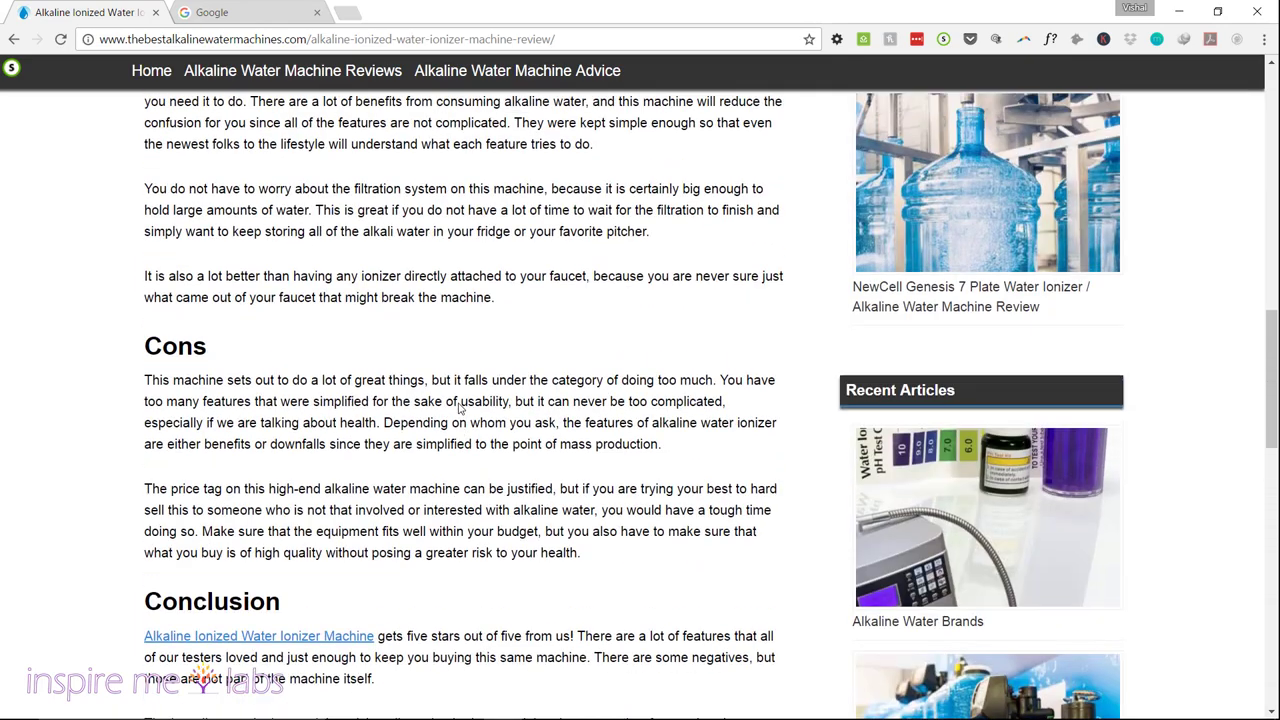
scroll(460, 405, "up", 15)
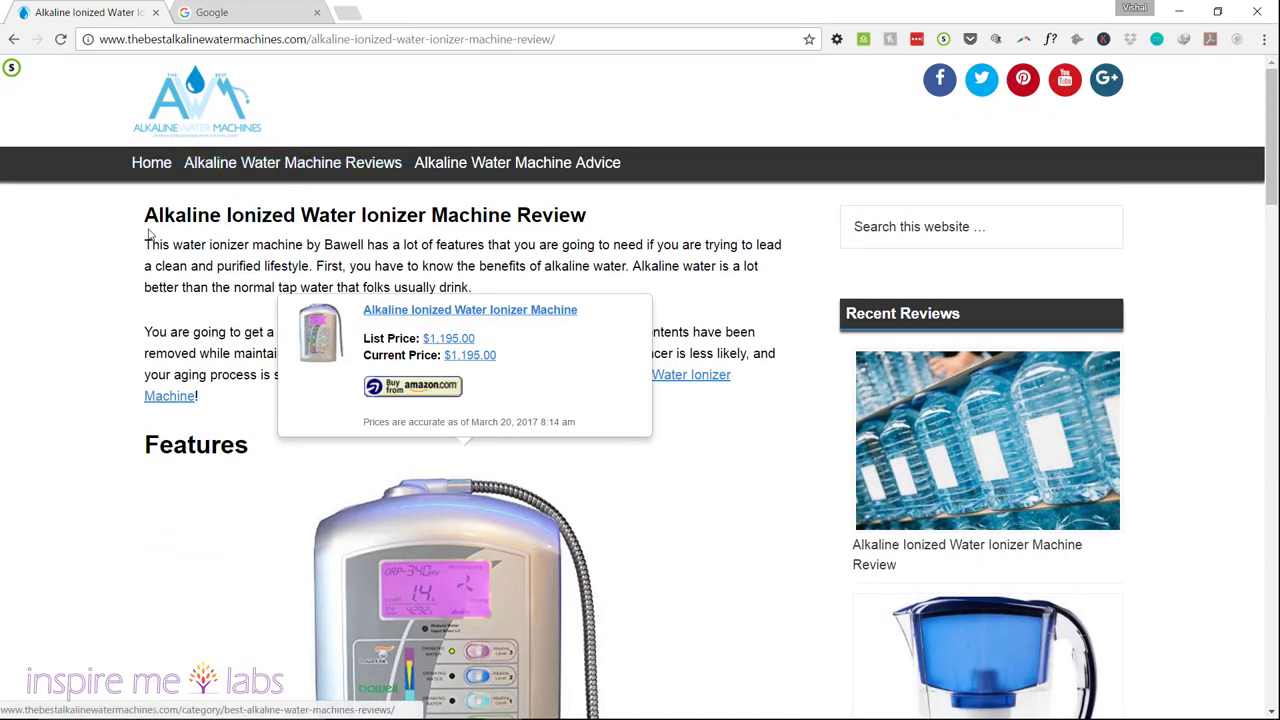
- Open the Alkaline Water Machine Reviews category and compare its category slug with the domain name for repeated keywords
left_click(266, 166)
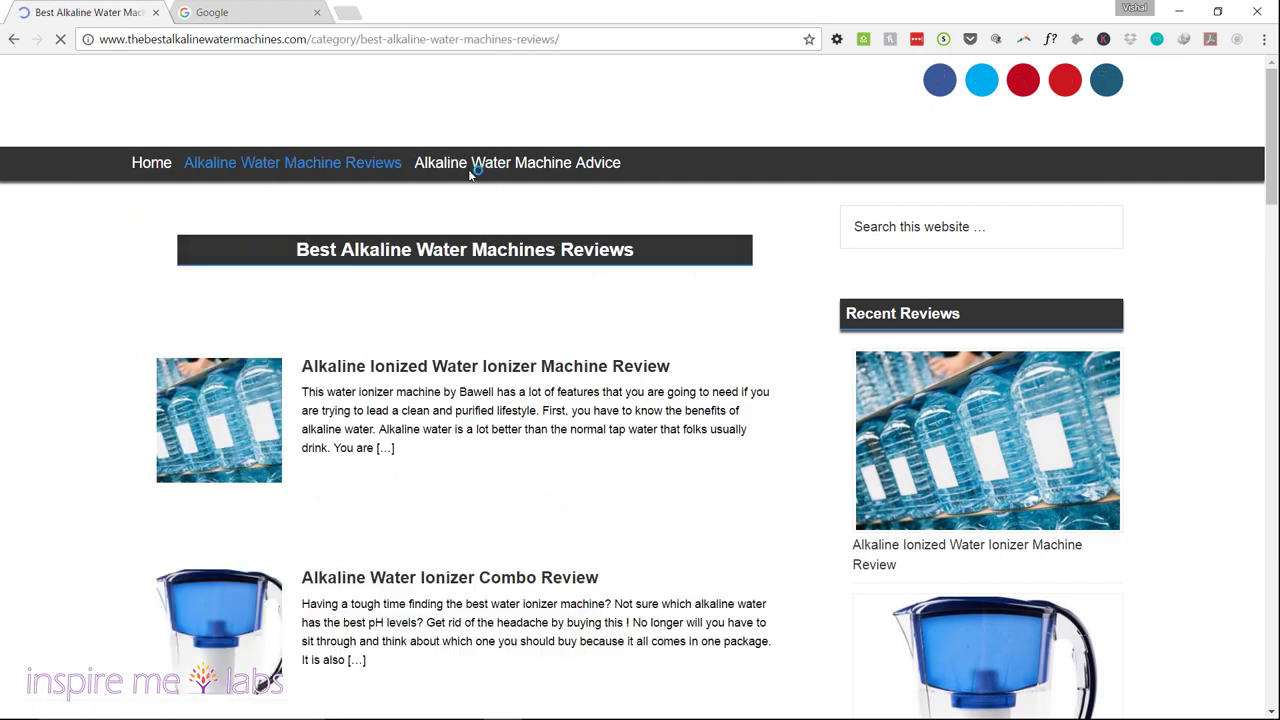
scroll(365, 358, "down", 1)
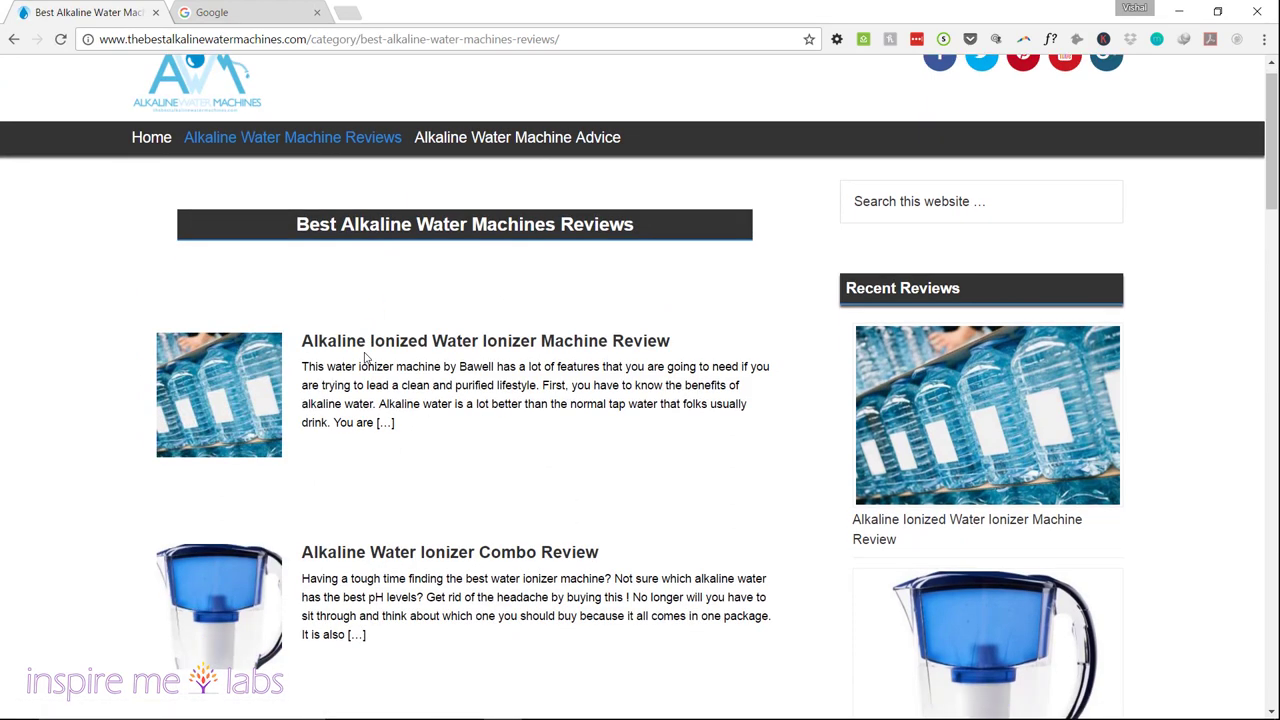
scroll(369, 363, "down", 4)
scroll(266, 306, "up", 4)
left_click_drag(358, 38, 40, 8)
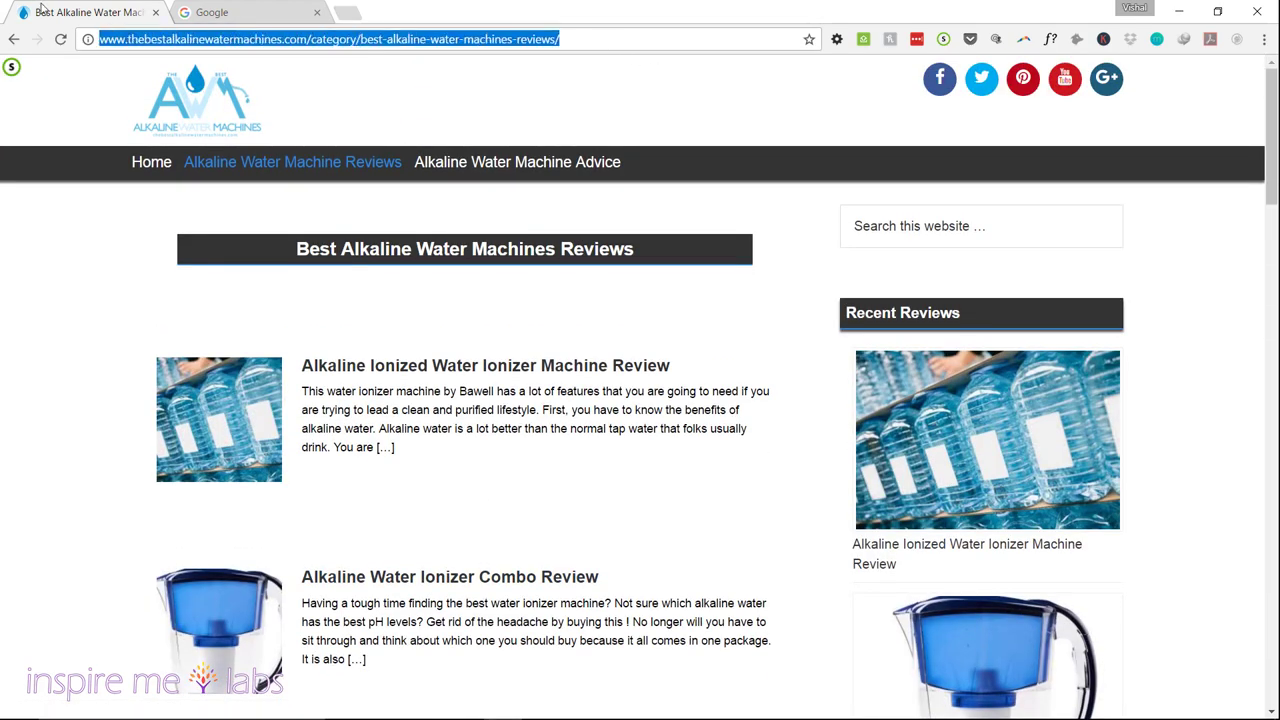
left_click(361, 39)
left_click_drag(360, 39, 562, 39)
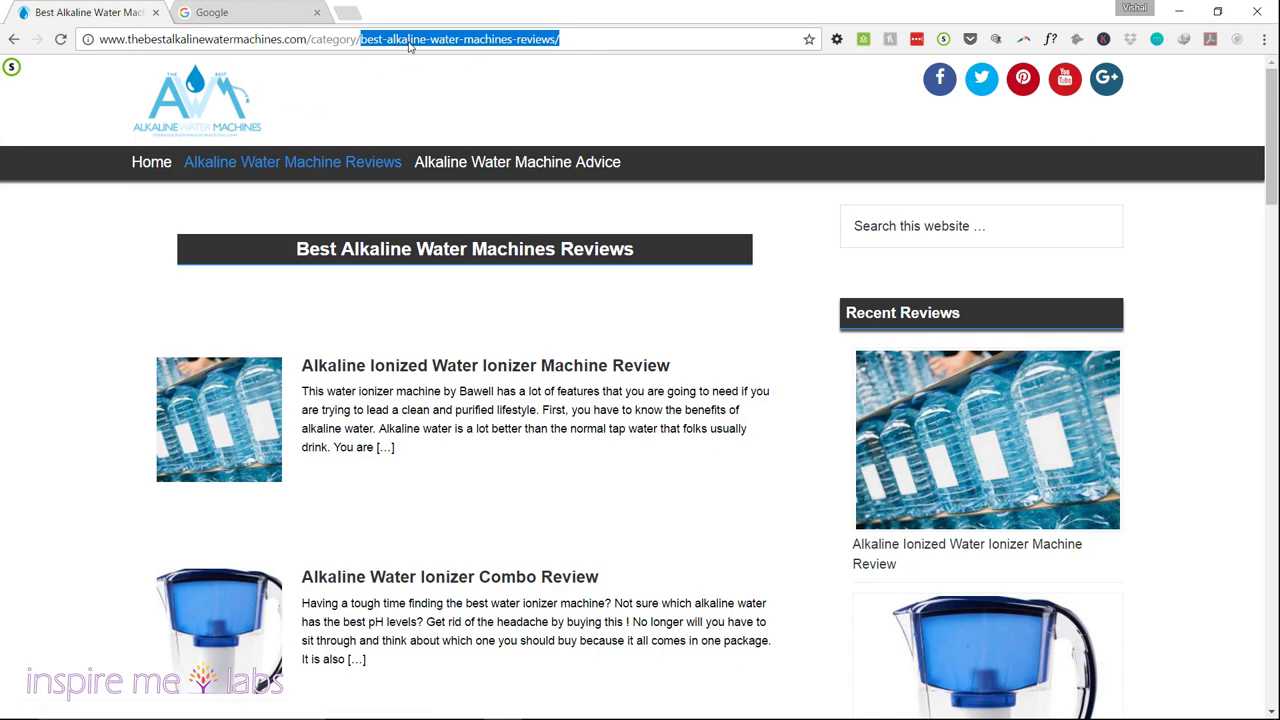
left_click_drag(232, 41, 157, 40)
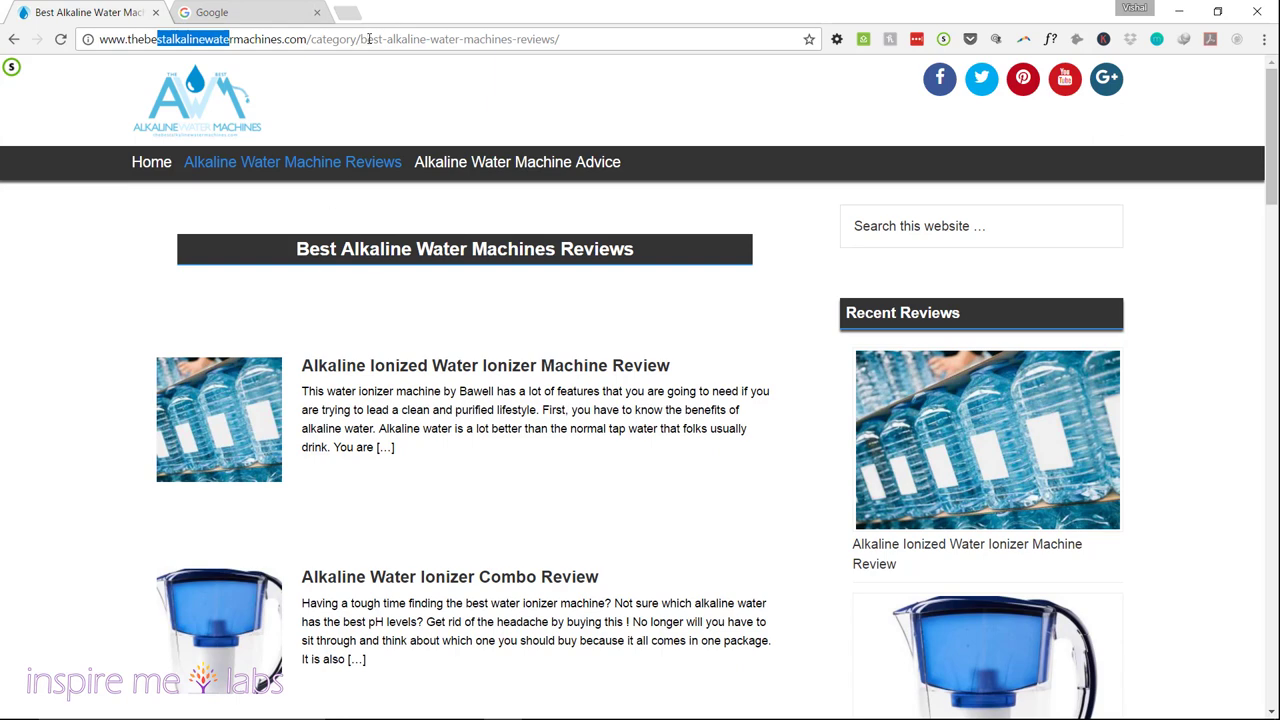
- Replace the category slug in the page's URL with reviews/ as a shorter example, without loading it
left_click_drag(577, 41, 358, 56)
key("BackSpace")
type("/reviews/")
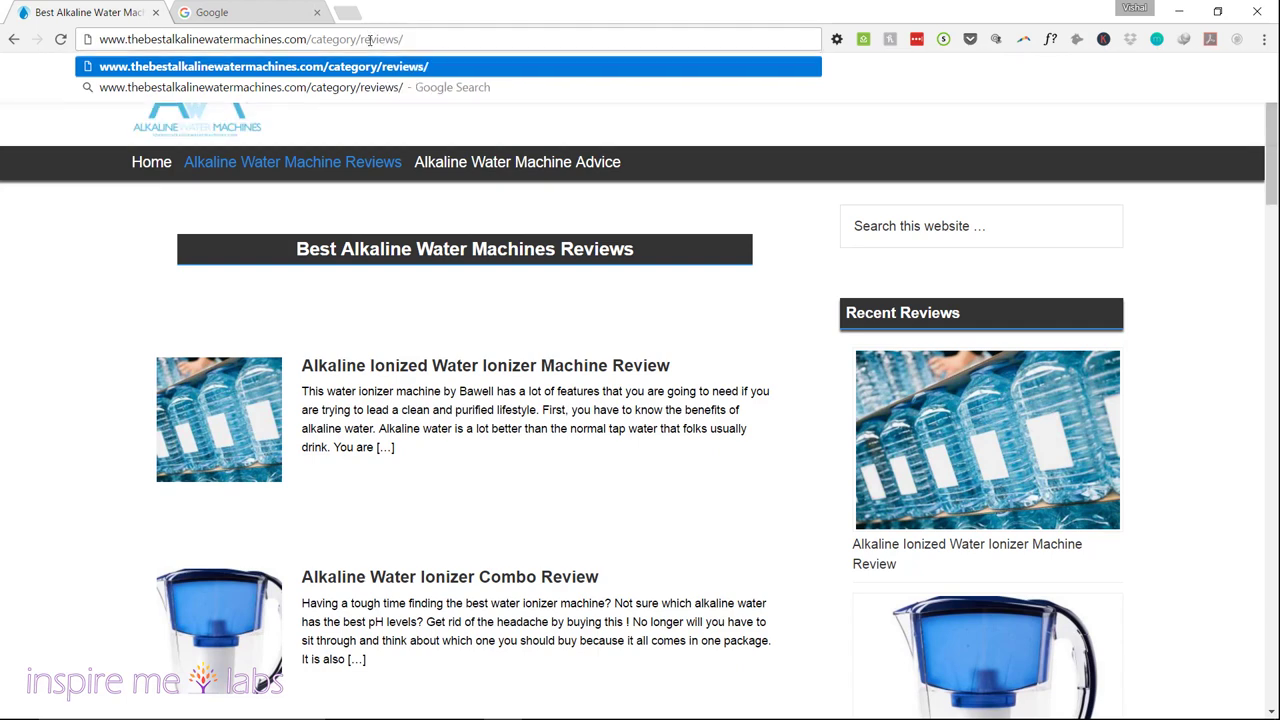
left_click_drag(360, 39, 478, 20)
left_click(15, 329)
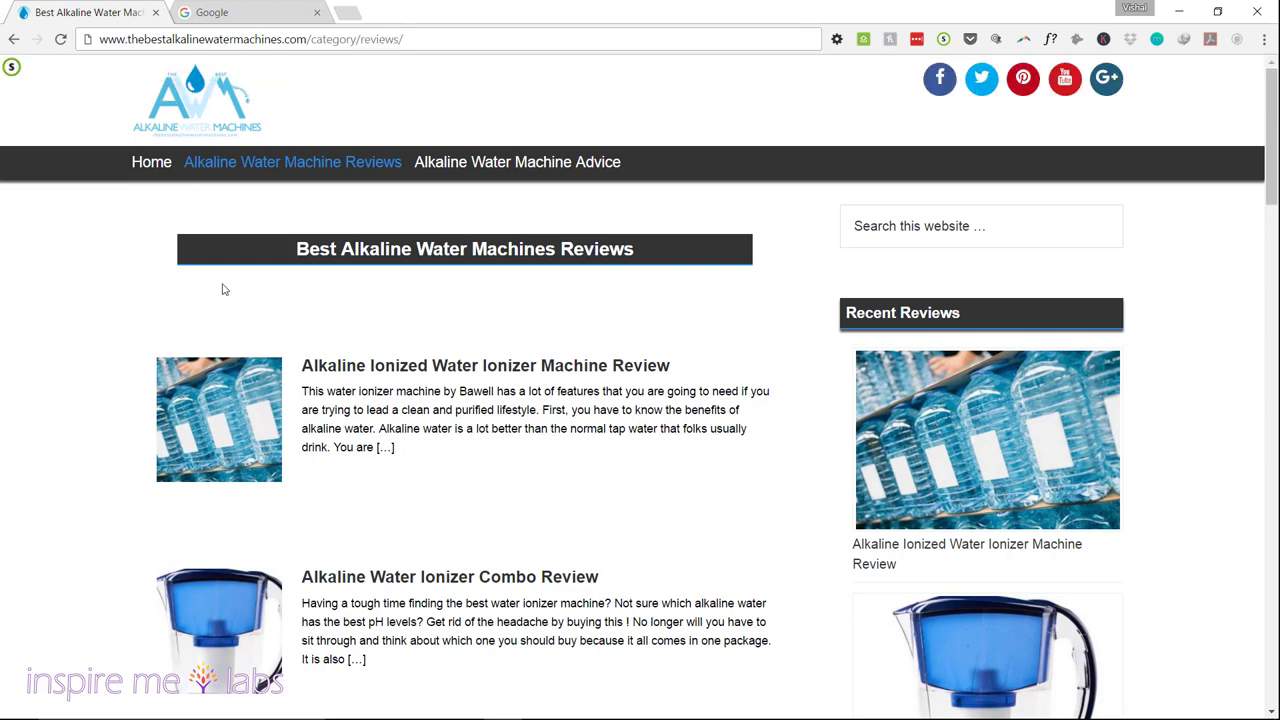
- Change the last part of the example category URL to advice/
double_click(367, 39)
type("advice/")
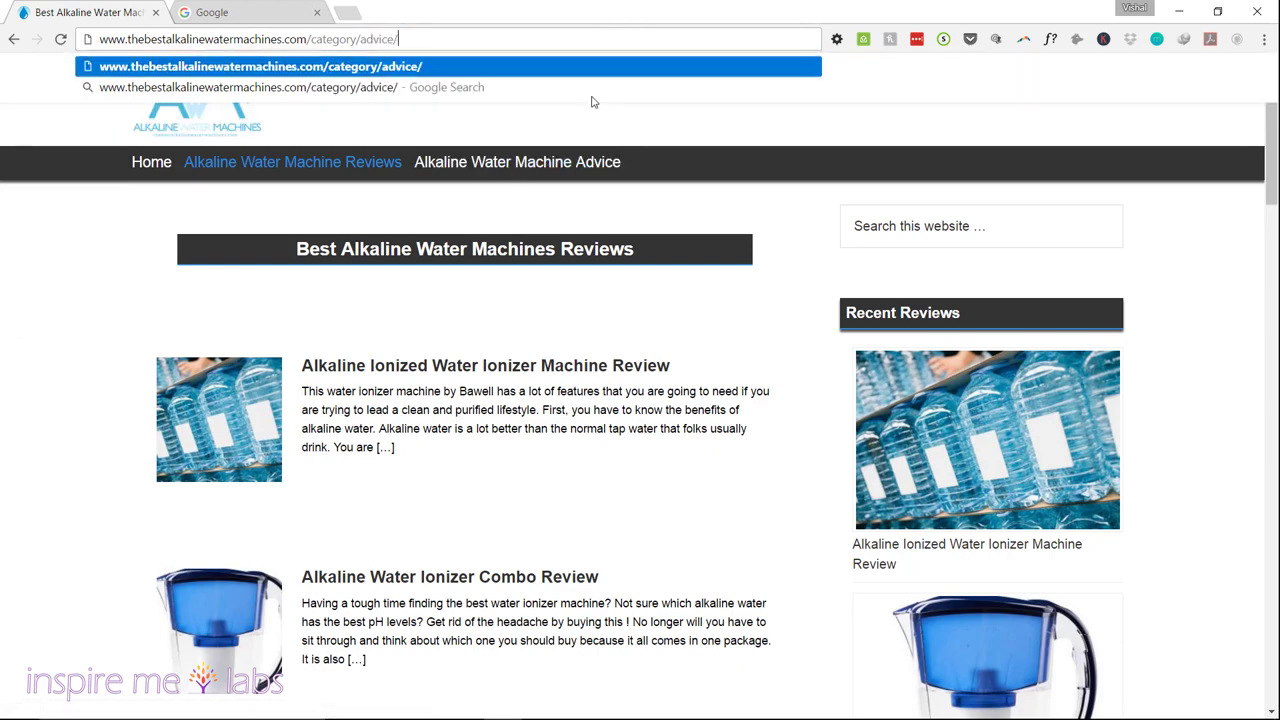
key("Return")
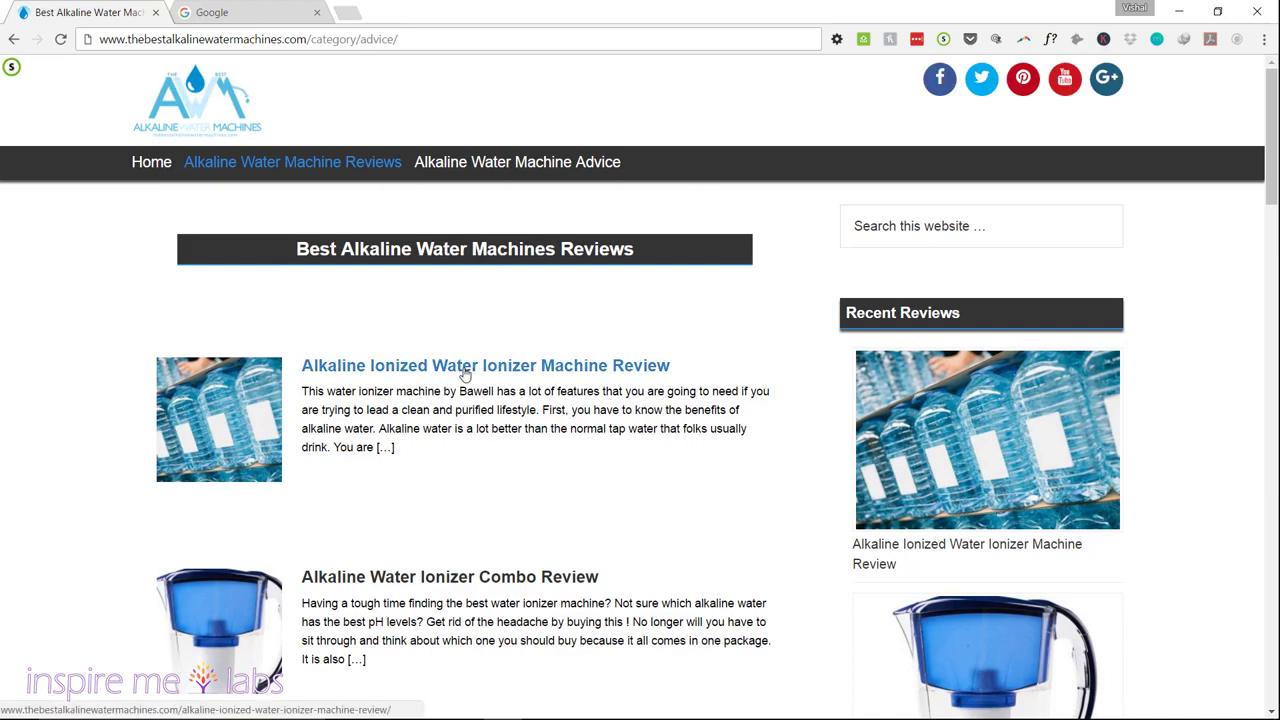
- Open the Alkaline Water Ionizer Combo Review from the category list and inspect its URL slug
scroll(457, 375, "down", 3)
left_click(422, 300)
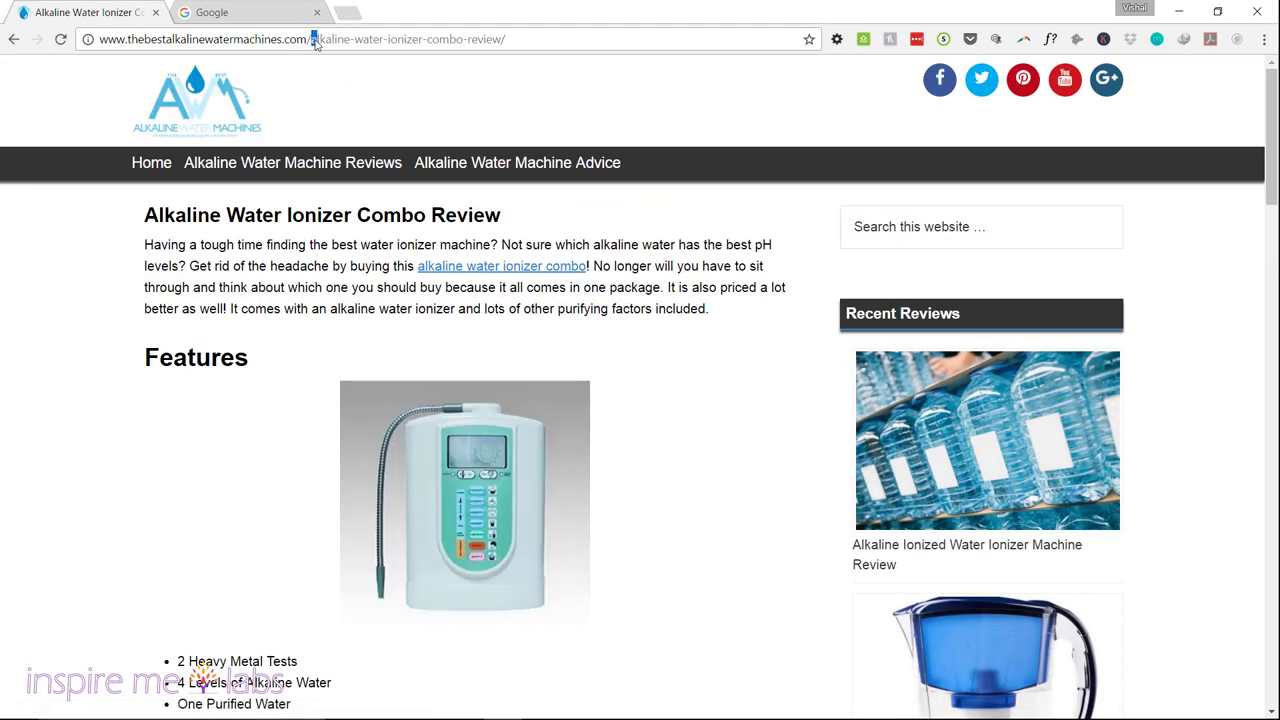
mouse_move(314, 40)
left_mouse_down()
mouse_move(545, 38)
mouse_move(330, 40)
left_mouse_up()
left_click(550, 42)
- Insert reviews/ between the domain and the slug in the combo review's URL as an example structure, without loading it
left_click(310, 40)
double_click(330, 39)
key("Left")
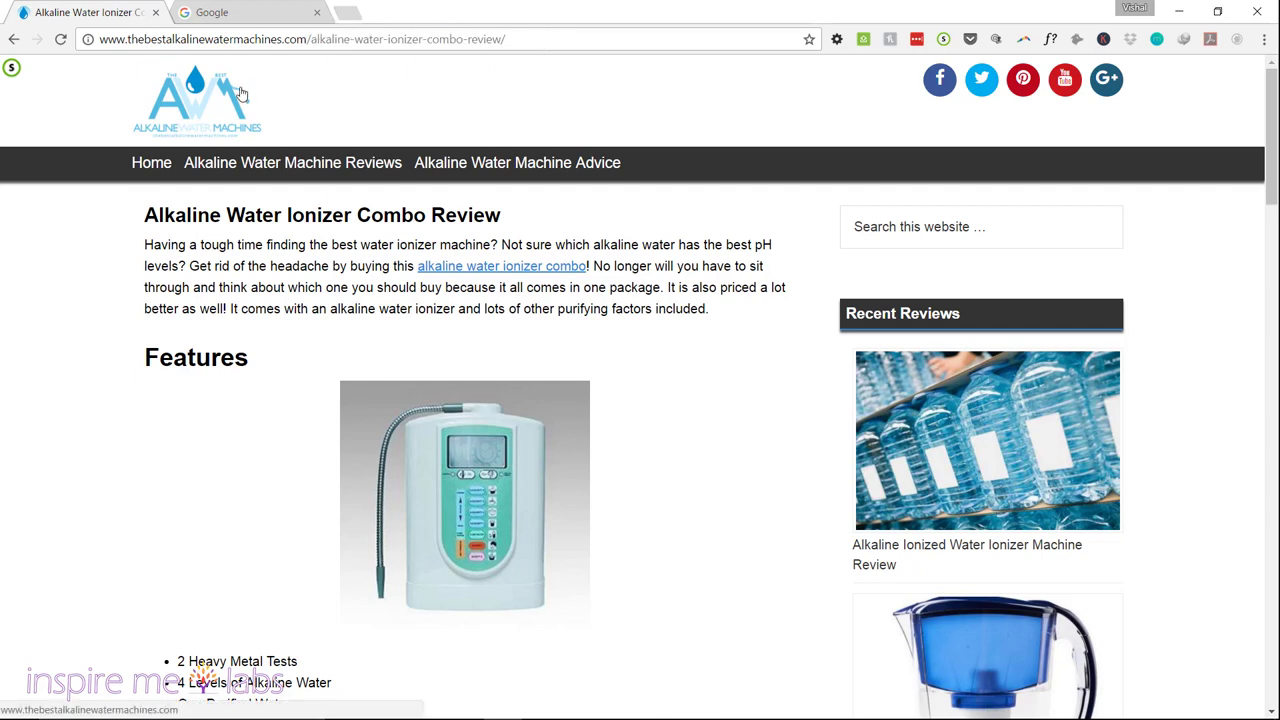
type("reviews/")
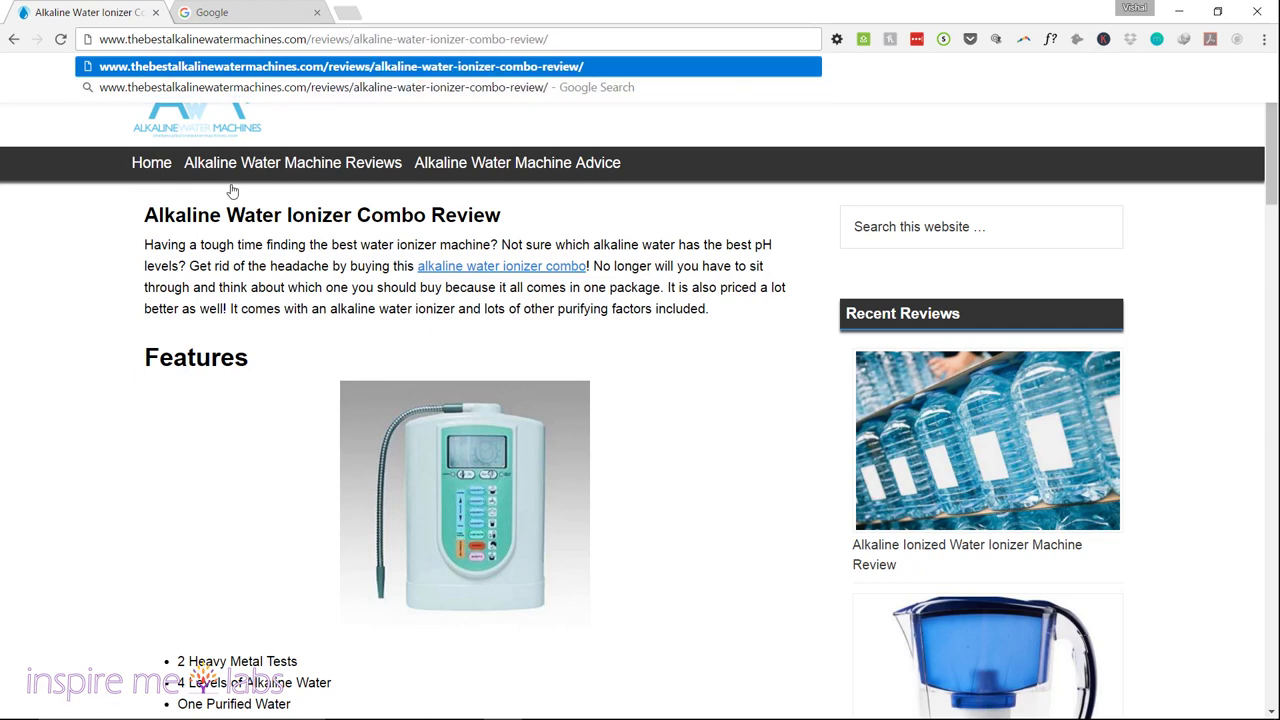
left_click_drag(563, 37, 353, 39)
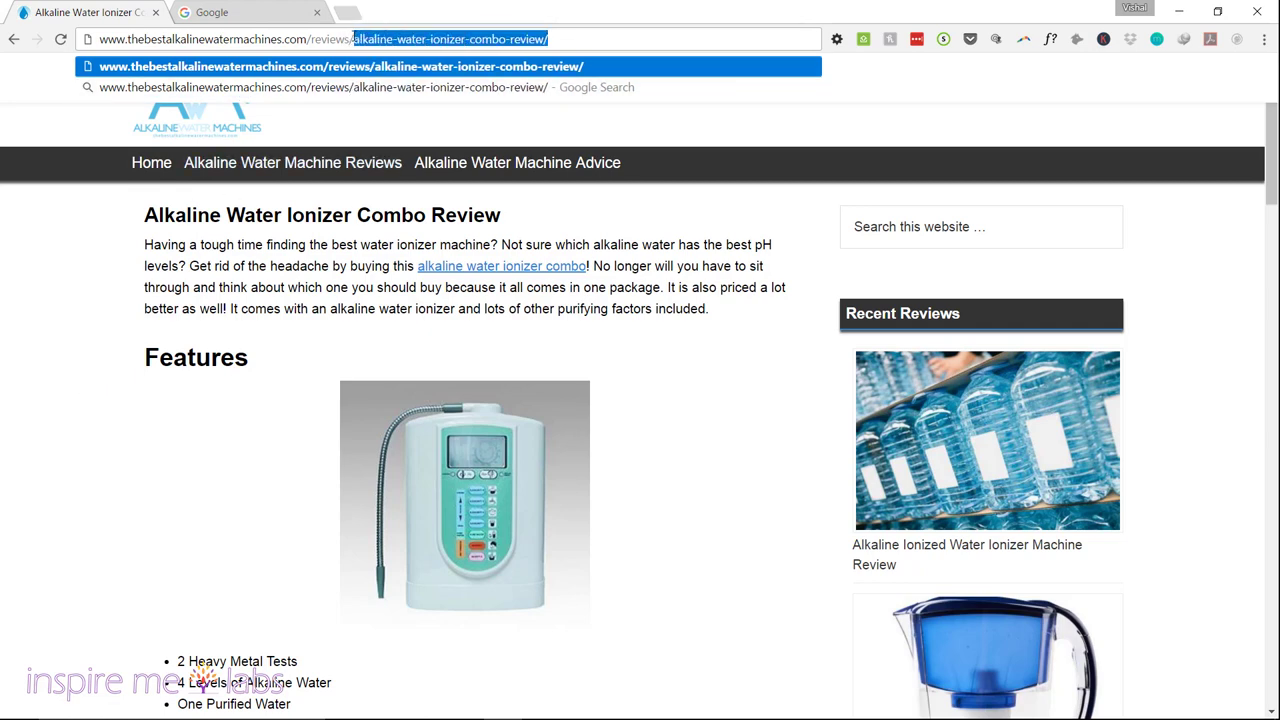
left_click(26, 354)
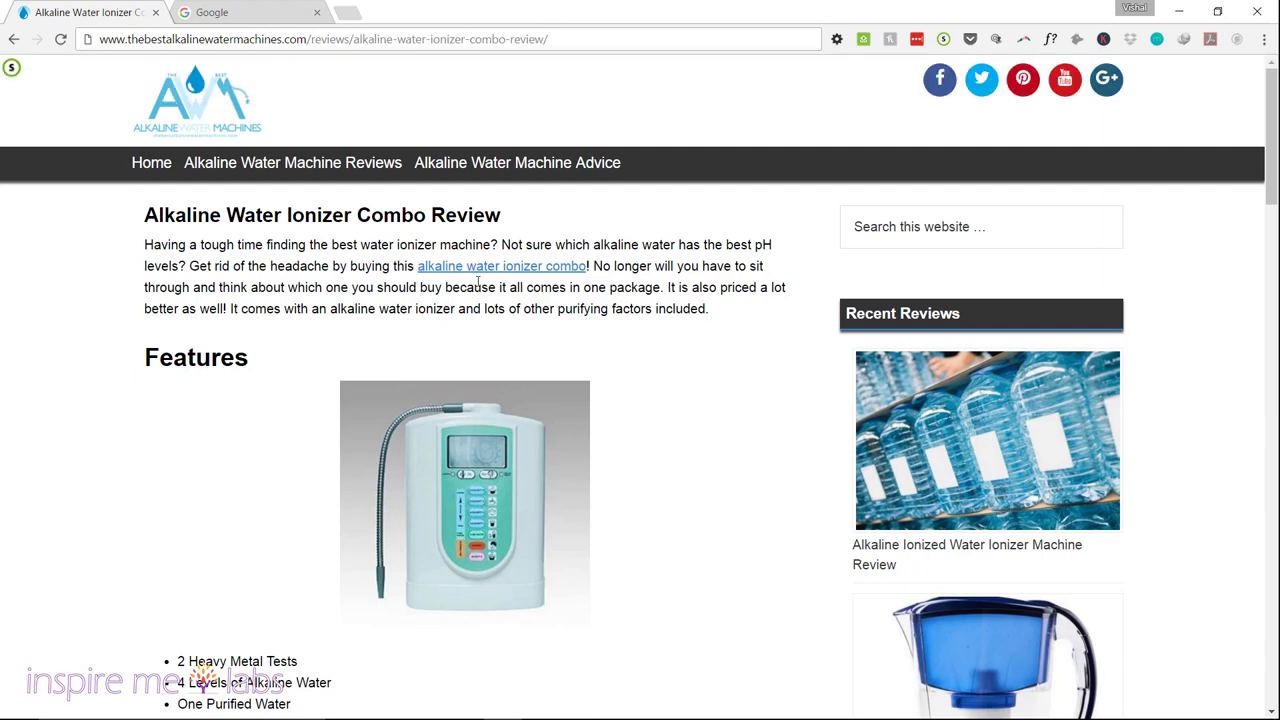
- Examine the domain name within the edited review URL for the keywords it already contains
left_click_drag(307, 39, 136, 45)
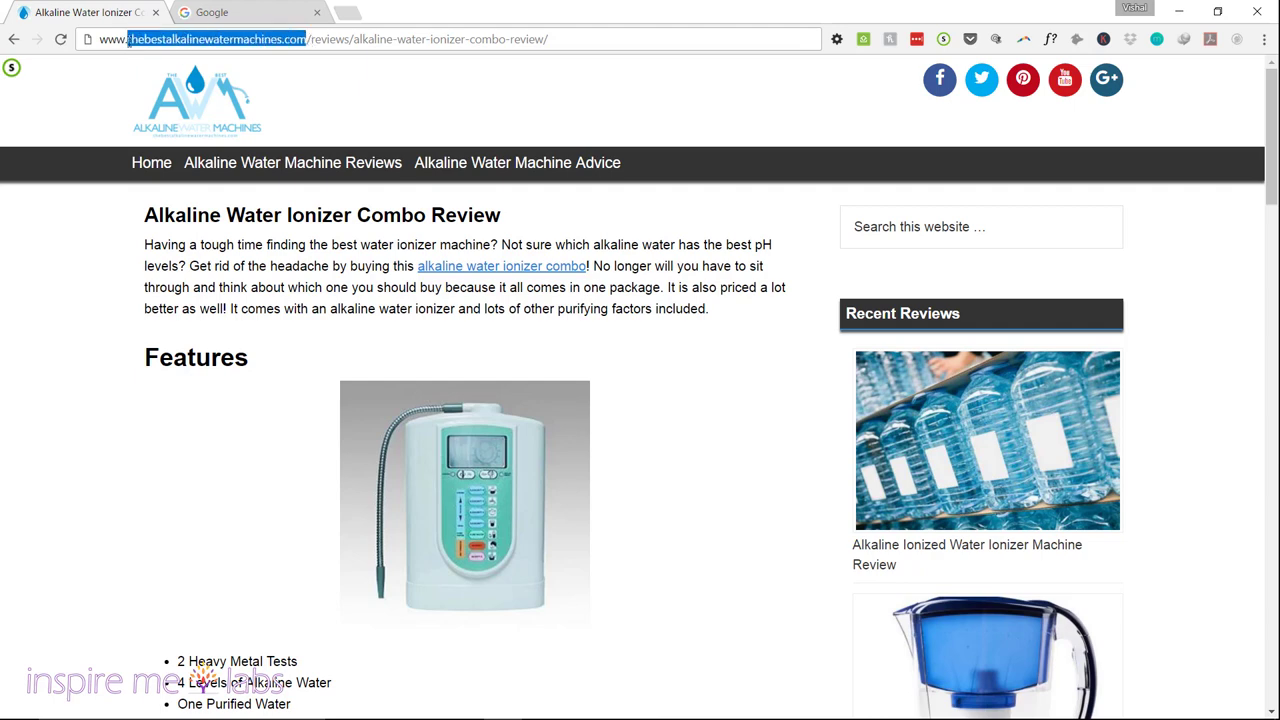
left_click(43, 296)
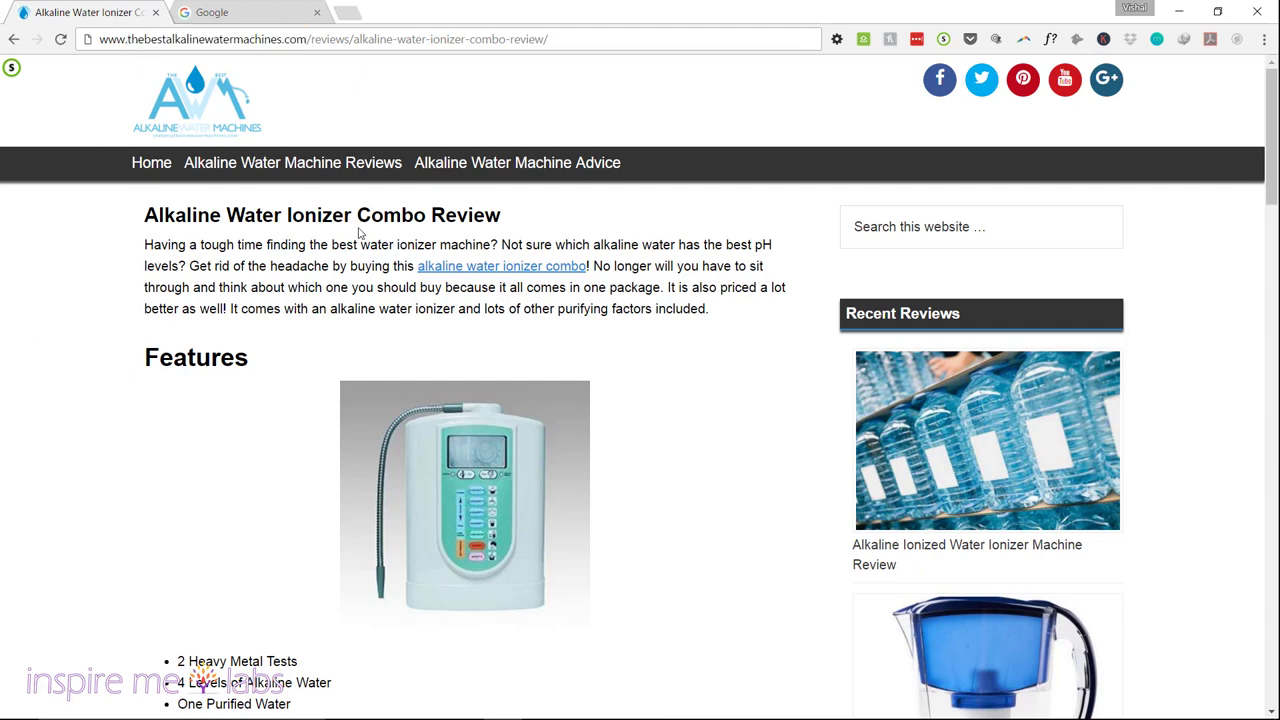
mouse_move(490, 440)
left_click(130, 40)
left_click(643, 69)
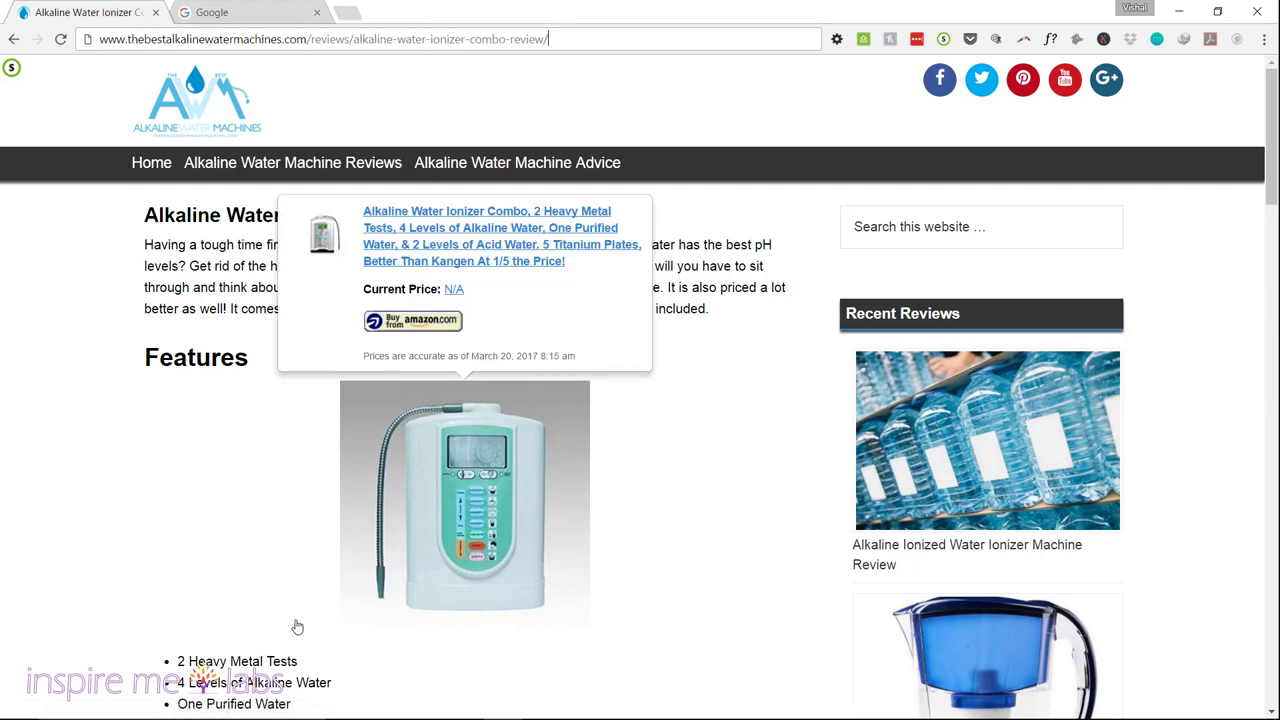
- Skim the combo review down to its Related Posts, checking the content against the domain, and reload the page at its original URL
scroll(114, 494, "down", 4)
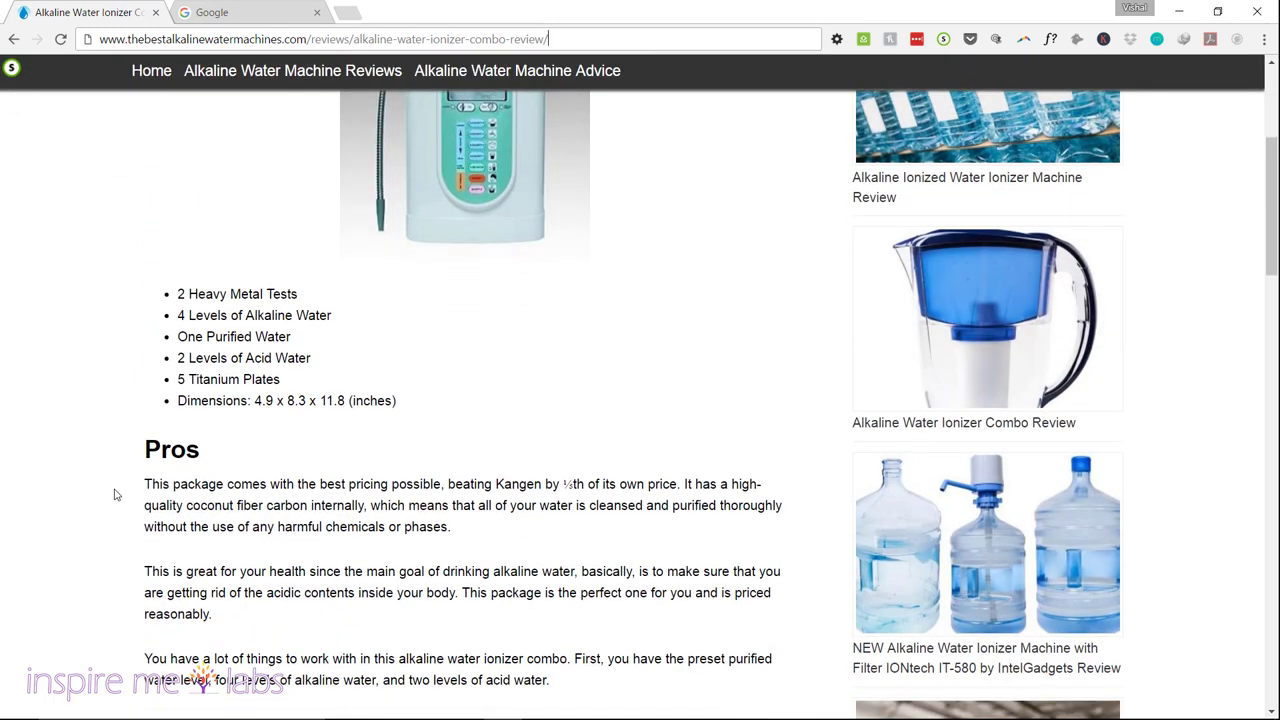
left_click_drag(306, 39, 127, 39)
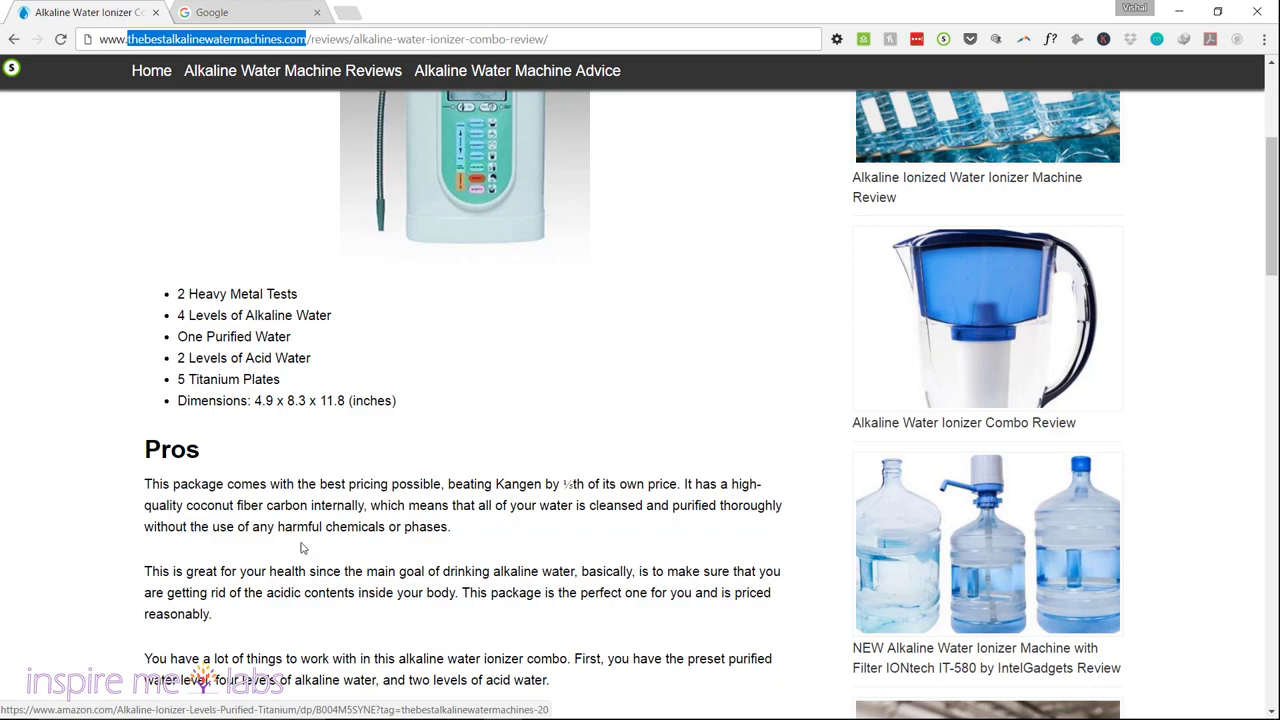
scroll(325, 476, "down", 3)
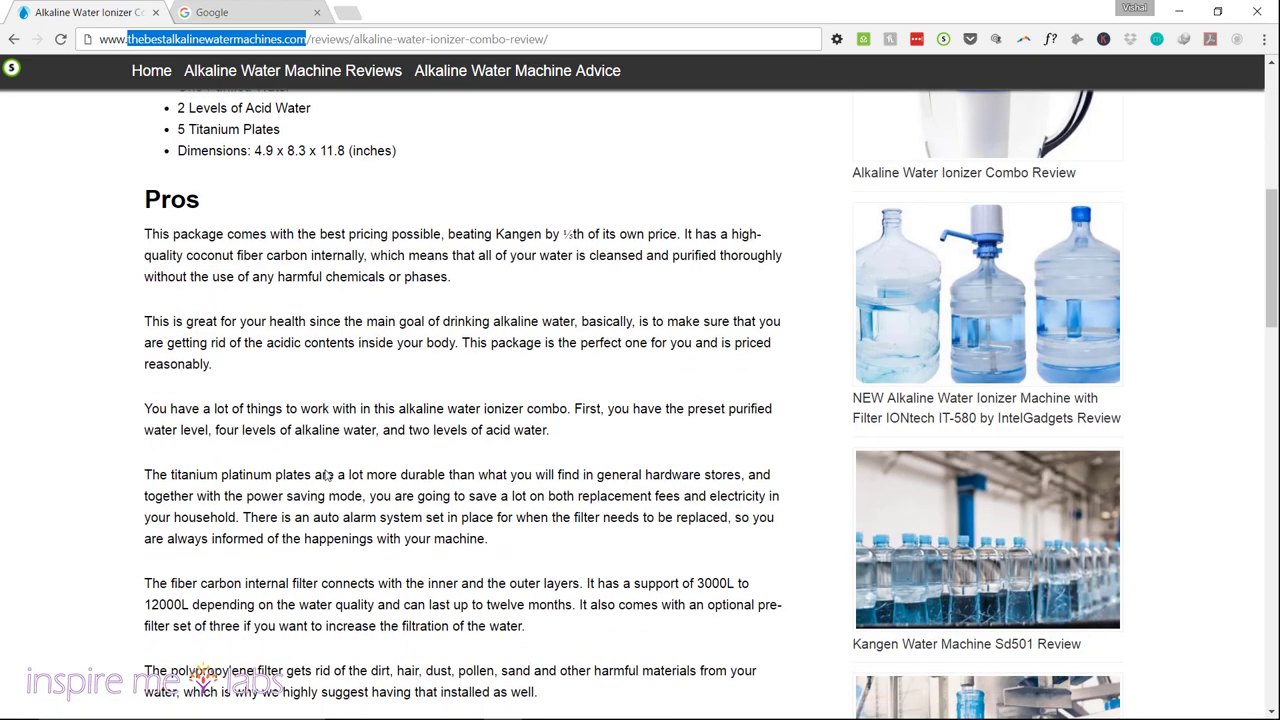
scroll(392, 462, "down", 10)
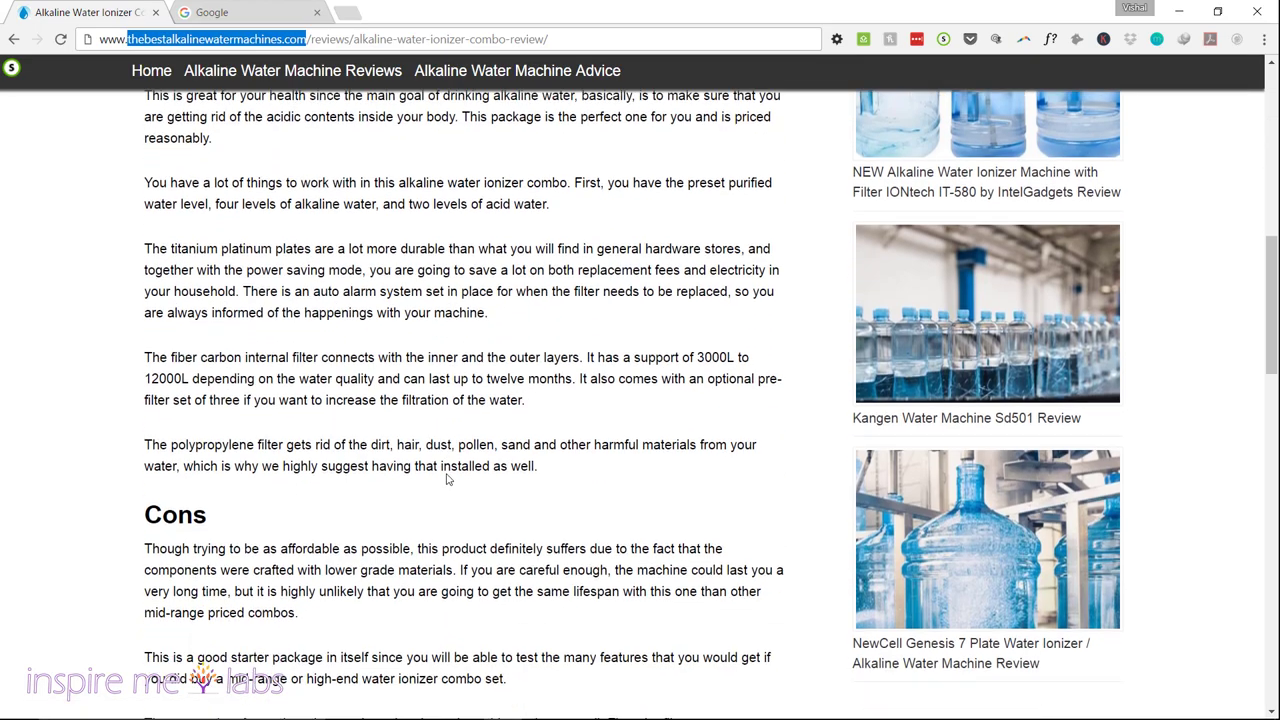
scroll(447, 480, "down", 2)
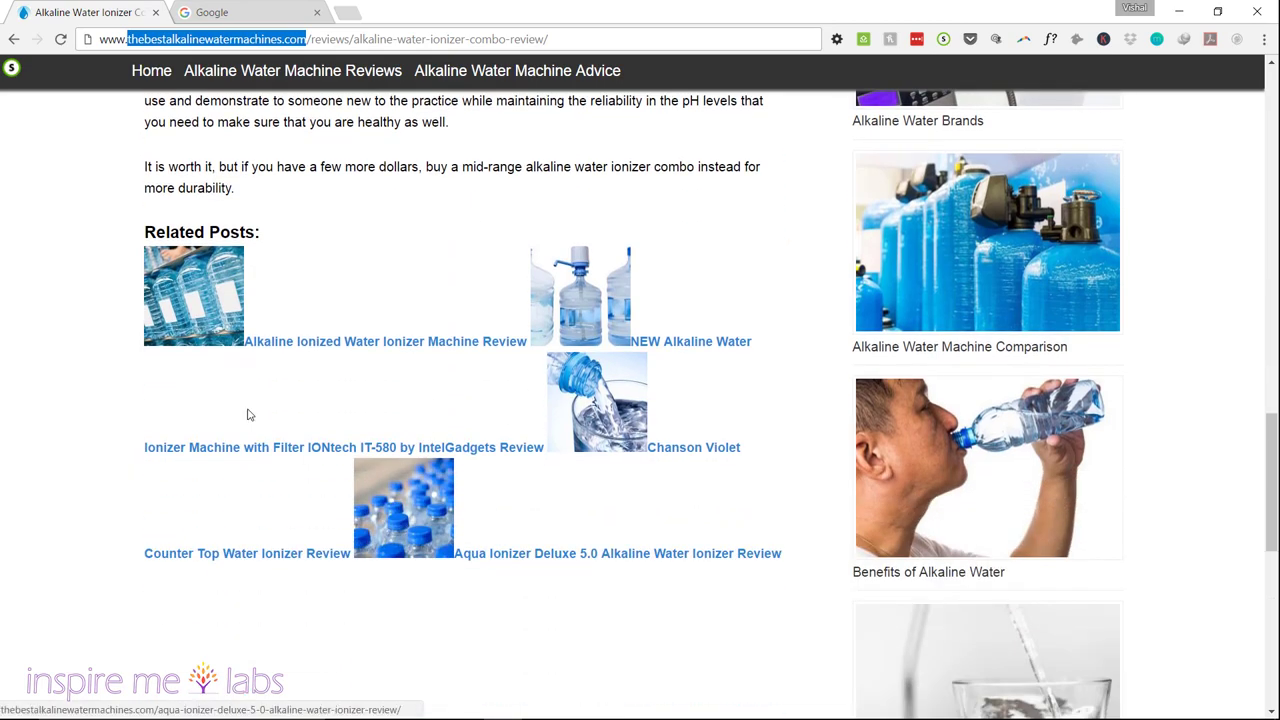
left_click(254, 168)
scroll(2, 240, "up", 20)
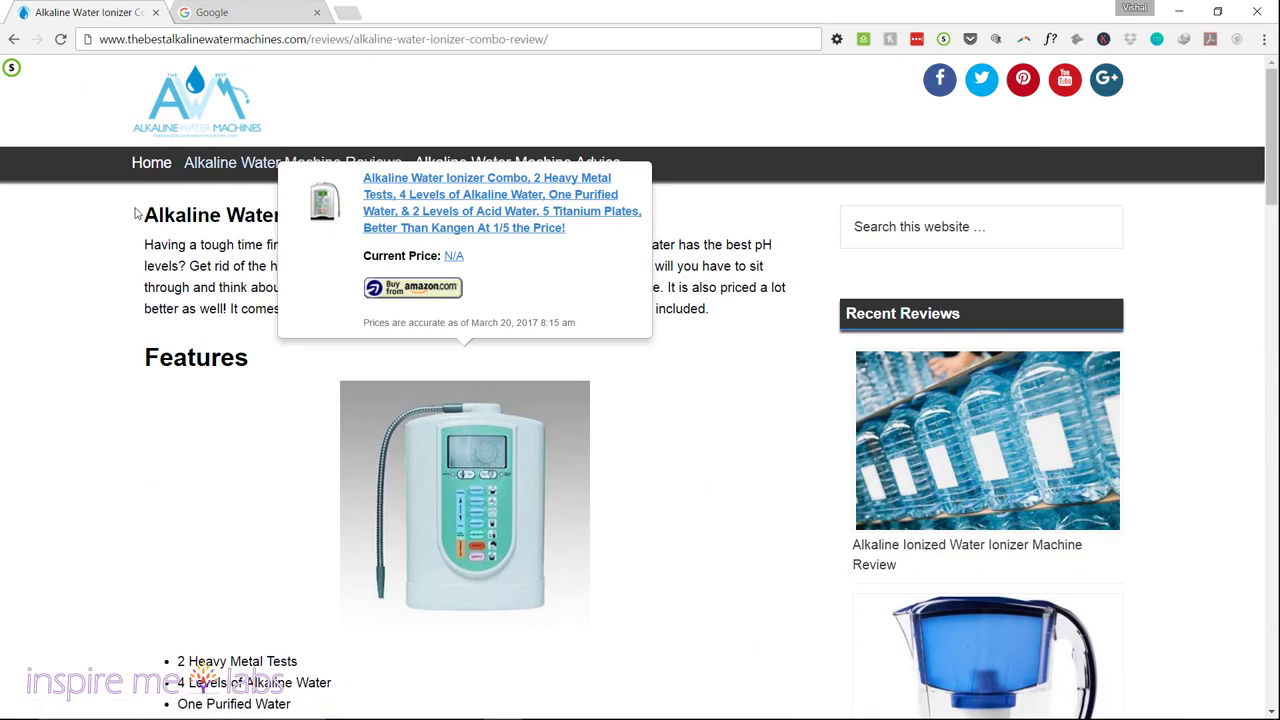
left_click(60, 39)
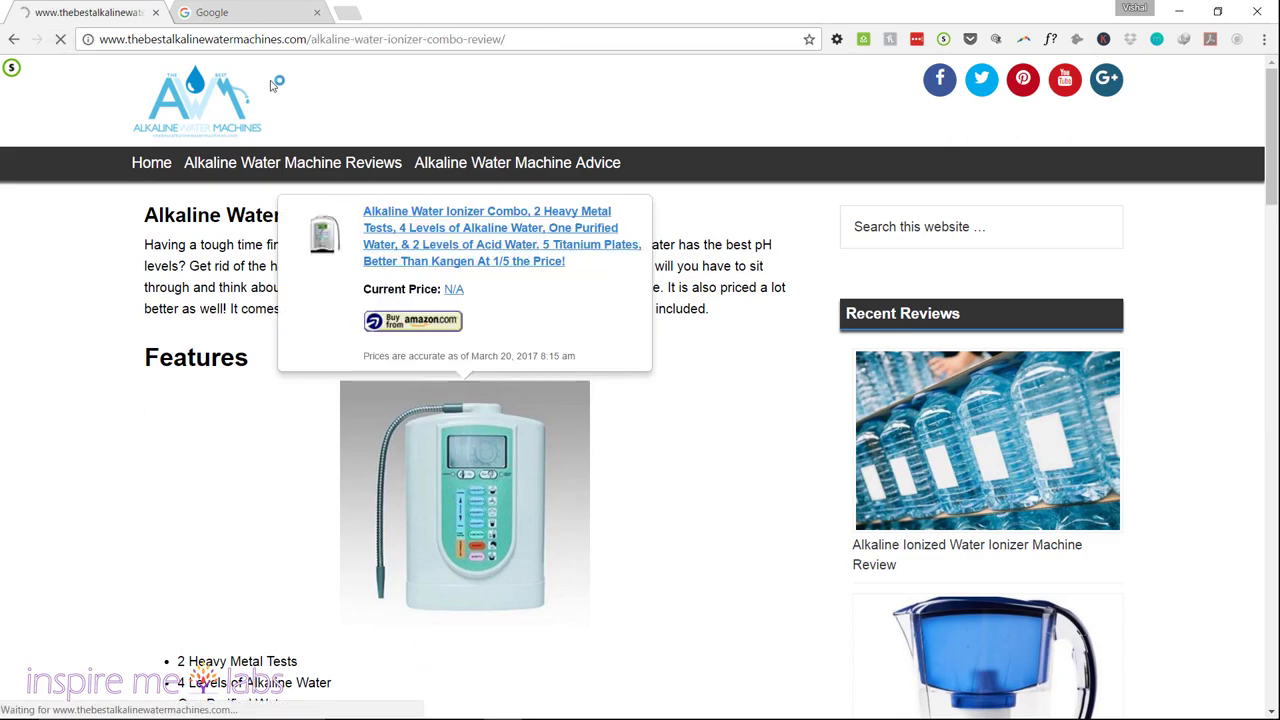
- Select the alkaline-water-ionizer-combo-review/ slug in the URL and check the review's content from the introduction to the Conclusion against it
left_click_drag(312, 39, 508, 39)
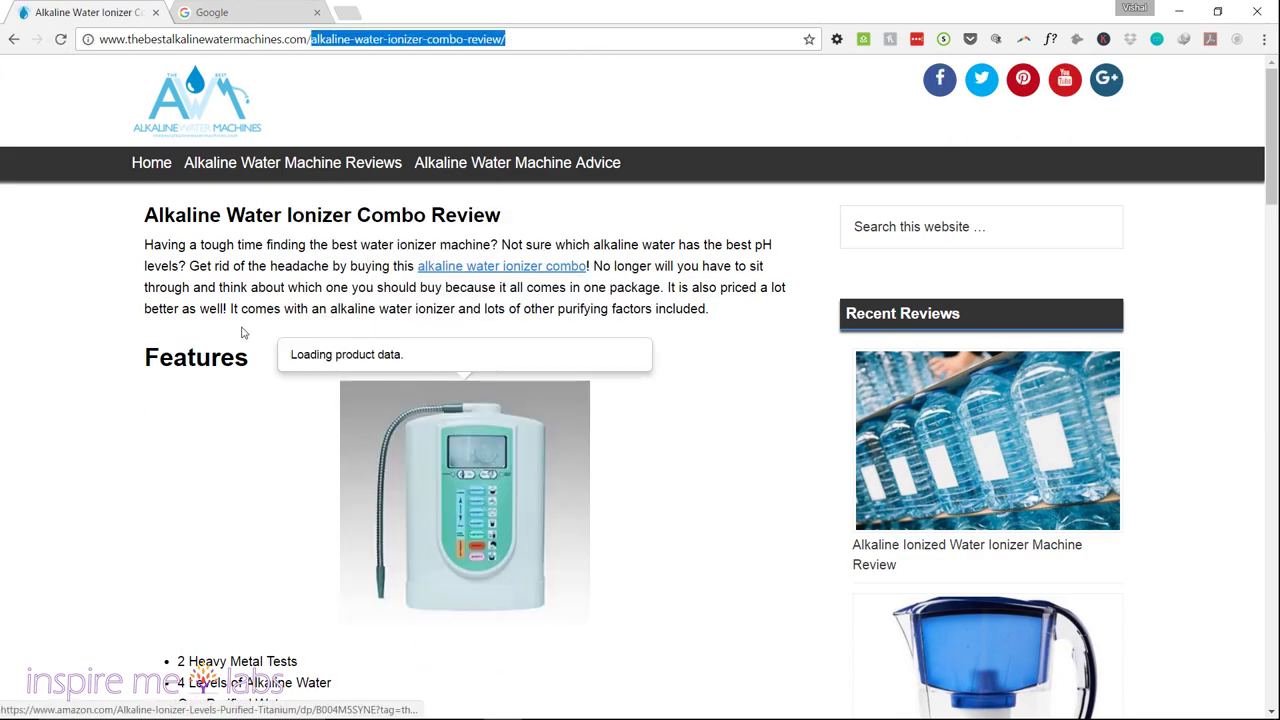
scroll(148, 425, "down", 4)
scroll(265, 470, "down", 20)
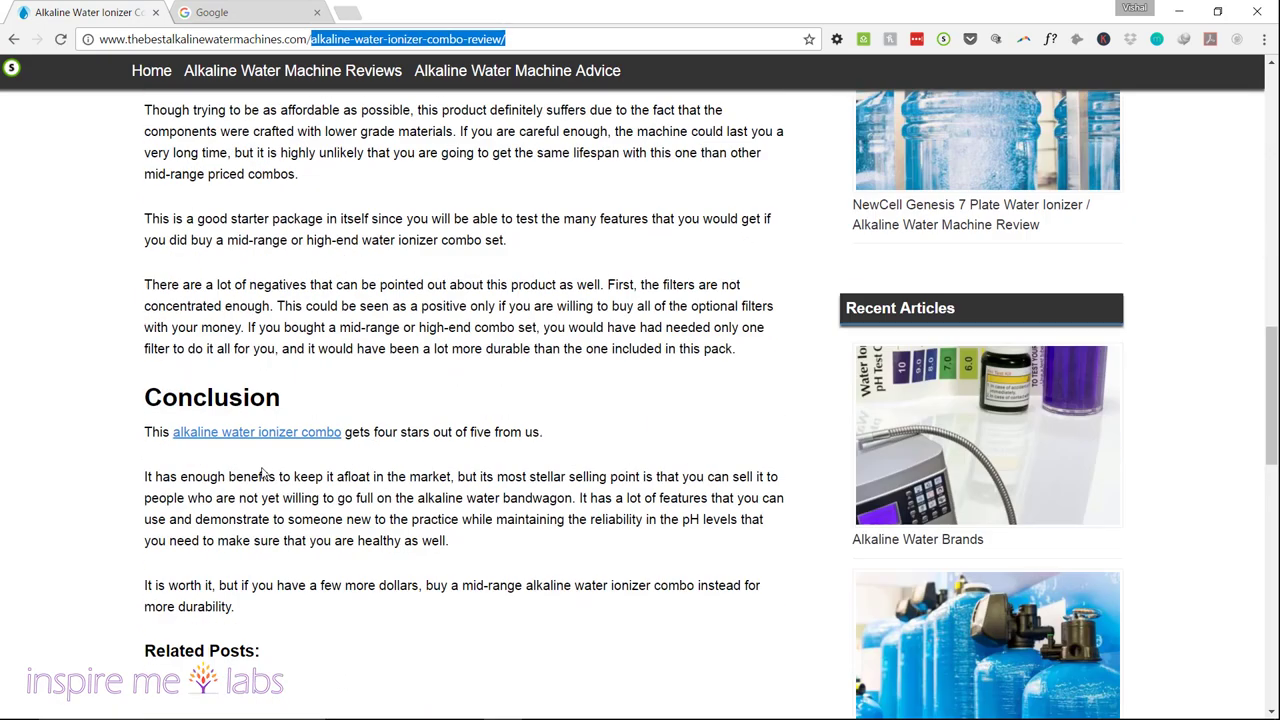
scroll(265, 470, "up", 10)
scroll(265, 470, "up", 15)
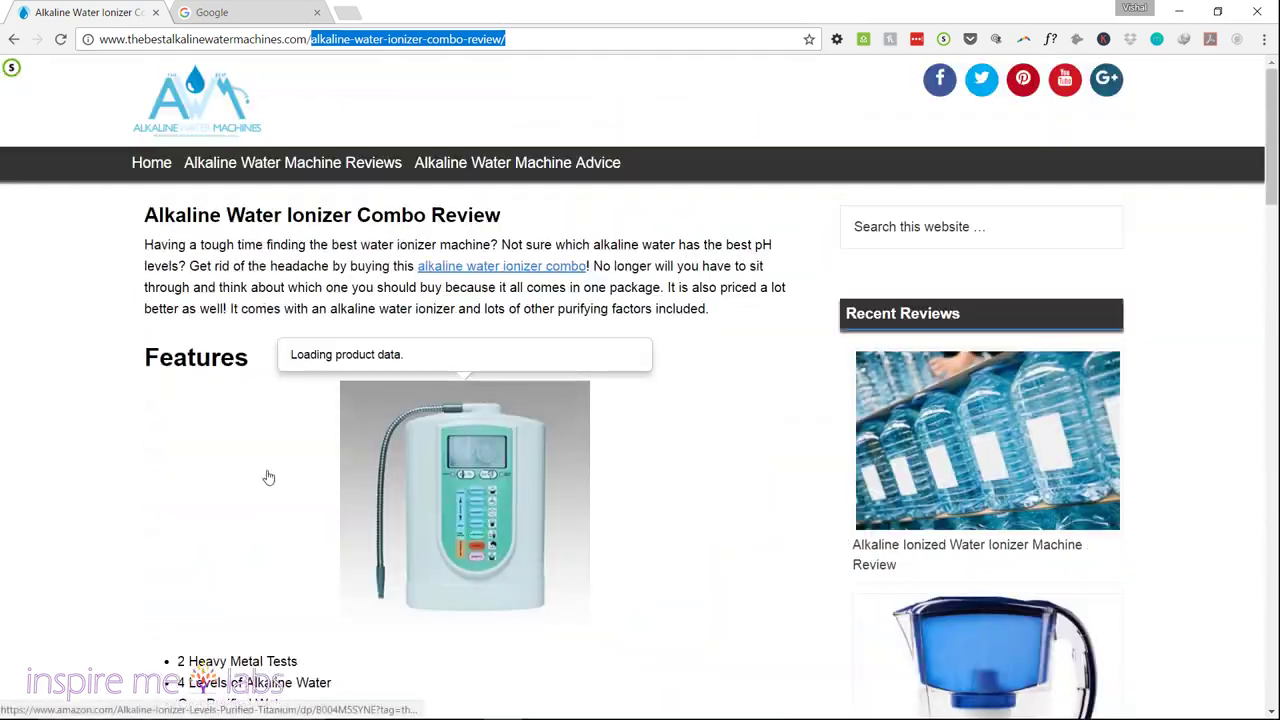
scroll(206, 435, "down", 5)
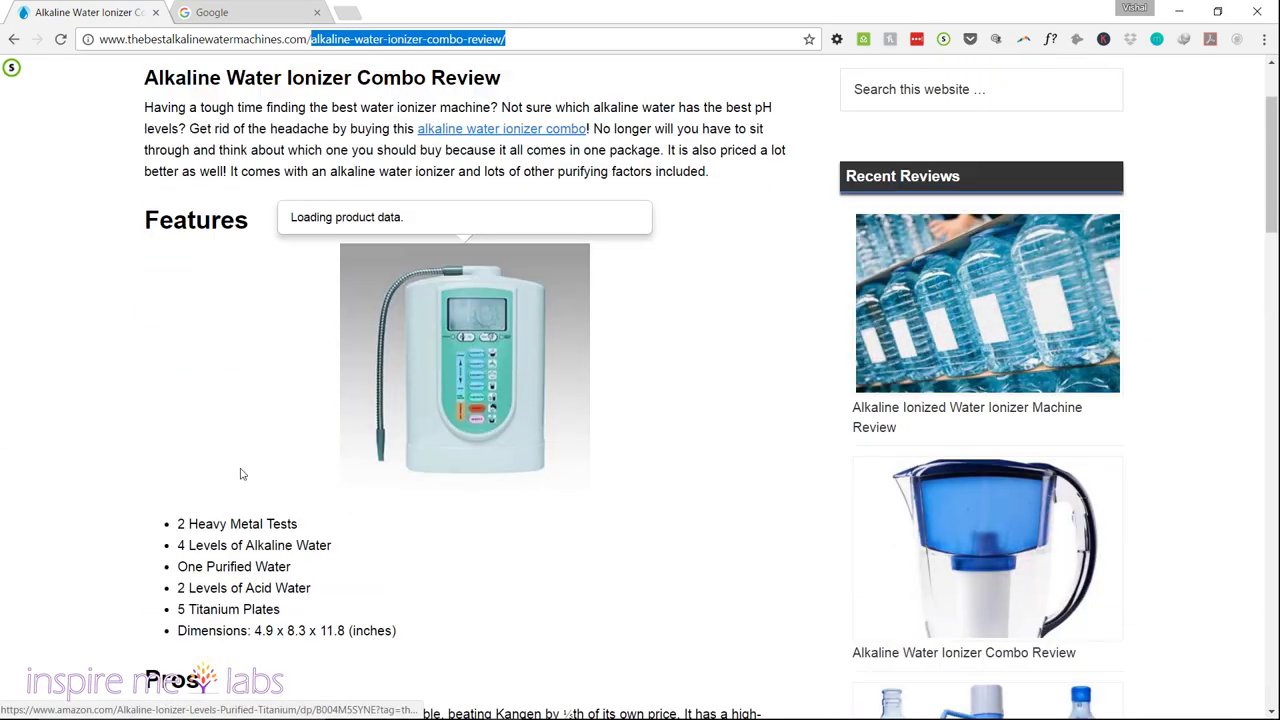
scroll(199, 370, "up", 5)
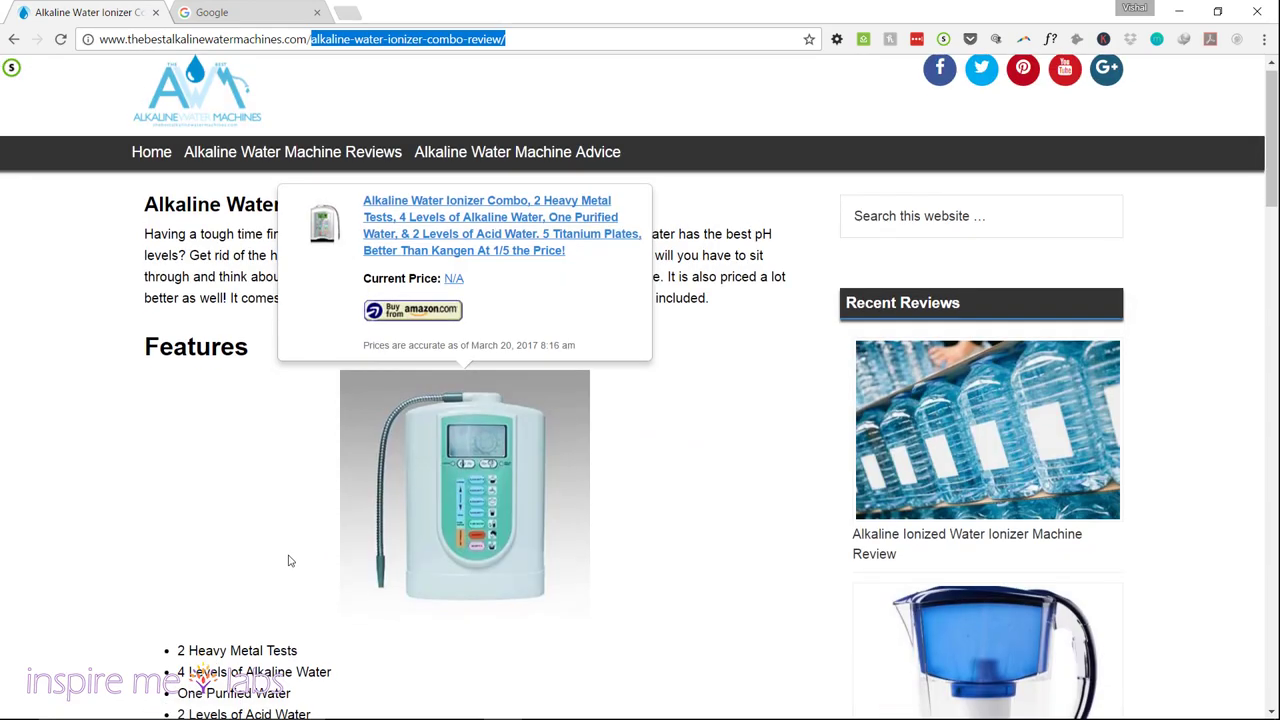
scroll(290, 565, "down", 15)
scroll(280, 550, "up", 5)
scroll(278, 543, "up", 15)
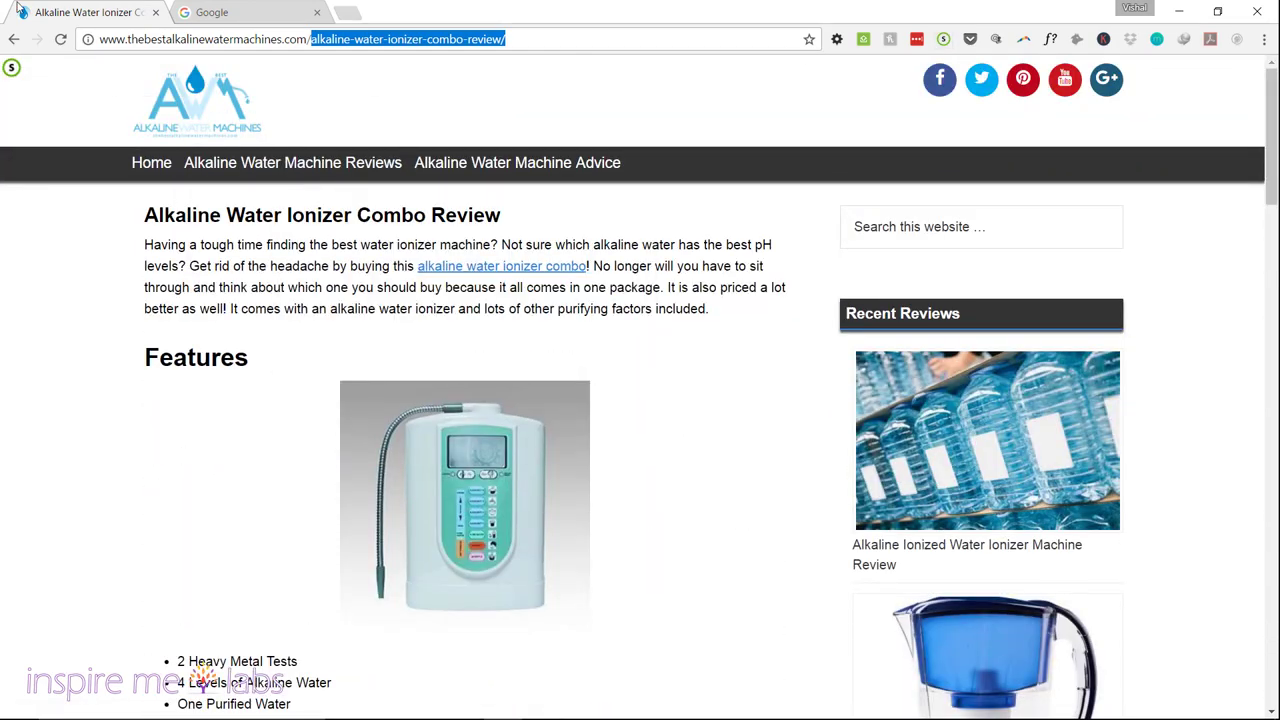
- Display the SERPWorx SEO metrics beside the combo review and skim the article down to its Related Posts
left_click(10, 70)
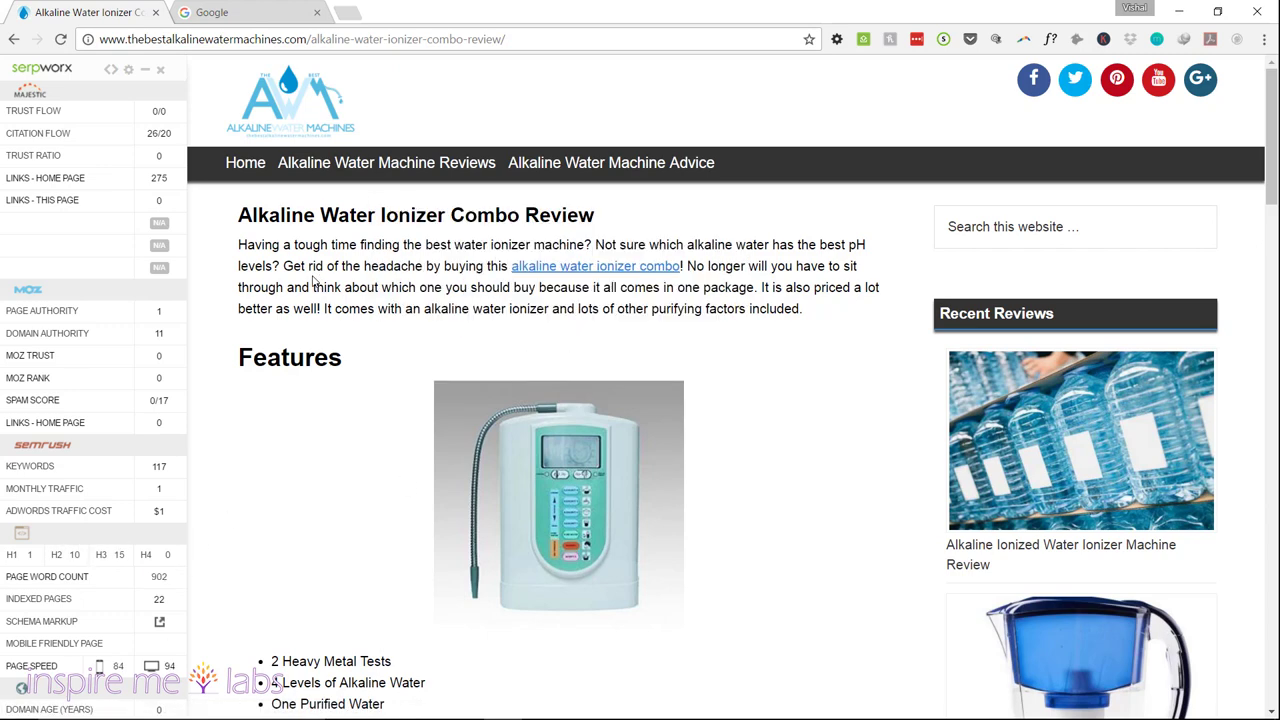
scroll(315, 282, "down", 3)
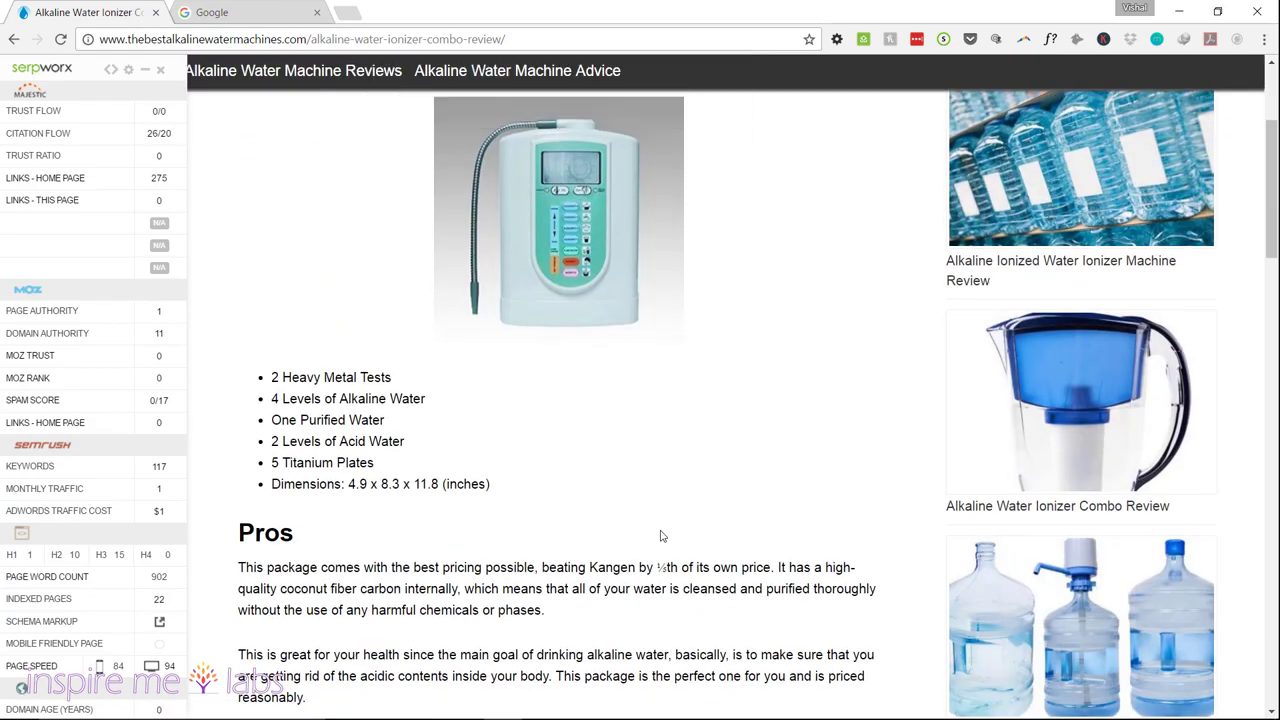
scroll(660, 537, "down", 12)
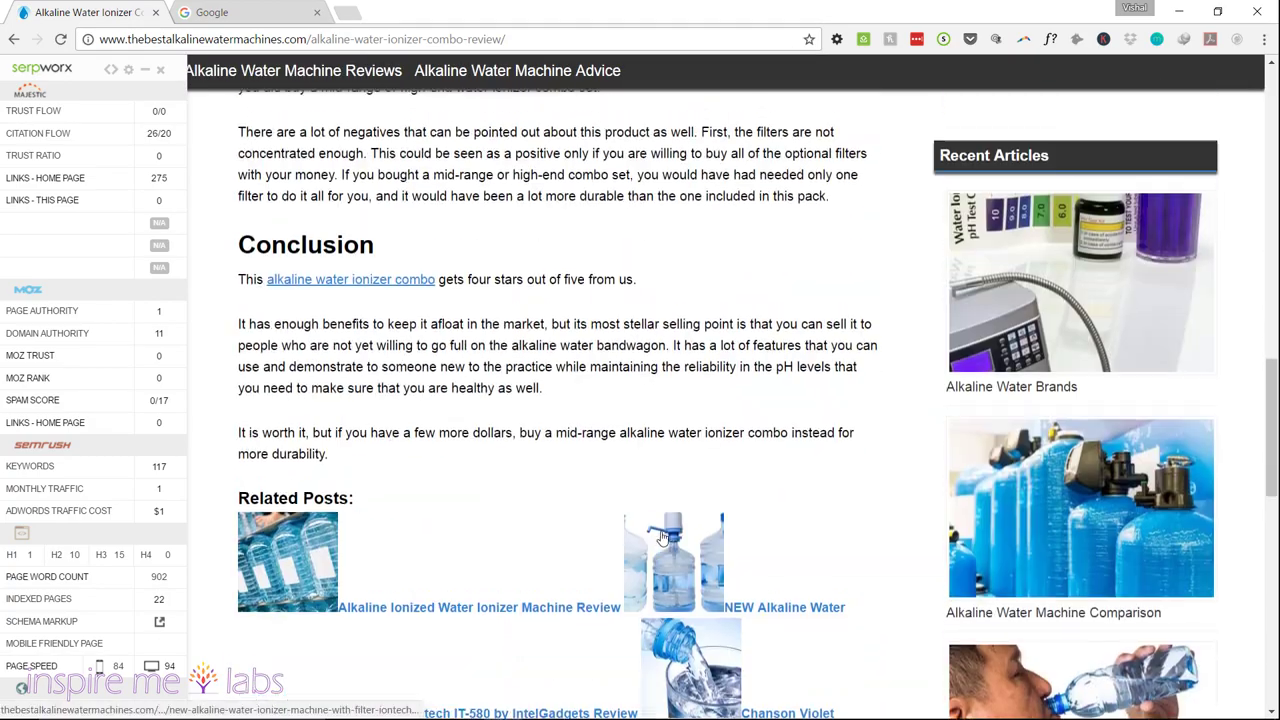
scroll(660, 537, "up", 15)
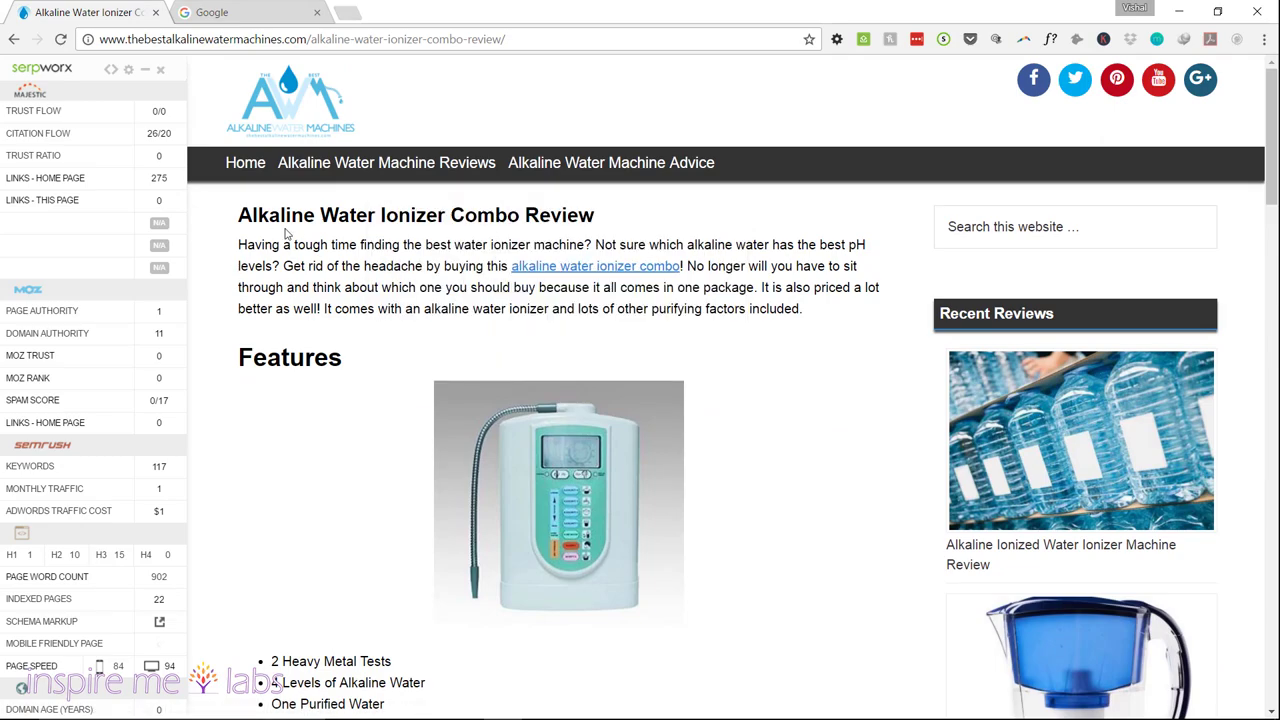
- Examine the review's Pros, Cons, Conclusion and Related Posts sections for content length, keyword use and structure
scroll(614, 371, "down", 7)
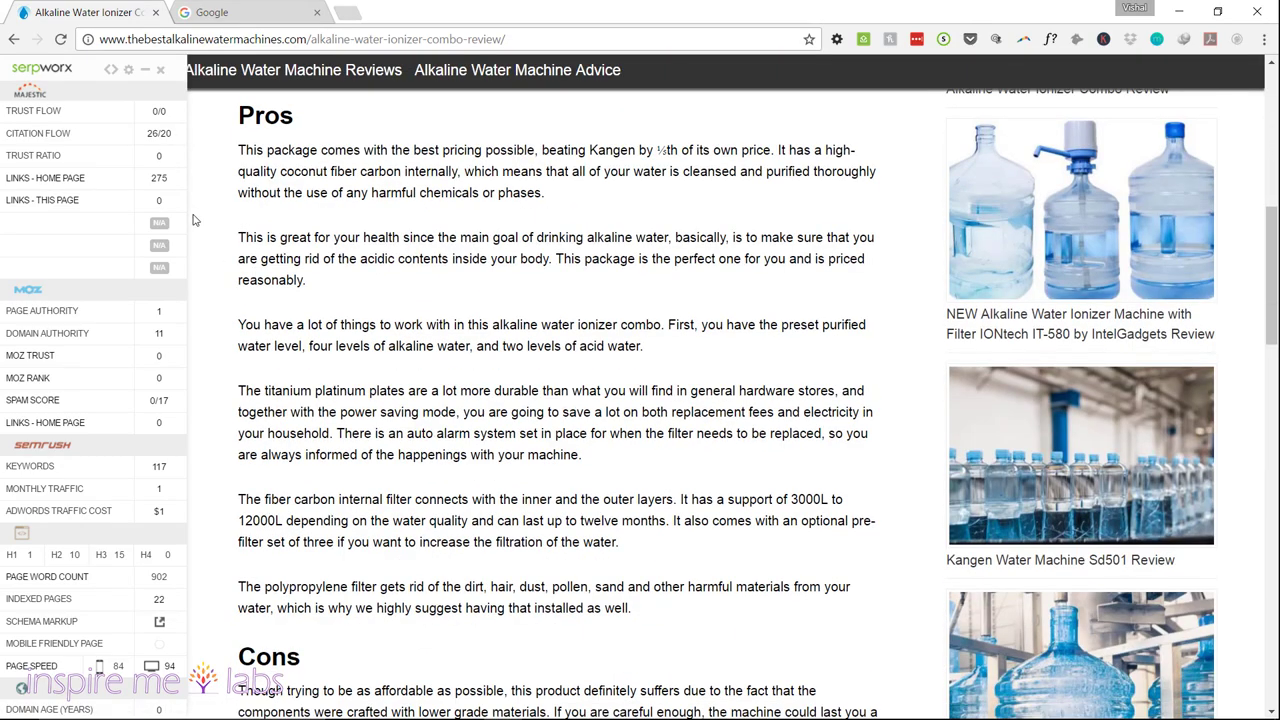
scroll(379, 411, "down", 6)
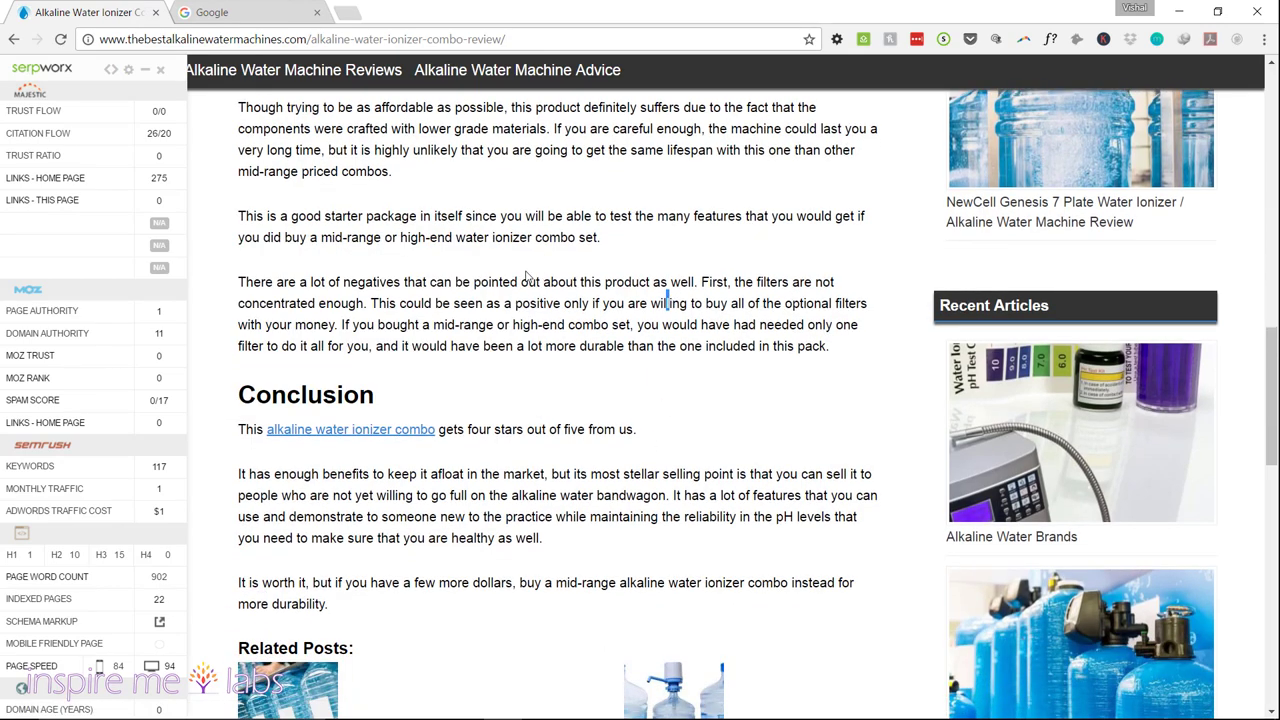
scroll(533, 320, "up", 3)
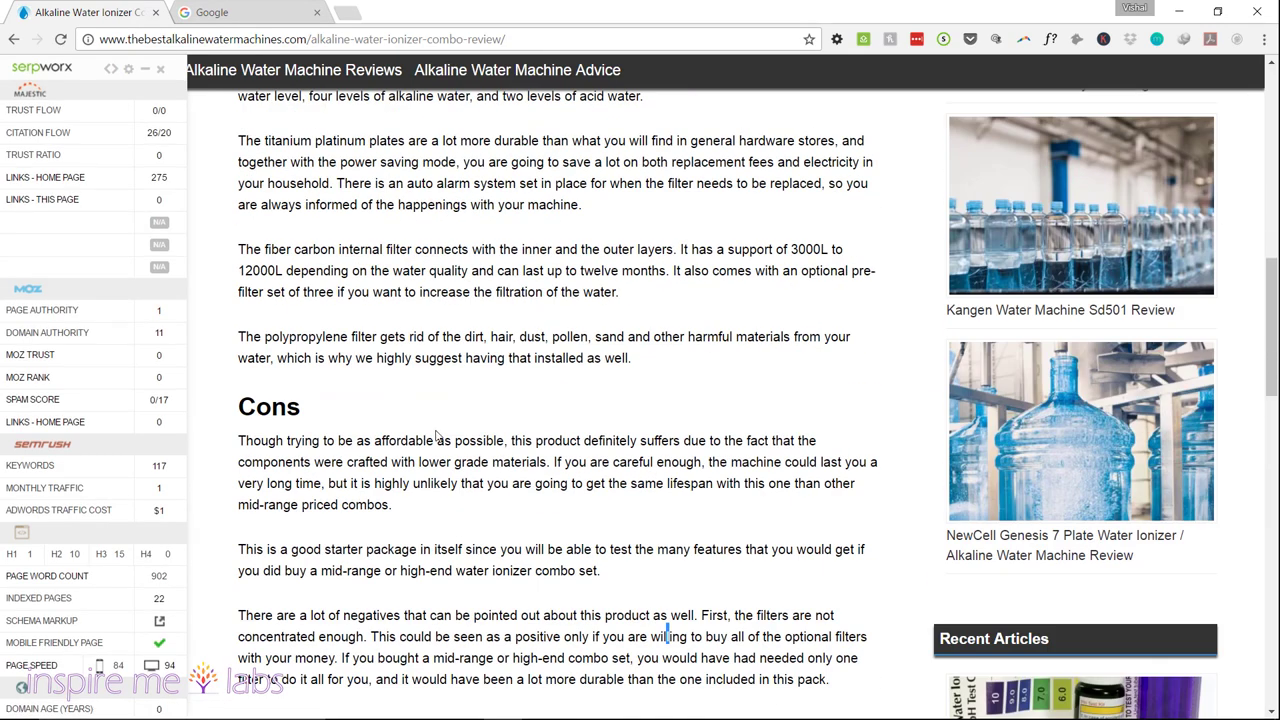
scroll(436, 435, "down", 5)
mouse_move(338, 188)
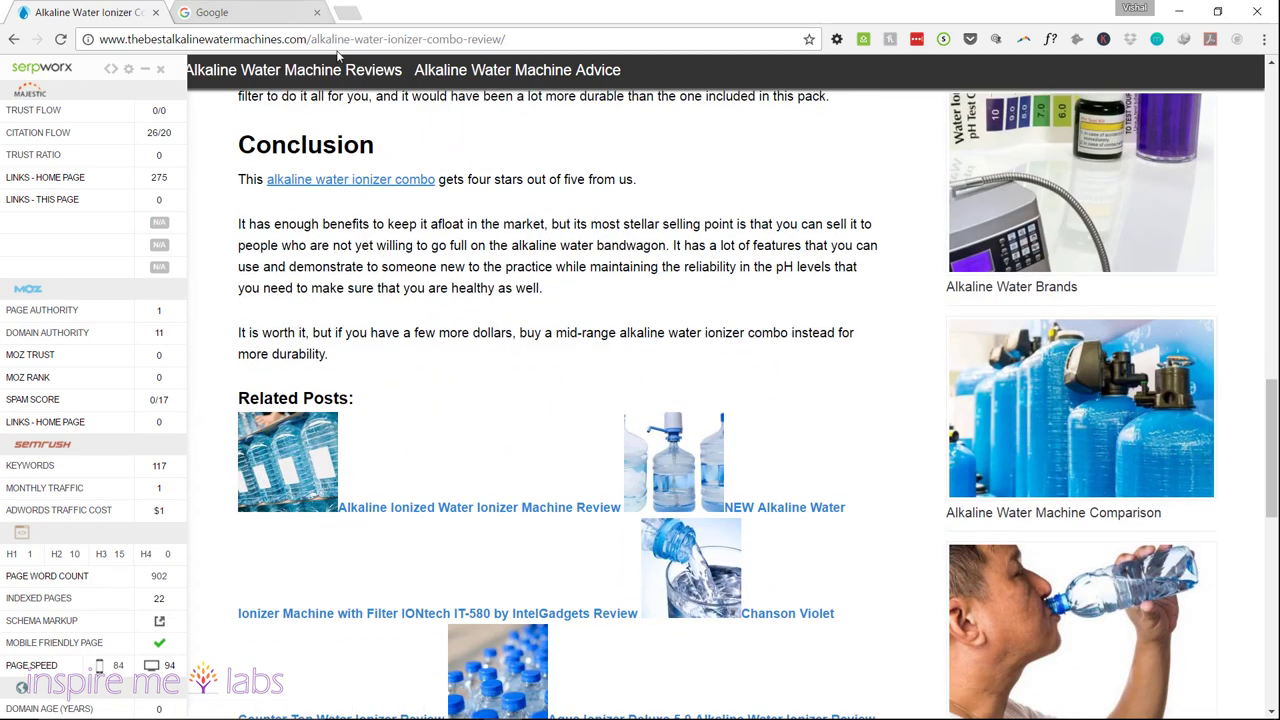
mouse_move(391, 188)
scroll(495, 430, "down", 4)
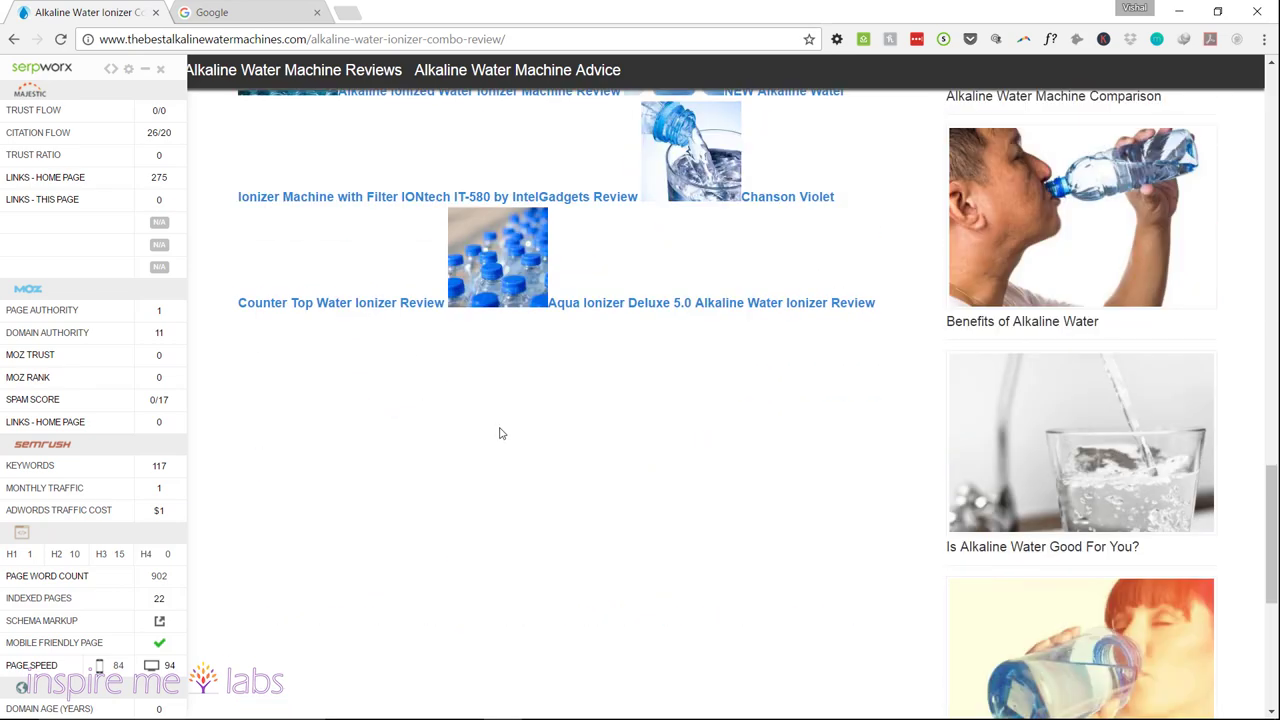
scroll(500, 433, "up", 15)
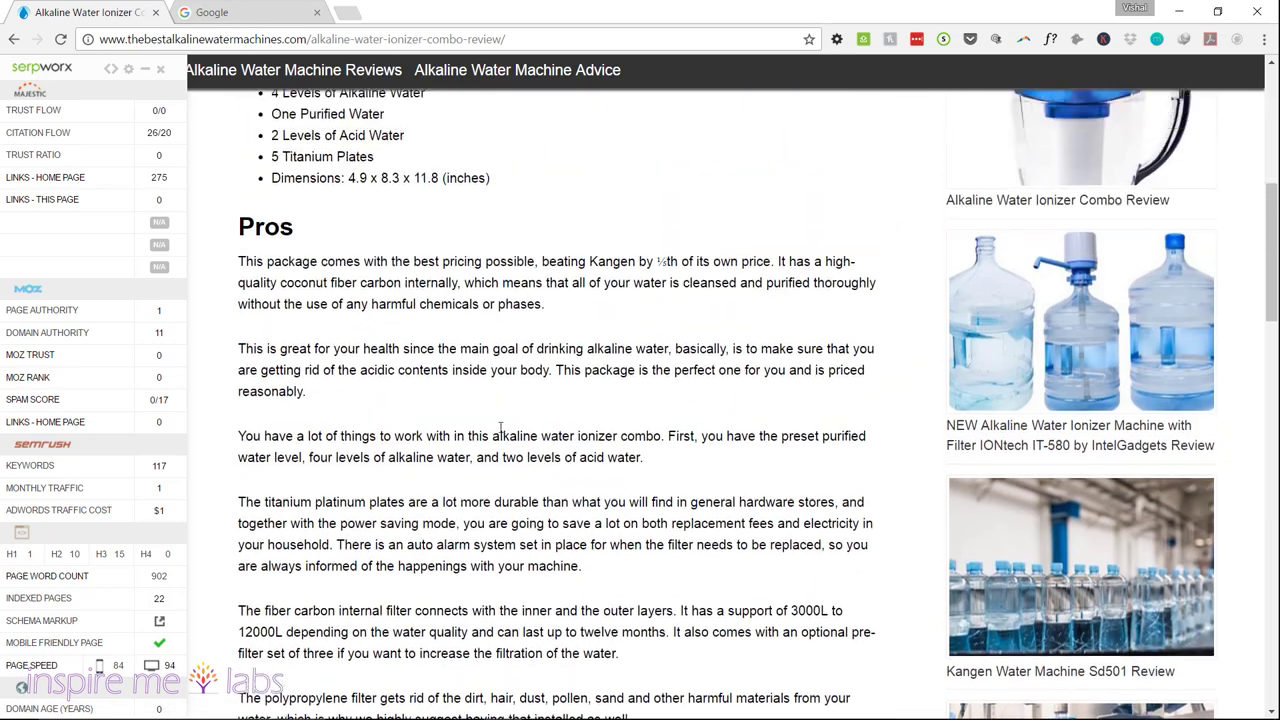
scroll(500, 427, "up", 10)
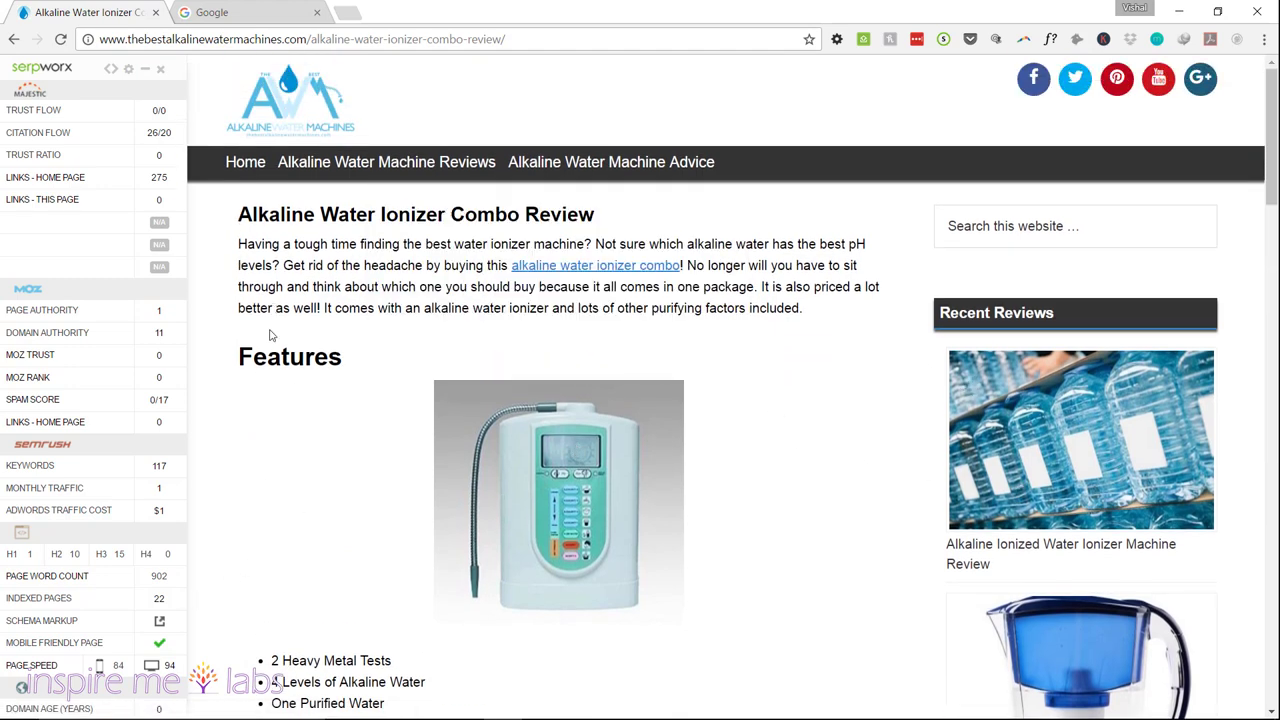
- Copy the image address of the product photo in the combo review's Features section
scroll(266, 480, "down", 3)
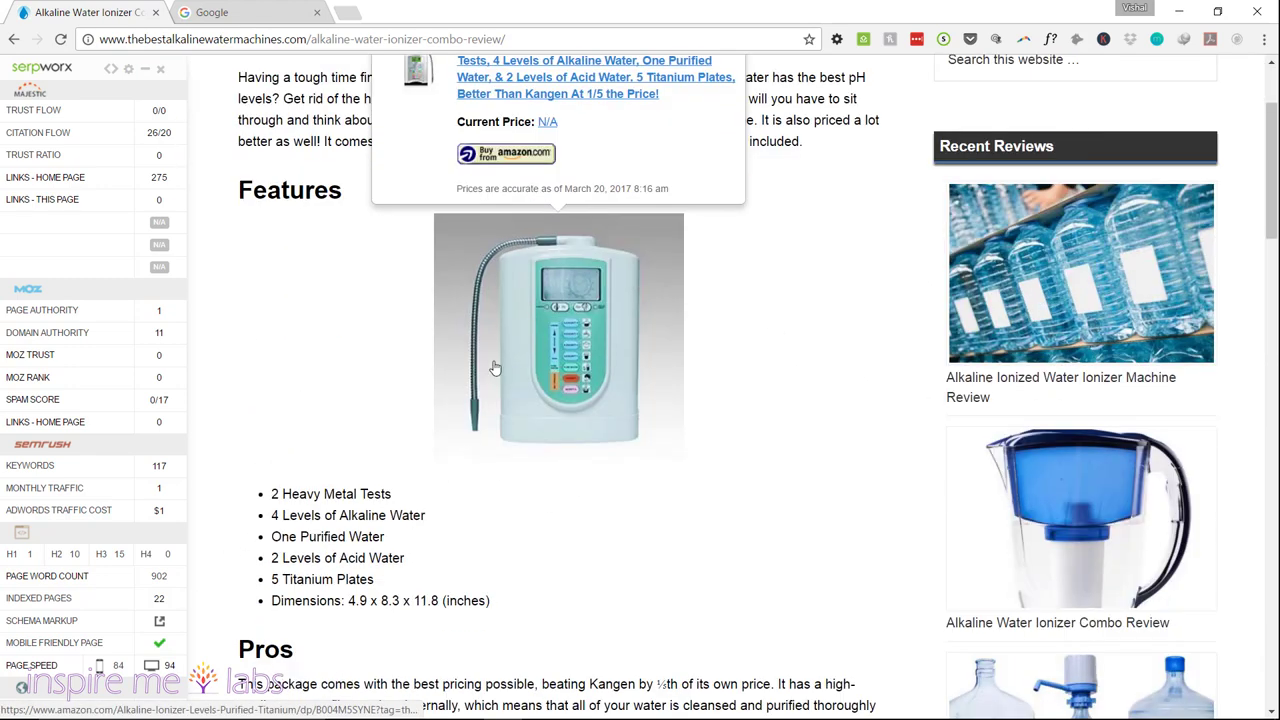
right_click(531, 314)
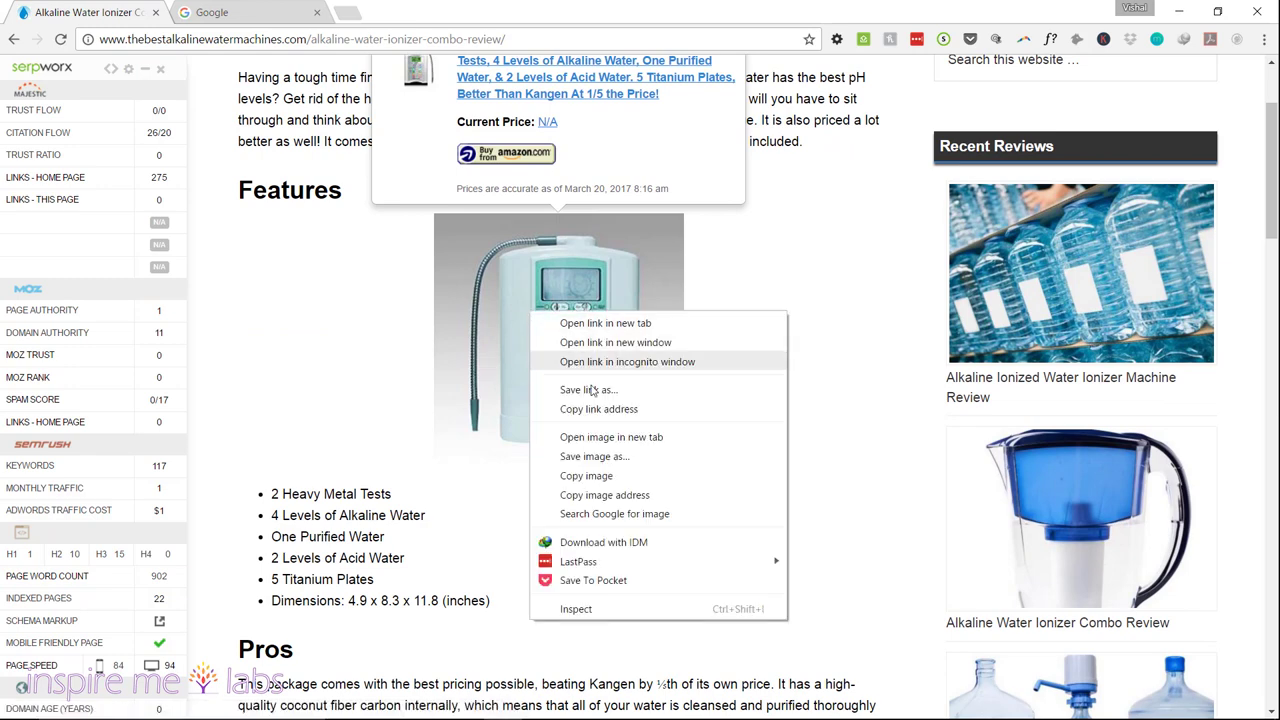
left_click(586, 494)
- Open images.google.com in the Google browser tab and run a search by image with the copied product photo address
left_click(254, 14)
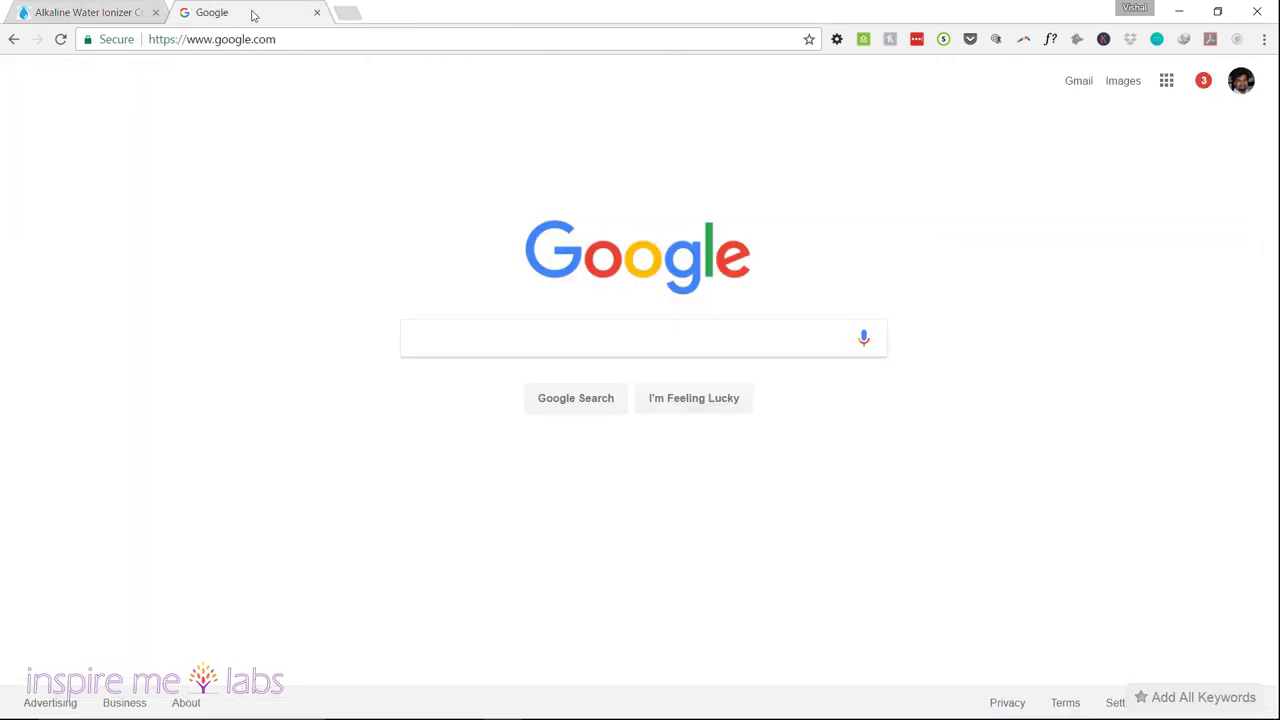
key("ctrl+l")
type("images.")
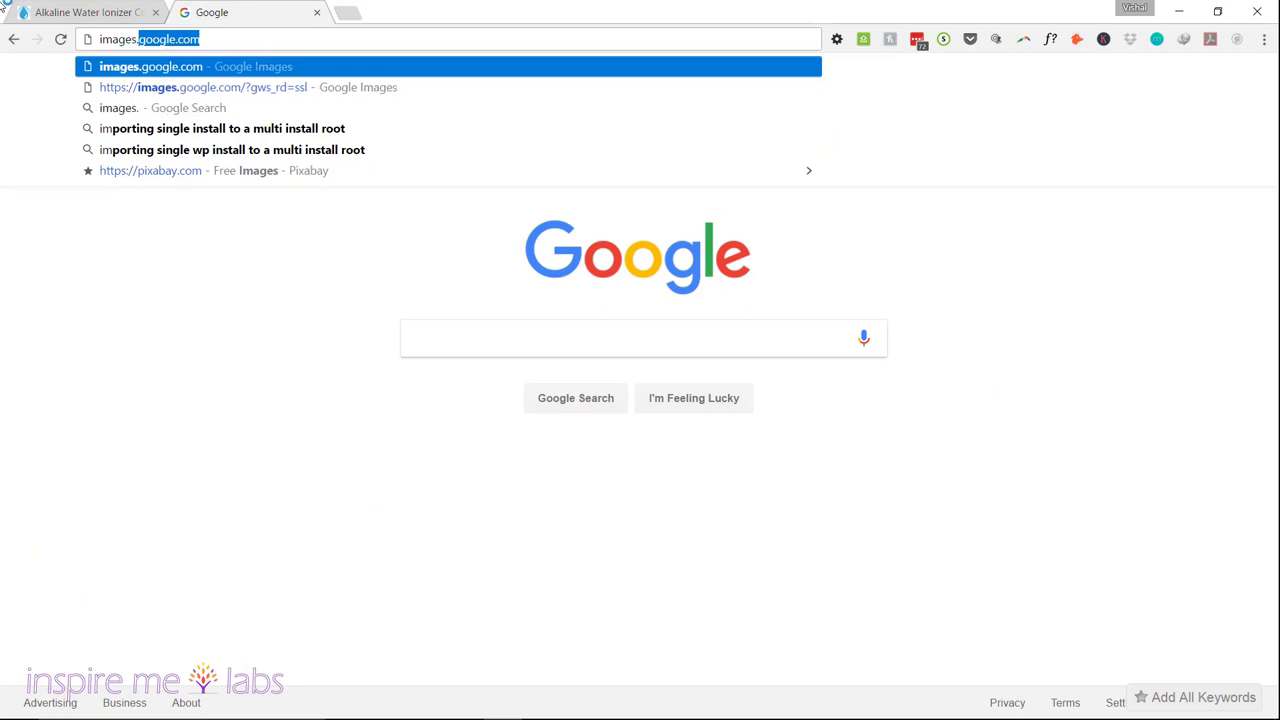
key("Return")
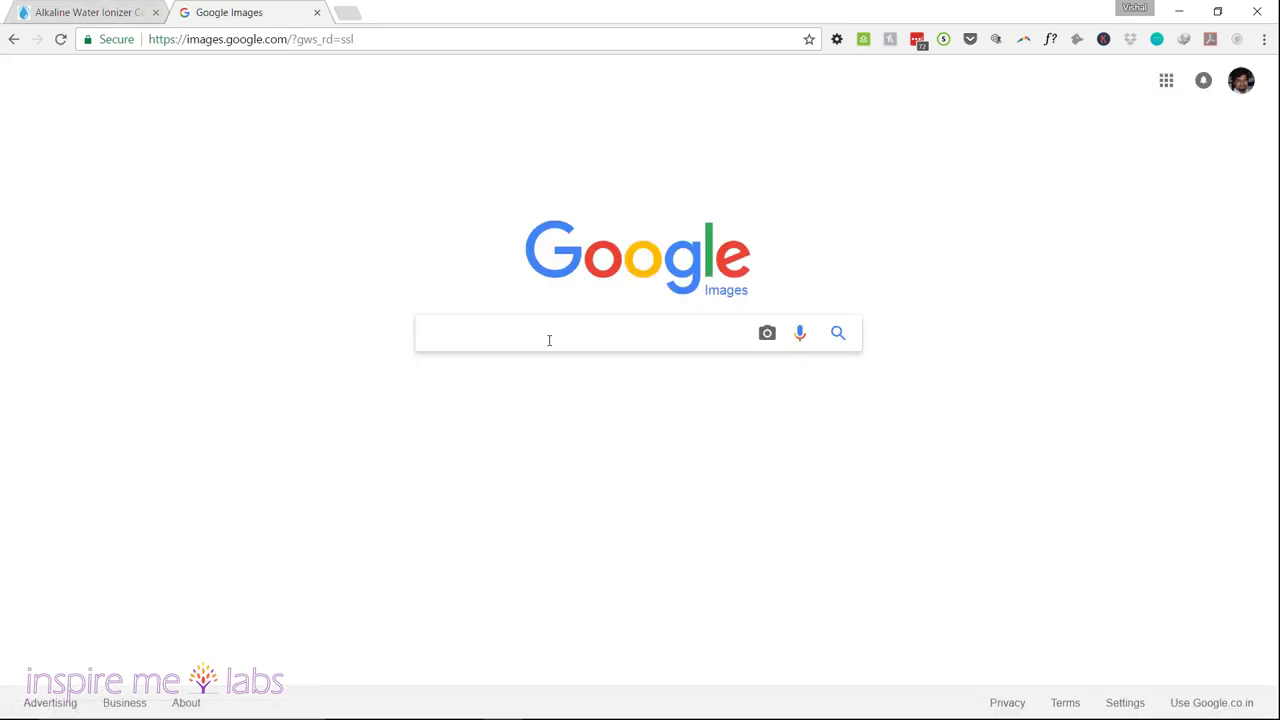
left_click(766, 332)
key("ctrl+v")
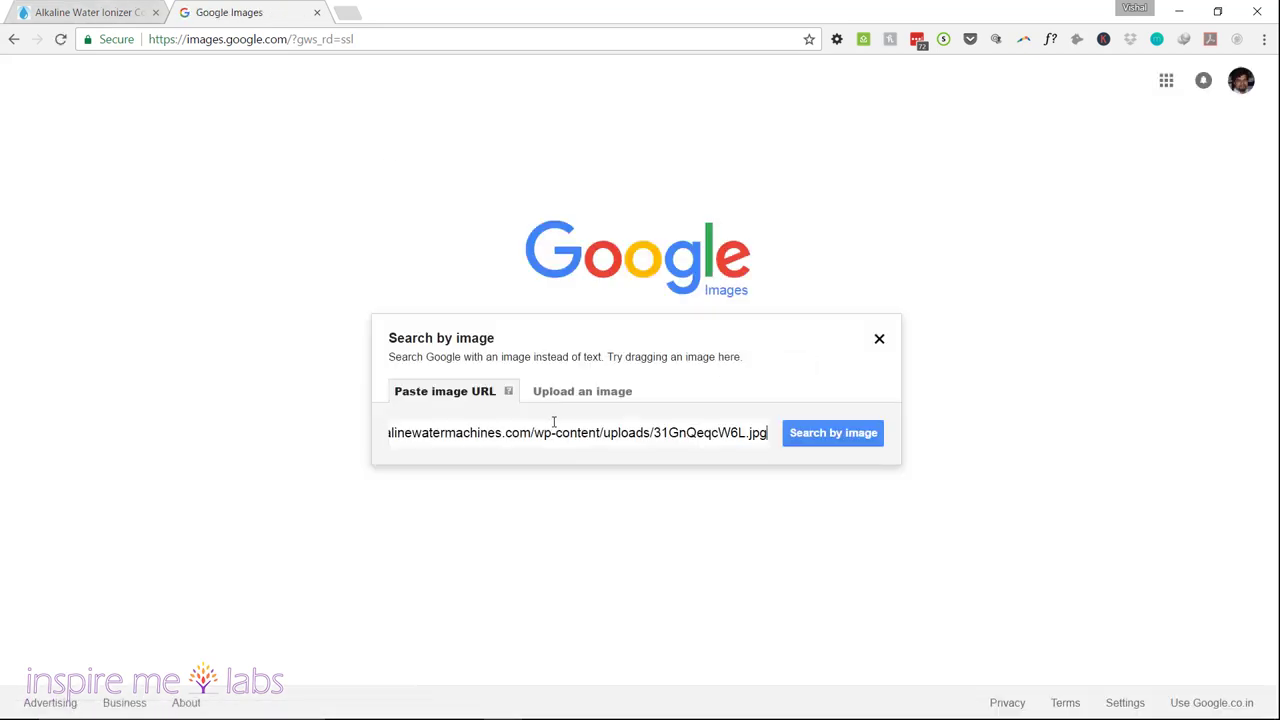
left_click(830, 440)
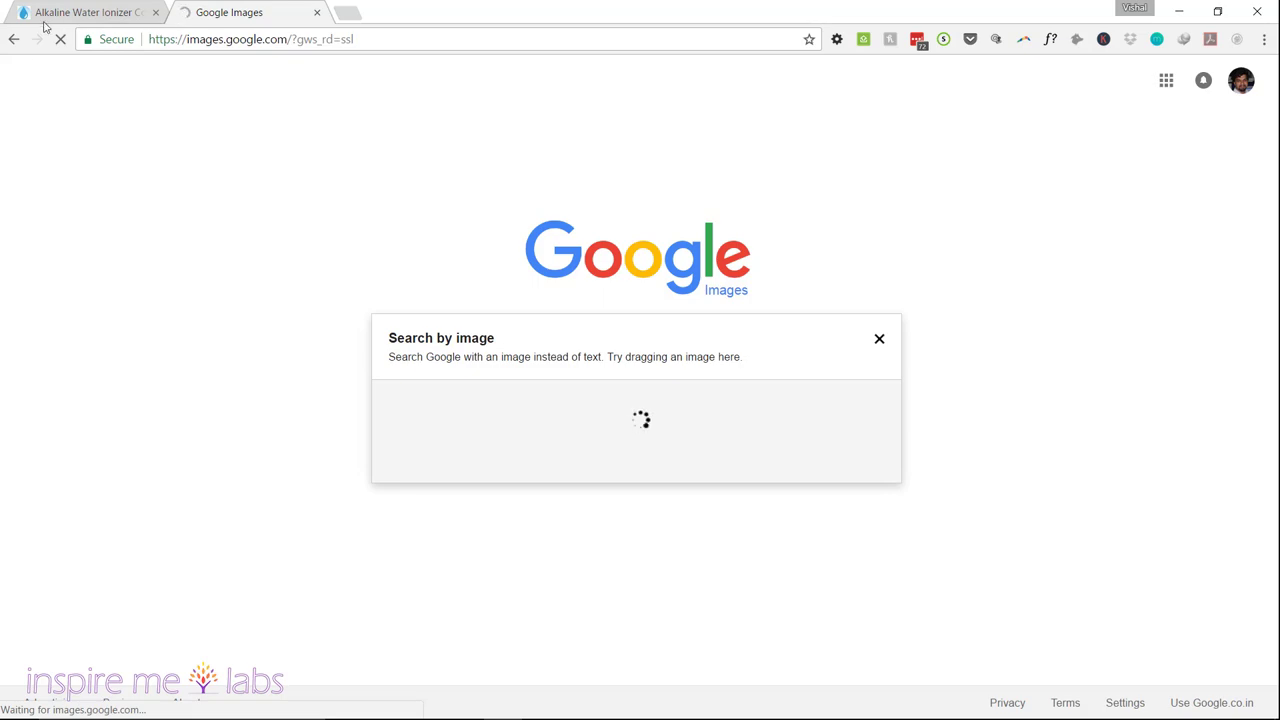
left_click(97, 16)
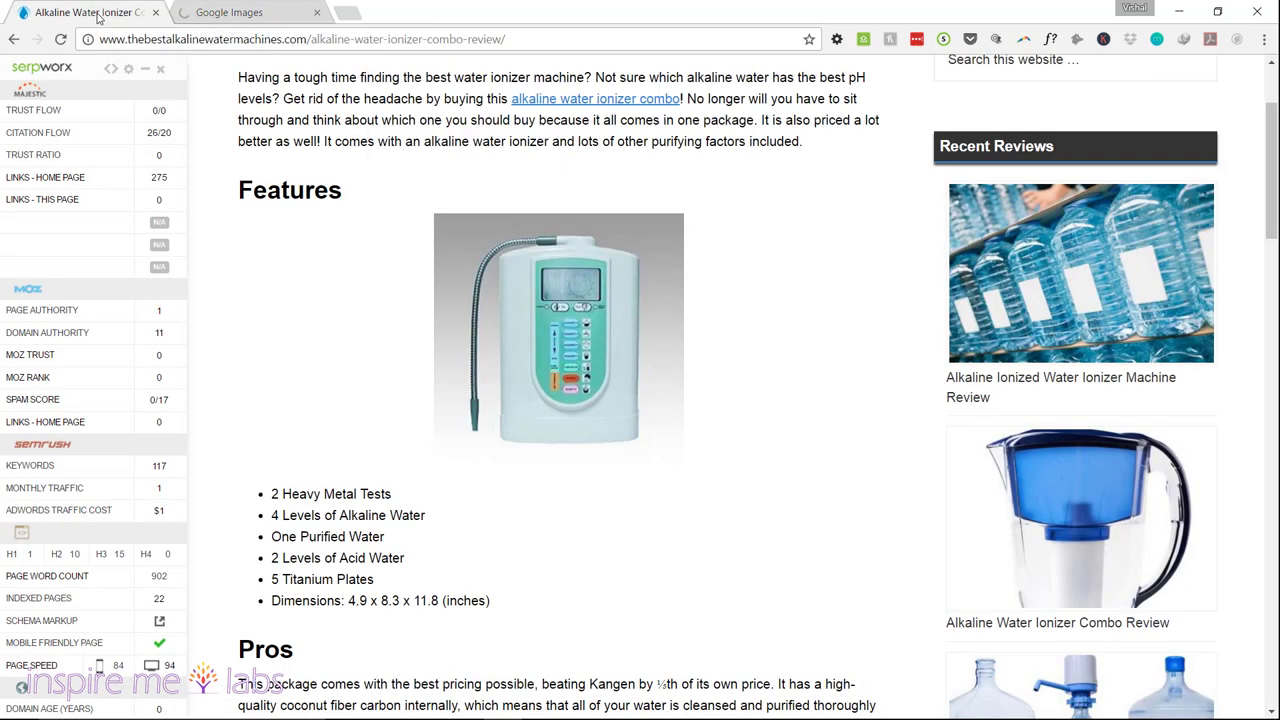
key("ctrl+Tab")
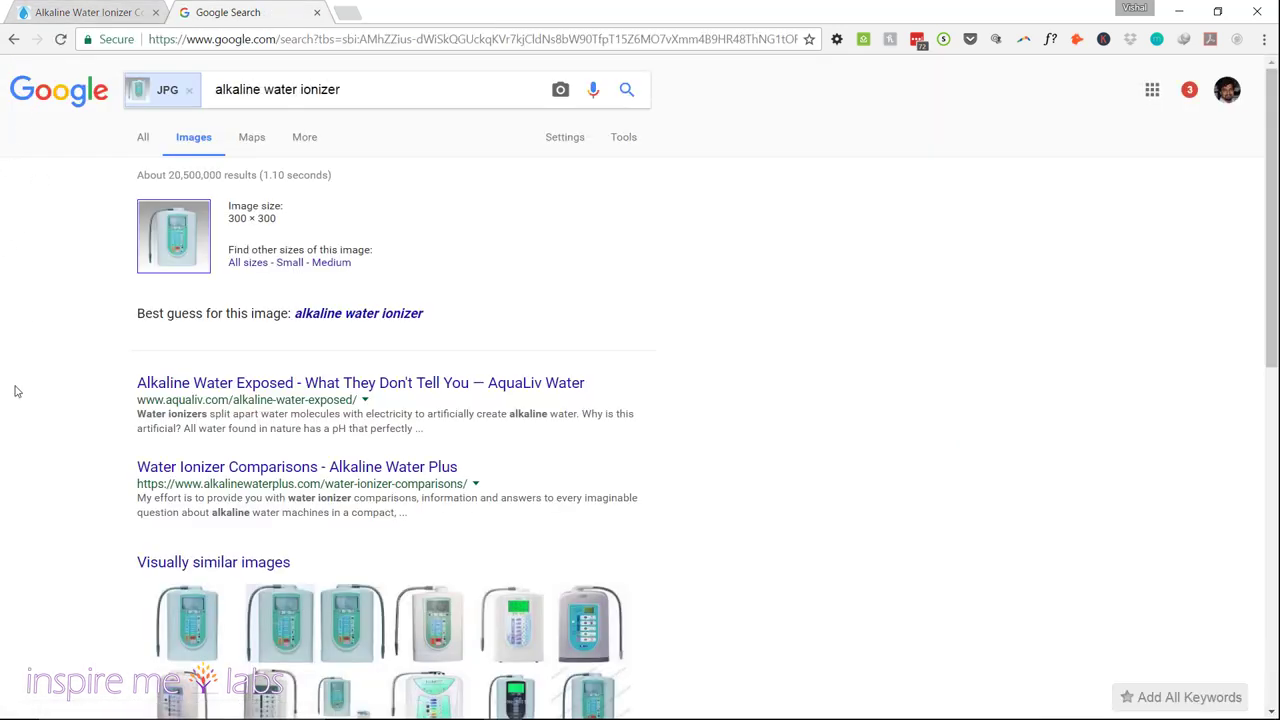
- Examine the reverse image search results for visually similar images and other pages using the same product photo
scroll(17, 391, "down", 3)
scroll(74, 337, "down", 2)
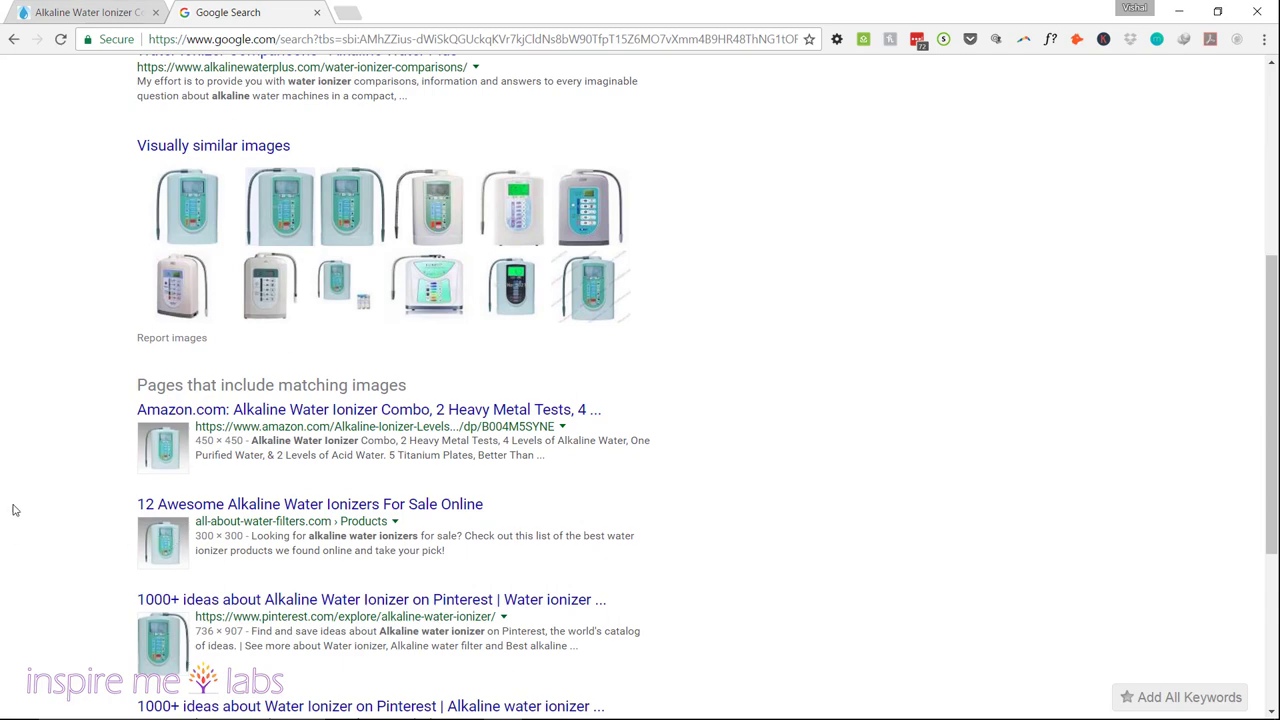
scroll(13, 510, "down", 4)
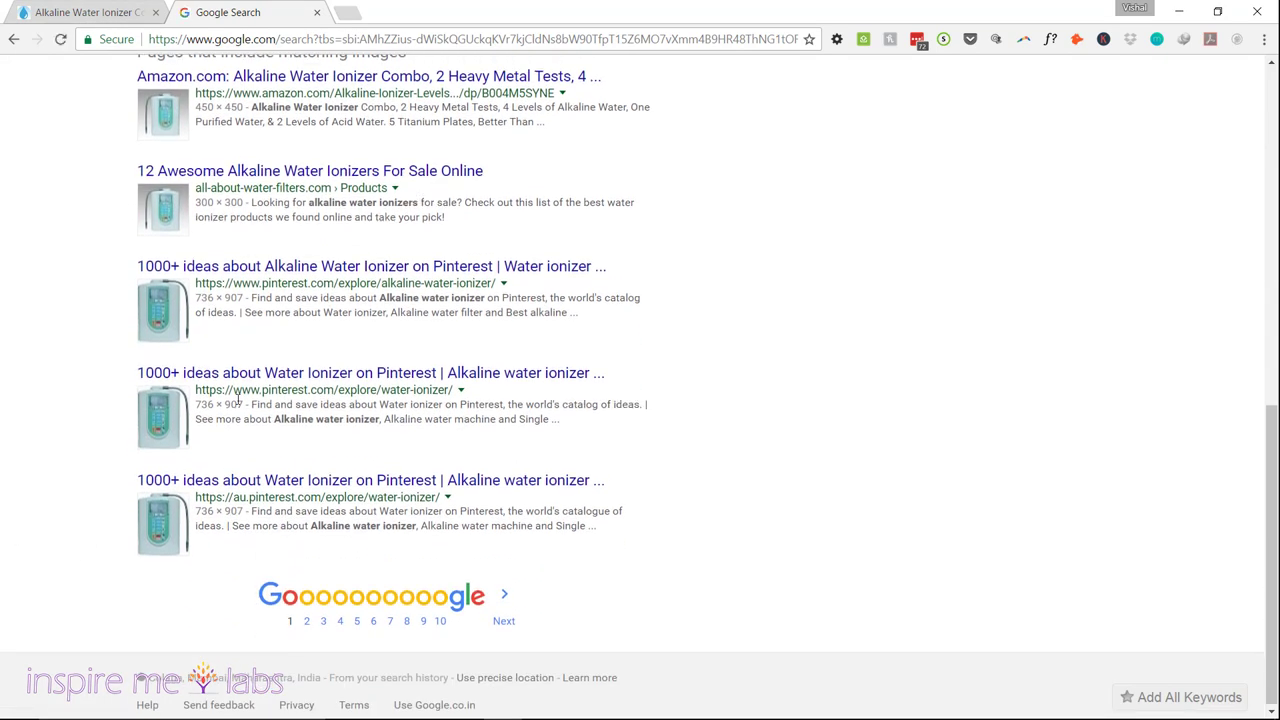
scroll(250, 285, "up", 10)
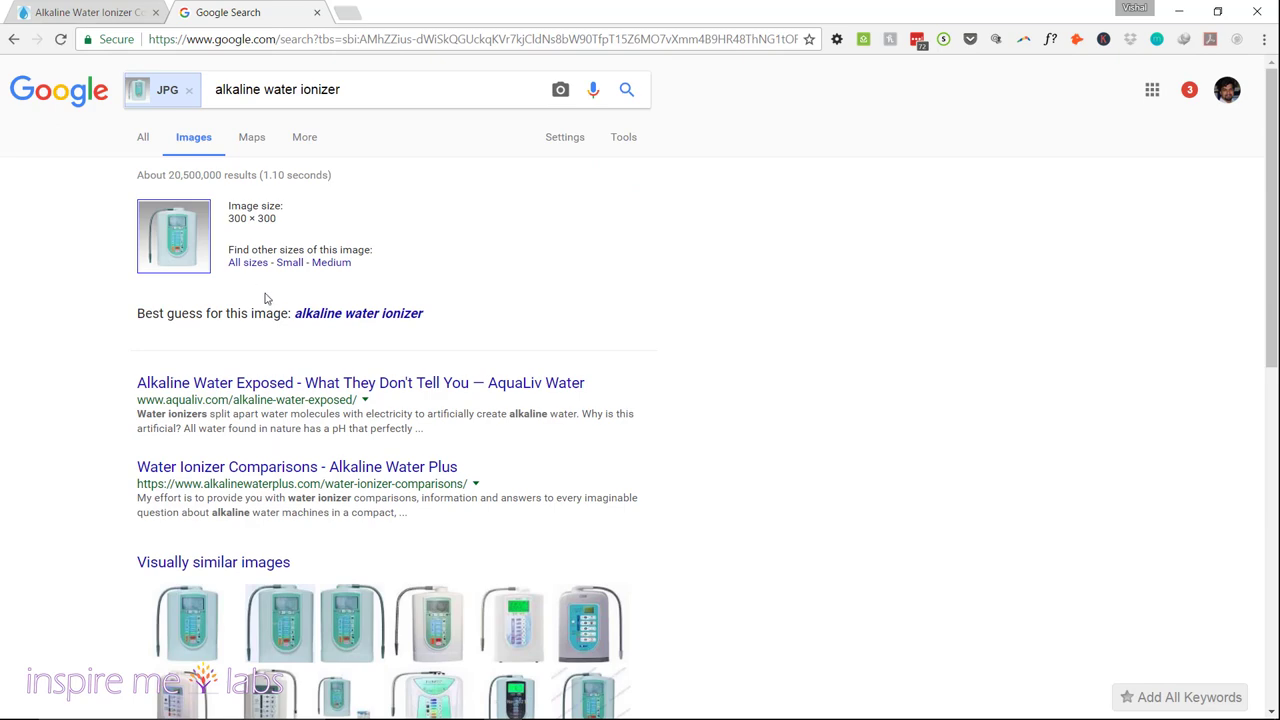
- Return to the combo review and skim it from the header navigation down to the footer and back
left_click(113, 14)
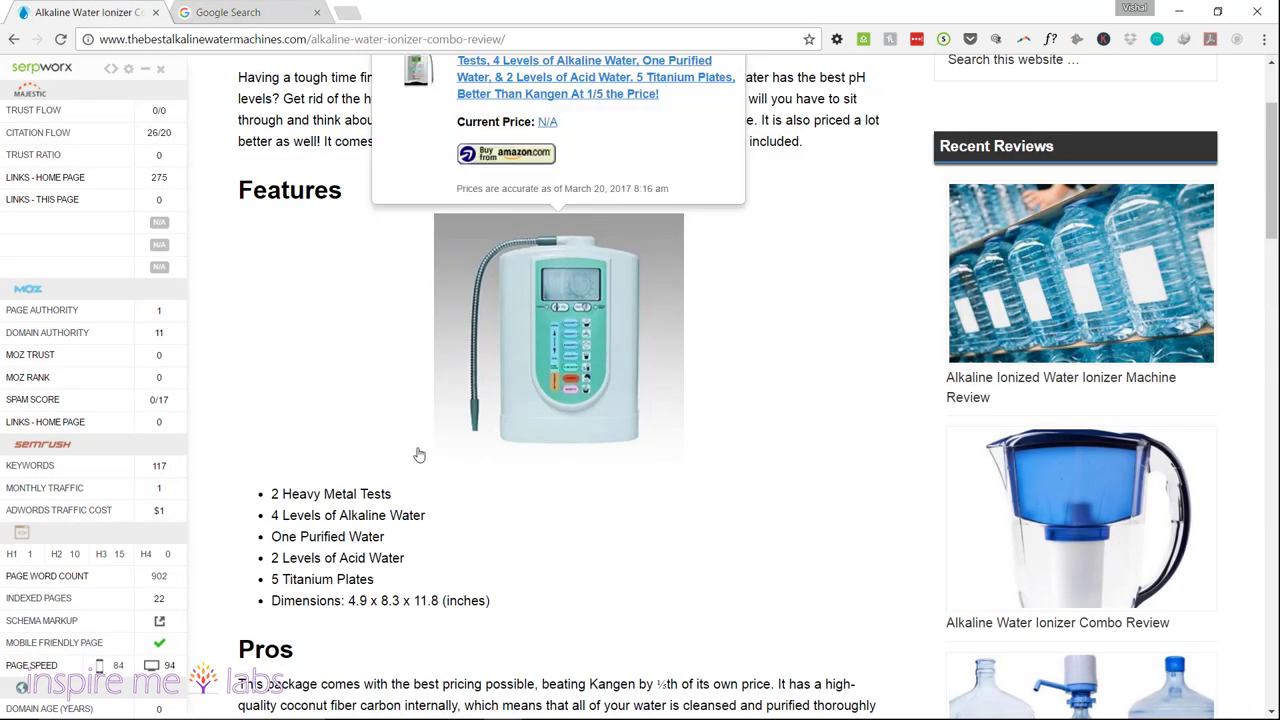
scroll(417, 451, "up", 2)
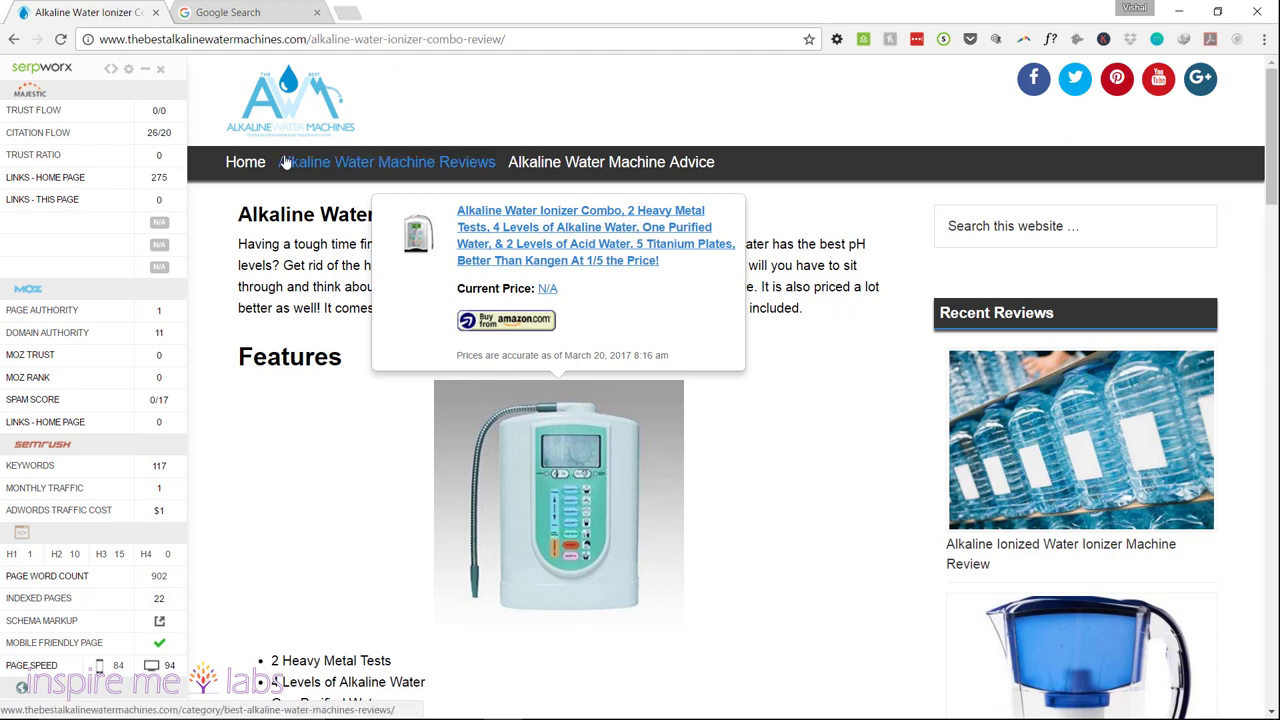
mouse_move(423, 557)
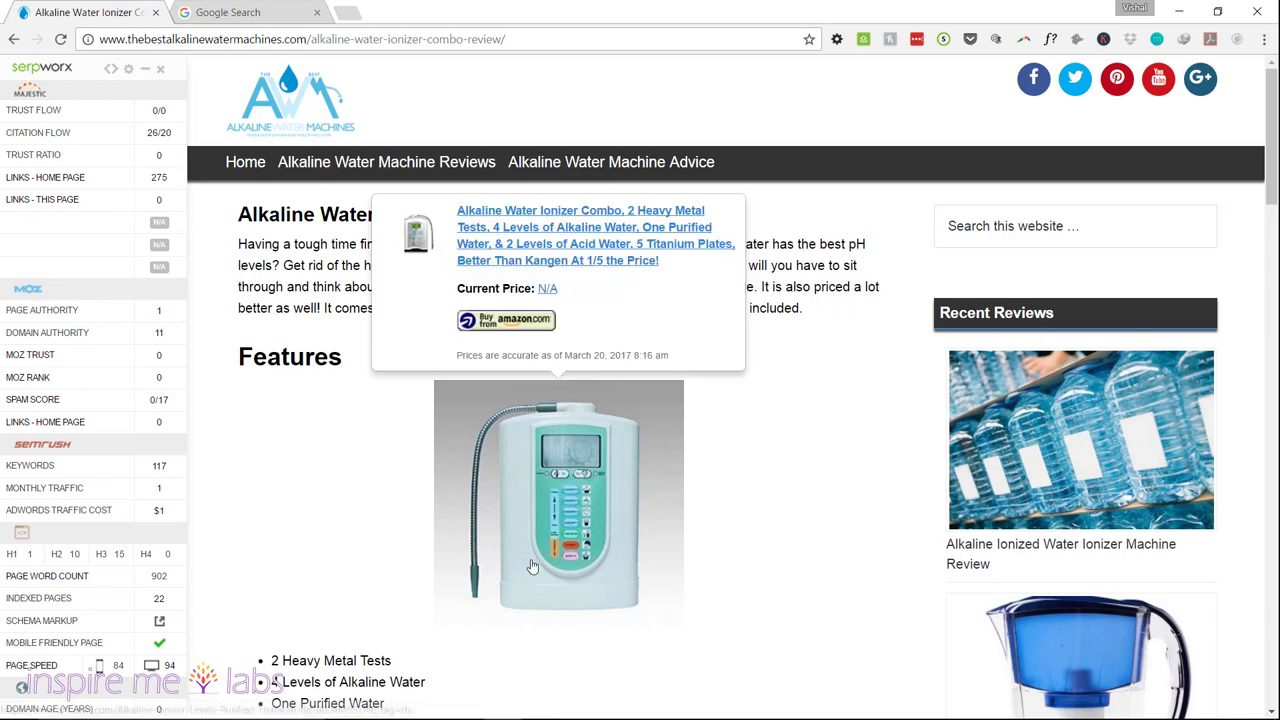
scroll(532, 566, "down", 8)
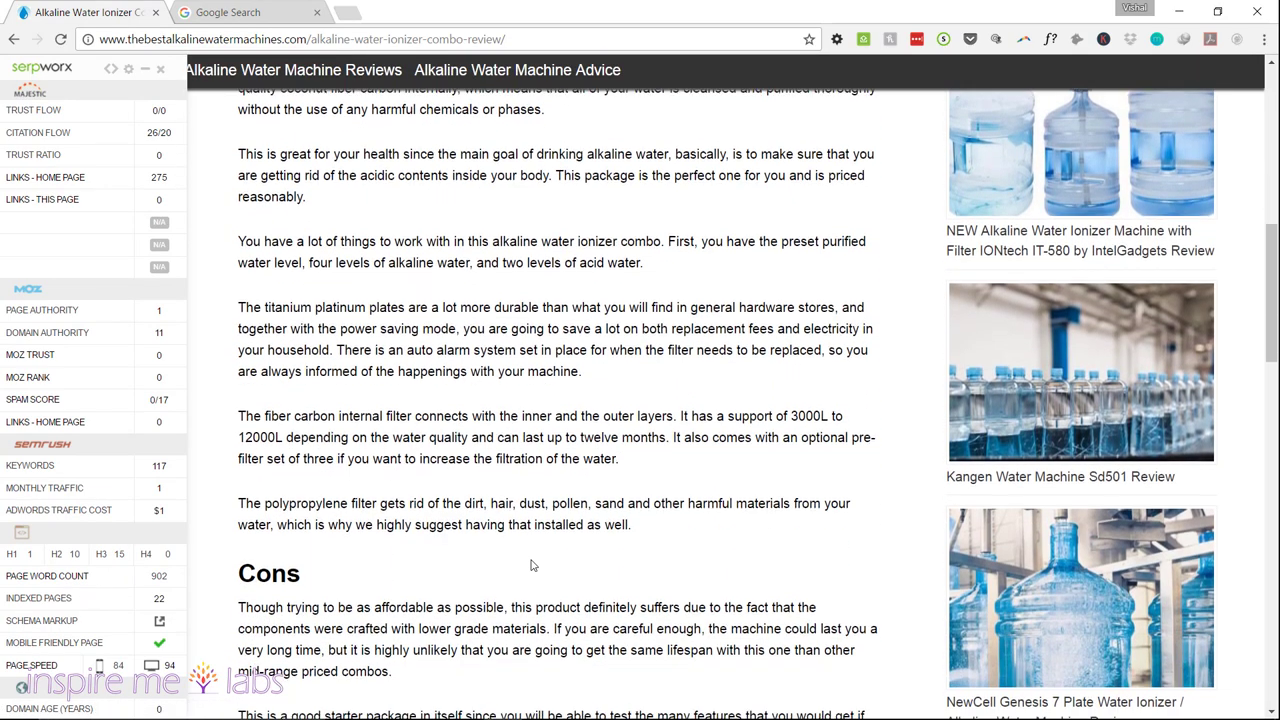
scroll(532, 566, "down", 13)
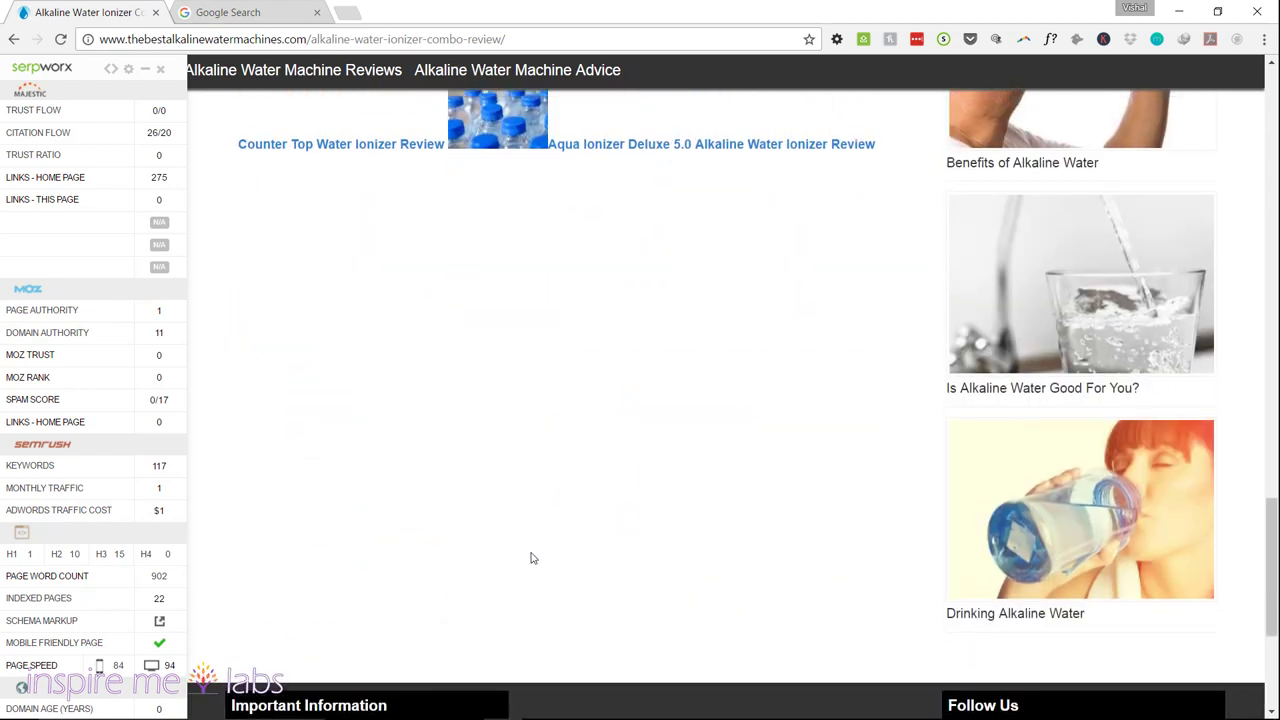
scroll(532, 558, "up", 20)
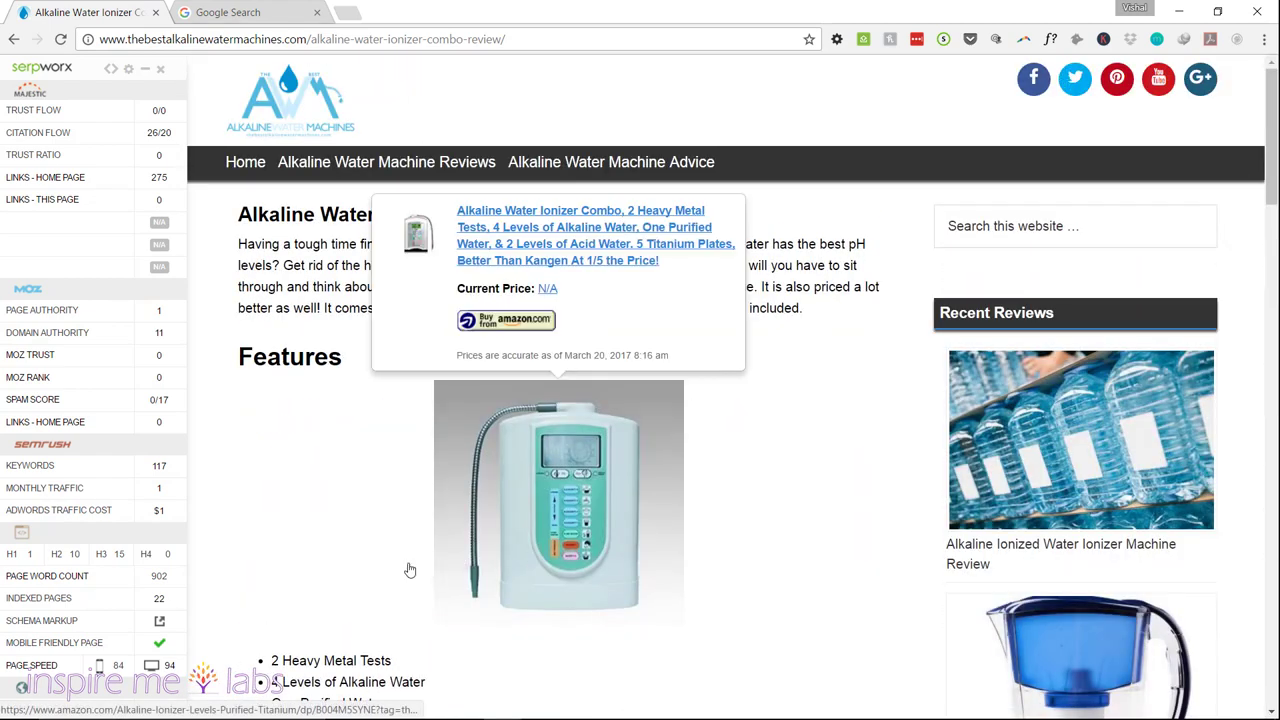
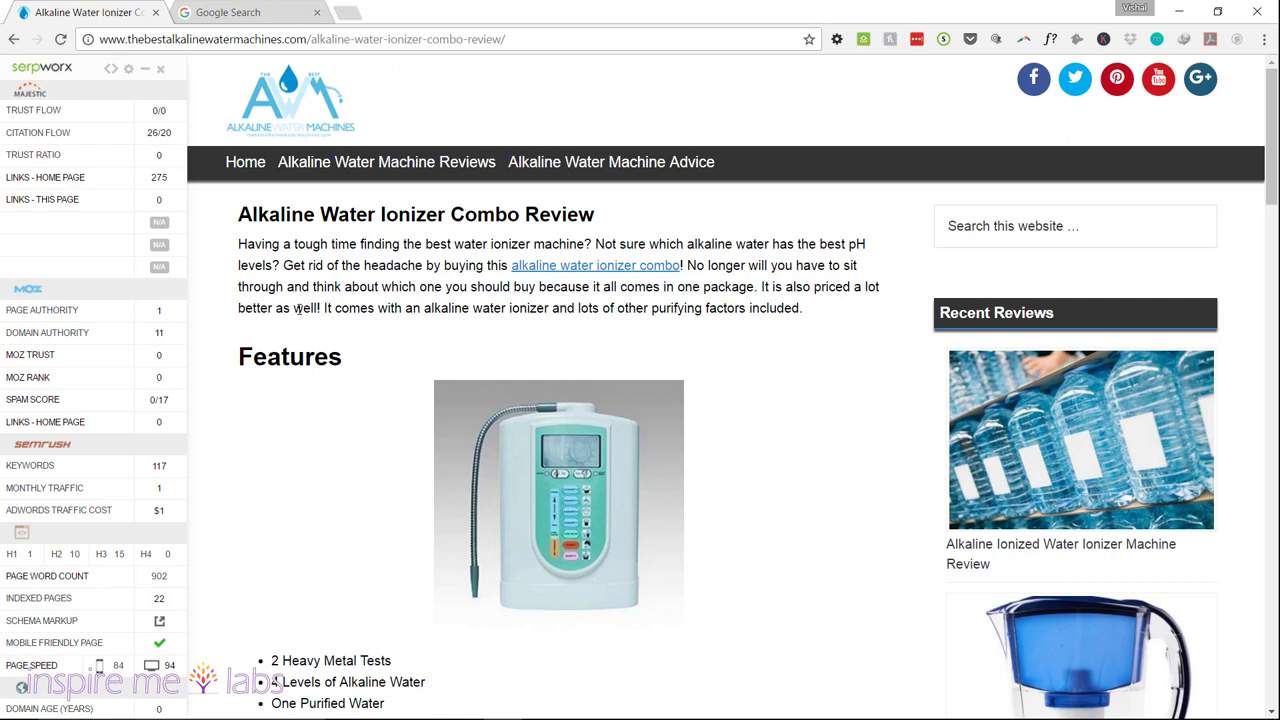
- Examine the combo review's product section, sidebar and footer links, ending back at the start of the page
mouse_move(880, 710)
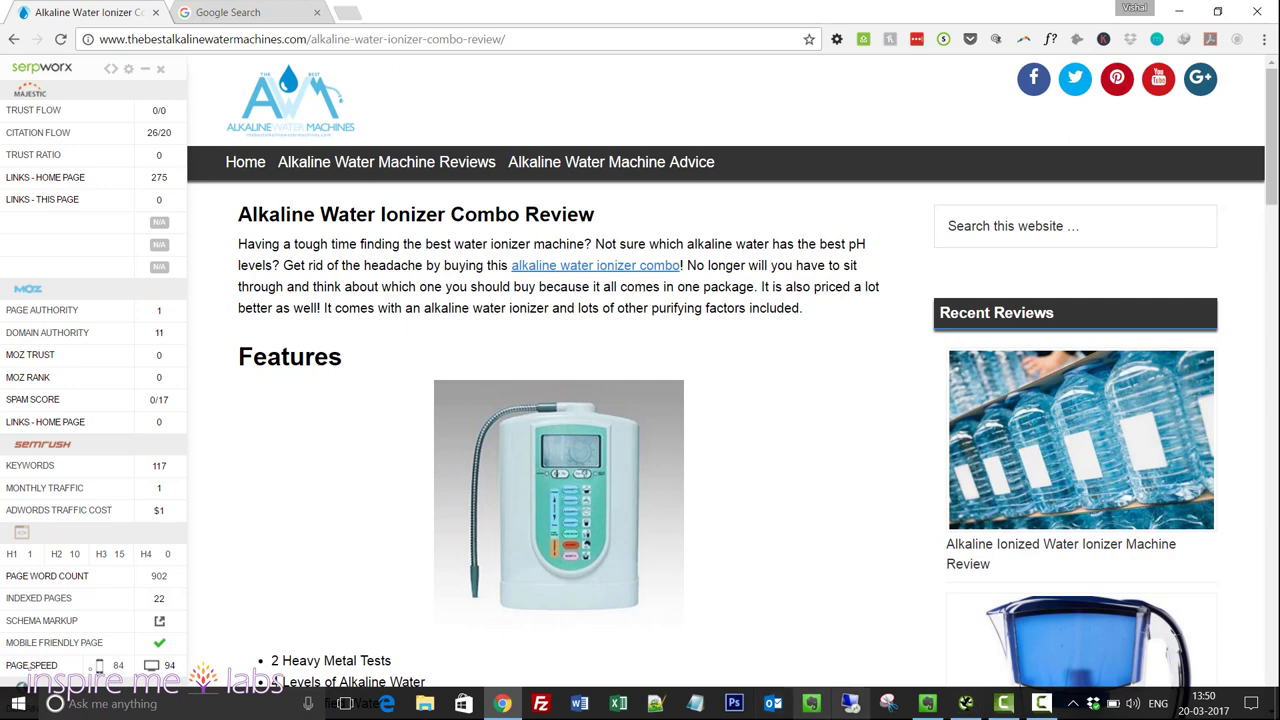
mouse_move(927, 703)
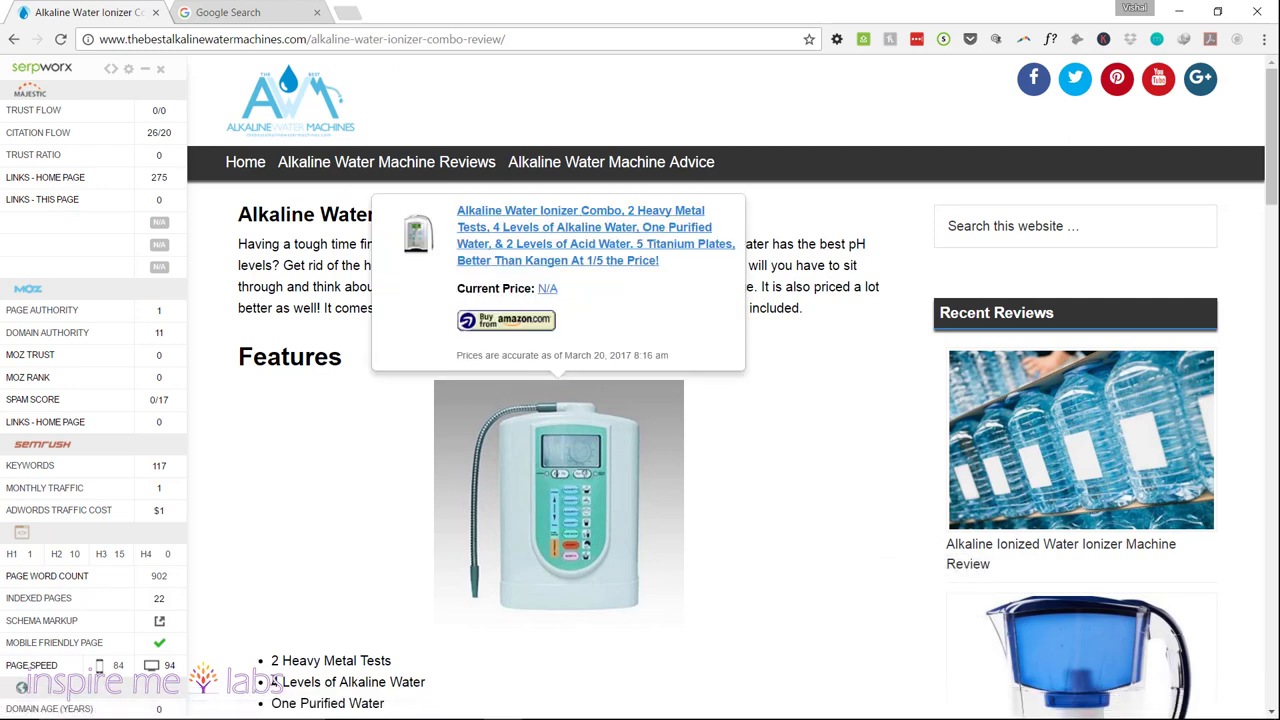
mouse_move(431, 526)
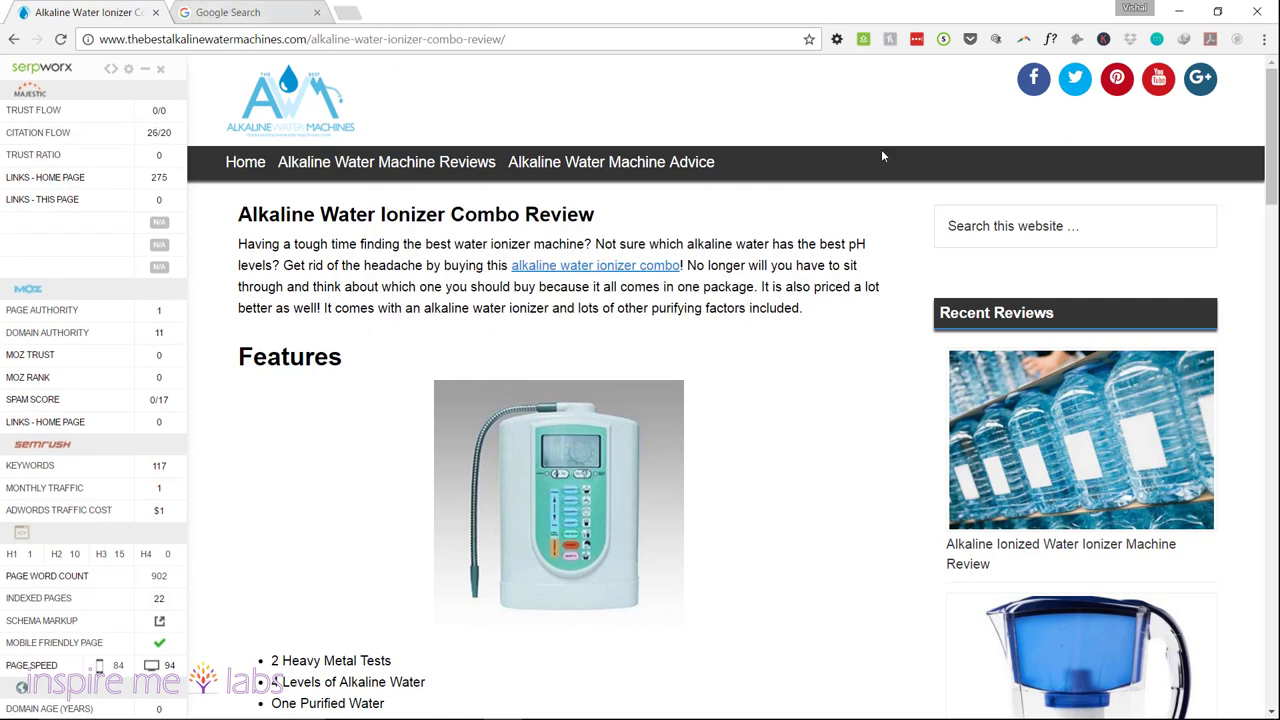
scroll(1272, 160, "down", 2)
scroll(725, 400, "down", 20)
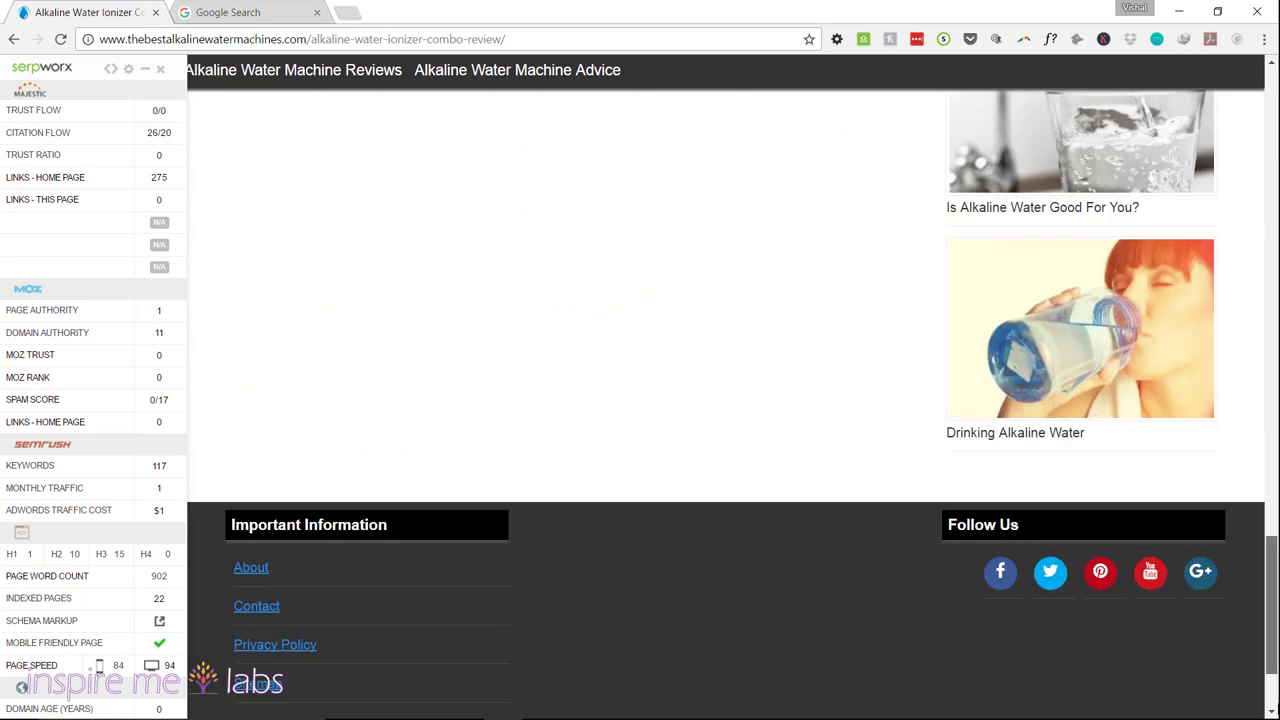
scroll(725, 400, "up", 2)
scroll(725, 400, "down", 2)
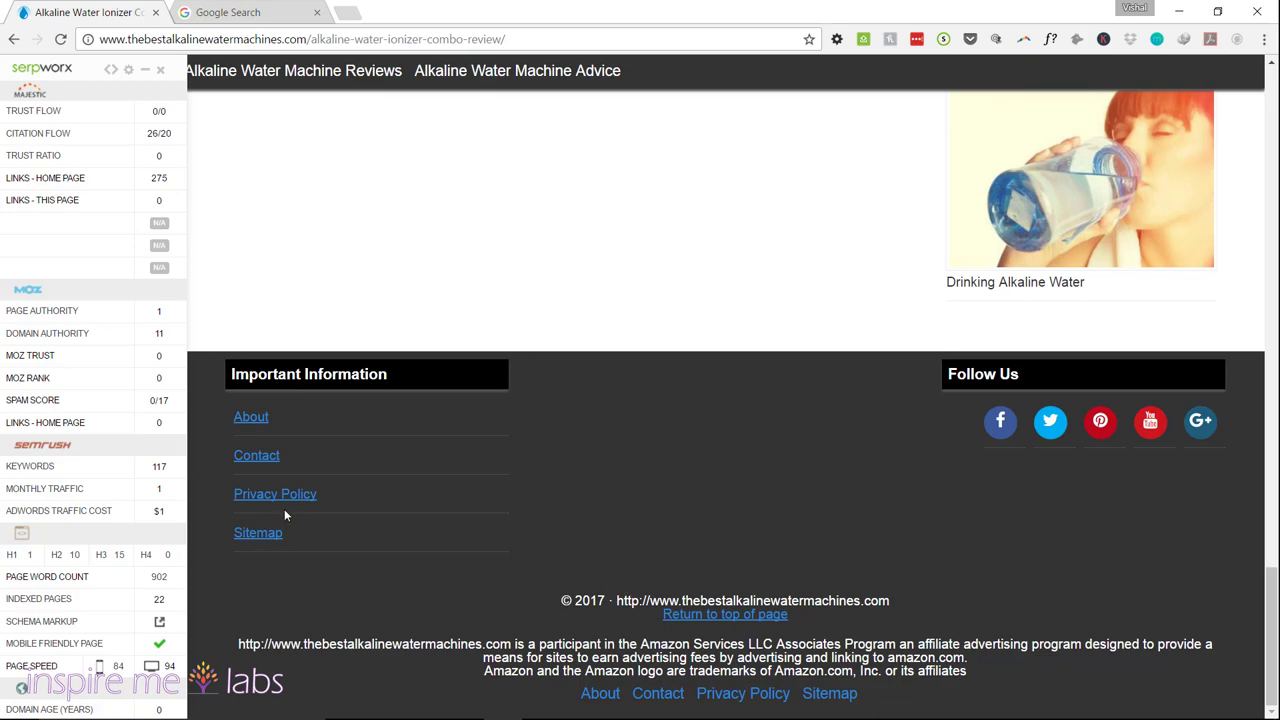
scroll(480, 540, "up", 20)
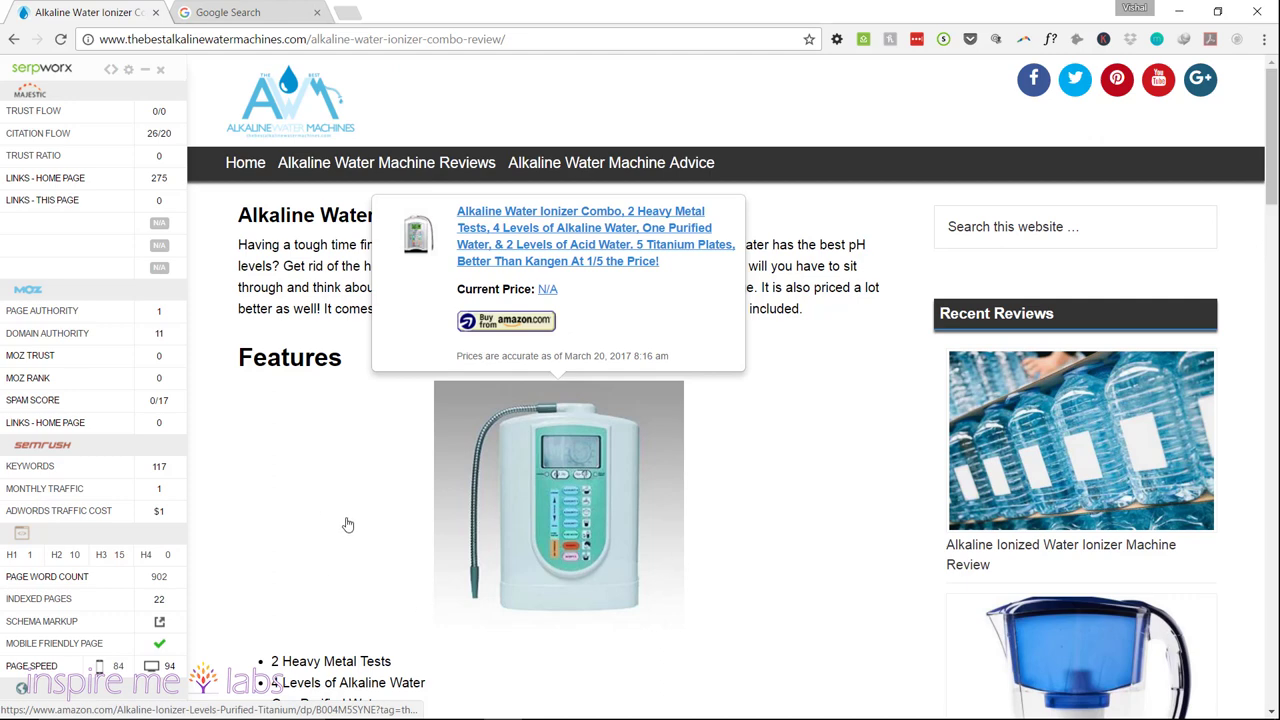
- Leave the combo review, open the site's home page and check its introduction and All About Alkaline Water section
left_click(16, 41)
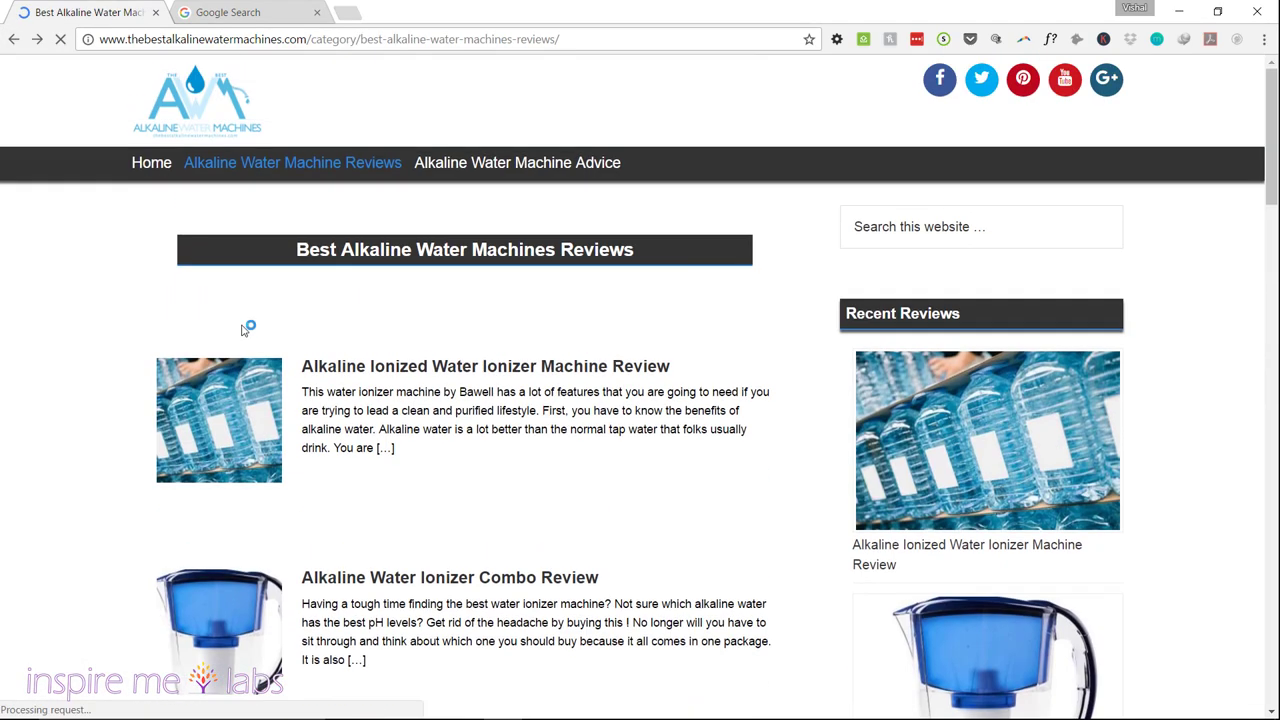
left_click(155, 174)
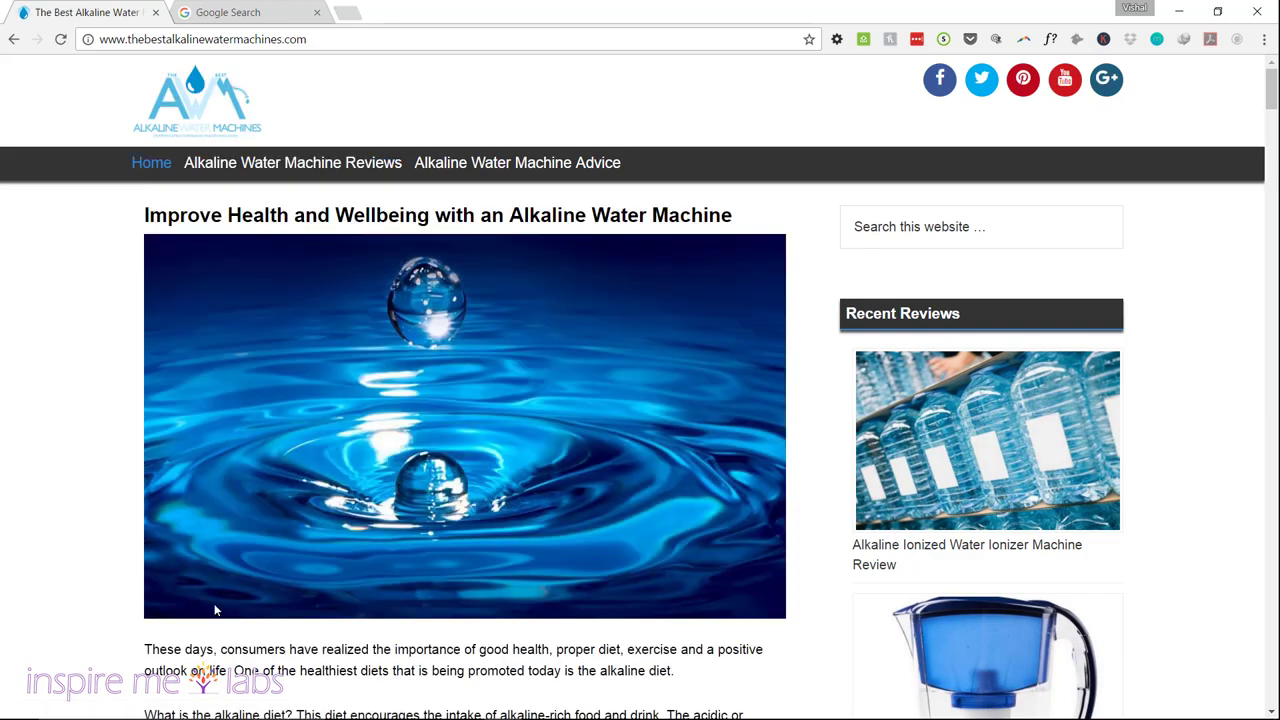
scroll(582, 508, "down", 5)
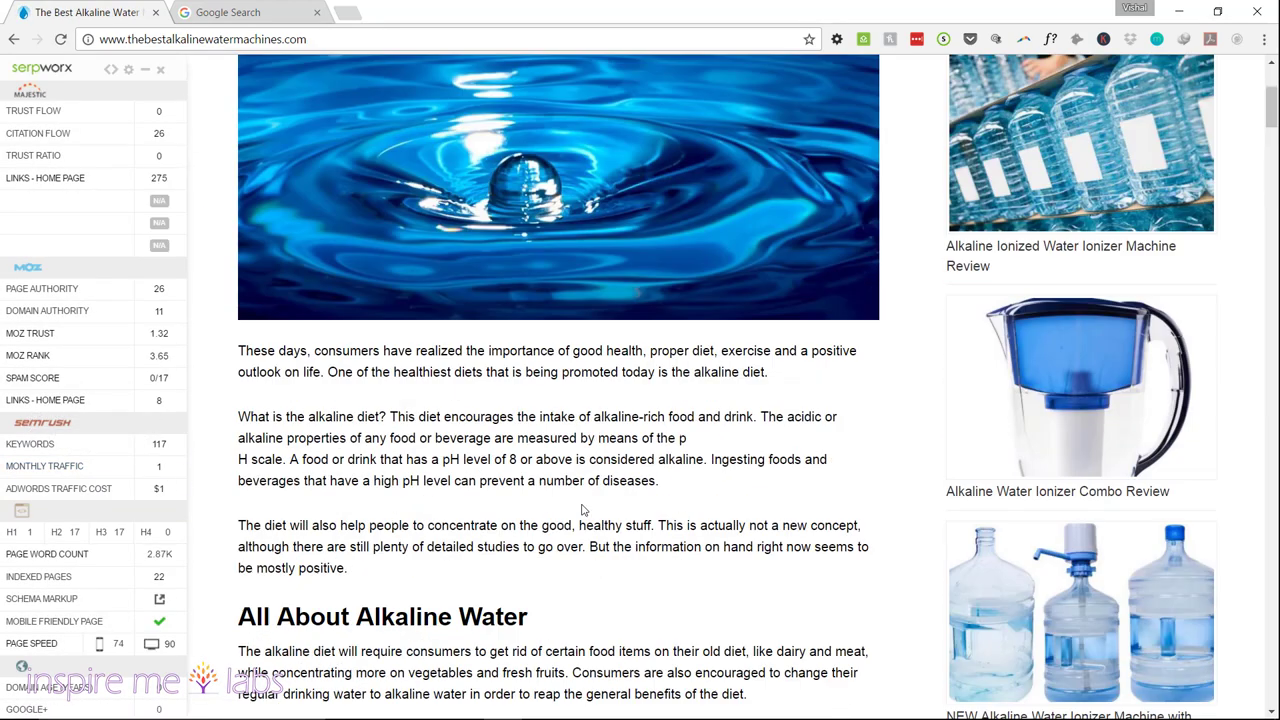
scroll(582, 505, "down", 2)
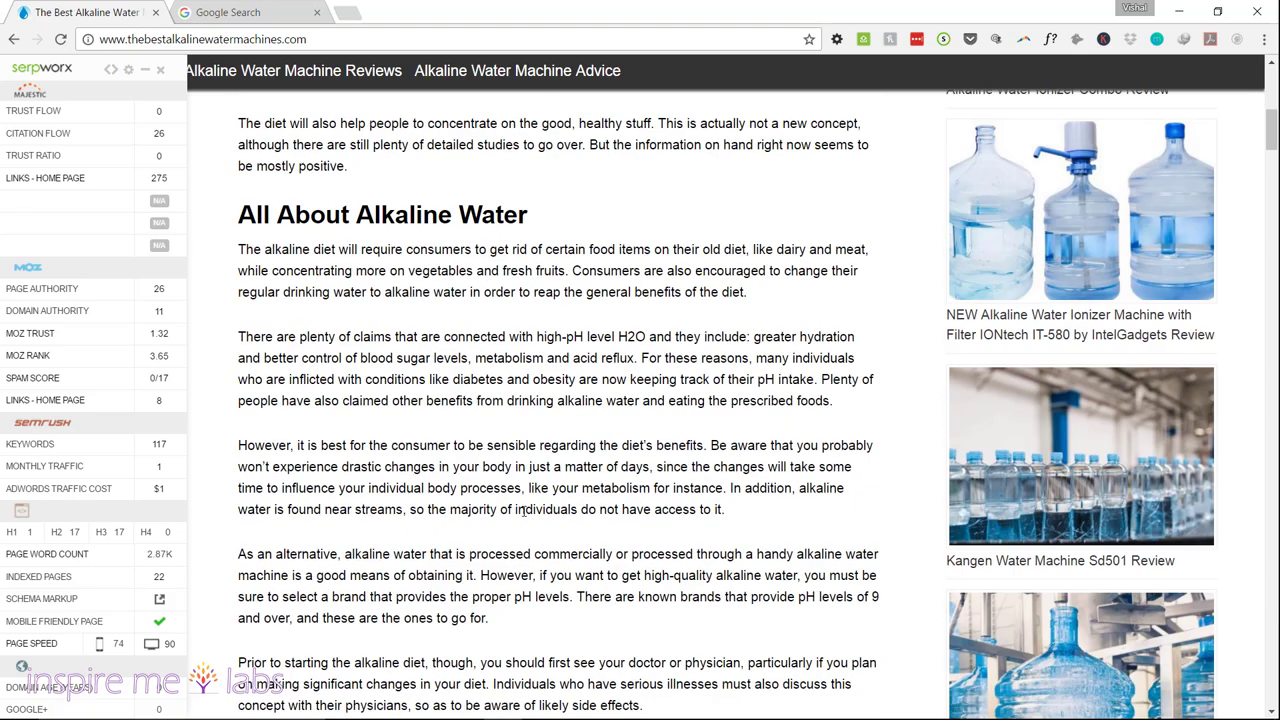
scroll(528, 500, "down", 2)
scroll(528, 500, "up", 9)
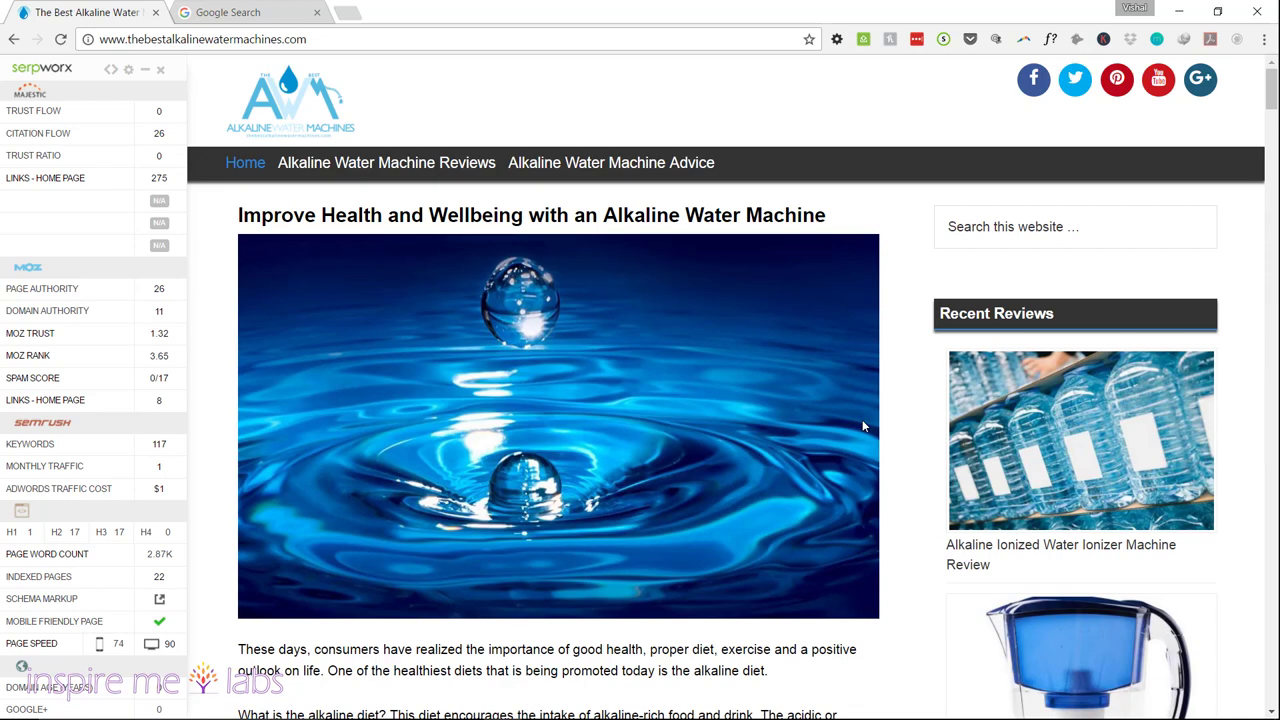
- Skim the home page article from its banner image through The Side Effects to Alkaline Water Machine Factors to Consider
scroll(700, 456, "down", 3)
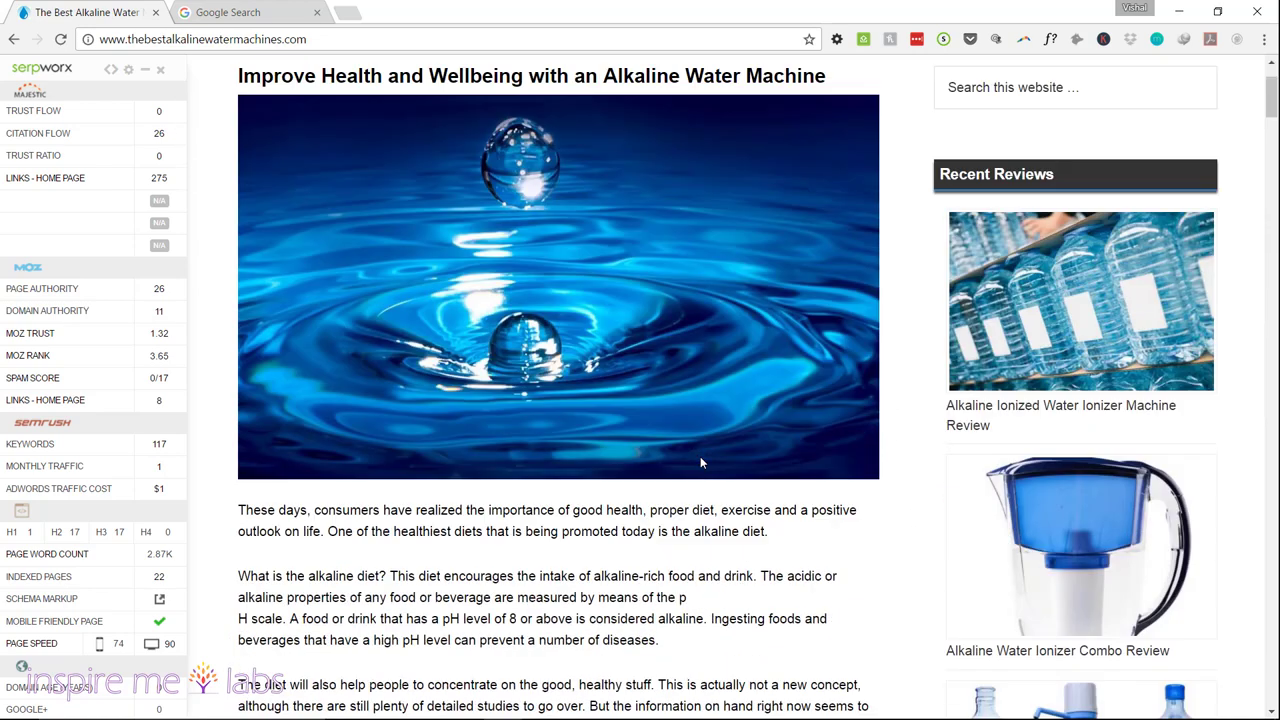
scroll(707, 470, "down", 18)
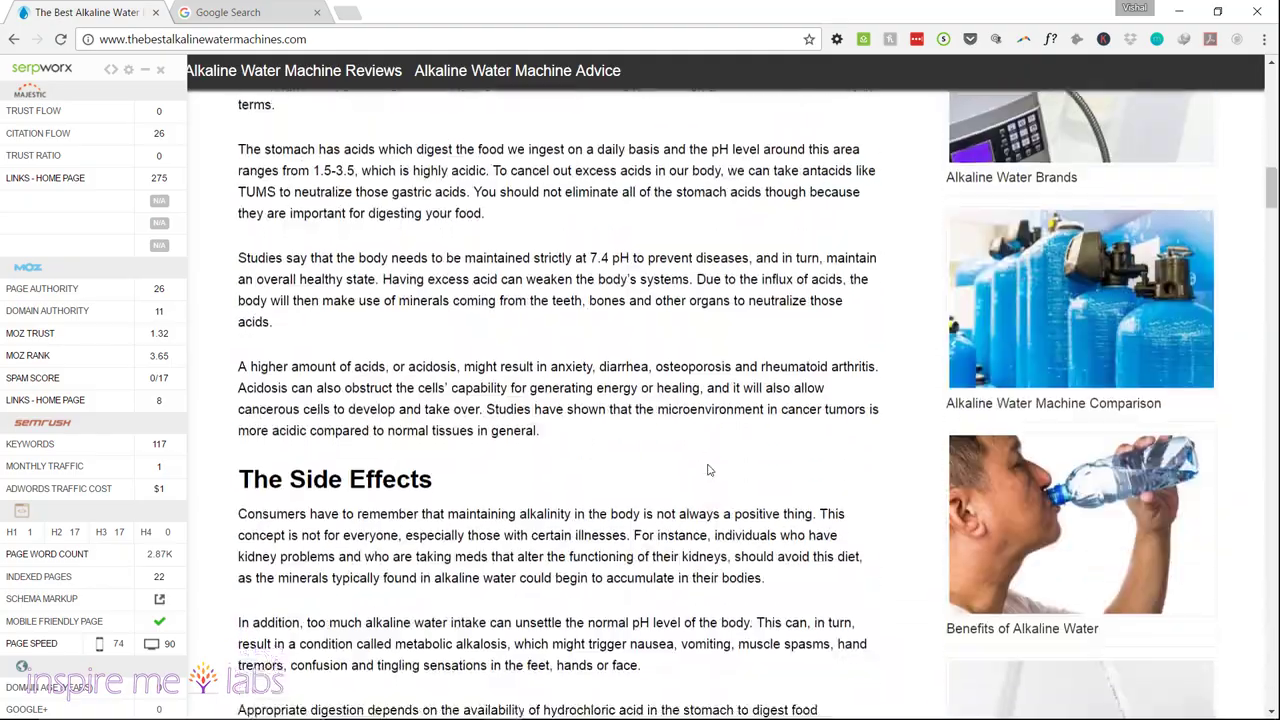
scroll(707, 470, "down", 15)
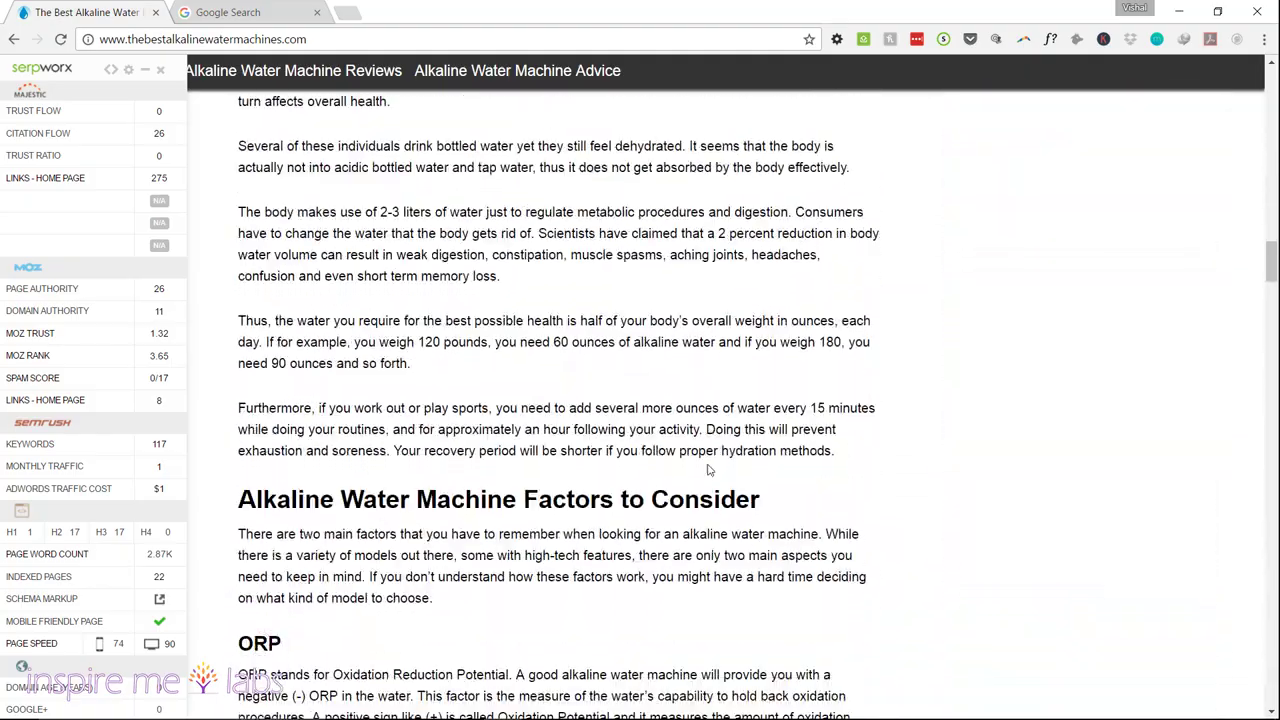
scroll(705, 470, "down", 15)
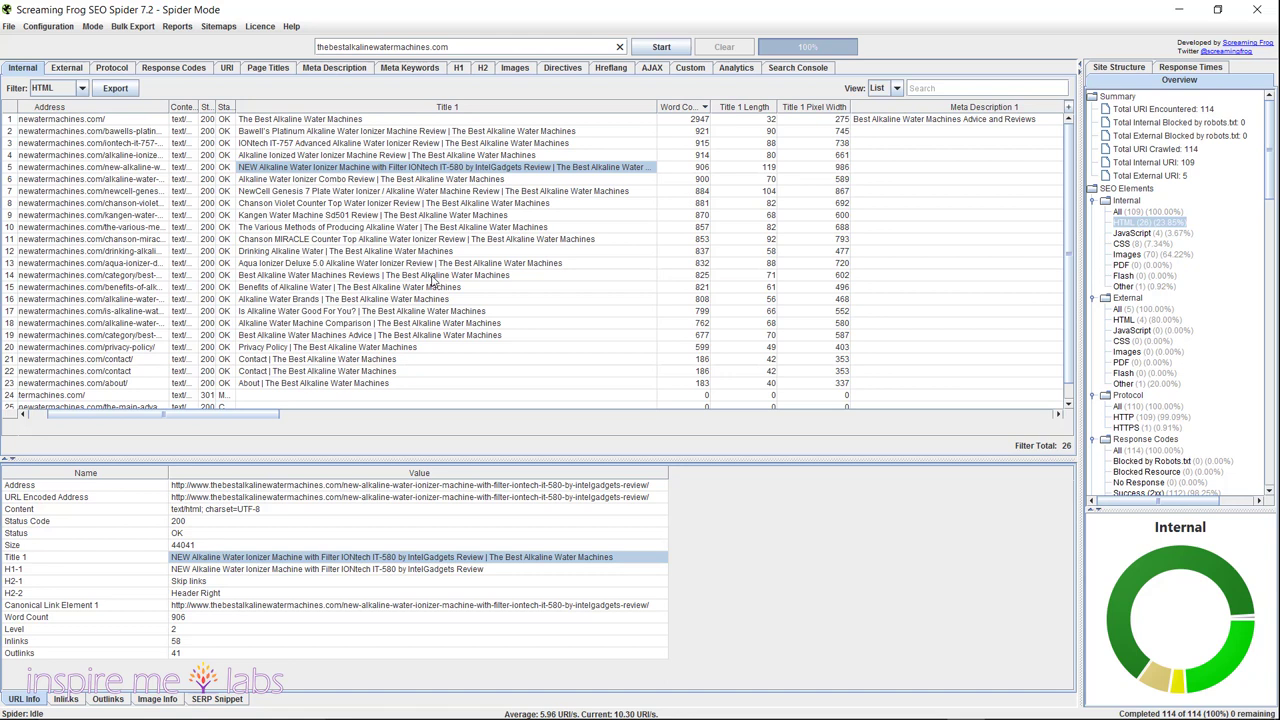
- Minimise Screaming Frog and recheck the plain text and headings of the home page's opening sections in the browser
left_click(1180, 10)
scroll(583, 400, "up", 4)
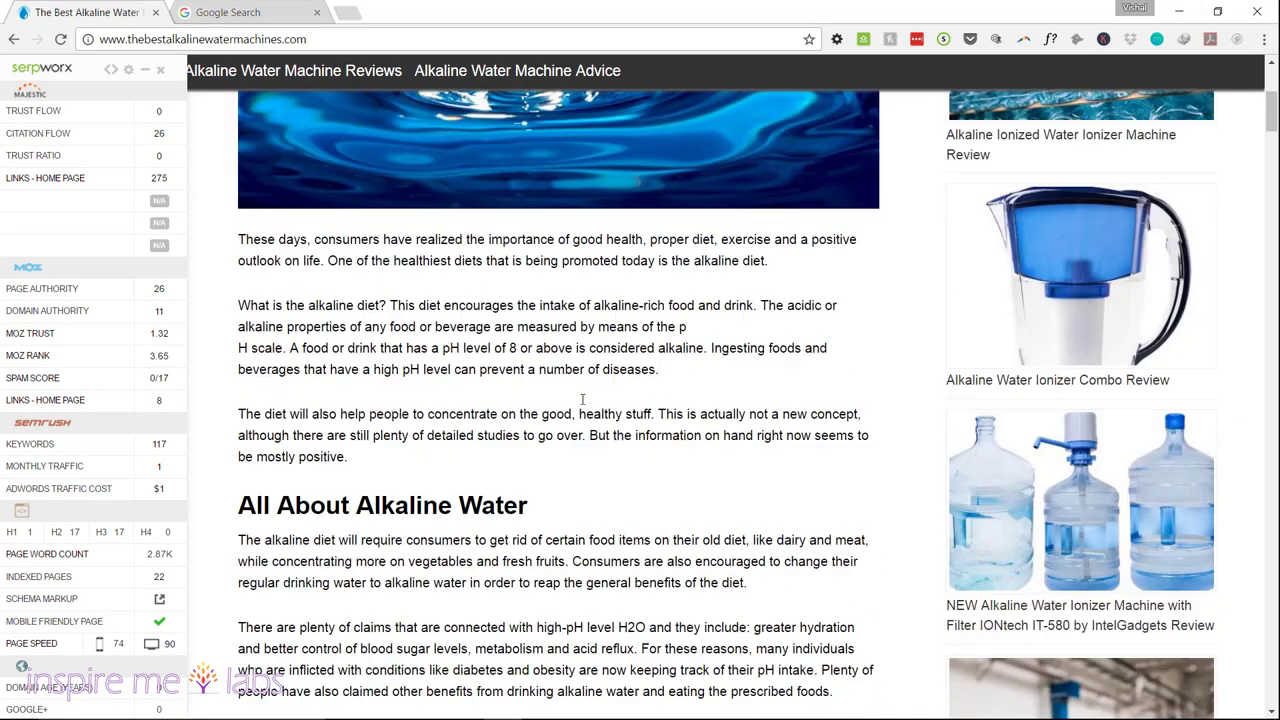
scroll(583, 400, "down", 8)
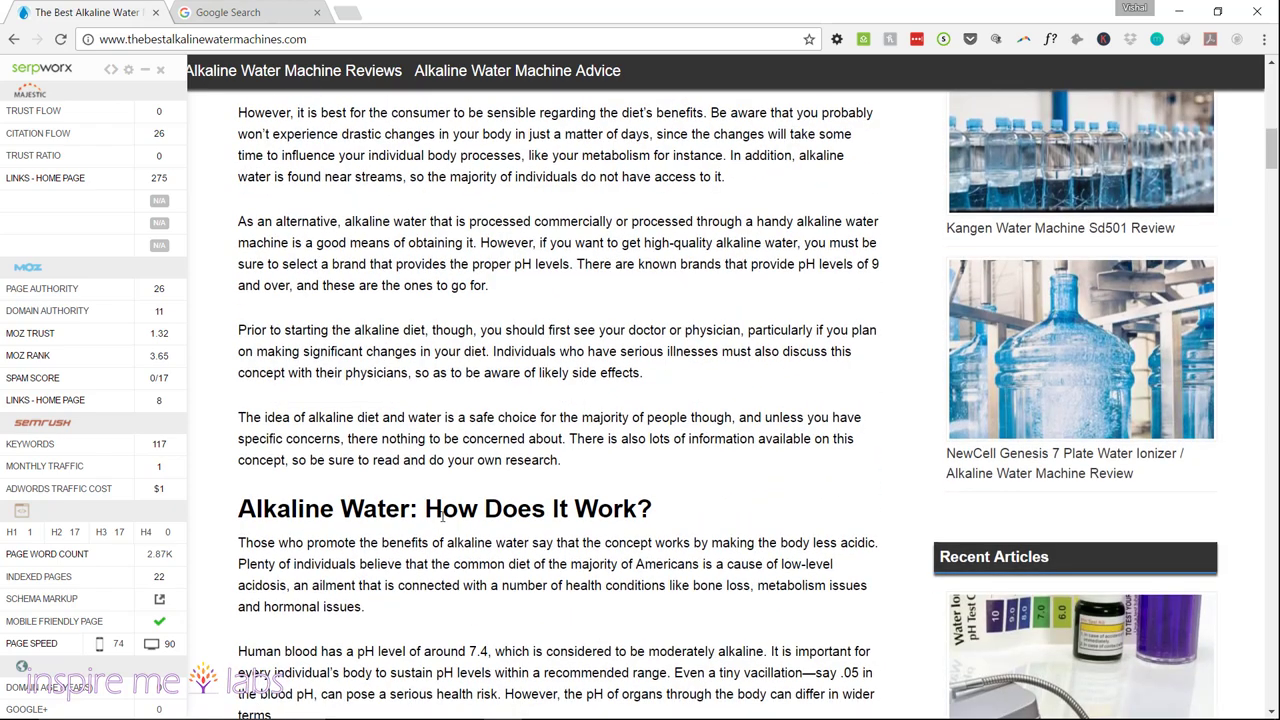
scroll(440, 525, "up", 10)
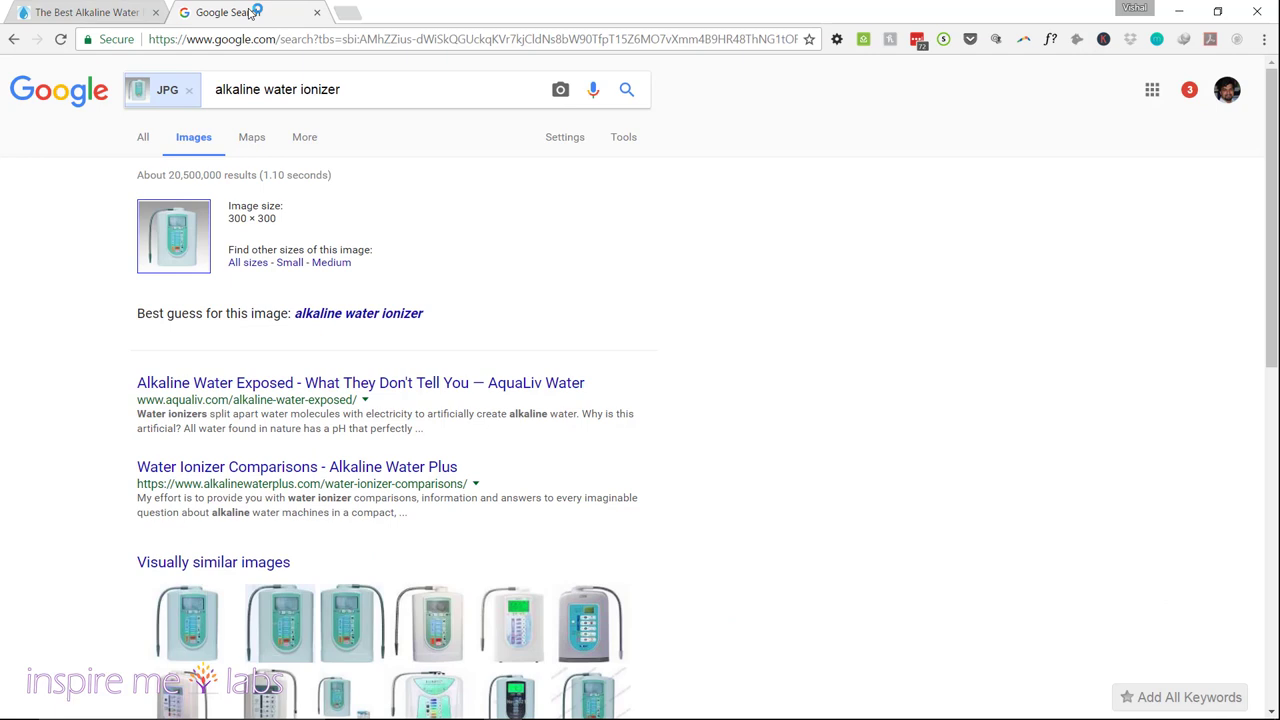
- Bring up the Evernote audit note over the Google image results and select the primary keyword "best alkaline water"
left_click(240, 12)
left_click(966, 713)
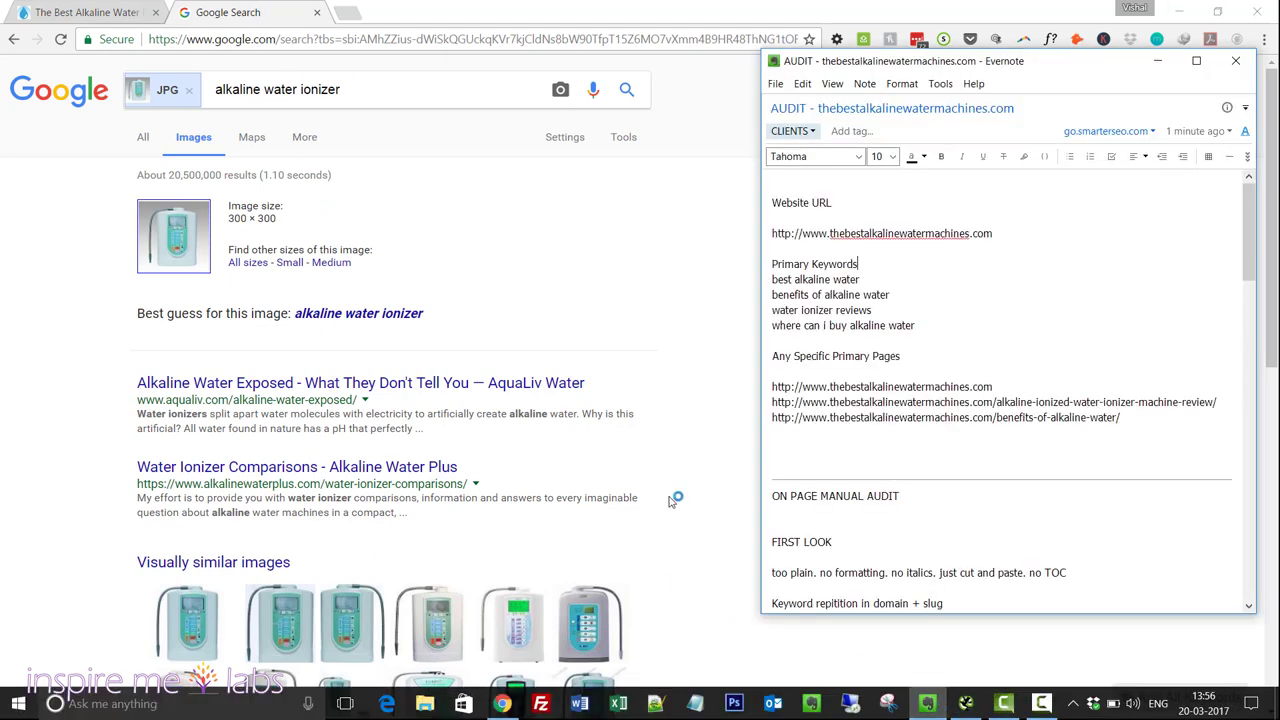
triple_click(814, 279)
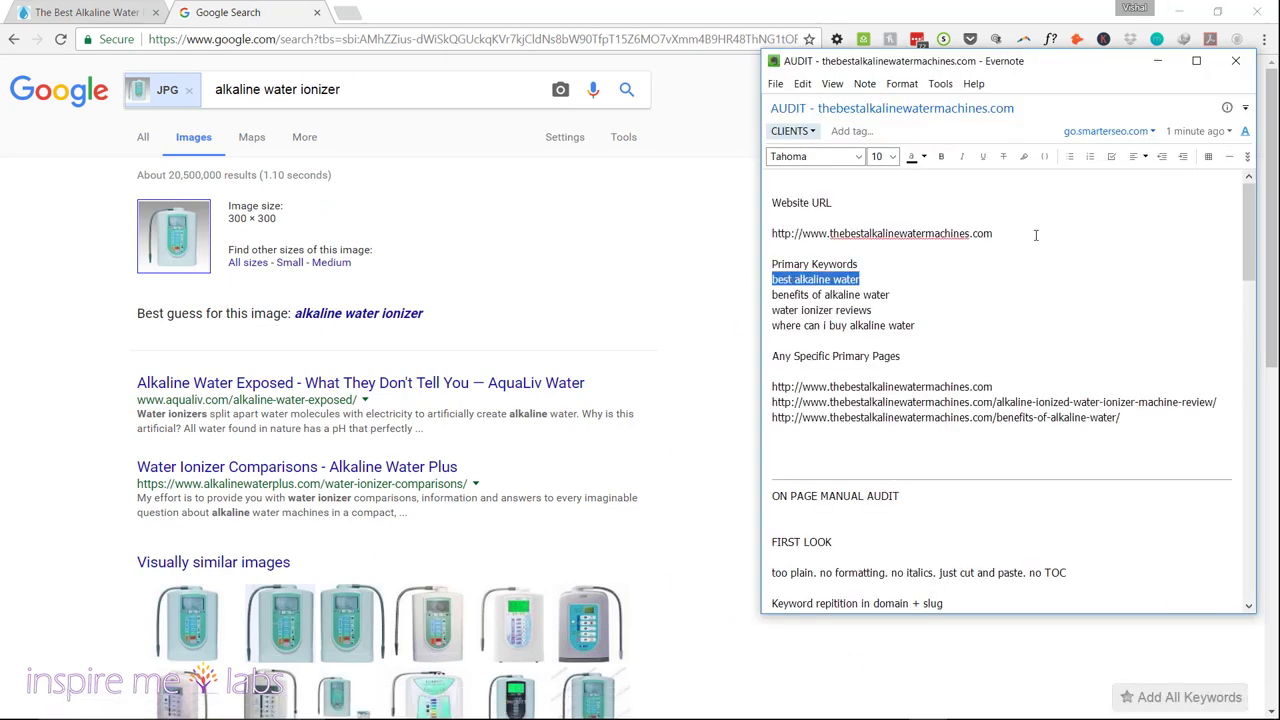
- Replace the reverse image search results with Google's non-country-redirect home page, google.com/ncr
left_click(377, 92)
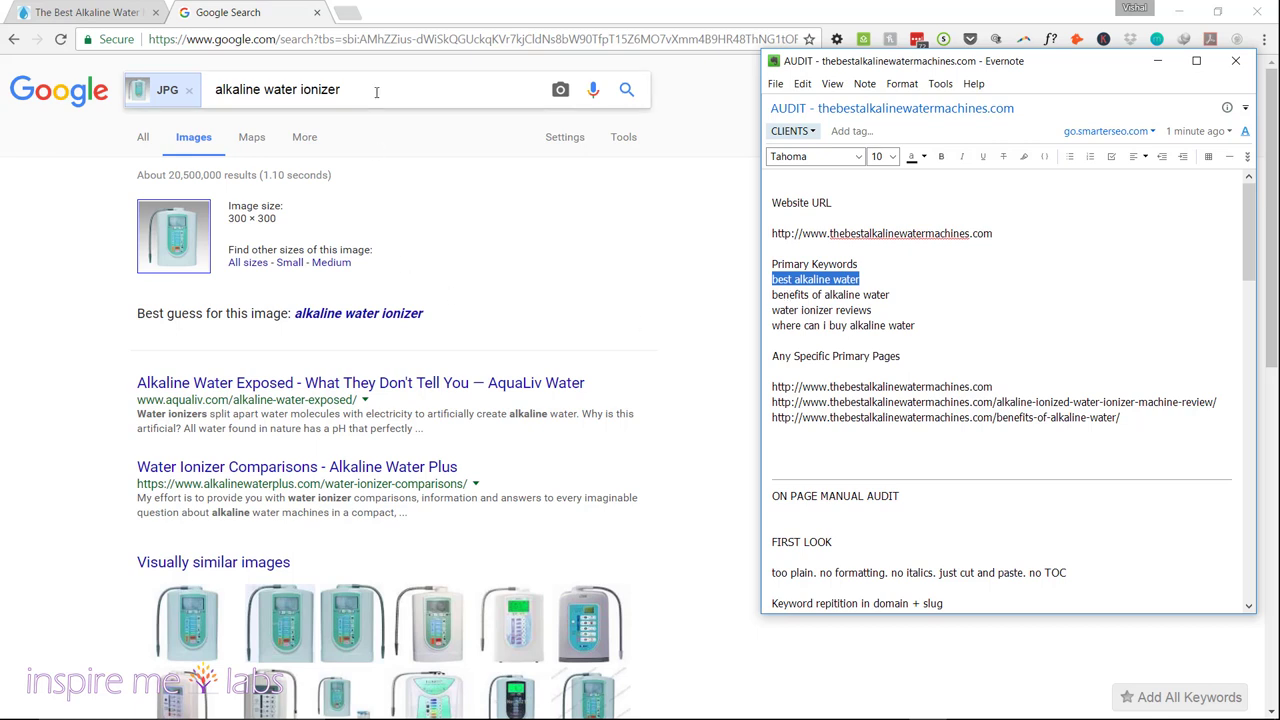
key("ctrl+a")
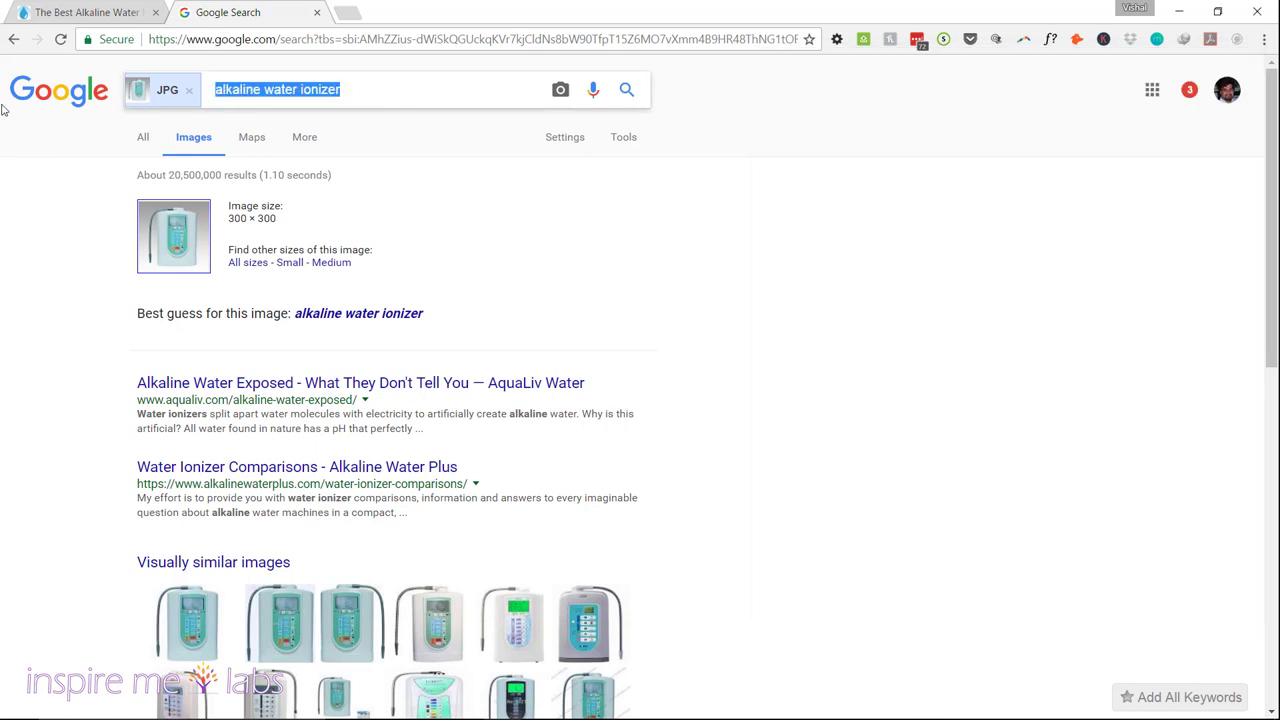
left_click(189, 42)
type("google.com/")
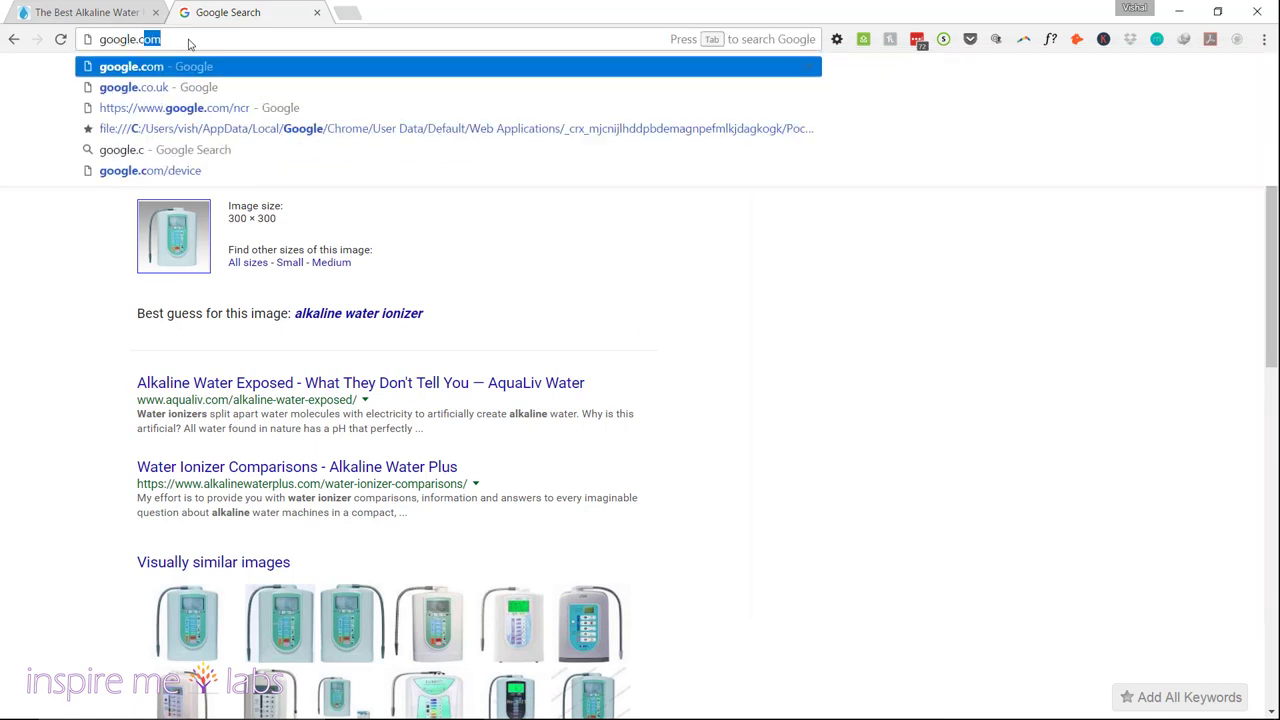
type("ncr")
key("Return")
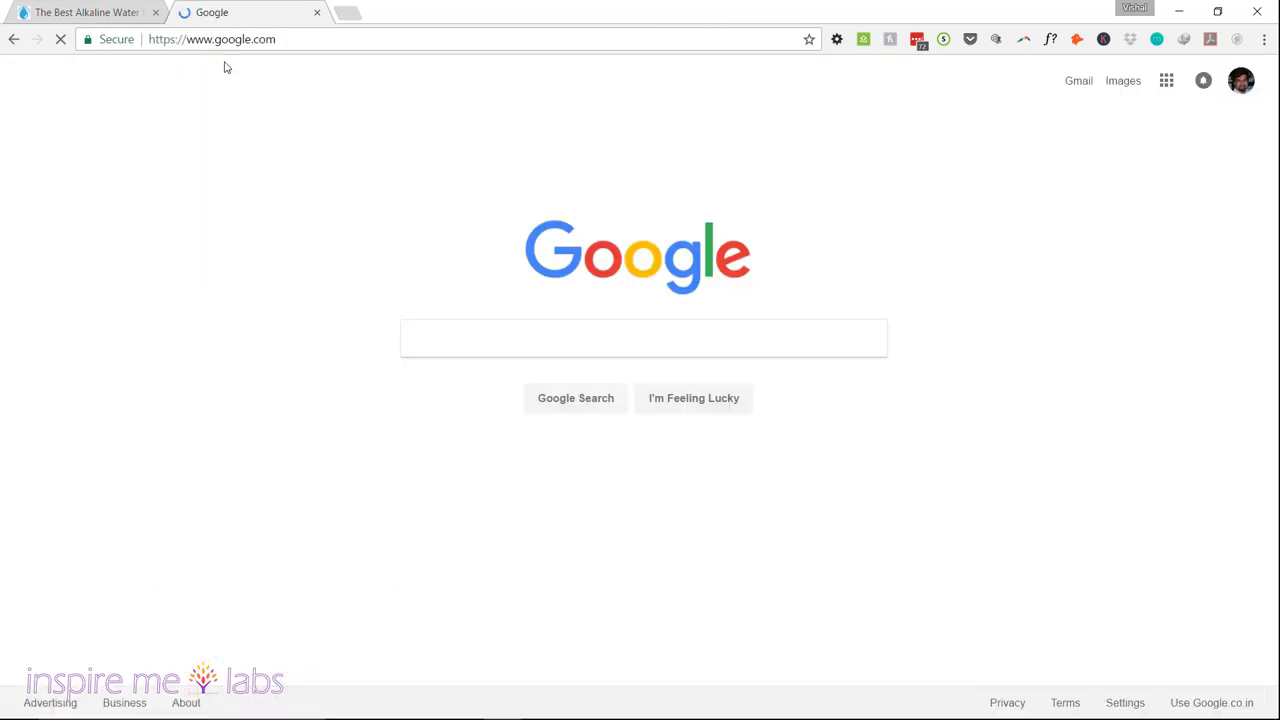
- Search Google for "best alkaline water"
left_click(534, 349)
type("best alkaline water")
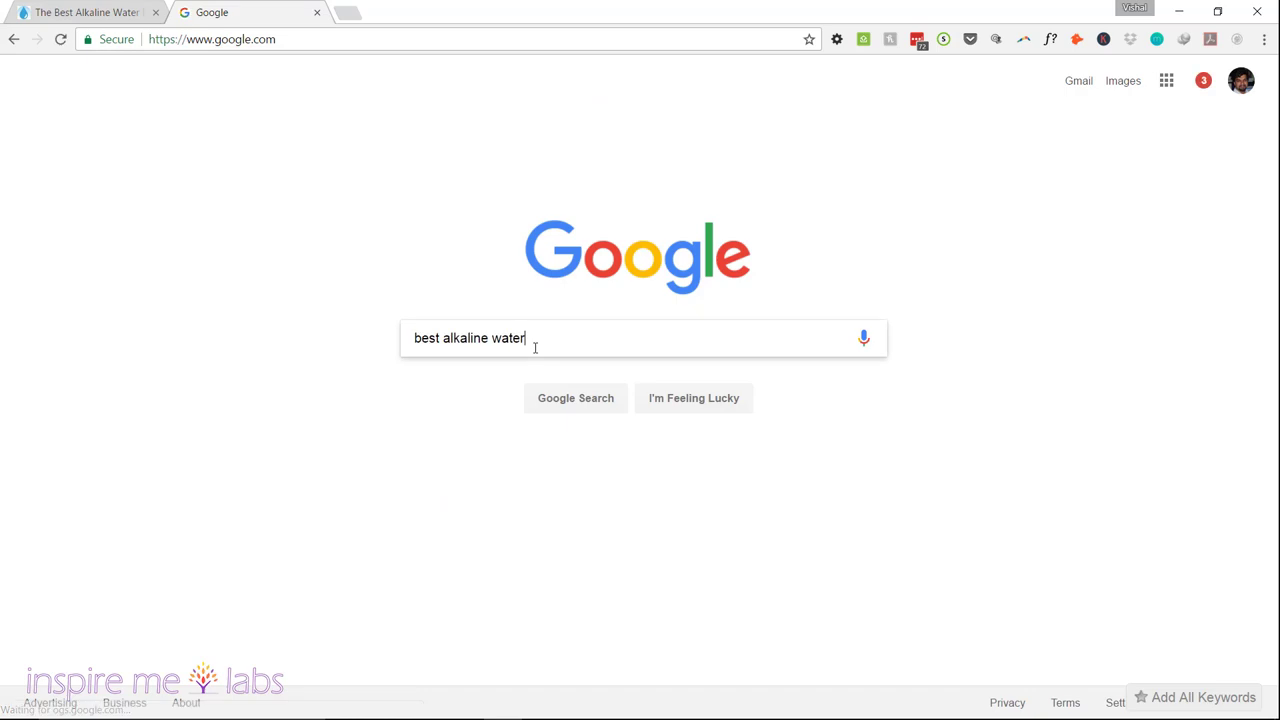
key("Return")
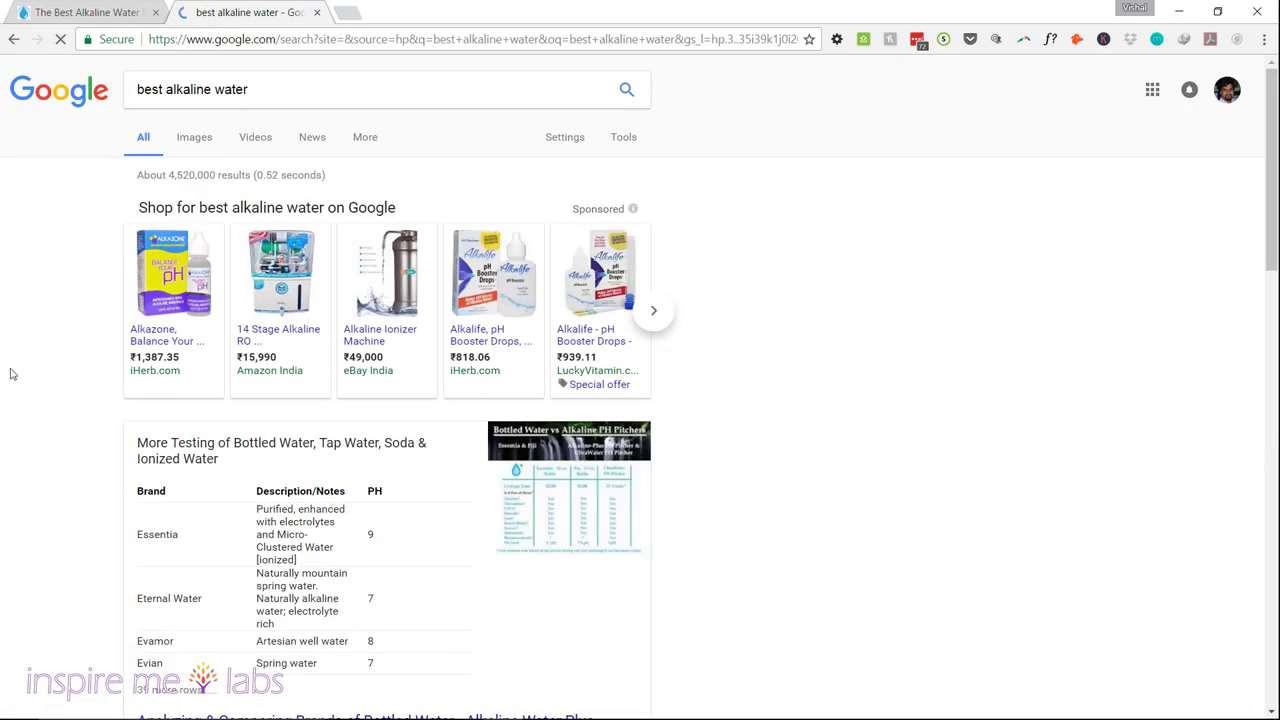
- Examine the Majestic, Moz and on-page metrics of the top five organic Google results for "best alkaline water"
scroll(12, 374, "down", 3)
scroll(75, 374, "up", 3)
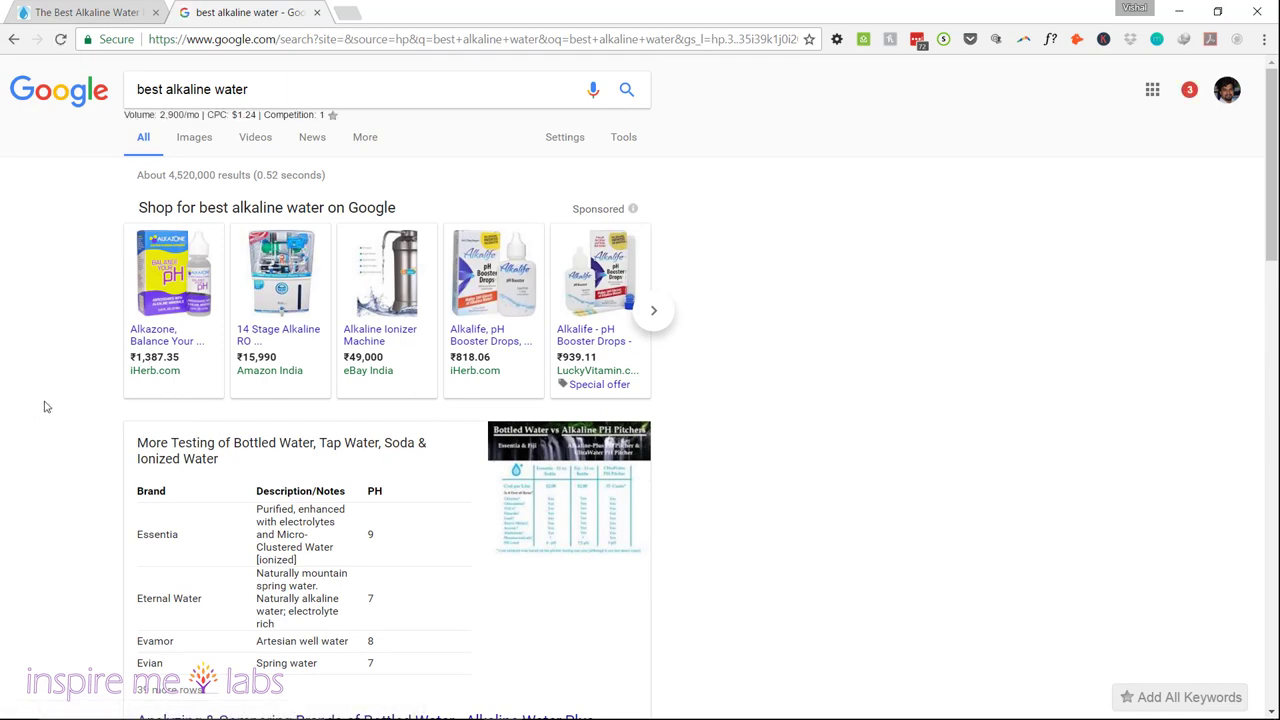
scroll(44, 406, "down", 6)
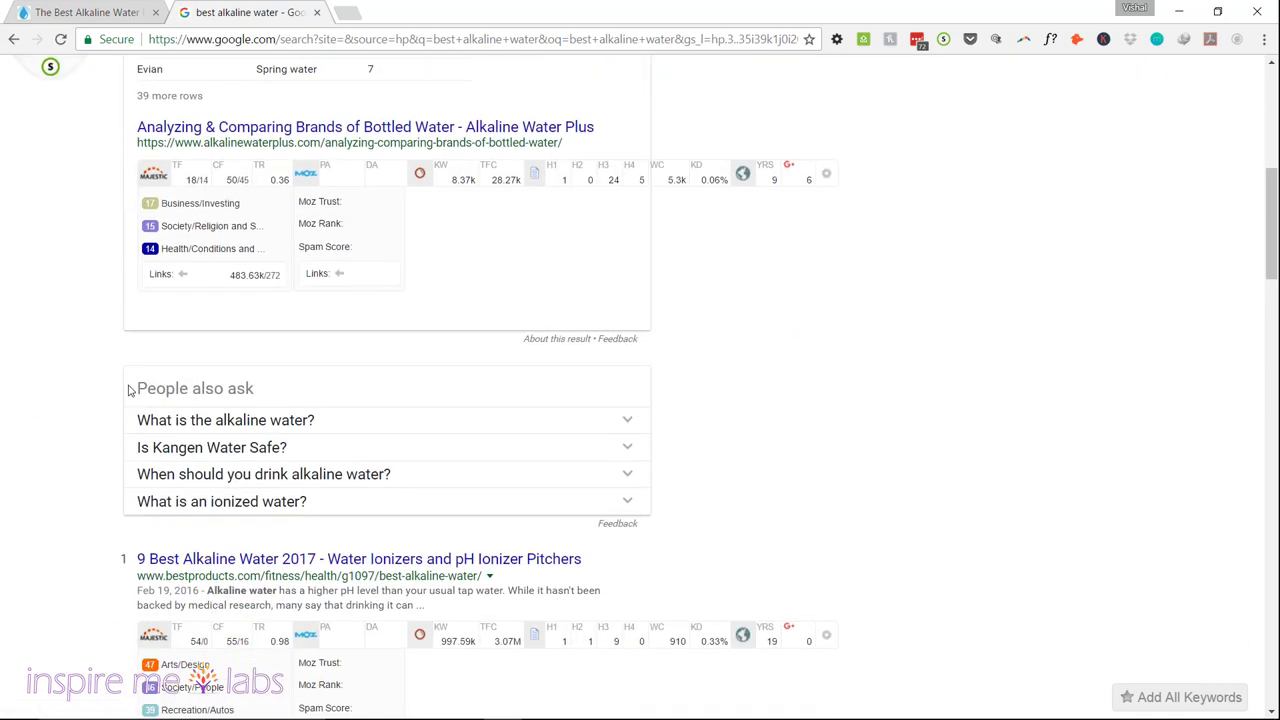
scroll(128, 390, "down", 2)
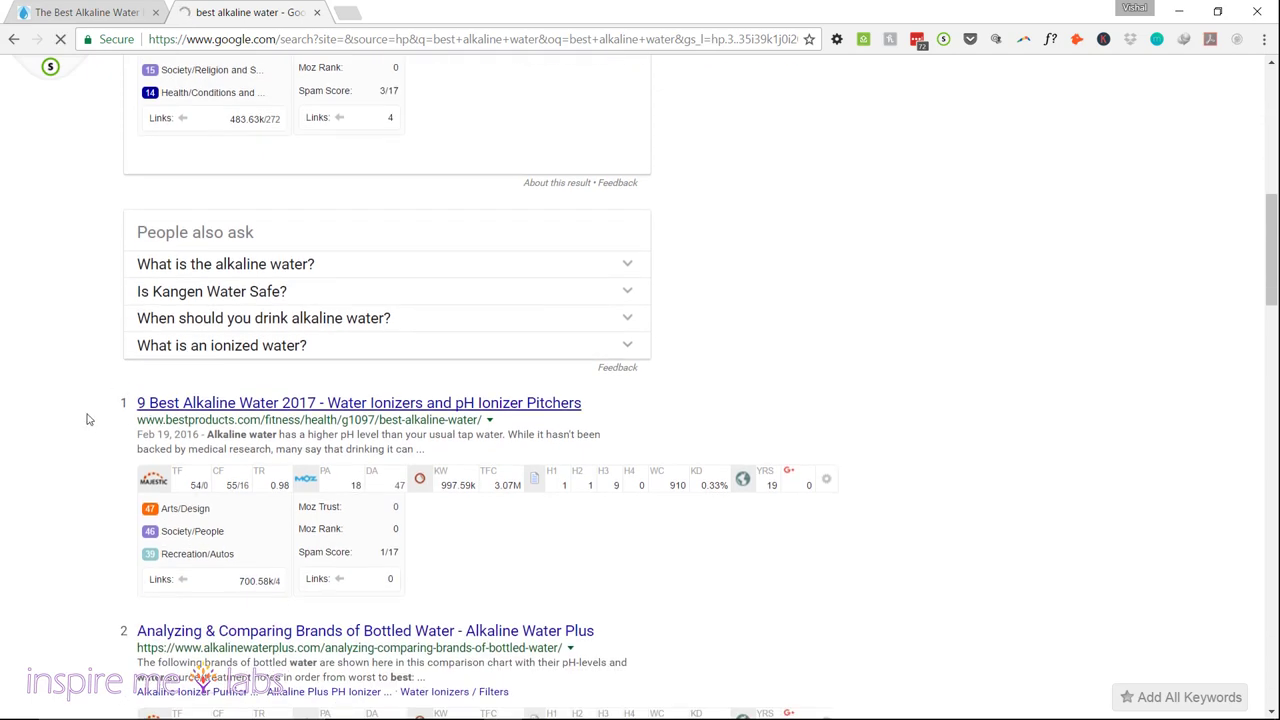
scroll(46, 408, "up", 3)
scroll(50, 411, "down", 4)
scroll(49, 410, "down", 1)
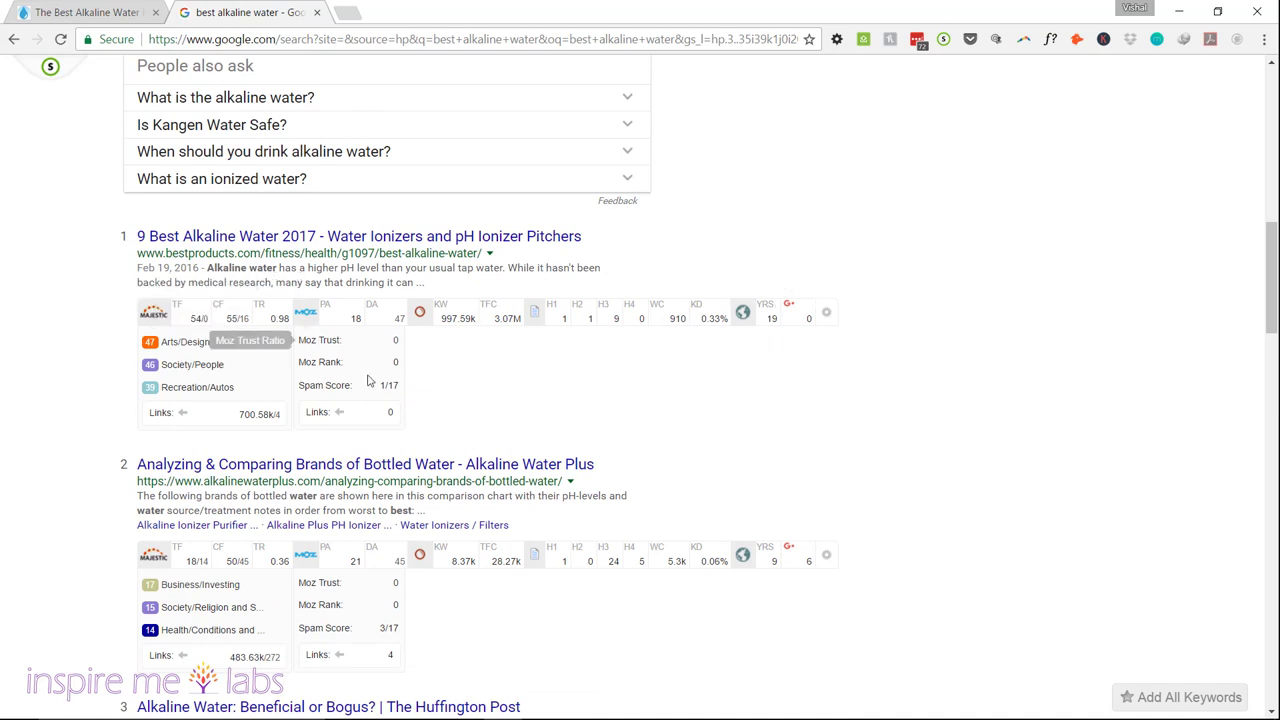
scroll(763, 371, "down", 2)
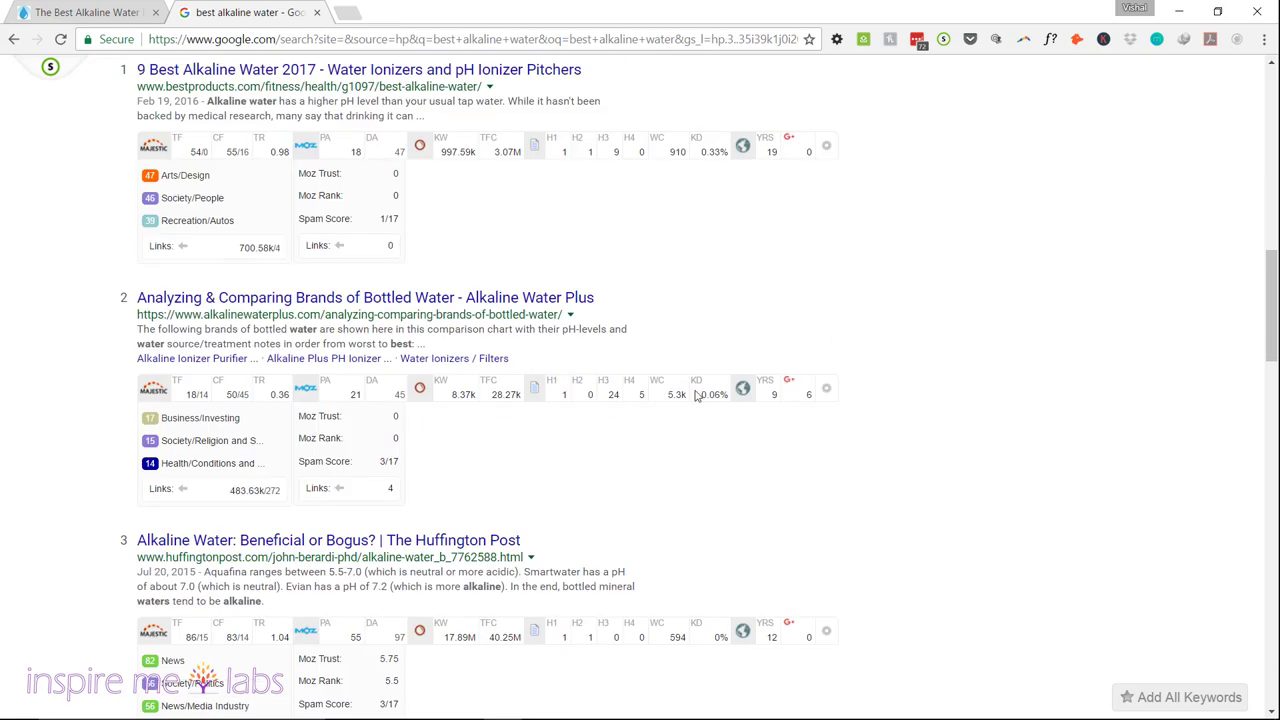
scroll(3, 410, "down", 1)
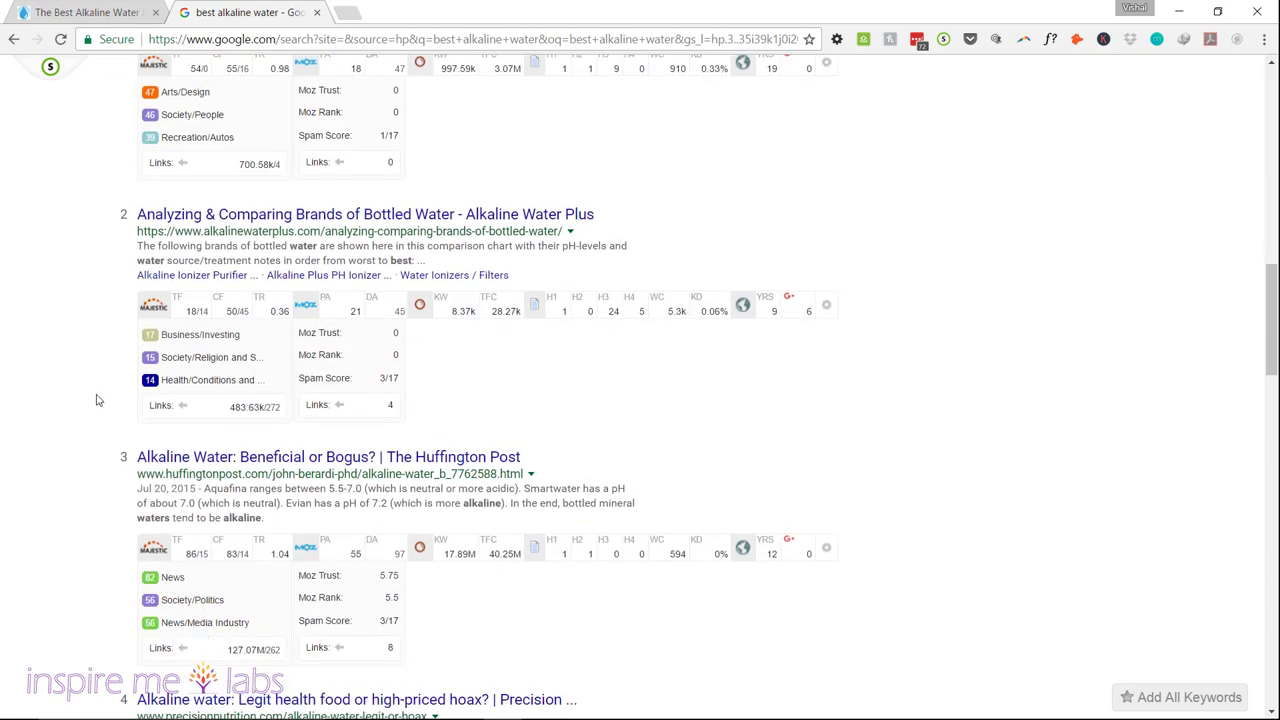
scroll(106, 420, "down", 2)
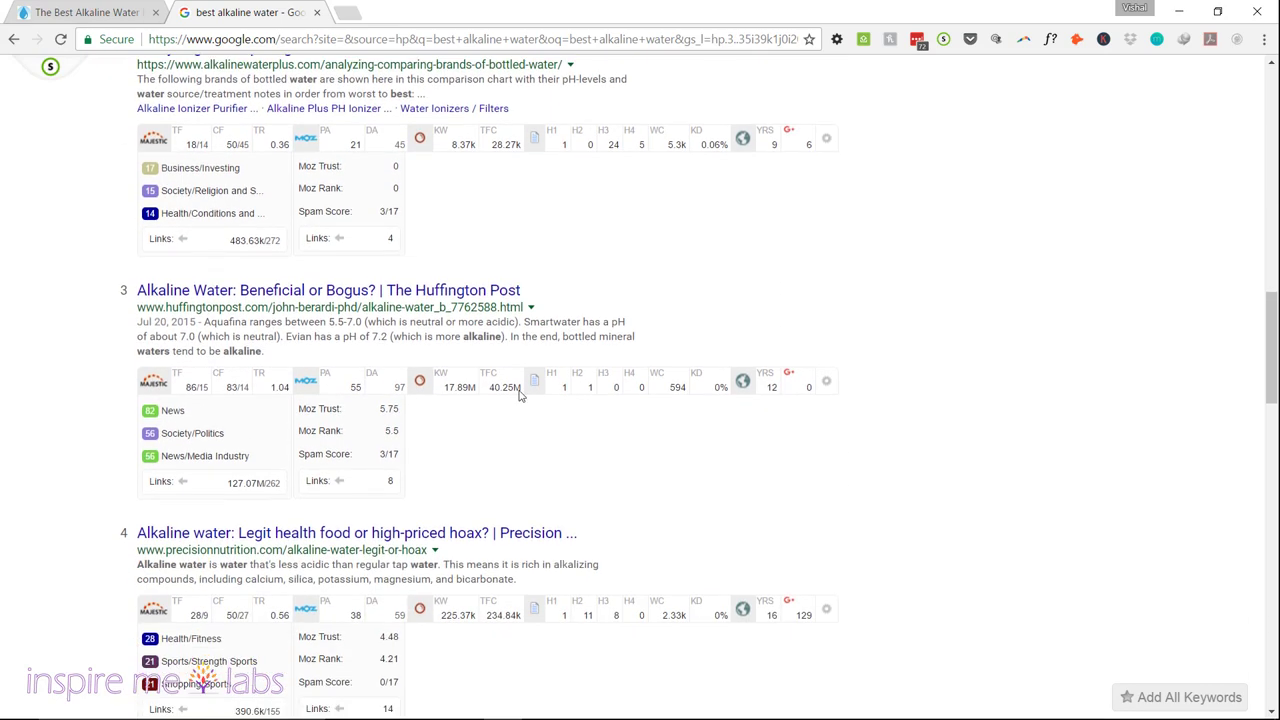
scroll(9, 400, "down", 2)
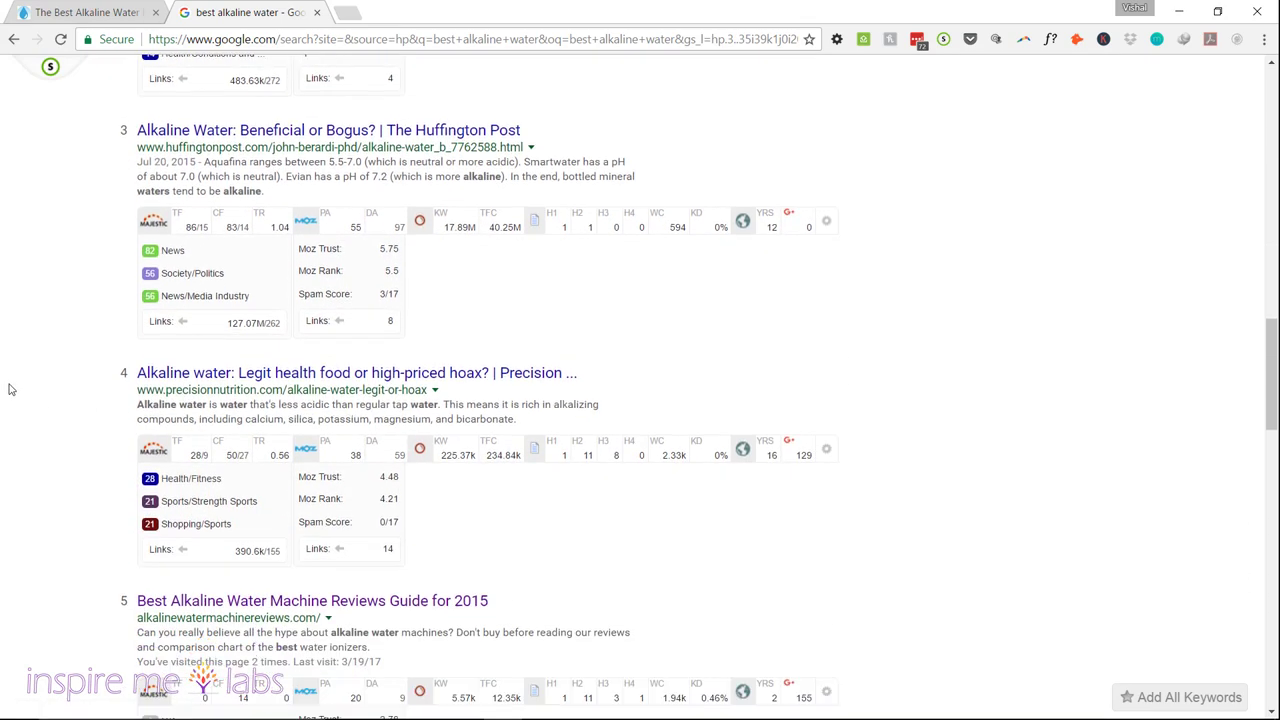
scroll(3, 443, "down", 3)
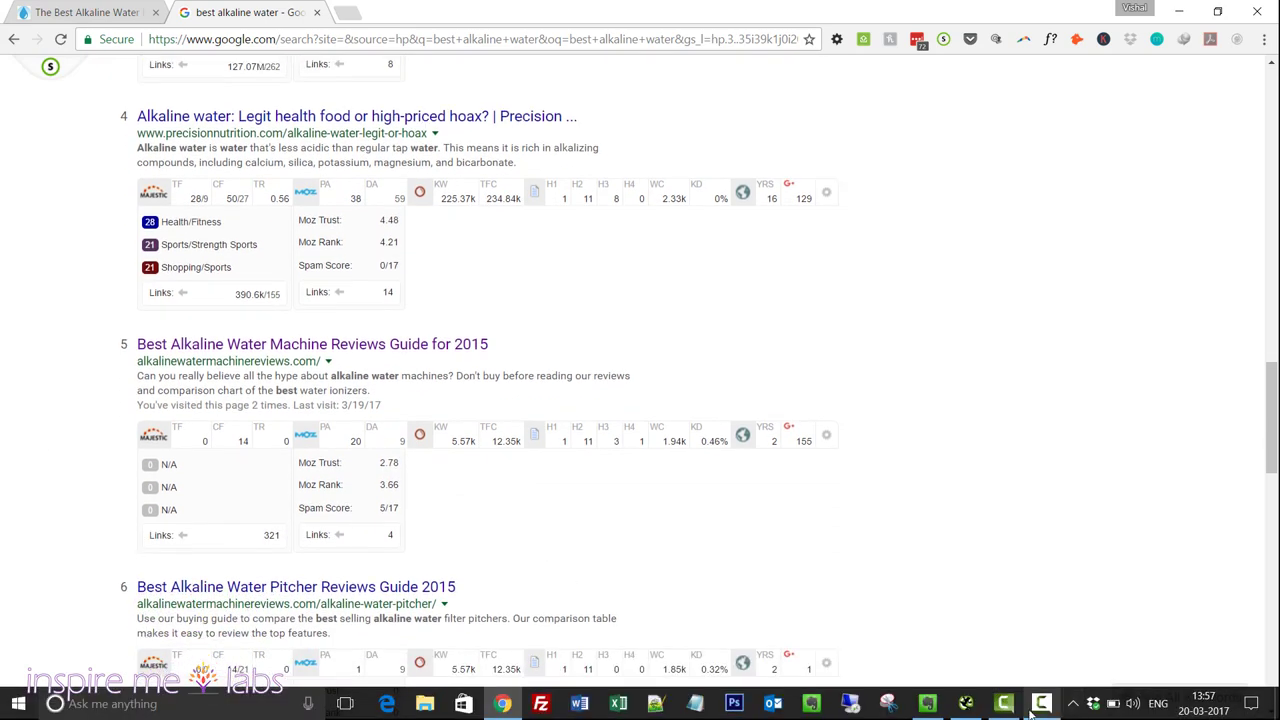
- Bring up the Evernote audit note over the search results and highlight its four primary keywords for review
left_click(928, 704)
left_click_drag(915, 325, 746, 285)
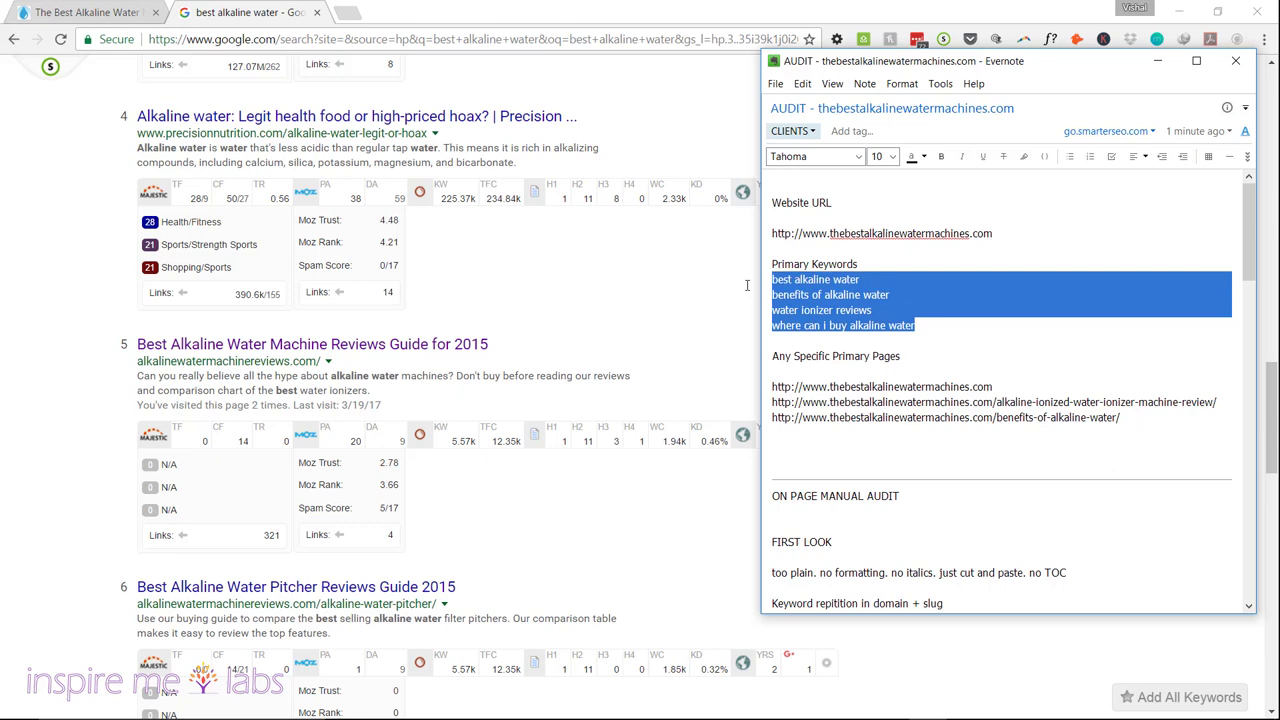
left_click(955, 338)
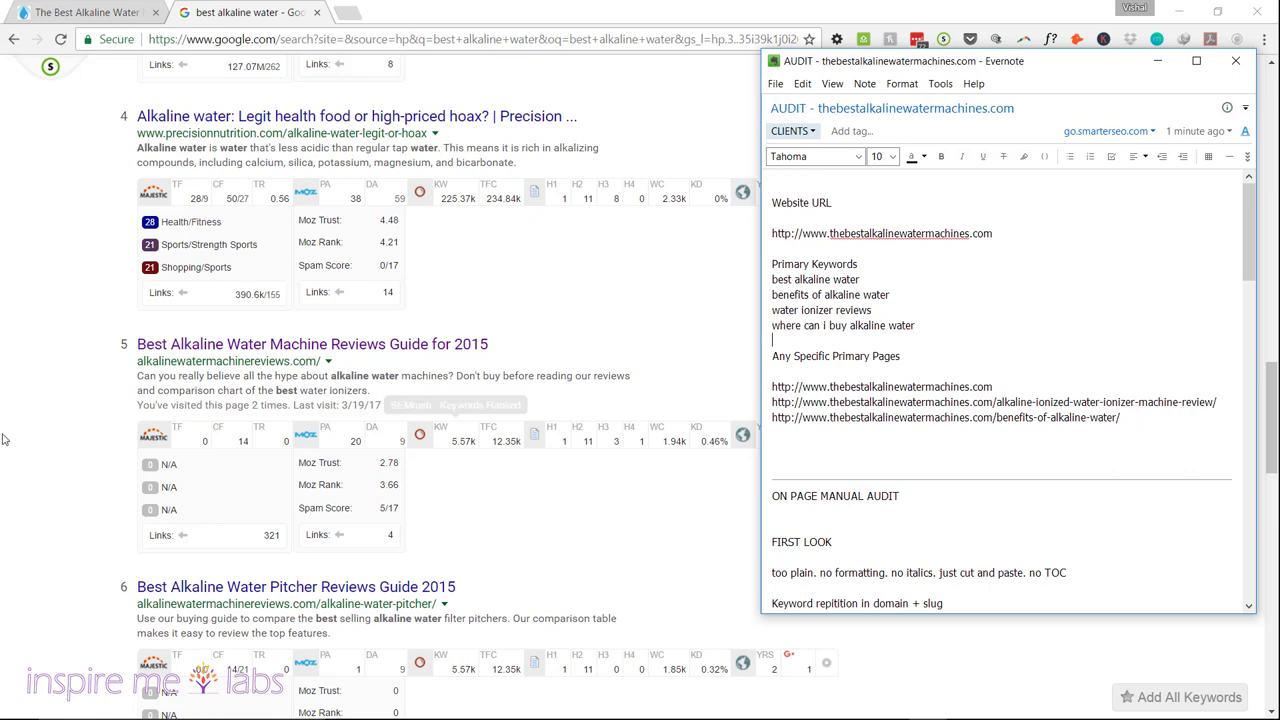
- Return to the Google results and open the "Best Alkaline Water Machine Reviews Guide for 2015" result in a new tab
left_click(199, 382)
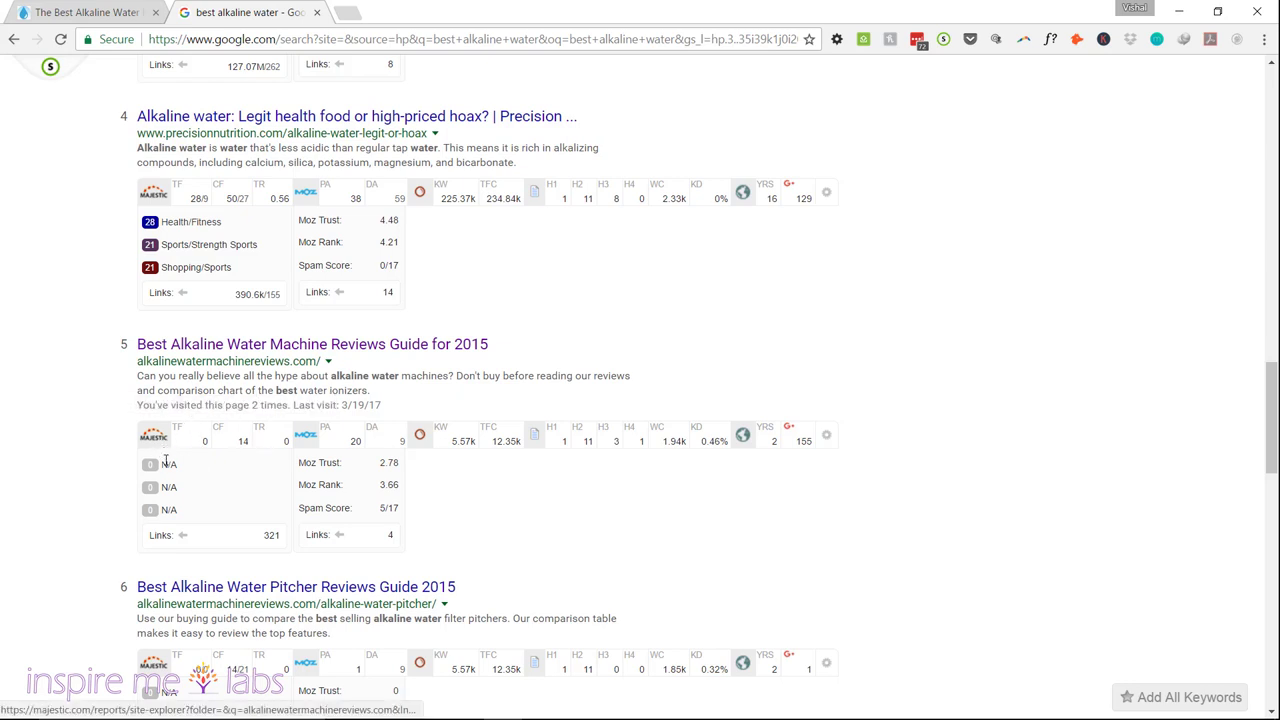
right_click(331, 346)
left_click(370, 358)
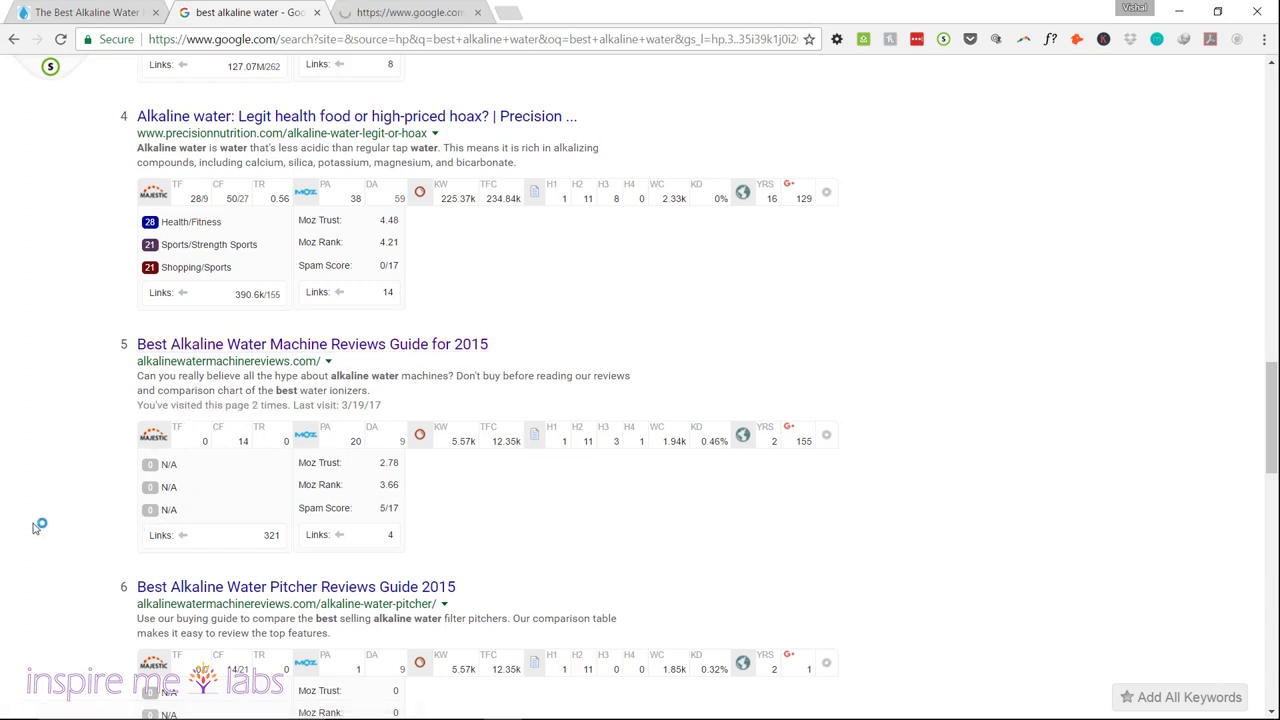
- Examine the SEO metrics of the sixth to tenth Google results and the related searches for "best alkaline water"
scroll(37, 526, "down", 2)
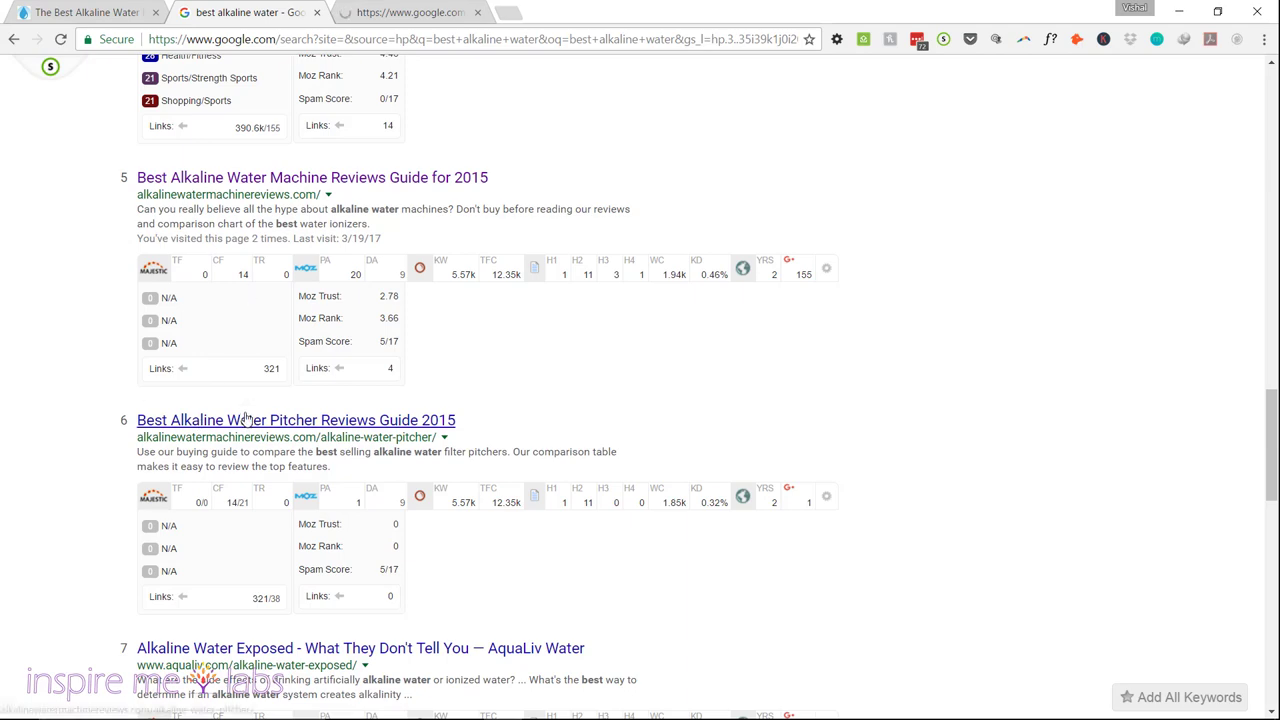
scroll(354, 187, "down", 2)
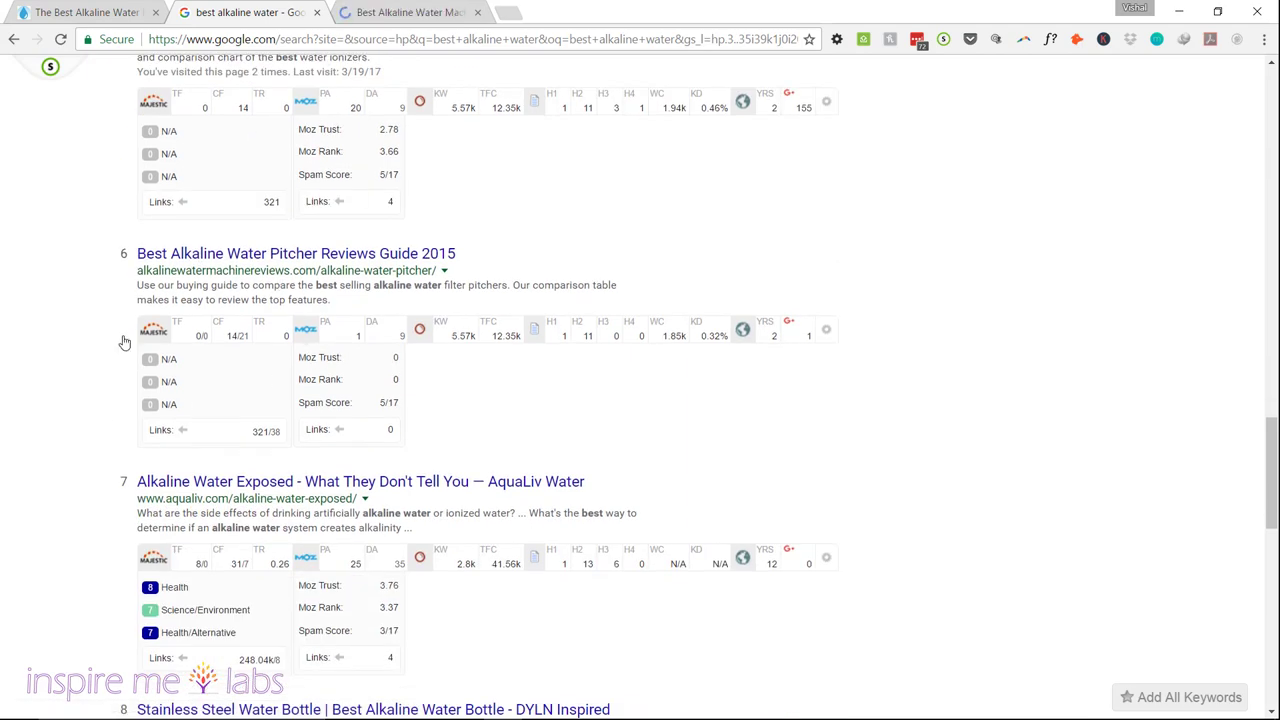
scroll(259, 288, "up", 3)
scroll(72, 442, "down", 6)
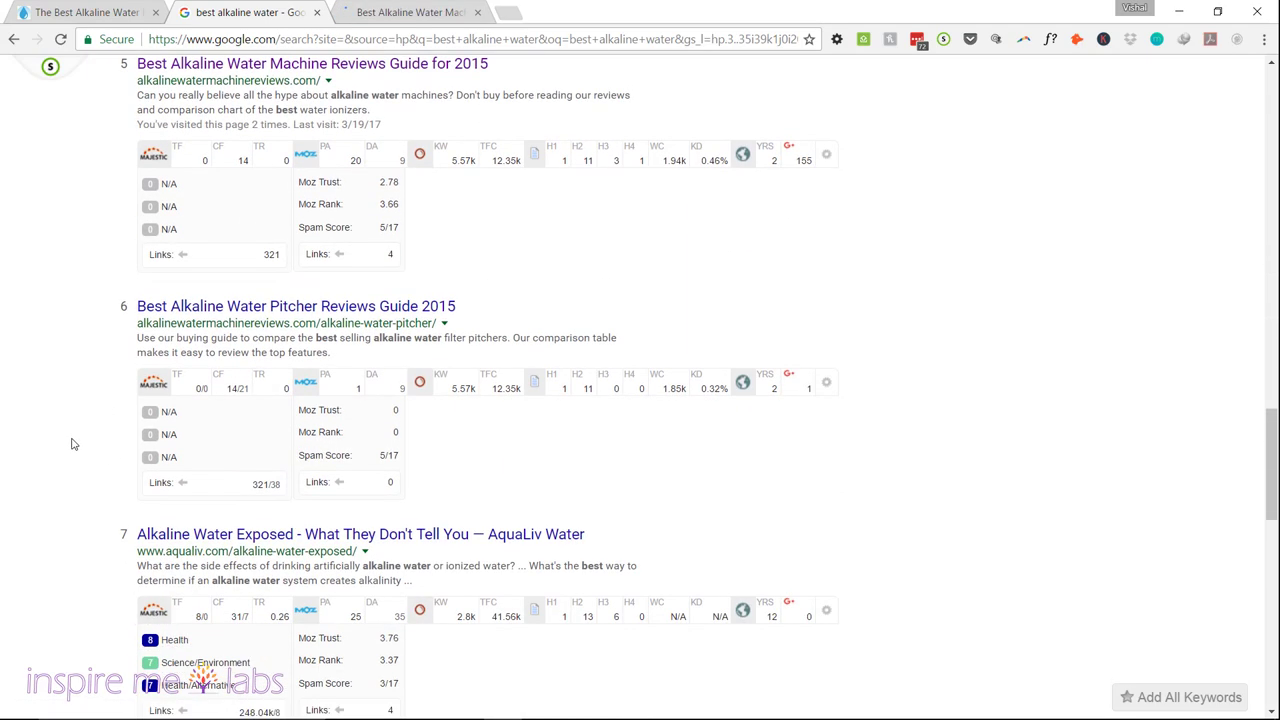
scroll(72, 442, "down", 4)
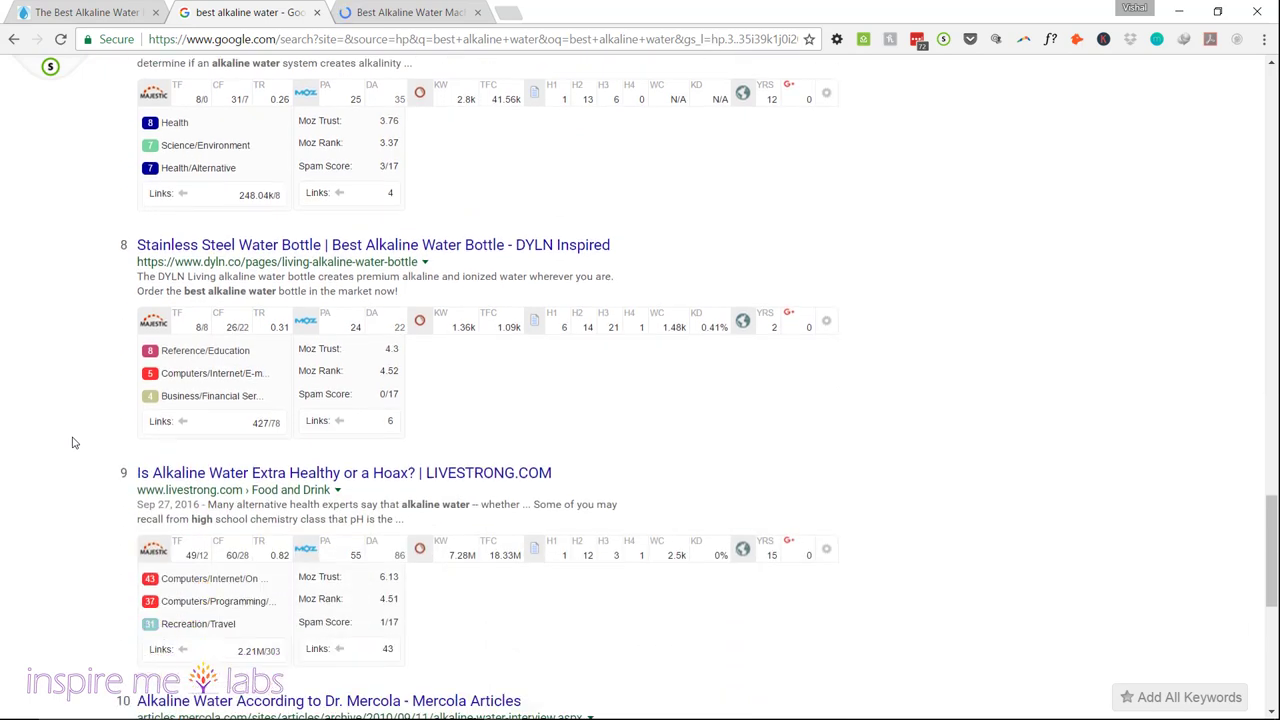
scroll(72, 442, "down", 4)
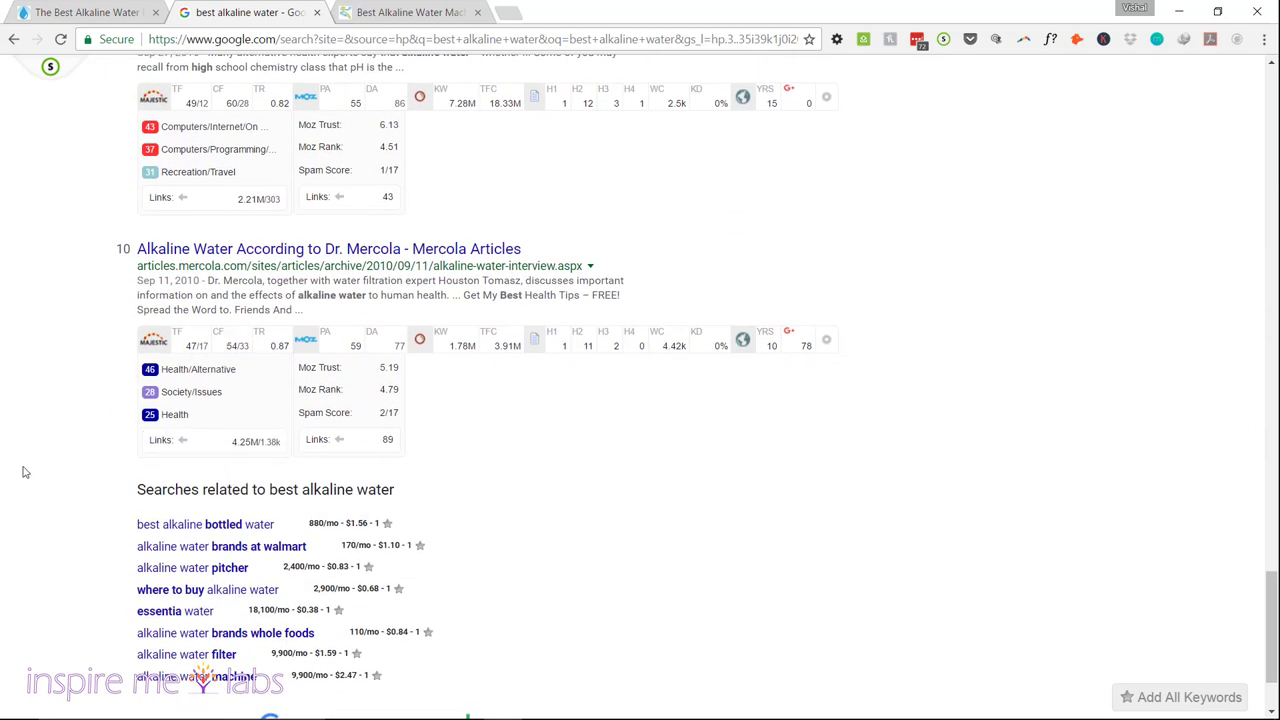
scroll(25, 472, "up", 5)
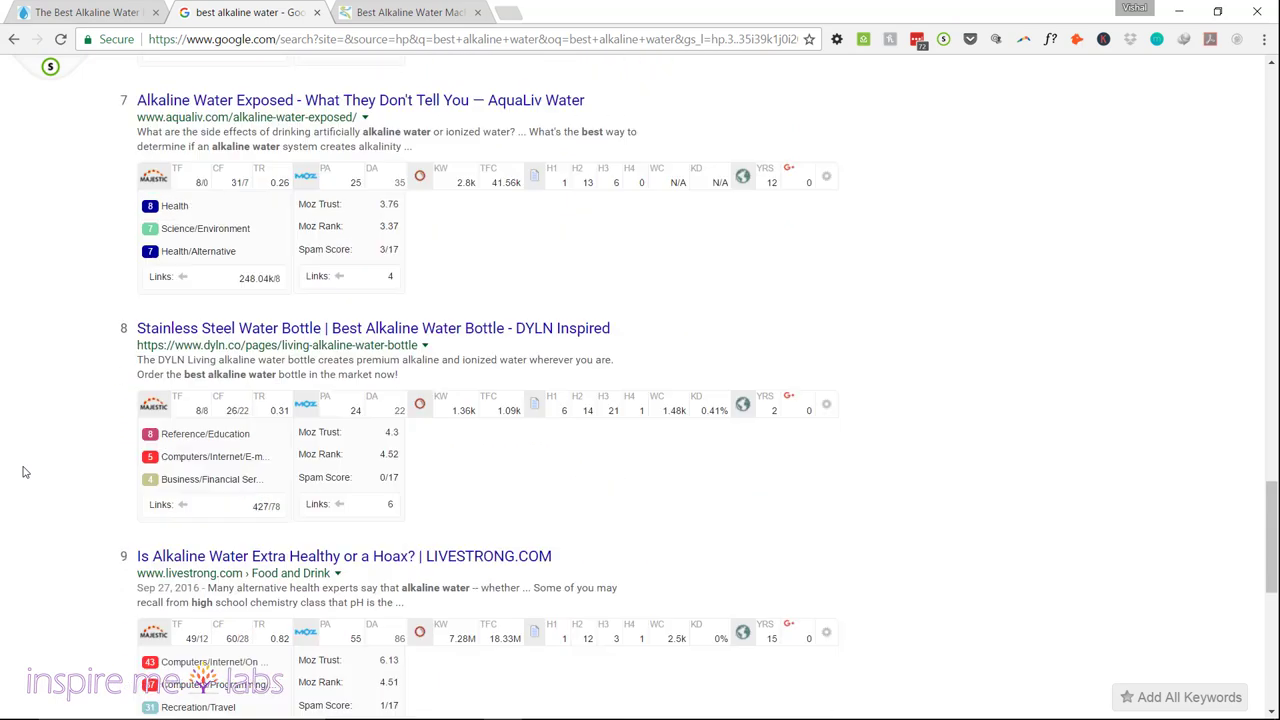
scroll(25, 472, "up", 3)
- Switch to the alkalinewatermachinereviews.com page and review its introduction and the comparison chart of the top 4 machines
key("ctrl+Tab")
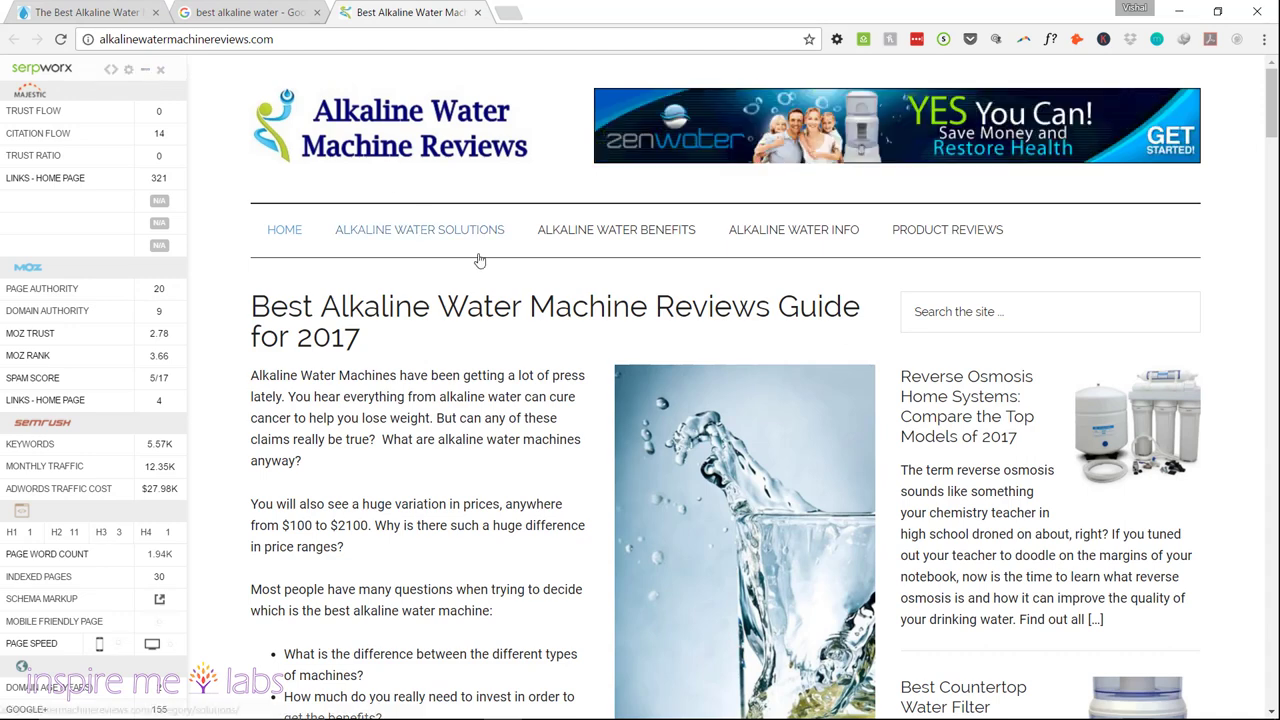
scroll(477, 260, "down", 2)
scroll(477, 260, "up", 2)
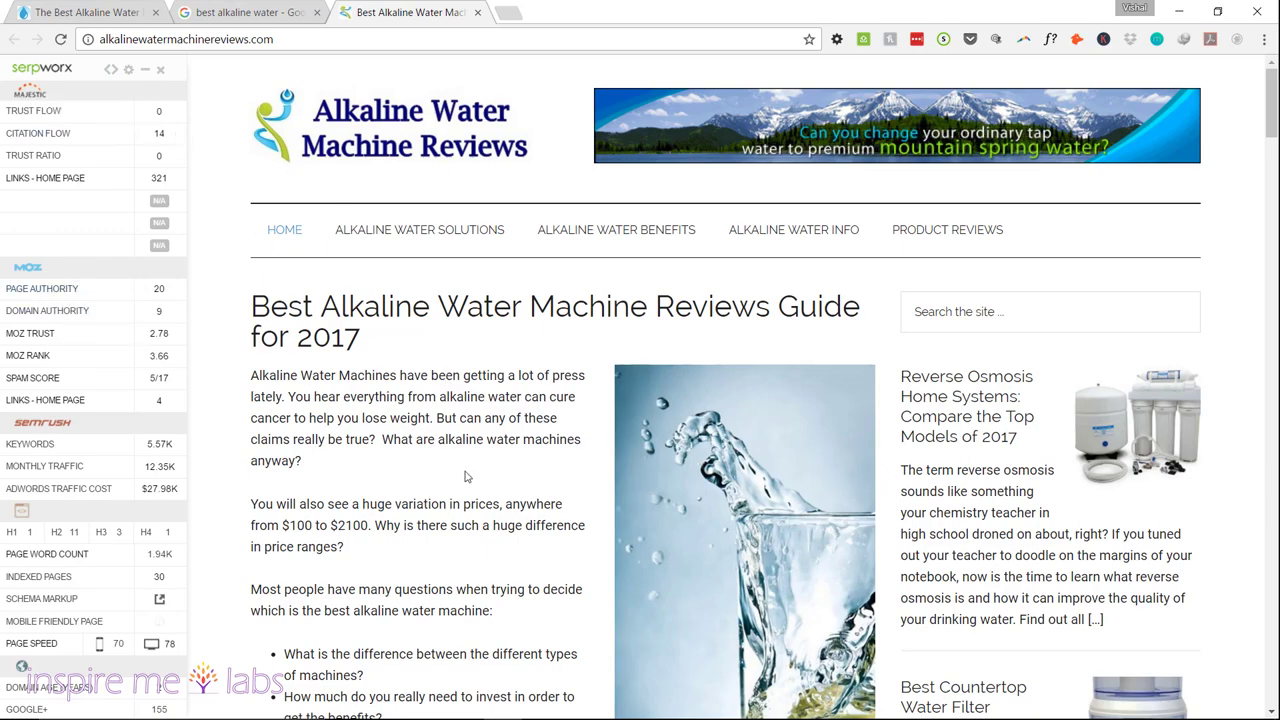
scroll(470, 472, "down", 1)
scroll(472, 470, "down", 8)
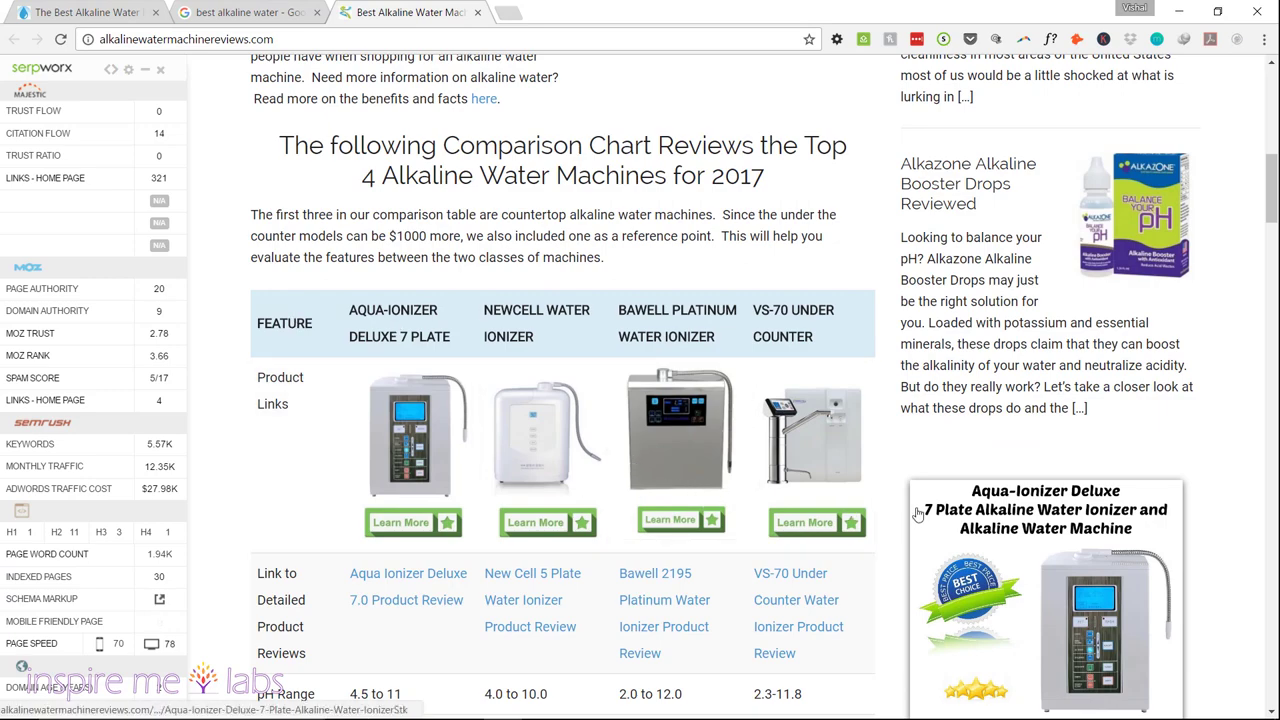
scroll(885, 582, "down", 3)
scroll(885, 582, "down", 4)
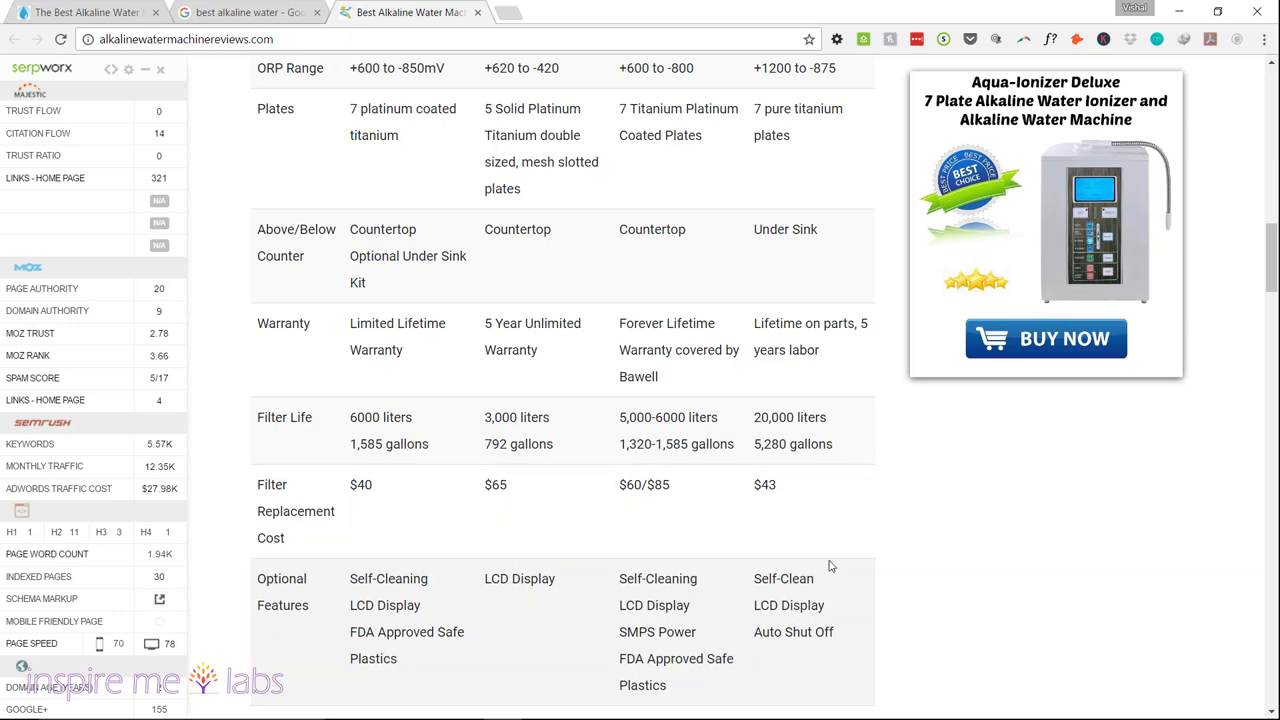
scroll(833, 565, "down", 2)
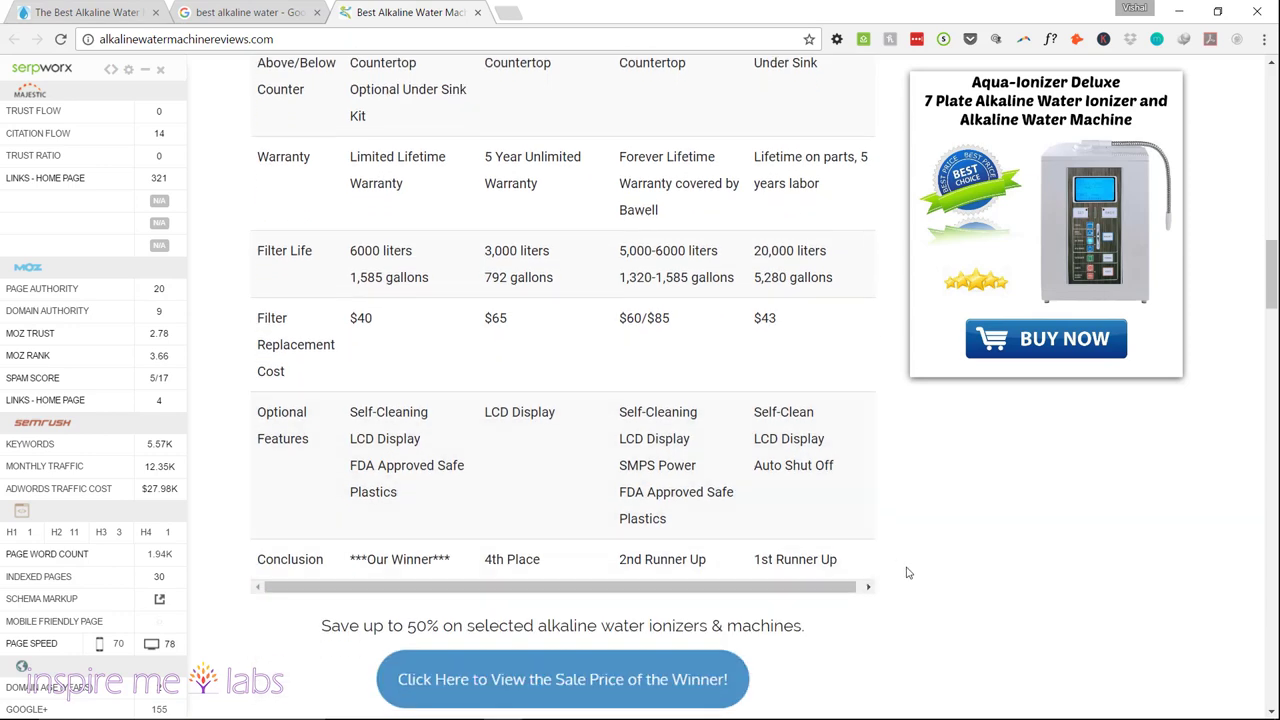
scroll(870, 580, "up", 10)
scroll(905, 575, "down", 3)
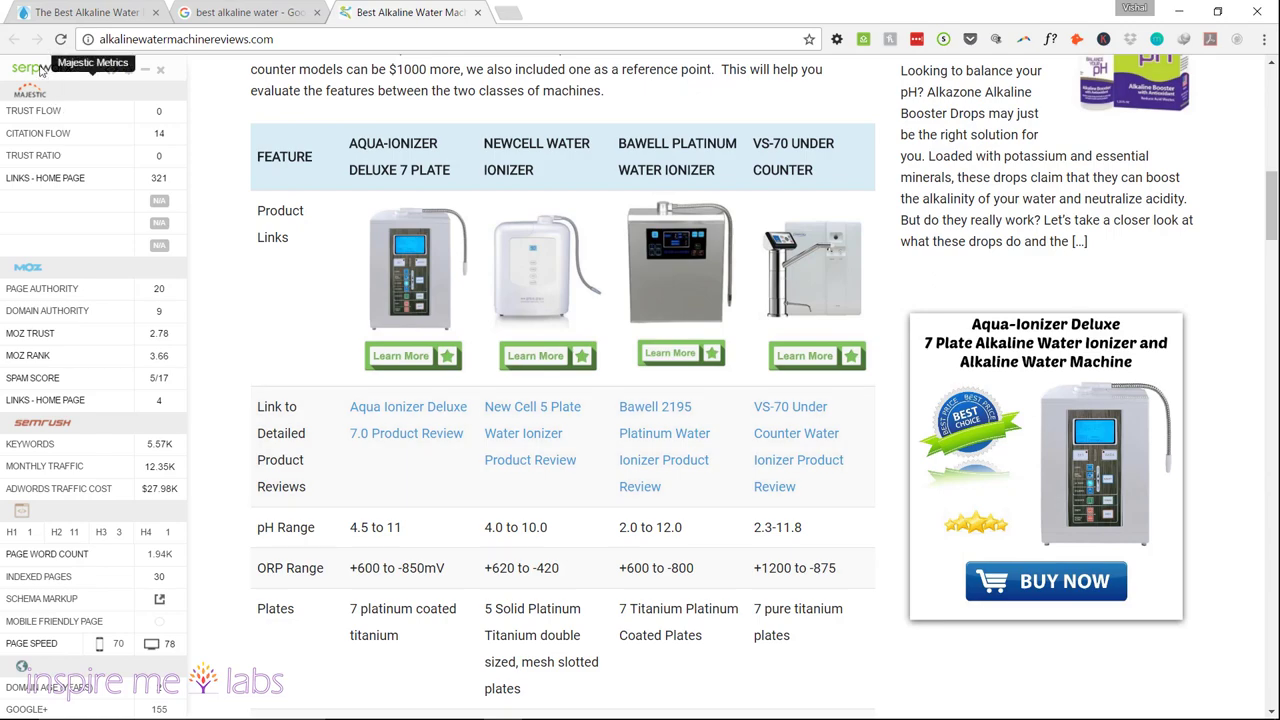
- Go back to the "best alkaline water" results and examine the shopping ads and the featured snippet's brand comparison table
left_click(225, 18)
scroll(470, 270, "up", 7)
scroll(466, 275, "up", 7)
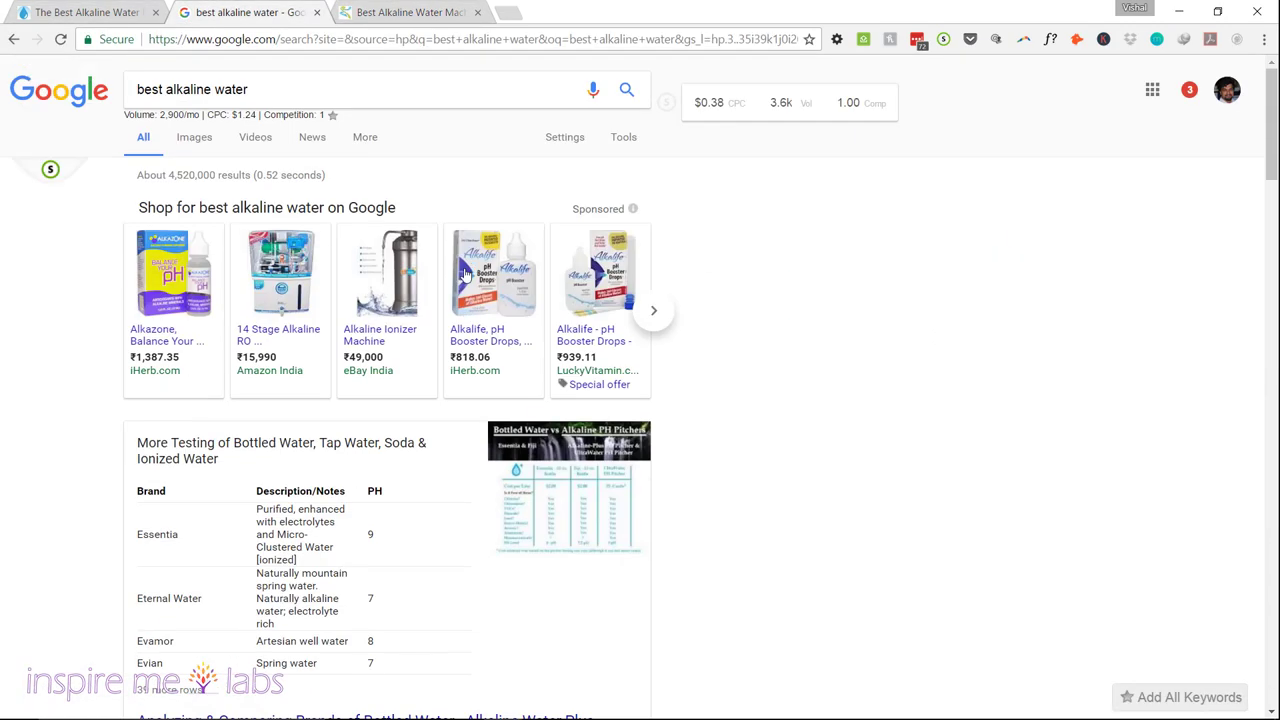
scroll(183, 404, "down", 3)
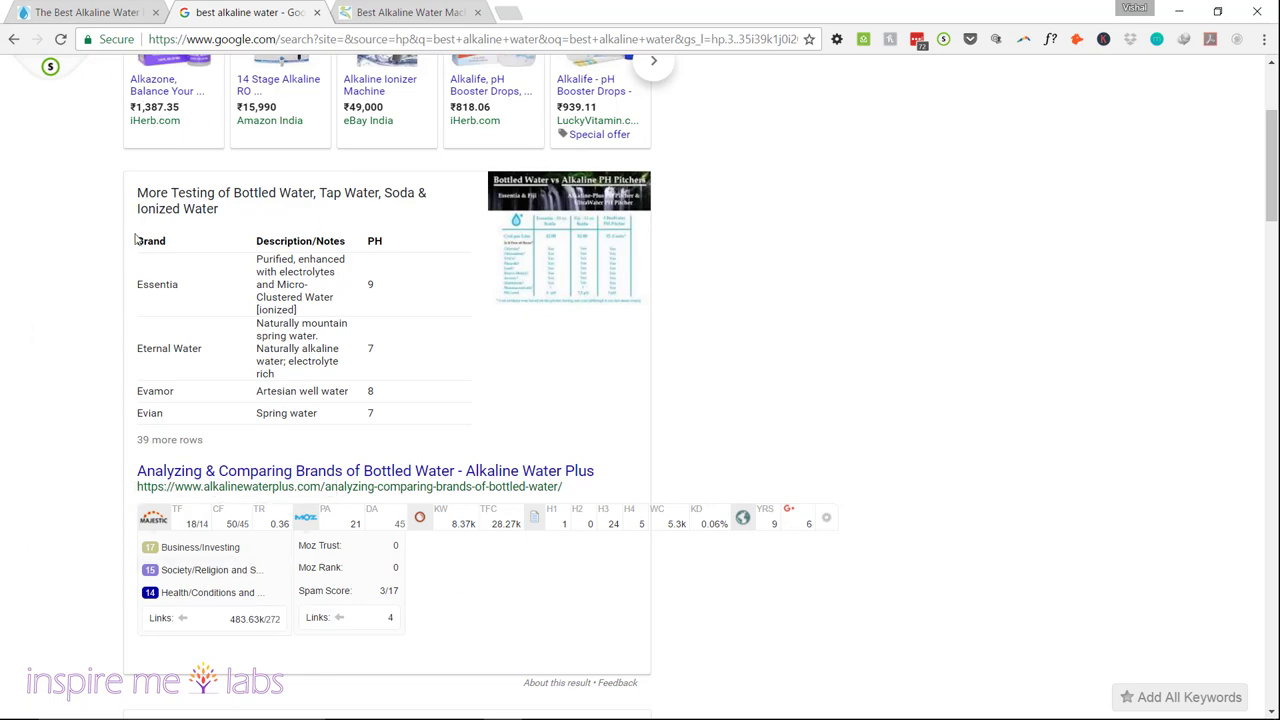
scroll(3, 310, "up", 3)
scroll(96, 327, "down", 3)
- Compare the competitor page's machine comparison chart with the featured snippet table in the Google results
key("ctrl+Tab")
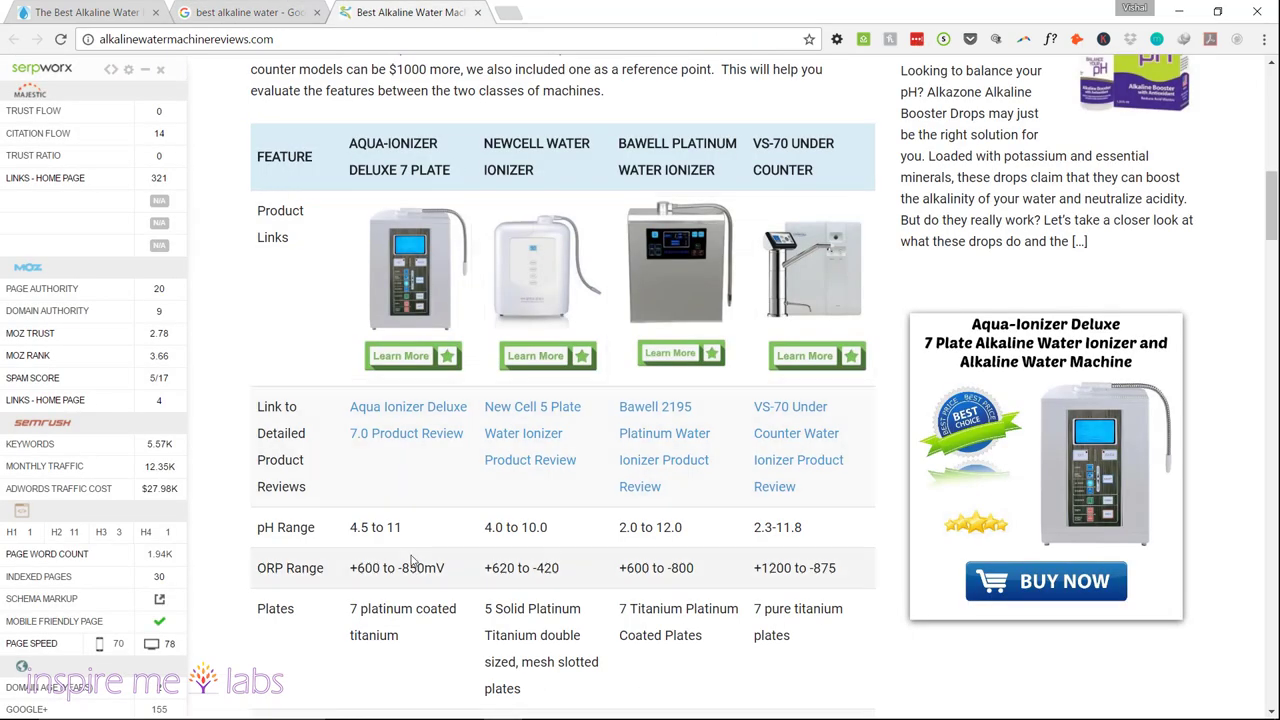
scroll(550, 500, "up", 5)
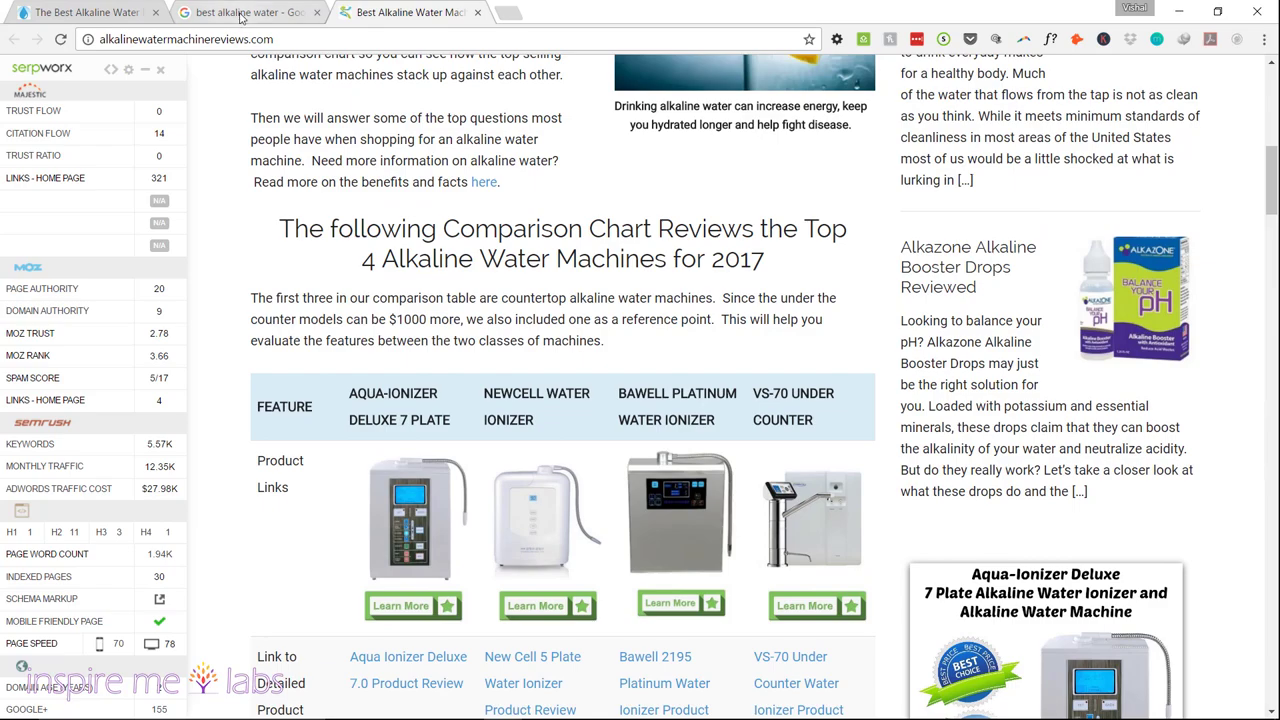
key("ctrl+shift+Tab")
scroll(337, 315, "up", 3)
scroll(334, 297, "down", 3)
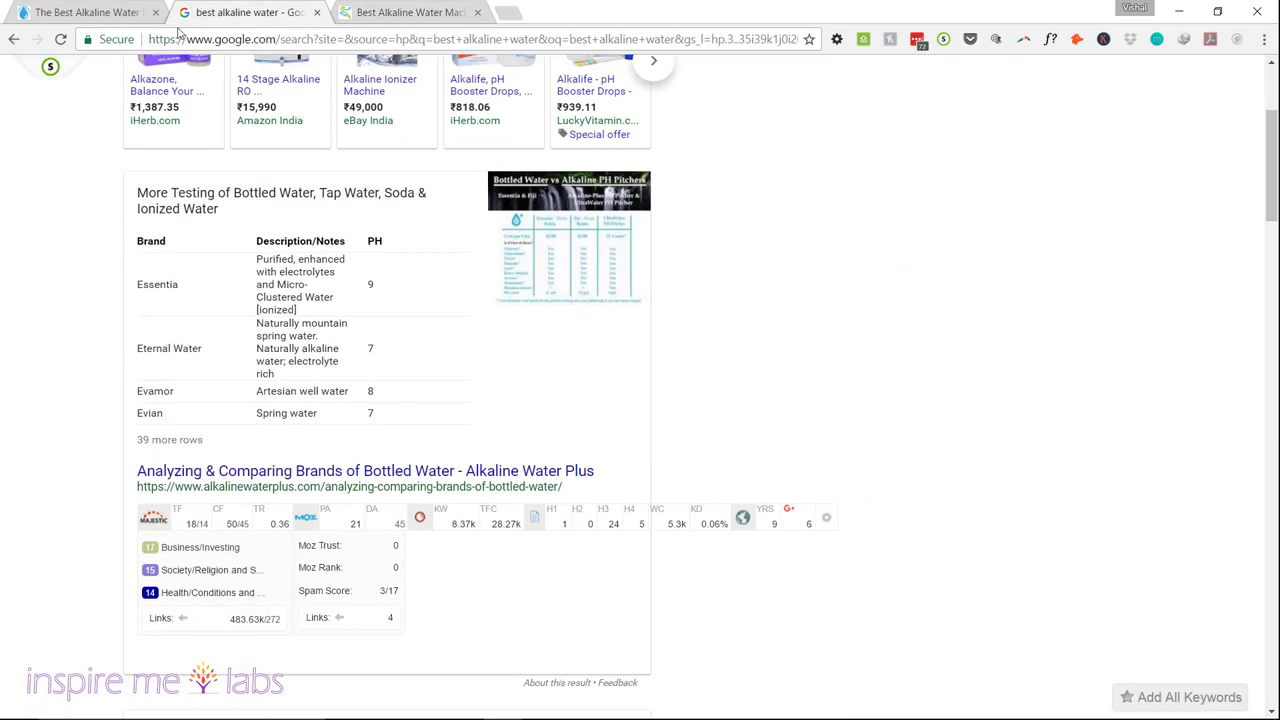
- Reopen the competitor's page and review its layout from the introduction through the comparison chart to the sale price call to action
left_click(369, 13)
scroll(258, 262, "up", 8)
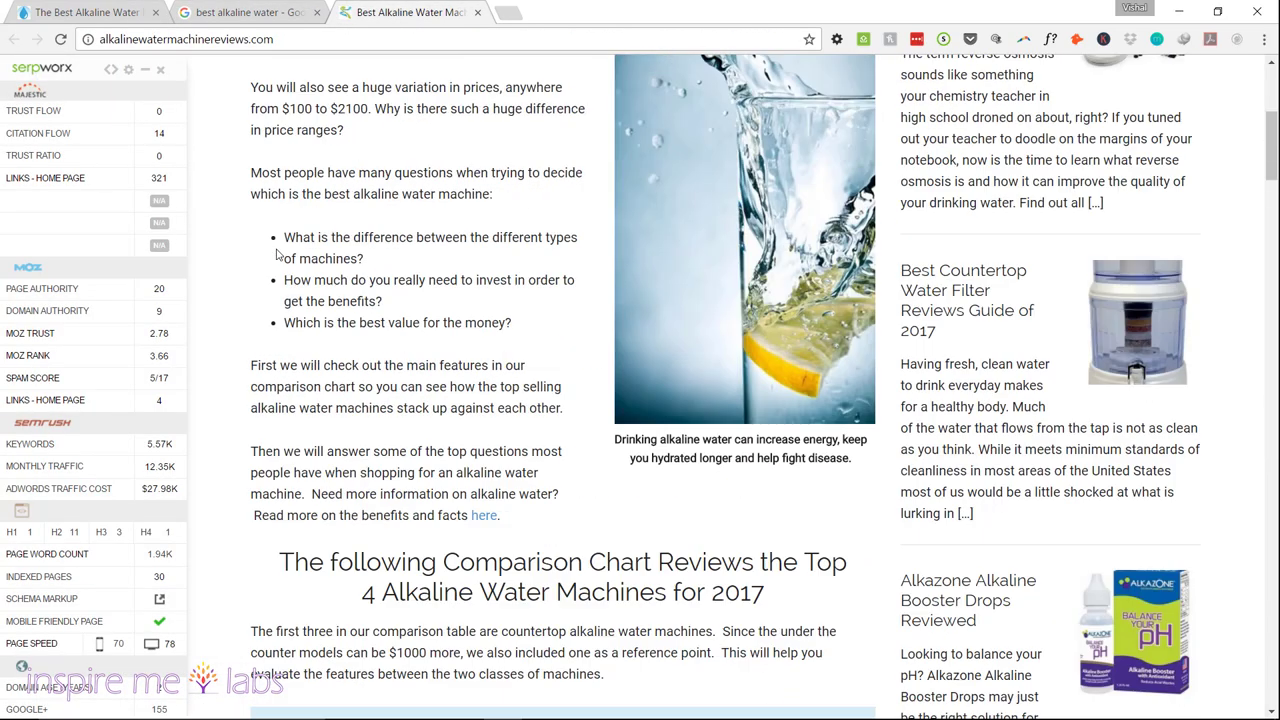
scroll(355, 314, "down", 3)
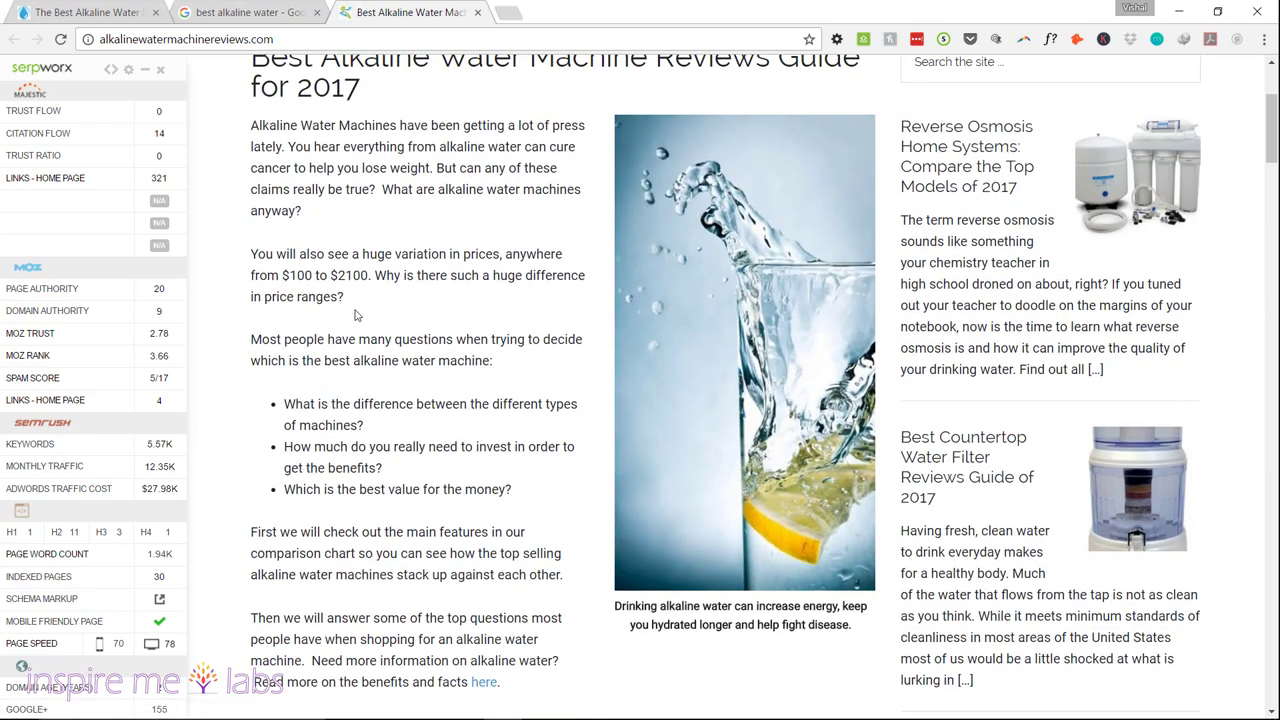
scroll(505, 390, "down", 7)
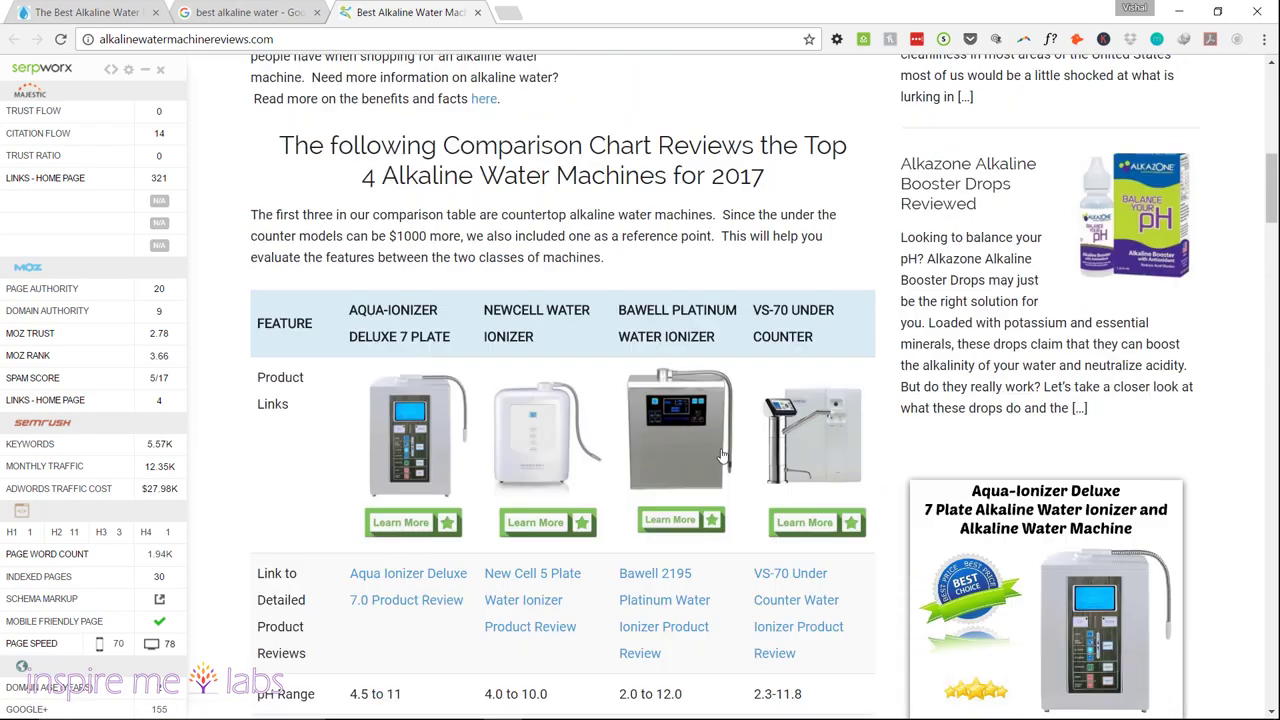
scroll(680, 370, "down", 8)
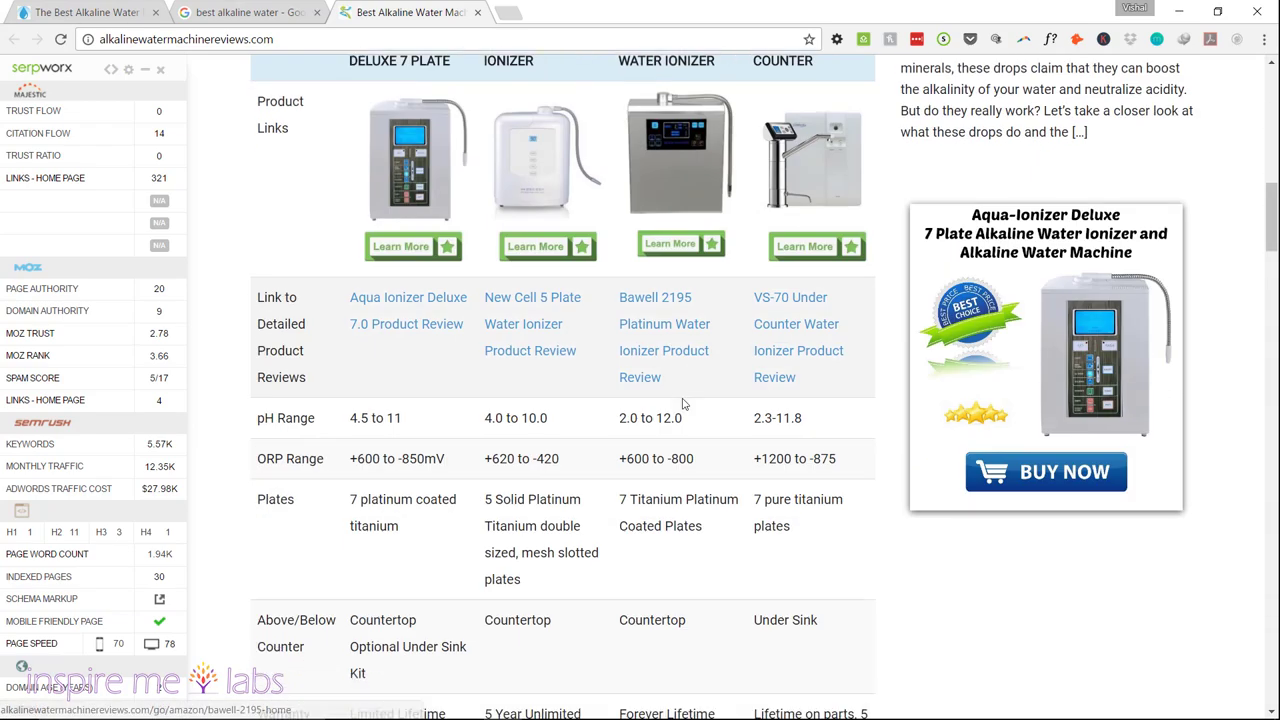
scroll(690, 418, "down", 3)
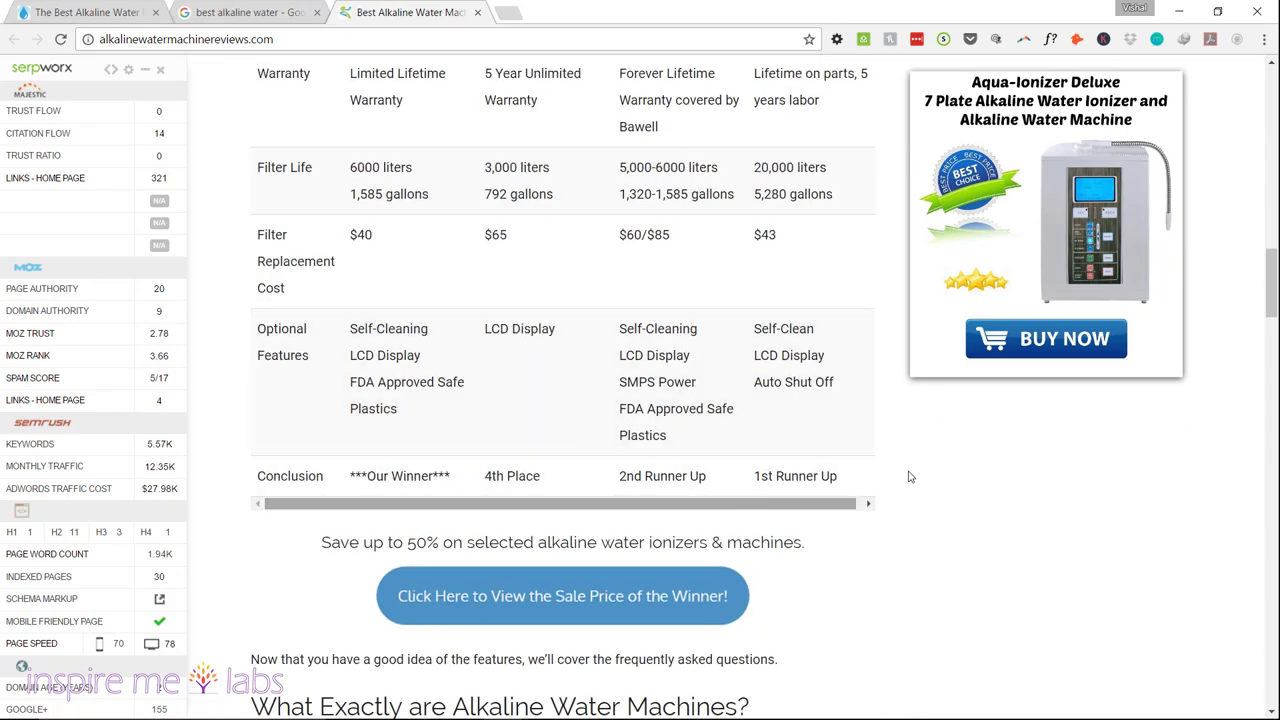
- Compare the competitor's "What Exactly are Alkaline Water Machines?" FAQ section with the alkaline water content on thebestalkalinewatermachines.com
scroll(940, 472, "down", 6)
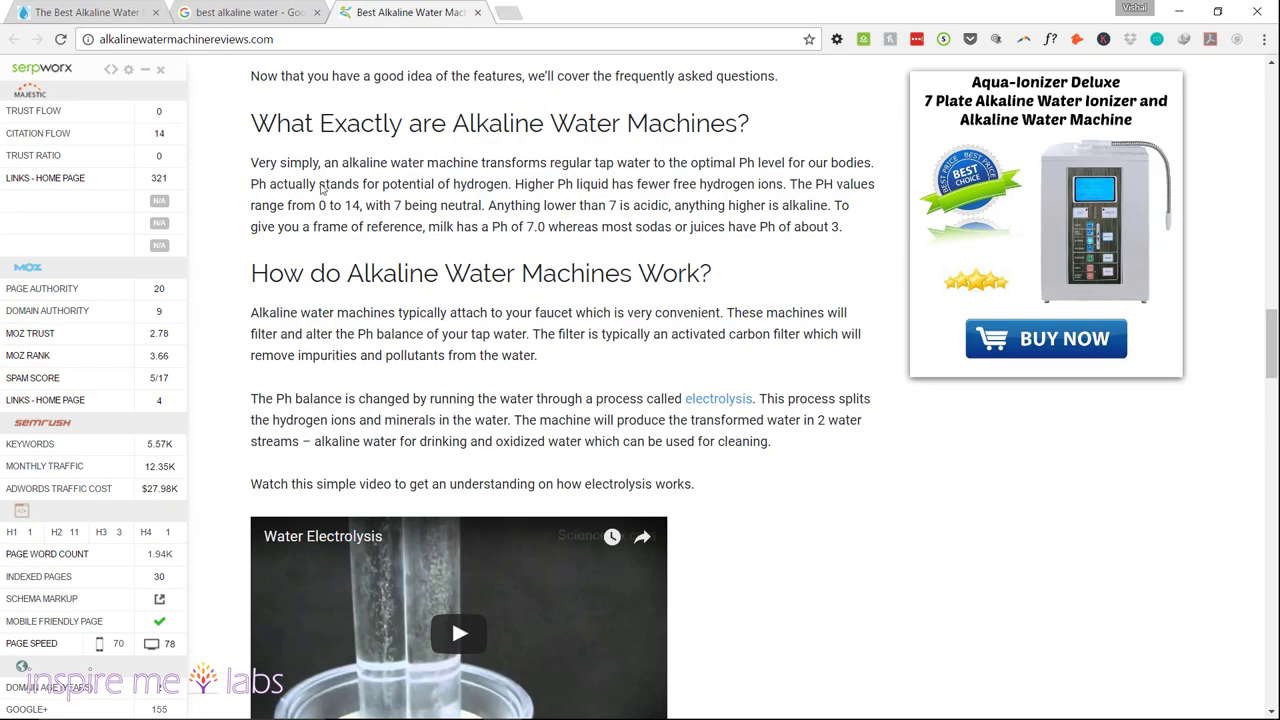
left_click(127, 12)
scroll(612, 456, "down", 8)
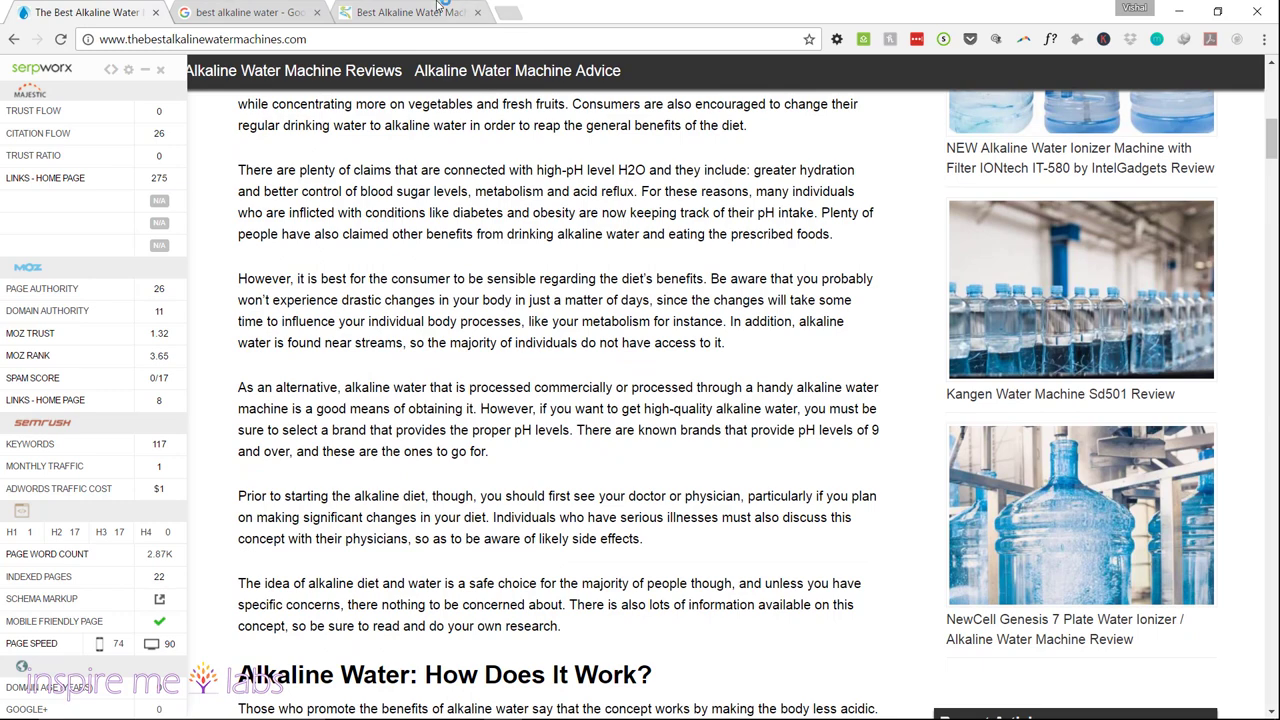
left_click(443, 8)
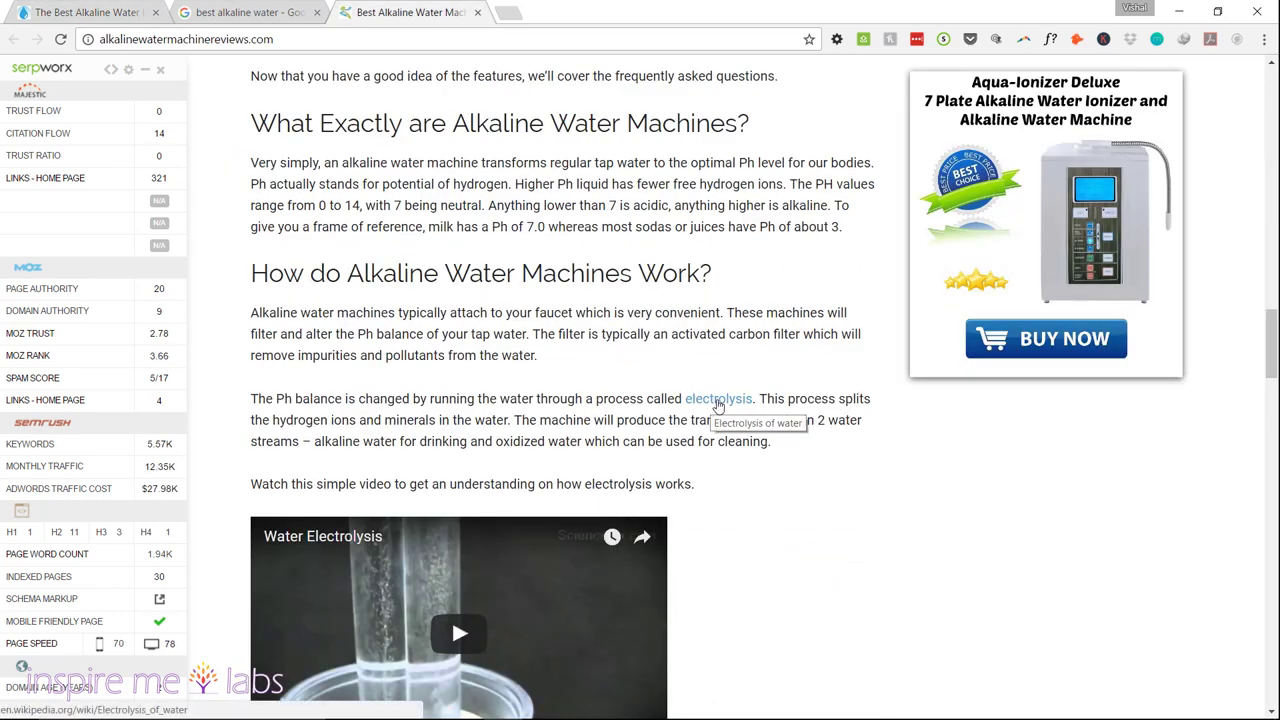
- Trace the competitor page's flow from the introduction through the comparison chart and sale call to action to the FAQ sections
scroll(468, 403, "up", 4)
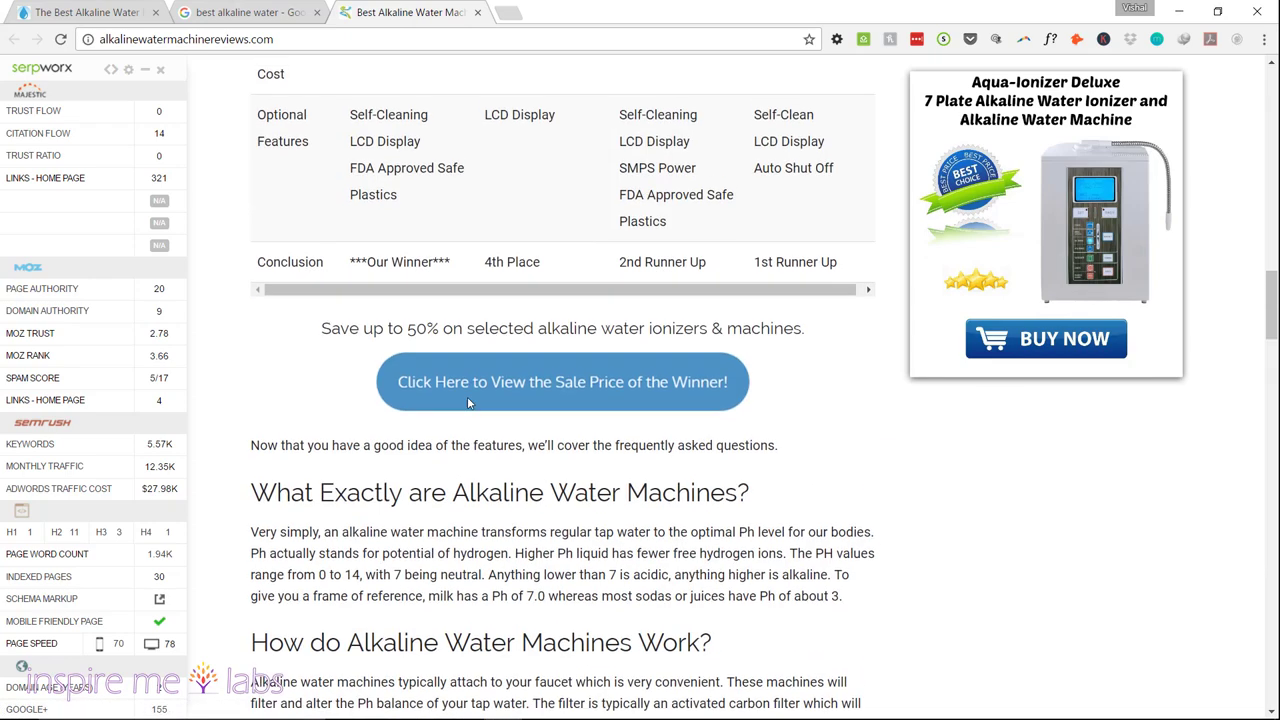
scroll(468, 403, "up", 3)
scroll(468, 403, "down", 4)
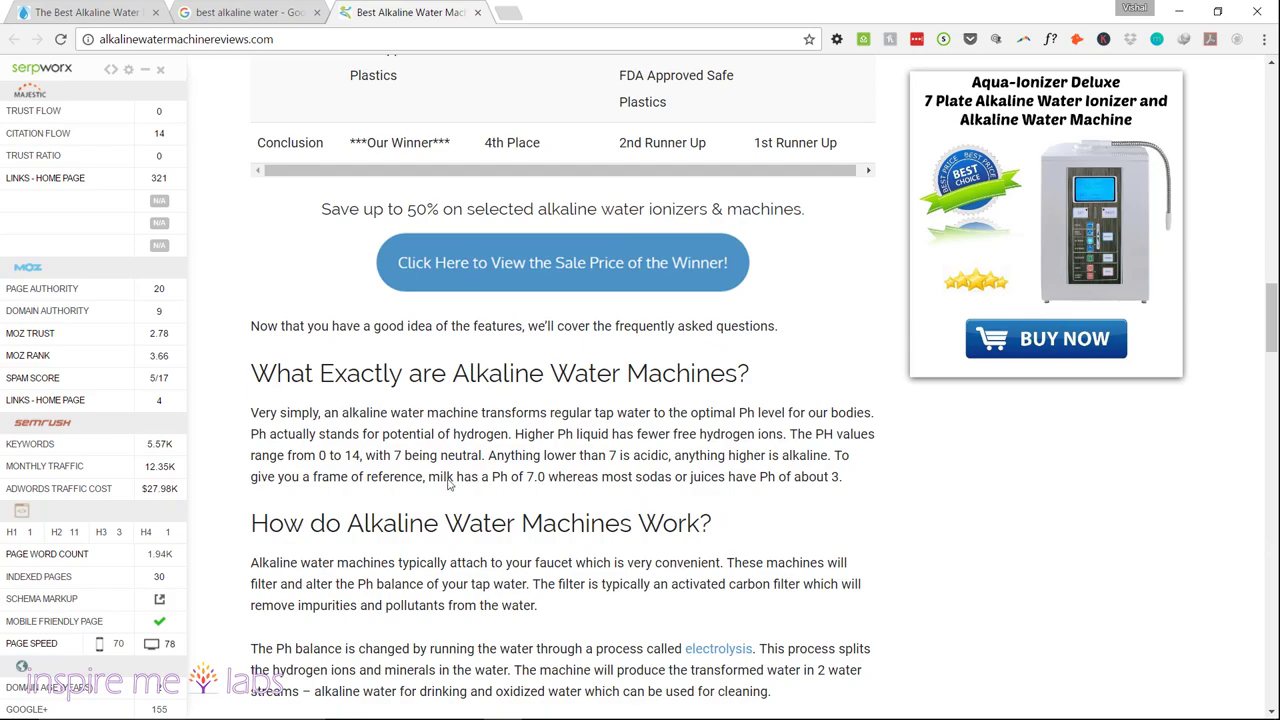
scroll(400, 462, "up", 10)
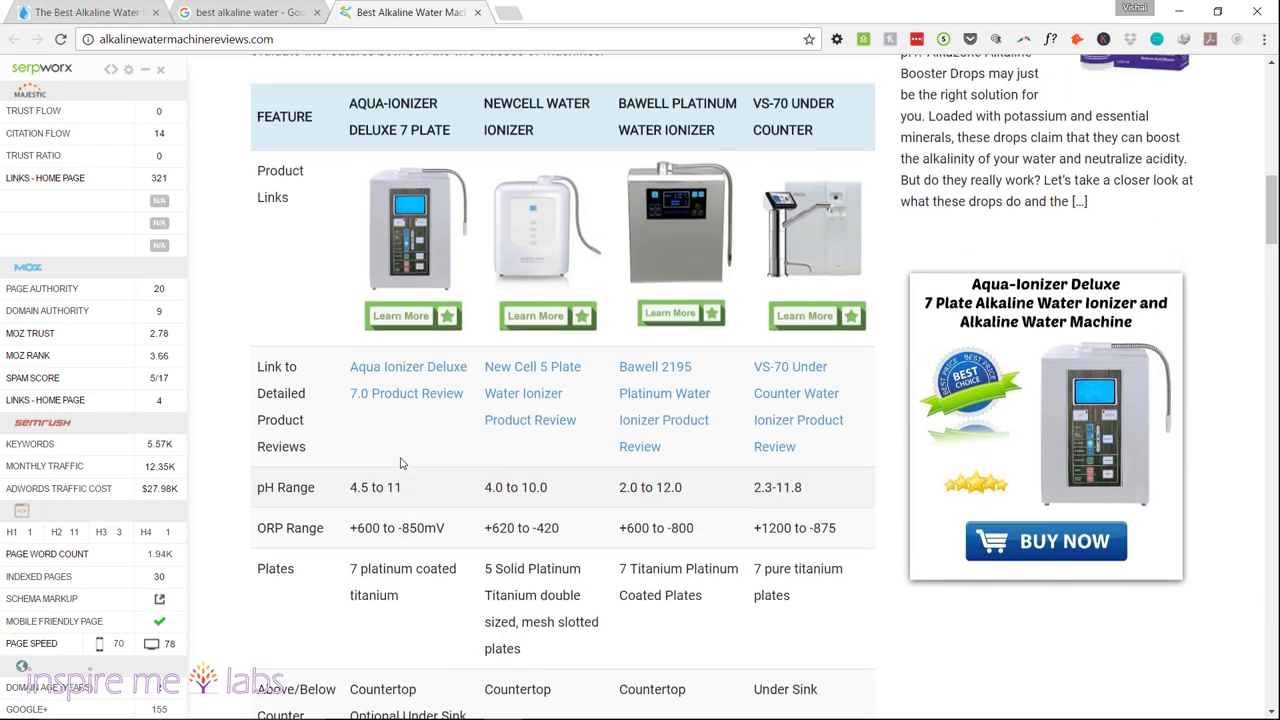
scroll(400, 462, "up", 15)
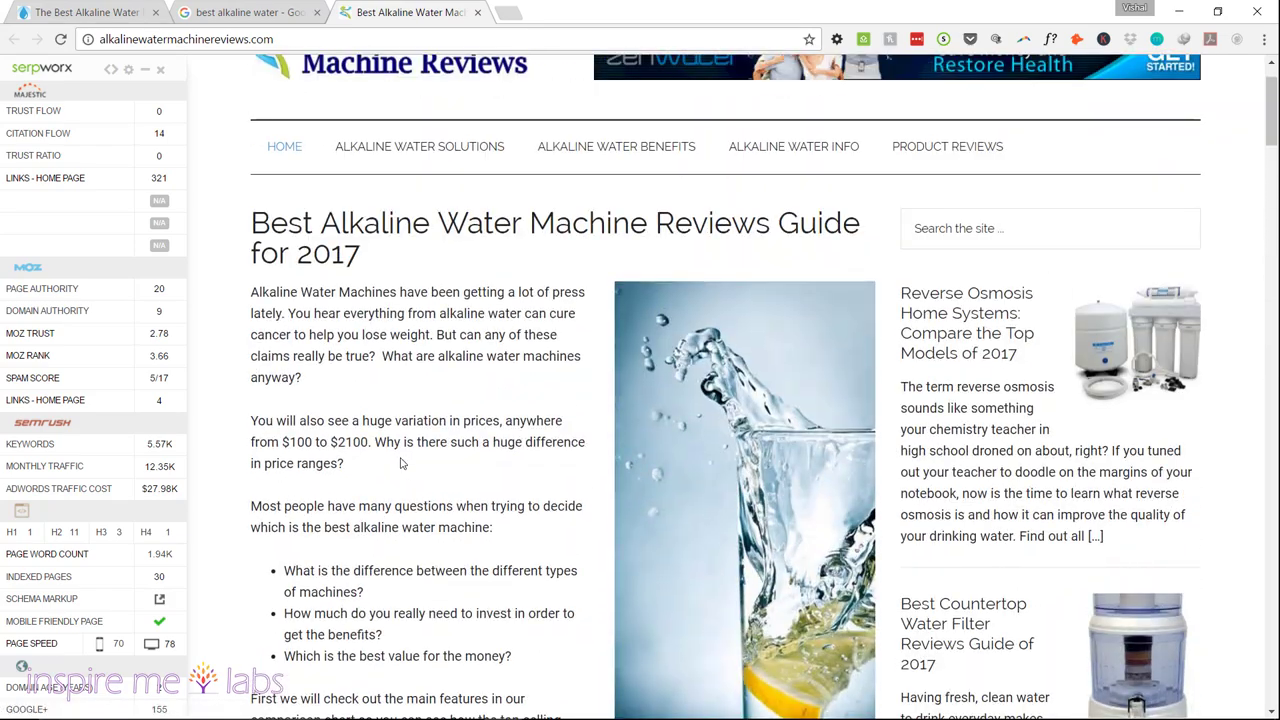
scroll(400, 462, "down", 20)
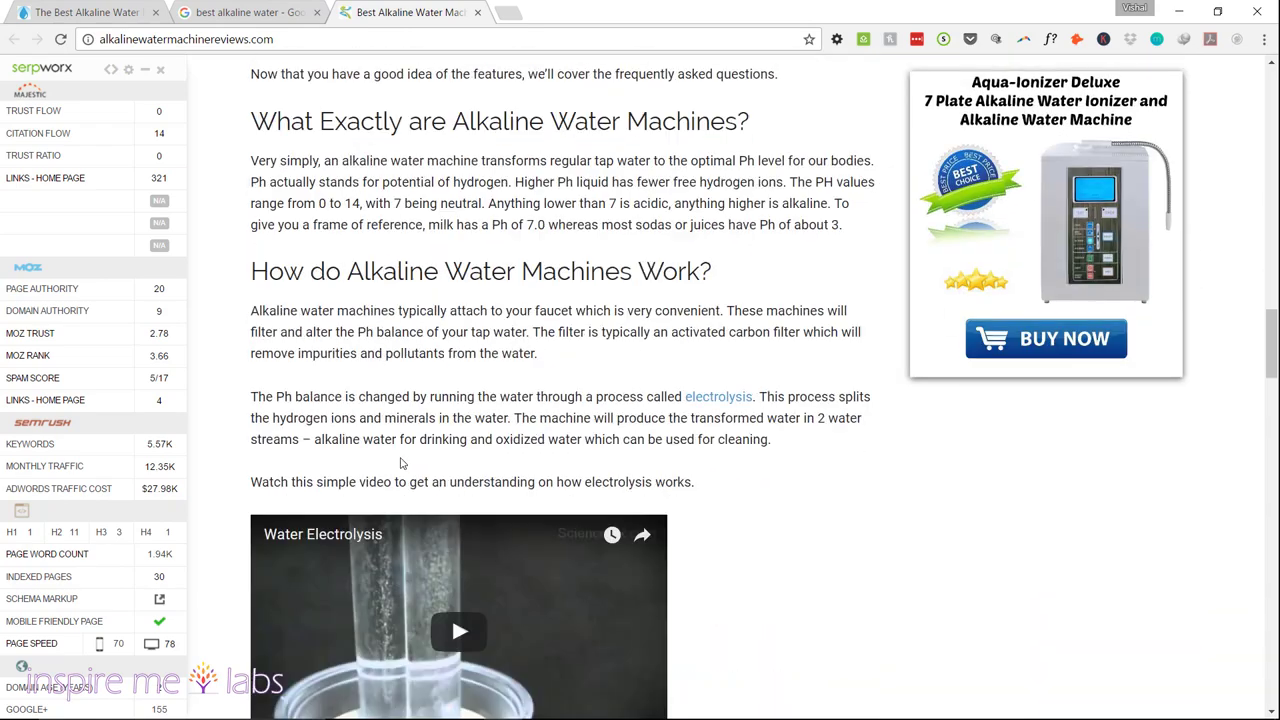
- Examine the competitor's price variation, machine type and benefits sections with their links, down to the footer, and check the page word count
scroll(400, 462, "down", 8)
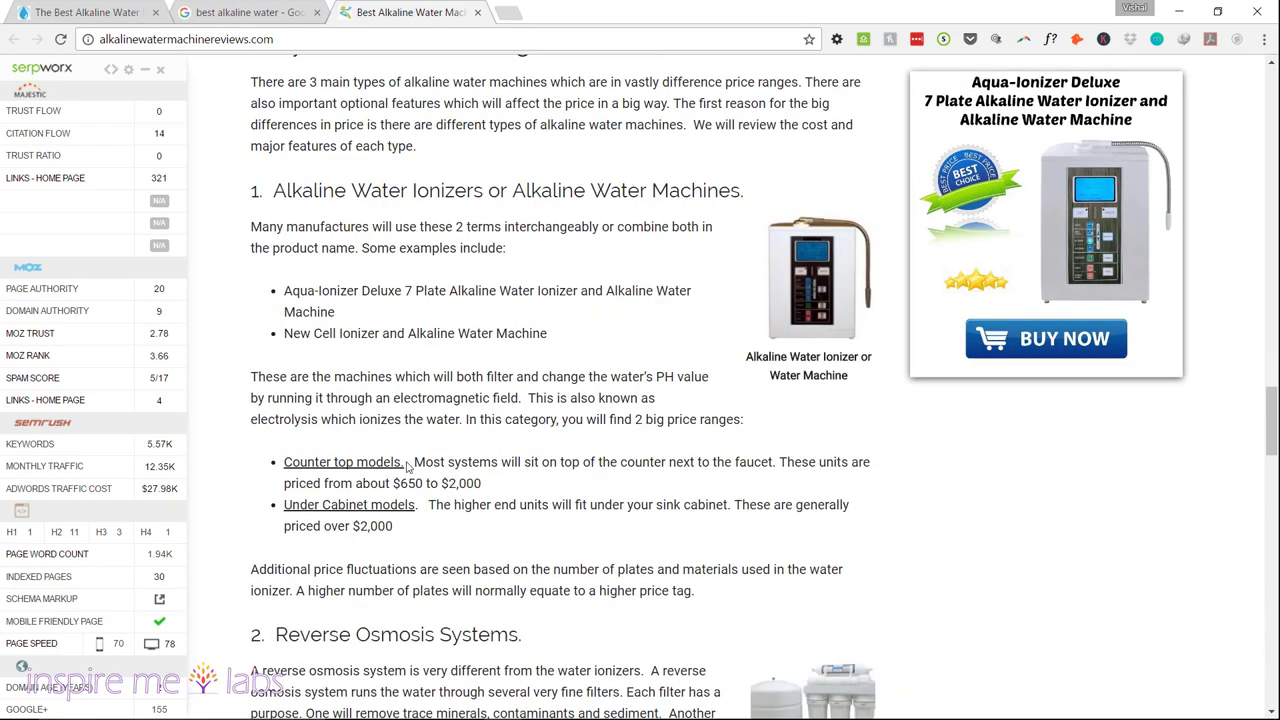
scroll(650, 466, "down", 5)
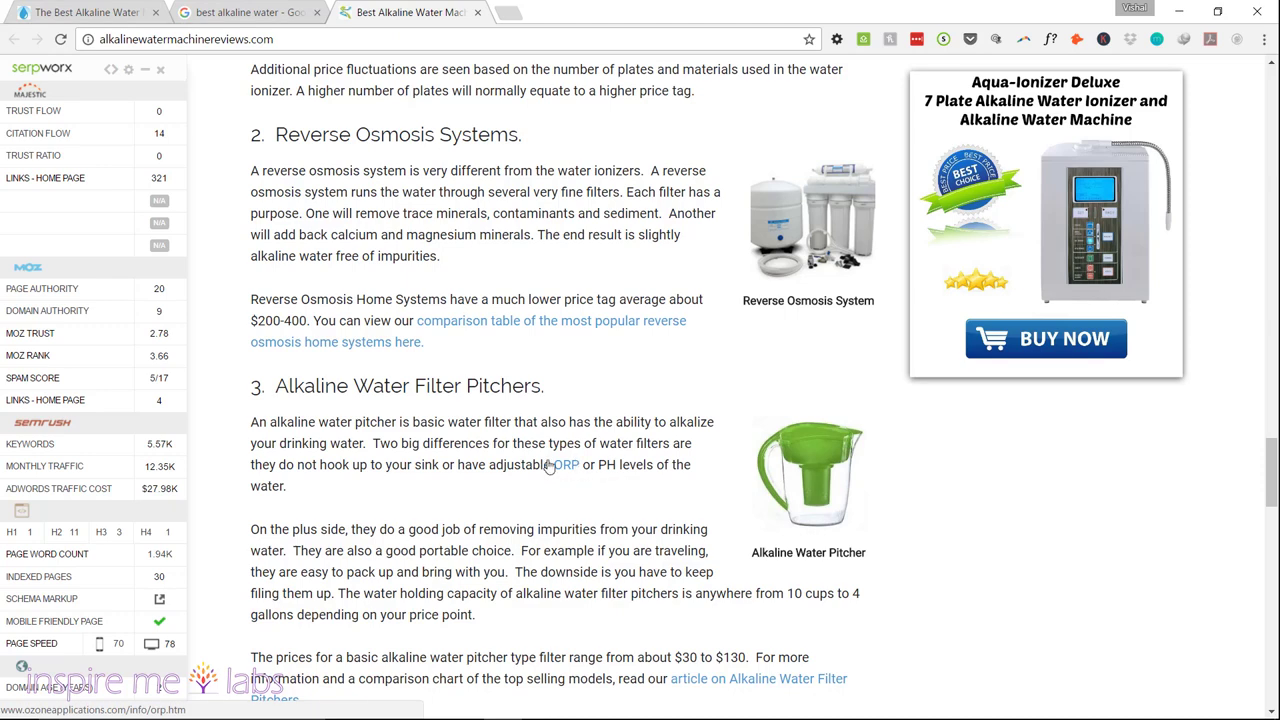
scroll(549, 467, "down", 3)
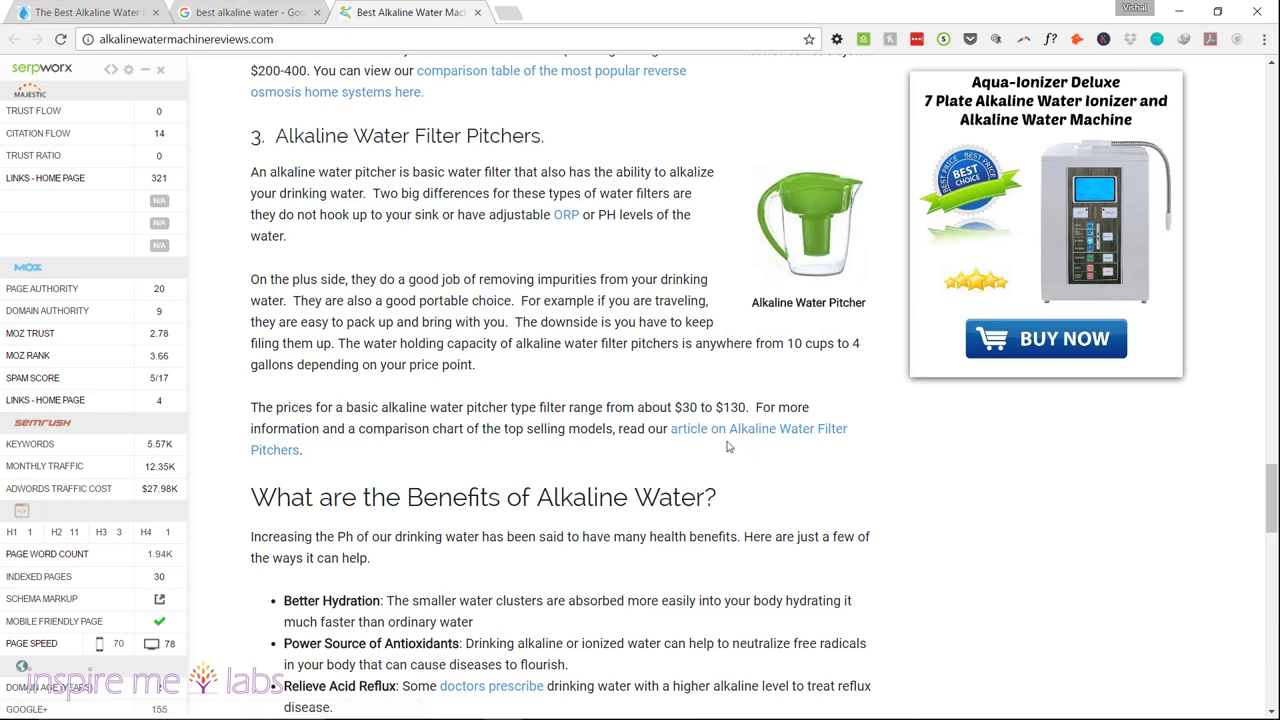
scroll(700, 470, "down", 3)
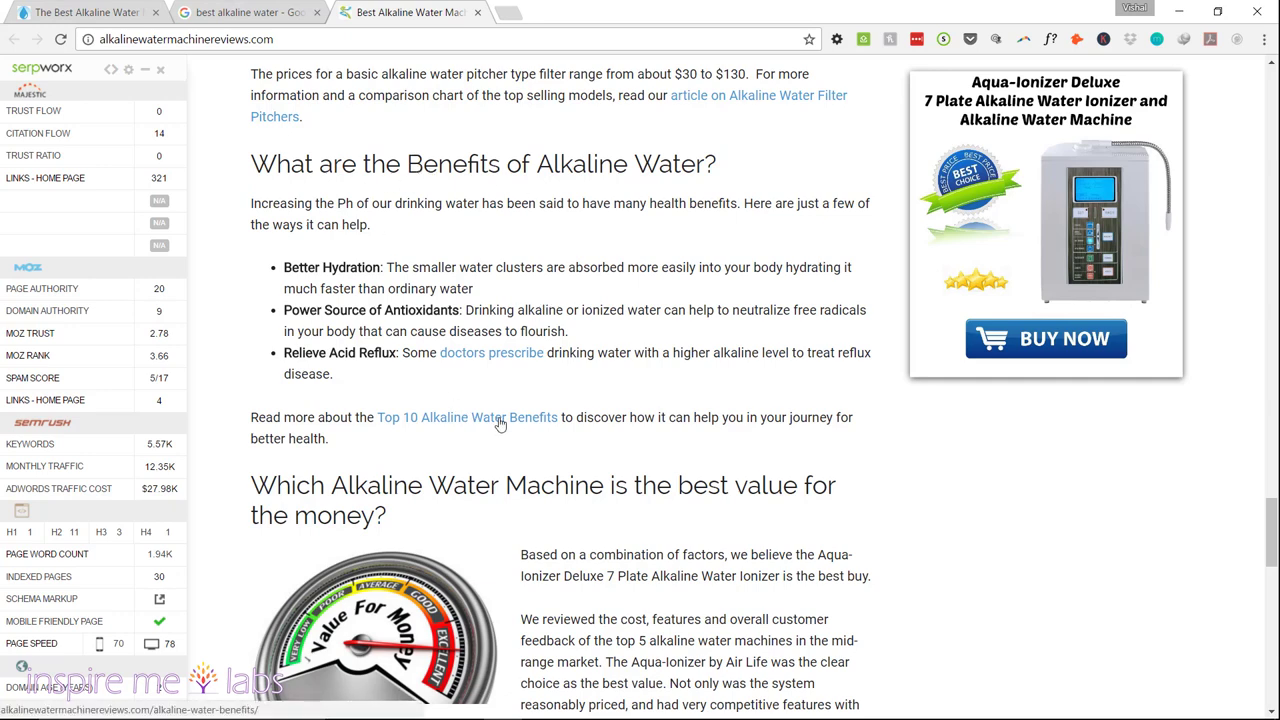
scroll(450, 400, "up", 6)
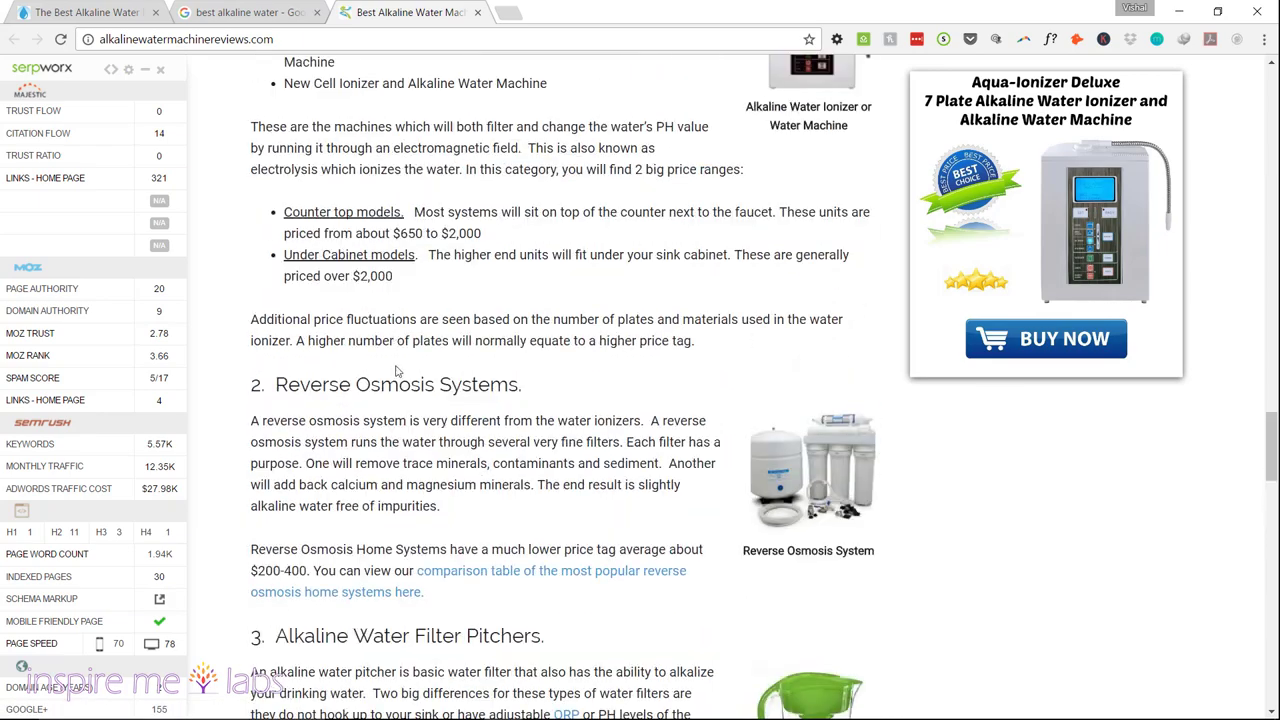
left_click(1275, 172)
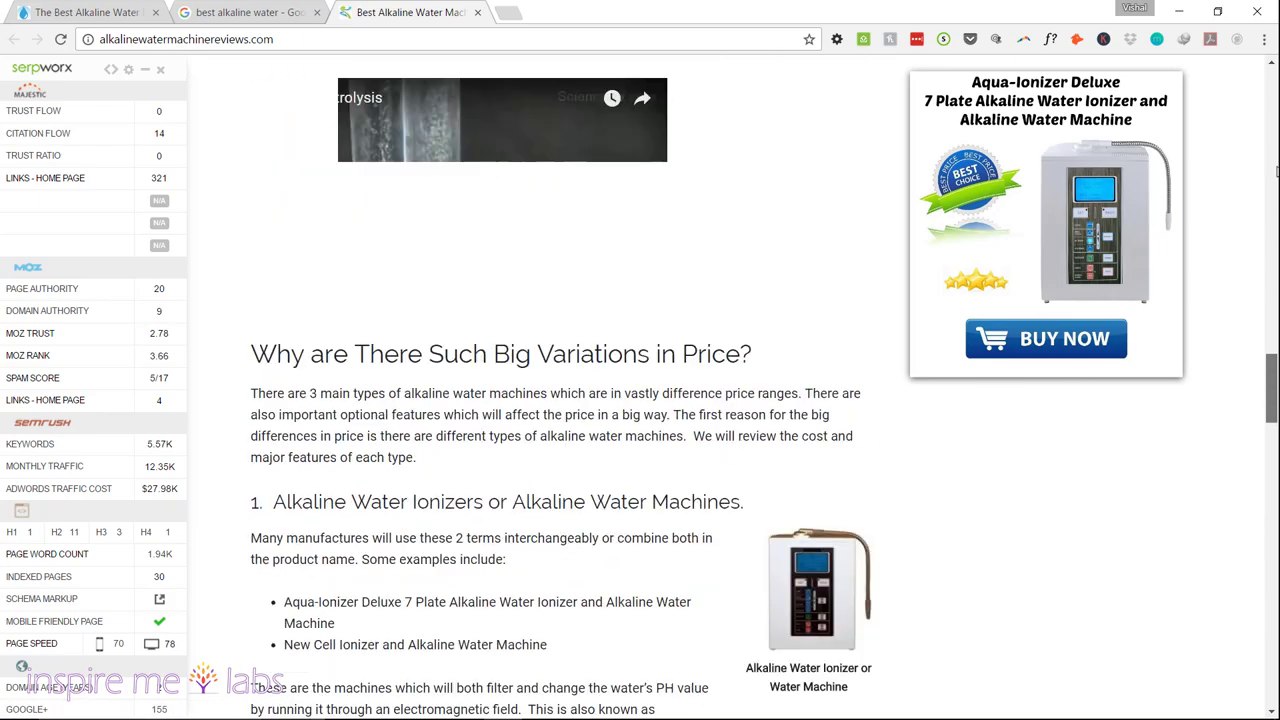
left_click_drag(1275, 172, 1272, 672)
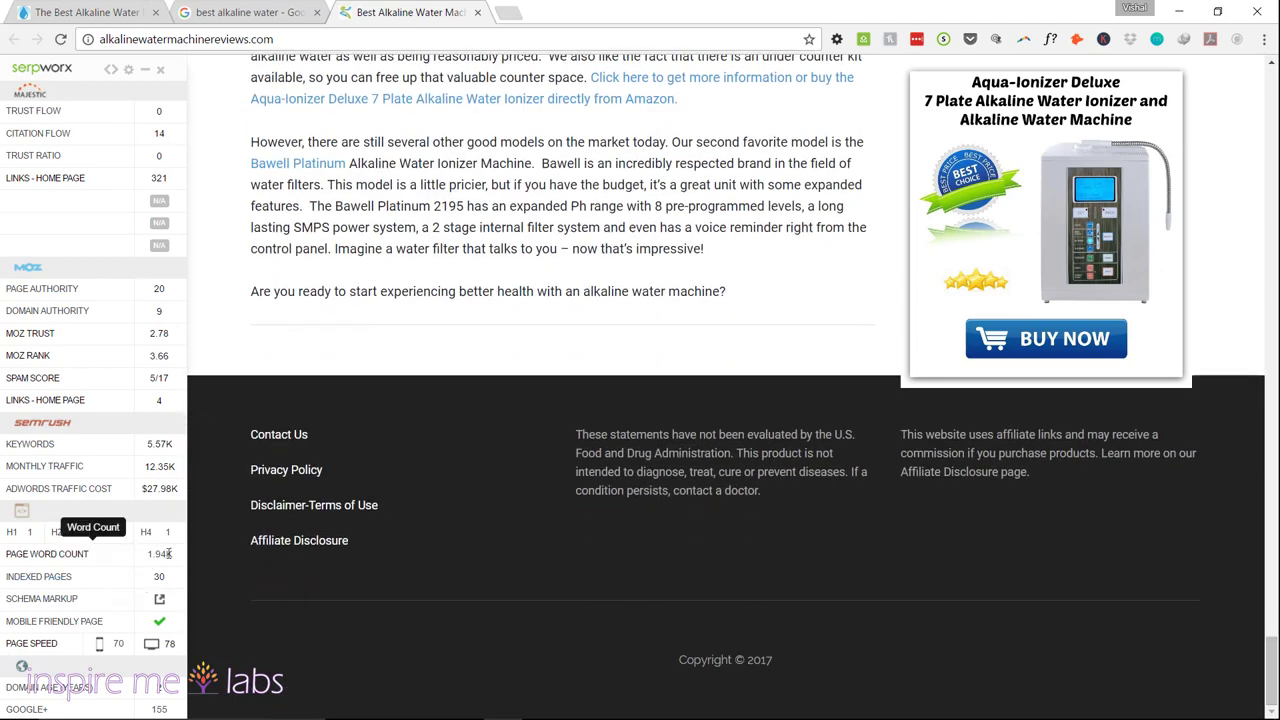
- Review the competitor's Final Recommendation and customer review sections, and return to the beginning of the page
scroll(420, 335, "up", 3)
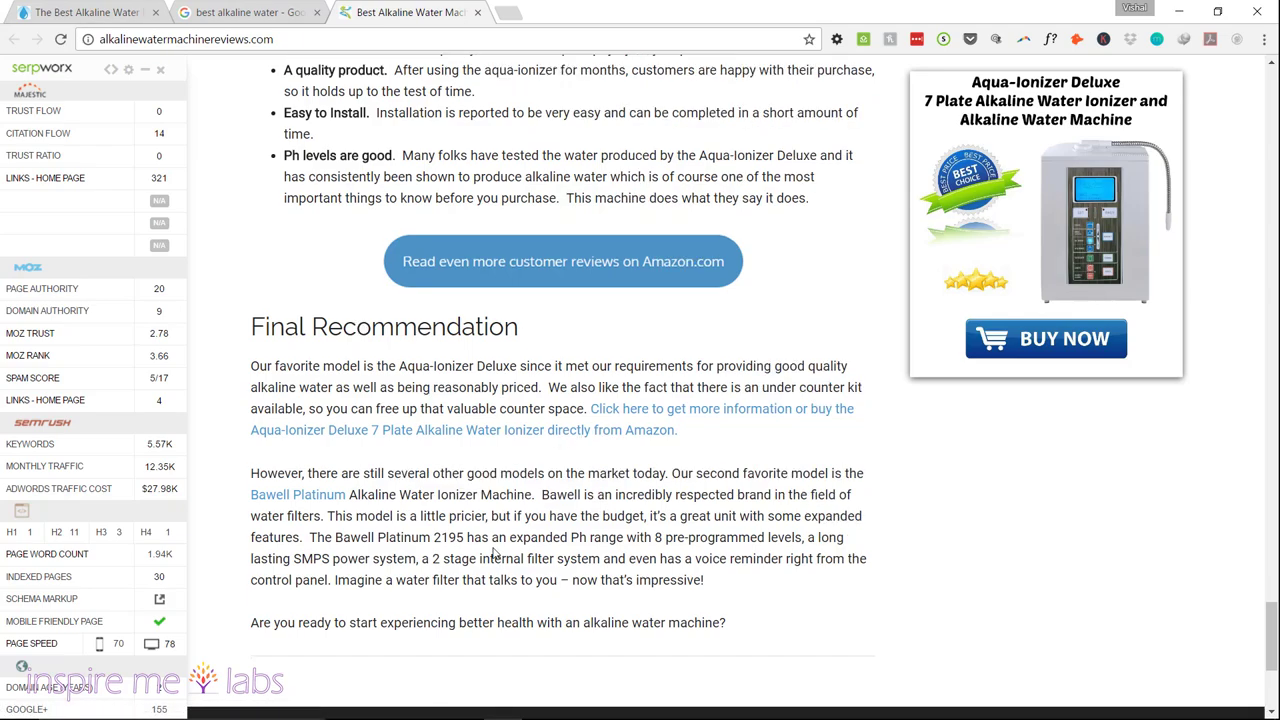
scroll(492, 551, "down", 4)
scroll(492, 545, "up", 15)
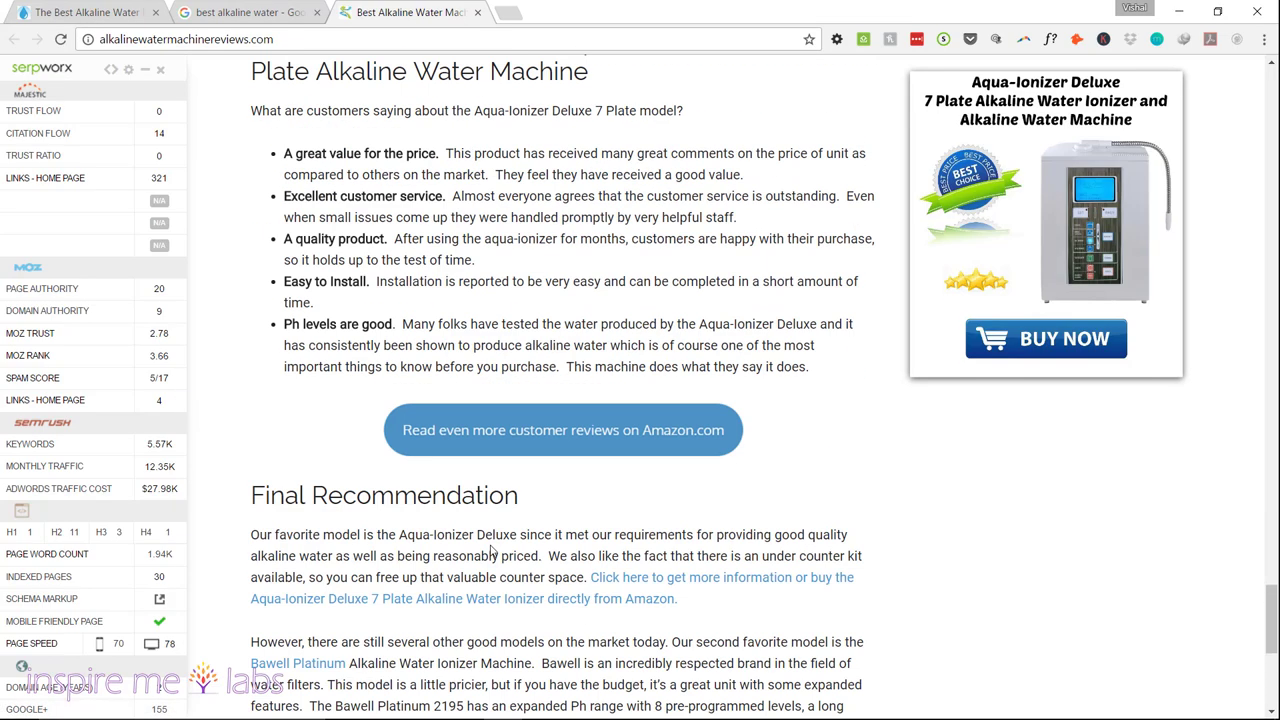
scroll(489, 543, "up", 15)
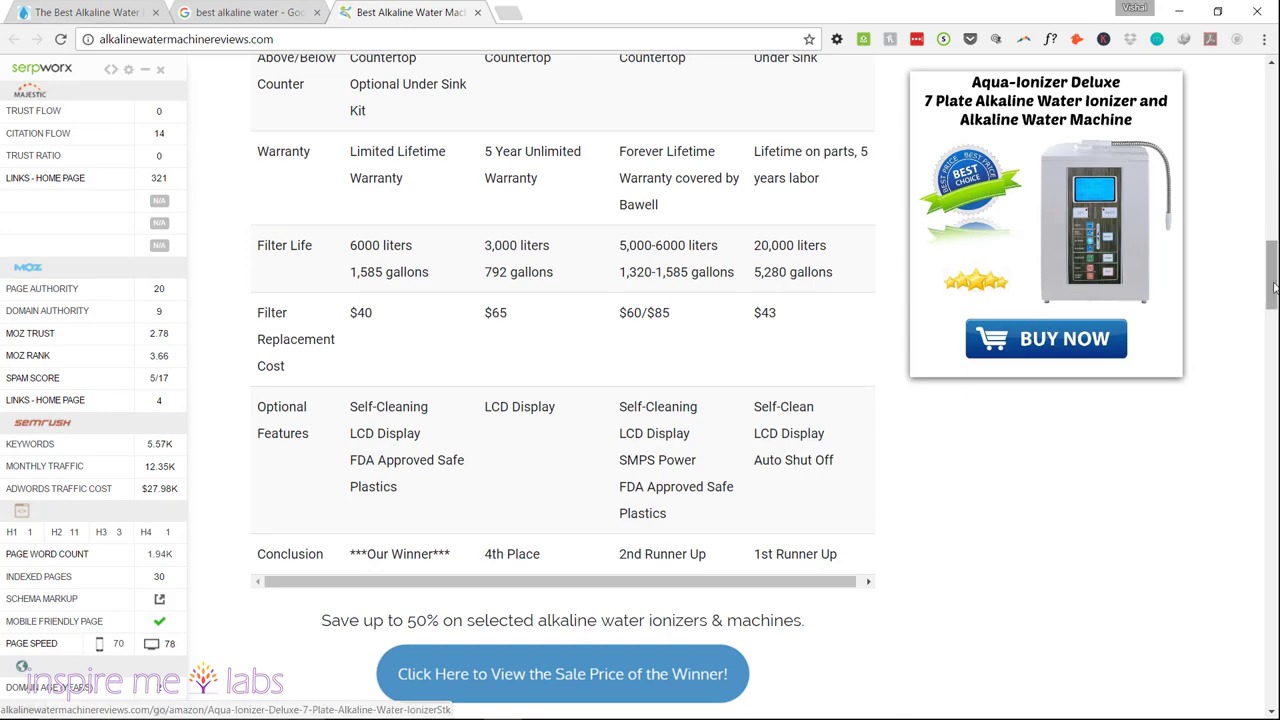
left_click_drag(1272, 270, 1268, 110)
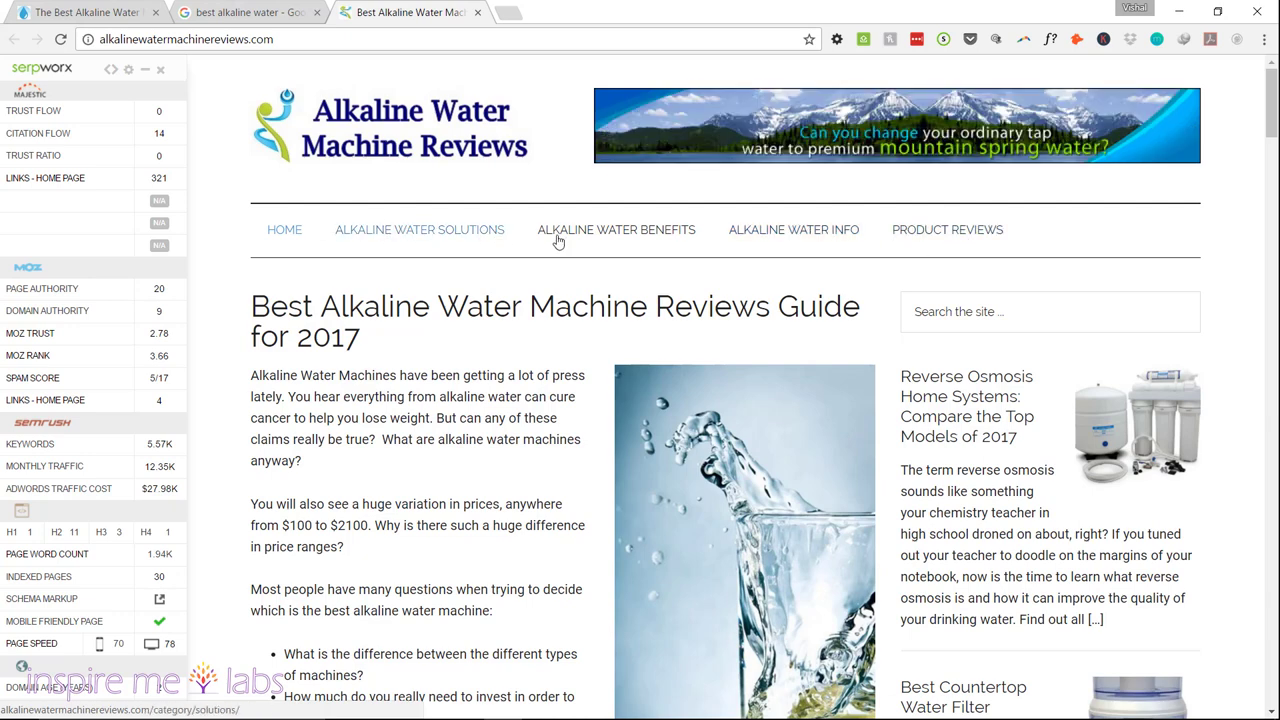
- Check the competitor's site navigation and introduction, and open the Alkaline Water Solutions category
scroll(233, 360, "down", 1)
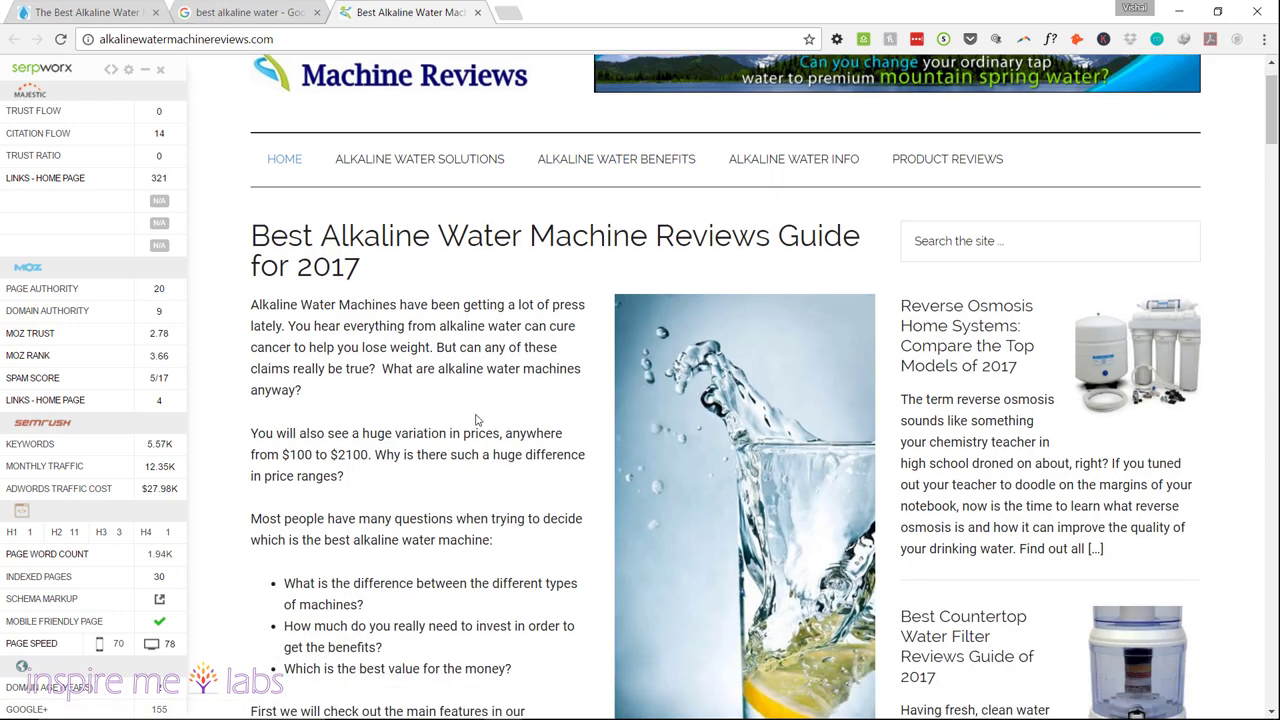
scroll(233, 360, "up", 1)
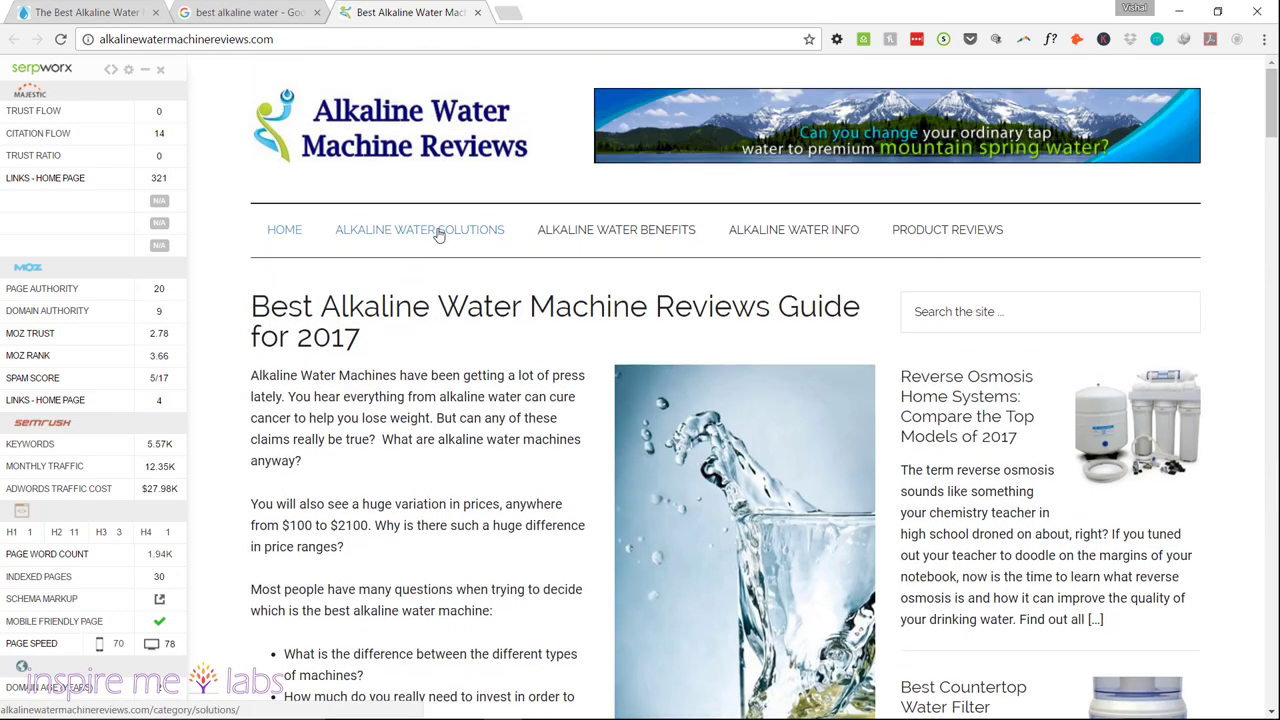
scroll(360, 517, "down", 3)
scroll(360, 517, "down", 5)
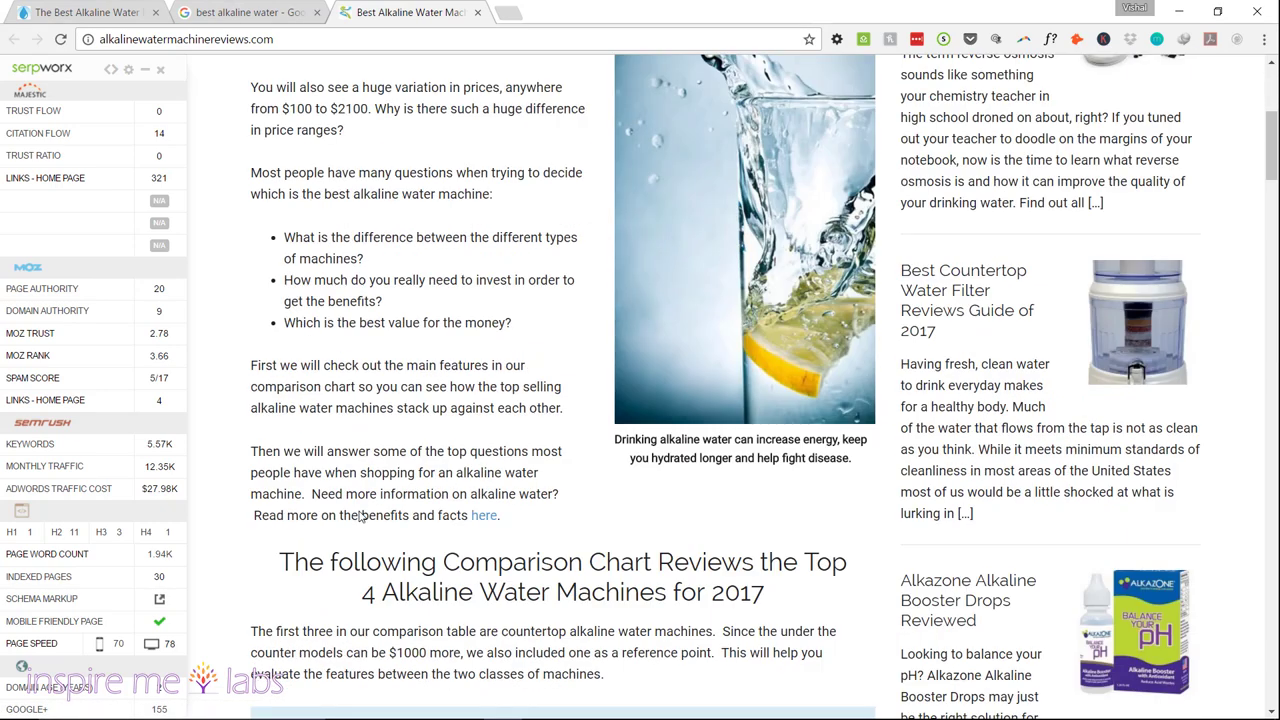
scroll(360, 517, "up", 8)
left_click(407, 225)
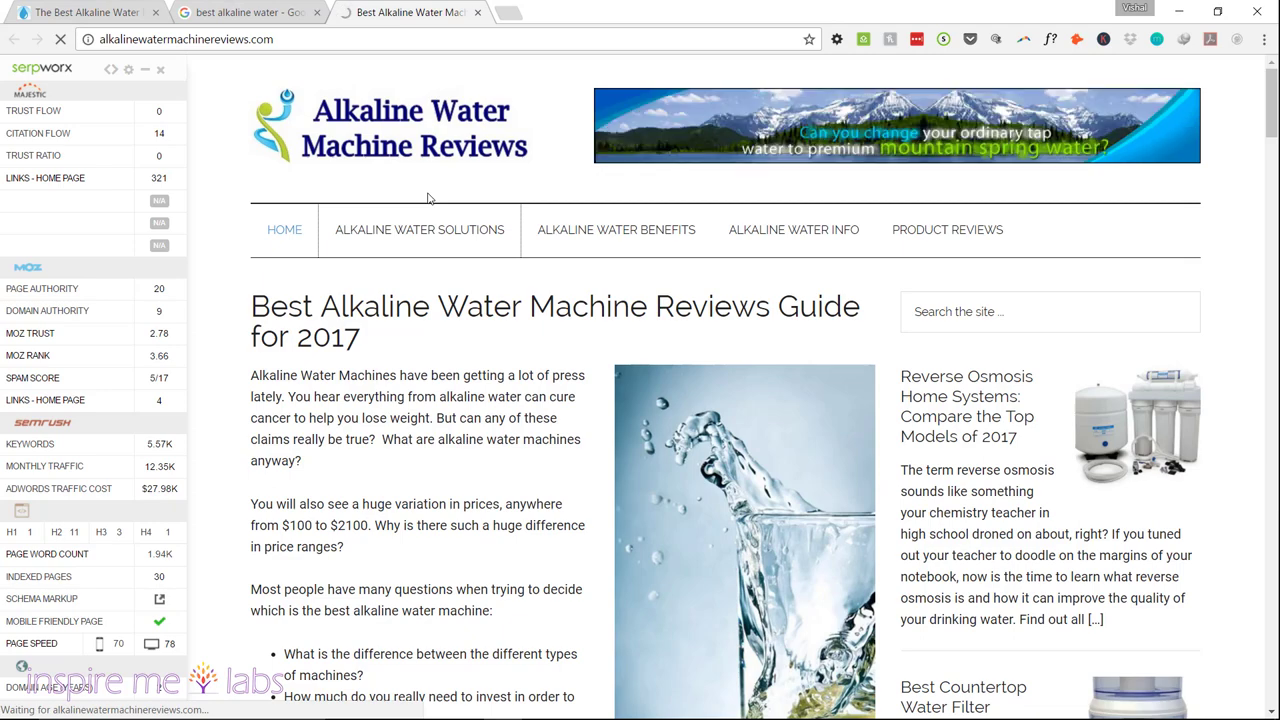
- Compare the "All About Alkaline Water" content on thebestalkalinewatermachines.com with the competitor's Alkaline Water Solutions category page
left_click(88, 14)
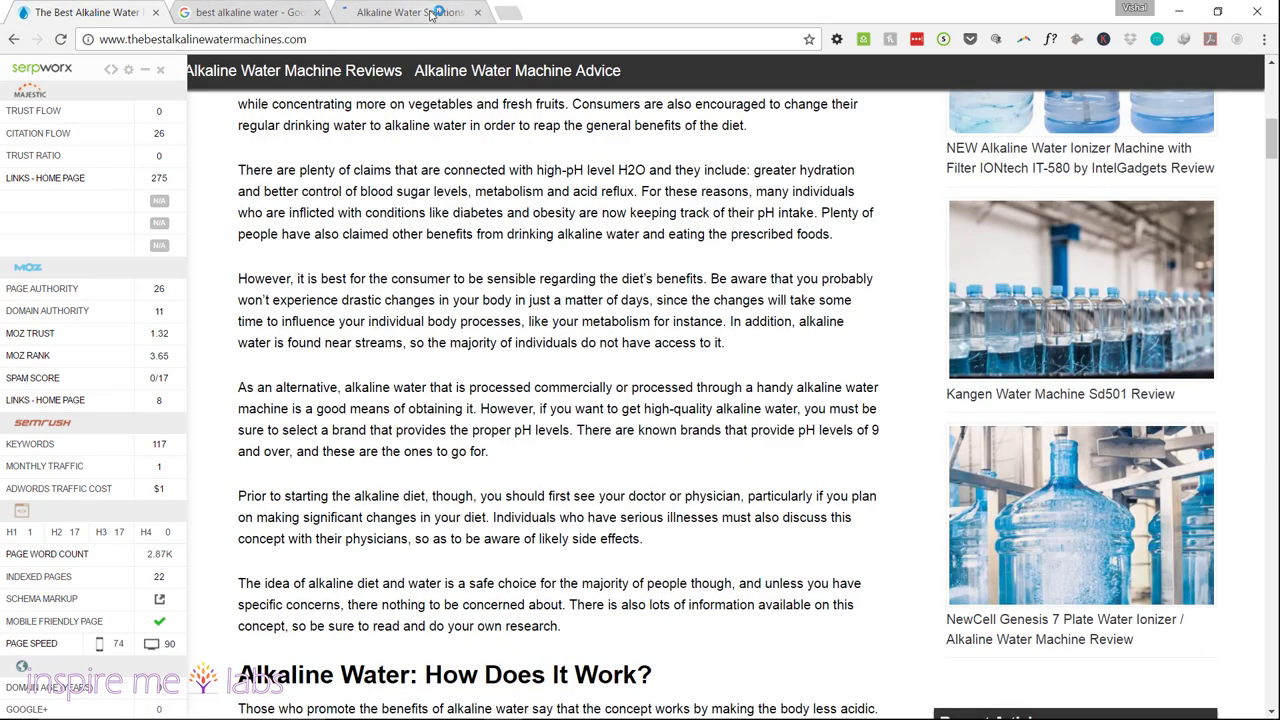
left_click(410, 14)
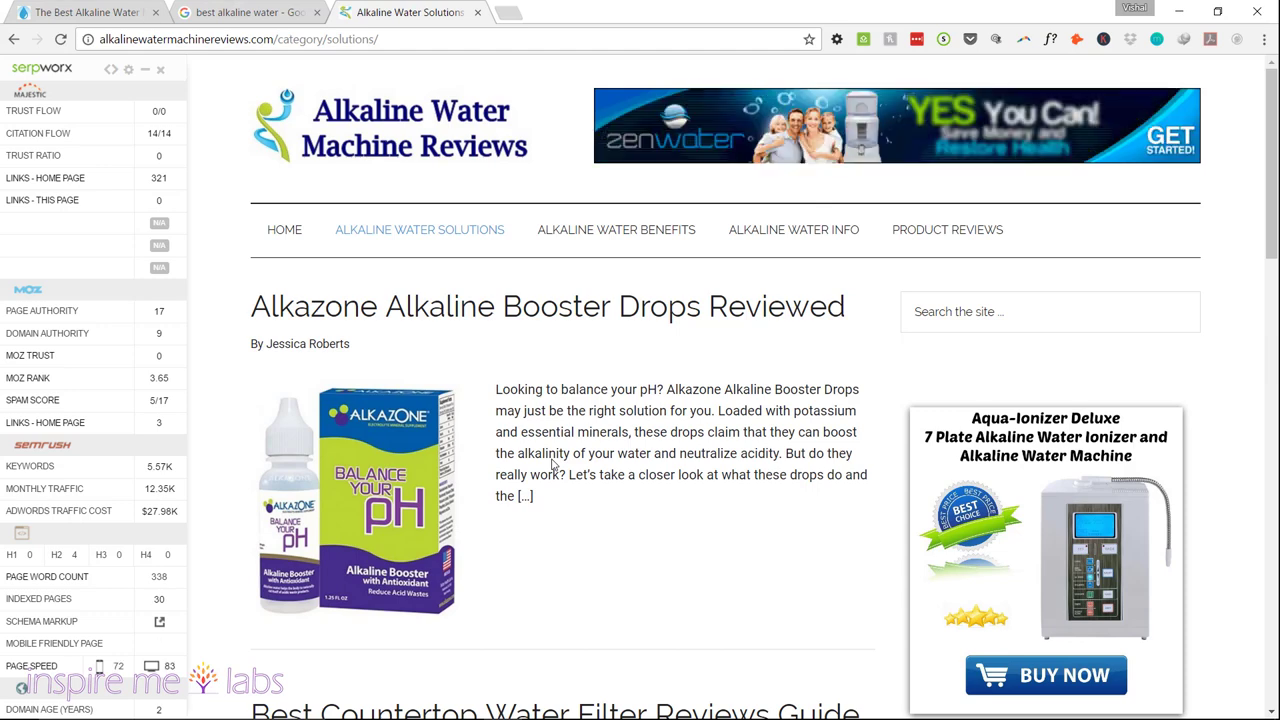
left_click(104, 16)
scroll(425, 405, "up", 5)
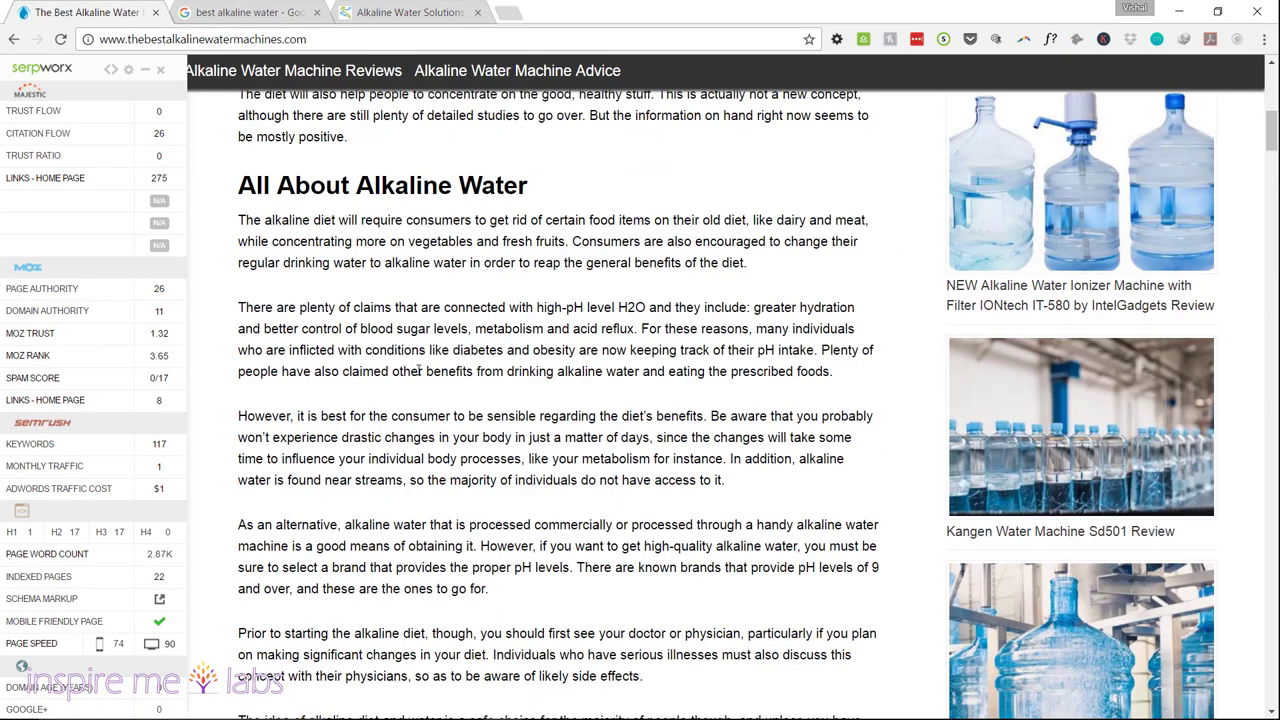
left_click(410, 12)
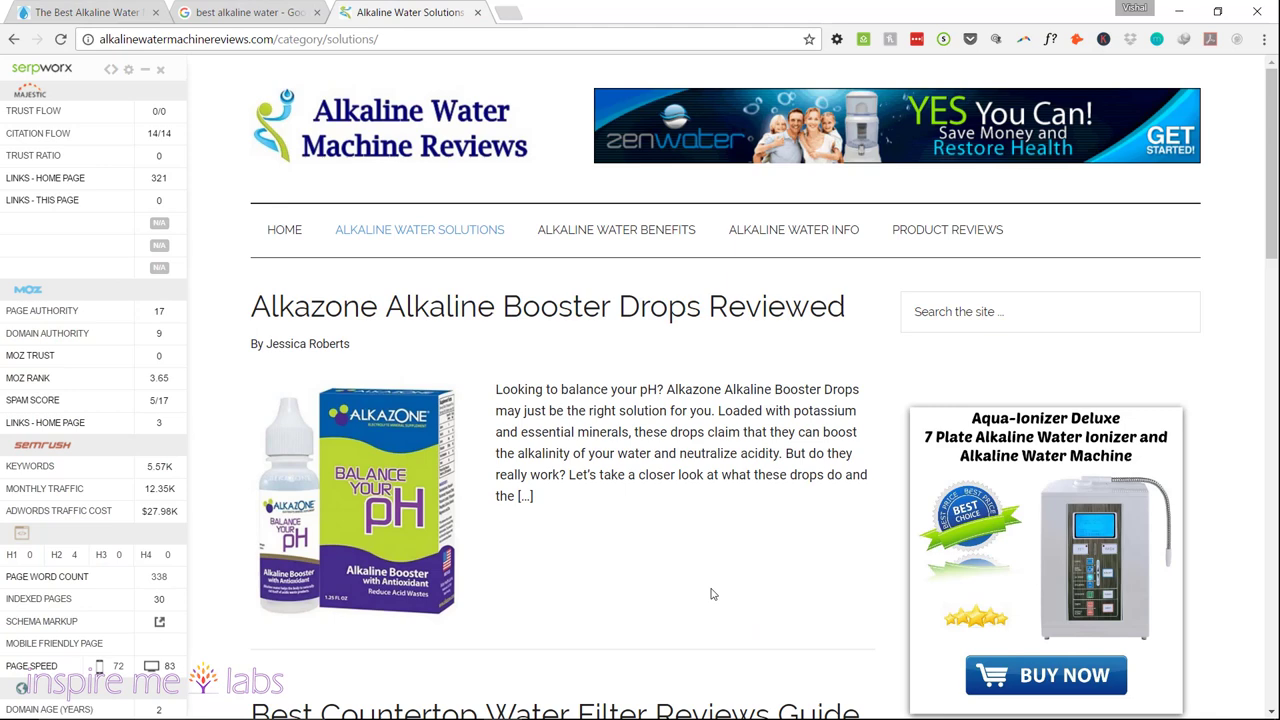
- Review the article titles and excerpts on the Alkaline Water Solutions category page, from countertop filters to water pitchers
scroll(712, 520, "down", 3)
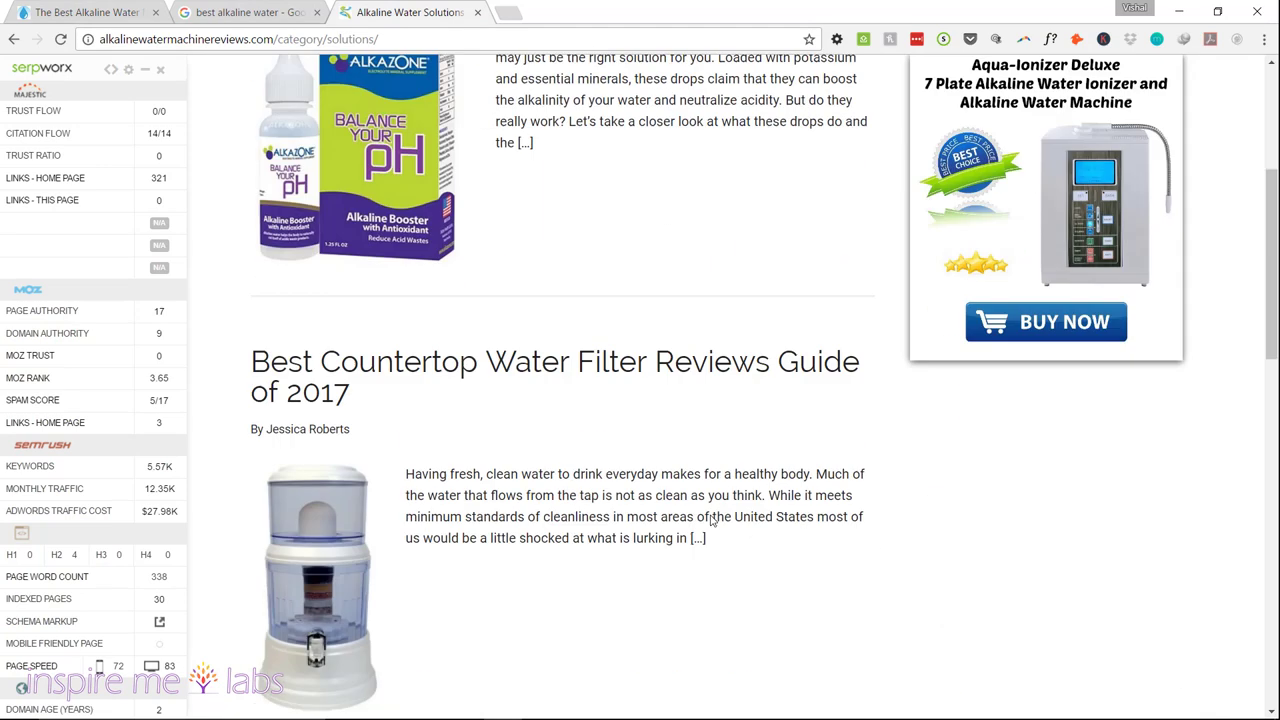
scroll(712, 520, "down", 1)
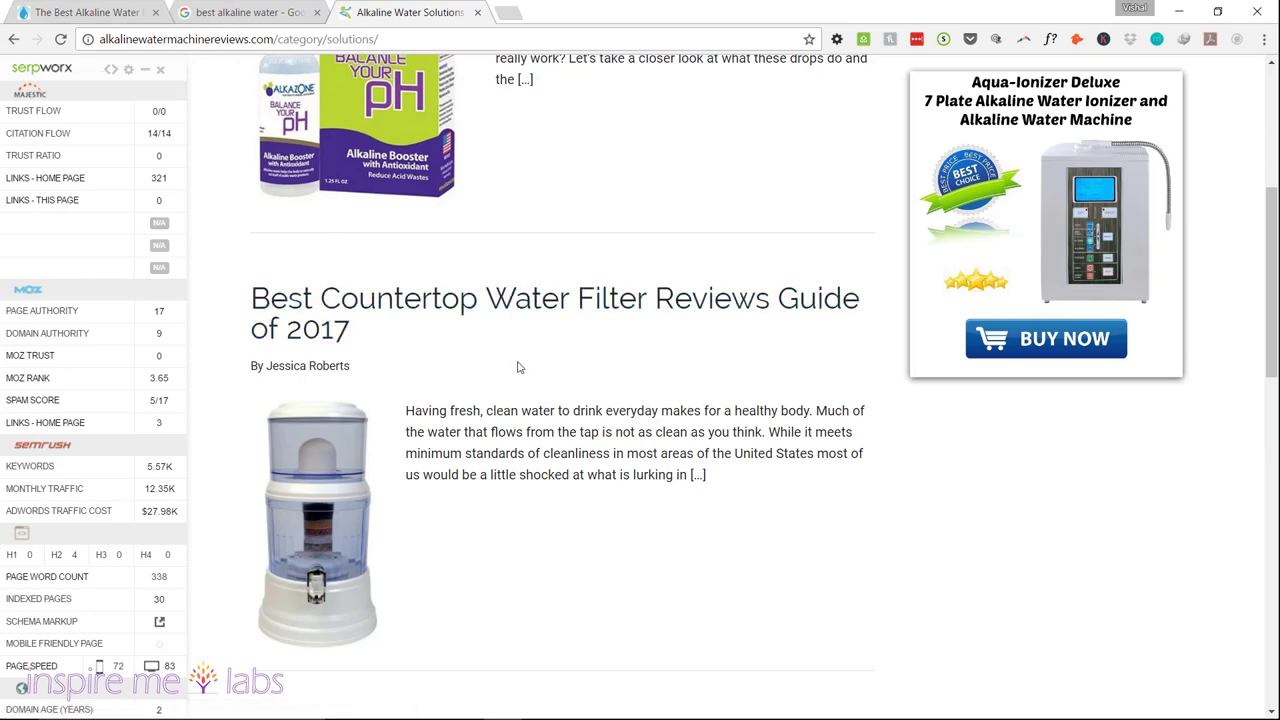
scroll(517, 367, "down", 5)
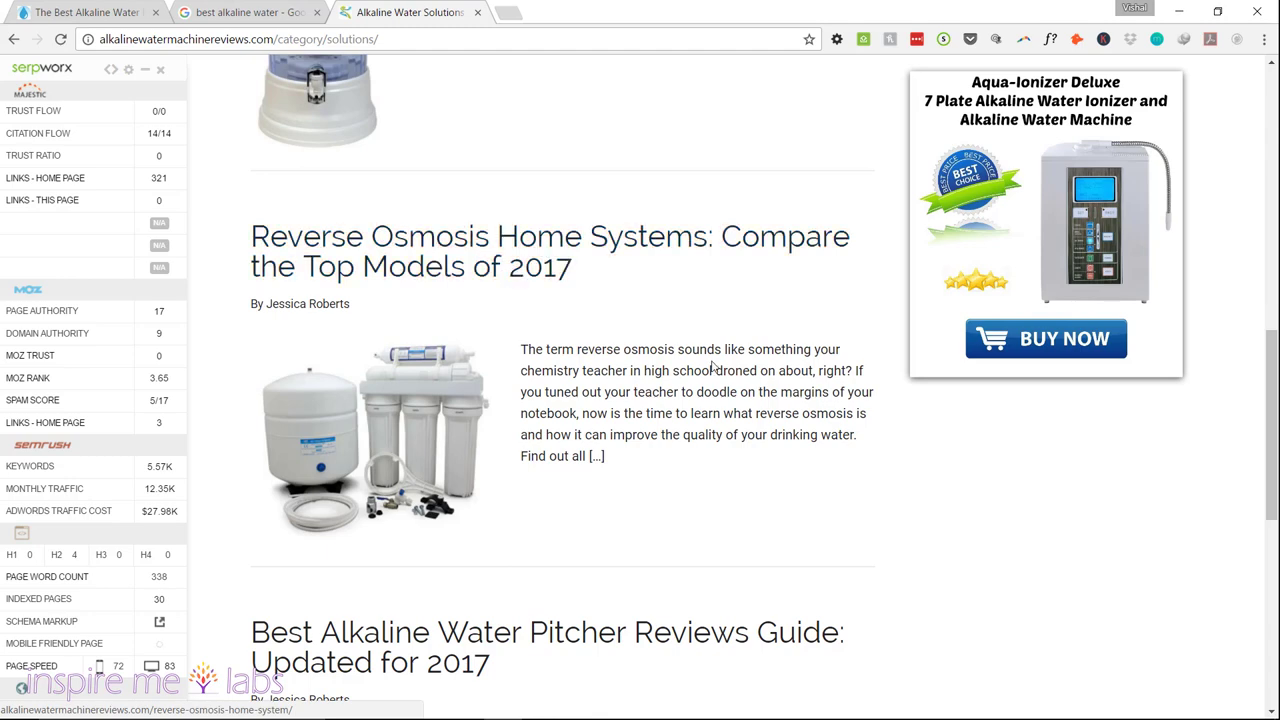
scroll(520, 280, "down", 3)
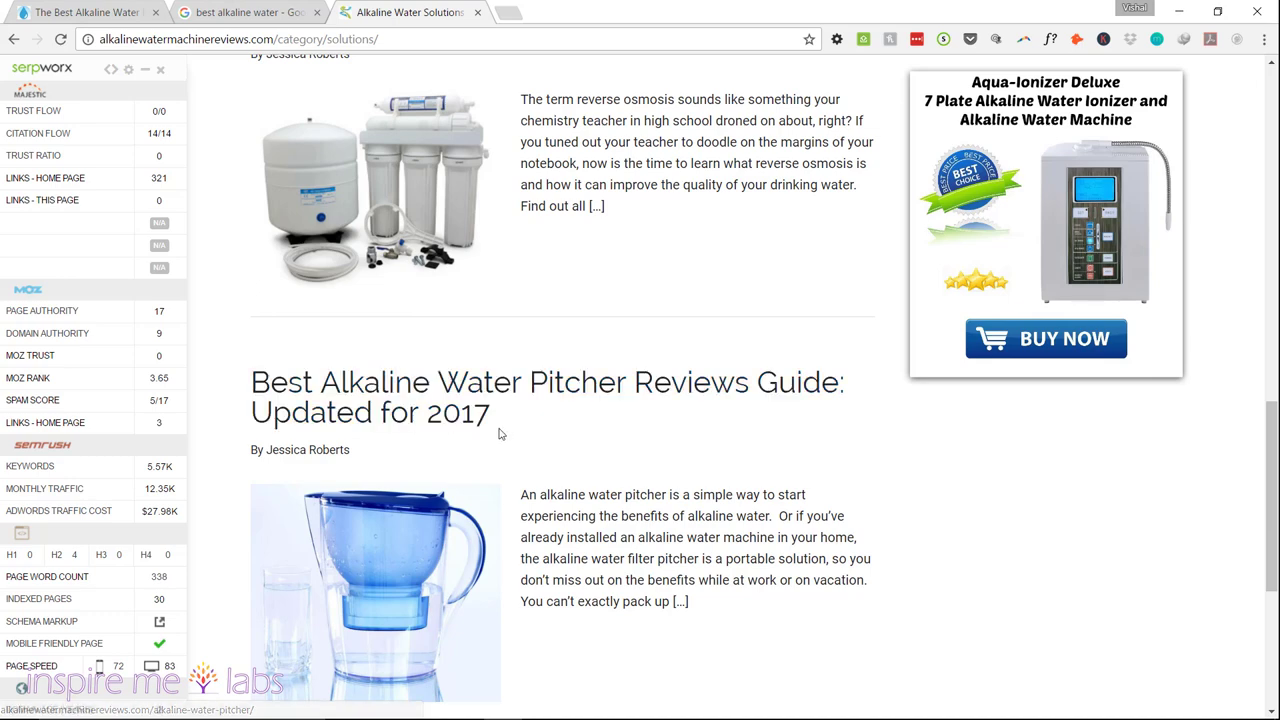
scroll(520, 438, "down", 4)
scroll(530, 441, "up", 10)
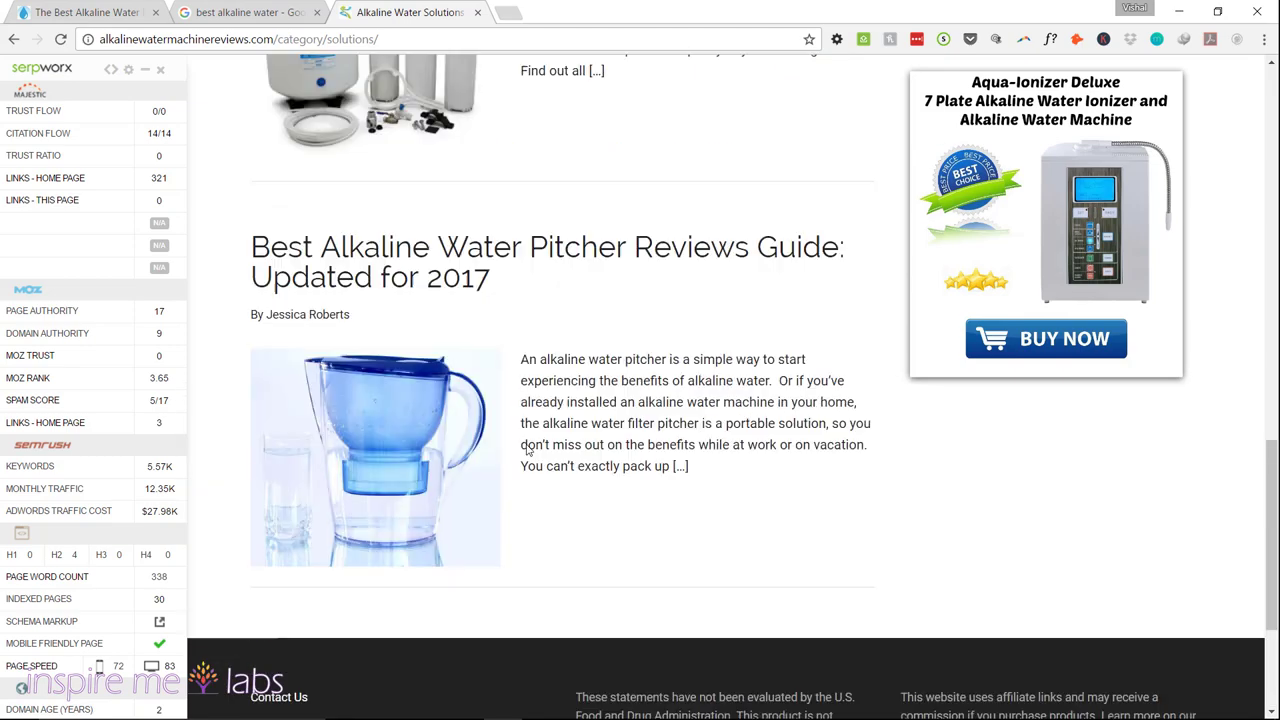
scroll(525, 450, "up", 4)
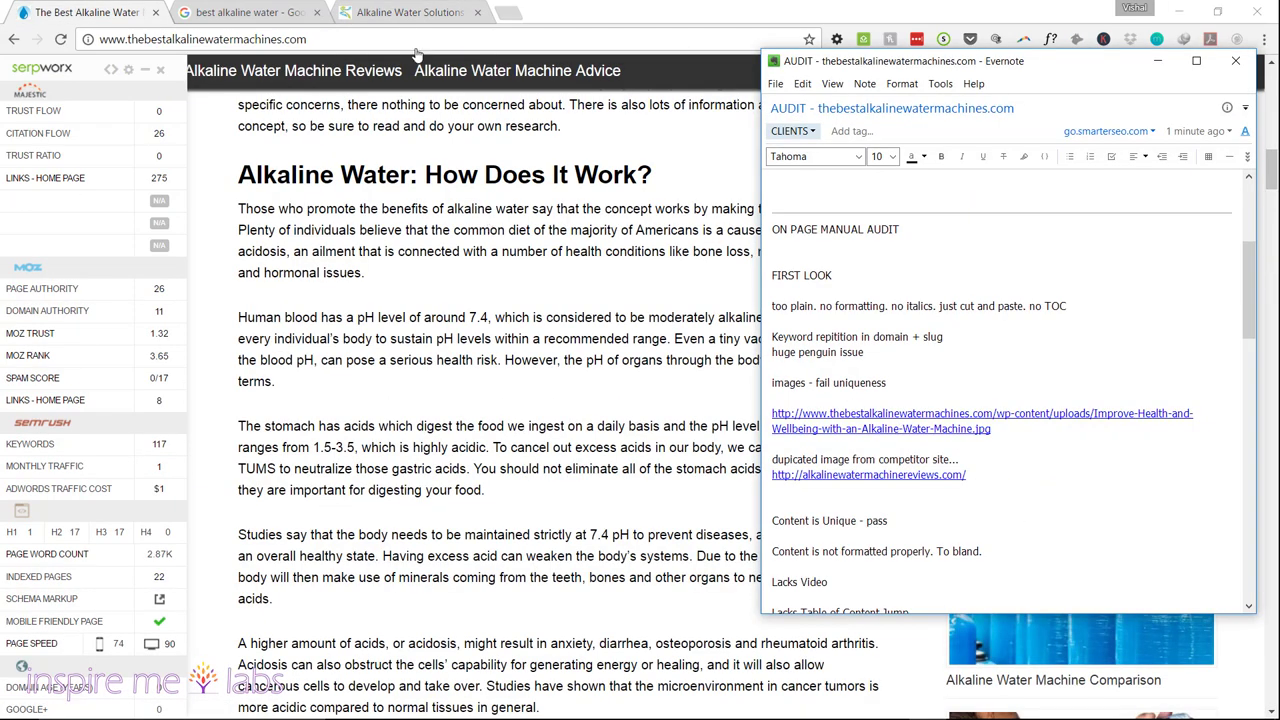
- Bring up the Evernote audit note beside thebestalkalinewatermachines.com and recheck the home page's header, main image and opening text
left_click(815, 322)
scroll(472, 345, "up", 10)
scroll(472, 345, "up", 3)
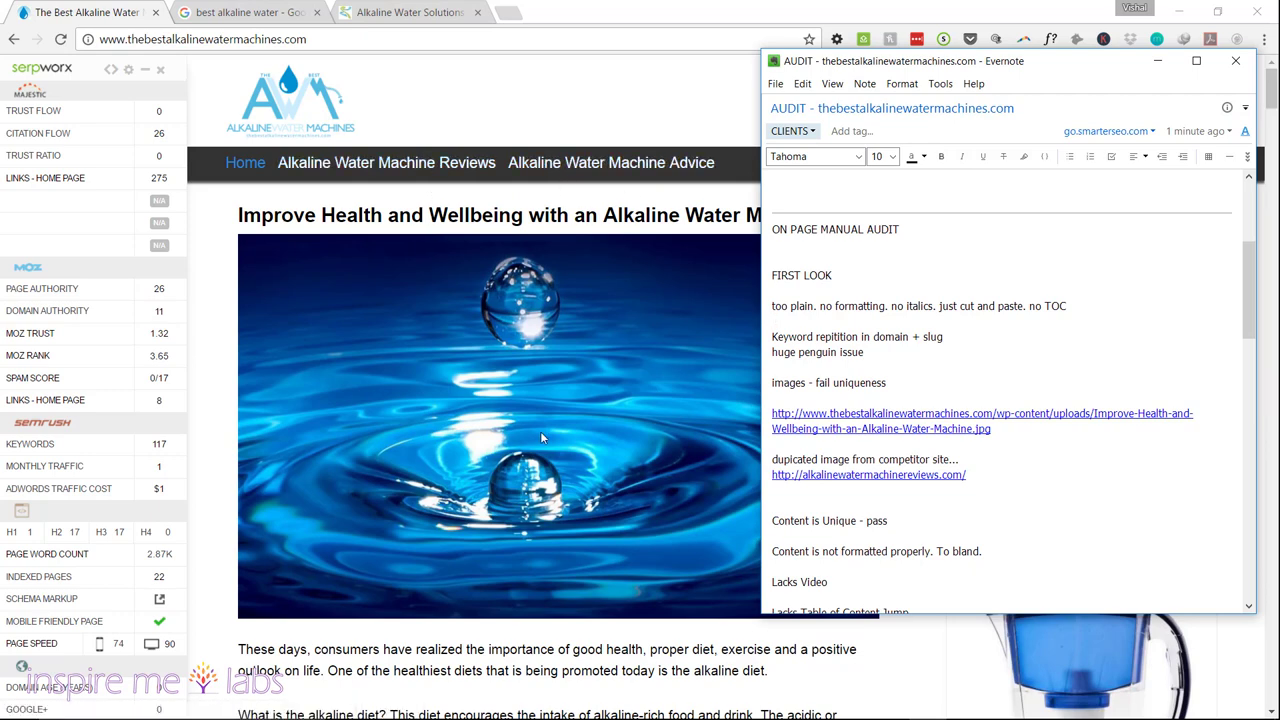
scroll(560, 448, "down", 5)
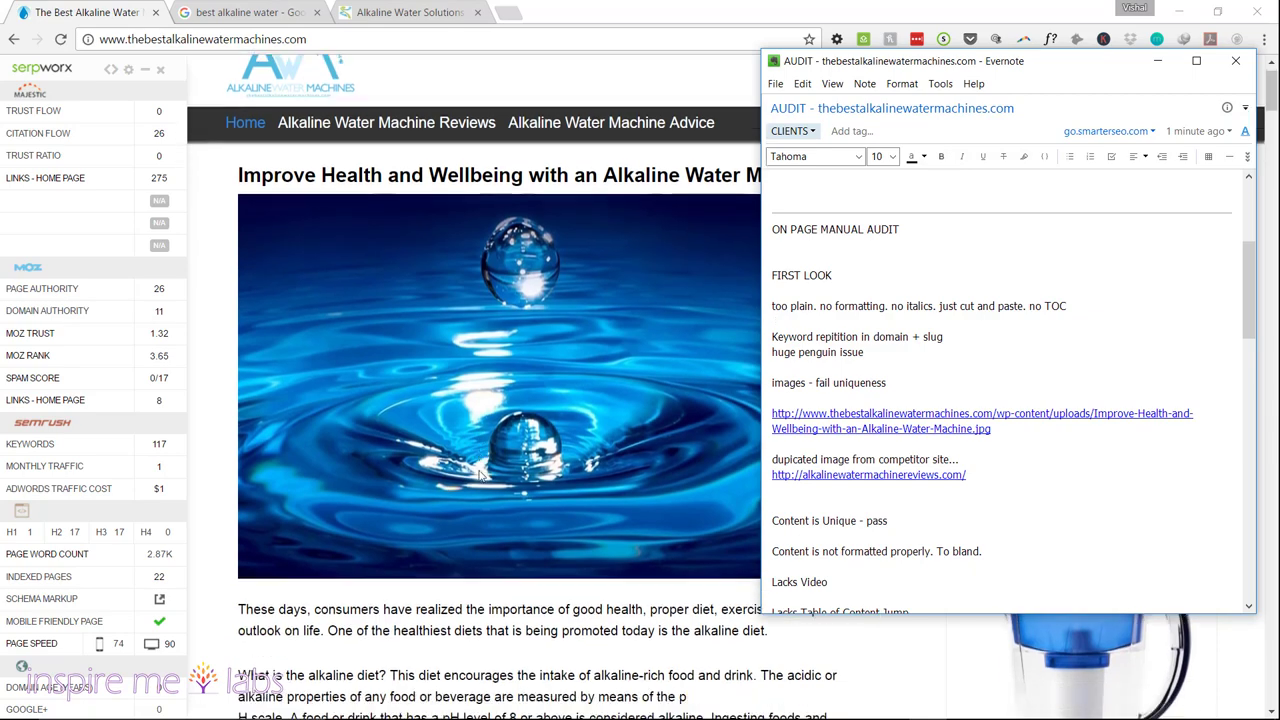
- Recheck the home page's header and navigation, and review the audit note's findings on images and content uniqueness
scroll(426, 264, "up", 5)
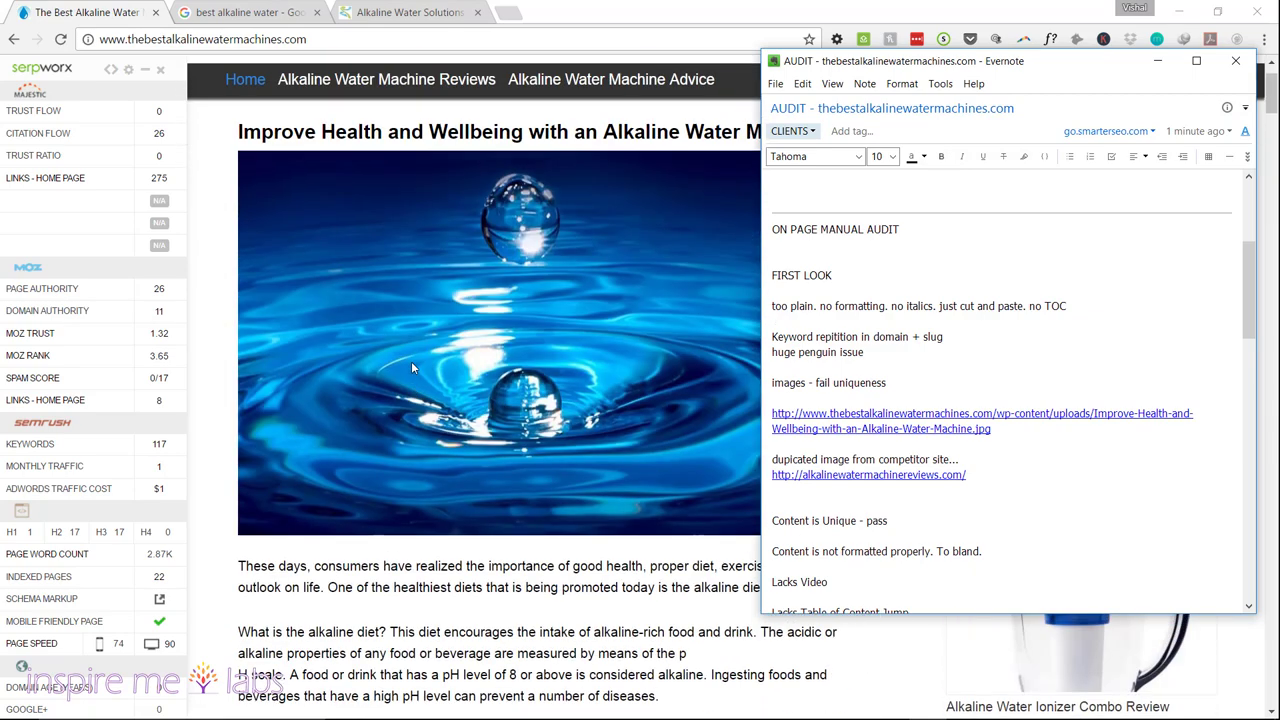
scroll(415, 390, "up", 1)
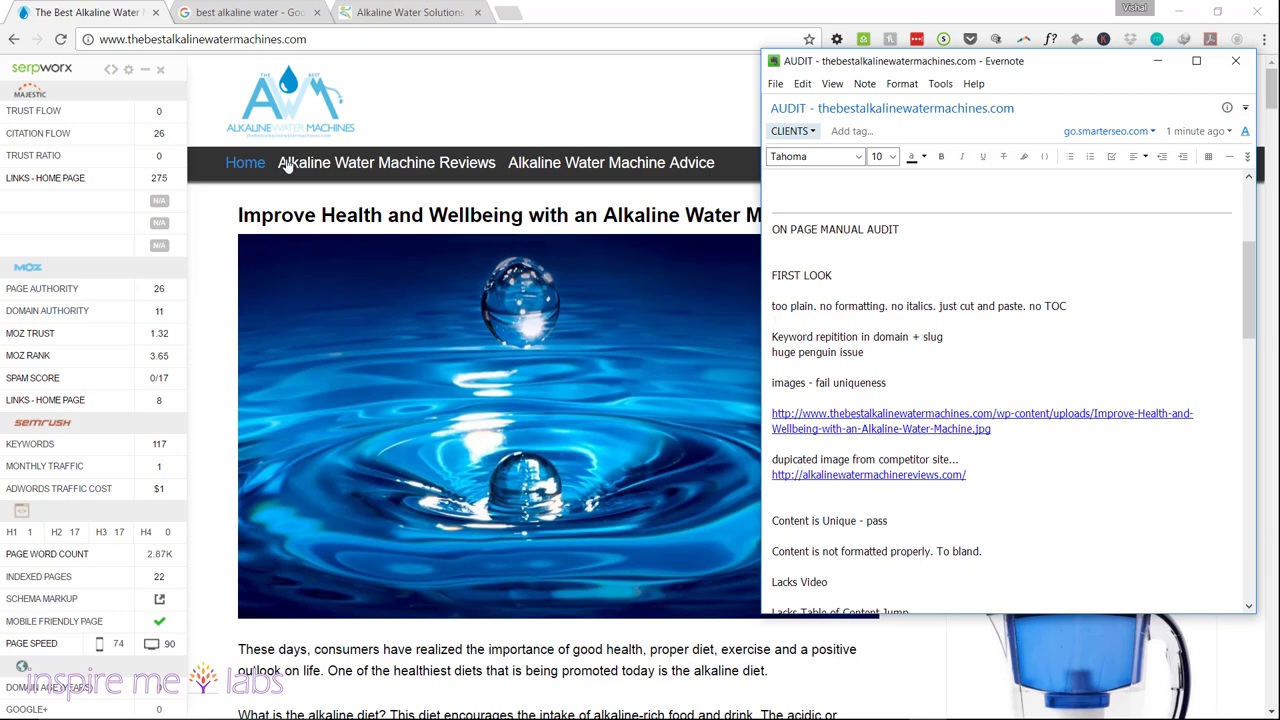
left_click(862, 372)
scroll(1000, 450, "down", 3)
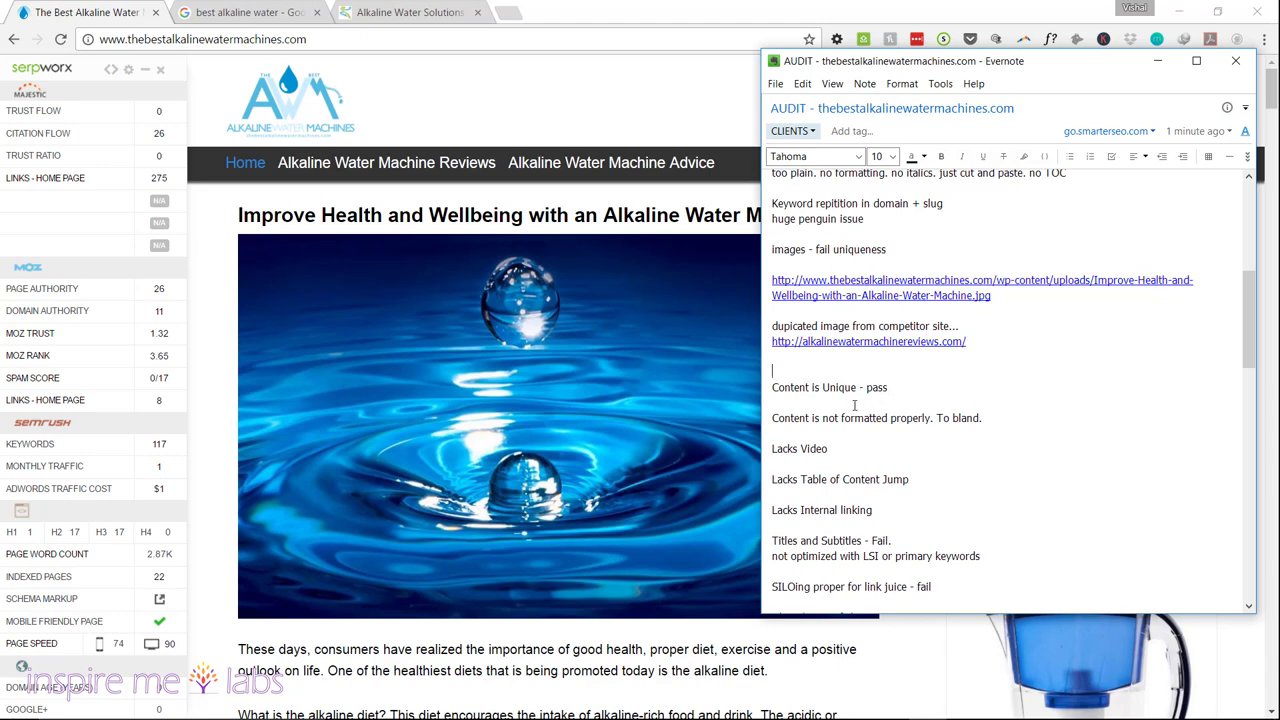
scroll(413, 562, "down", 2)
- Copy the home page's opening passage from "These days, consumers have realized" through "being promoted today"
left_click(413, 562)
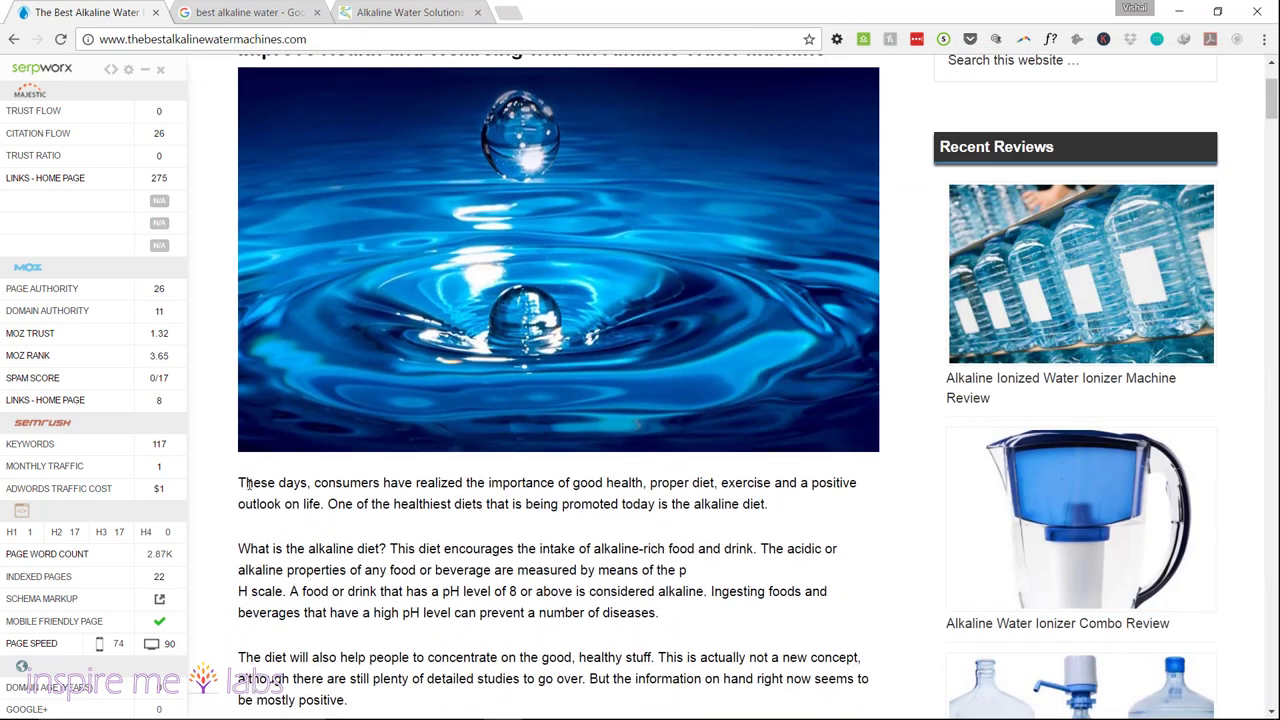
left_click_drag(244, 484, 787, 507)
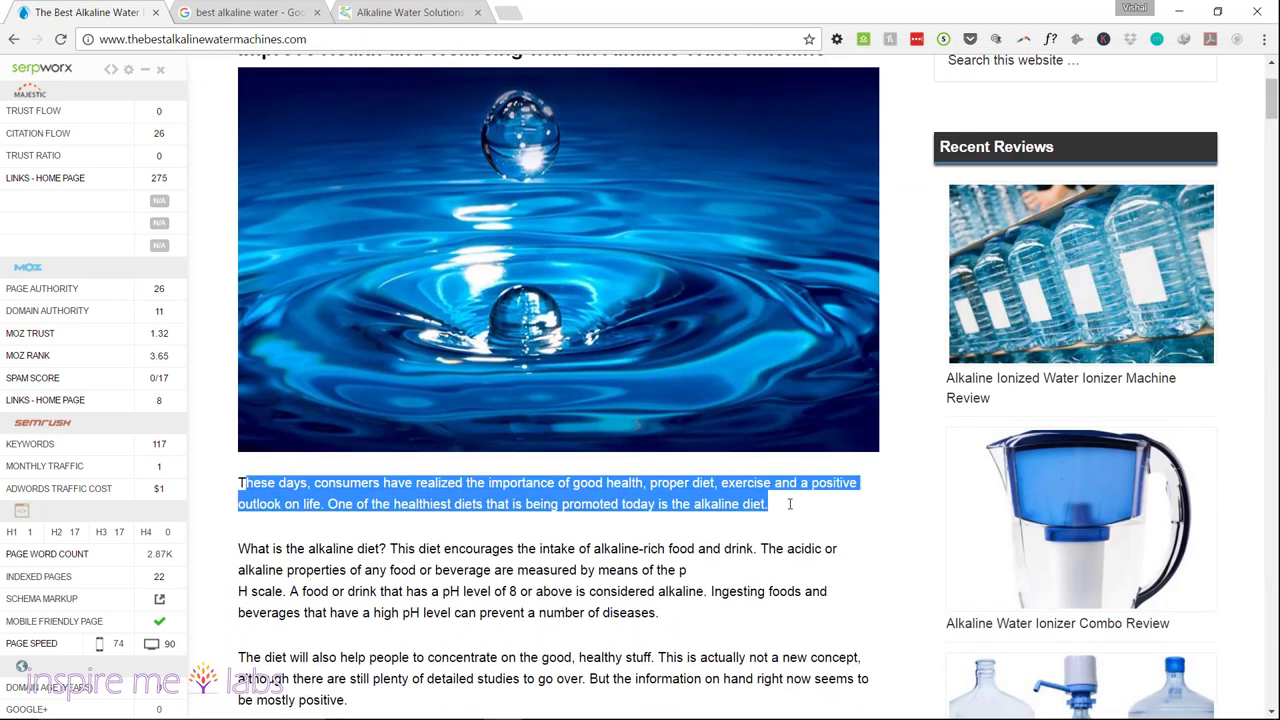
left_click(310, 483)
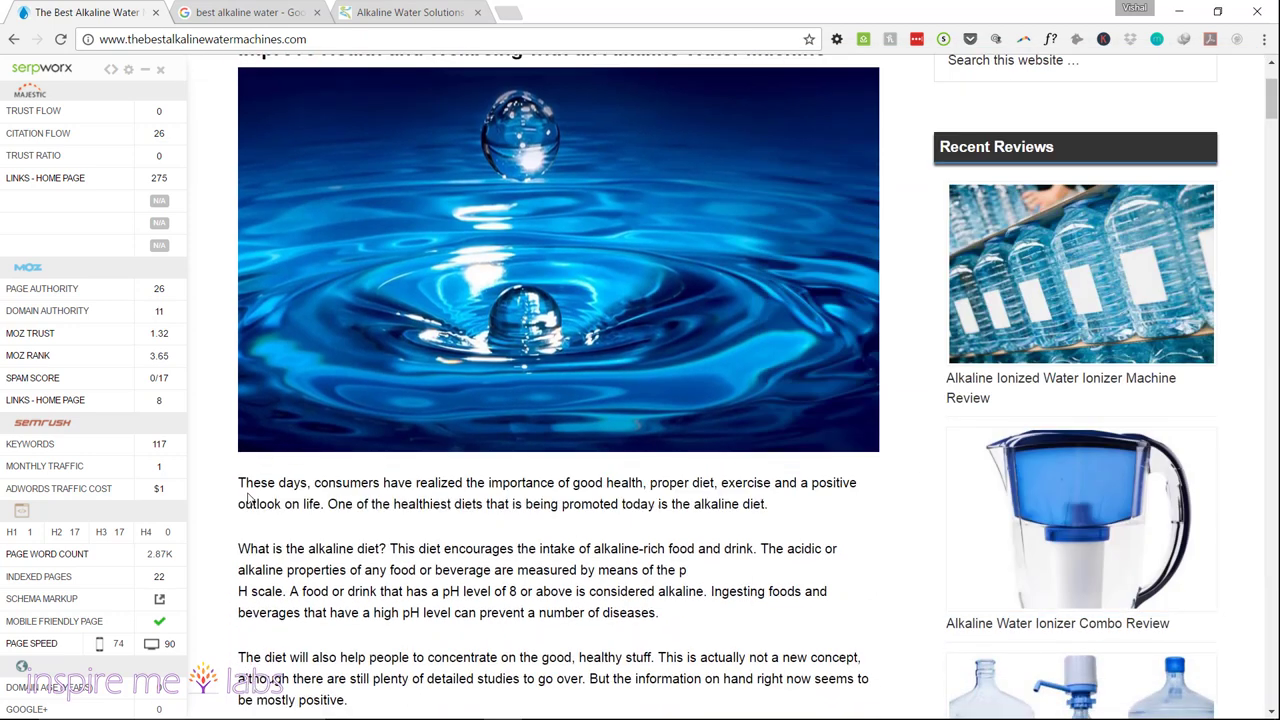
left_click_drag(238, 483, 657, 504)
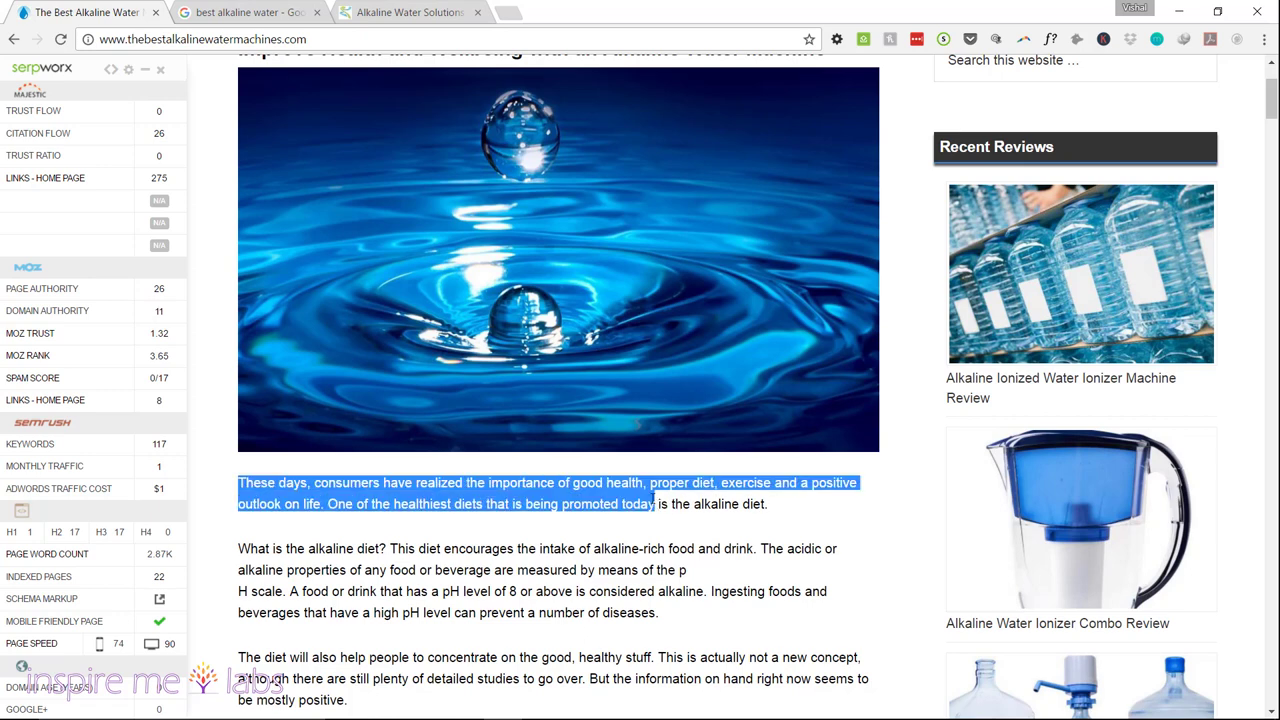
- Search Google in a new tab for the copied passage in quotation marks to check the content's uniqueness
left_click(508, 12)
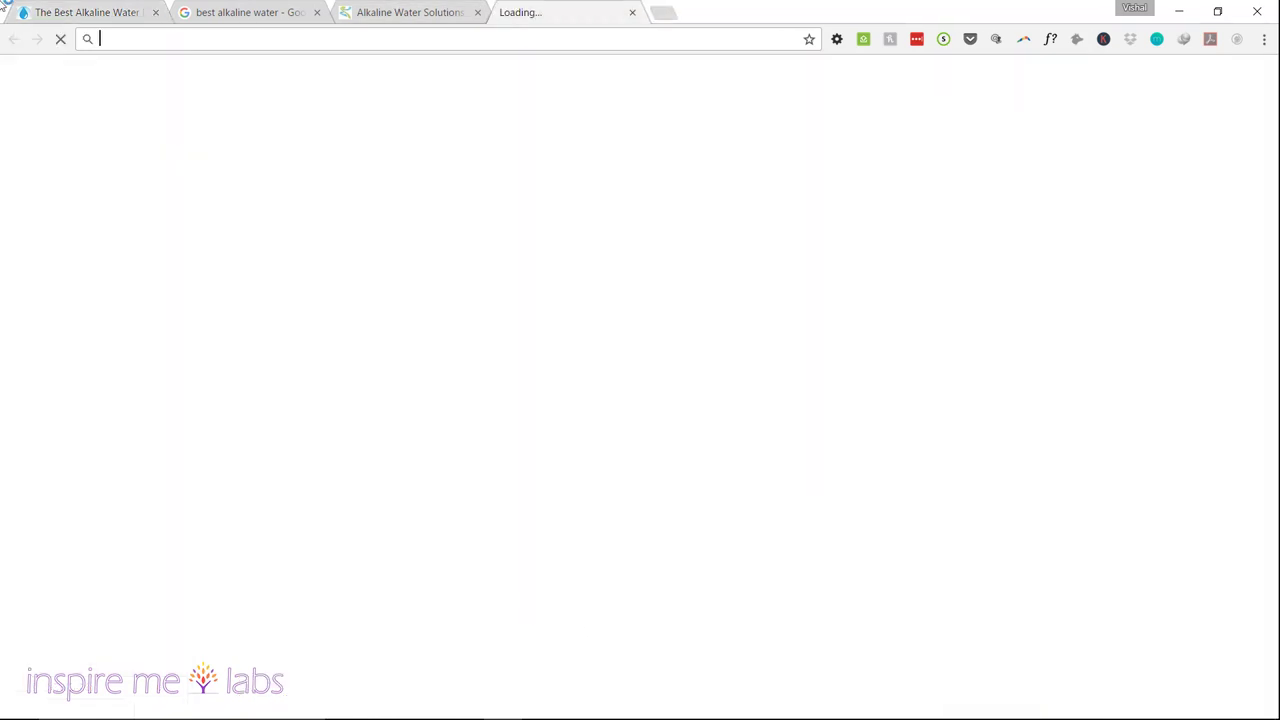
type("google.com")
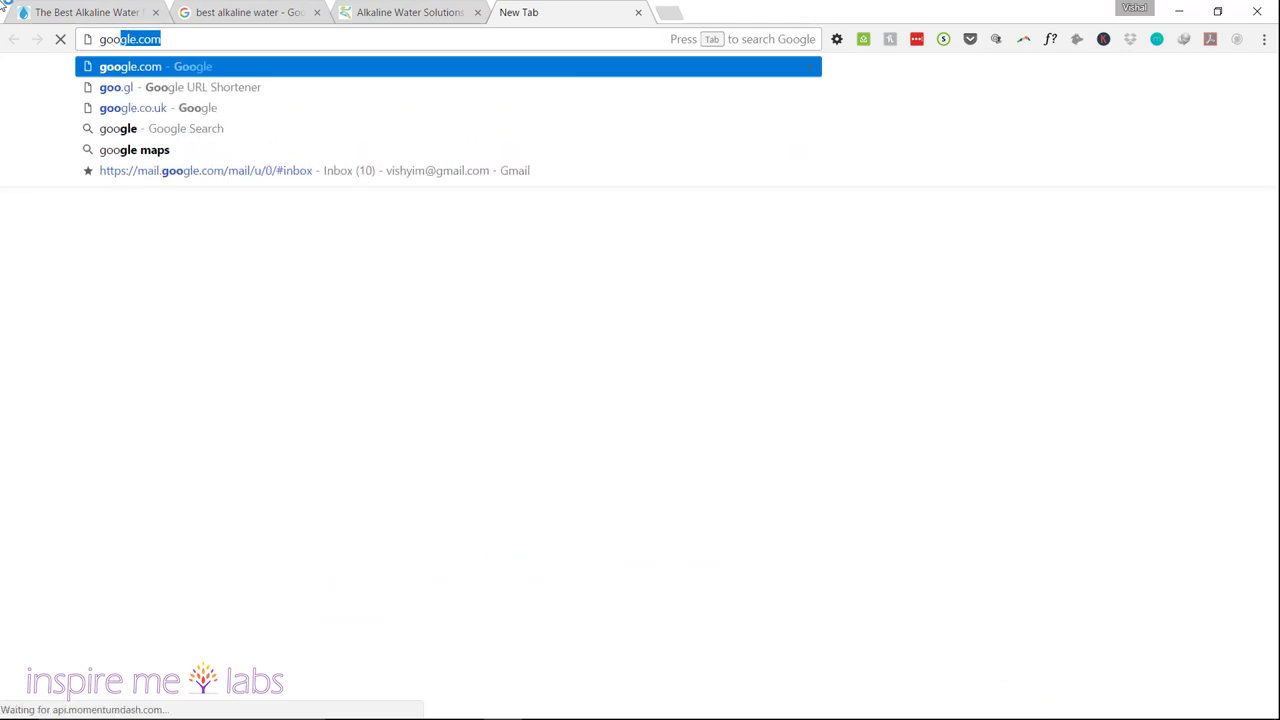
key("Return")
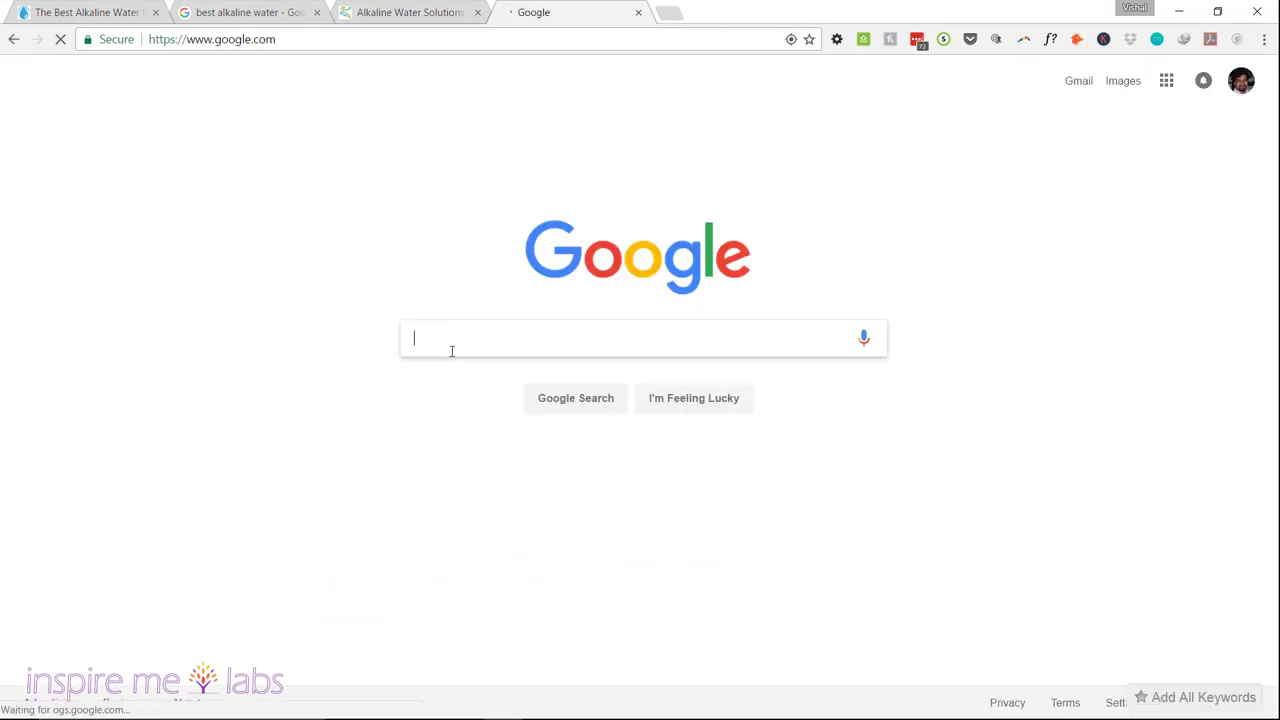
left_click(451, 351)
type("\"")
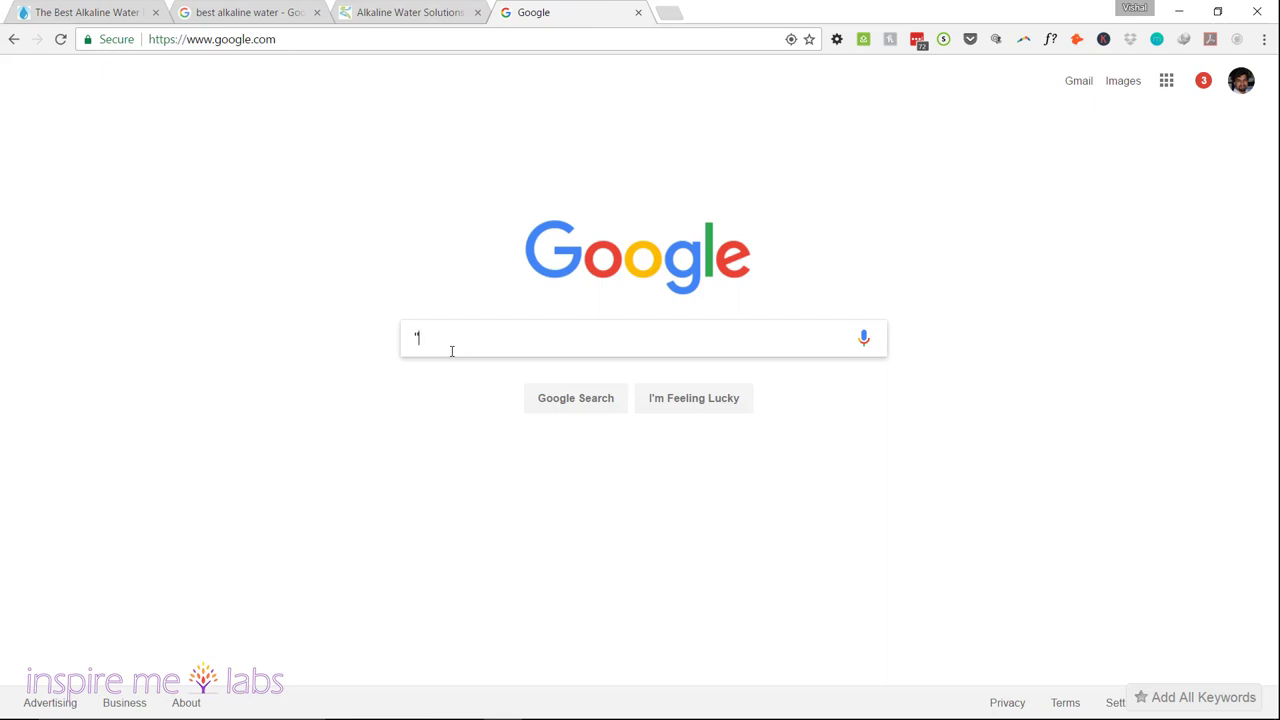
key("ctrl+v")
type("\"")
key("Return")
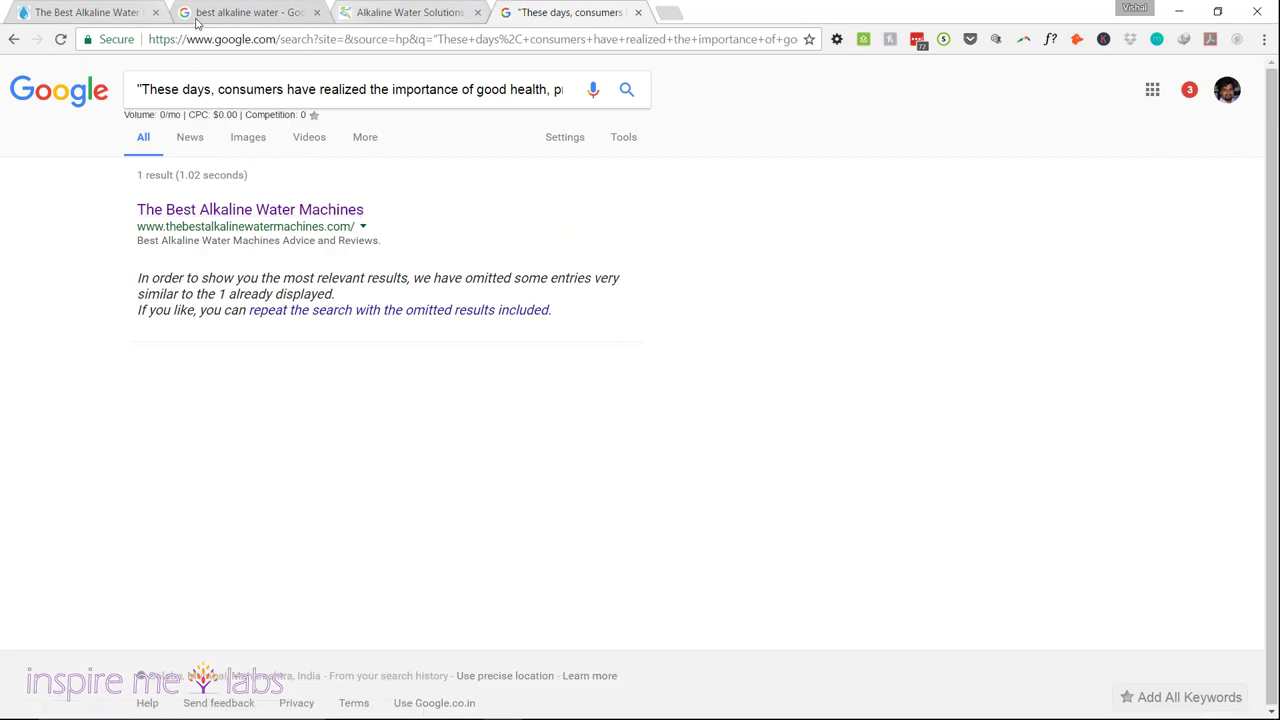
- Return to the site's home page and bring the Evernote audit note back up beside it at the content findings
left_click(258, 20)
left_click(77, 20)
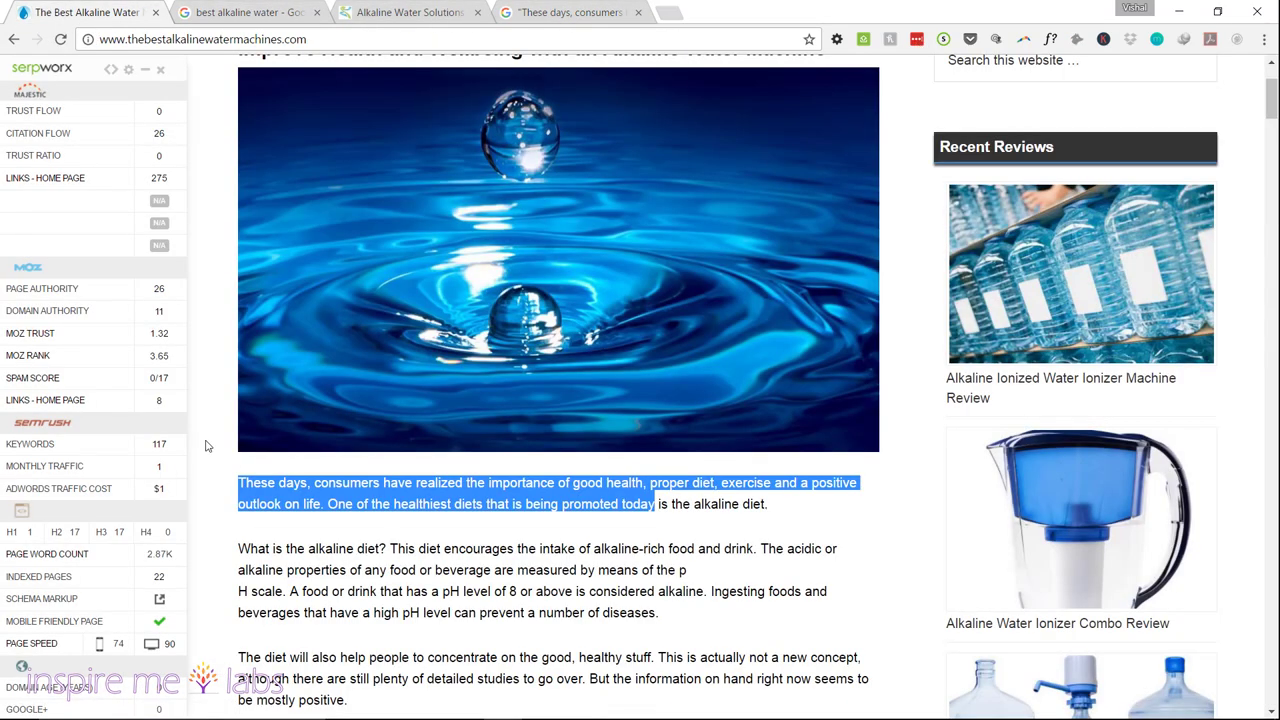
left_click(412, 588)
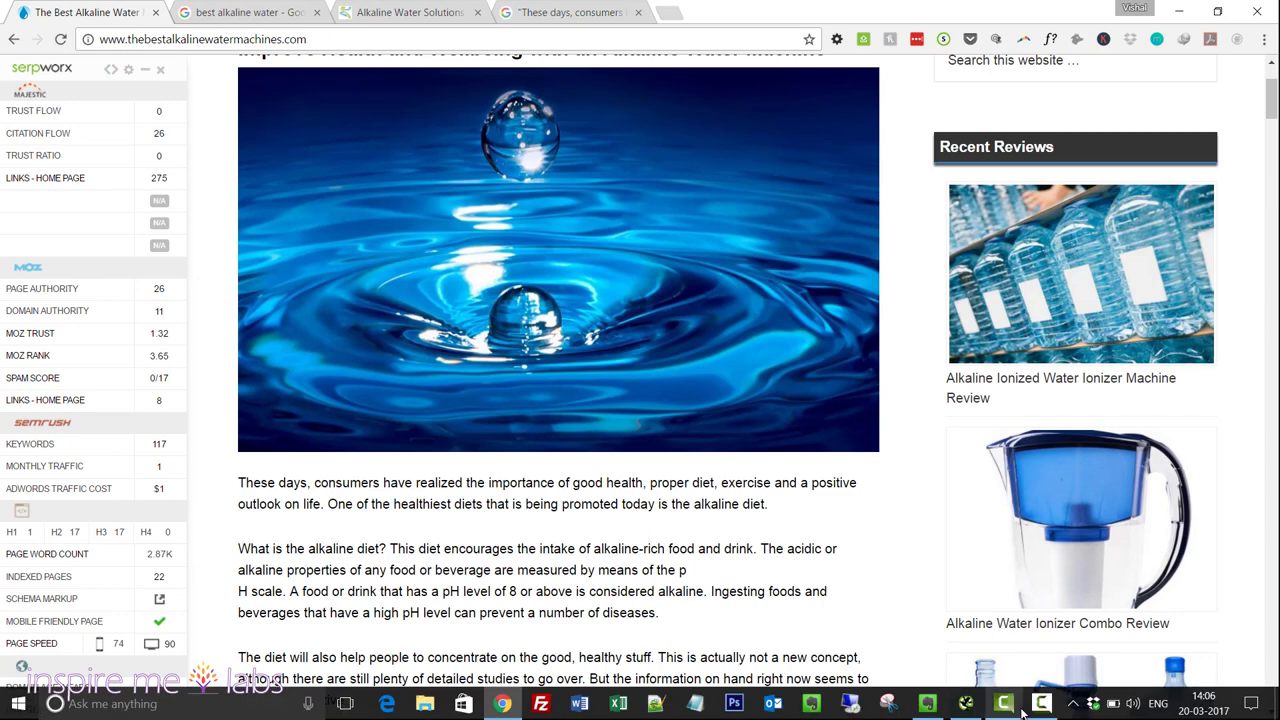
left_click(1020, 710)
scroll(940, 483, "down", 3)
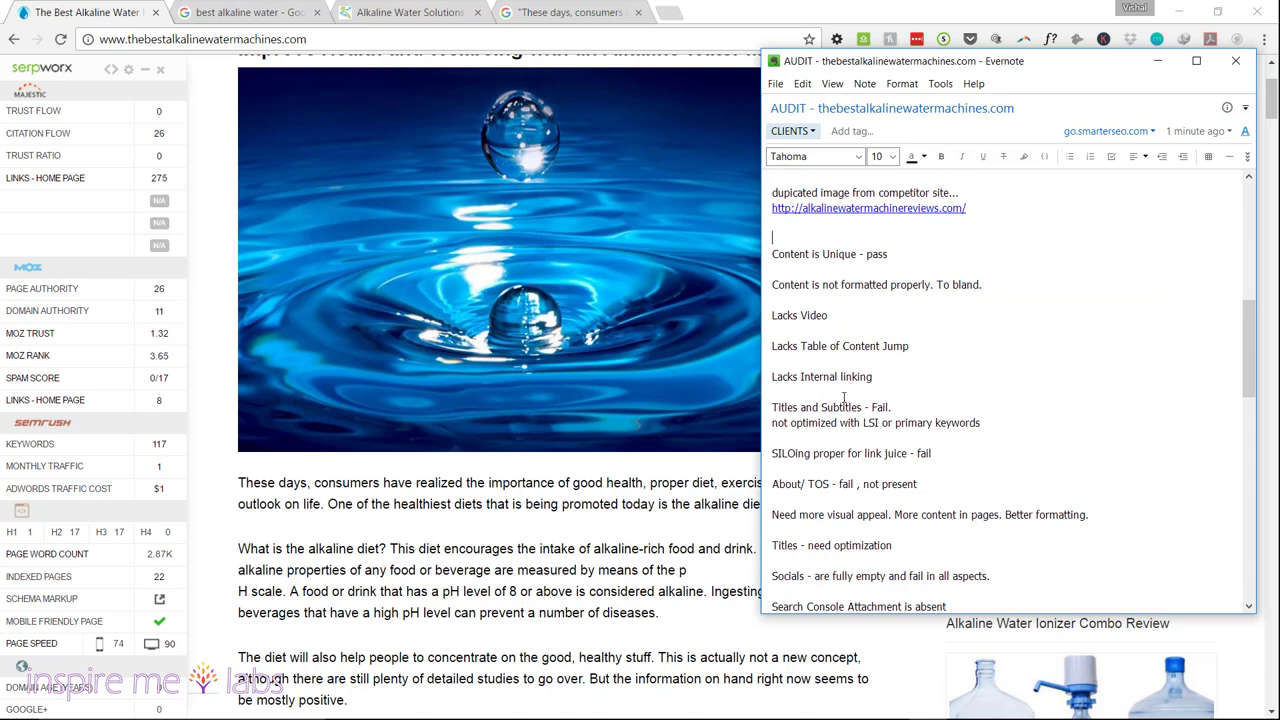
- Go through the note's findings on the missing table of contents jump, internal linking, titles and subtitles, and siloing
triple_click(850, 350)
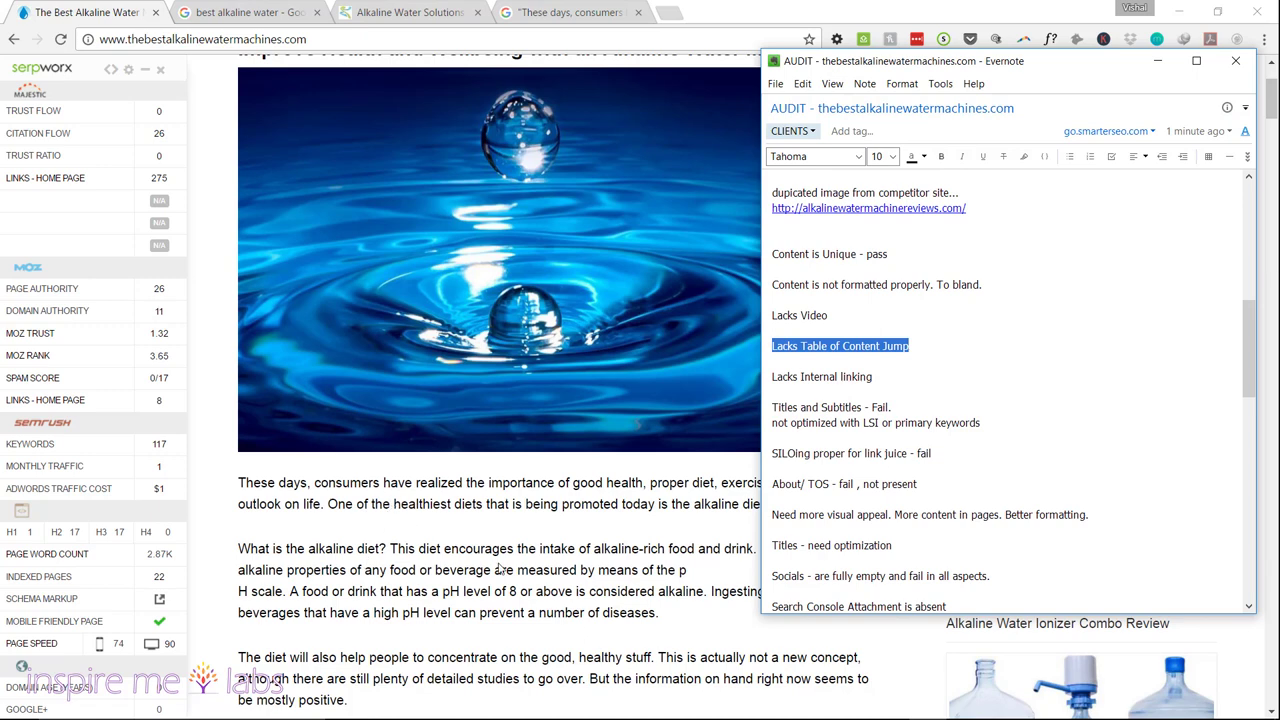
left_click(851, 355)
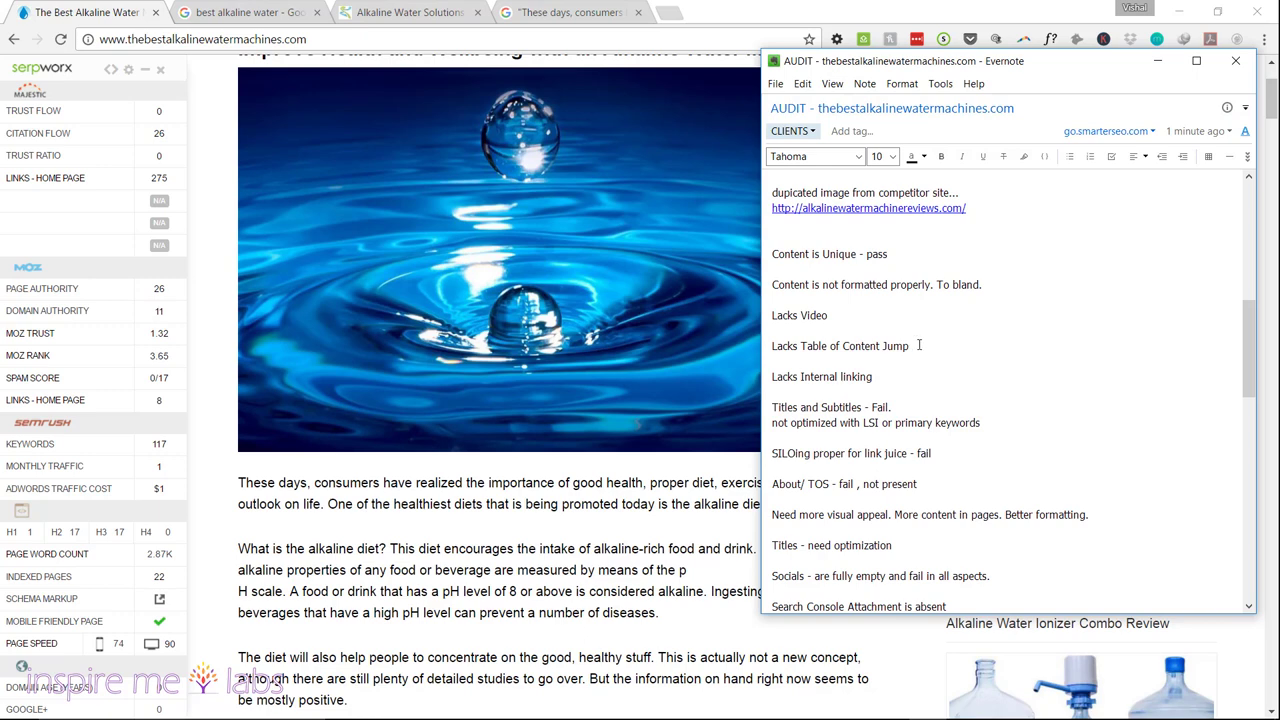
left_click_drag(918, 345, 768, 344)
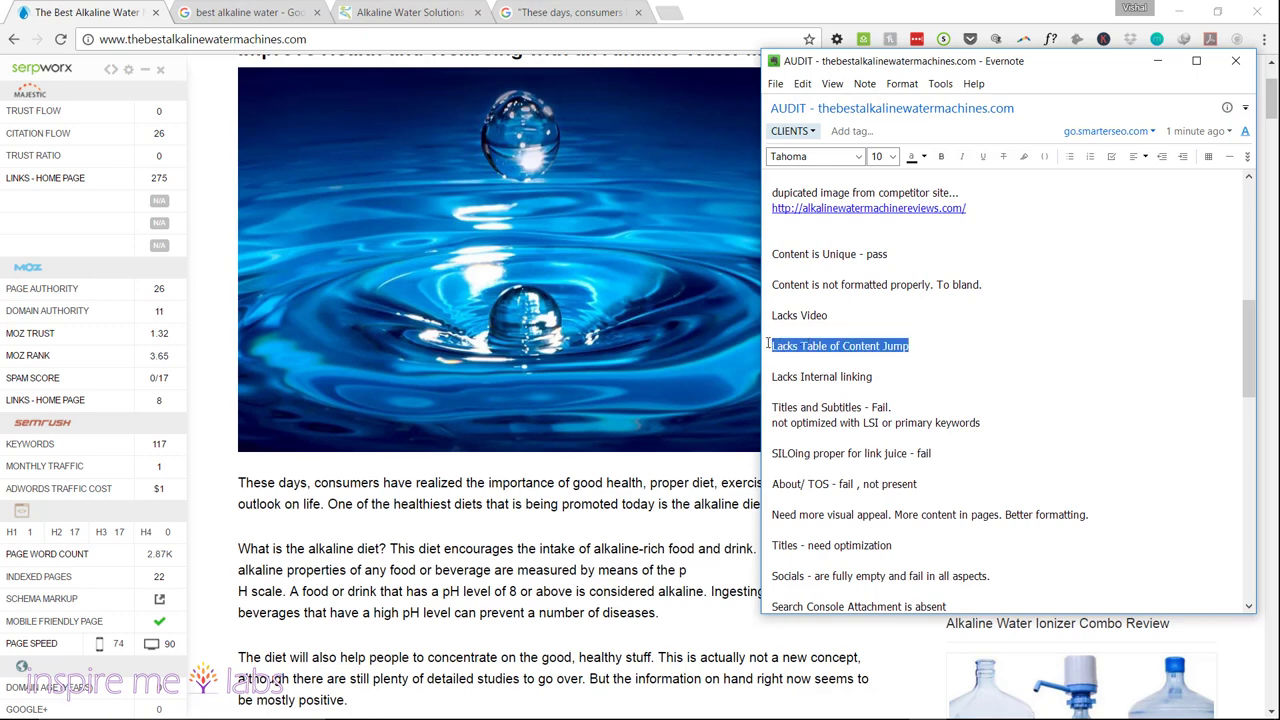
left_click(812, 371)
left_click_drag(890, 377, 770, 379)
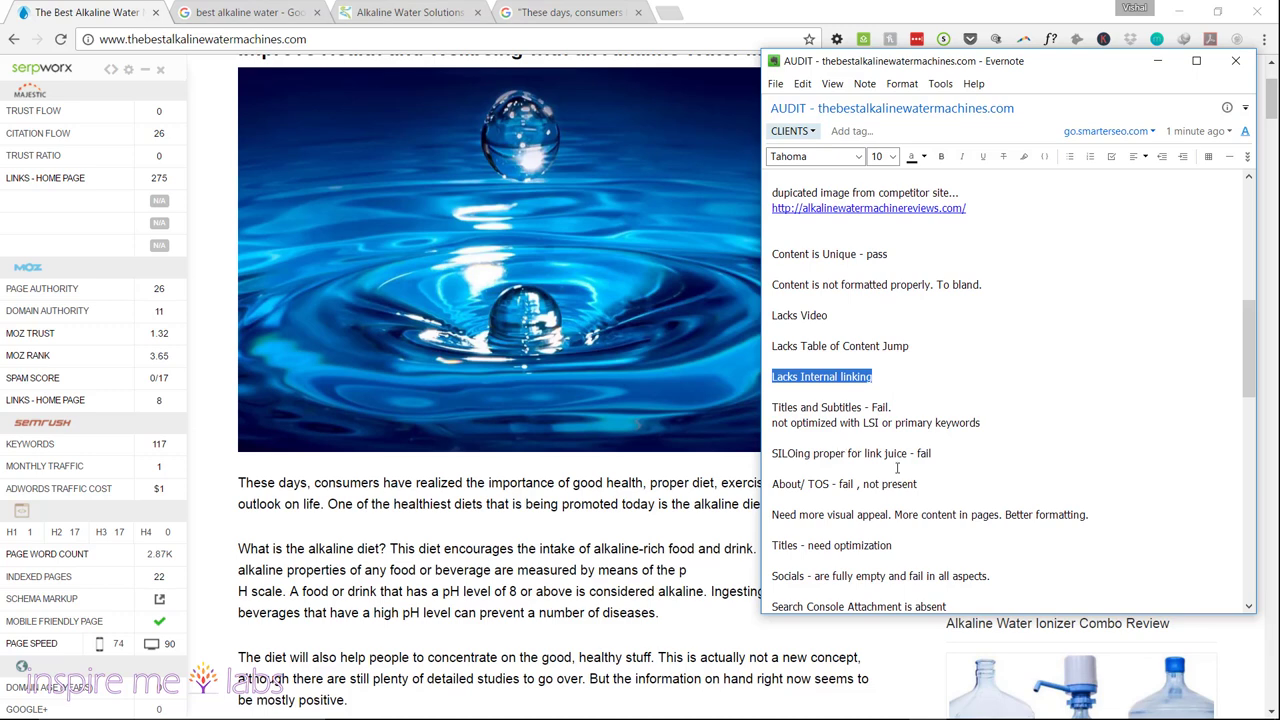
left_click_drag(876, 440, 872, 453)
left_click(837, 422)
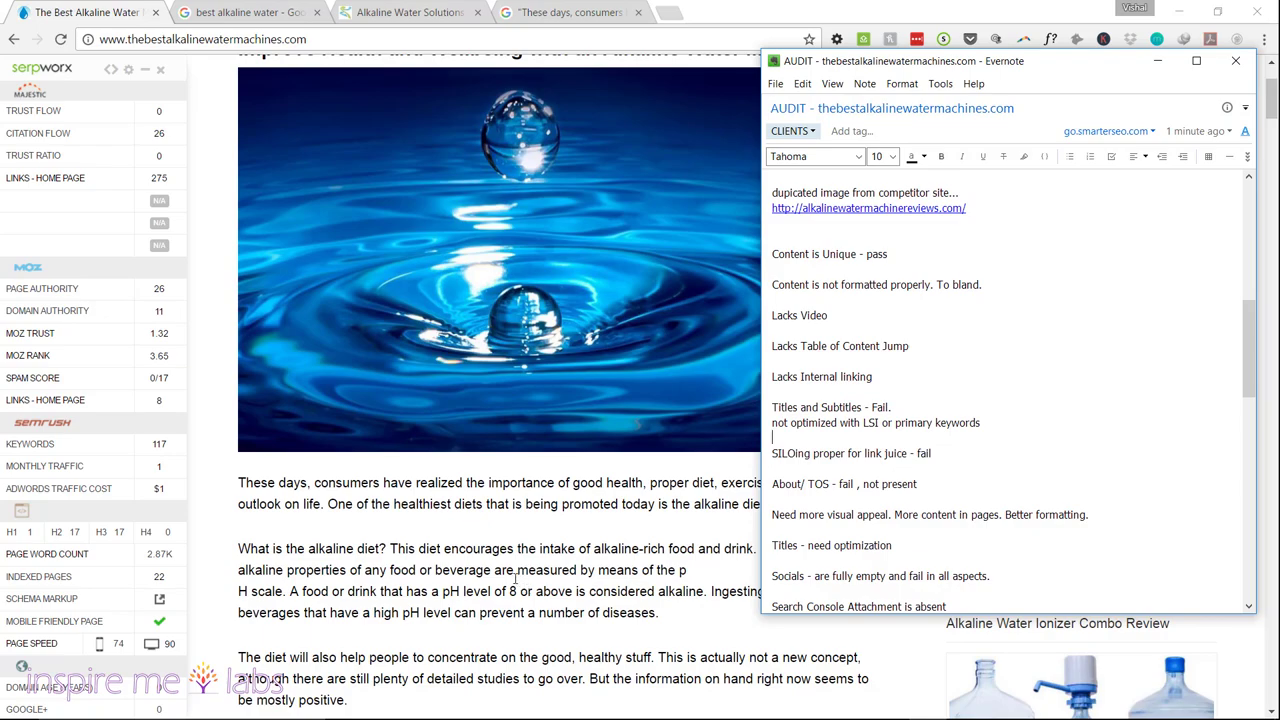
- Examine the homepage article's sections and subheadings, including The Side Effects, for formatting and keyword optimization
left_click(516, 578)
scroll(516, 578, "down", 7)
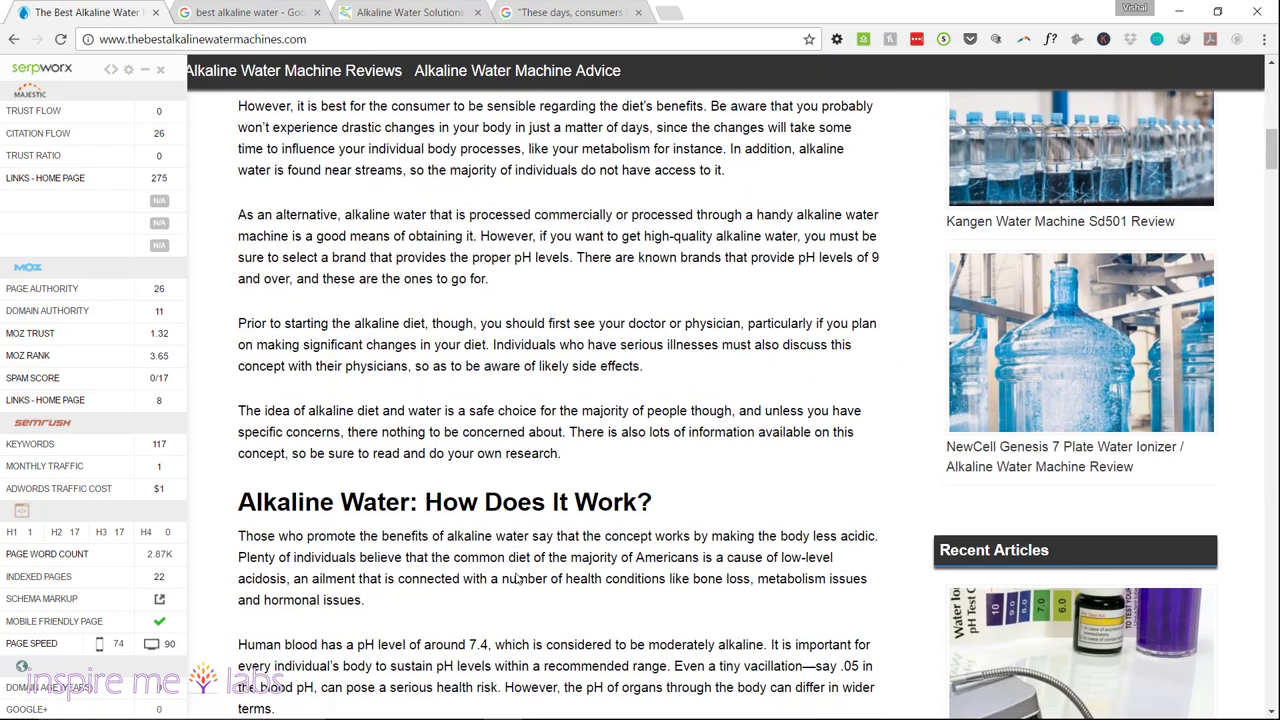
scroll(516, 578, "down", 2)
scroll(560, 520, "down", 7)
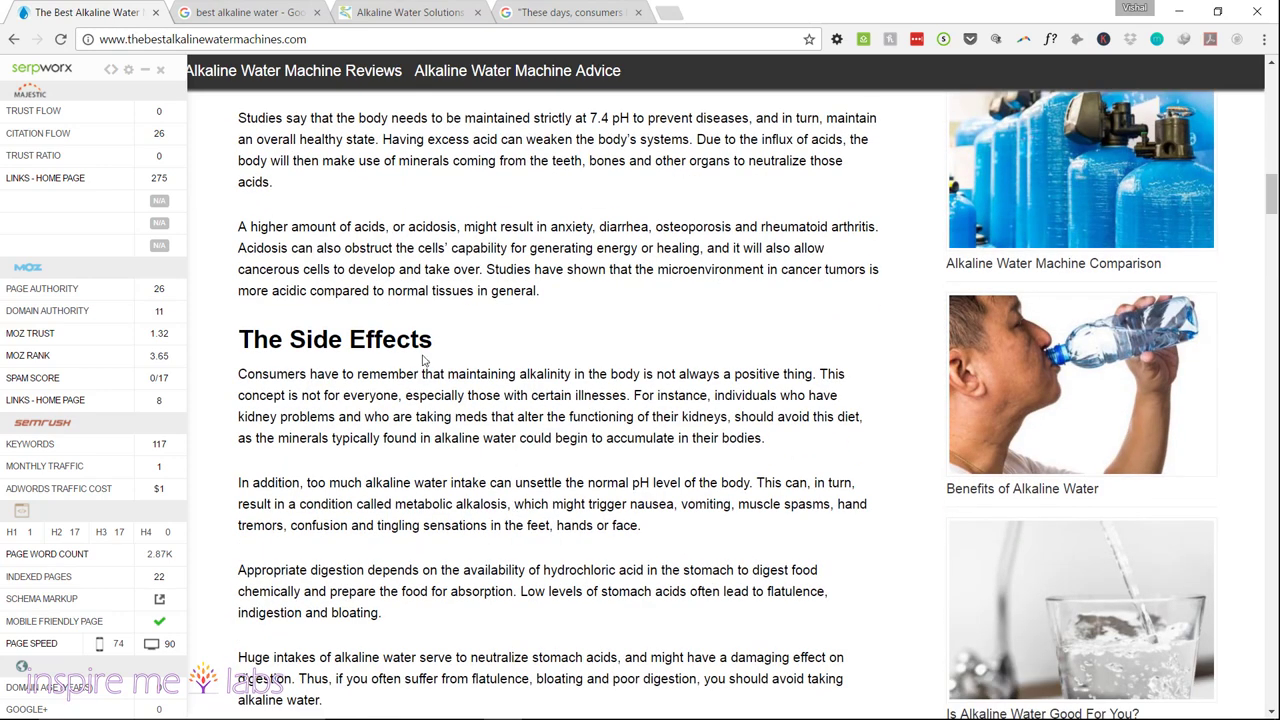
triple_click(248, 346)
left_click(316, 381)
triple_click(366, 340)
left_click(457, 449)
left_click_drag(518, 374, 573, 371)
left_click(580, 416)
scroll(575, 450, "up", 2)
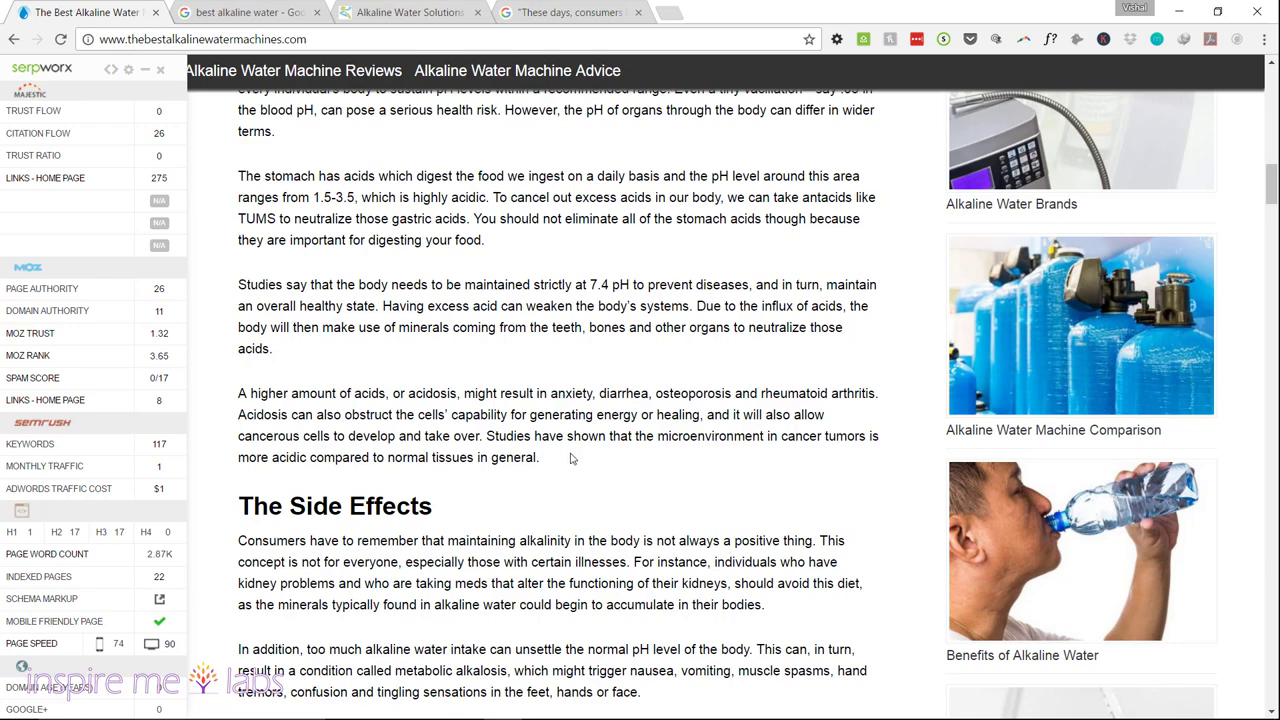
scroll(480, 525, "down", 2)
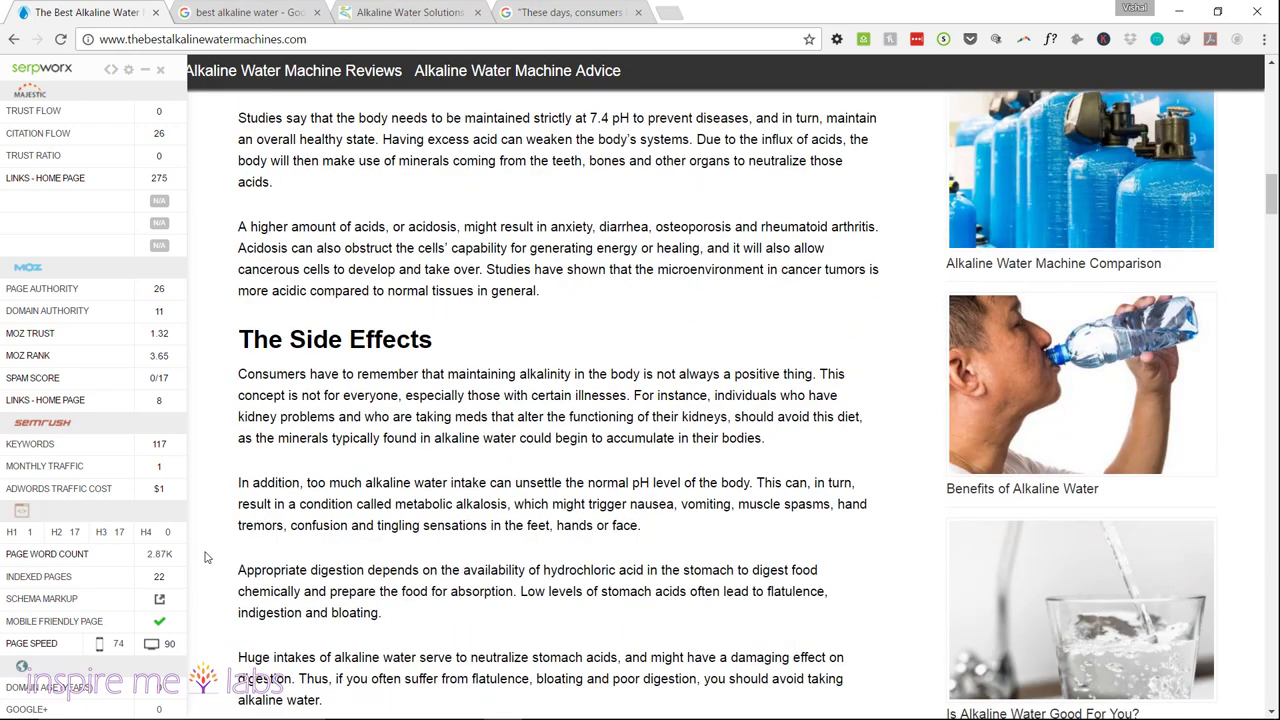
scroll(466, 567, "down", 1)
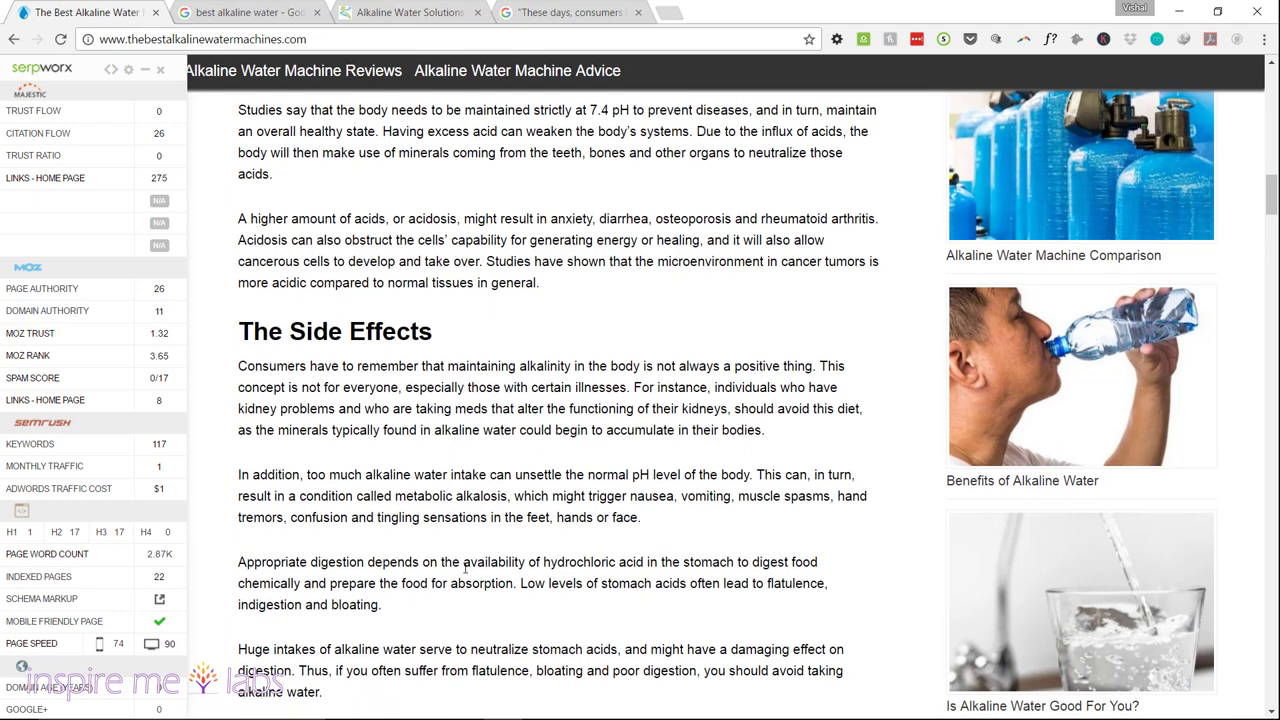
scroll(465, 567, "down", 2)
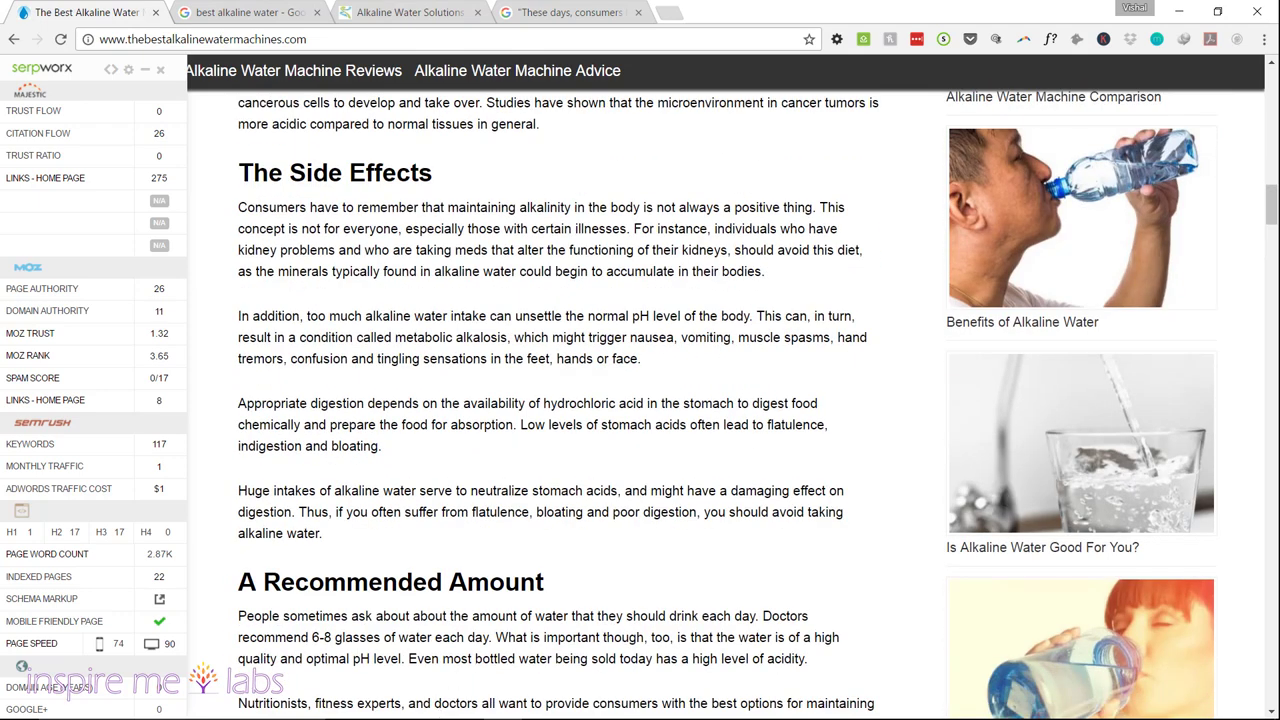
- Review the Evernote audit note's points from SILOing and About/TOS through Search Console, comparing them with the homepage content
mouse_move(966, 712)
left_click(926, 704)
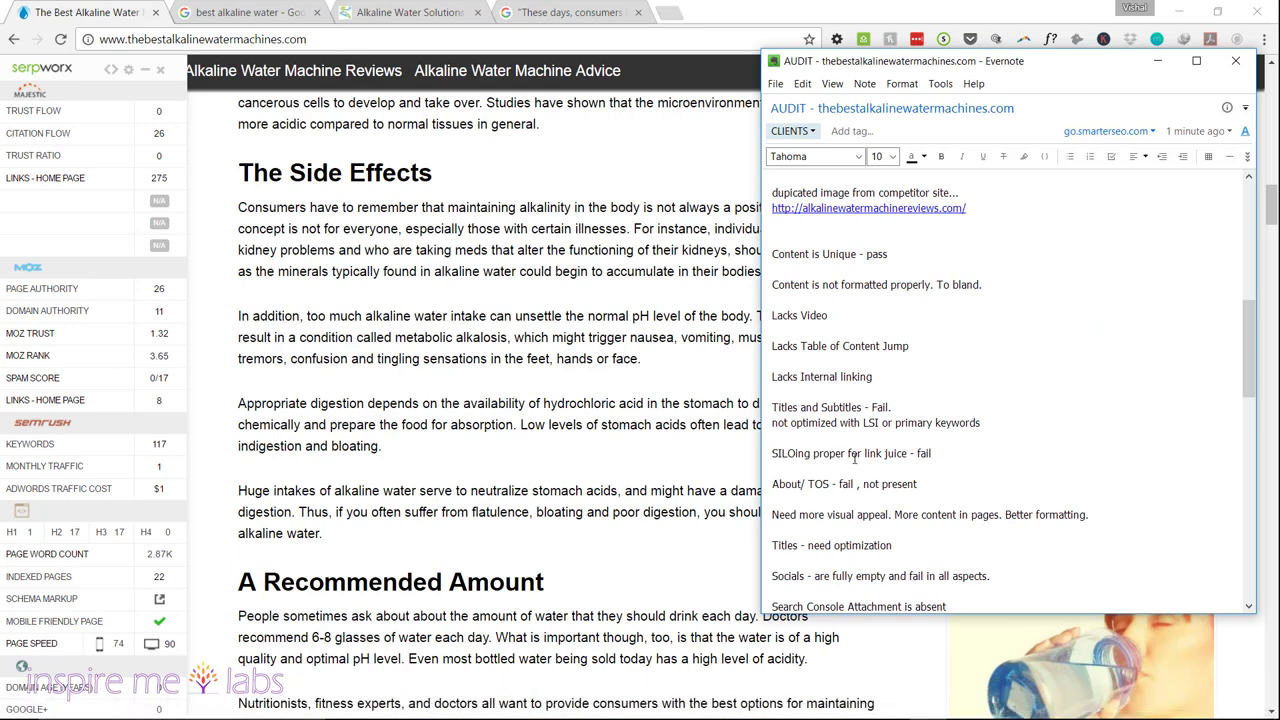
scroll(882, 508, "down", 3)
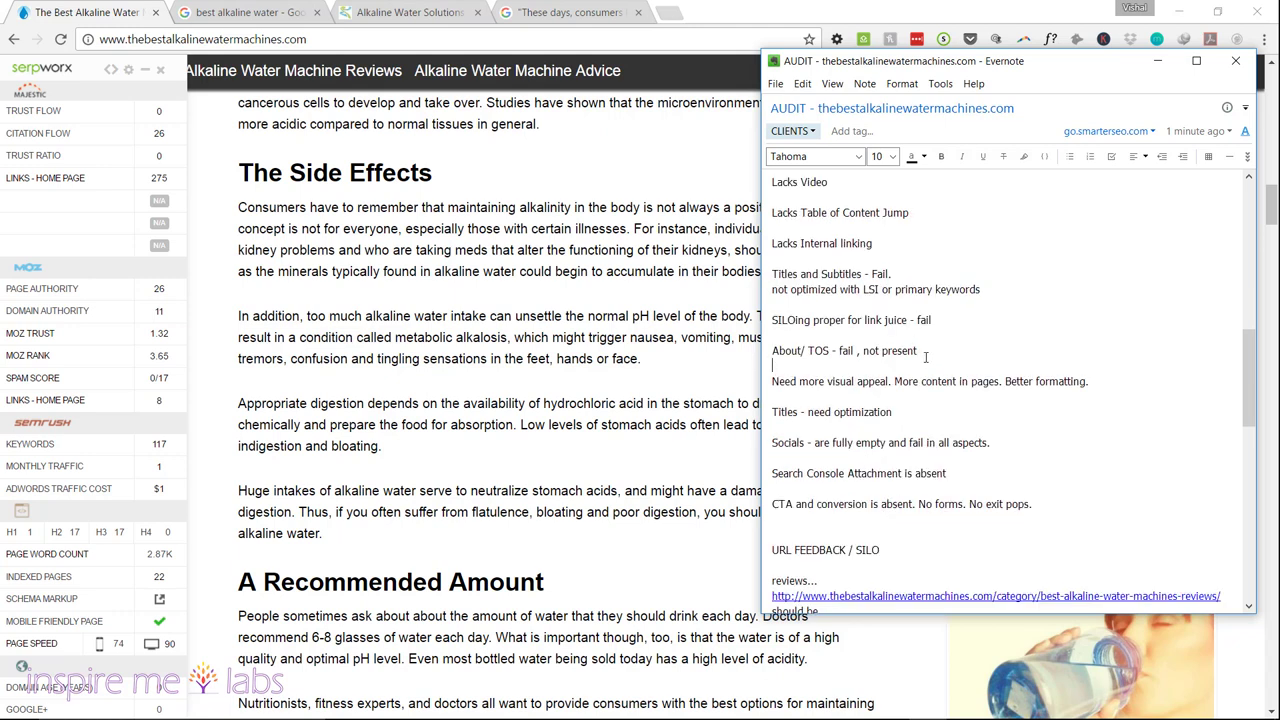
left_click_drag(926, 351, 772, 351)
left_click(789, 366)
left_click(515, 424)
scroll(463, 479, "up", 5)
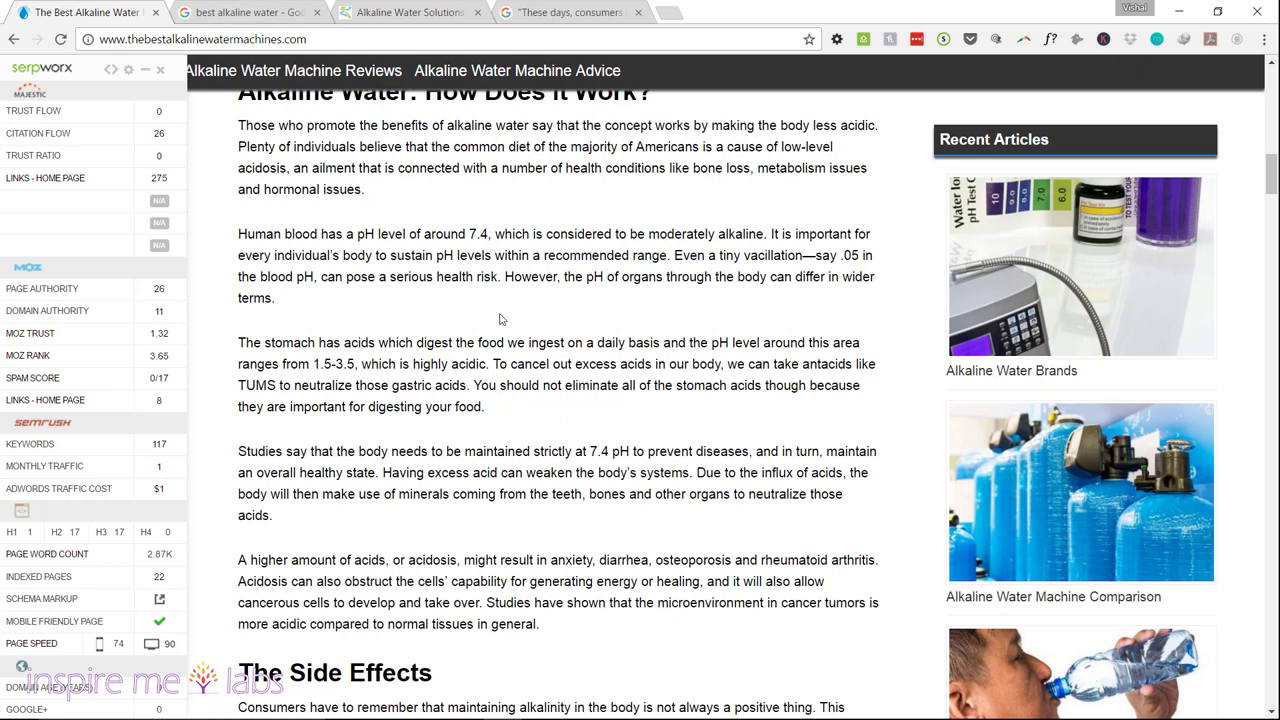
left_click(928, 705)
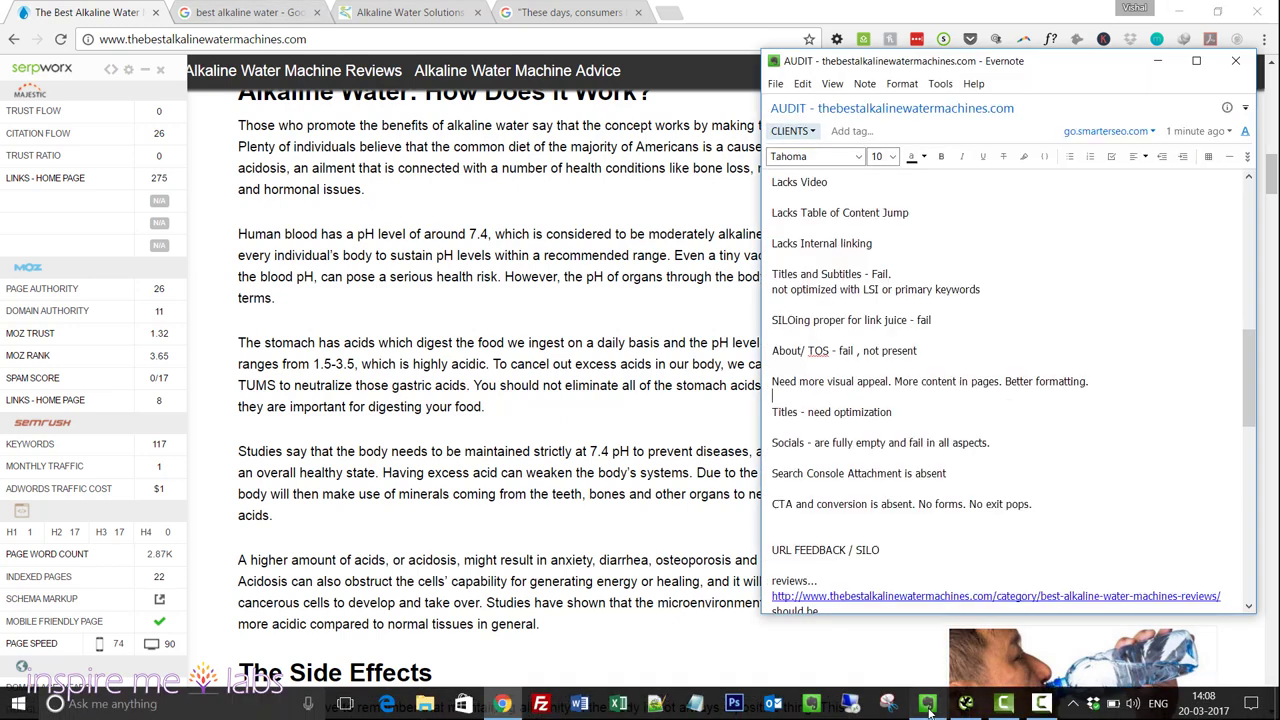
scroll(913, 450, "down", 3)
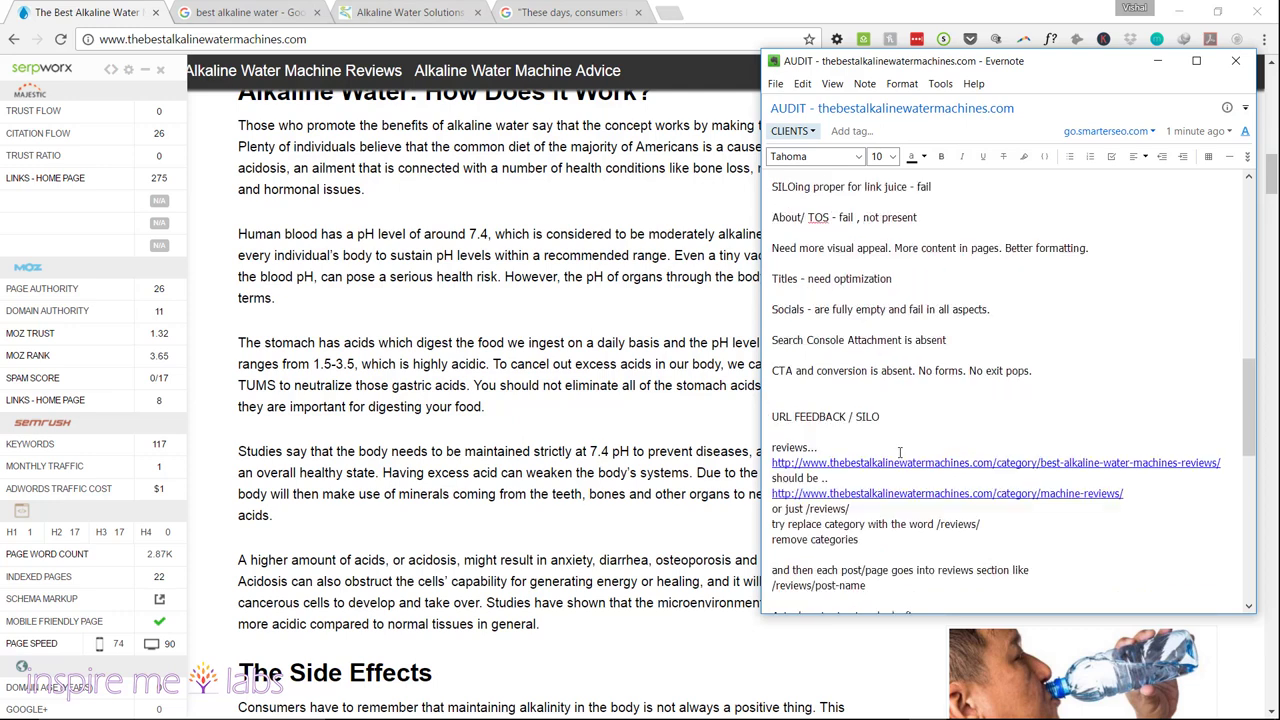
left_click(808, 355)
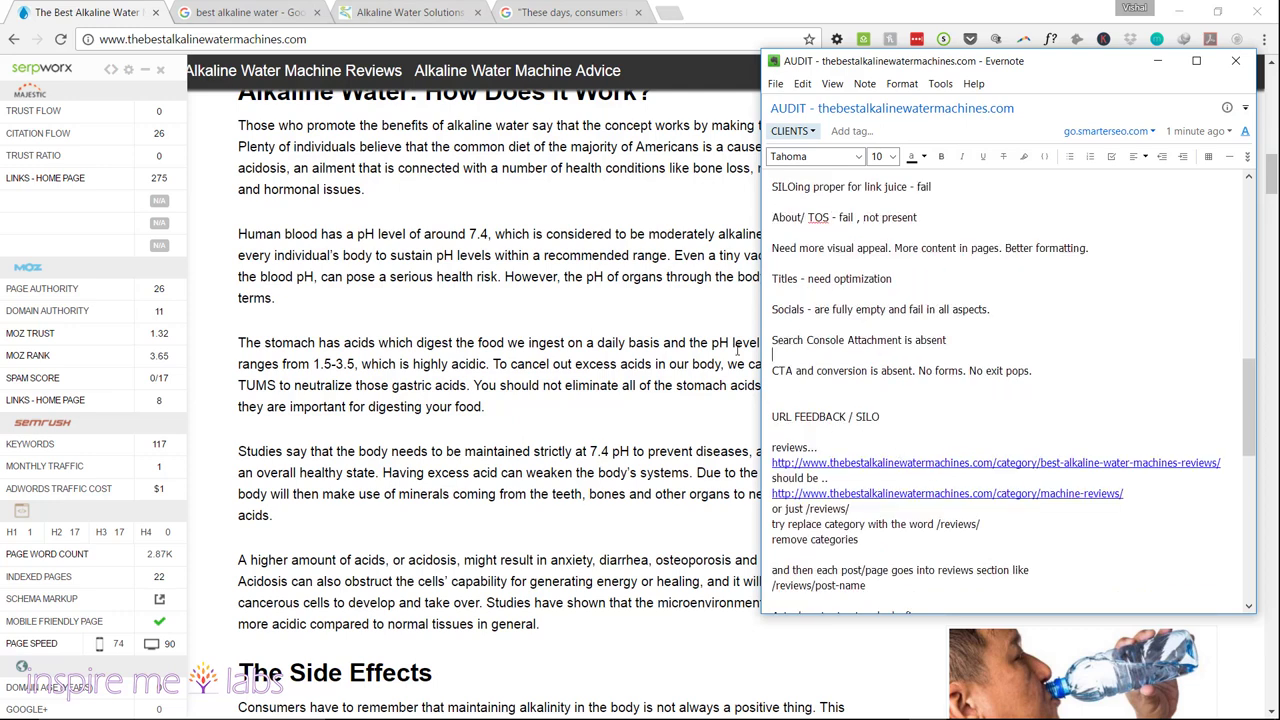
- Open the site's Twitter profile from the homepage header in a new browser tab, check it and close the tab
left_click(526, 384)
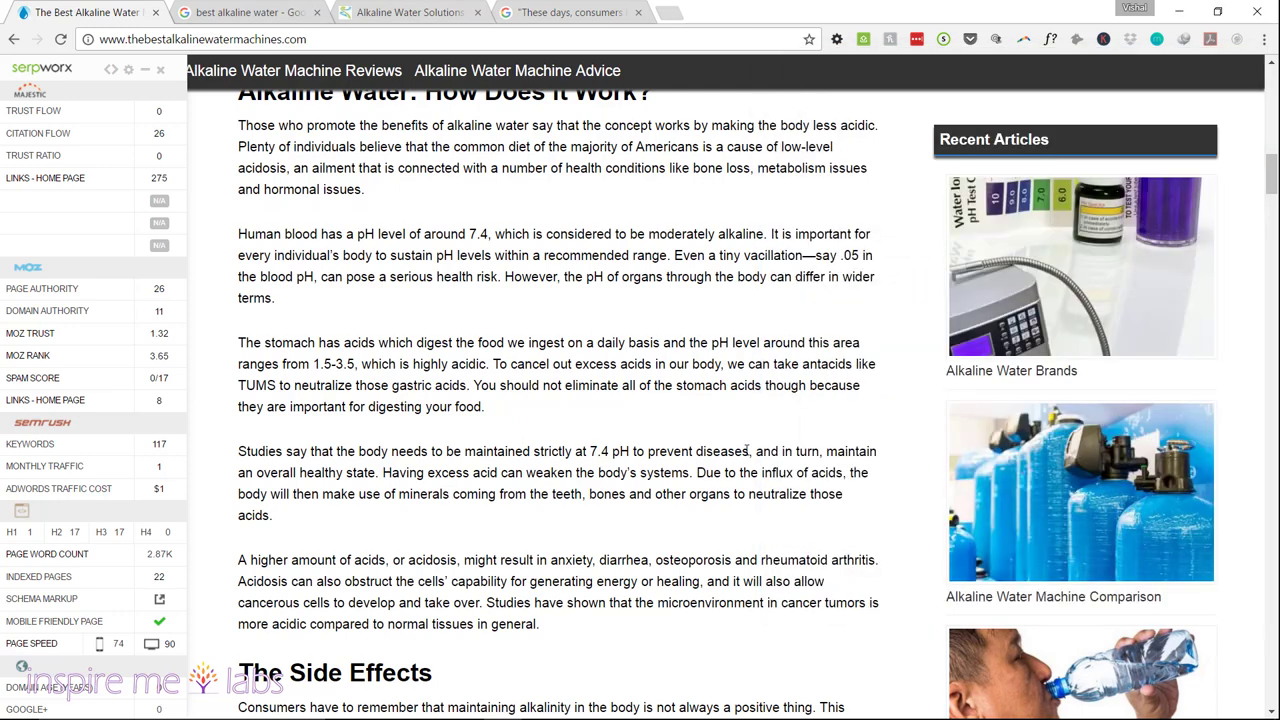
scroll(746, 450, "up", 15)
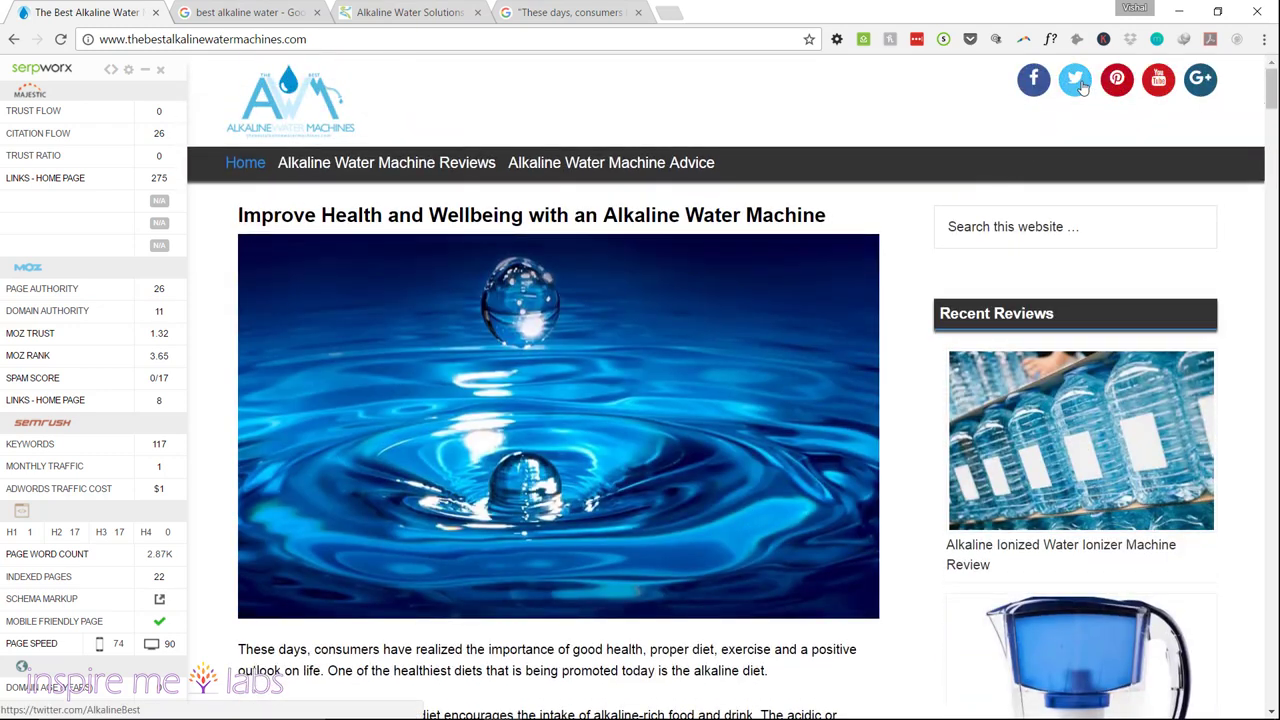
right_click(1081, 87)
left_click(1143, 89)
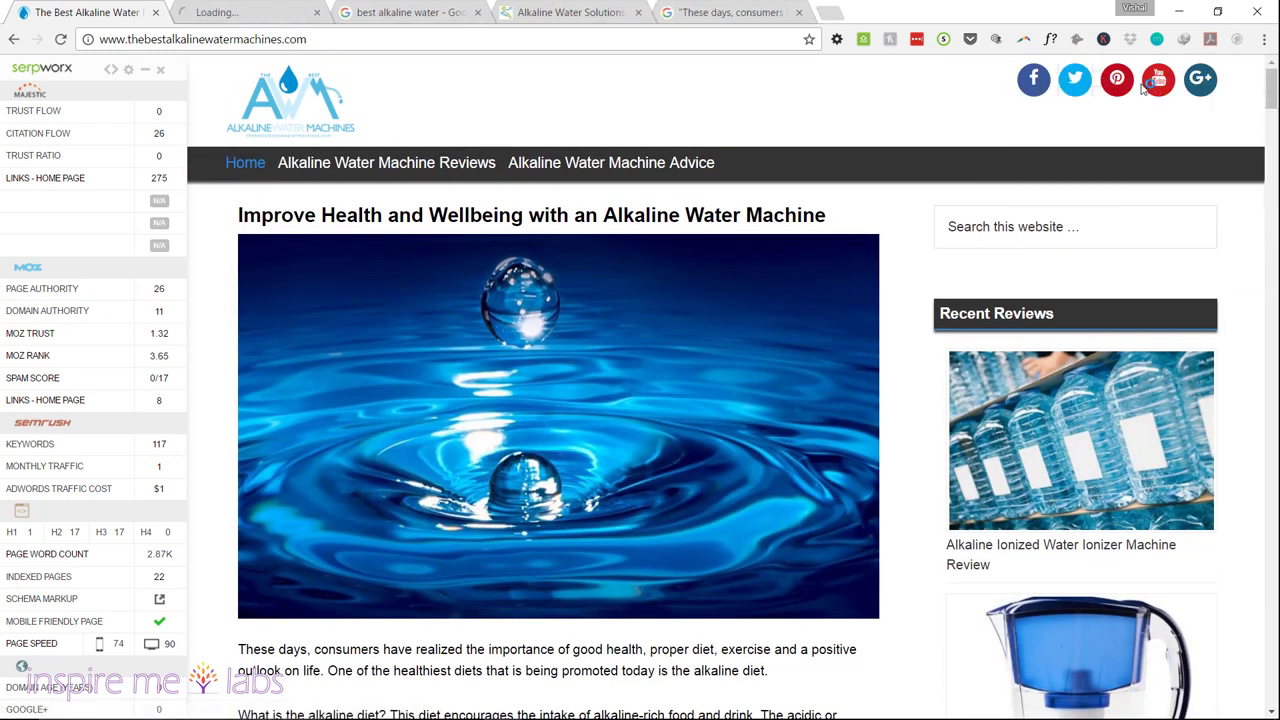
left_click(193, 16)
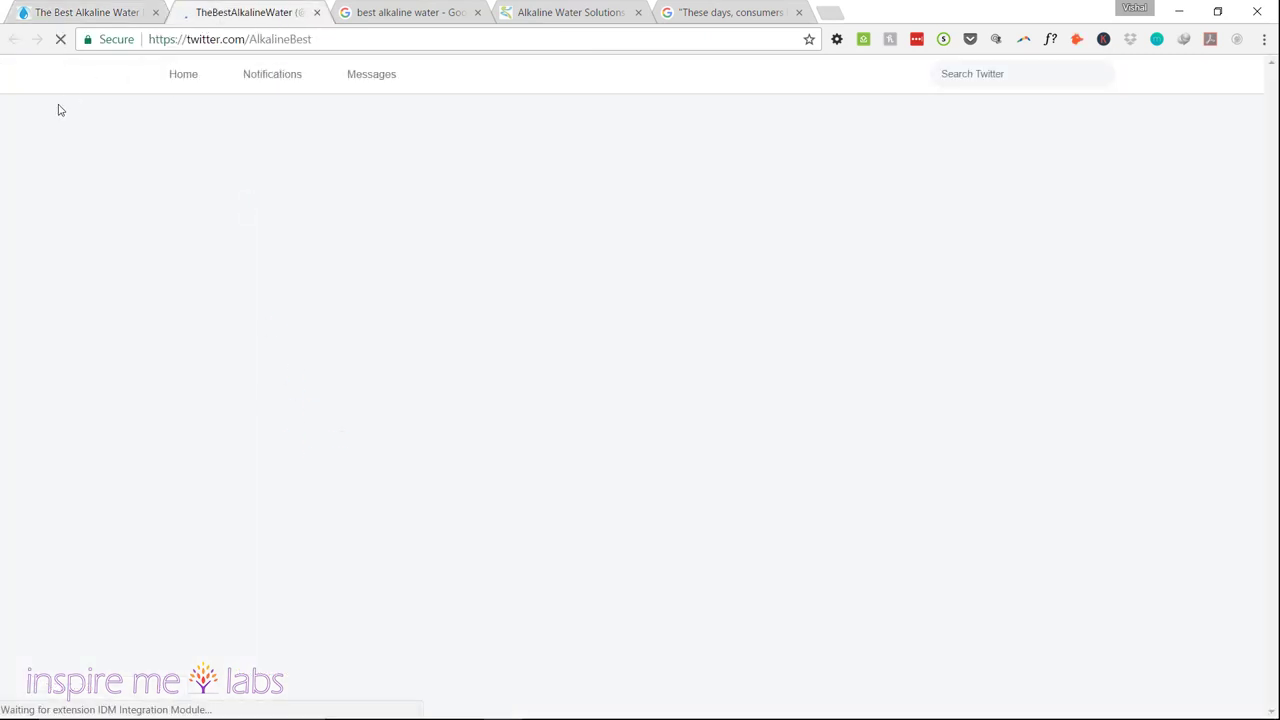
left_click(316, 12)
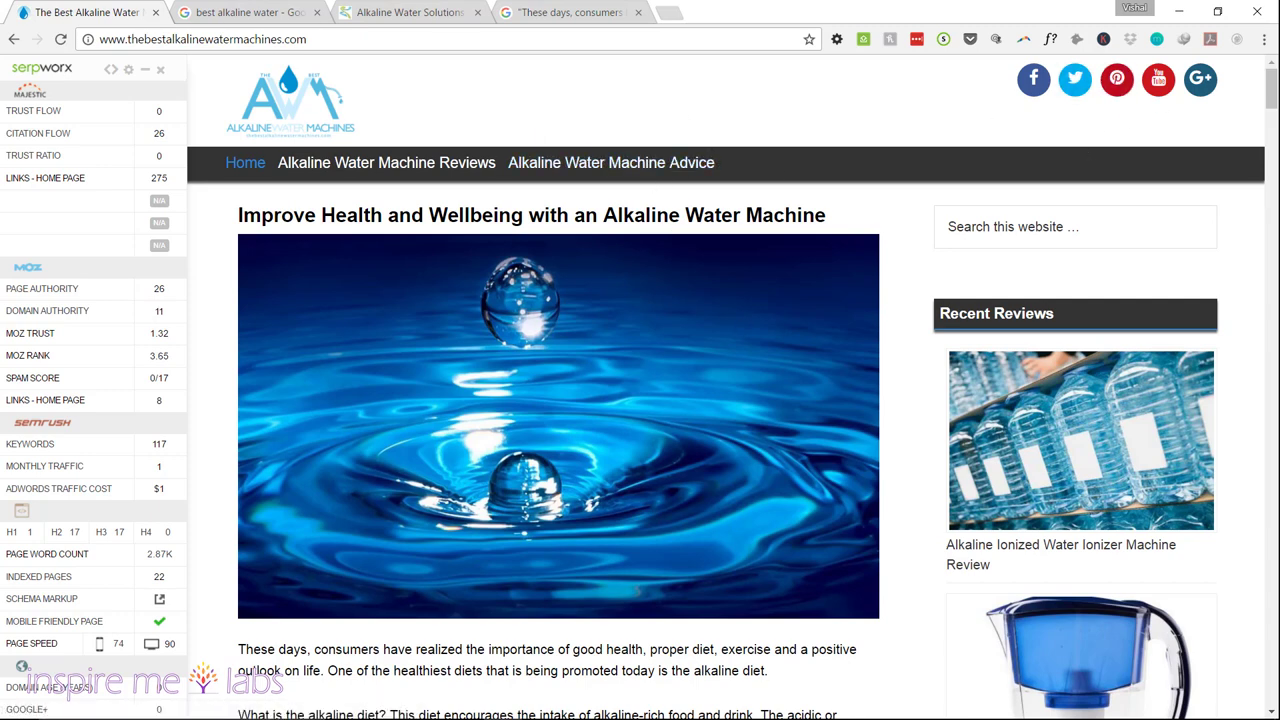
- Review the Search Console attachment point in the Evernote audit note
left_click(927, 703)
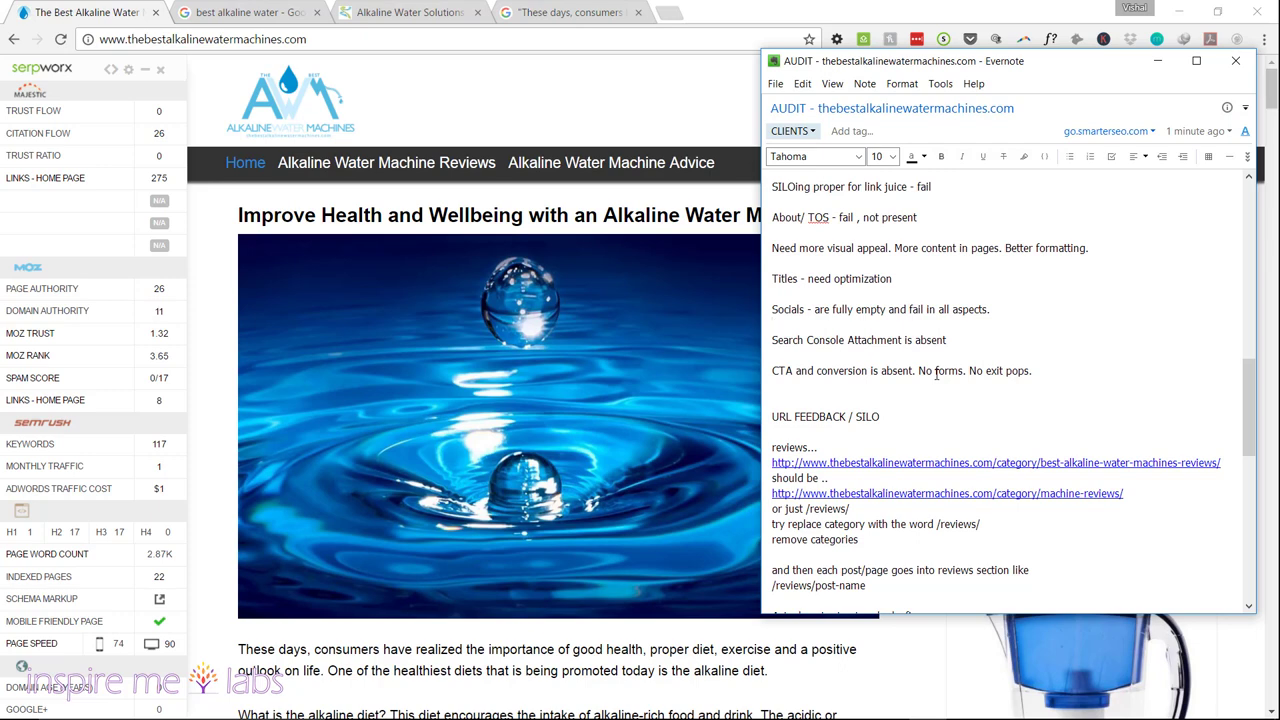
left_click(800, 352)
triple_click(929, 341)
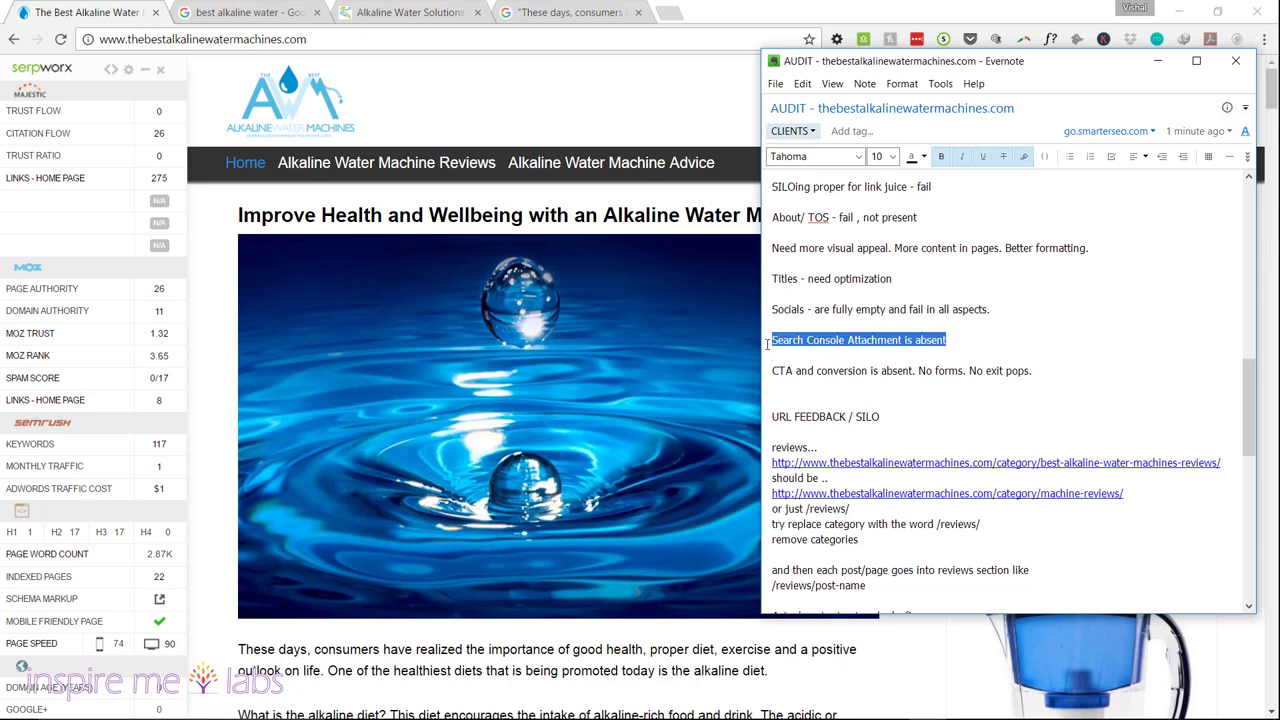
left_click(815, 370)
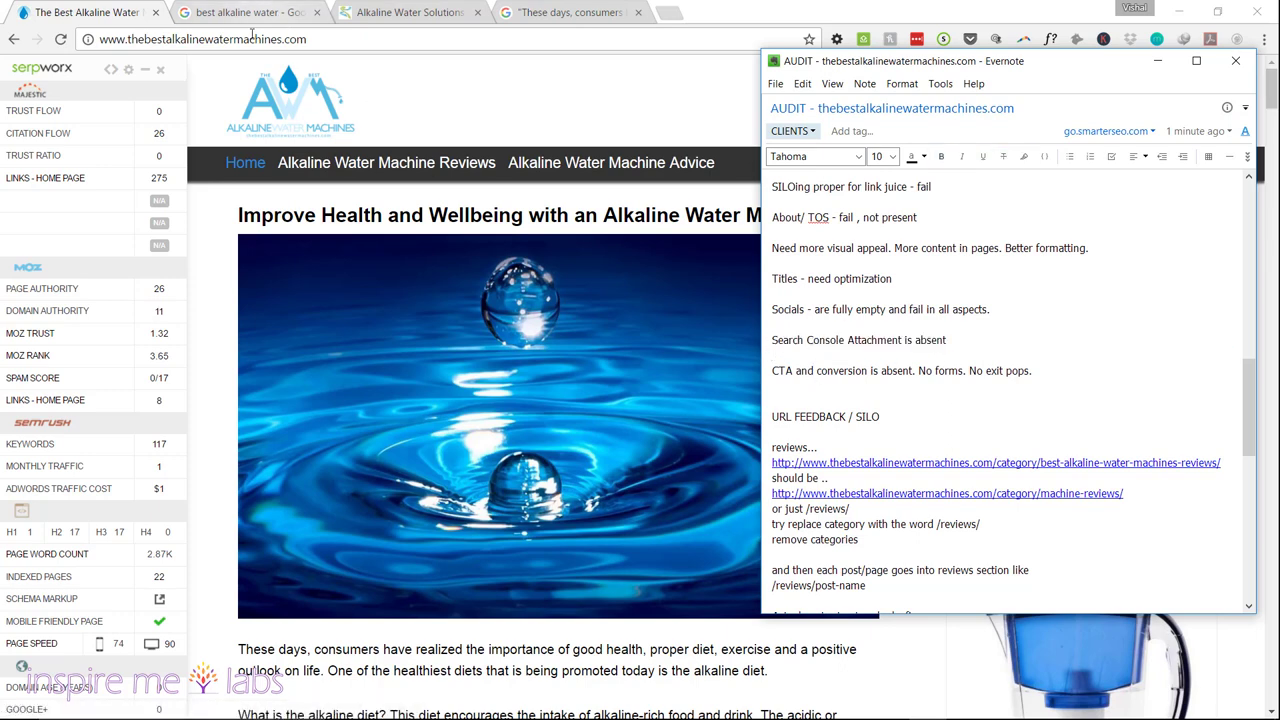
- Search Google in the browser for site:thebestalkalinewatermachines.com to check the site's indexed pages
left_click(260, 42)
left_click_drag(311, 40, 130, 49)
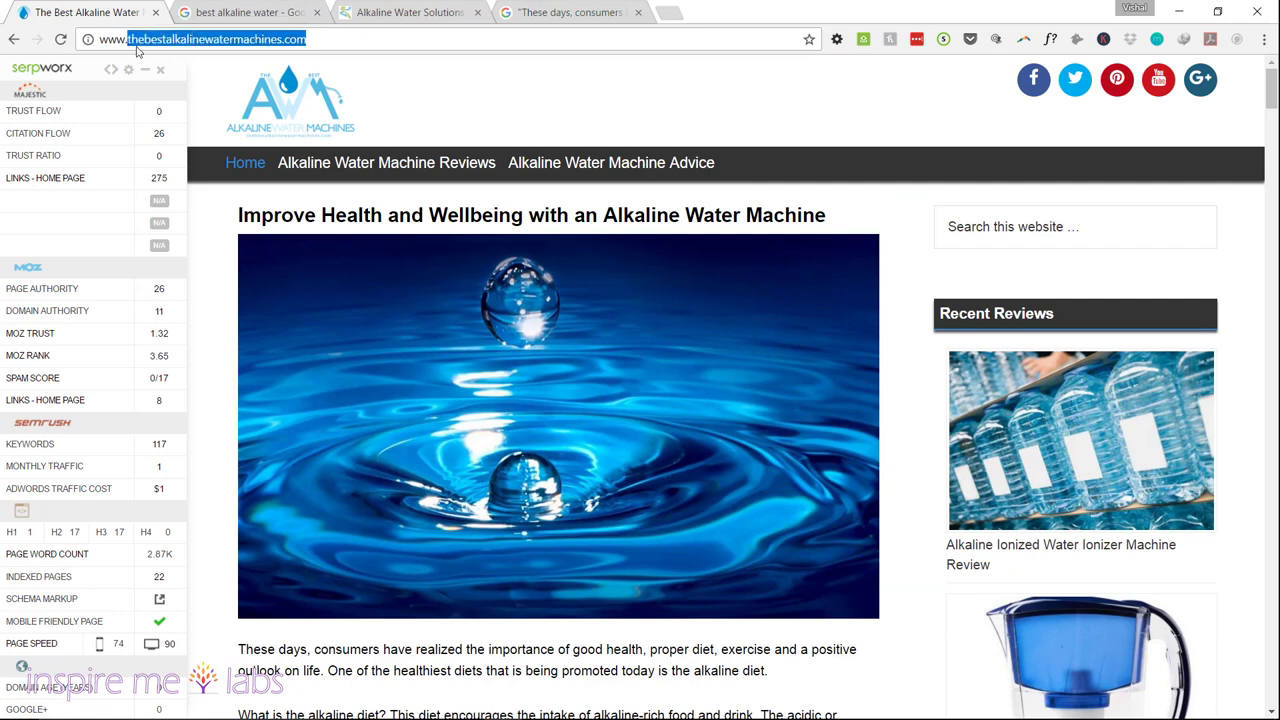
left_click(531, 10)
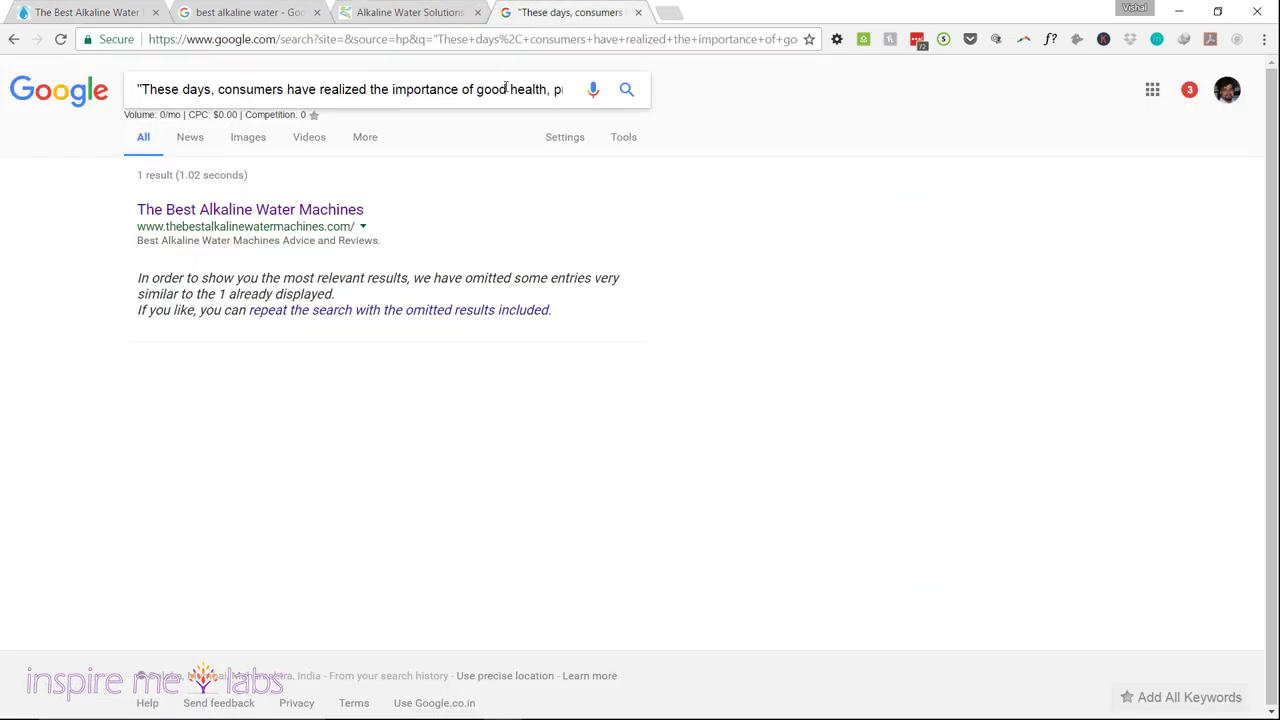
triple_click(357, 94)
key("BackSpace")
type("site:thebestalkalinewatermachines.com")
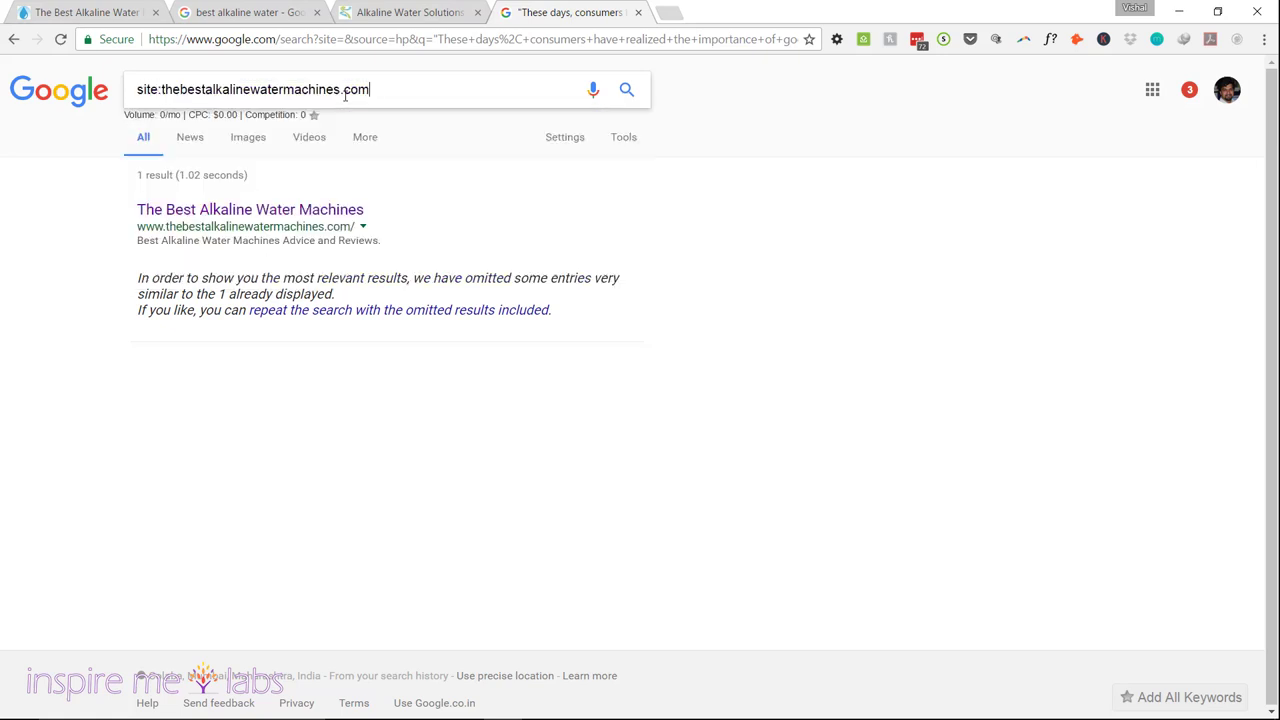
key("Return")
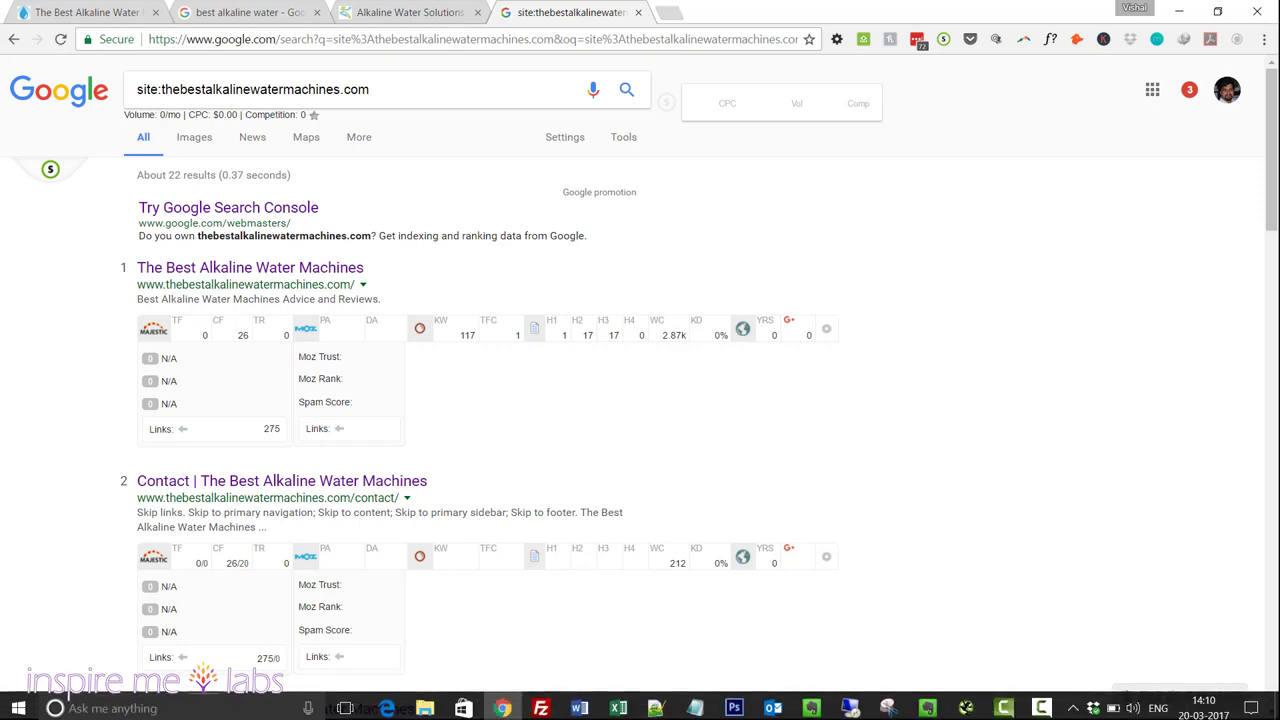
- Review the Evernote audit note's point about CTA and conversion, forms and exit pops
left_click(928, 707)
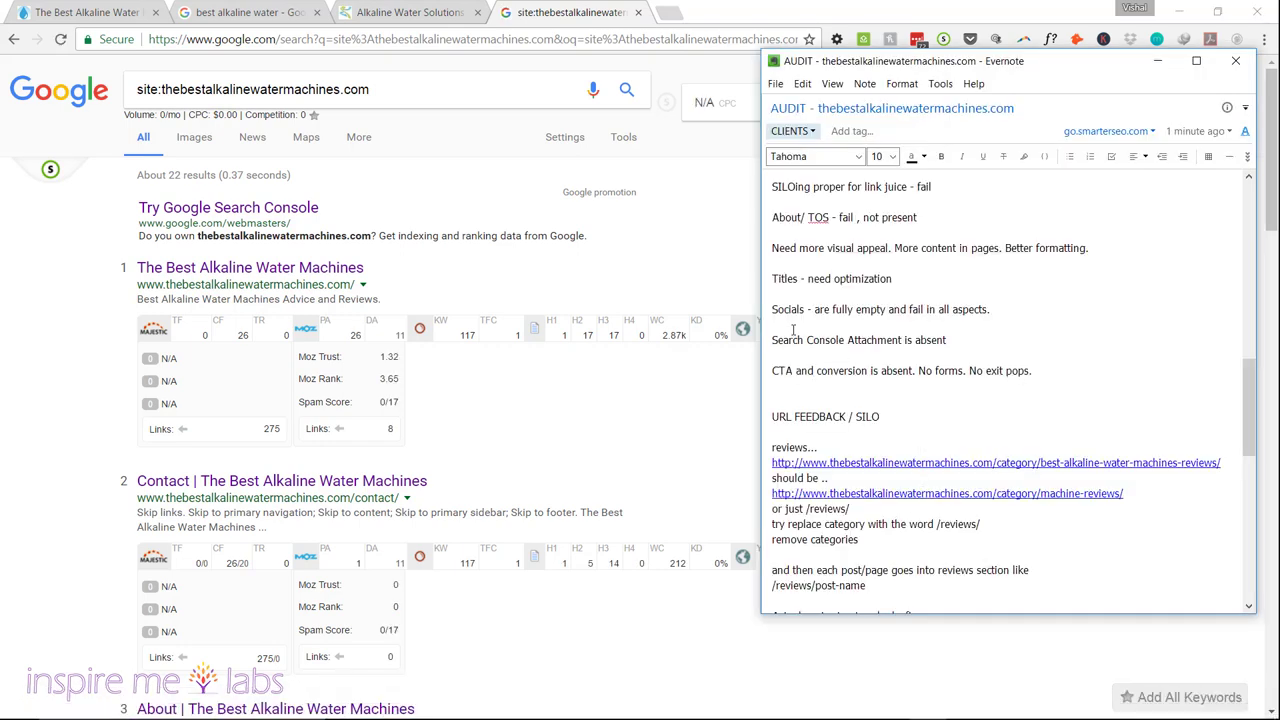
left_click(866, 398)
left_click(813, 385)
left_click_drag(772, 371, 866, 371)
left_click(873, 396)
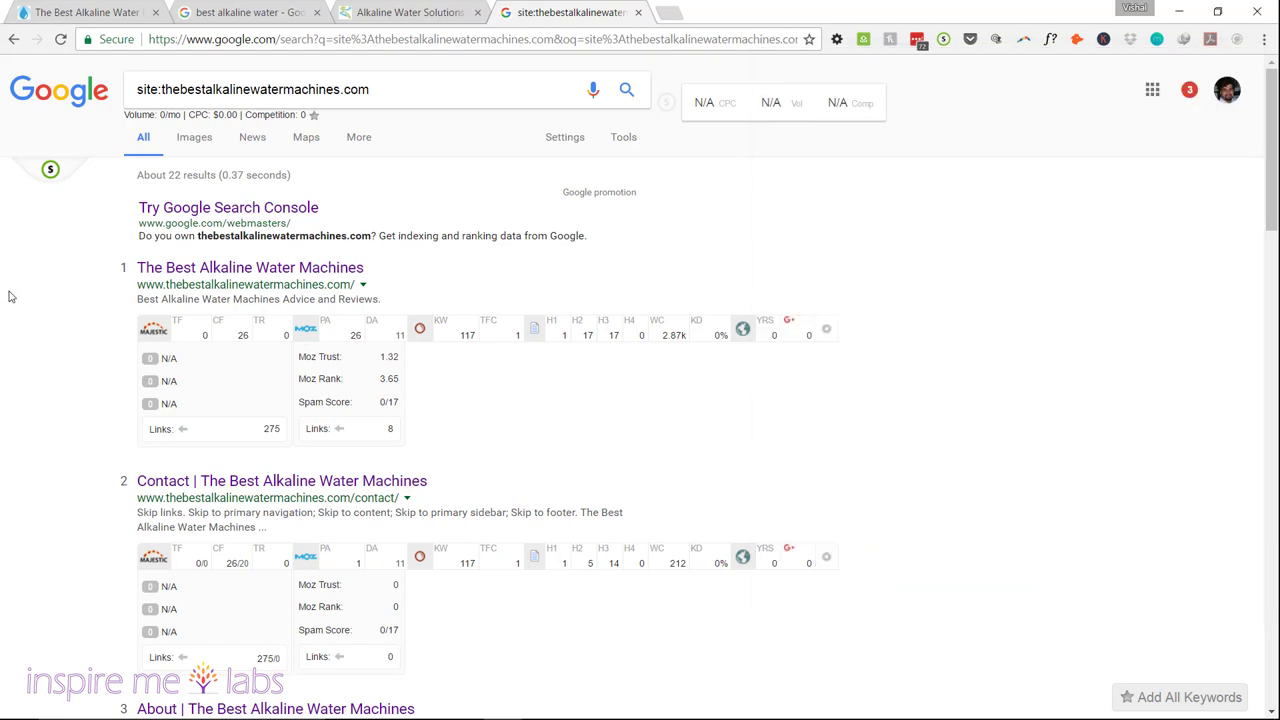
- Examine the competitor alkalinewatermachinereviews.com solutions category page in the browser, from its header down to the footer
left_click(4, 258)
left_click(400, 12)
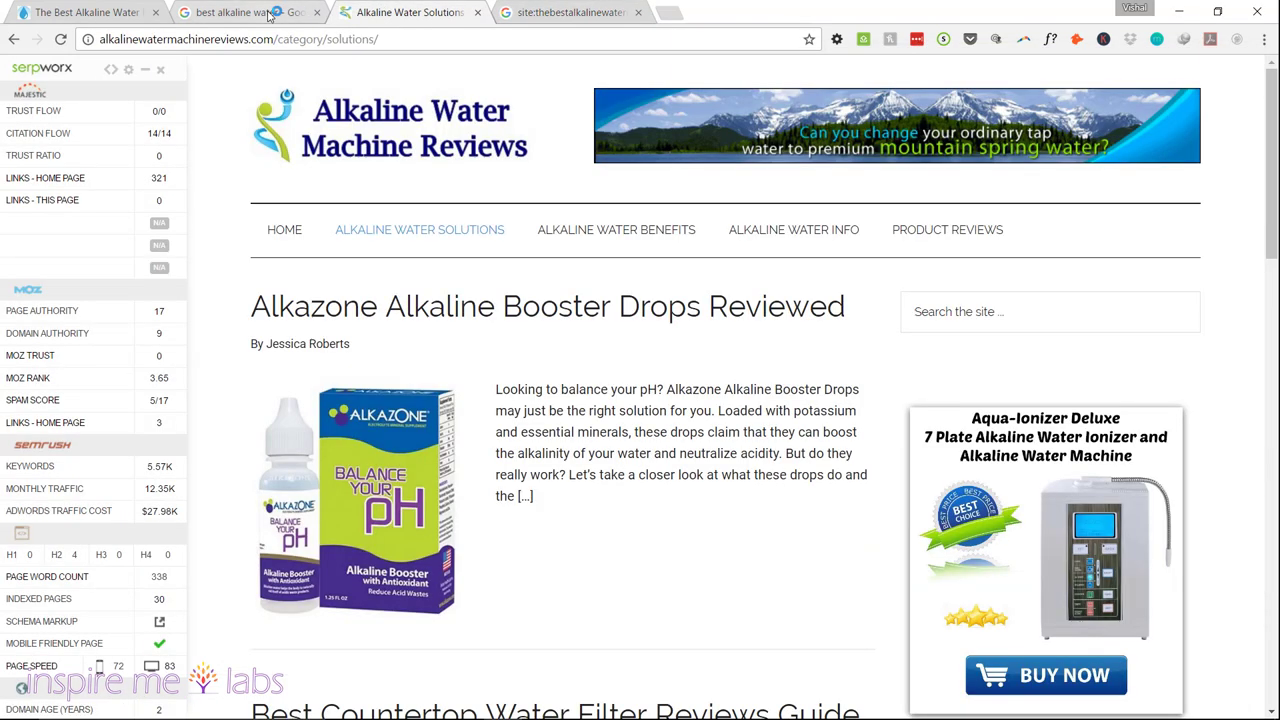
scroll(507, 252, "down", 5)
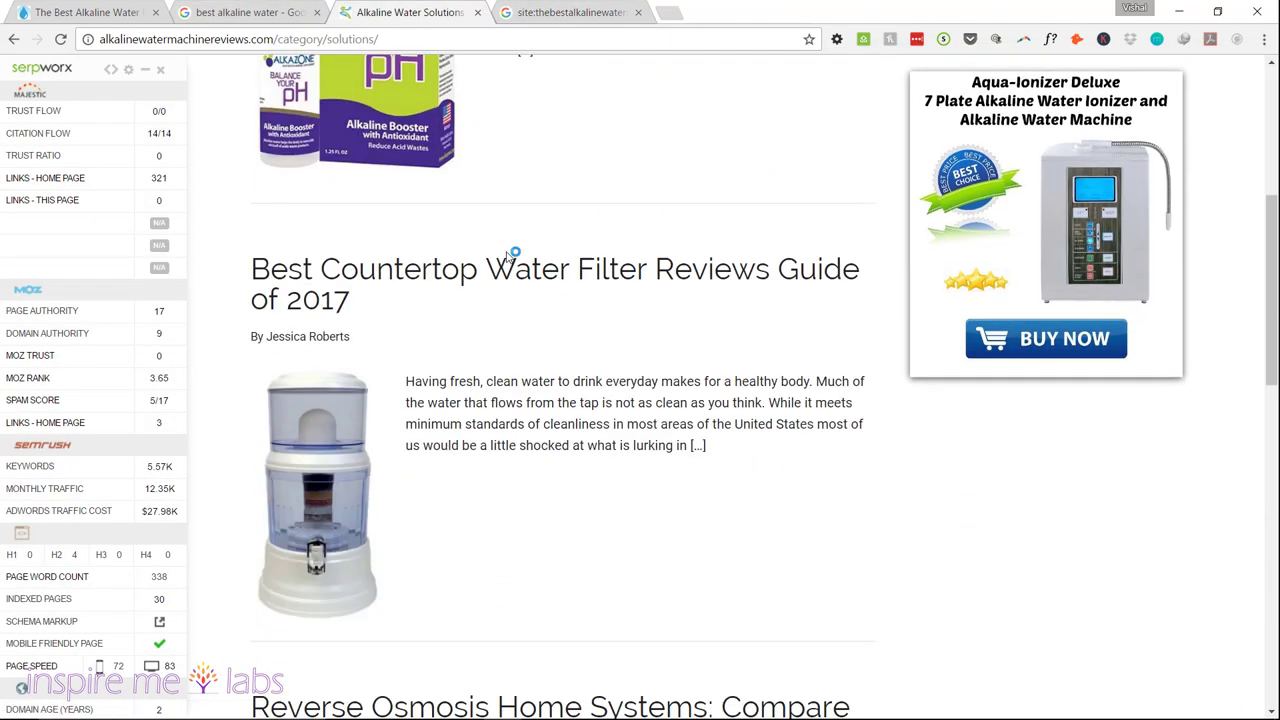
scroll(507, 252, "up", 1)
scroll(507, 255, "up", 4)
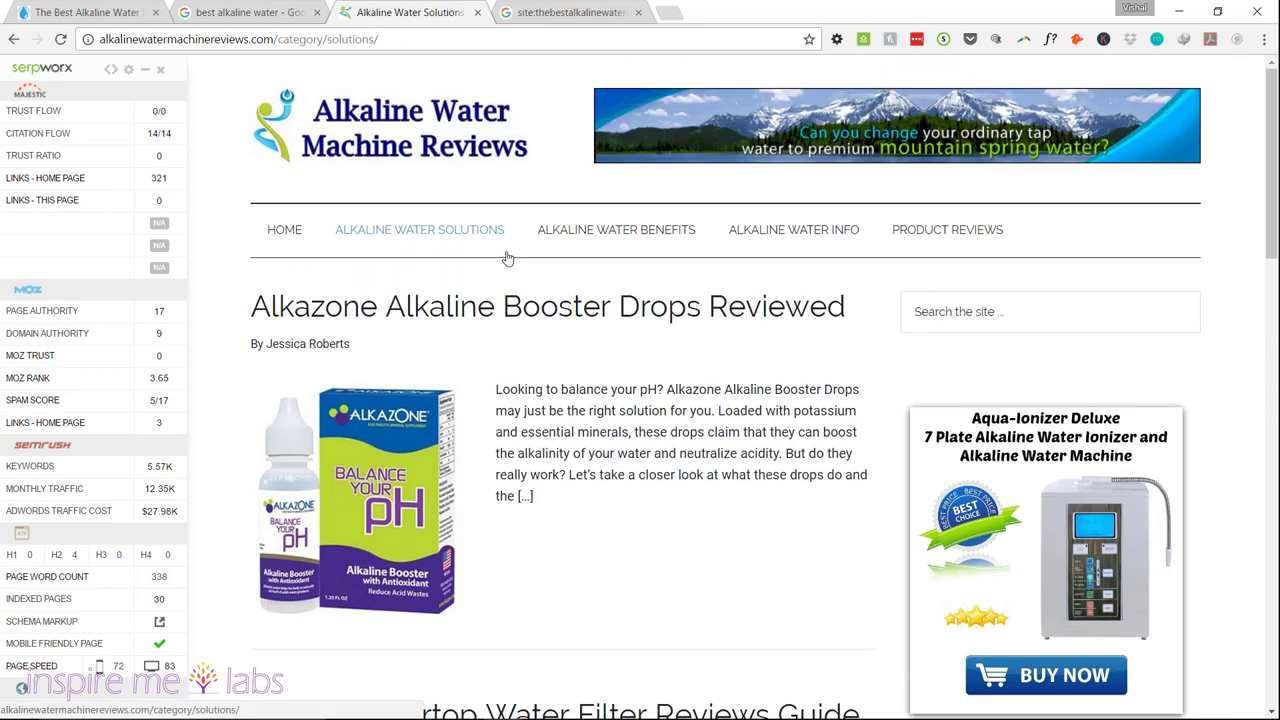
scroll(568, 368, "down", 10)
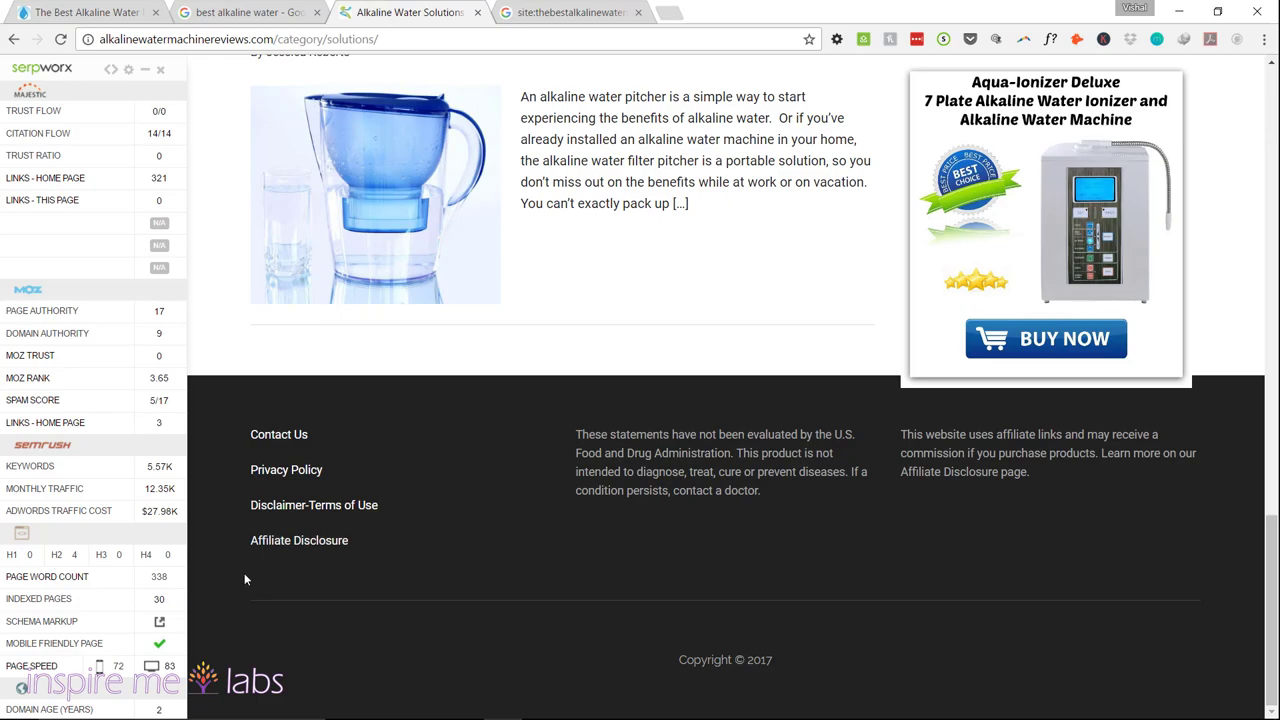
- Return to the audited site's homepage and examine it down to the Conclusion section and footer links
left_click(185, 14)
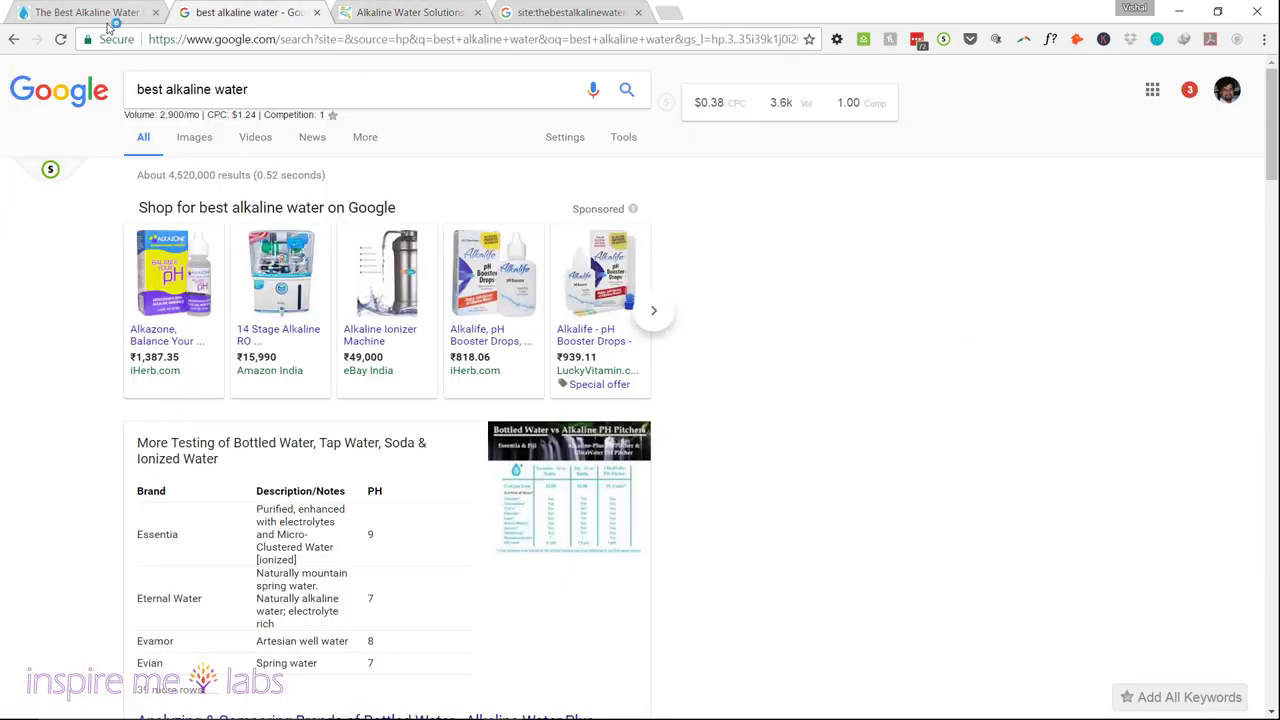
left_click(108, 20)
scroll(600, 520, "down", 15)
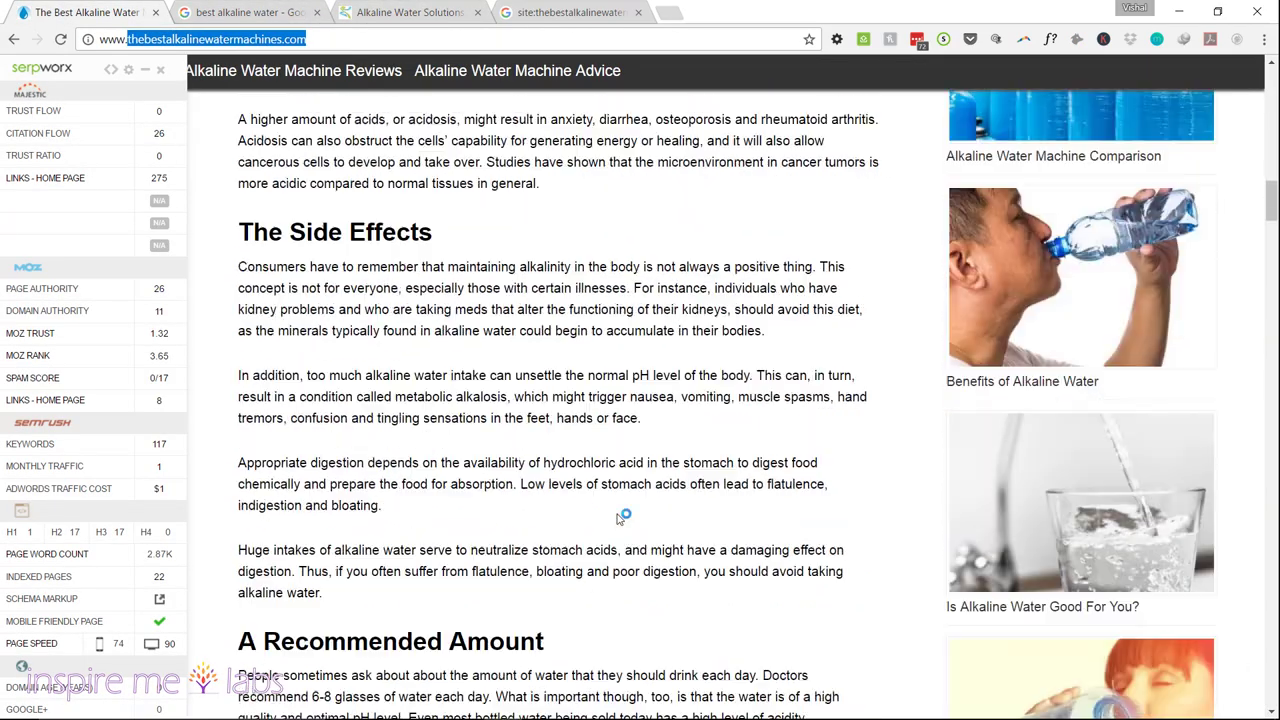
scroll(619, 517, "down", 10)
scroll(619, 517, "down", 15)
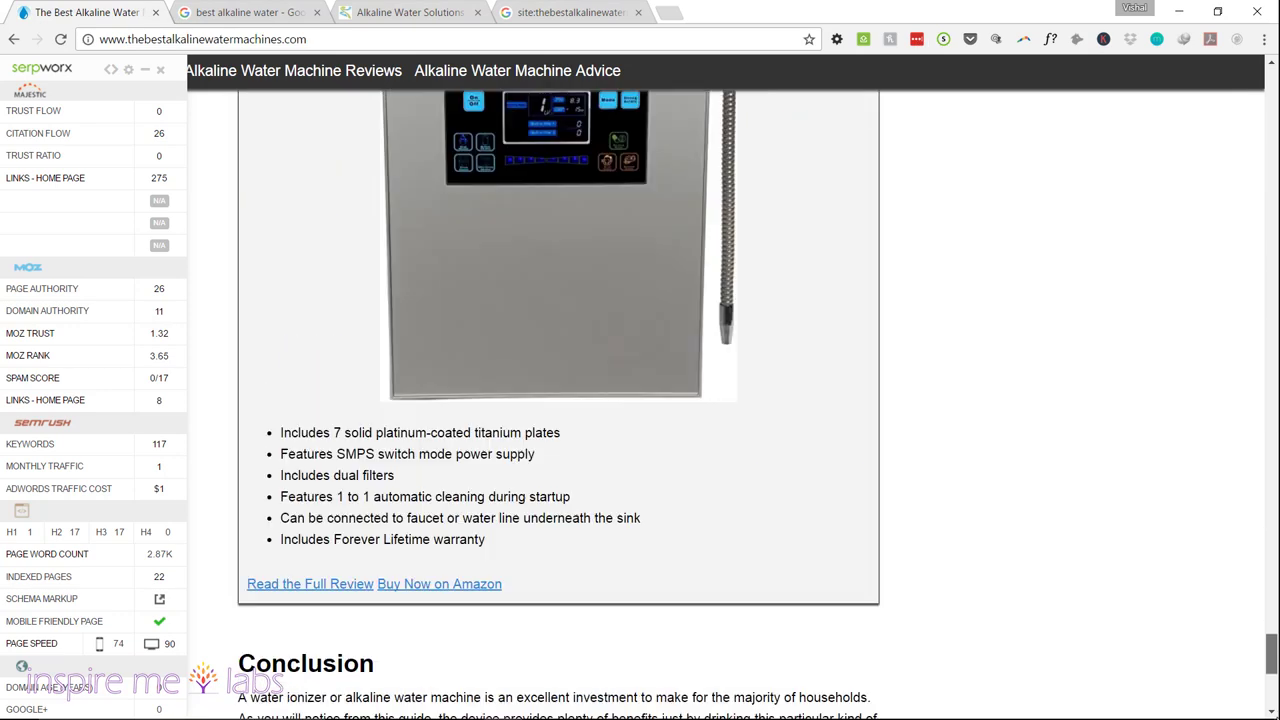
scroll(619, 517, "down", 5)
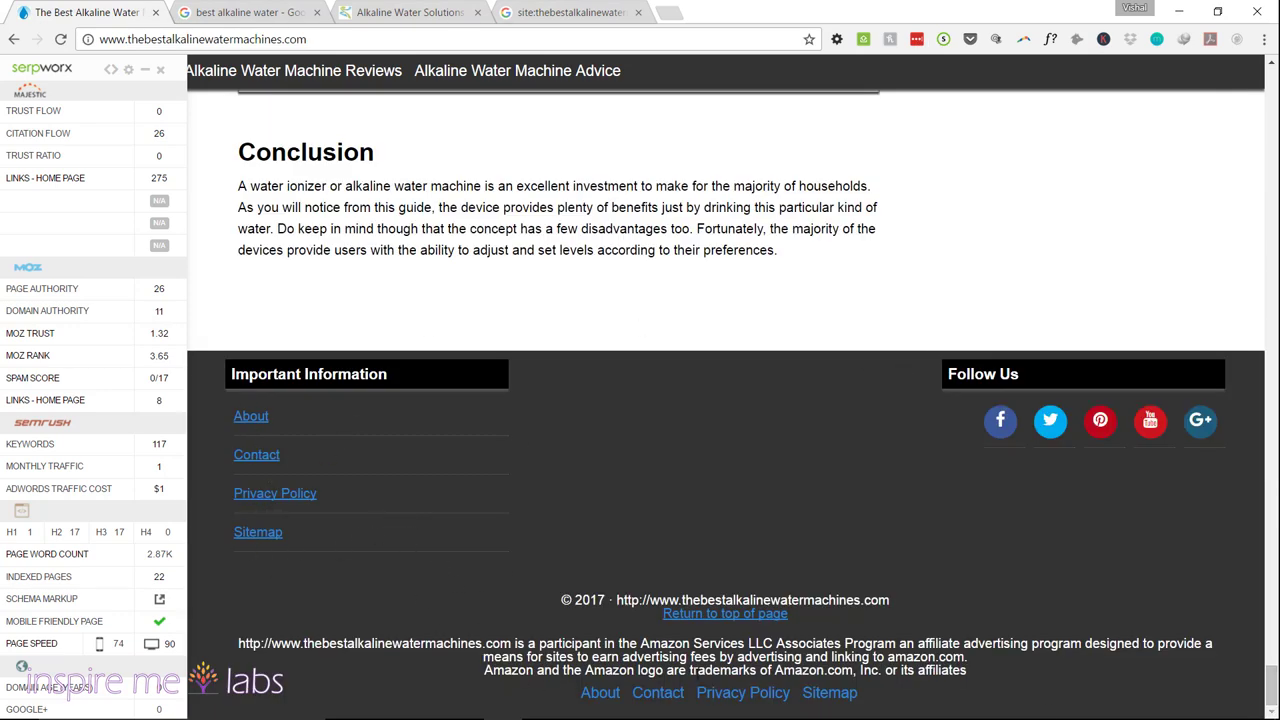
scroll(482, 424, "up", 1)
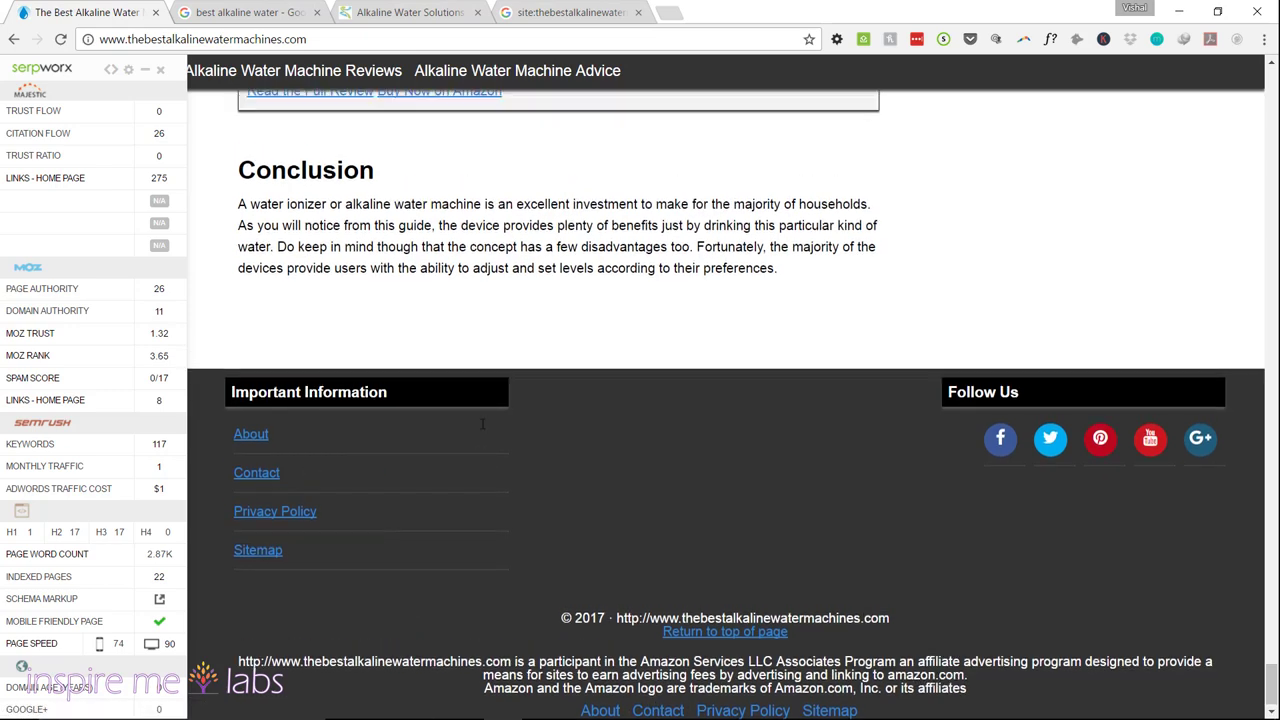
- Switch to the Evernote audit note and review the URL FEEDBACK / SILO comment on the best-alkaline-water-machines-reviews category URL
scroll(482, 424, "up", 15)
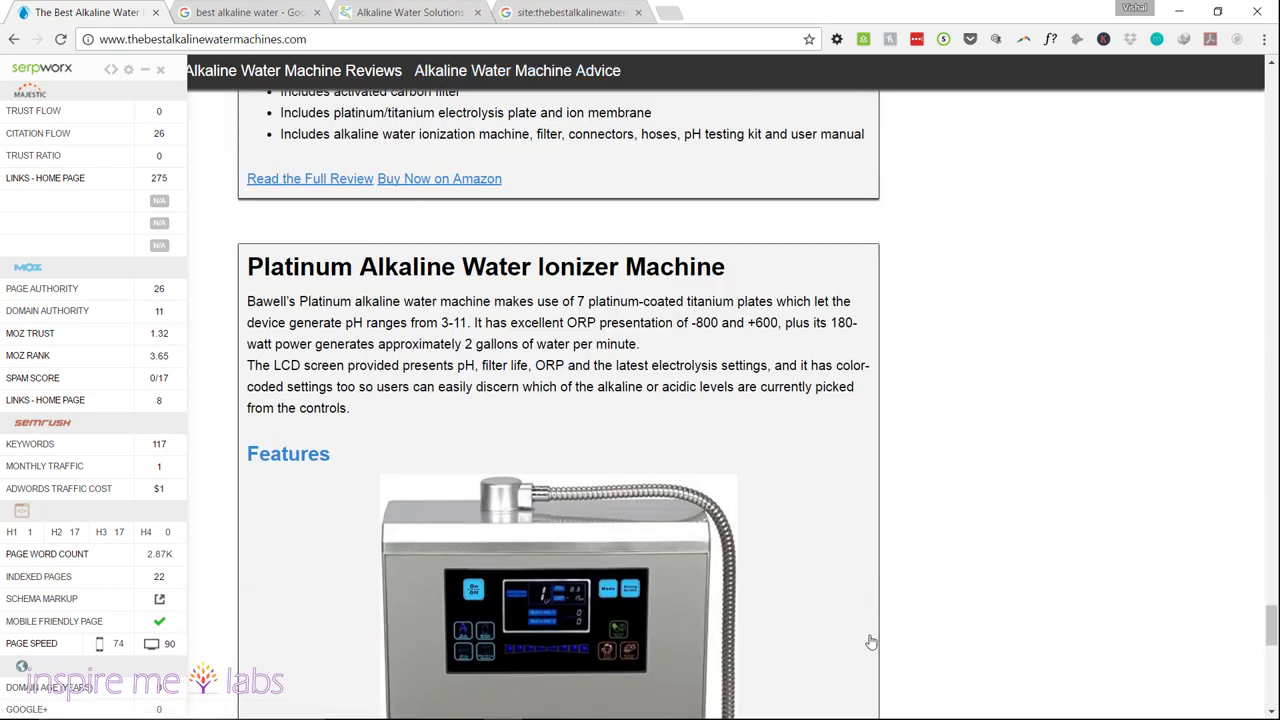
left_click(932, 704)
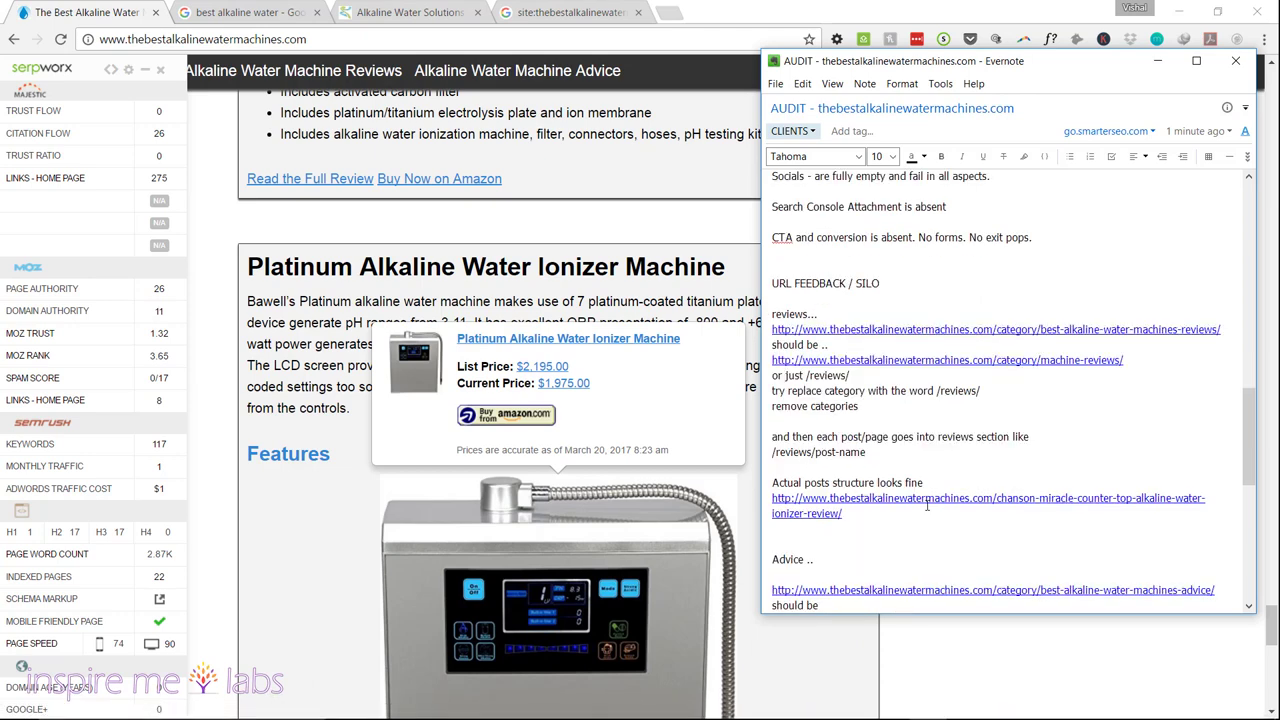
left_click(822, 299)
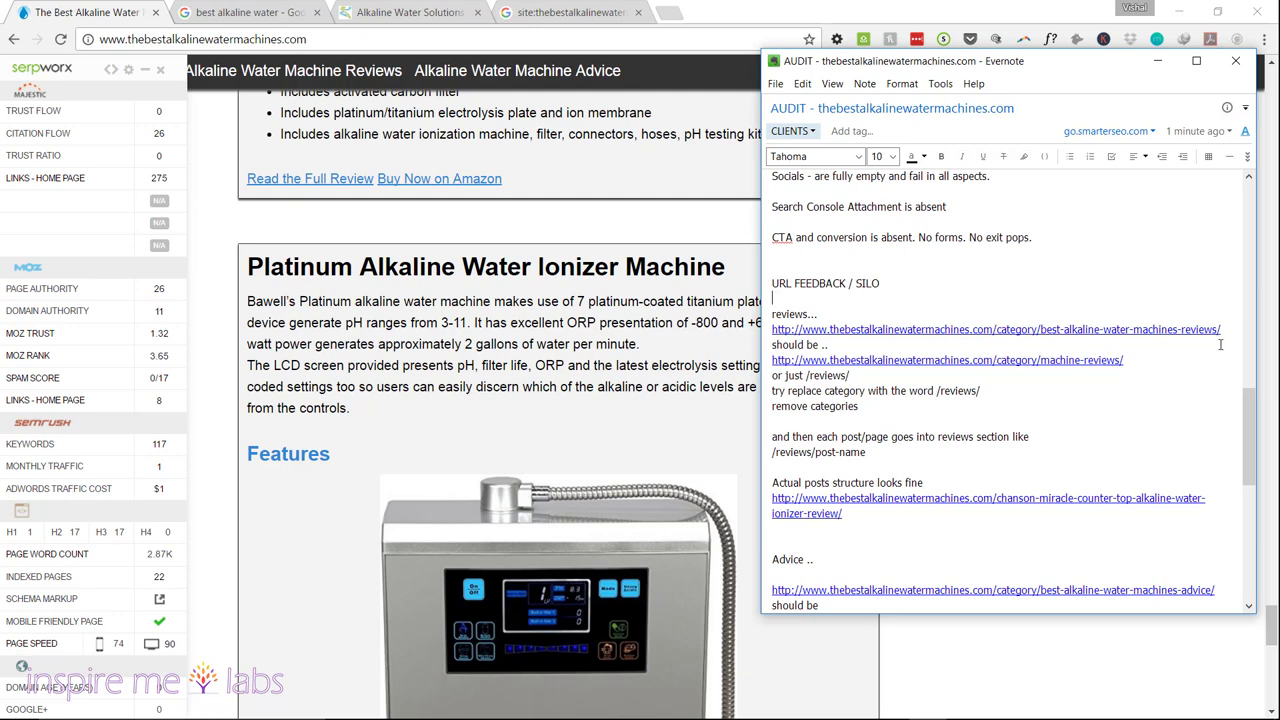
left_click_drag(1216, 329, 1042, 329)
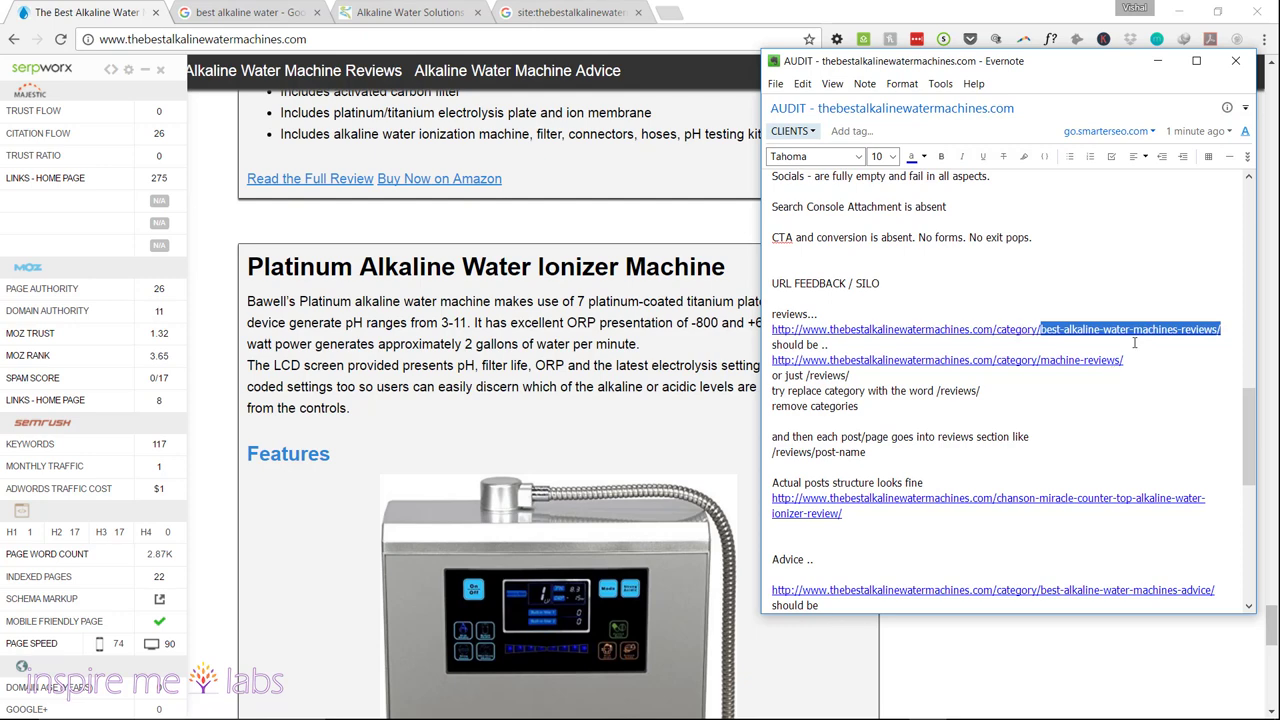
left_click(1231, 330)
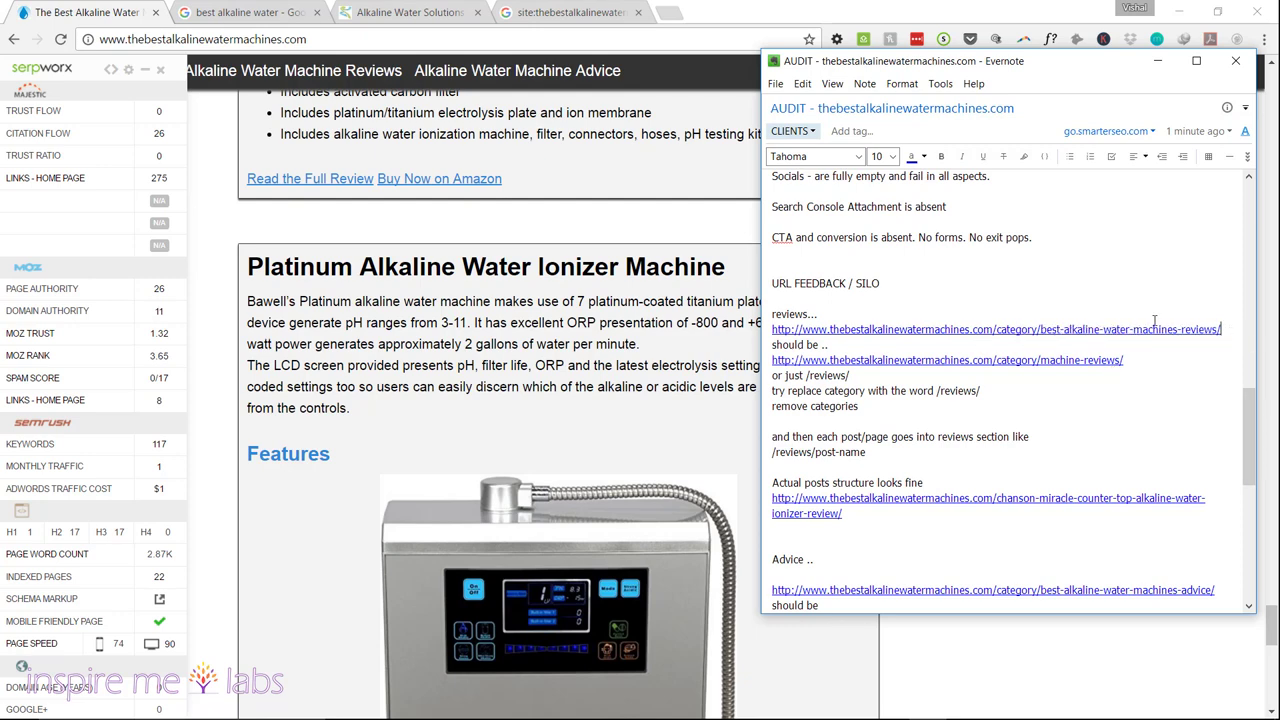
left_click_drag(1230, 330, 772, 345)
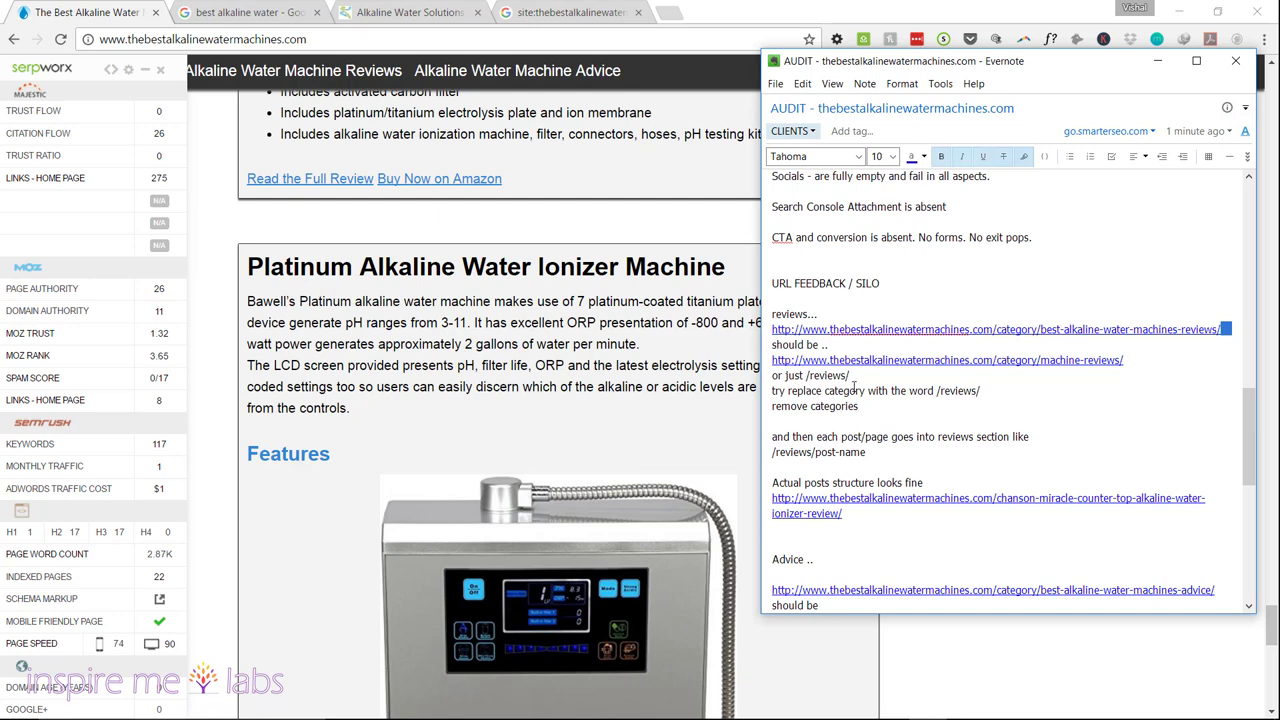
- Review the note's suggested /reviews/ category slug and the /reviews/post-name structure for individual review posts
left_click_drag(850, 375, 805, 376)
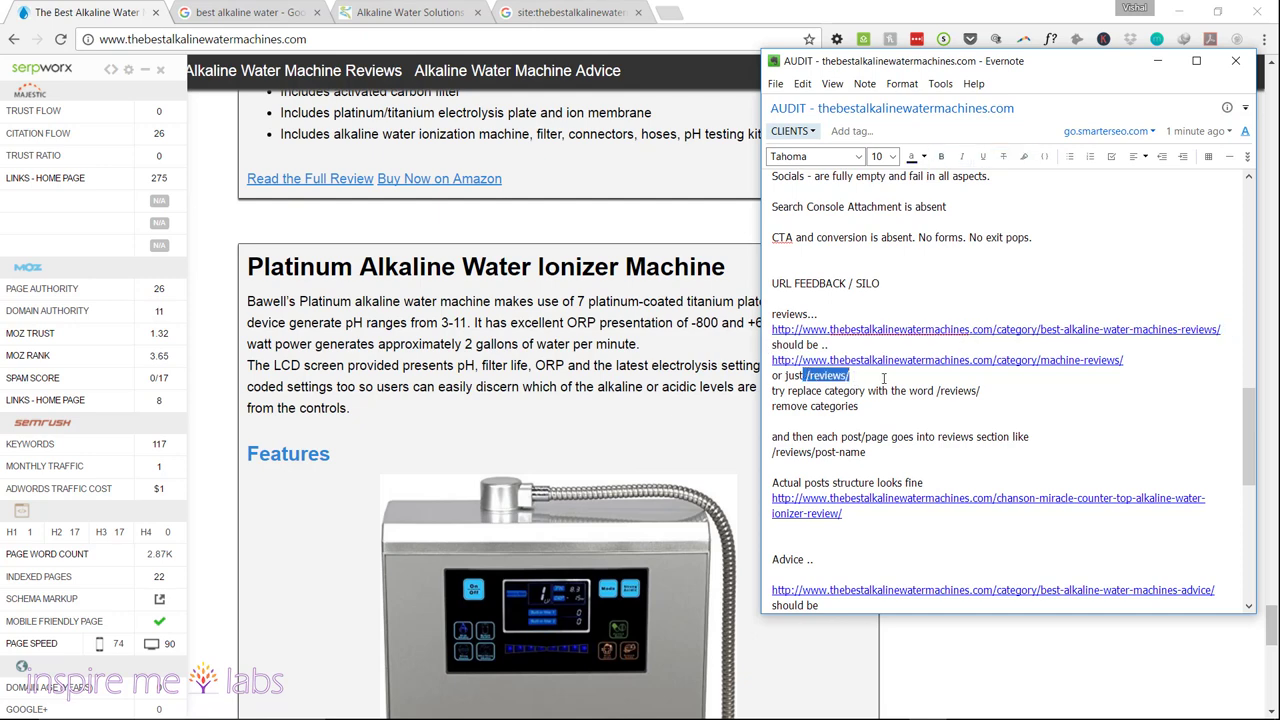
left_click(798, 390)
left_click_drag(866, 452, 811, 457)
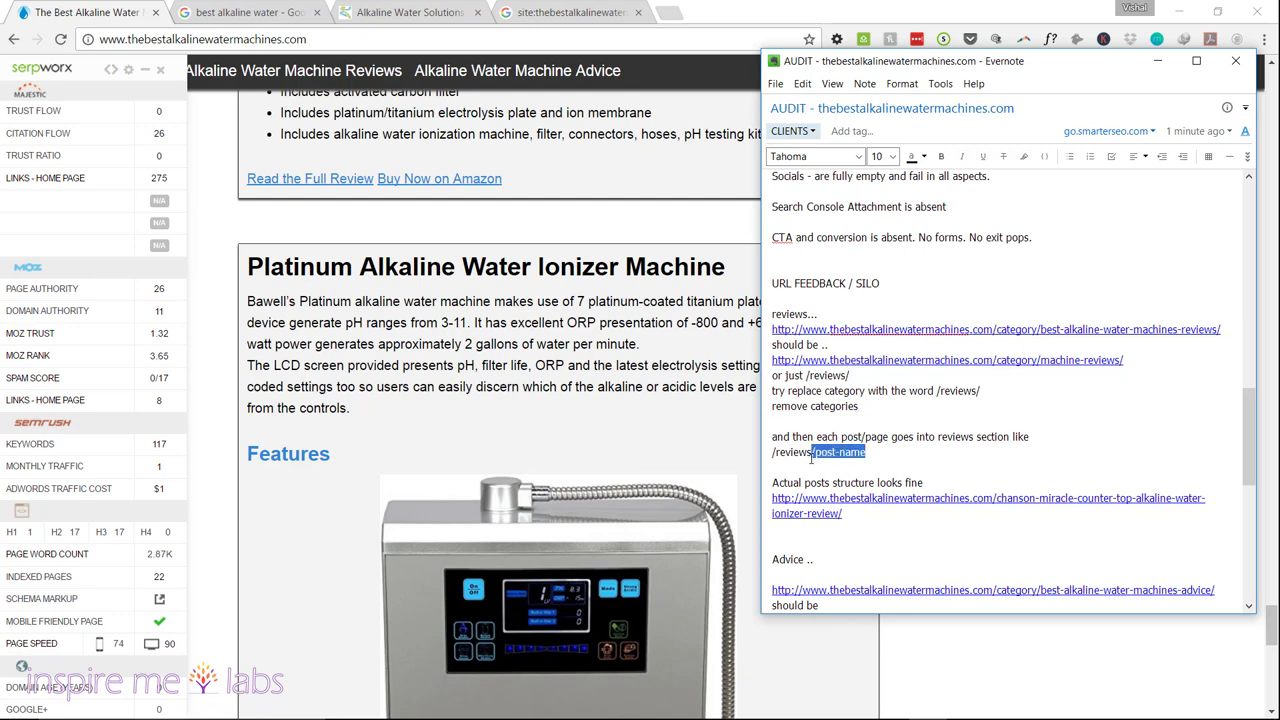
left_click(901, 451)
left_click_drag(858, 452, 817, 454)
left_click(920, 452)
- Review the note's Advice section and its suggested category URL site.com/advice/
scroll(894, 462, "down", 3)
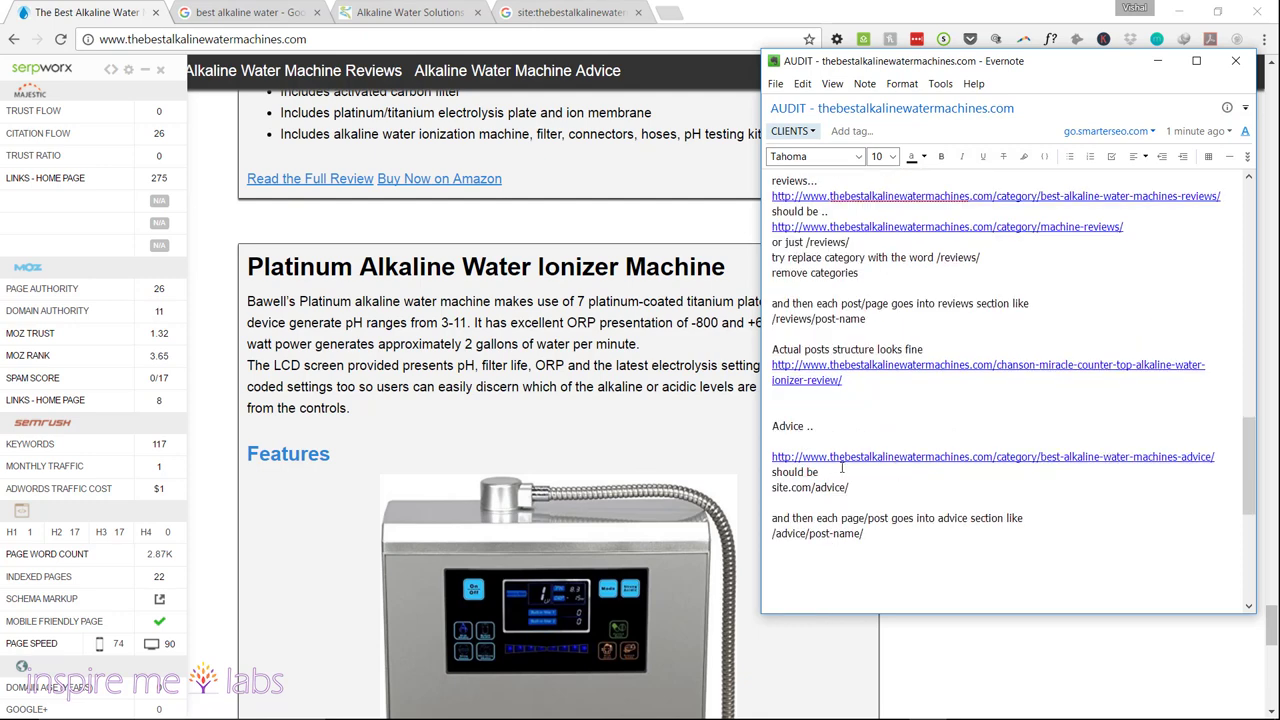
left_click(841, 425)
left_click_drag(849, 488, 774, 490)
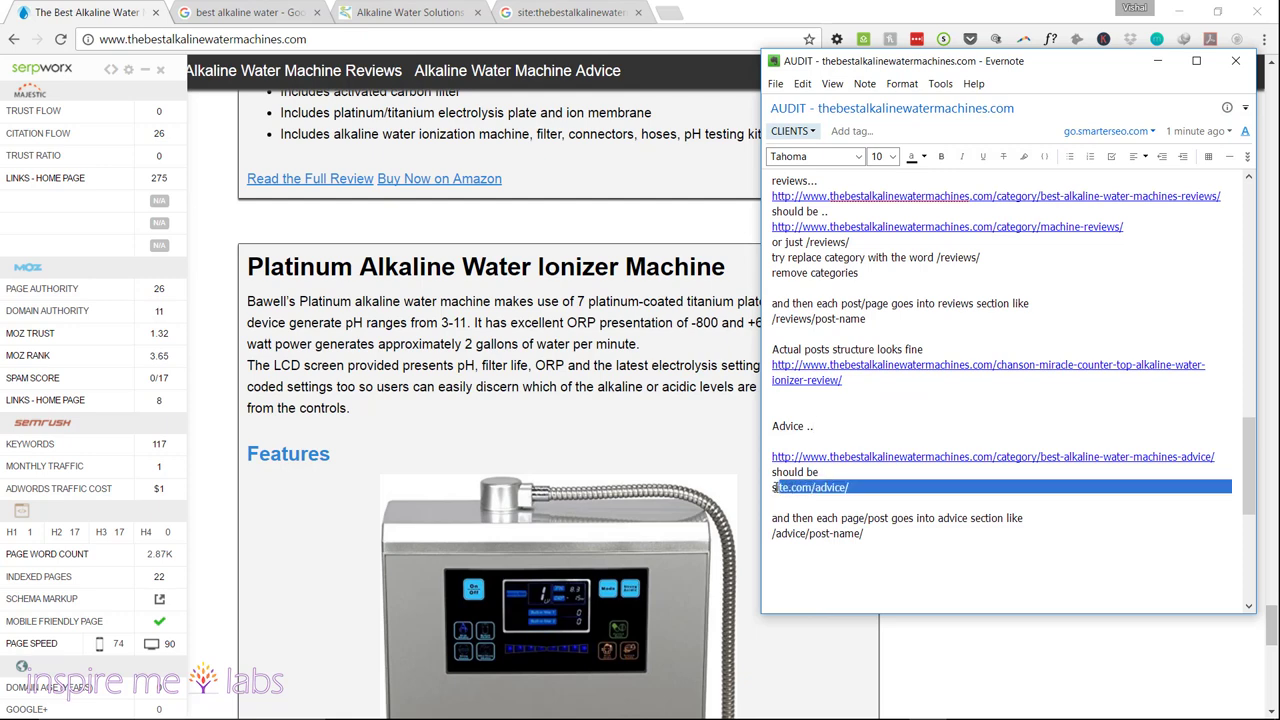
- Try adding category/ before advice/ in the note's suggested site.com/advice/ URL
left_click(862, 501)
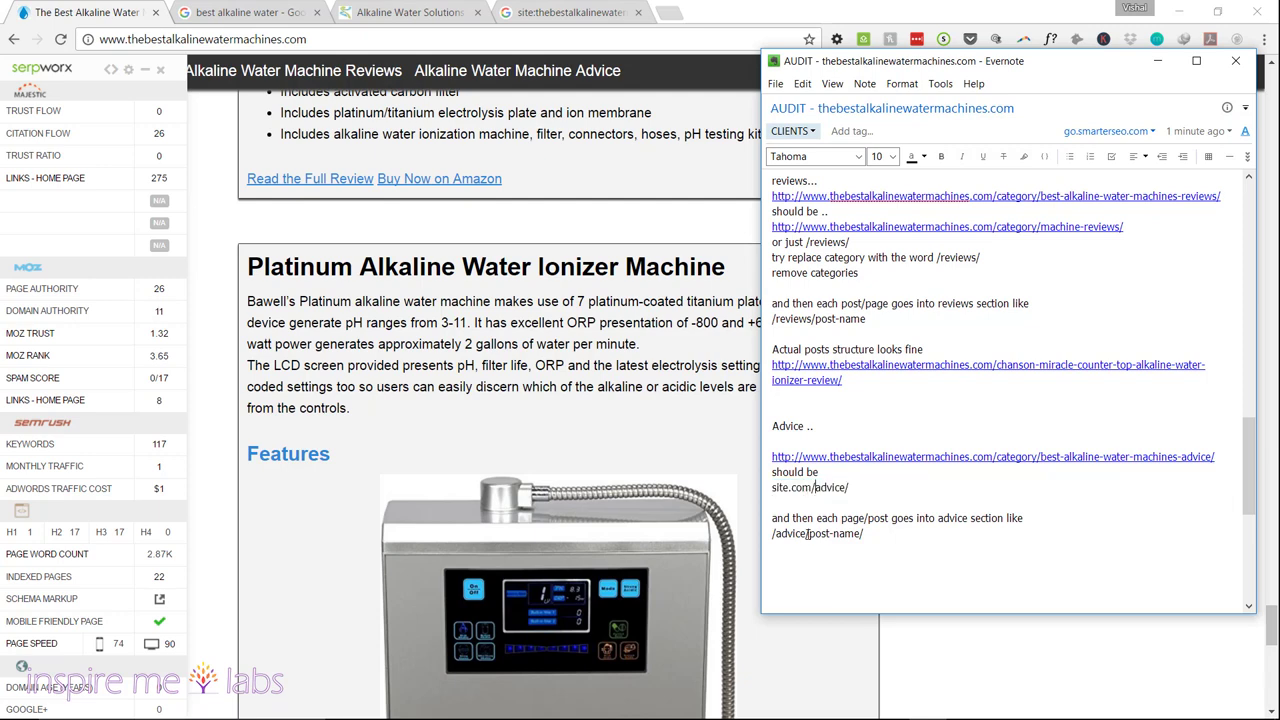
type("ca")
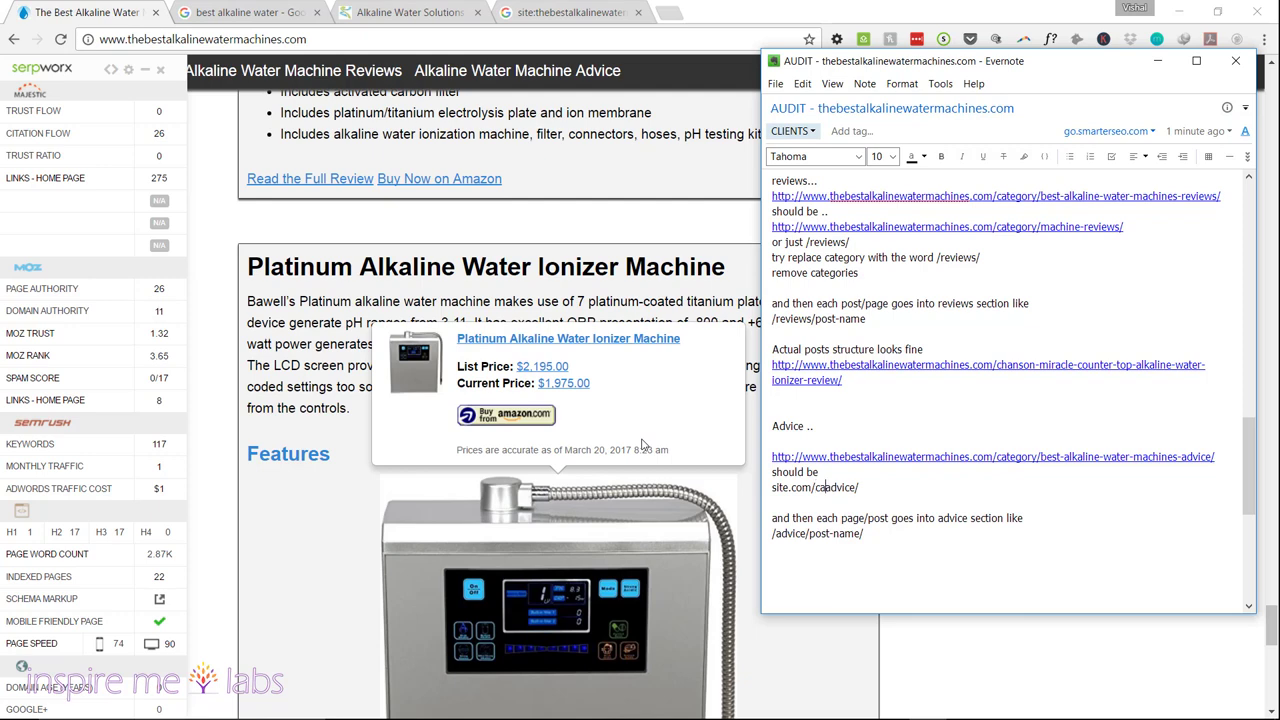
type("tegory/")
left_click_drag(862, 487, 817, 487)
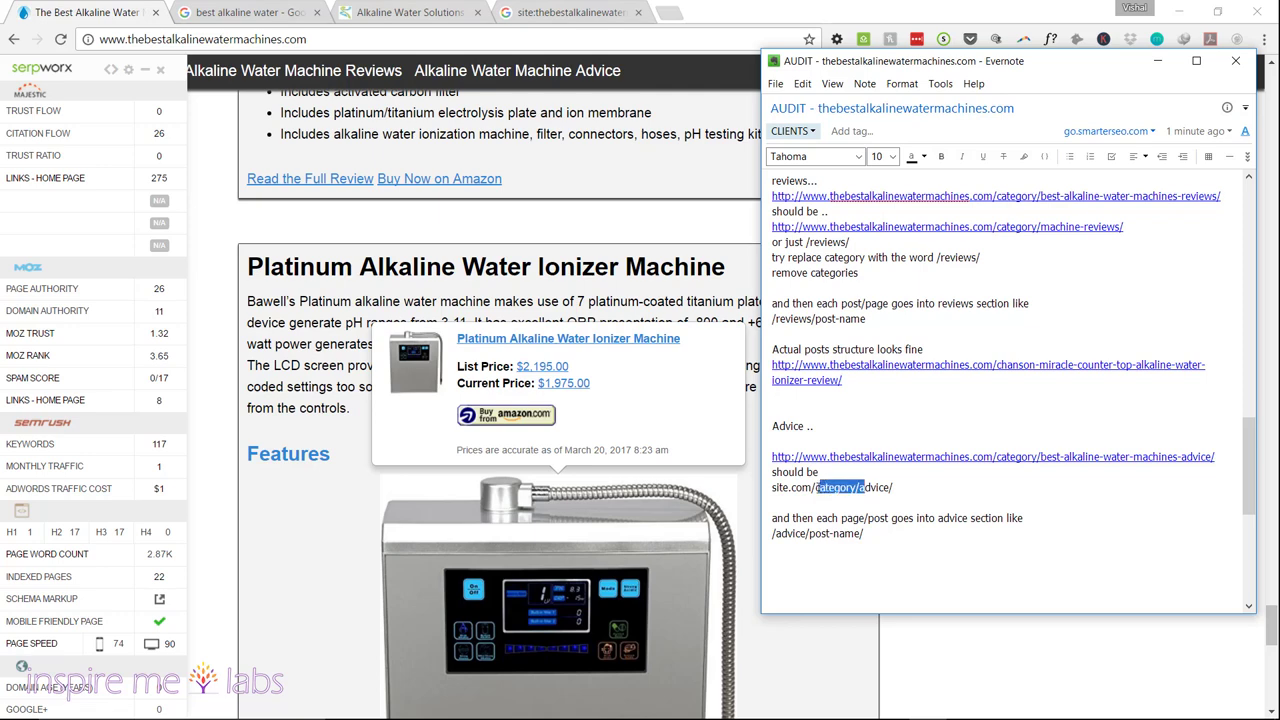
key("BackSpace")
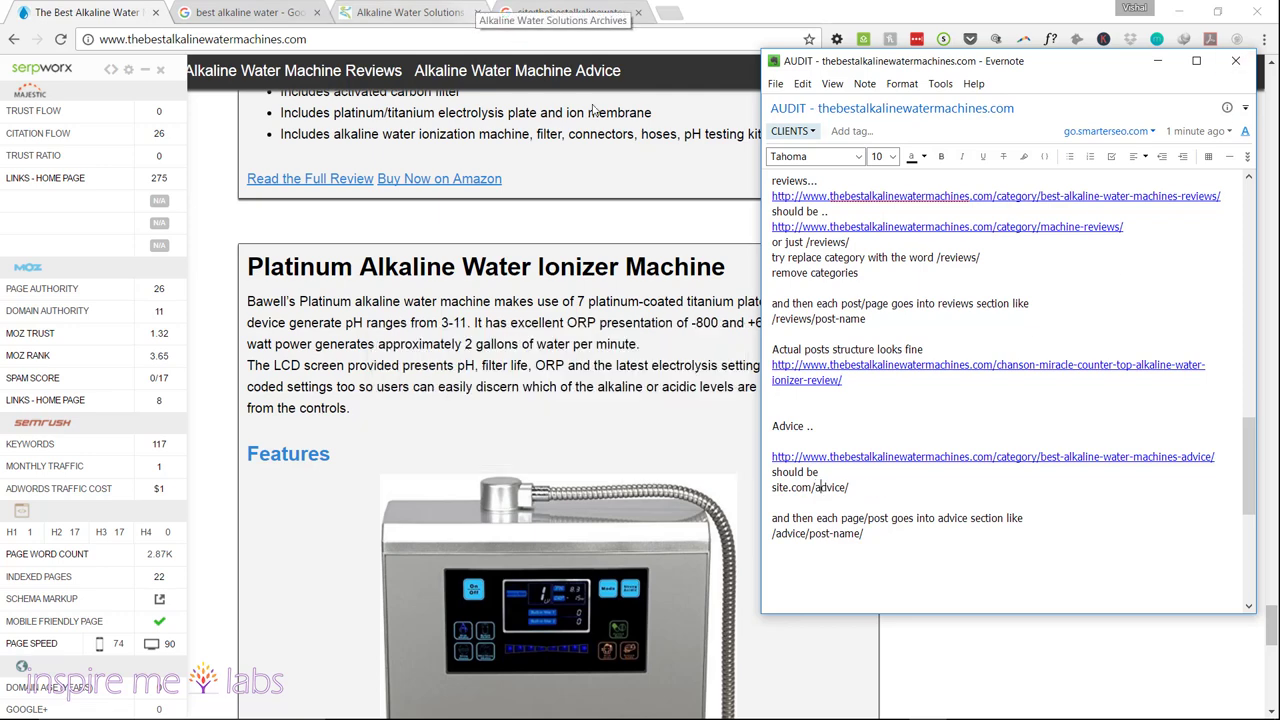
- Review the note's advice post structure /advice/post-name/ and the start of its OFF PAGE section
left_click(810, 508)
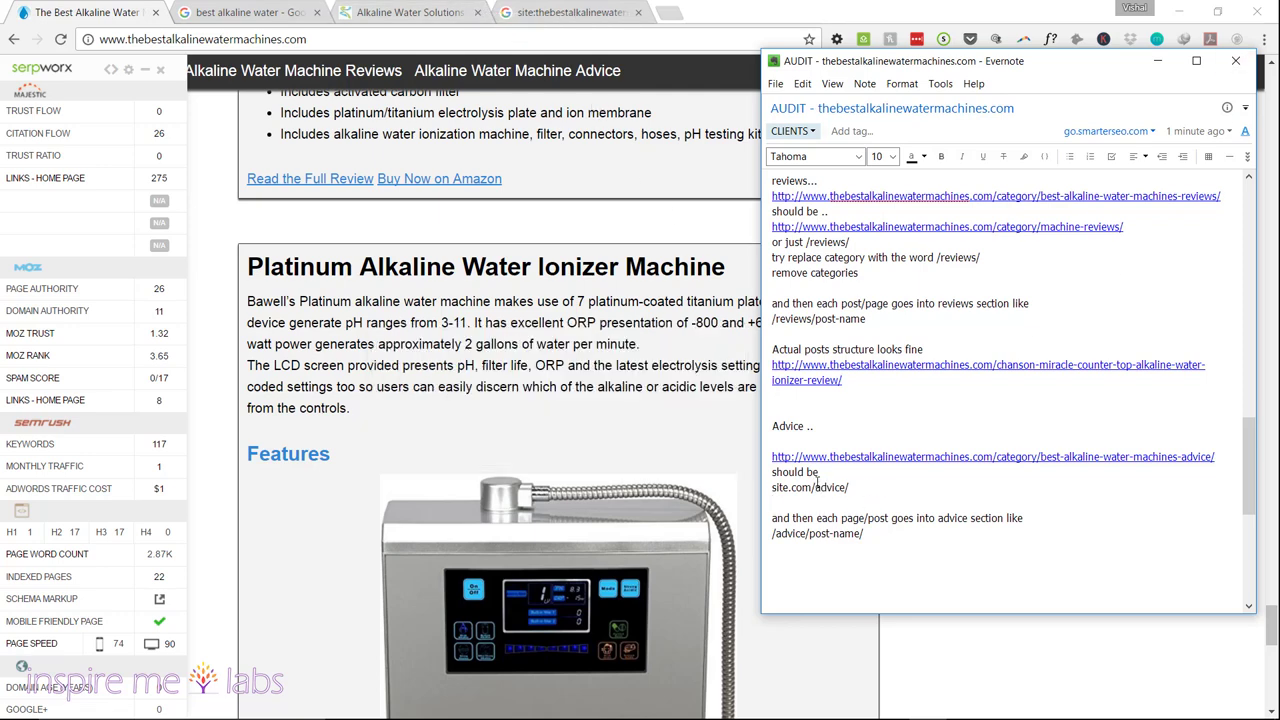
scroll(855, 492, "down", 3)
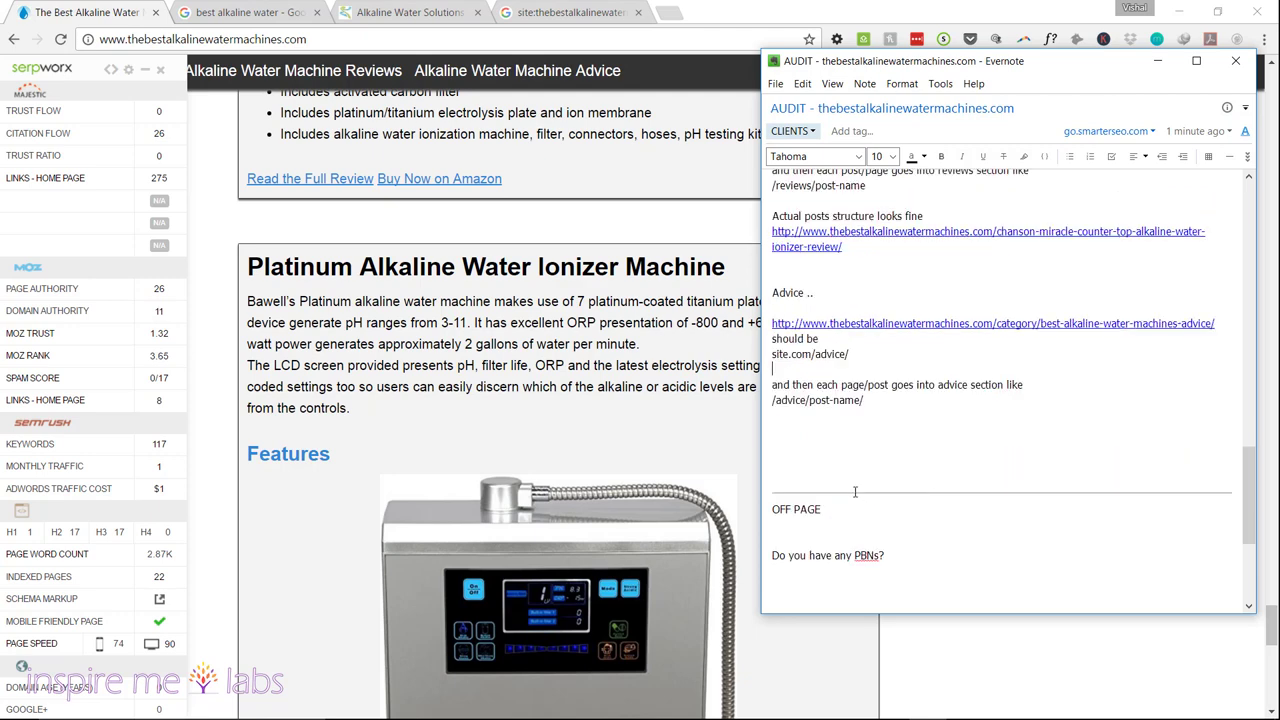
double_click(820, 358)
left_click(846, 371)
left_click(813, 428)
scroll(813, 428, "up", 1)
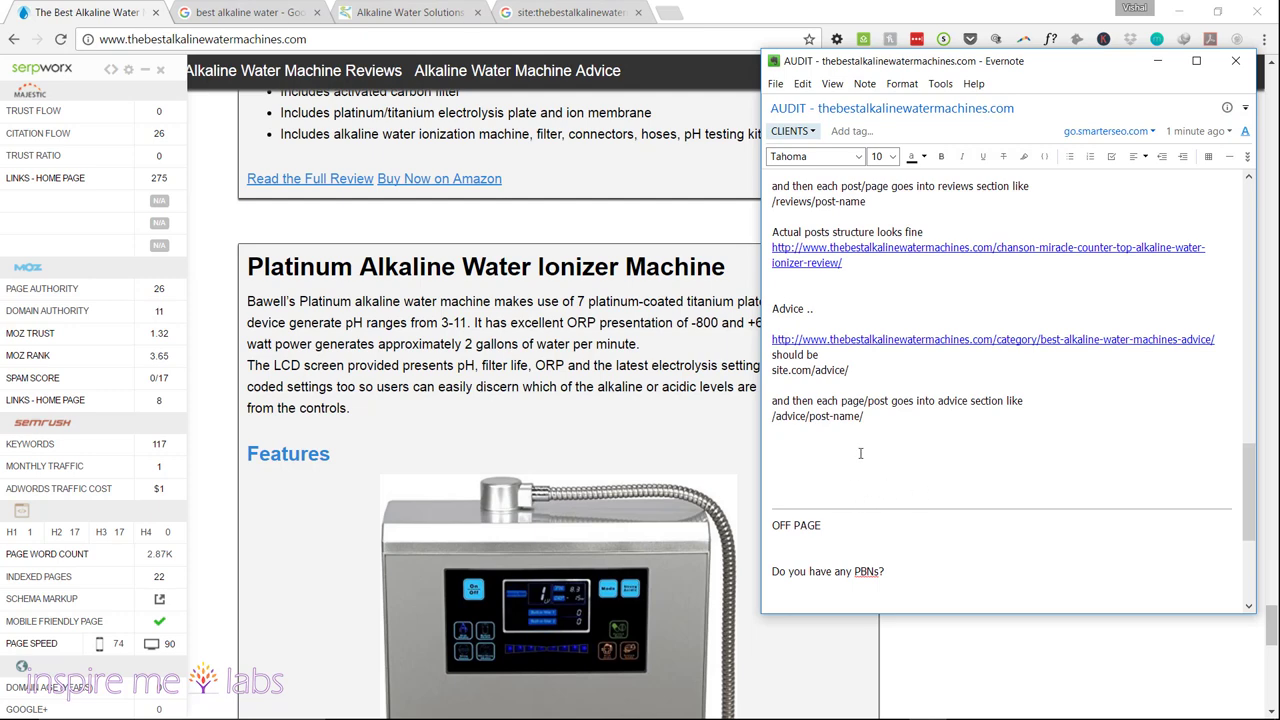
- Return to the audited site's homepage in the browser and examine its content between the header, product reviews and The Side Effects section
left_click(548, 494)
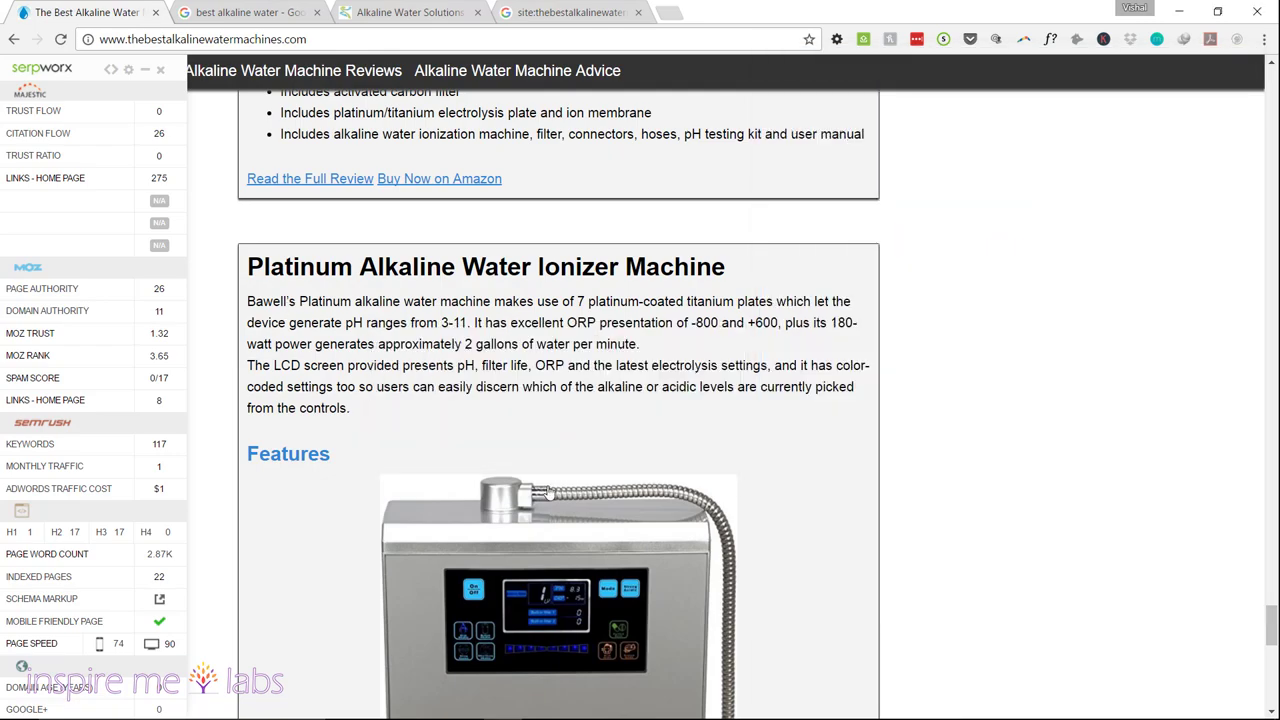
scroll(548, 494, "down", 20)
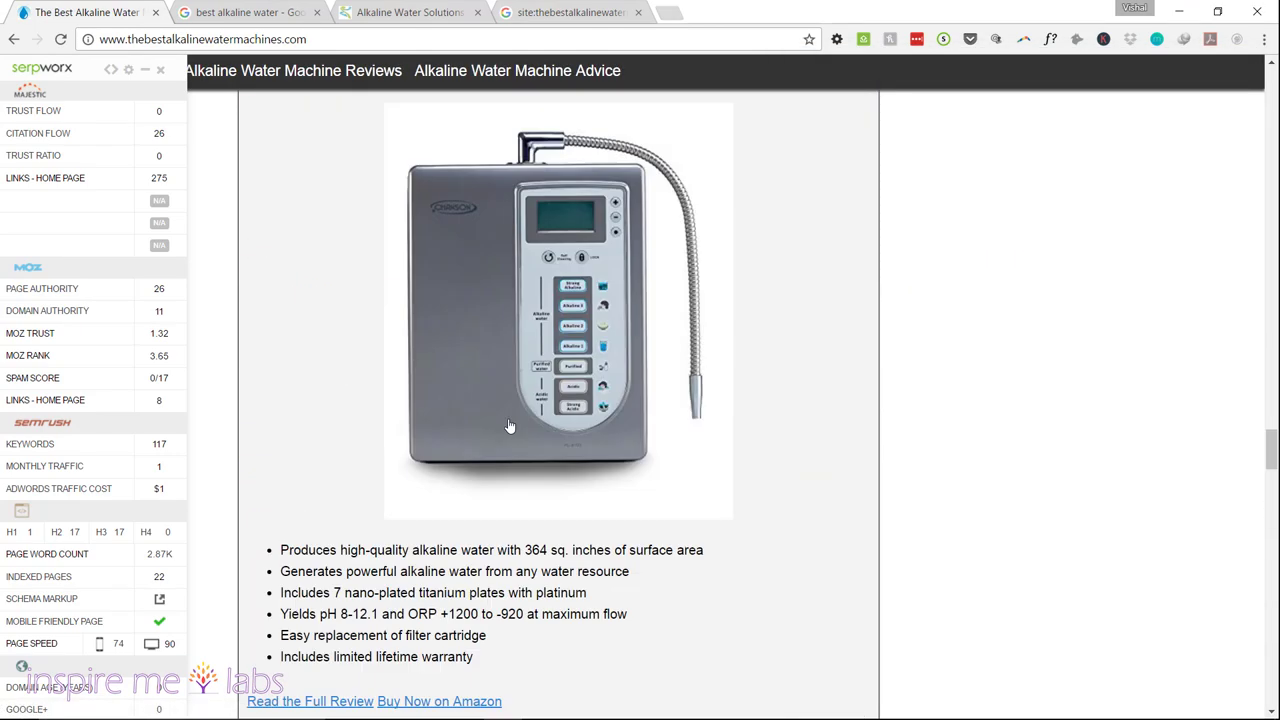
scroll(509, 426, "up", 20)
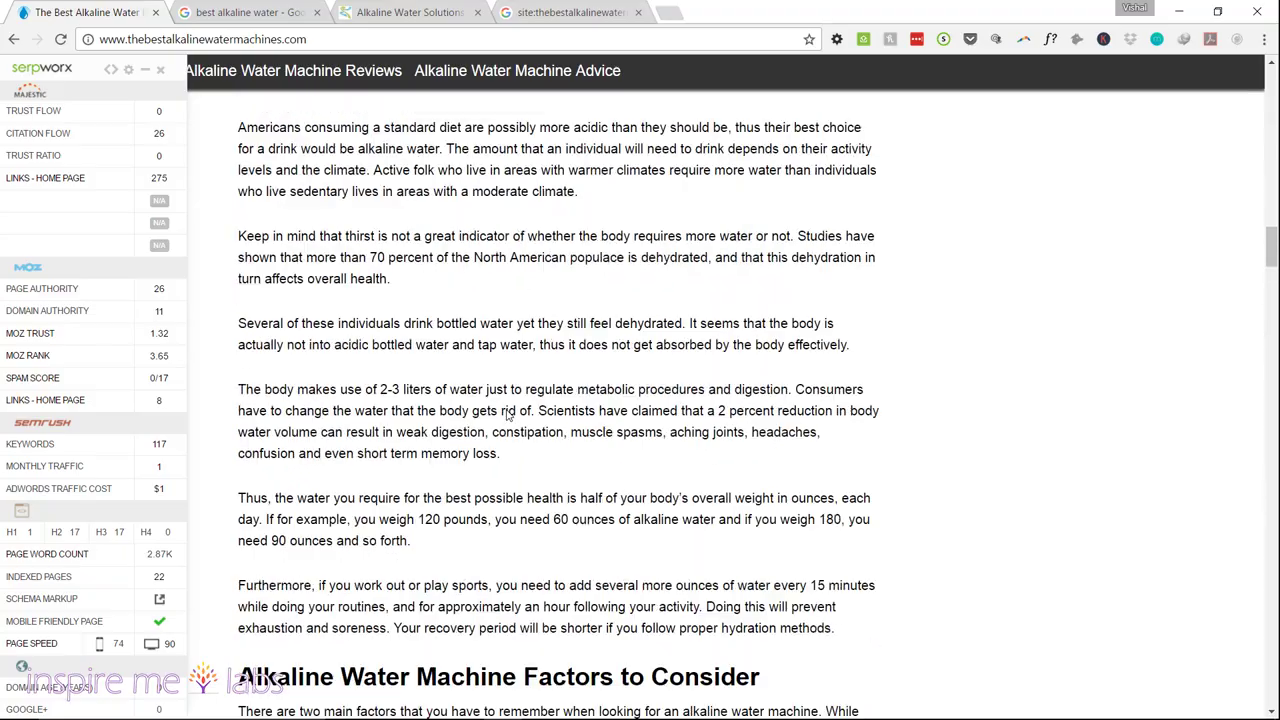
scroll(509, 416, "up", 20)
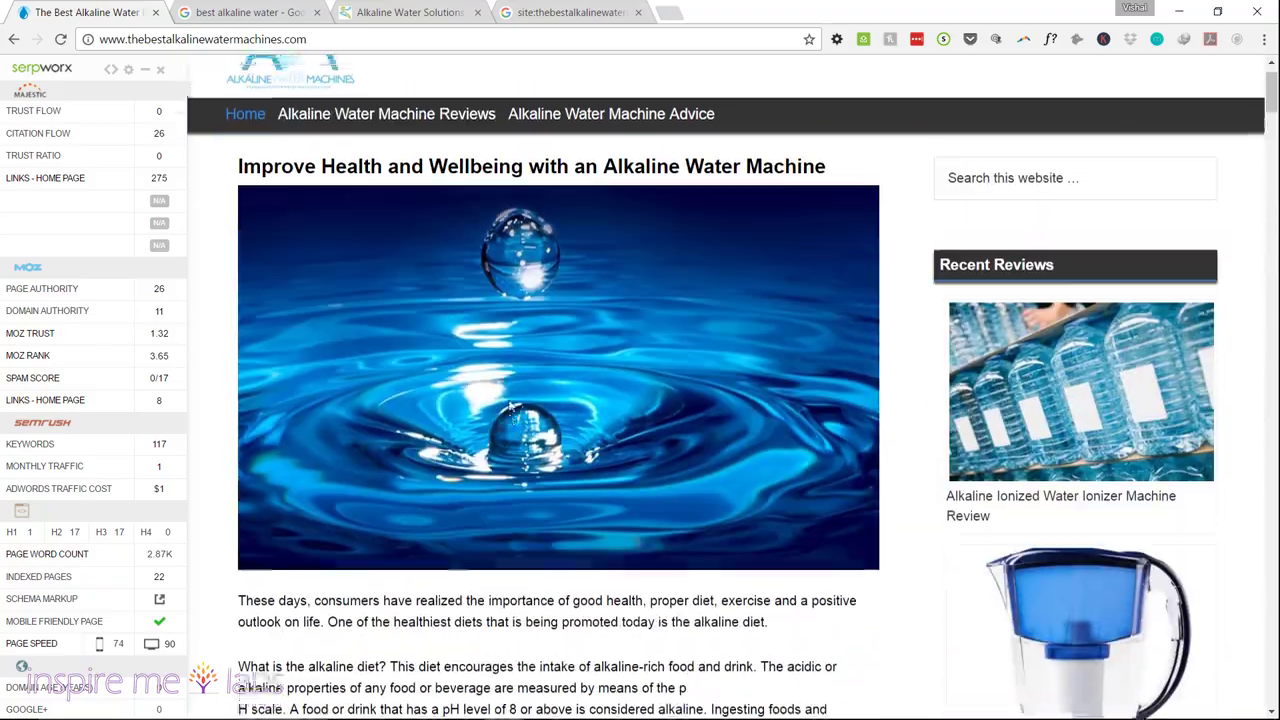
scroll(510, 408, "down", 7)
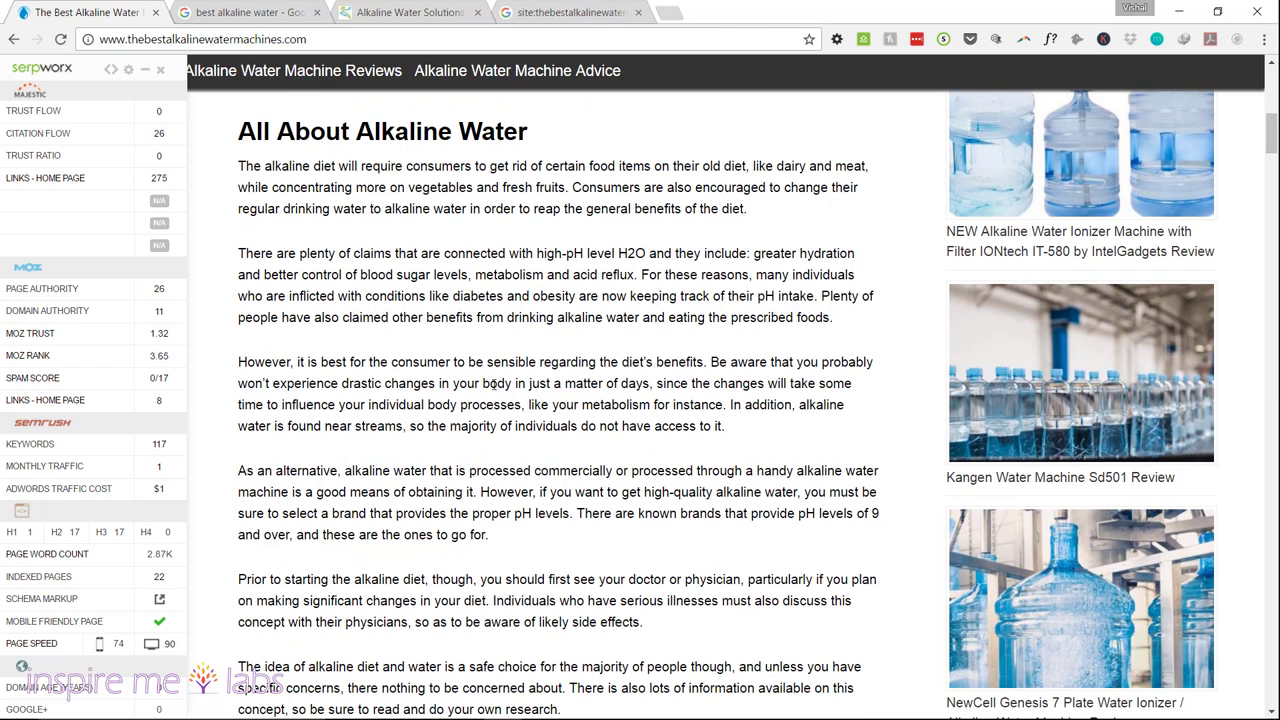
scroll(570, 400, "up", 8)
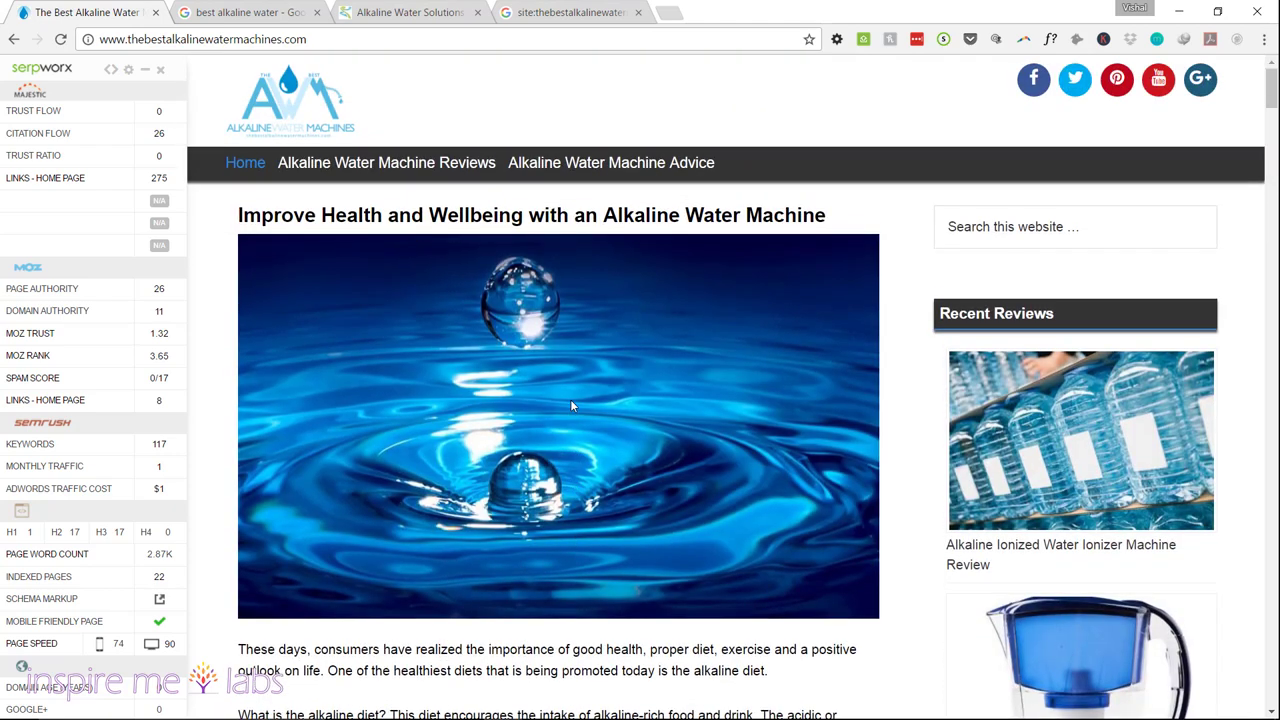
scroll(654, 498, "down", 10)
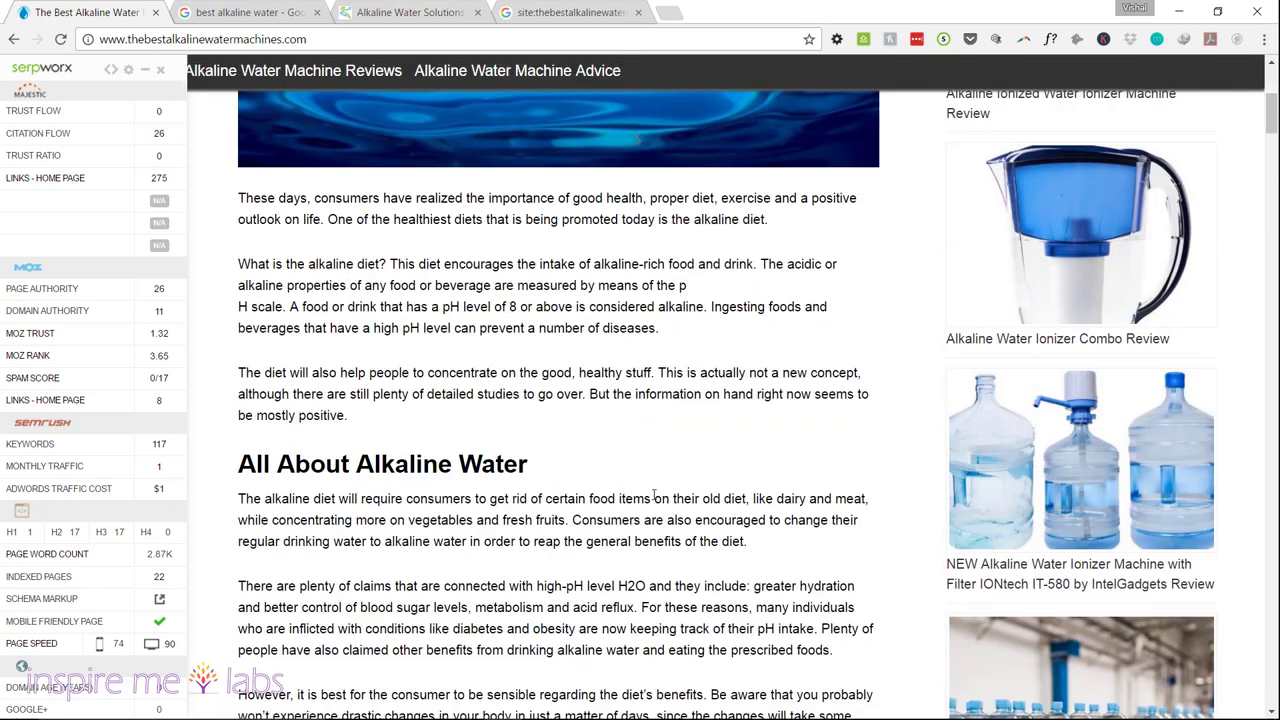
scroll(655, 500, "down", 2)
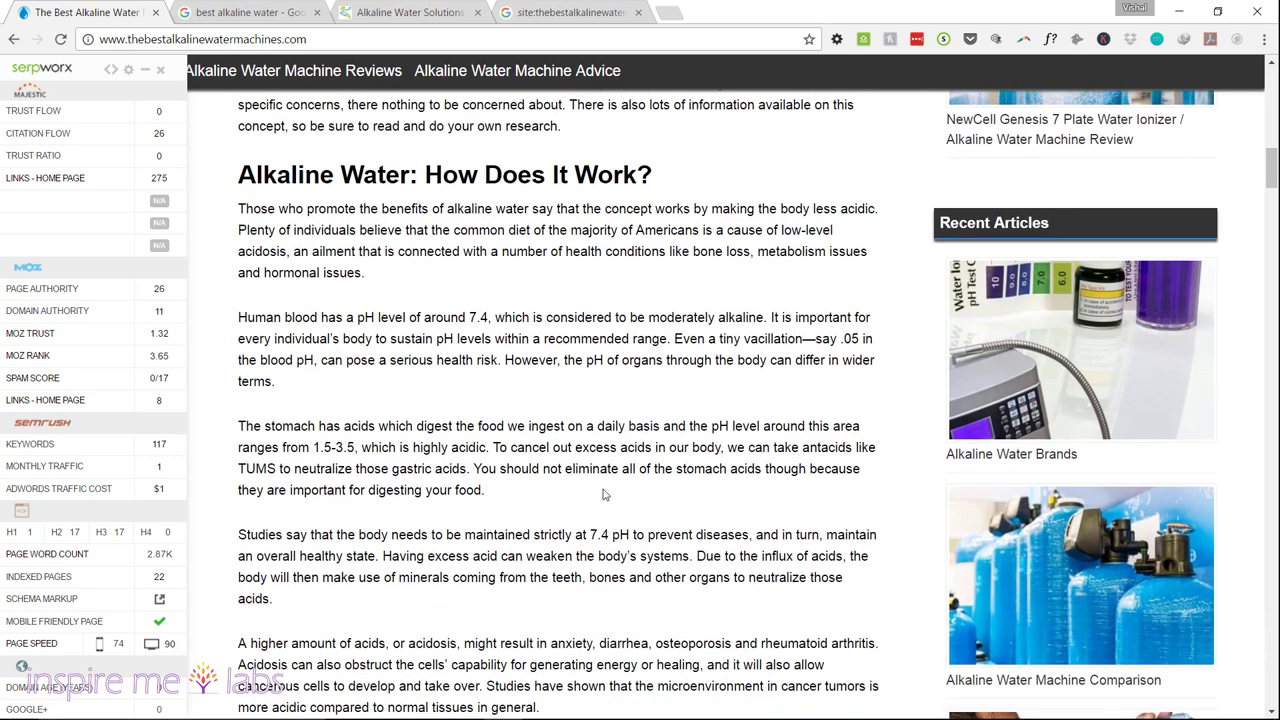
scroll(603, 494, "down", 3)
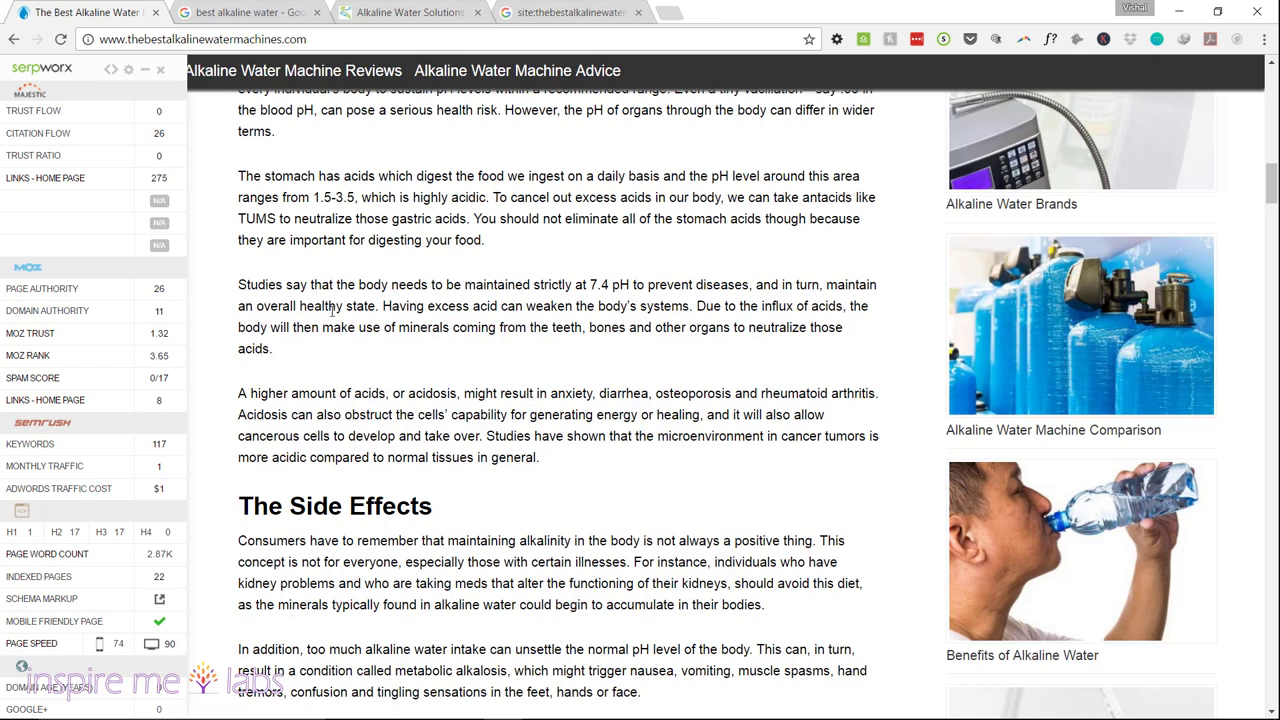
scroll(40, 300, "up", 4)
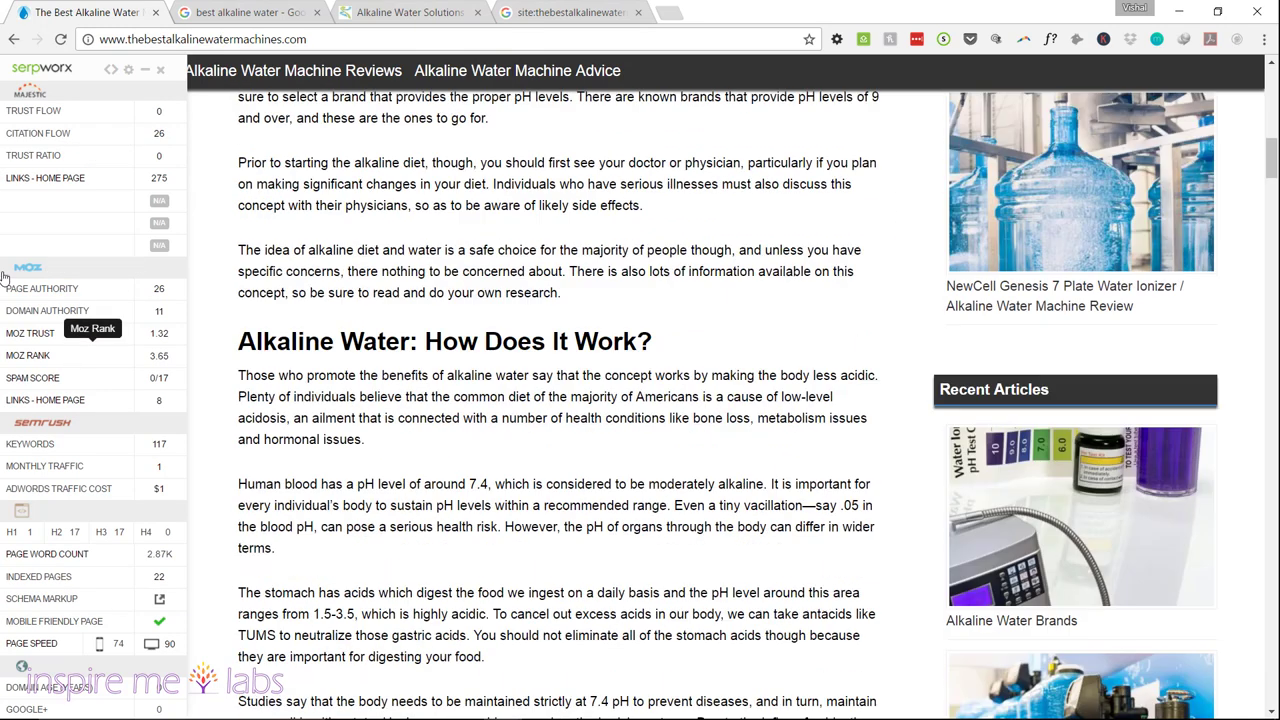
scroll(55, 560, "down", 1)
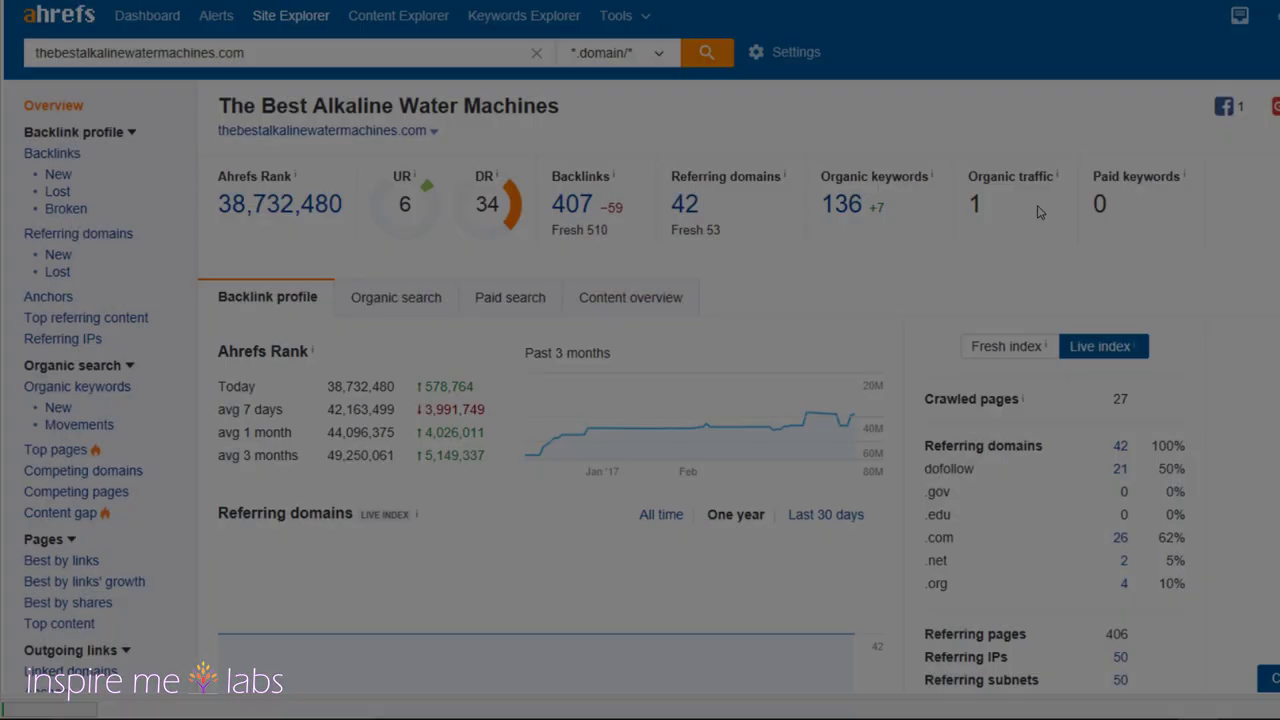
- Examine the Ahrefs Site Explorer overview for thebestalkalinewatermachines.com, covering the backlink profile, referring domains, referring pages and anchor phrases
left_click(314, 52)
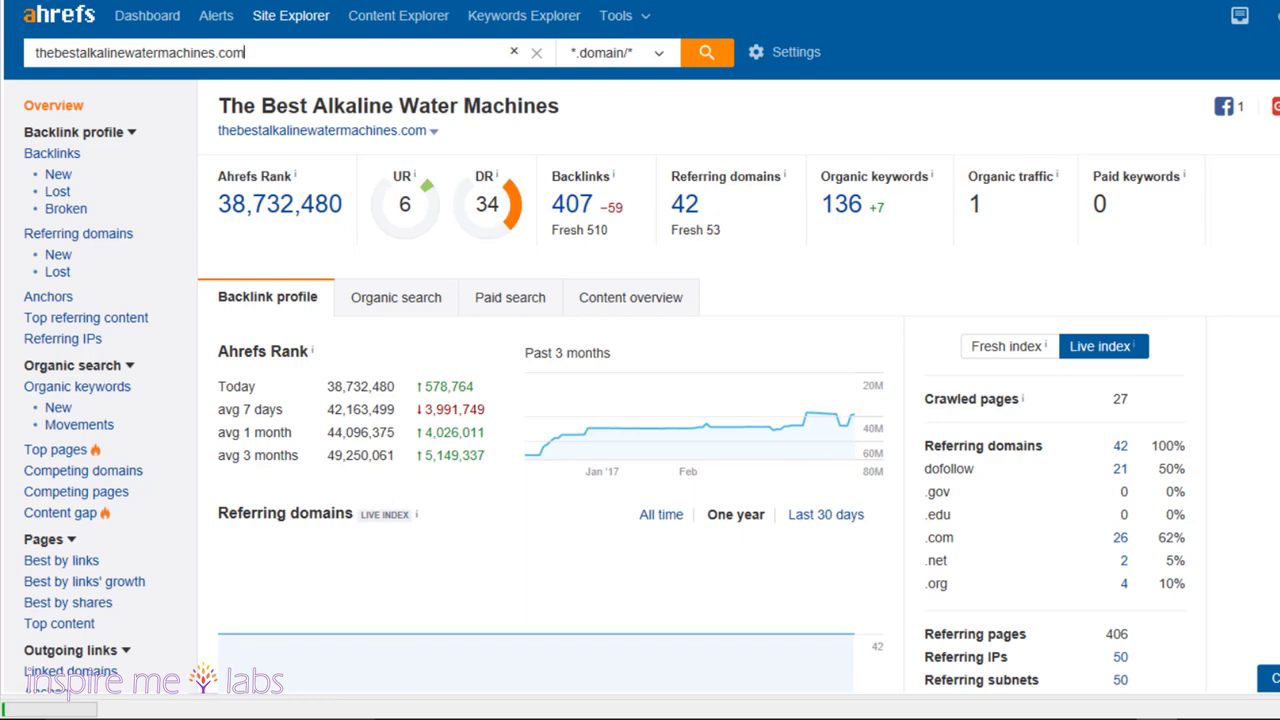
scroll(550, 400, "down", 15)
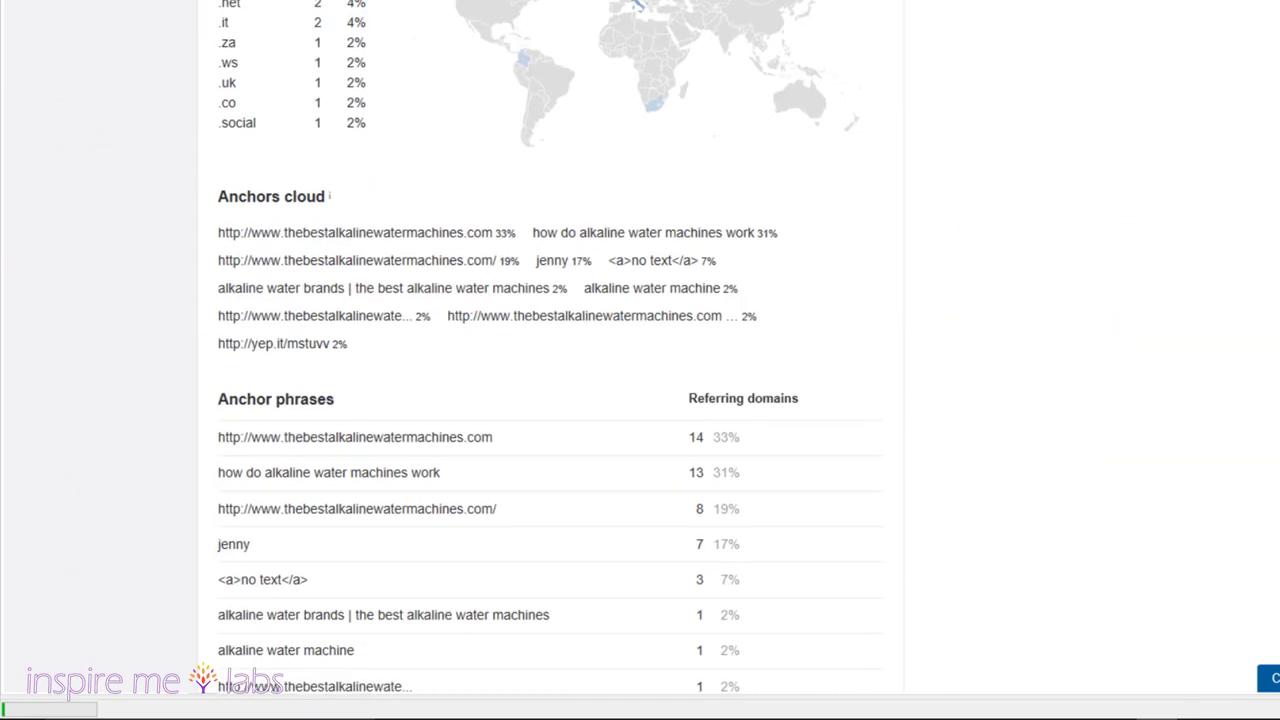
scroll(550, 400, "down", 5)
scroll(550, 400, "up", 20)
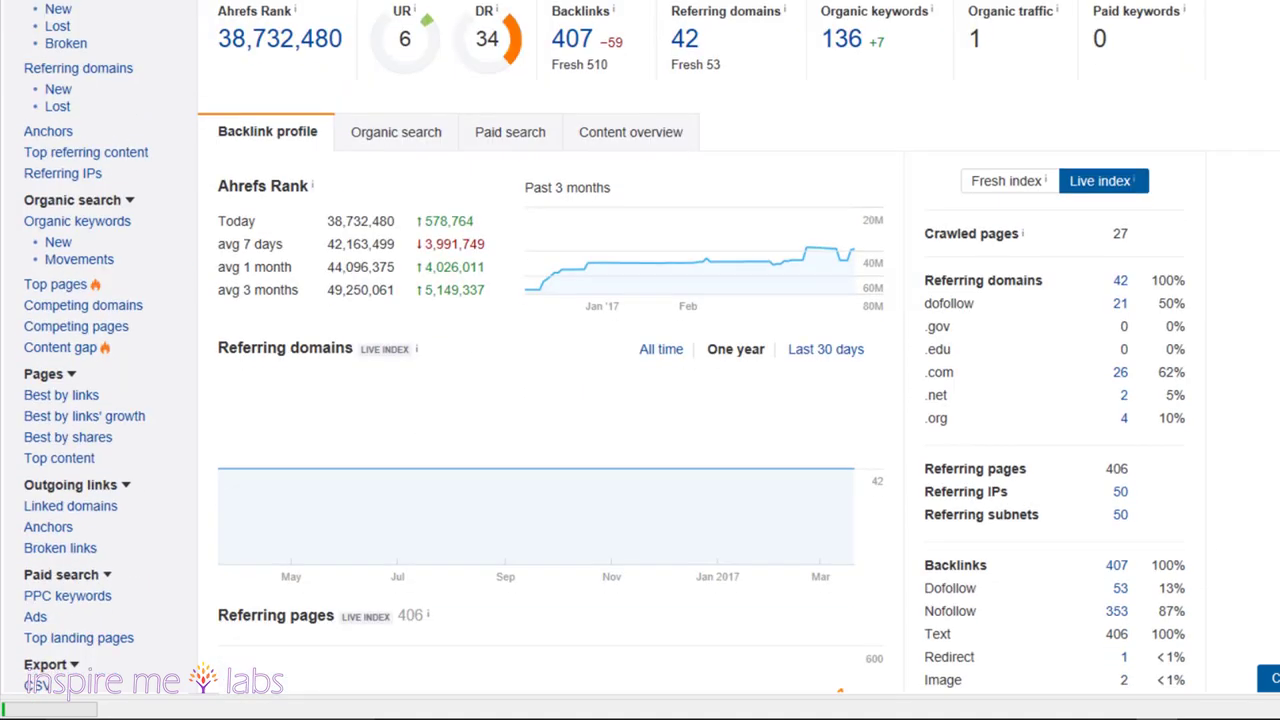
scroll(550, 400, "down", 2)
scroll(550, 400, "up", 2)
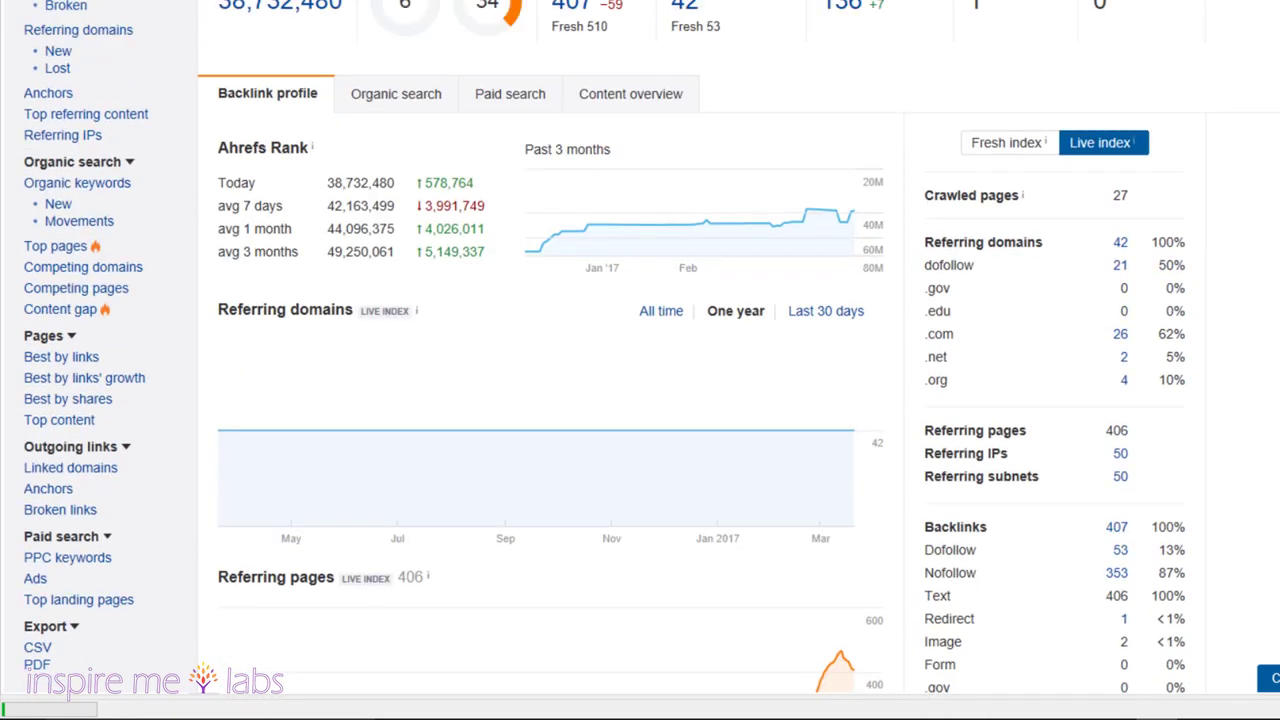
scroll(550, 400, "down", 4)
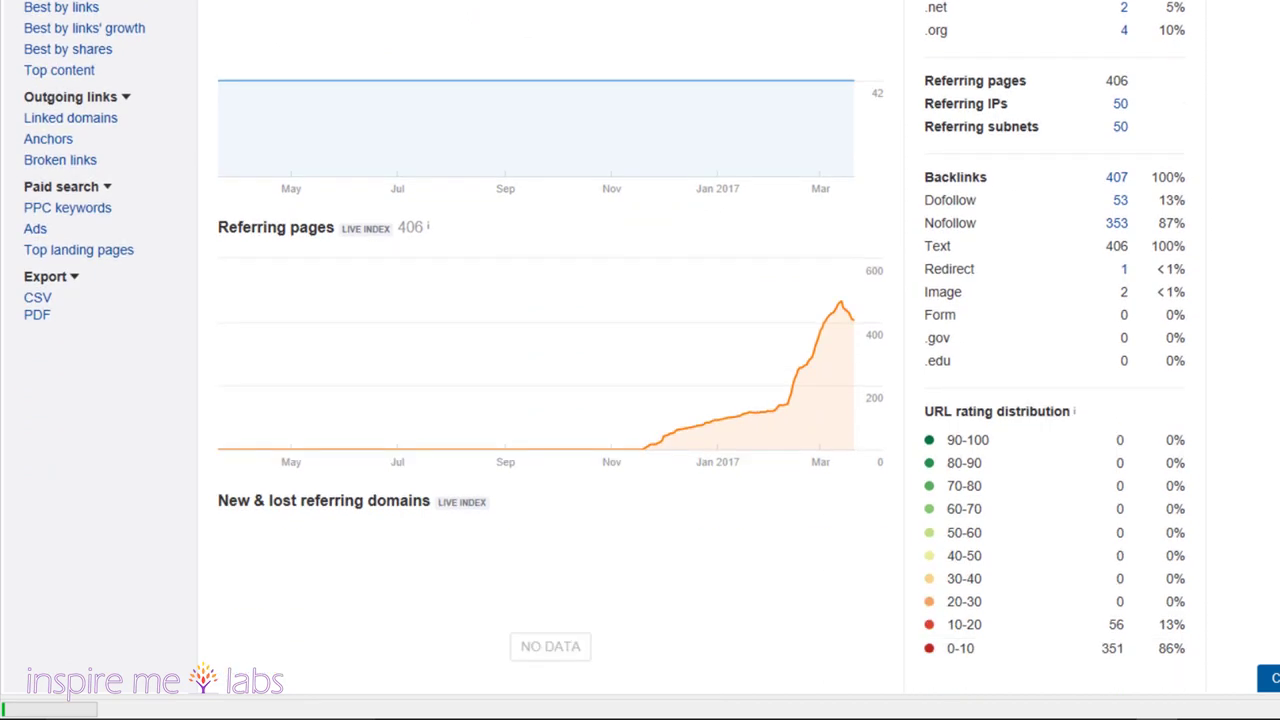
scroll(240, 210, "up", 3)
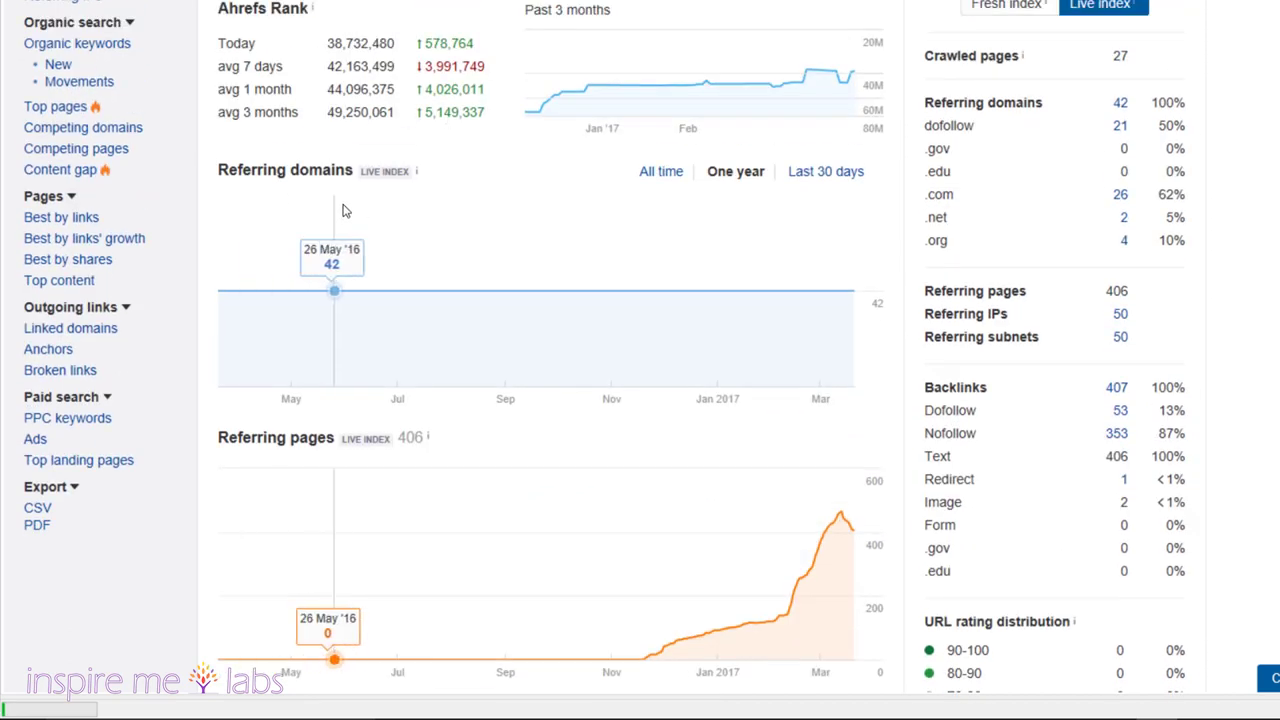
scroll(342, 210, "up", 1)
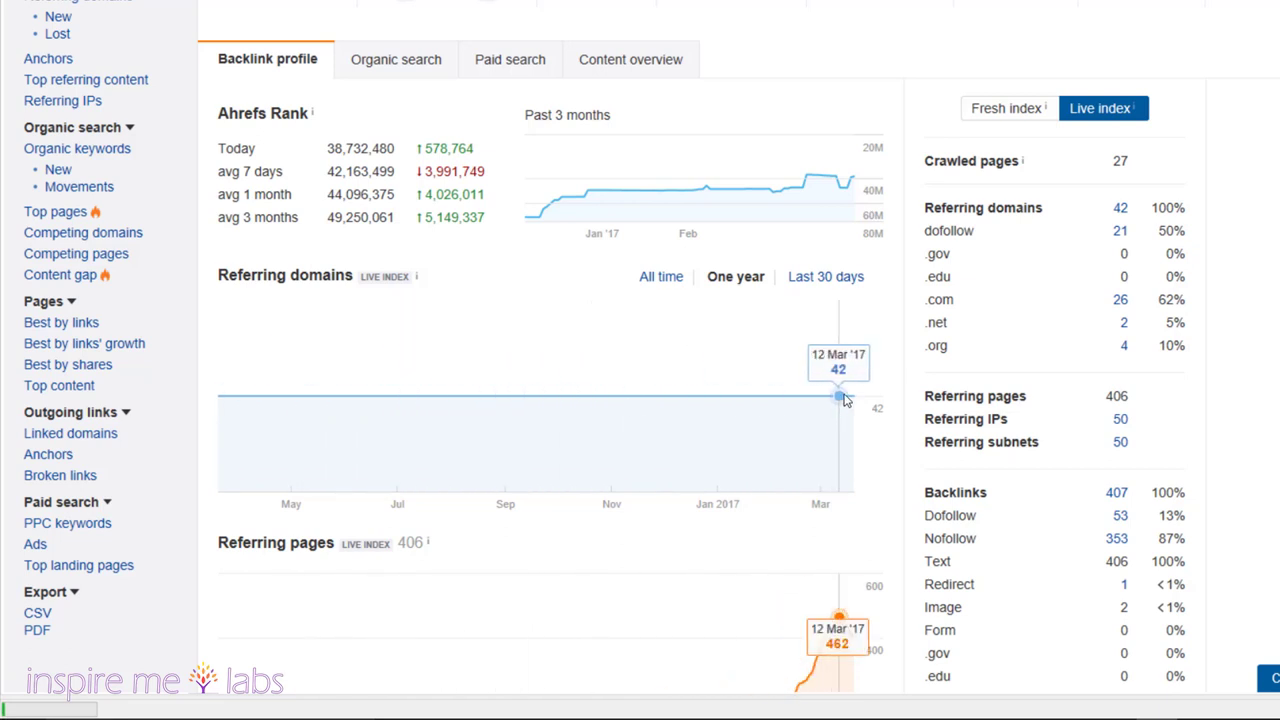
- Examine the overview's referring domains and referring pages charts, backlink type breakdown, URL rating distribution and CTLDs distribution
scroll(835, 398, "down", 1)
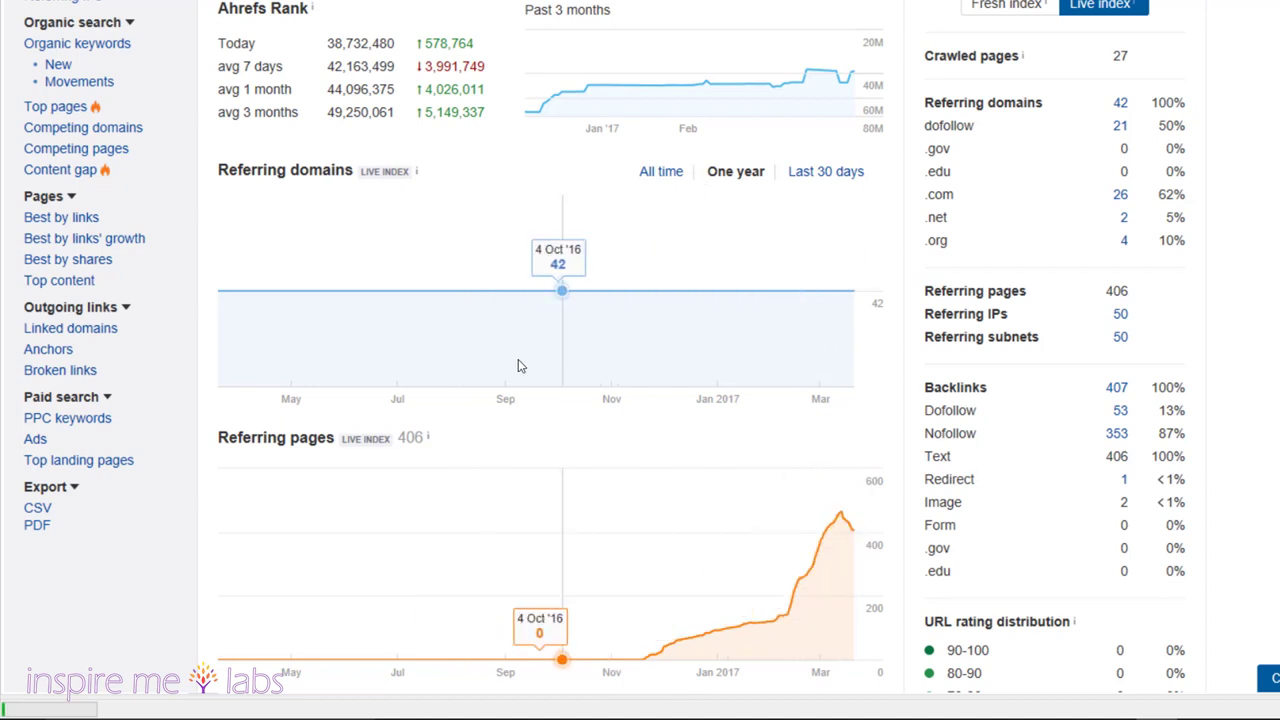
scroll(740, 400, "down", 8)
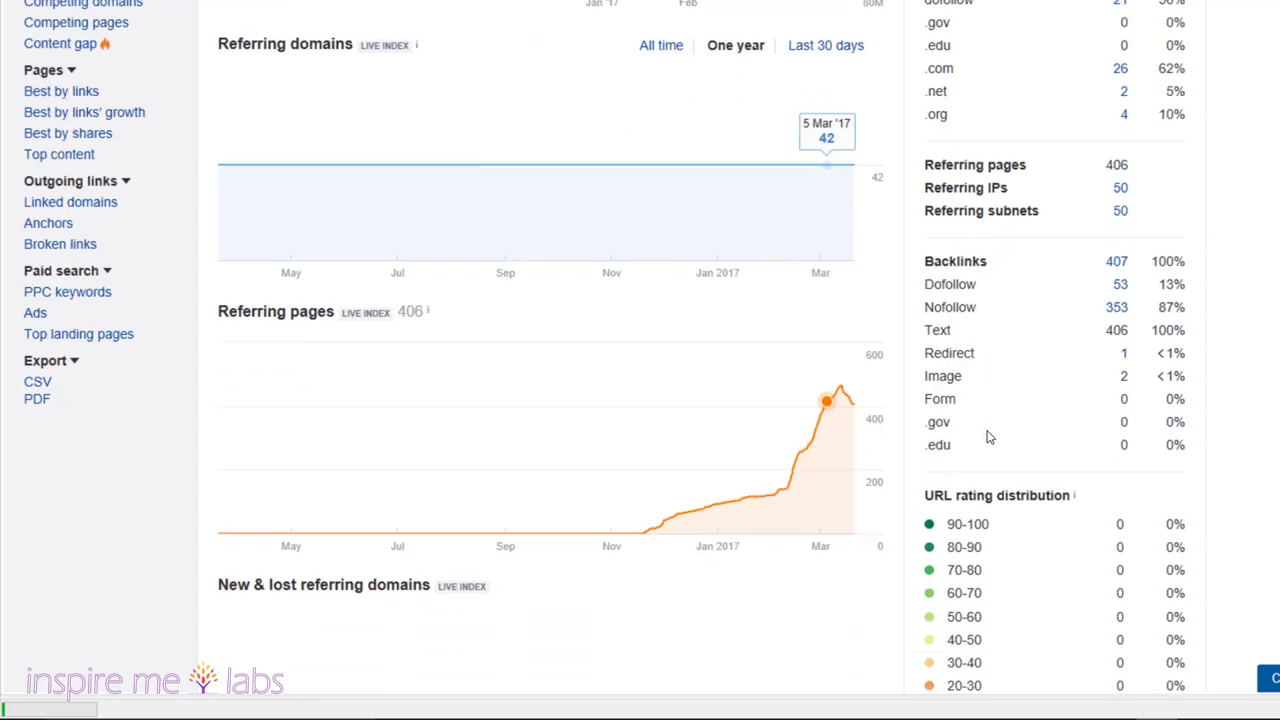
scroll(995, 432, "down", 5)
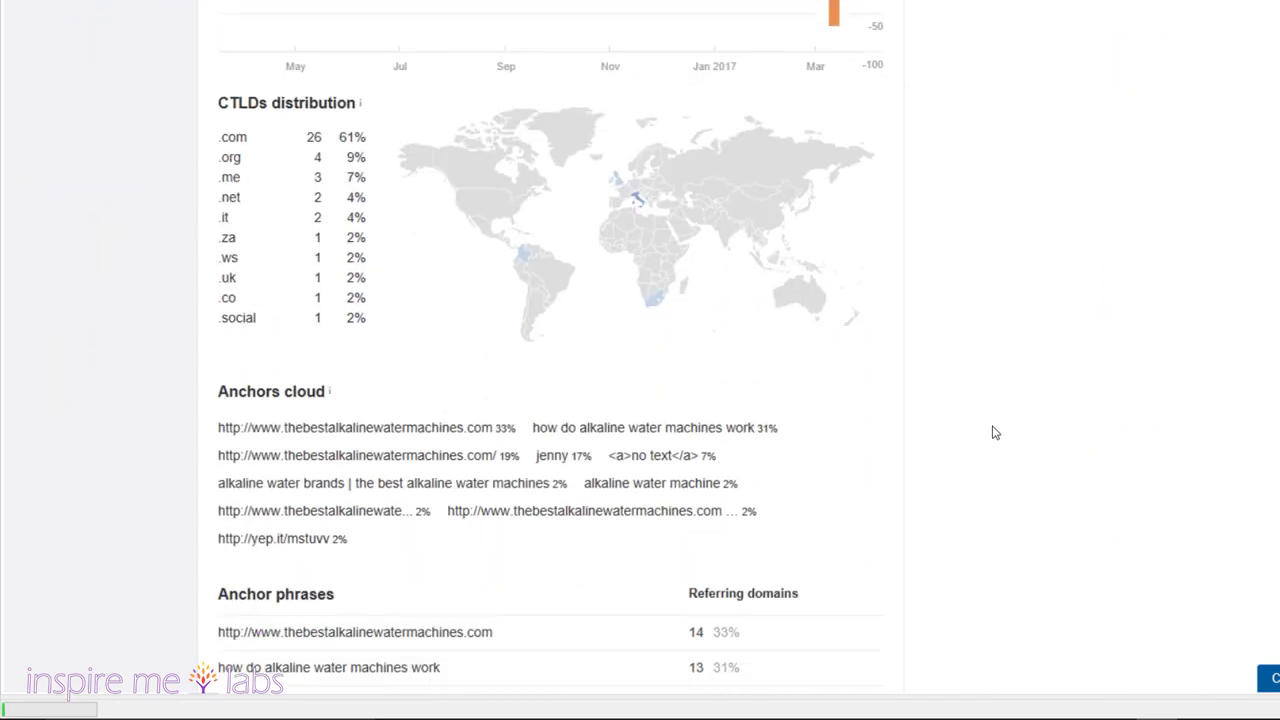
scroll(762, 441, "up", 9)
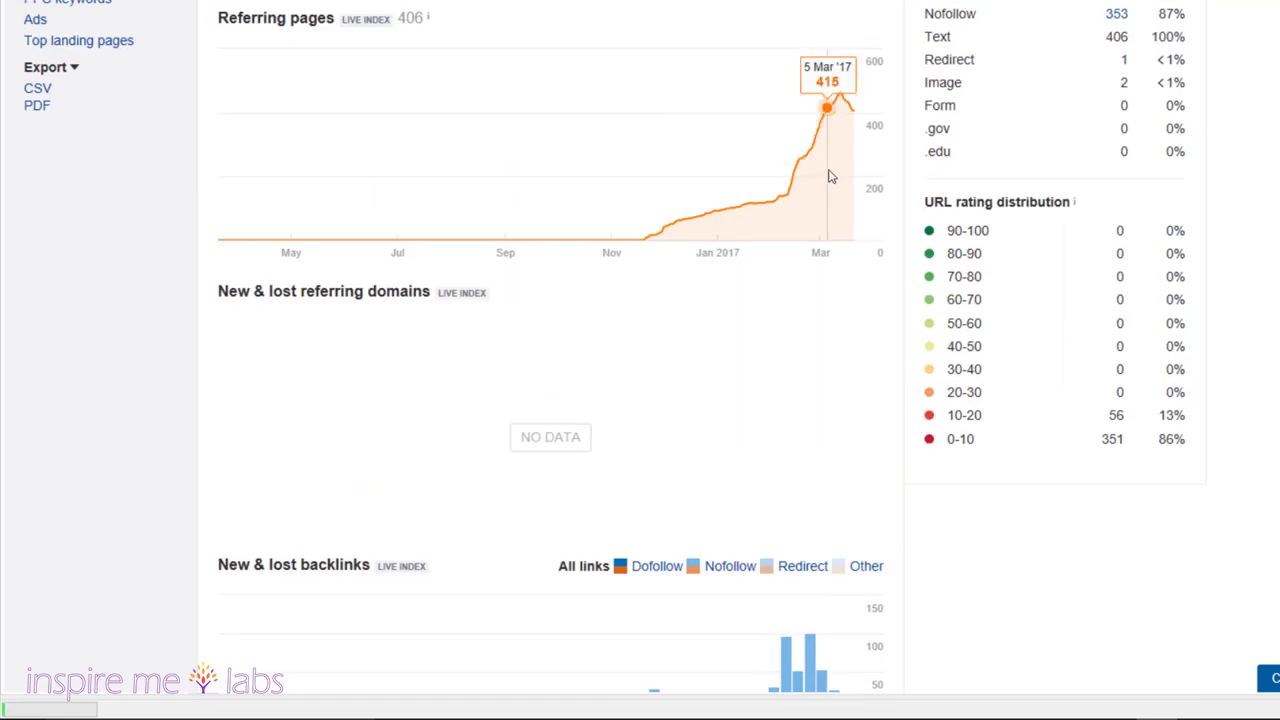
scroll(766, 400, "up", 5)
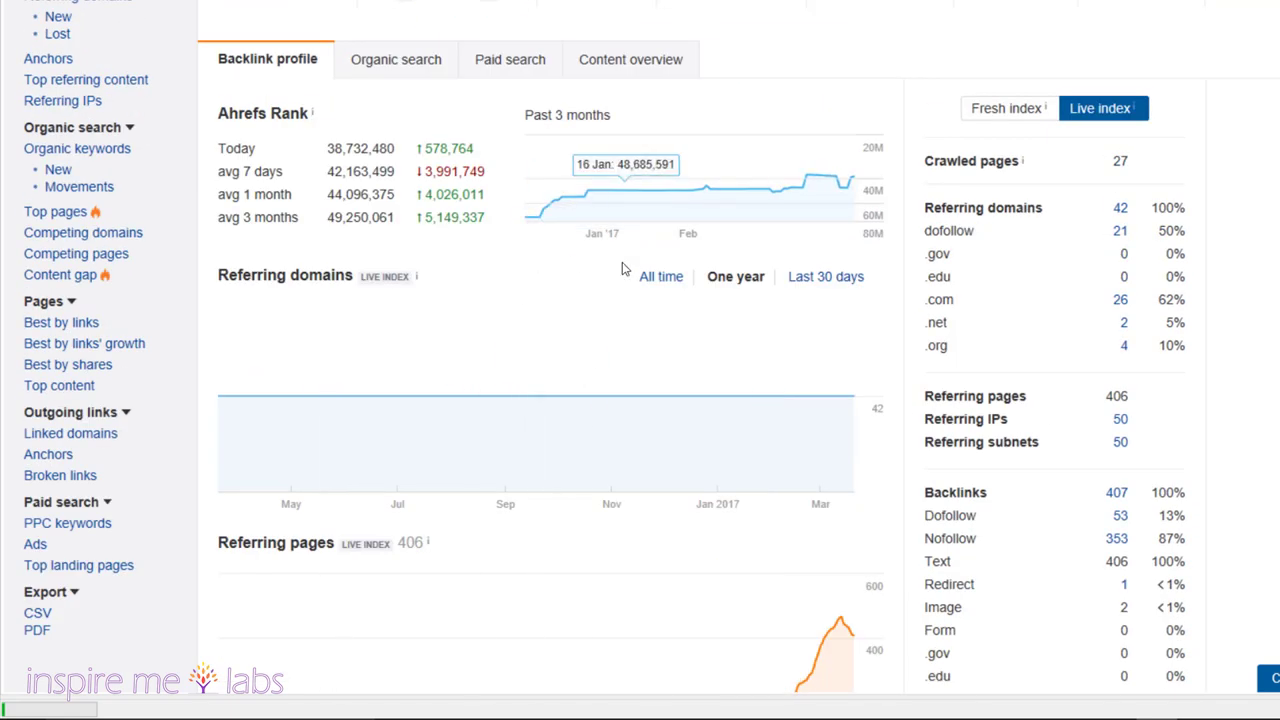
scroll(1000, 491, "down", 10)
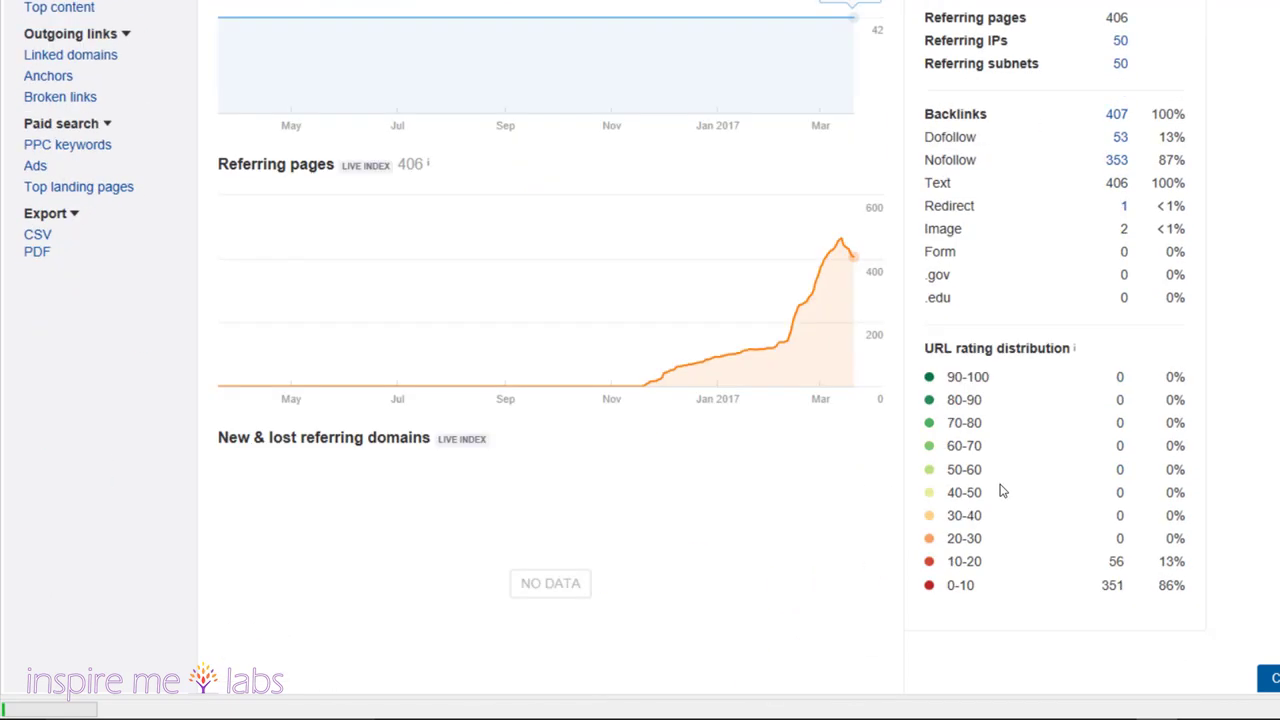
scroll(1000, 491, "down", 3)
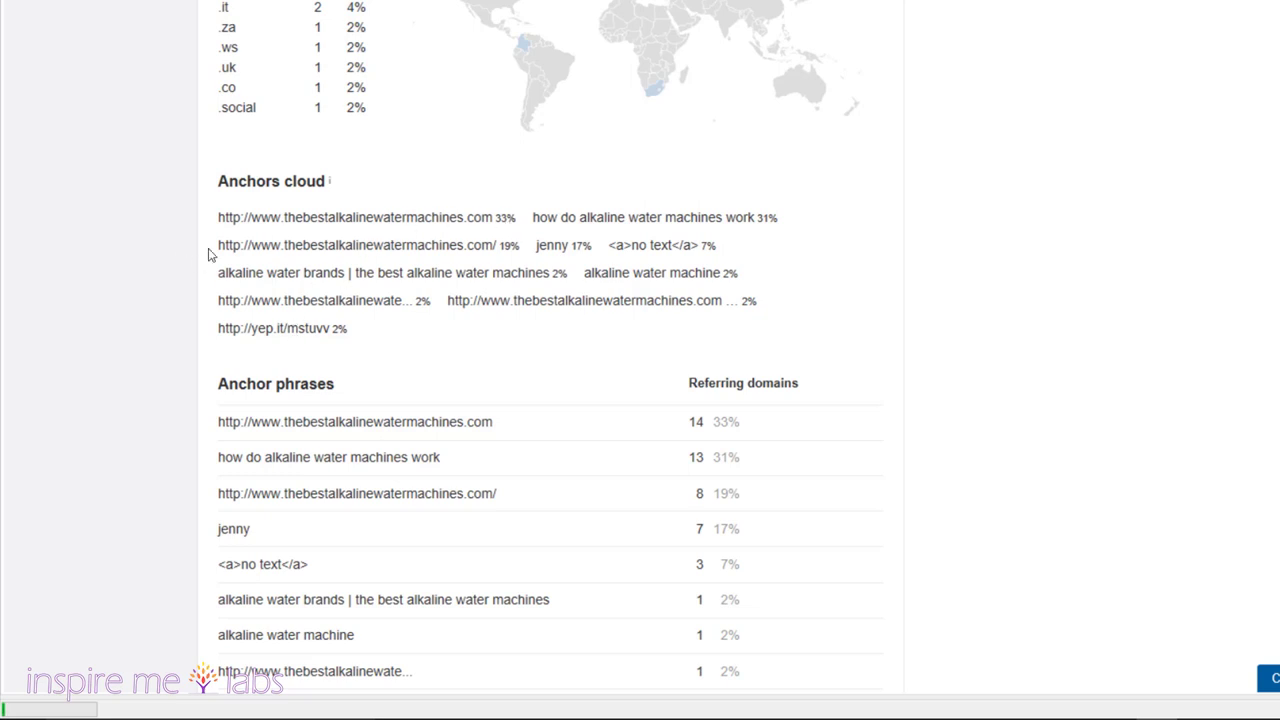
left_click_drag(219, 218, 331, 222)
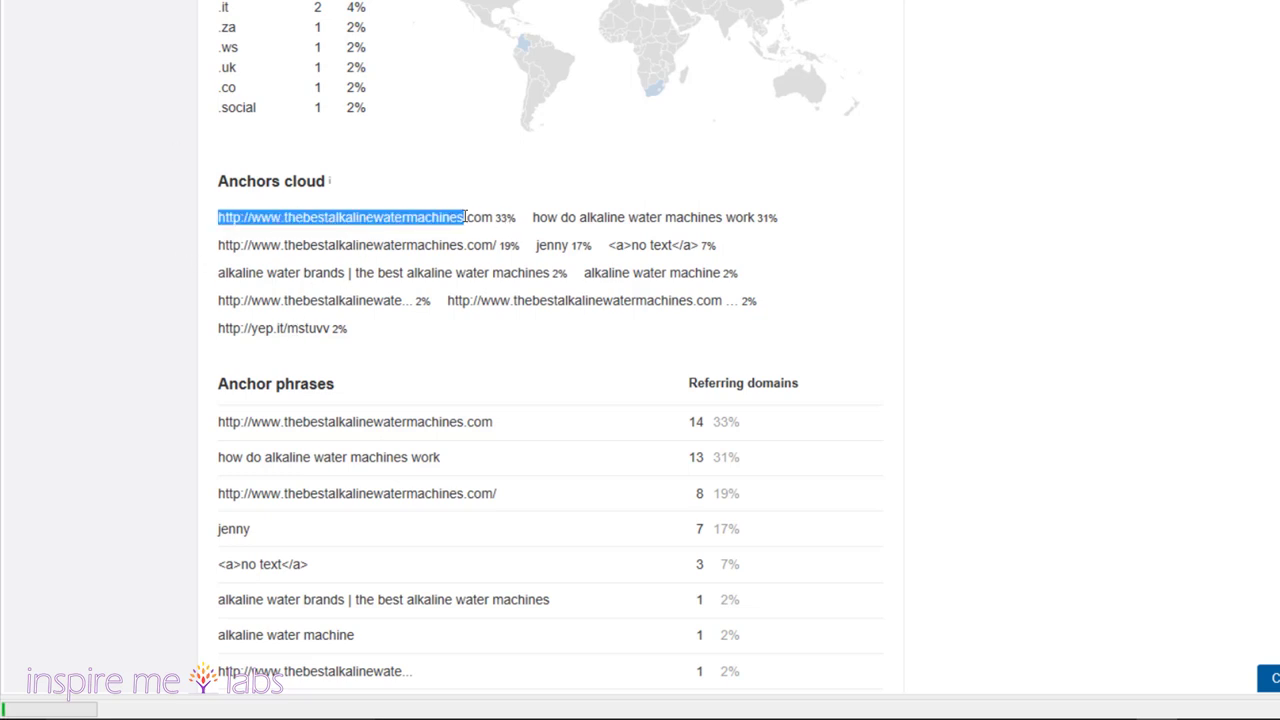
left_click_drag(465, 217, 493, 218)
left_click(222, 246)
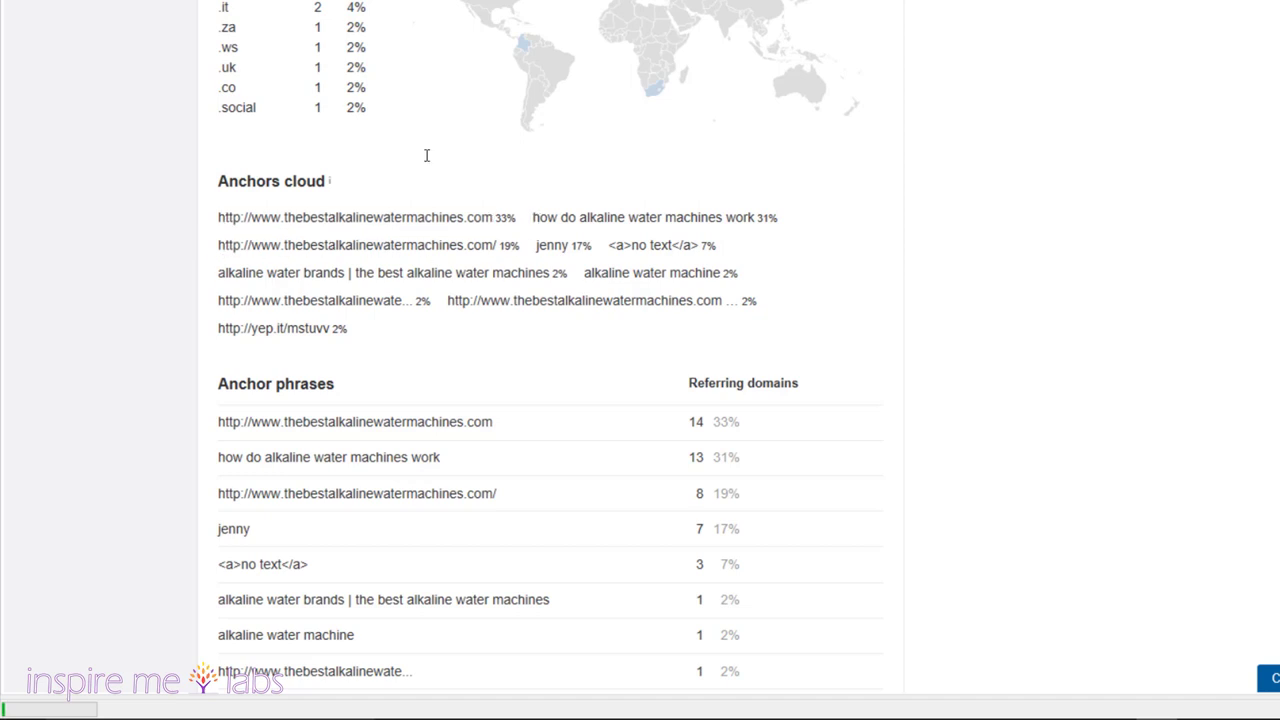
- Highlight the keyword anchor "how do alkaline water machines work" in the Anchors cloud for discussion, and clear the highlight
left_click_drag(533, 217, 757, 214)
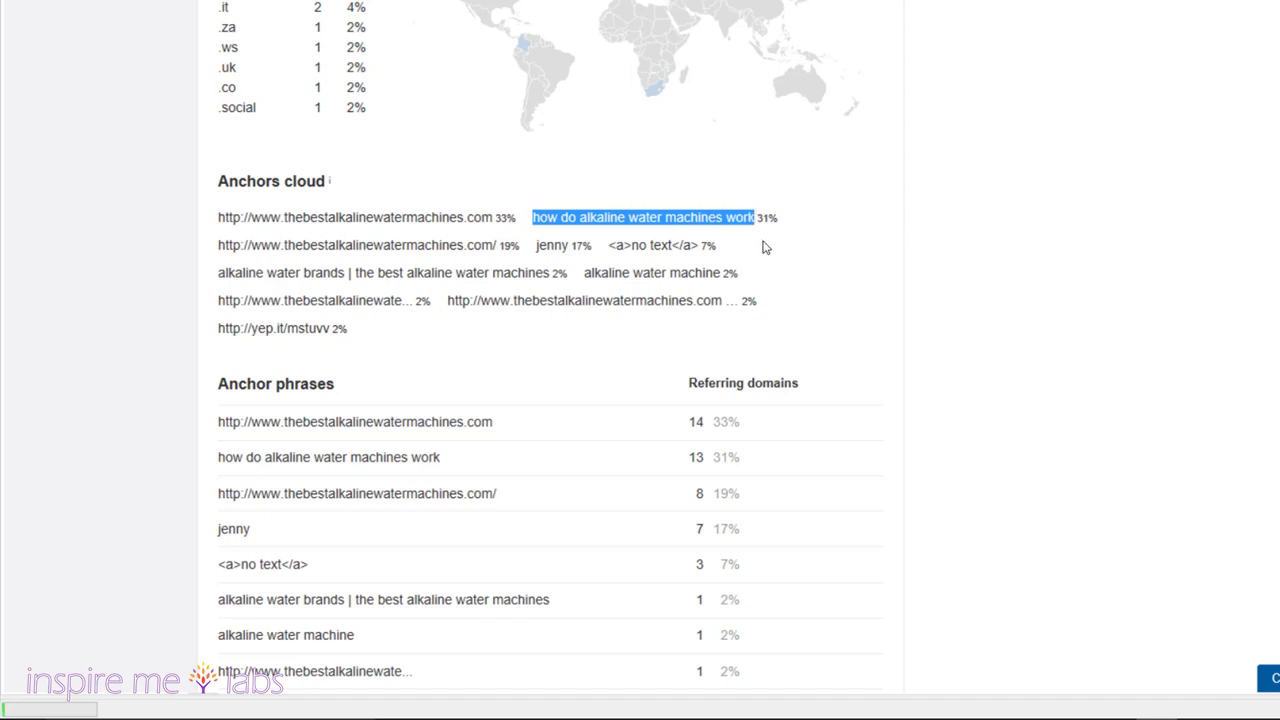
left_click(533, 218)
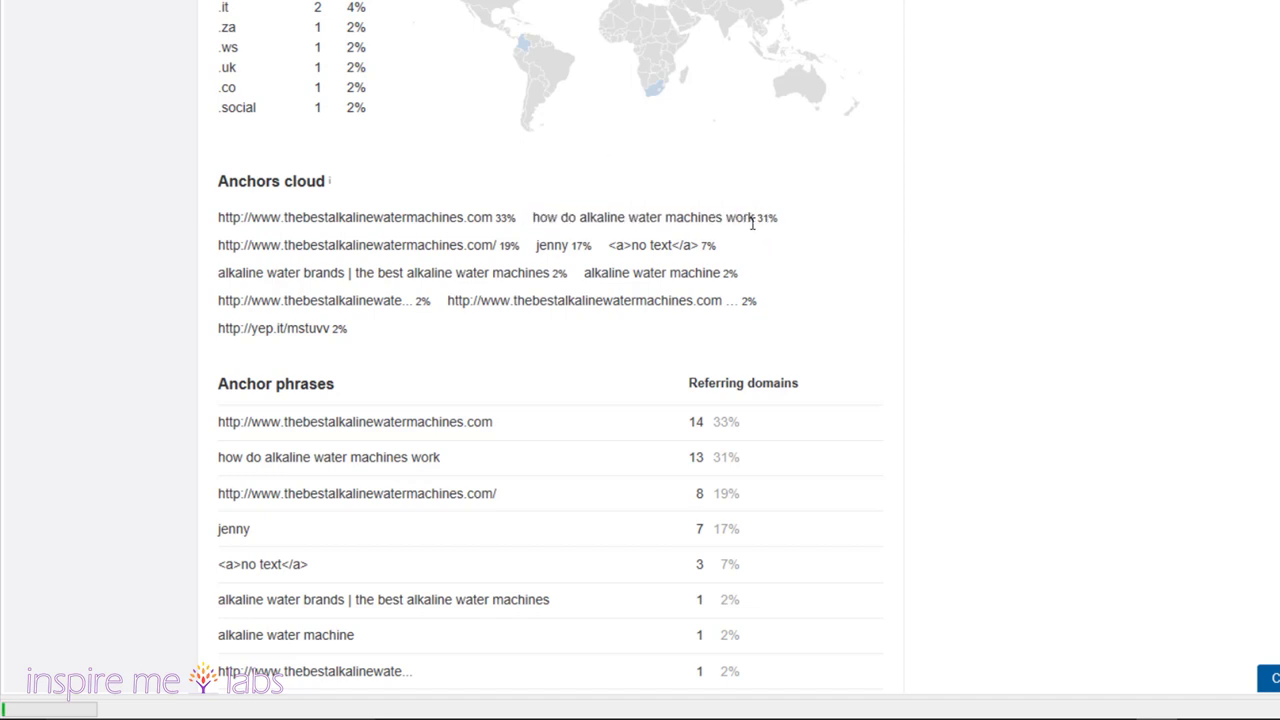
left_click_drag(756, 217, 545, 222)
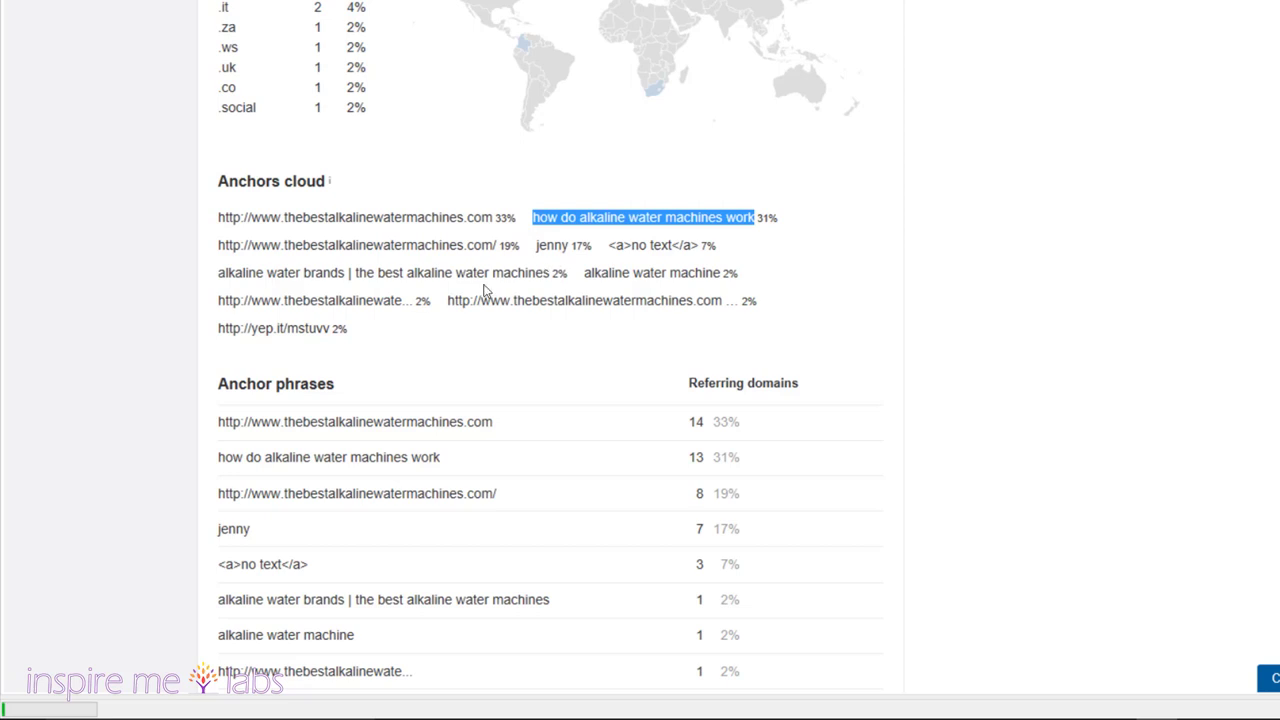
left_click(535, 218)
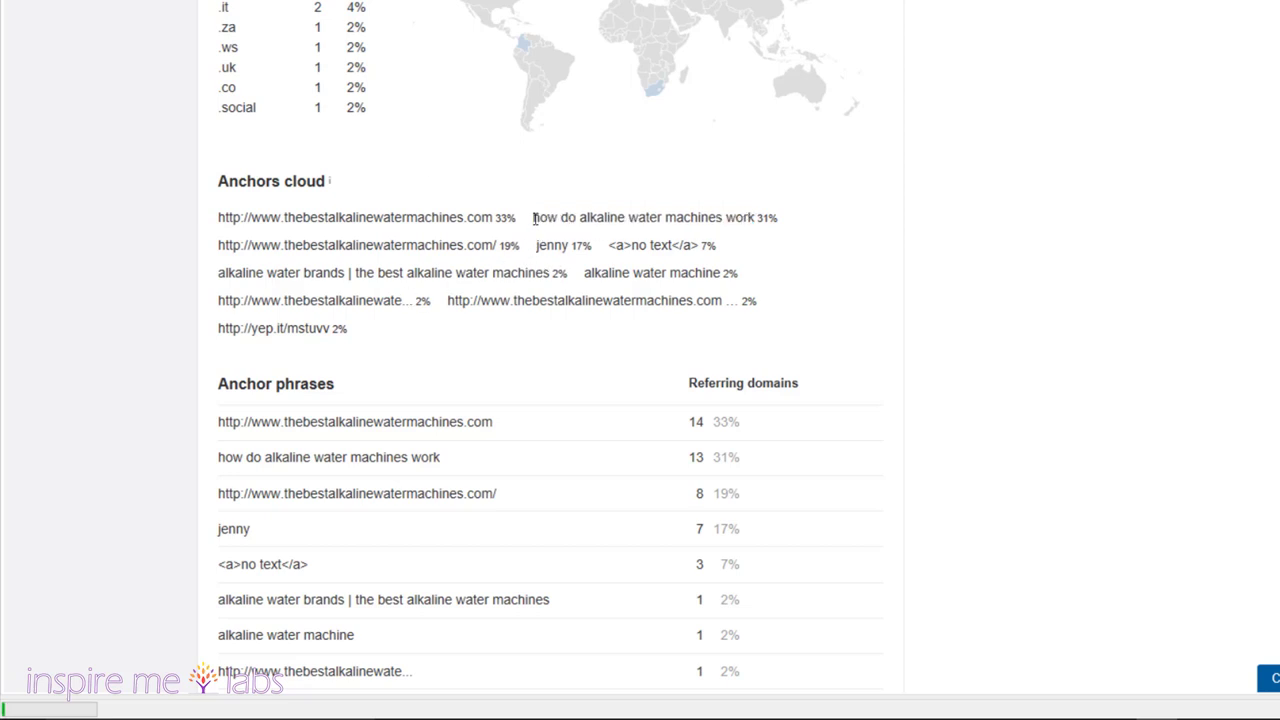
left_click(755, 217, "shift")
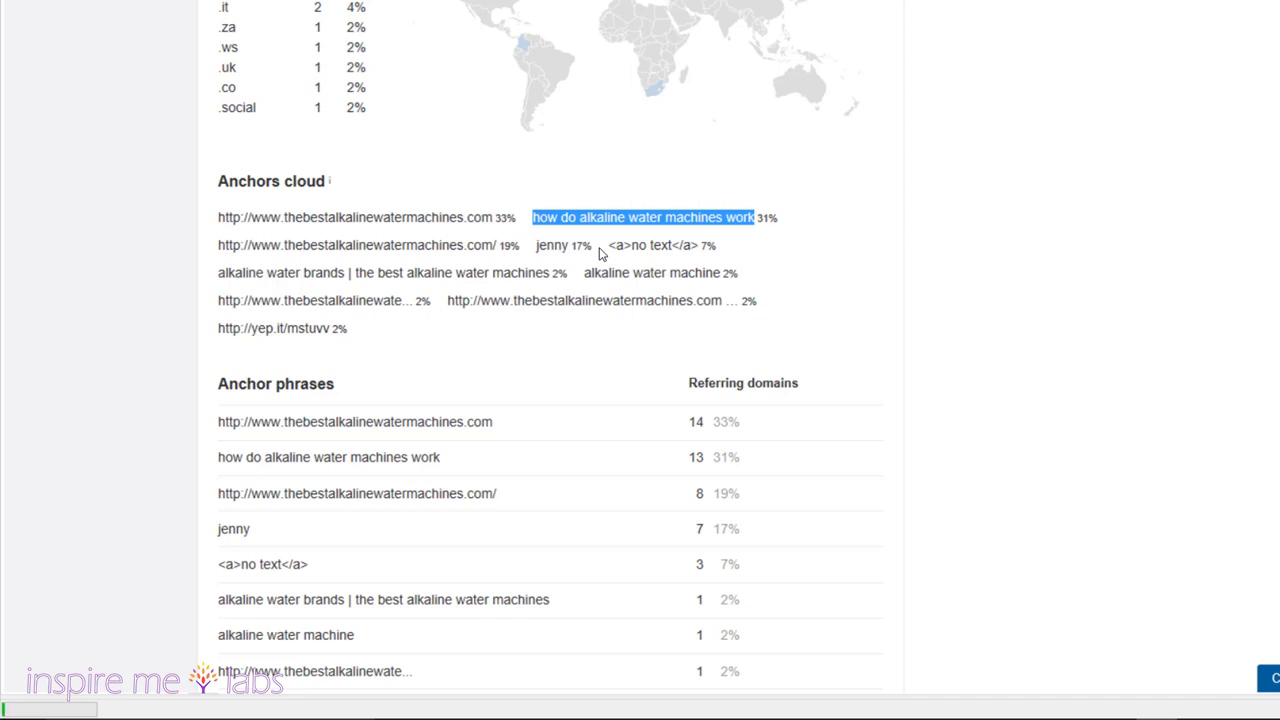
left_click(144, 240)
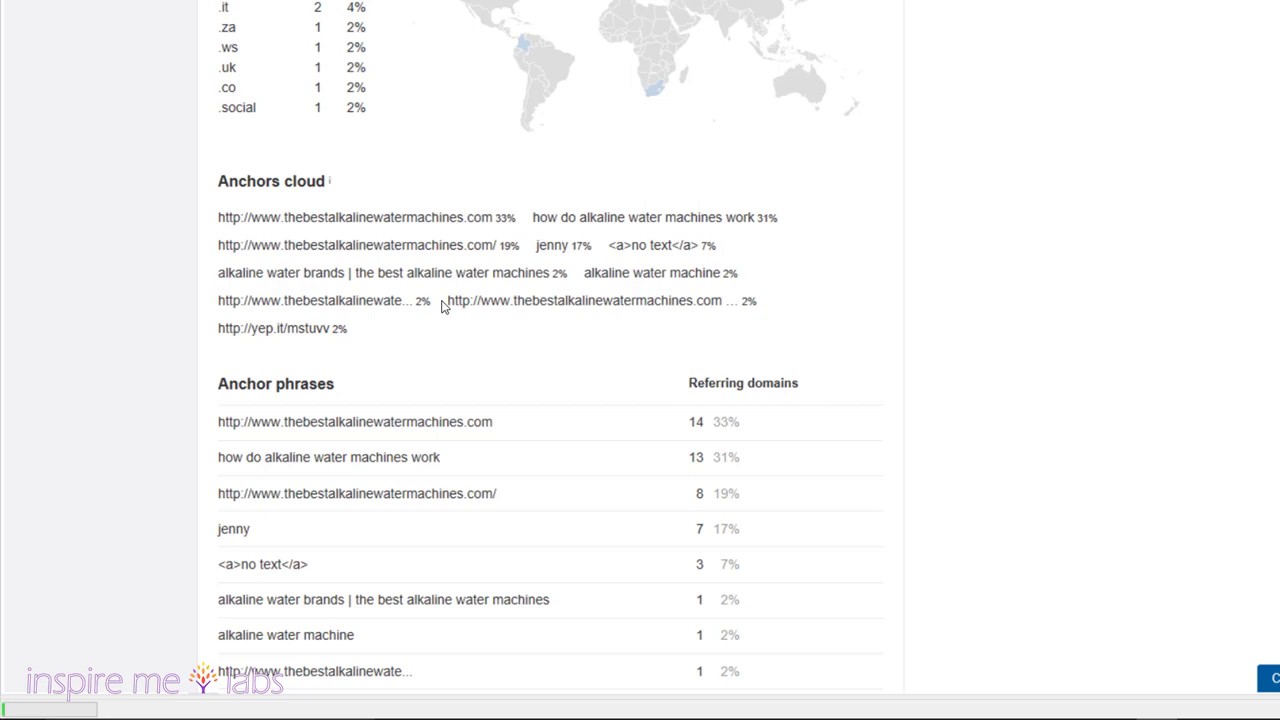
- Highlight the first-name anchor in the Anchors cloud, and review the Anchor phrases and Anchor terms lists
double_click(540, 245)
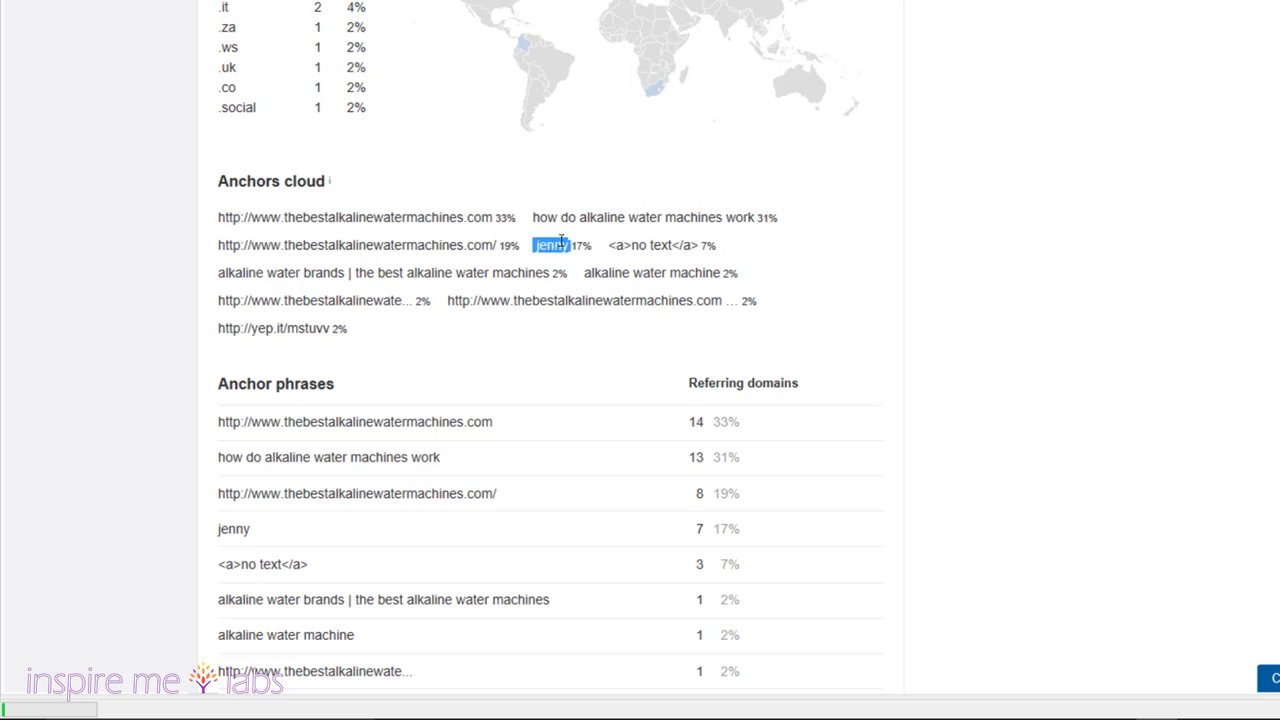
left_click(944, 206)
scroll(30, 340, "down", 2)
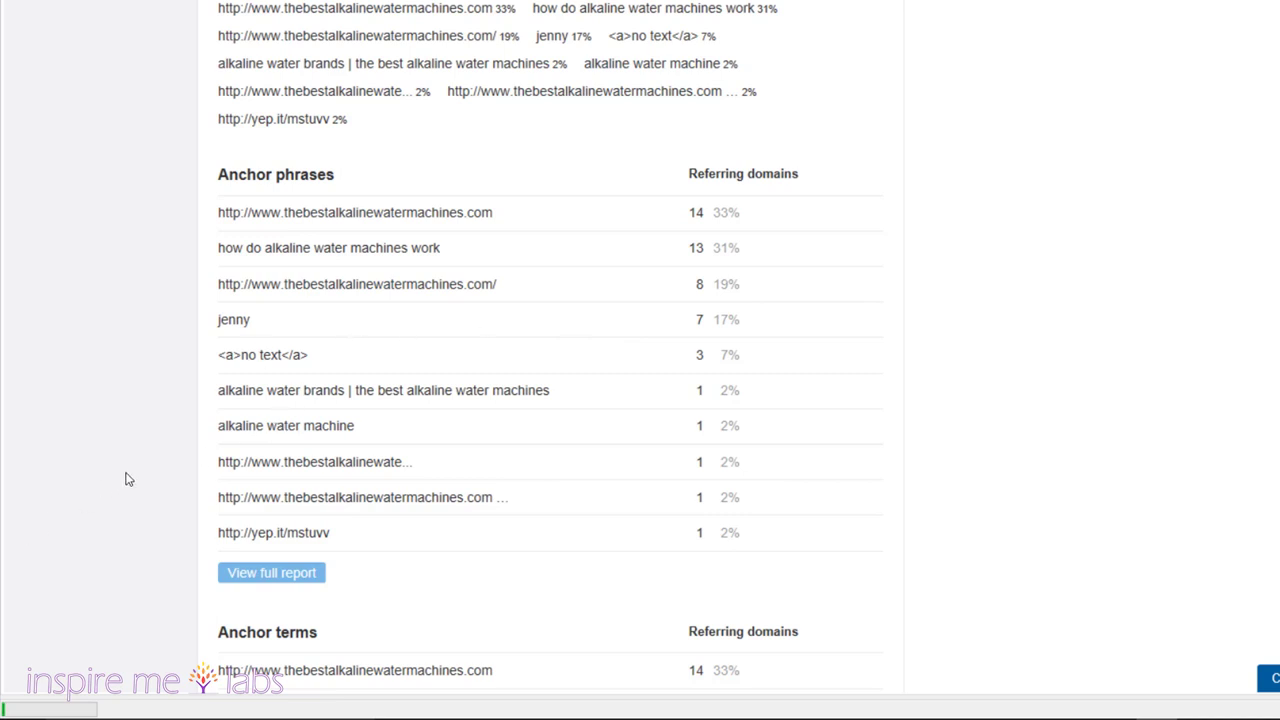
scroll(160, 470, "down", 1)
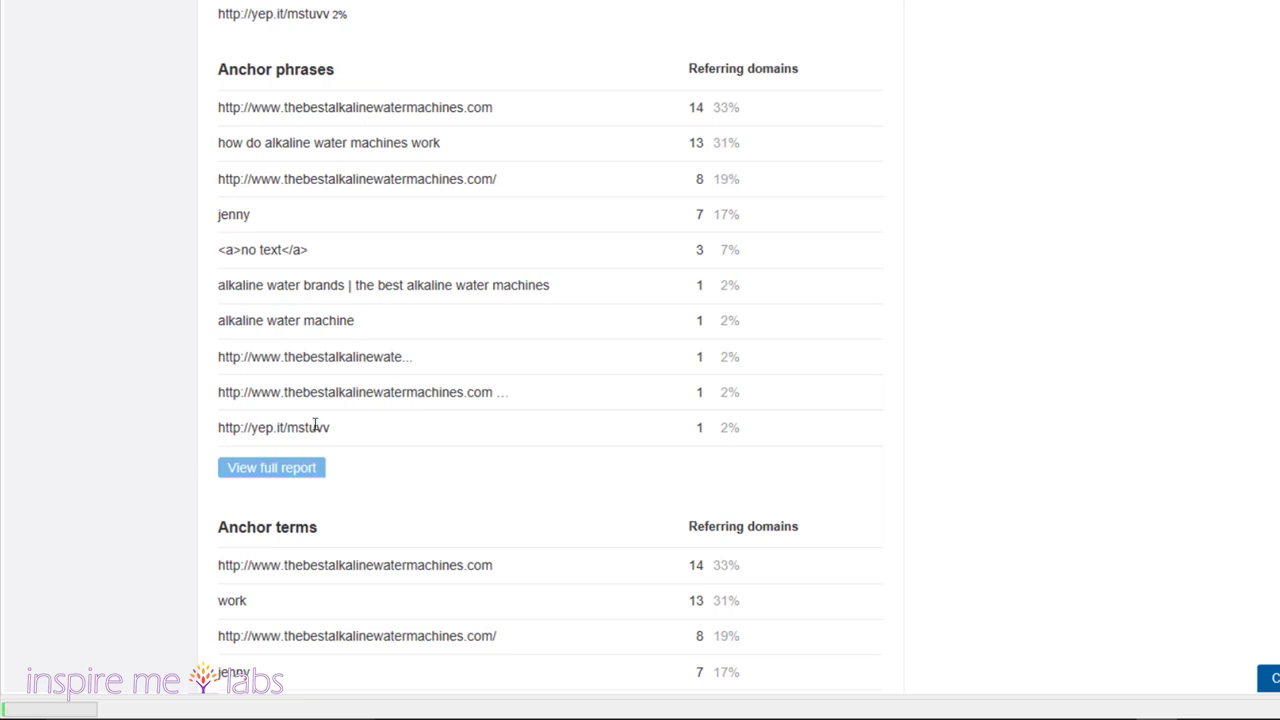
scroll(166, 271, "up", 10)
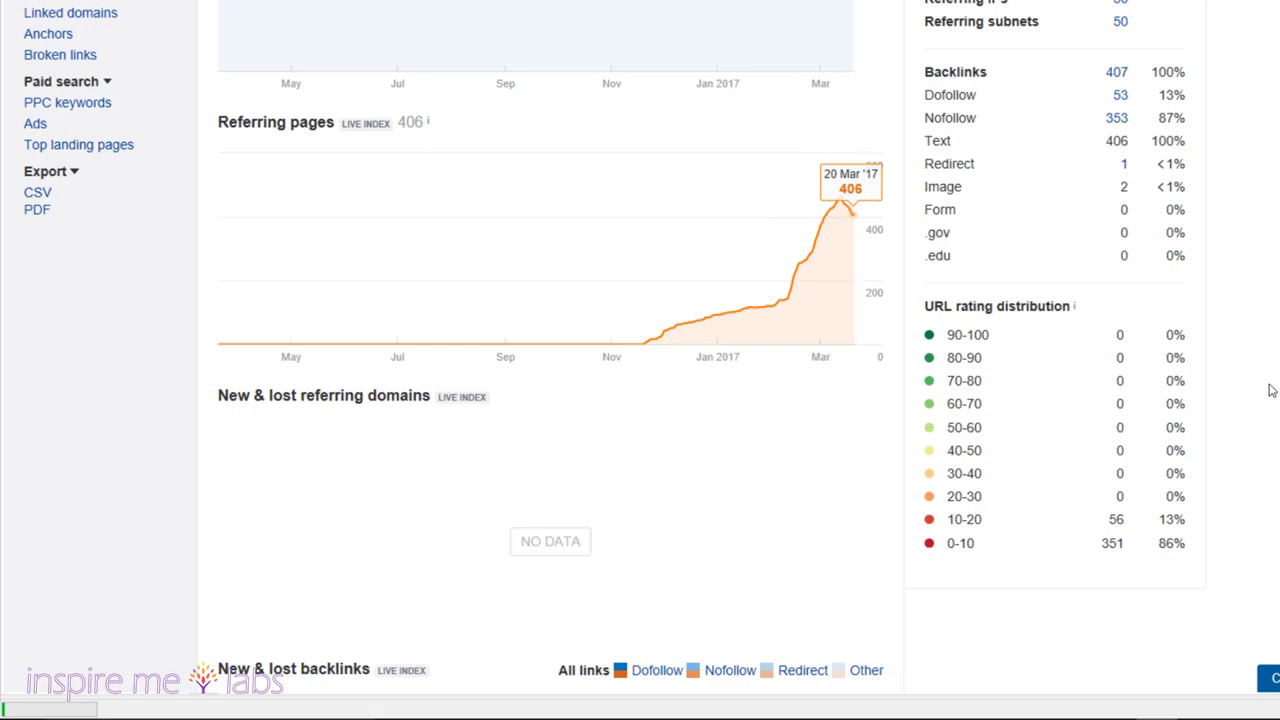
scroll(1272, 390, "down", 7)
scroll(550, 360, "down", 8)
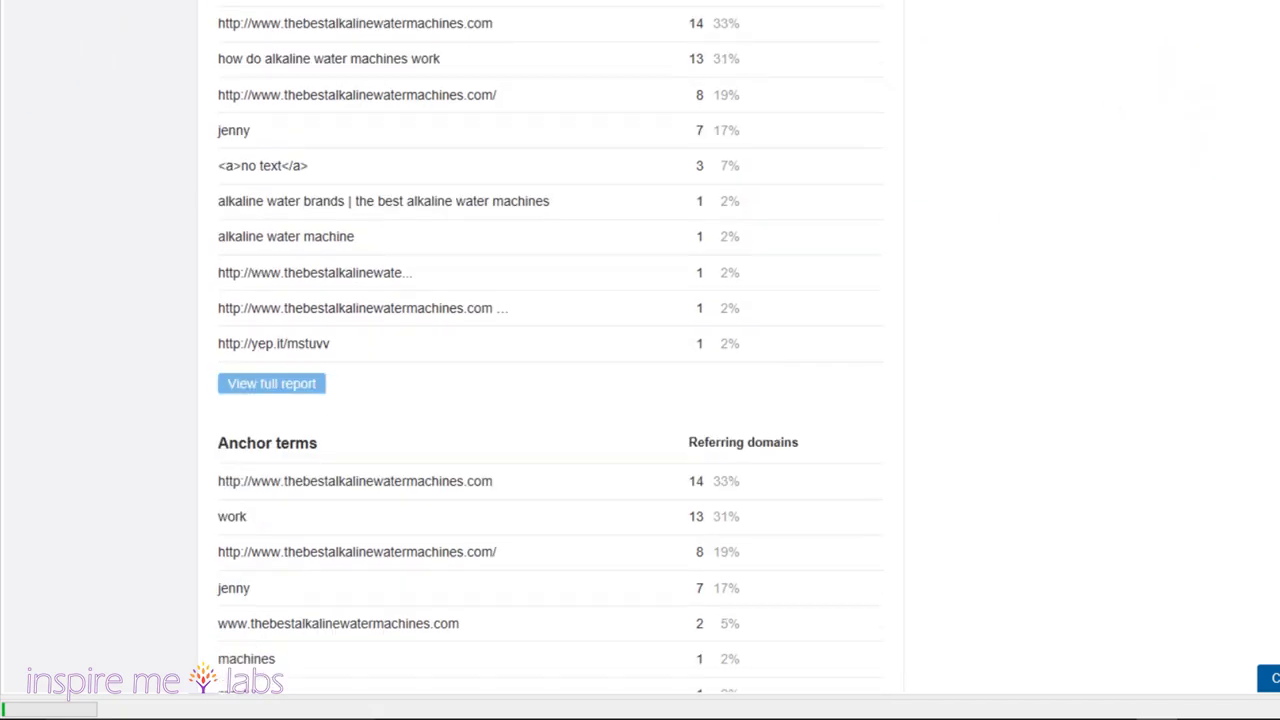
scroll(550, 360, "up", 7)
scroll(588, 213, "up", 12)
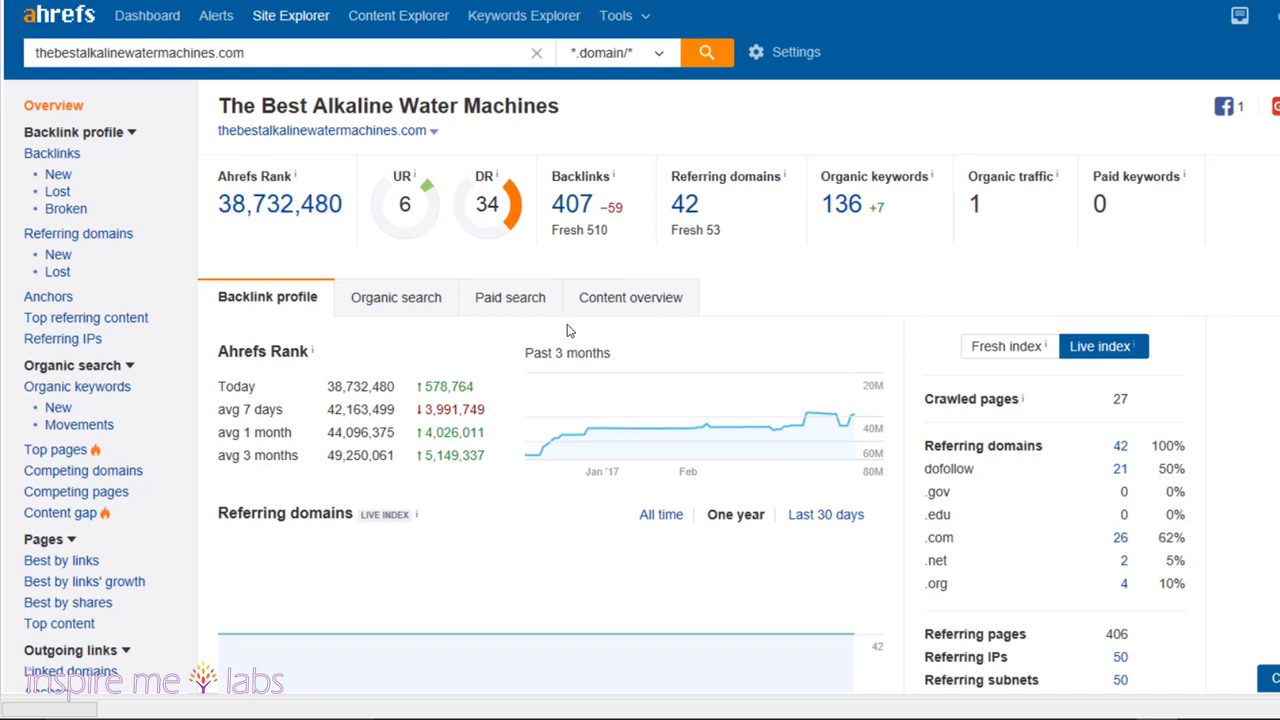
- Open the site's full Backlinks report and examine the highest-UR referring pages, down to the blogspot, scoop.it and Storify entries
left_click(648, 222)
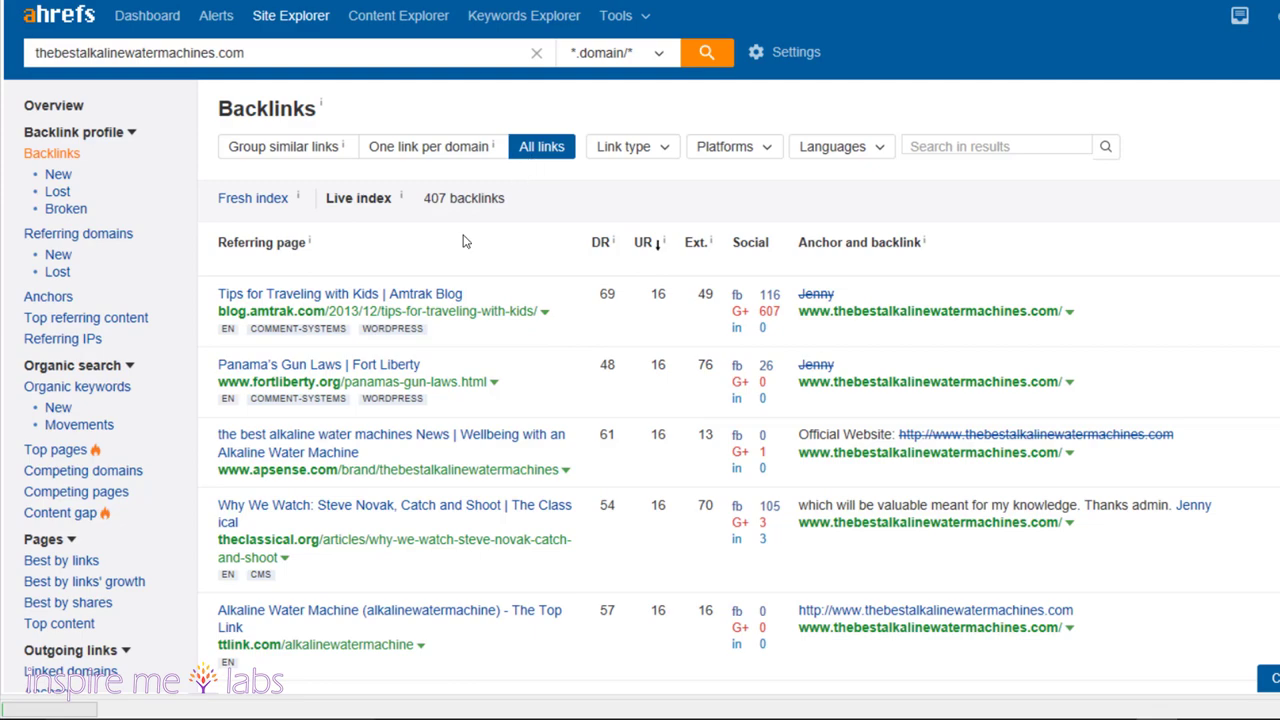
scroll(418, 531, "down", 2)
scroll(418, 531, "down", 2)
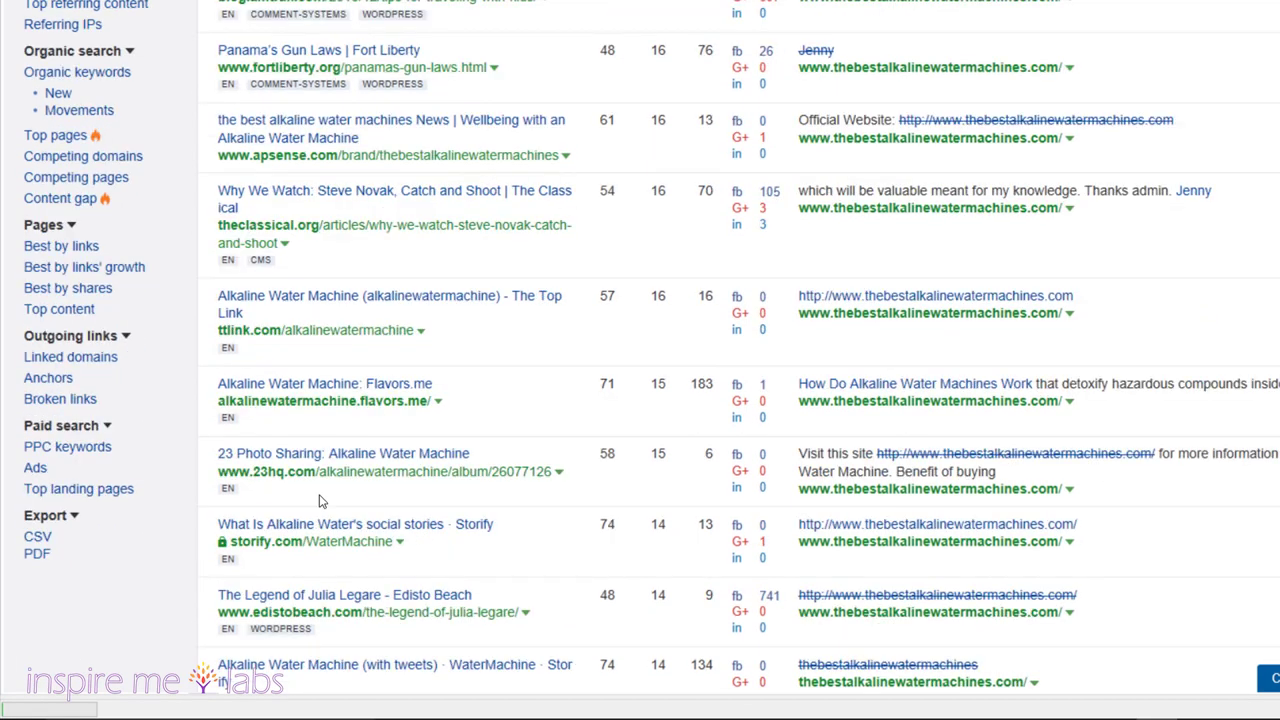
scroll(371, 595, "down", 1)
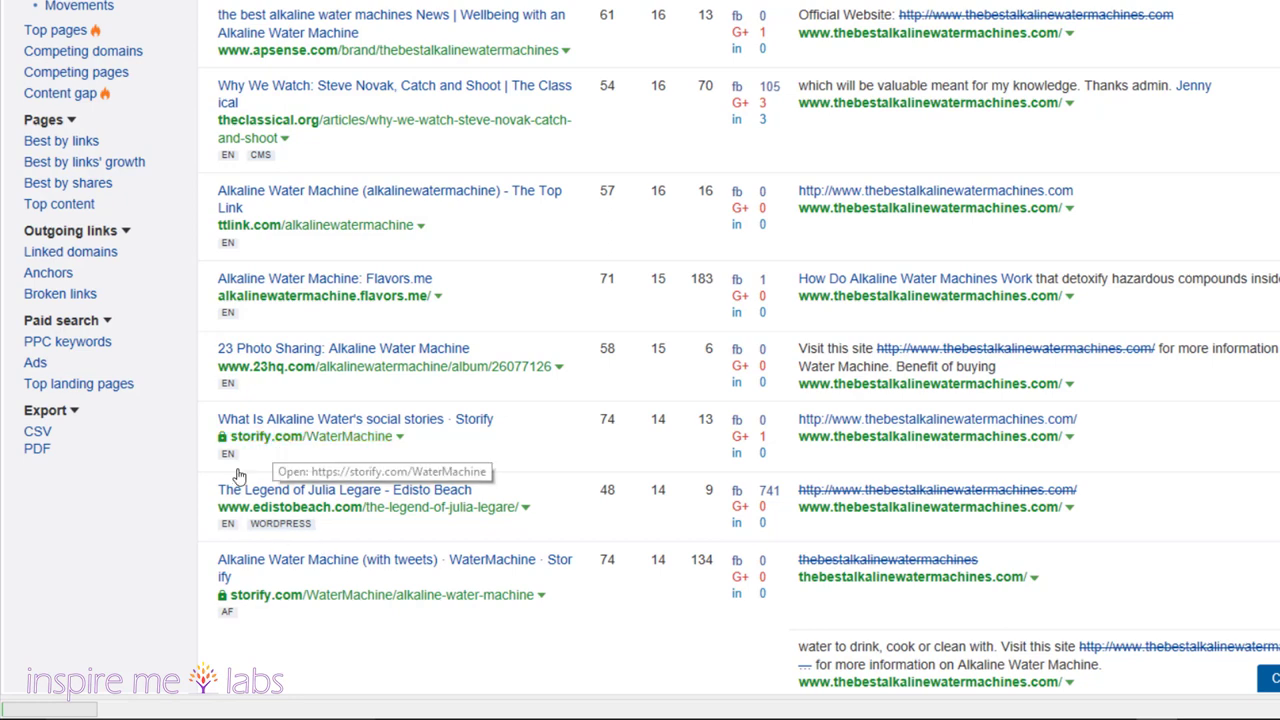
scroll(299, 472, "down", 3)
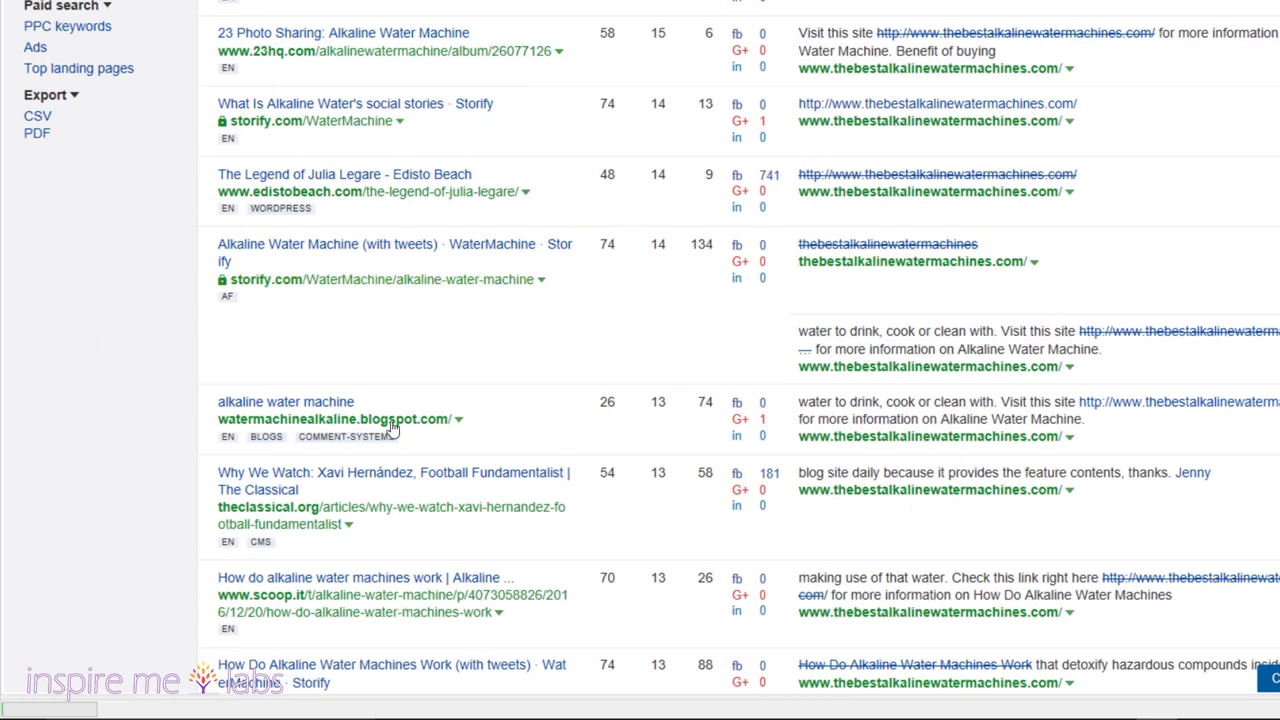
scroll(158, 430, "down", 2)
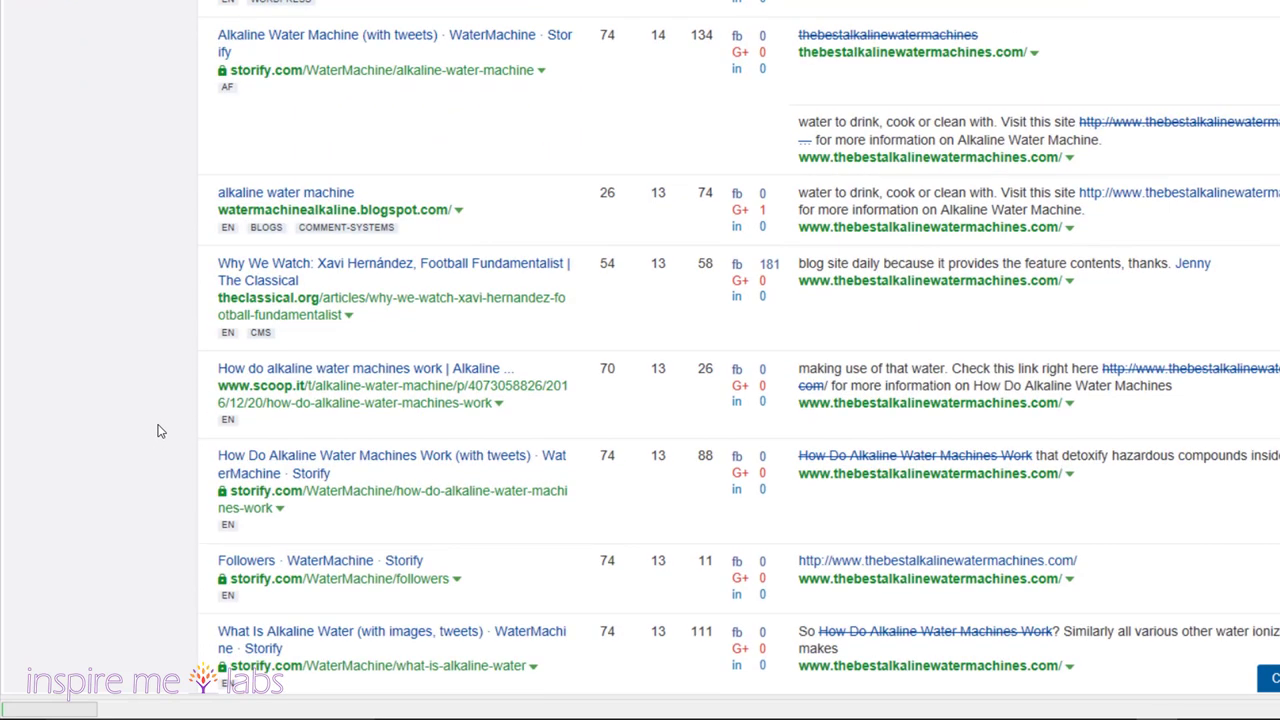
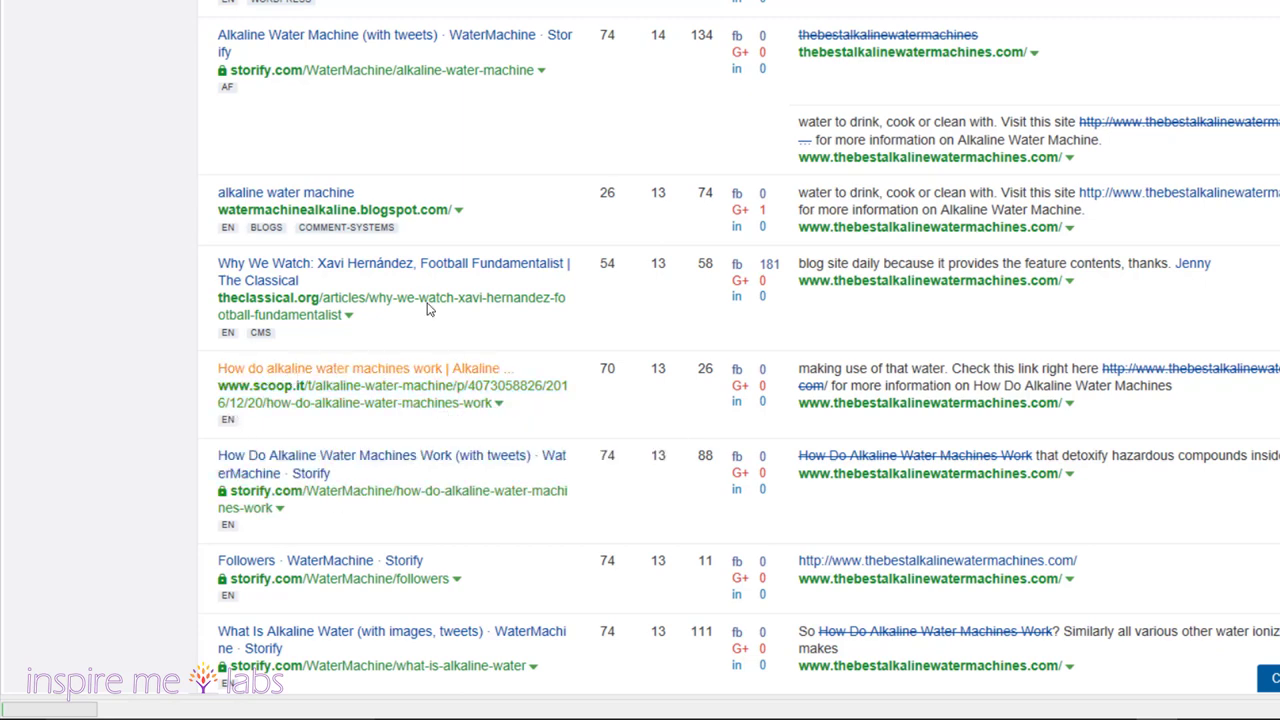
- Examine the remaining referring pages and their anchors, from the bravesites, folkd and Edisto Beach links down to the apsense.com and dudaone.com entries
scroll(176, 526, "down", 3)
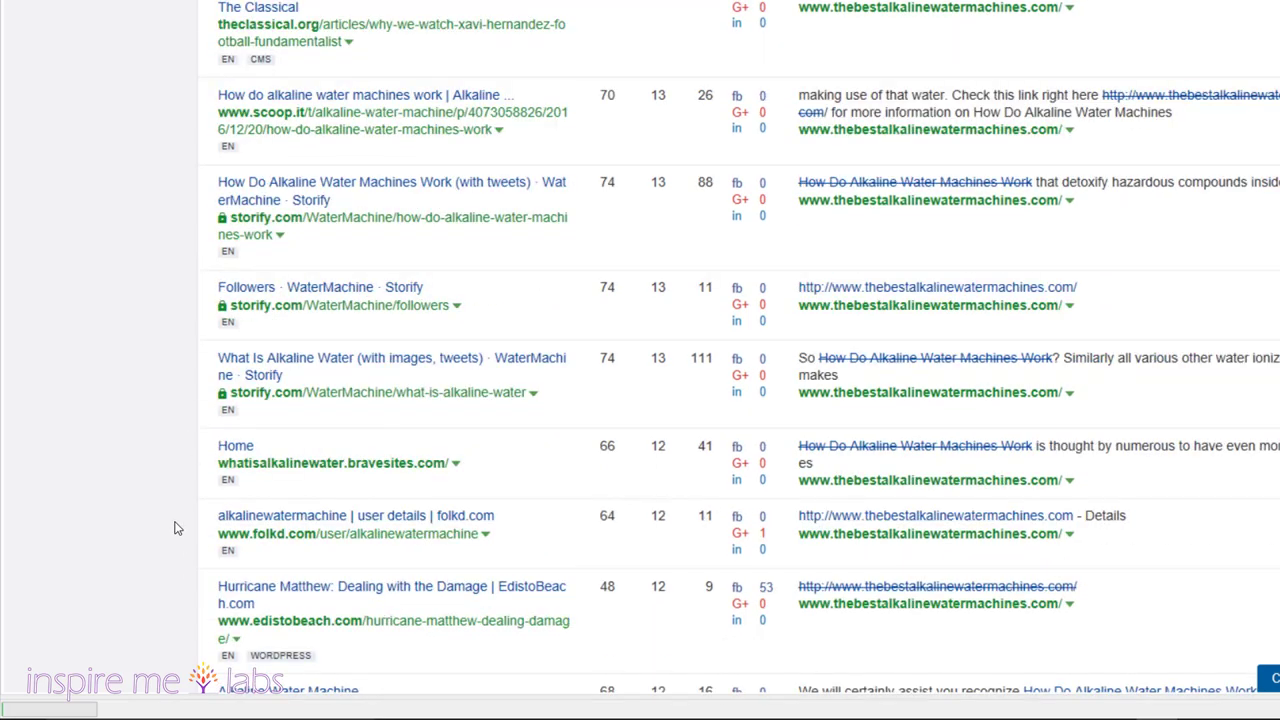
scroll(176, 526, "down", 3)
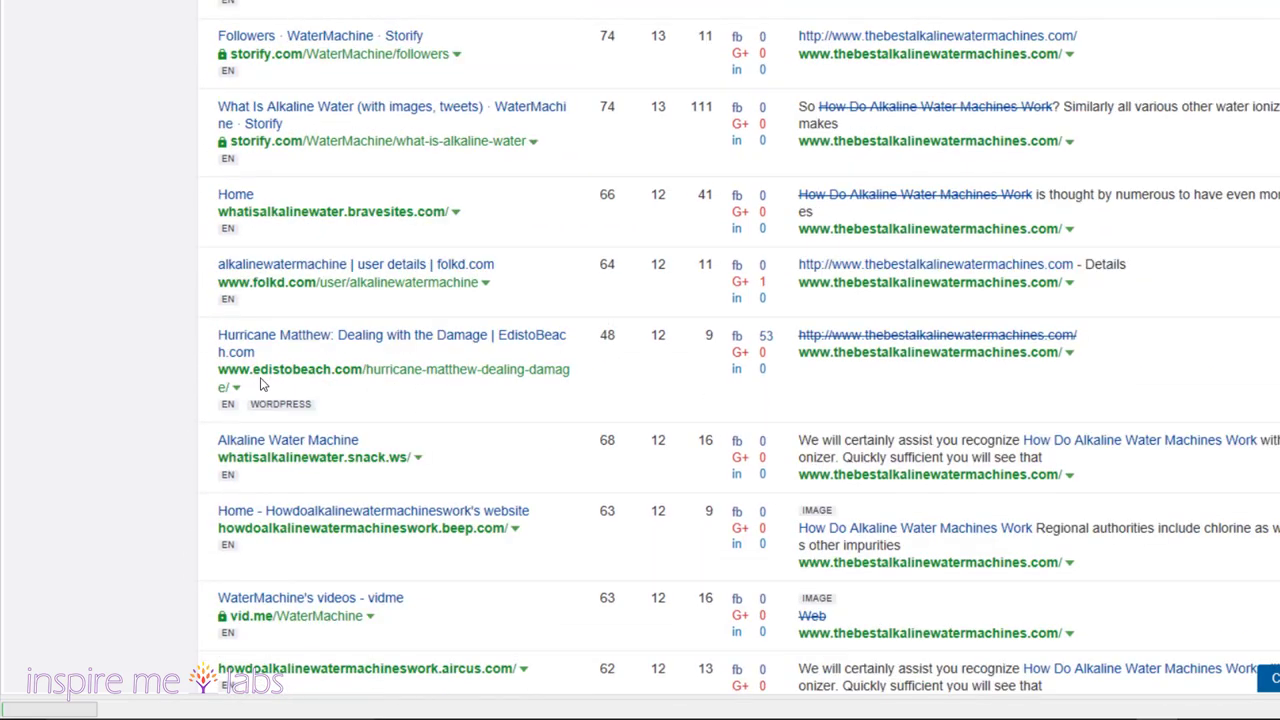
scroll(198, 545, "down", 1)
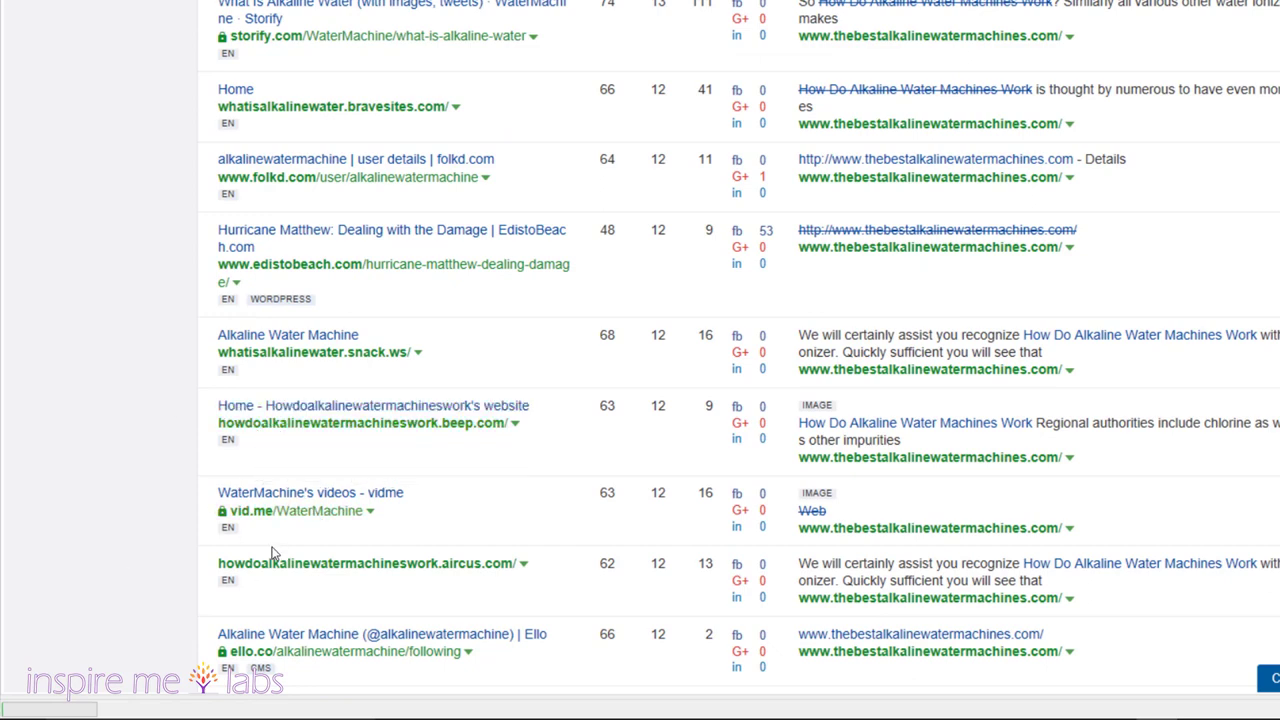
scroll(290, 552, "down", 2)
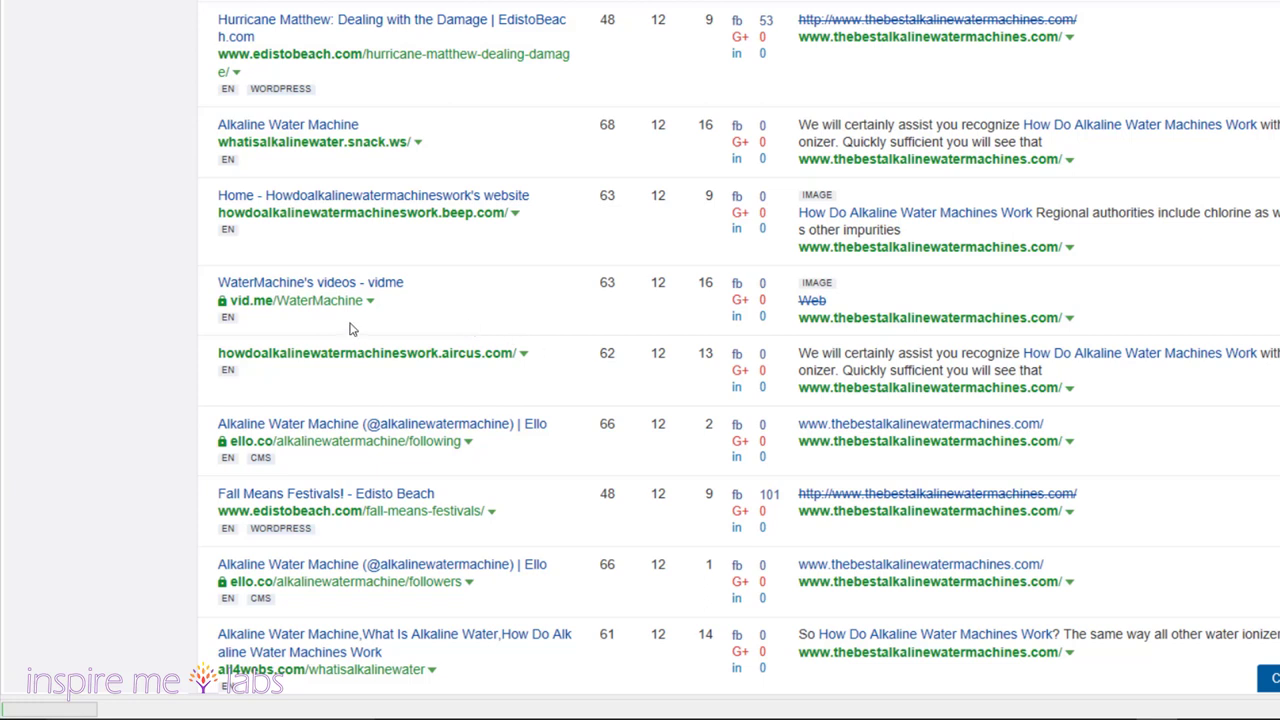
scroll(350, 330, "down", 2)
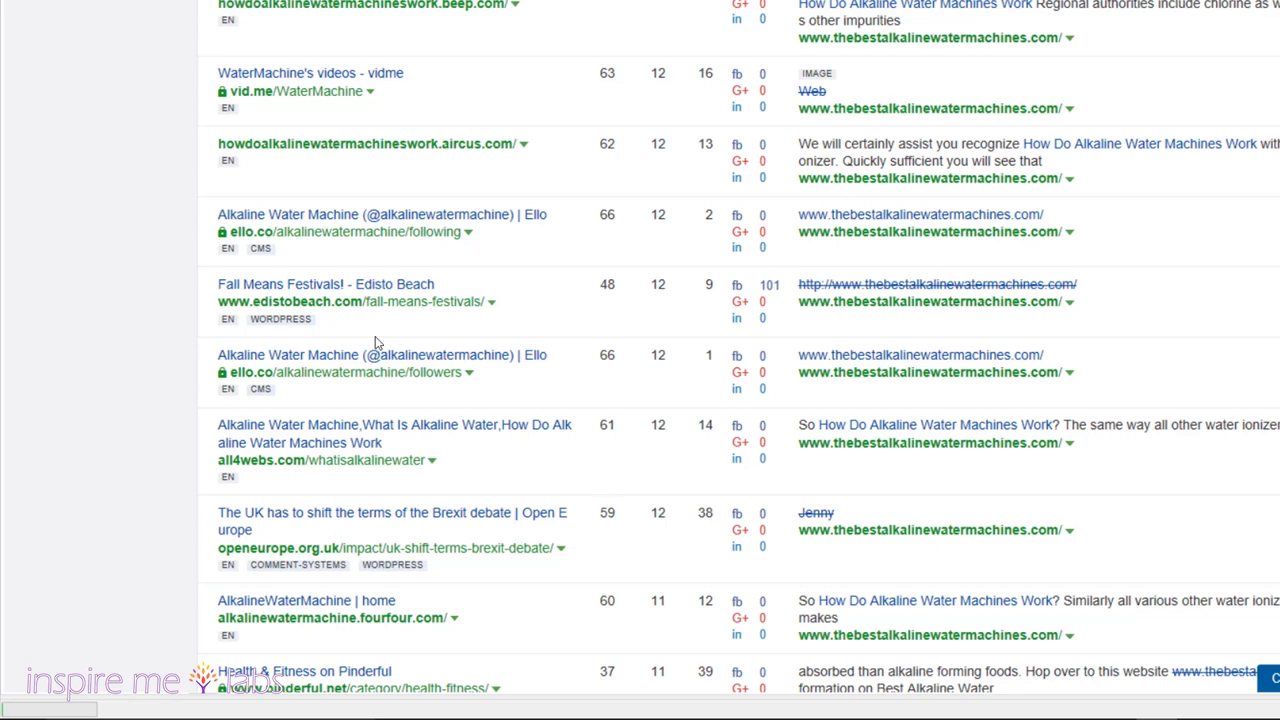
scroll(155, 446, "down", 2)
scroll(155, 446, "down", 6)
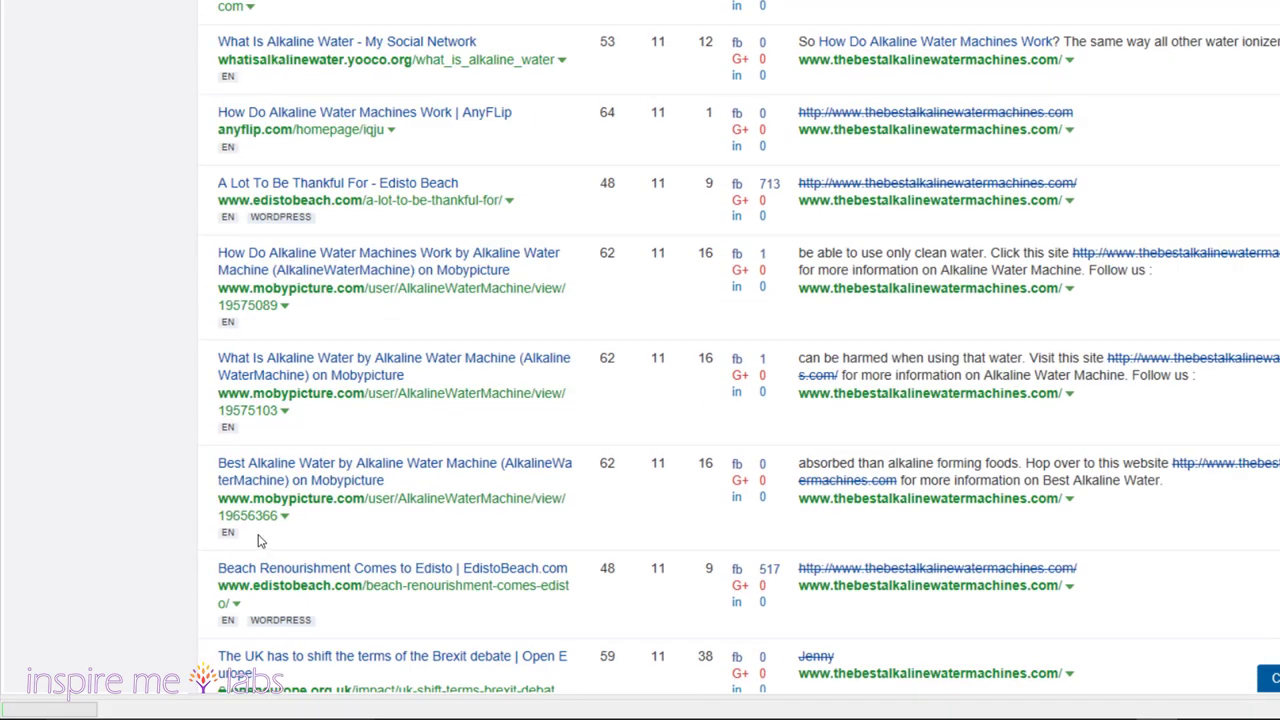
scroll(257, 534, "down", 3)
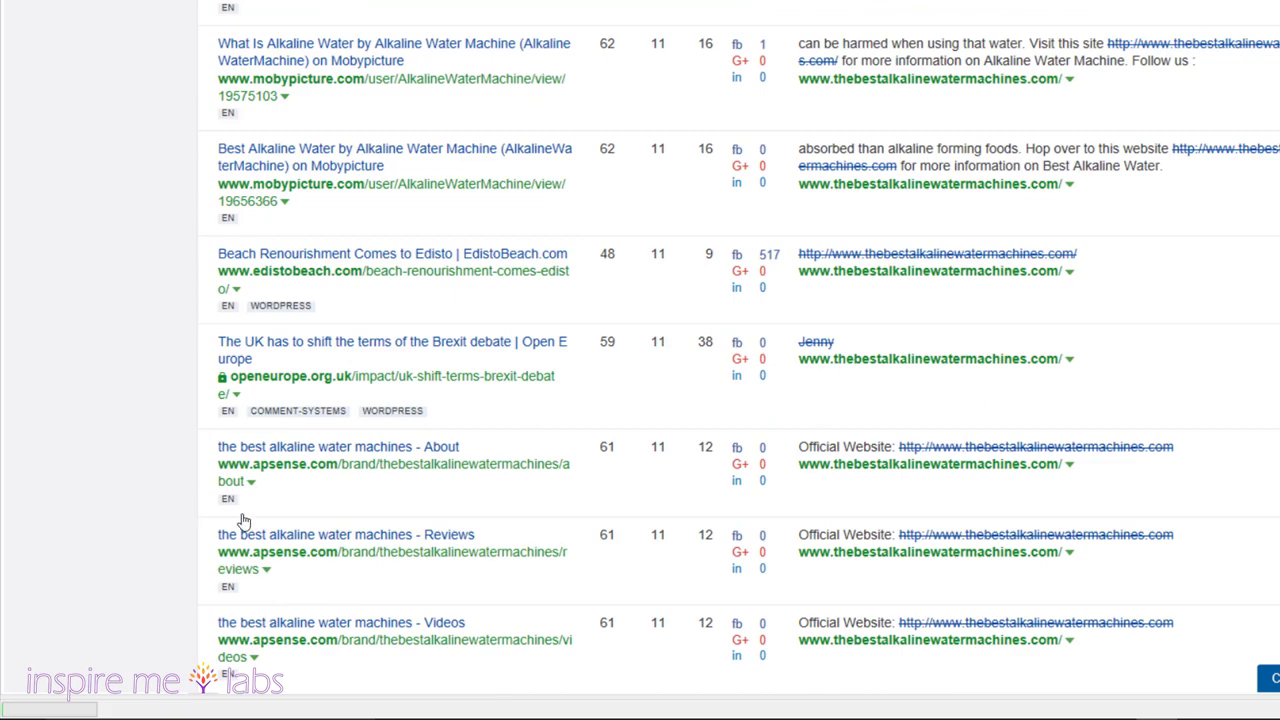
scroll(255, 525, "down", 2)
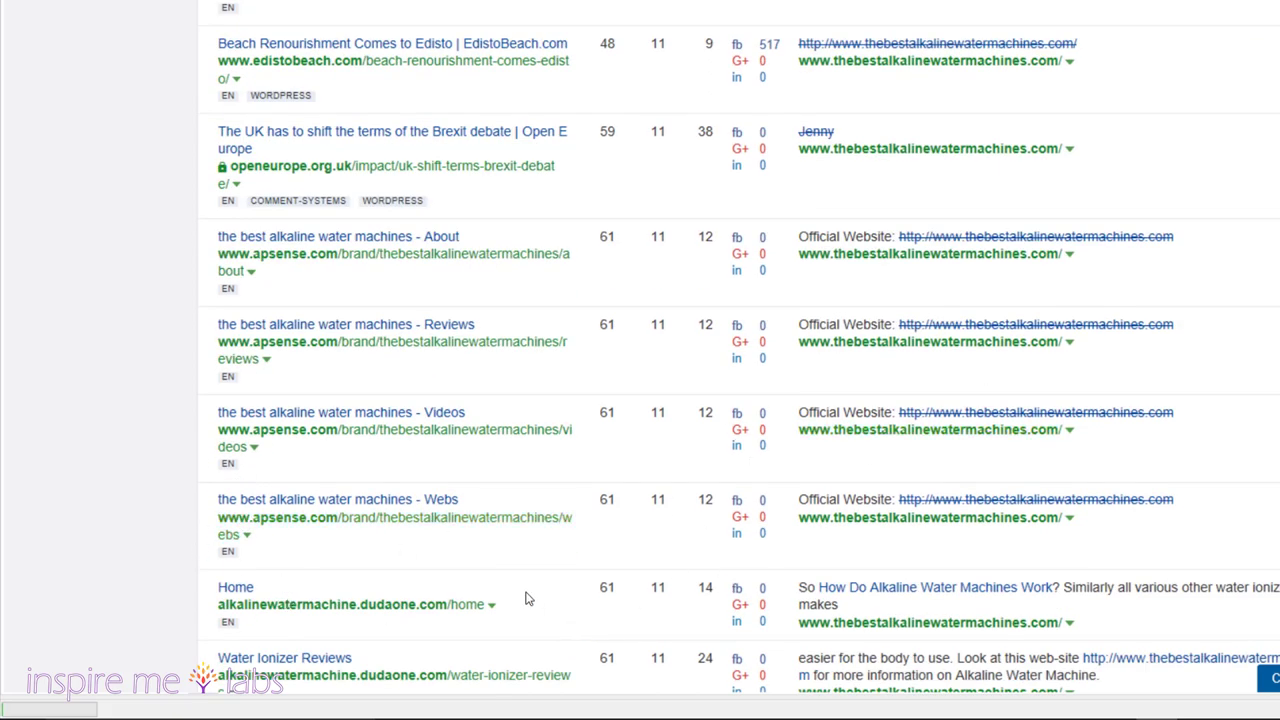
- Examine the last backlinks on the first results page, then the entries above them up to the Ello, aircus.com and beep.com links
scroll(171, 540, "down", 5)
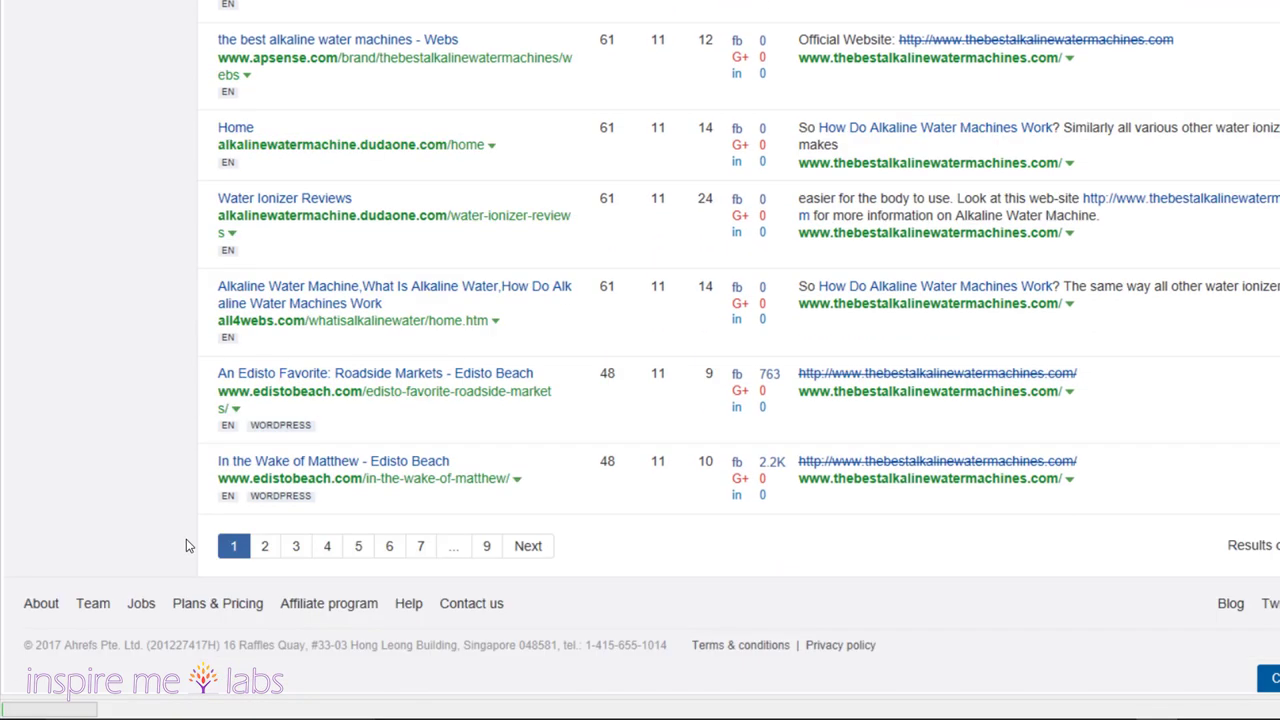
scroll(186, 543, "up", 10)
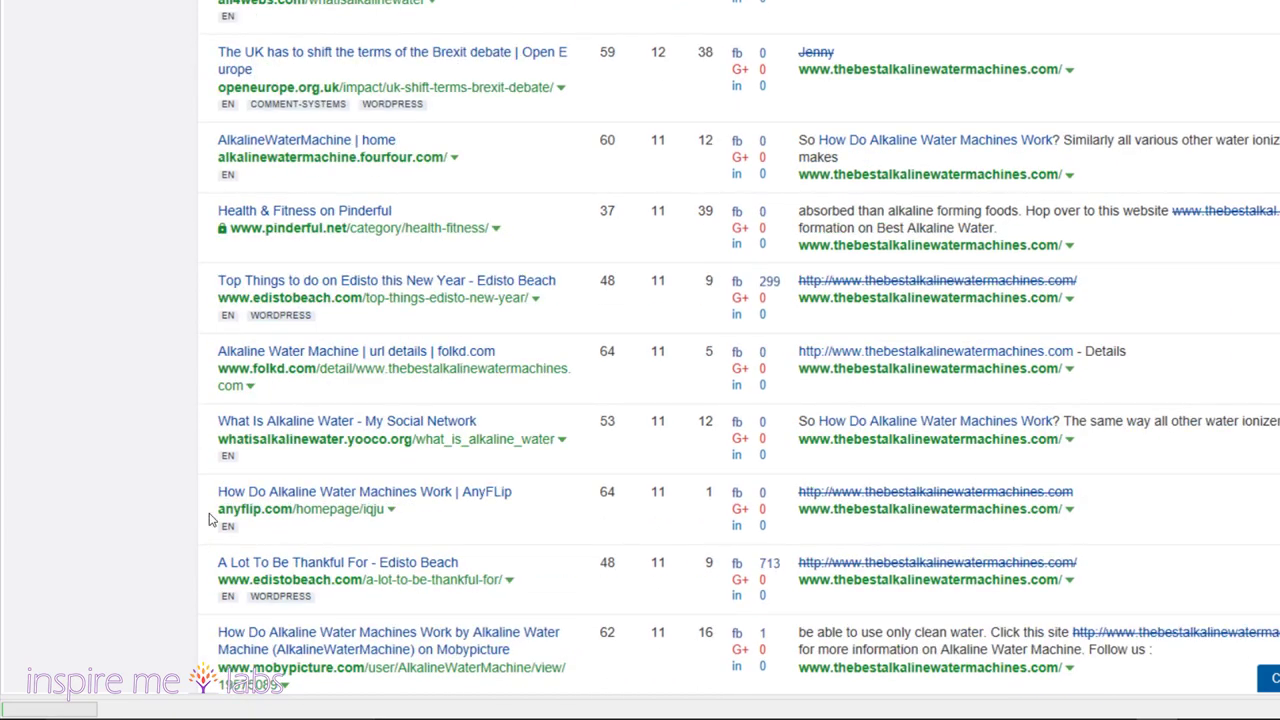
scroll(510, 412, "up", 2)
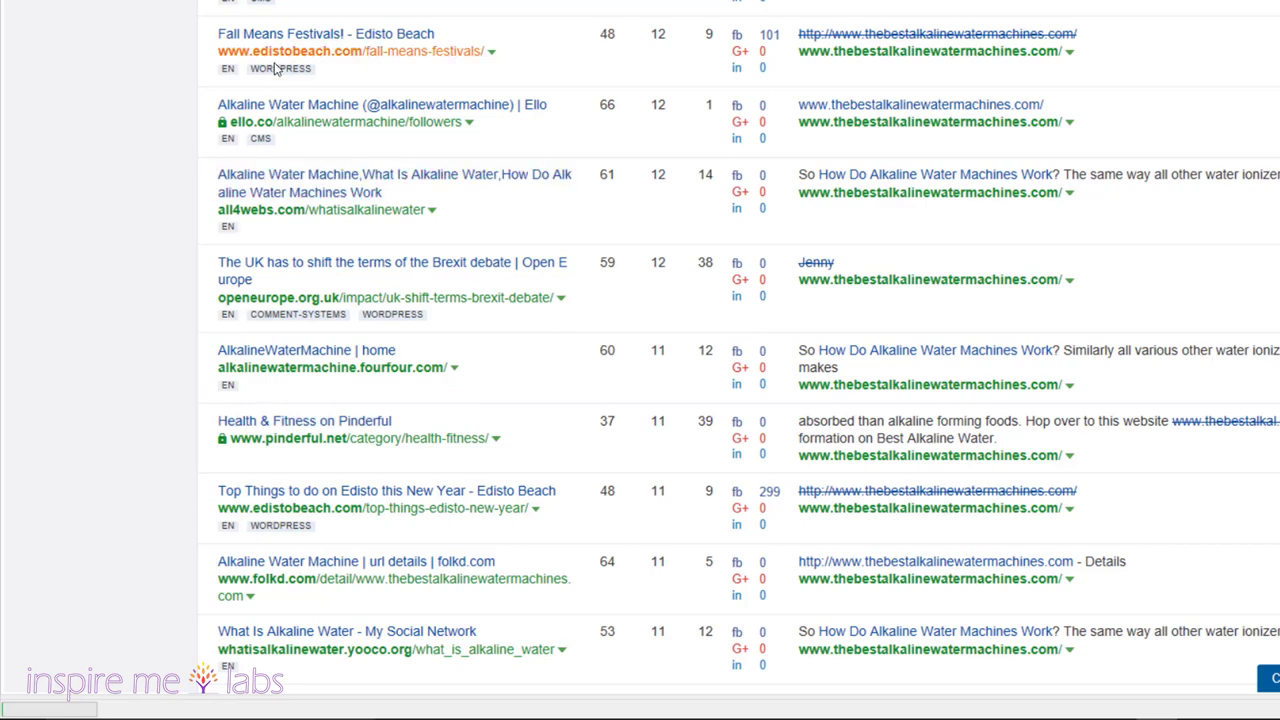
scroll(140, 318, "up", 3)
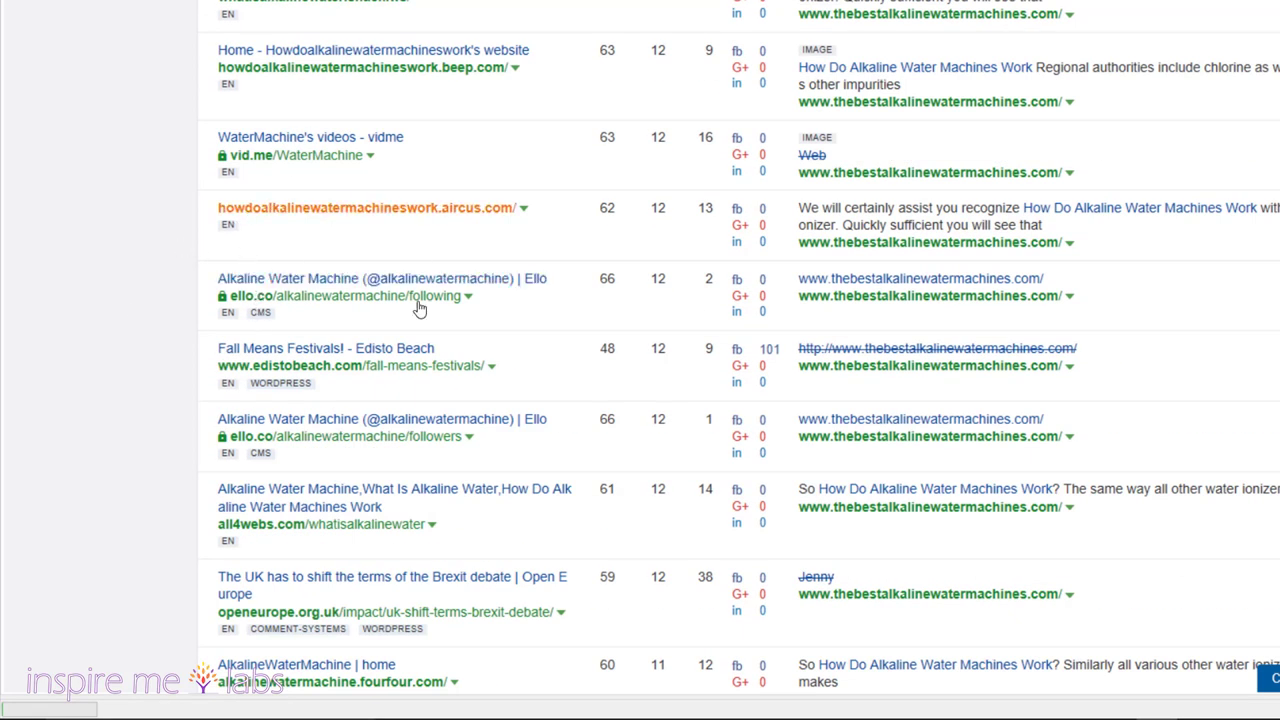
scroll(594, 320, "up", 2)
scroll(588, 516, "down", 5)
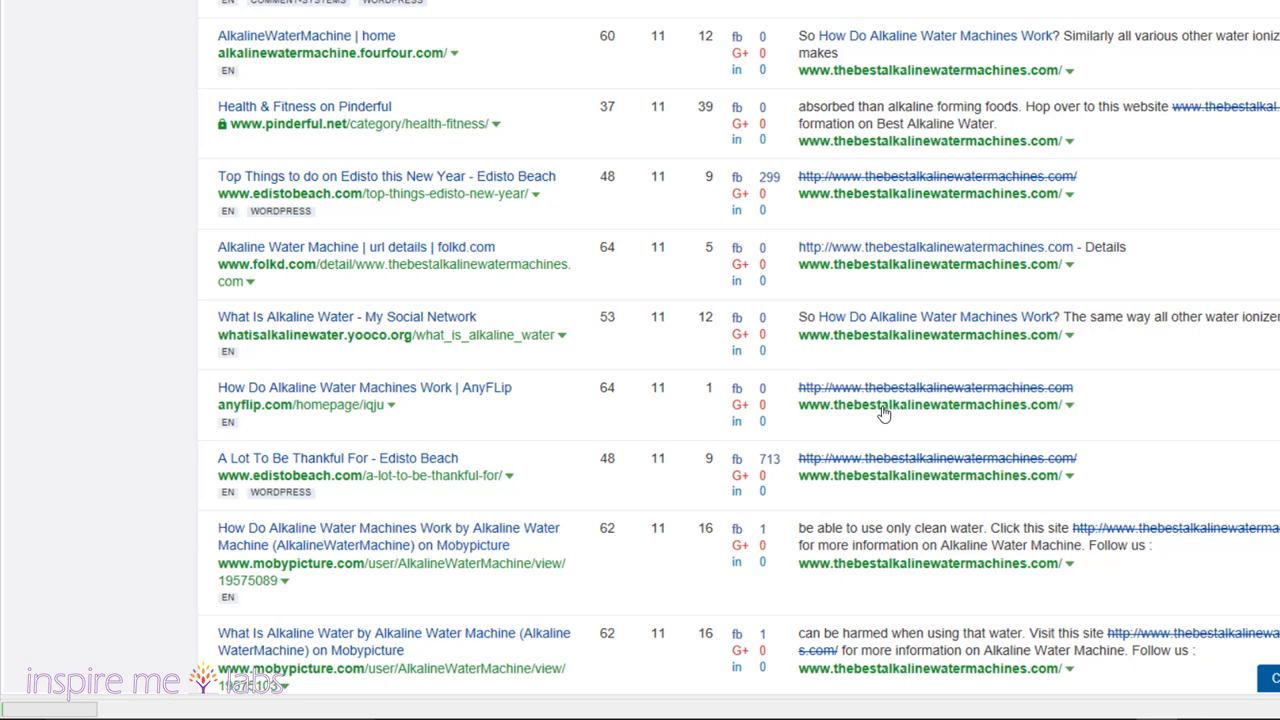
scroll(1058, 624, "down", 6)
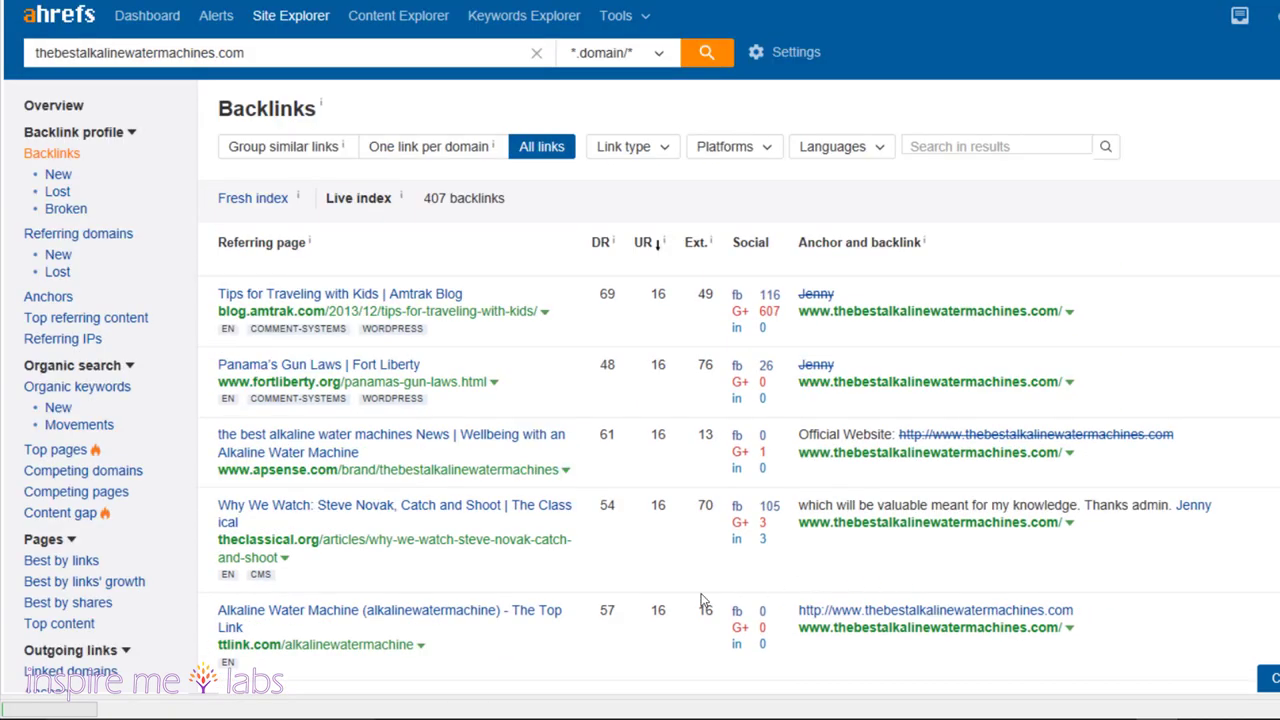
- Re-examine the highest-UR referring pages and their anchors, from the Amtrak and Fort Liberty blogs down to the Storify, bravesites and folkd entries
scroll(918, 450, "down", 1)
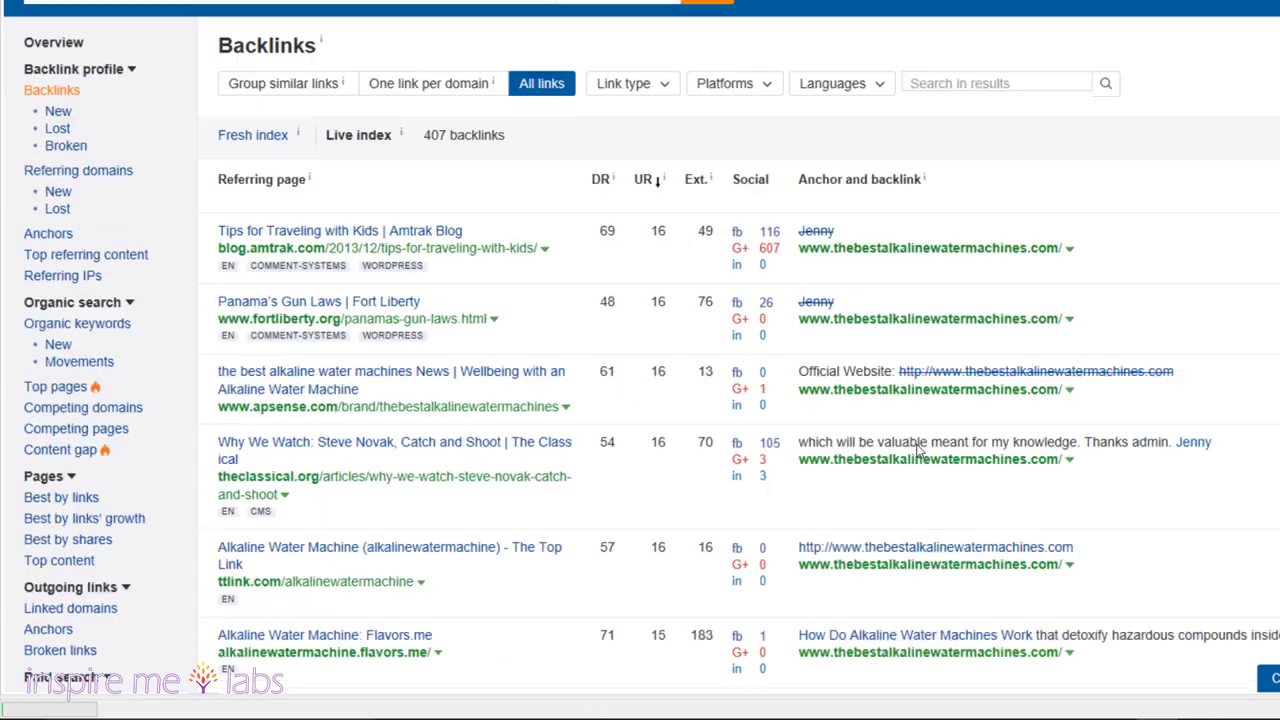
scroll(918, 450, "down", 4)
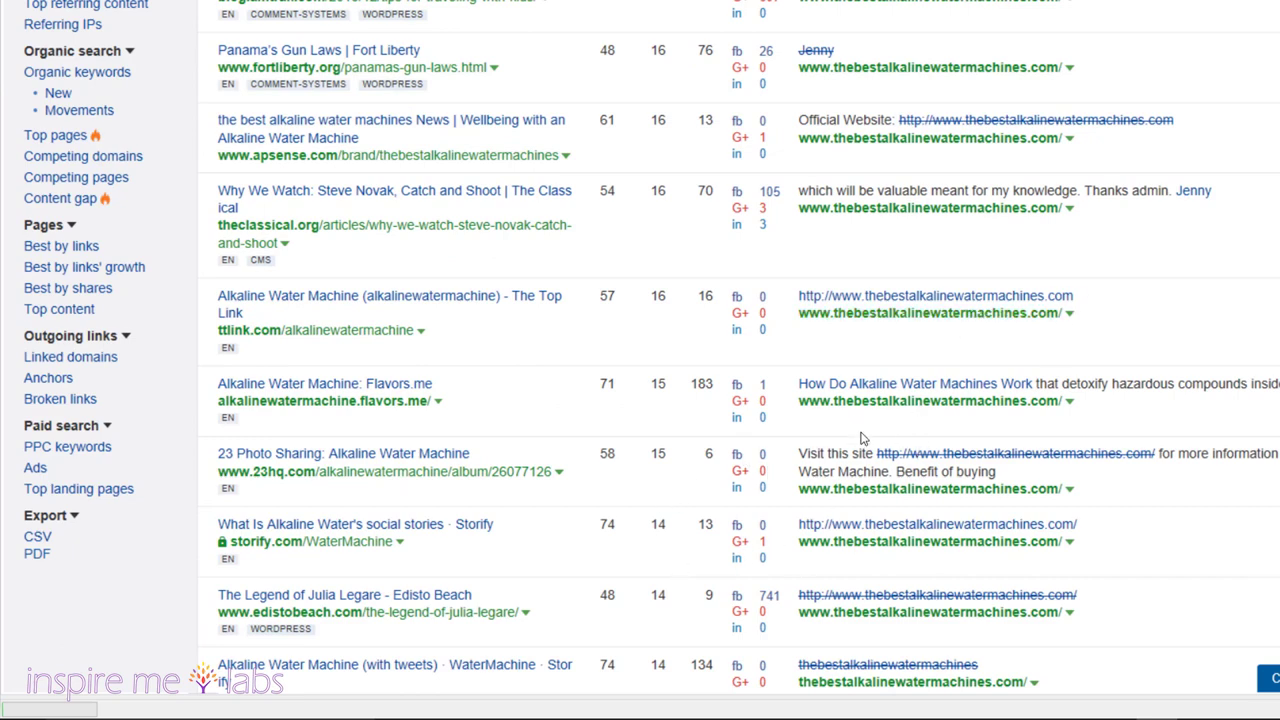
scroll(528, 562, "up", 5)
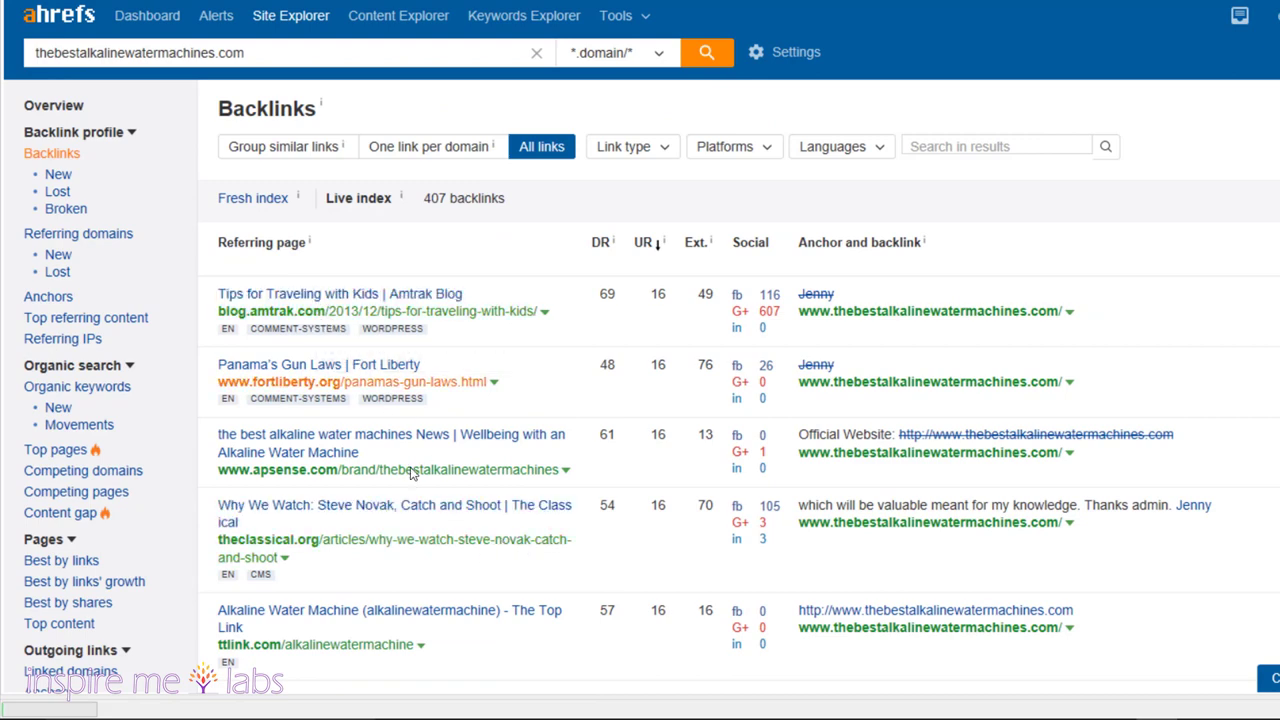
scroll(410, 473, "down", 3)
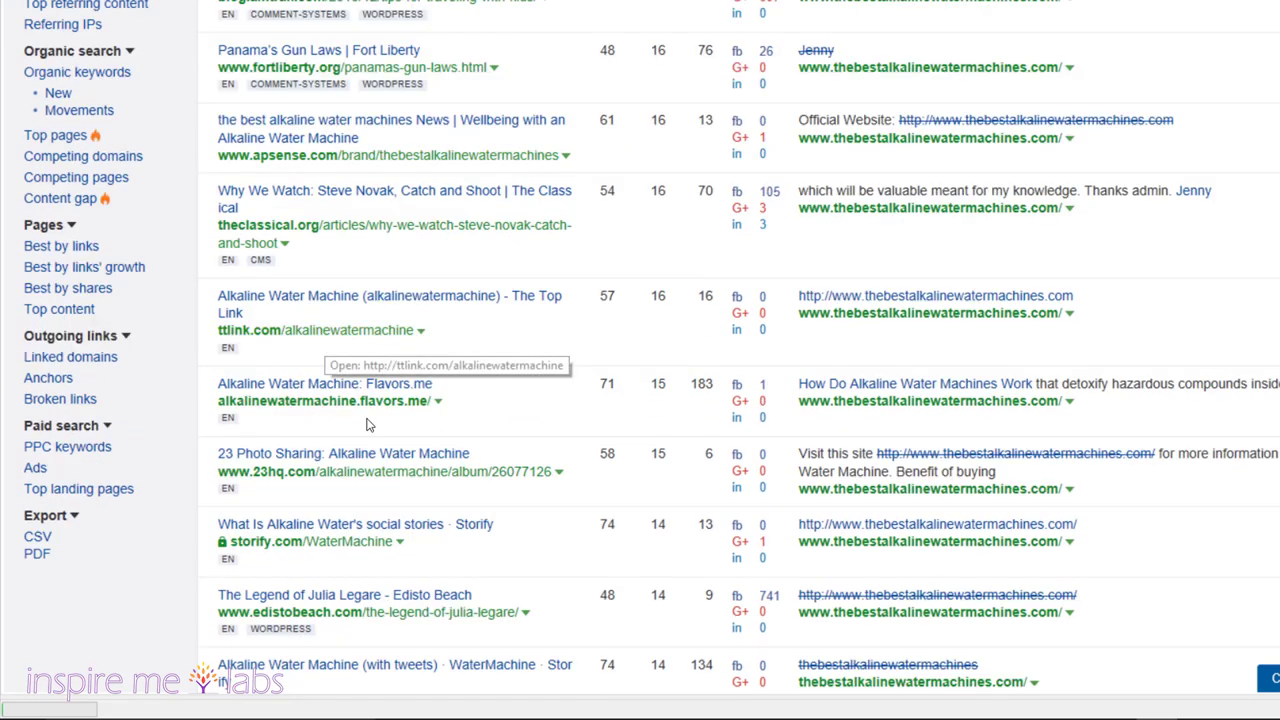
scroll(426, 517, "down", 1)
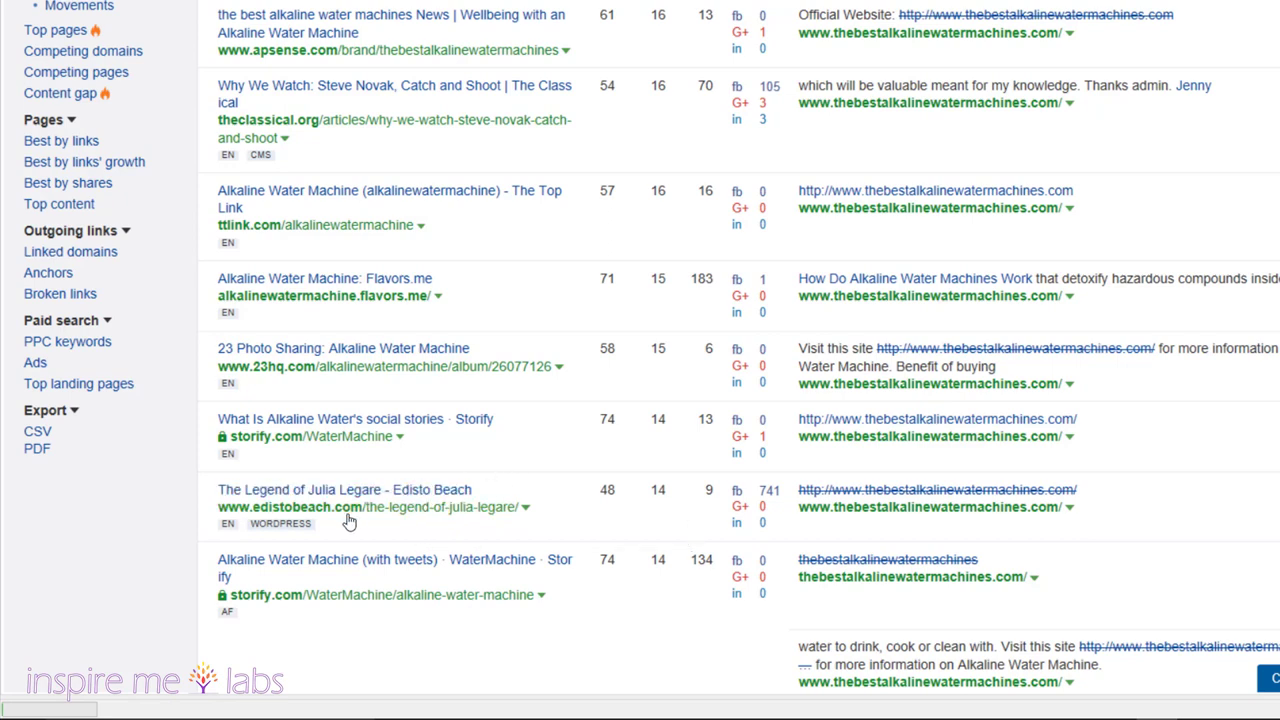
scroll(322, 415, "up", 1)
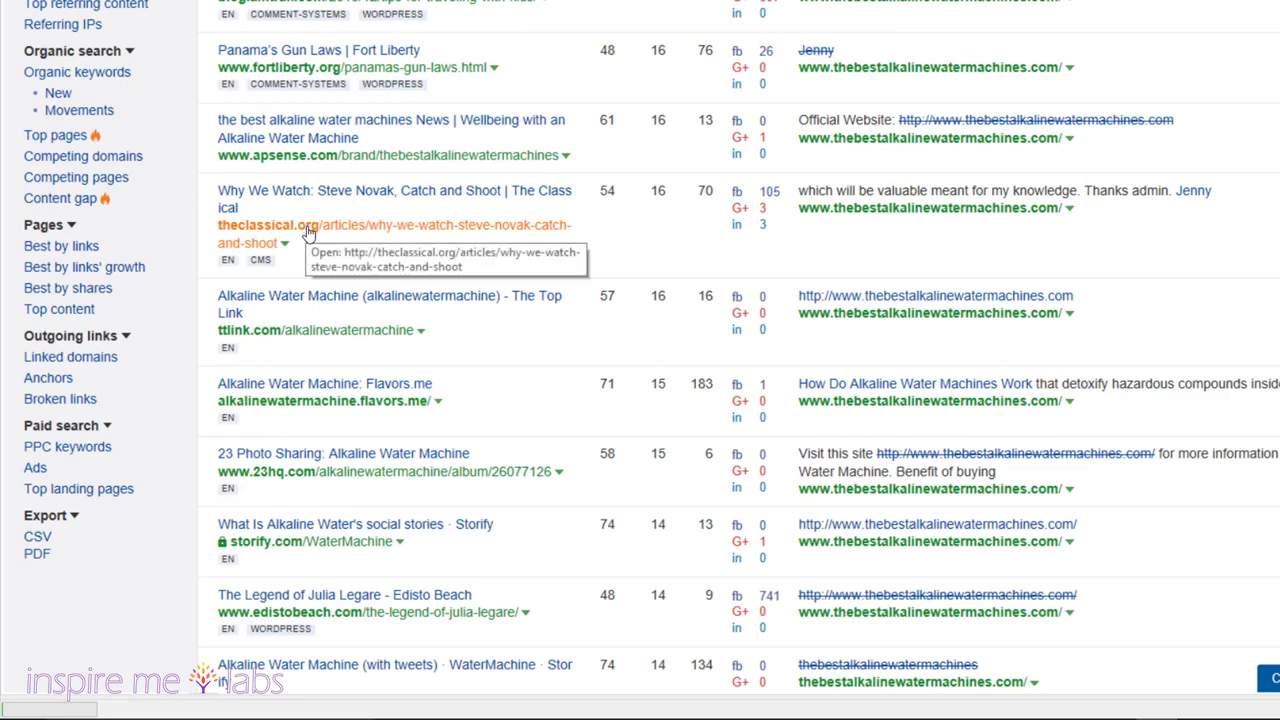
scroll(370, 400, "up", 2)
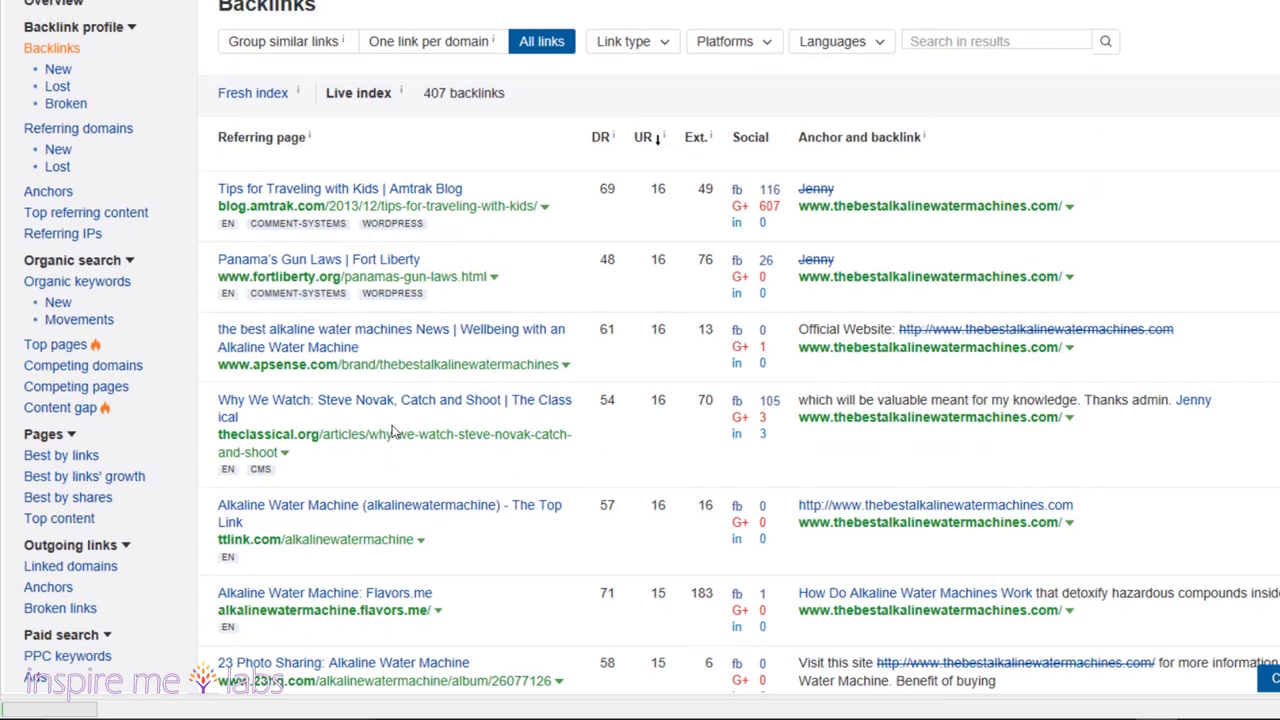
scroll(433, 420, "down", 1)
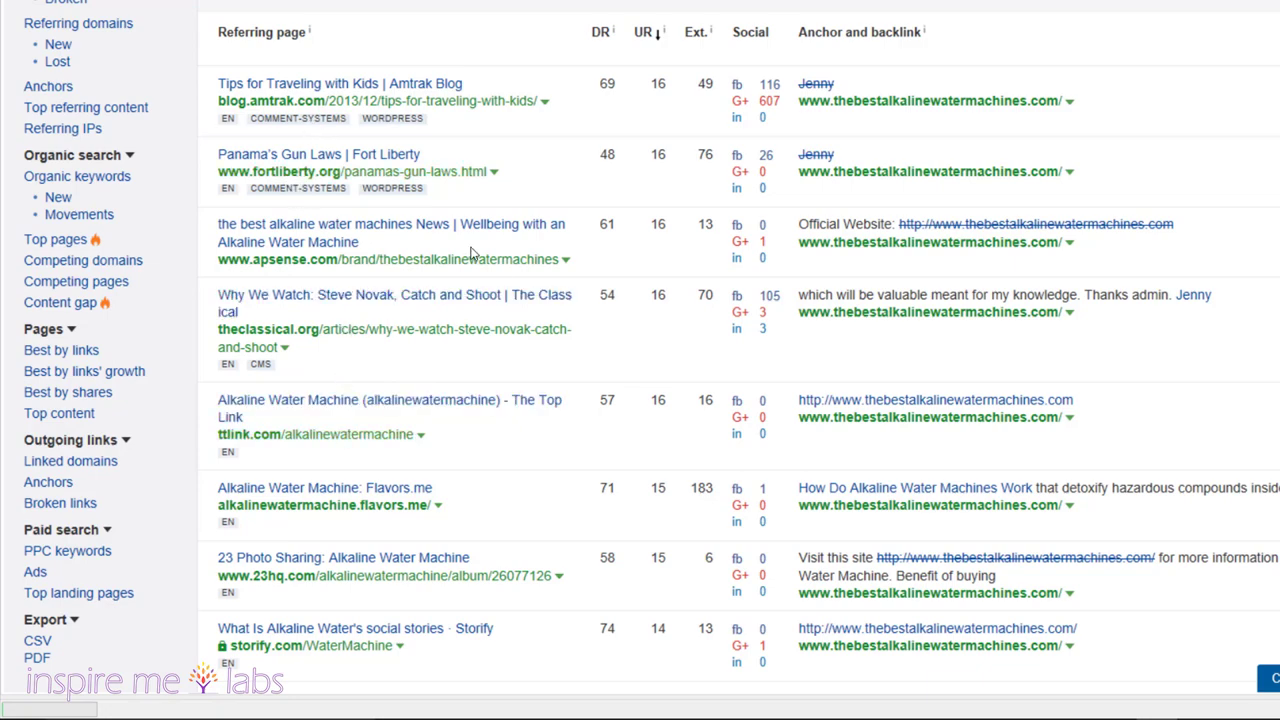
scroll(490, 330, "down", 6)
scroll(500, 374, "down", 3)
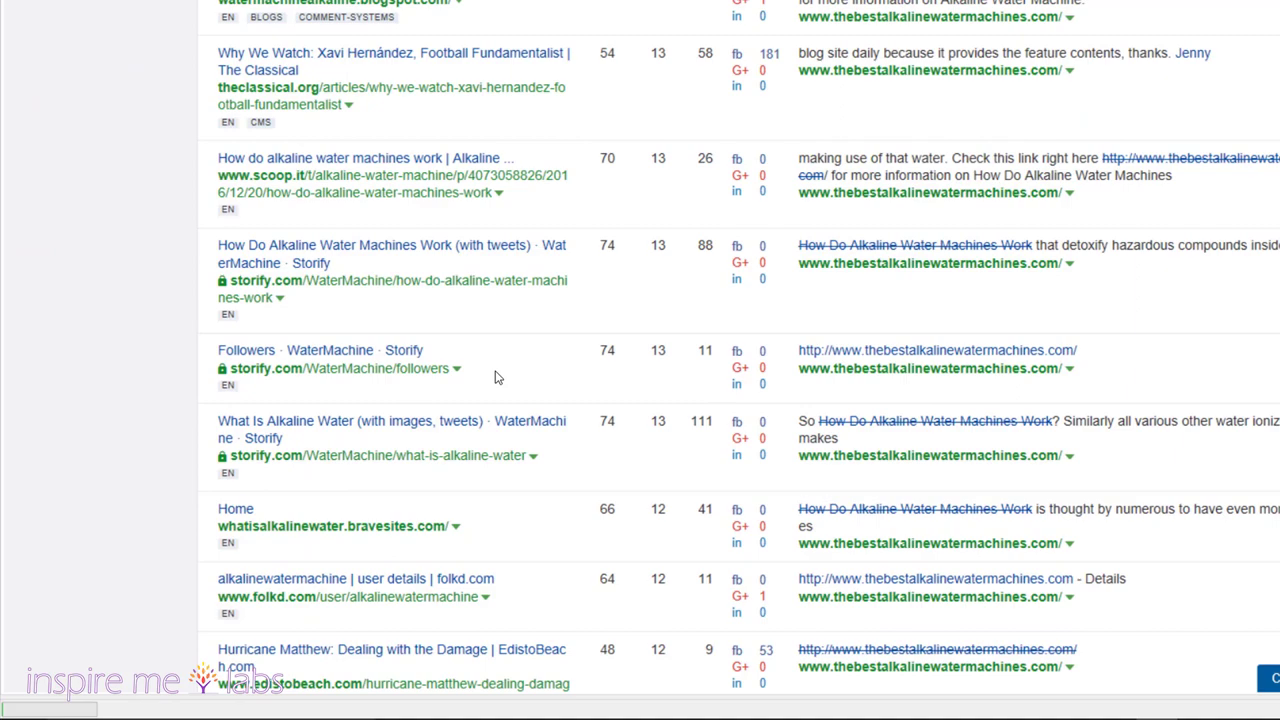
scroll(624, 421, "up", 10)
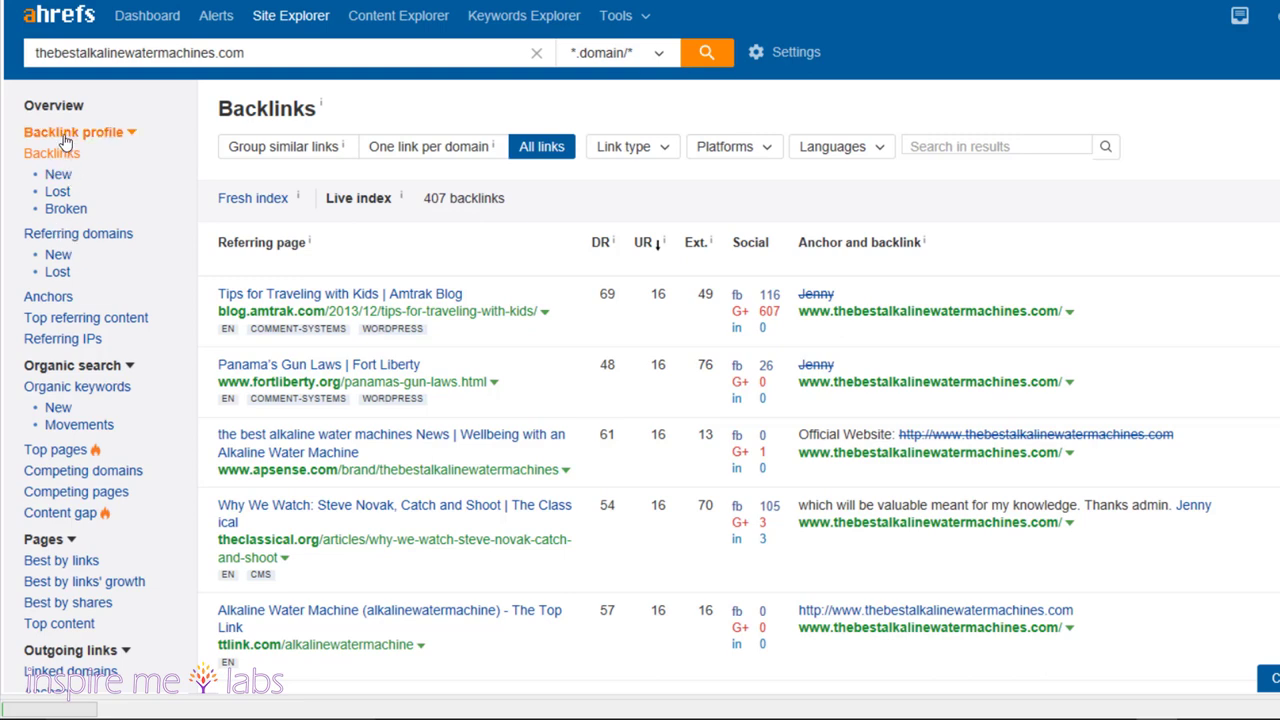
- Open the site's Organic Keywords report and examine the keywords' volumes, positions and ranking URLs down to the entries in positions 51-100
left_click(78, 388)
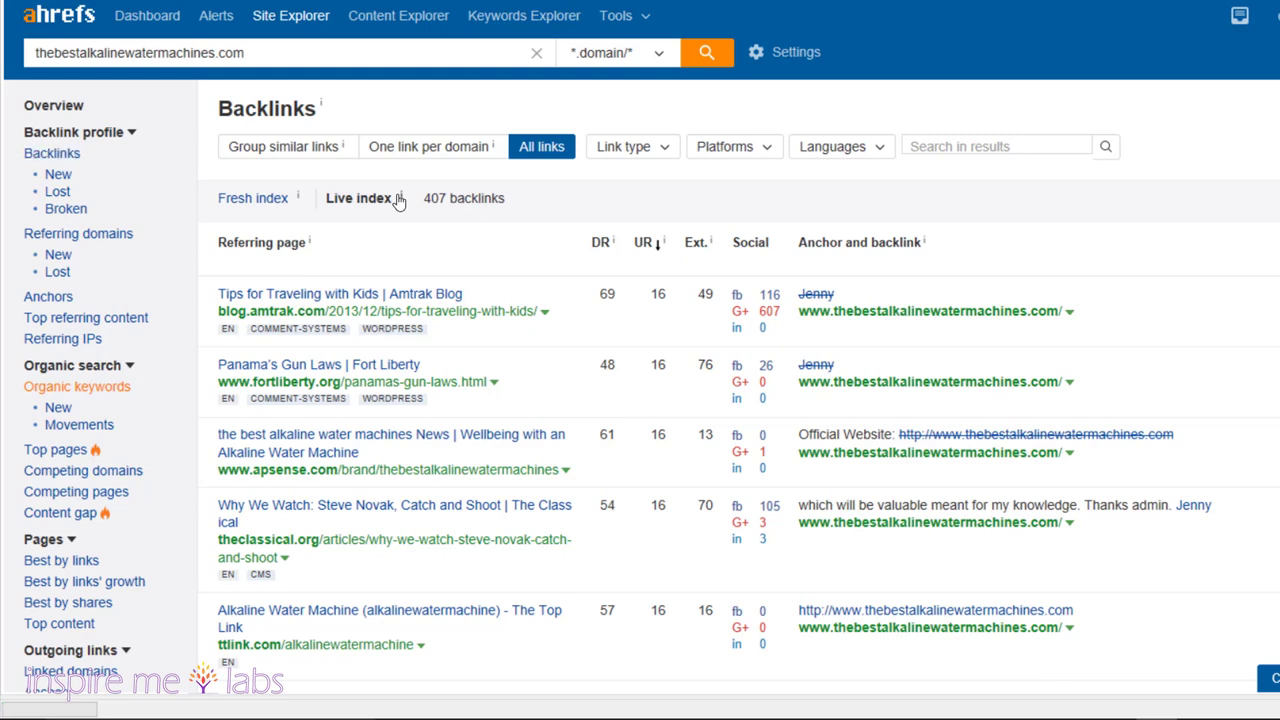
mouse_move(398, 200)
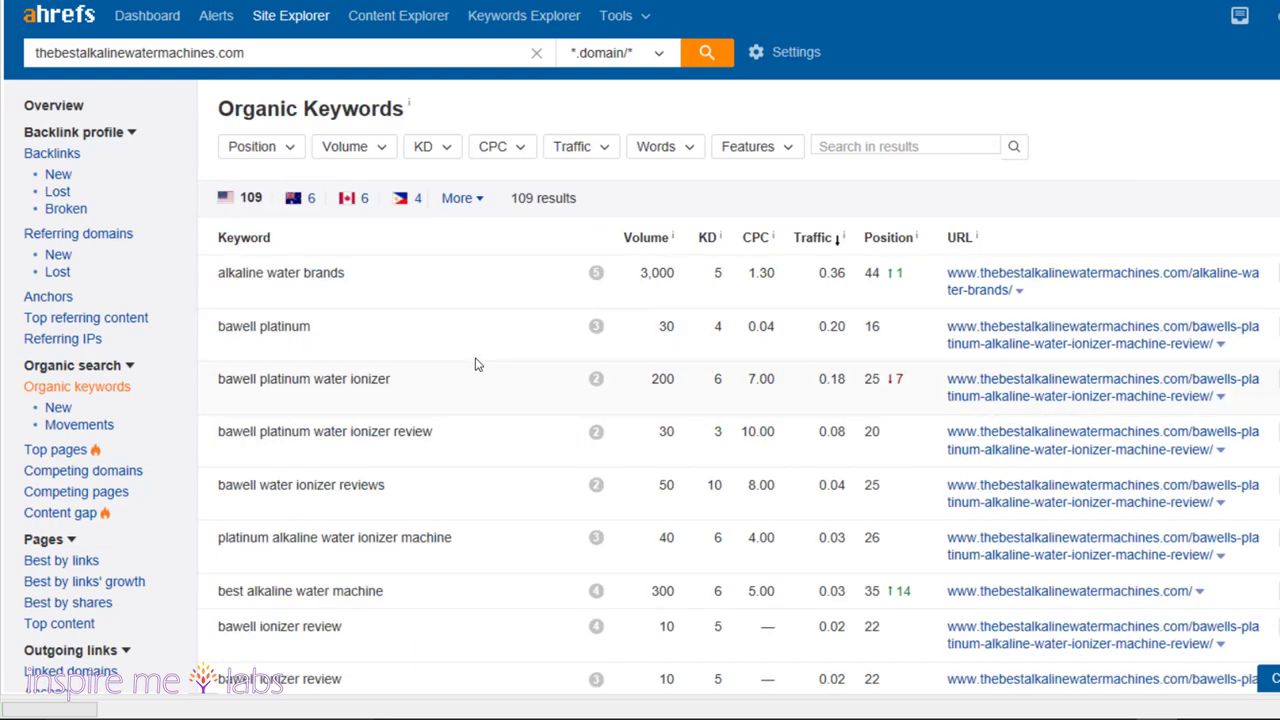
scroll(350, 420, "down", 4)
scroll(440, 464, "up", 5)
scroll(900, 580, "down", 2)
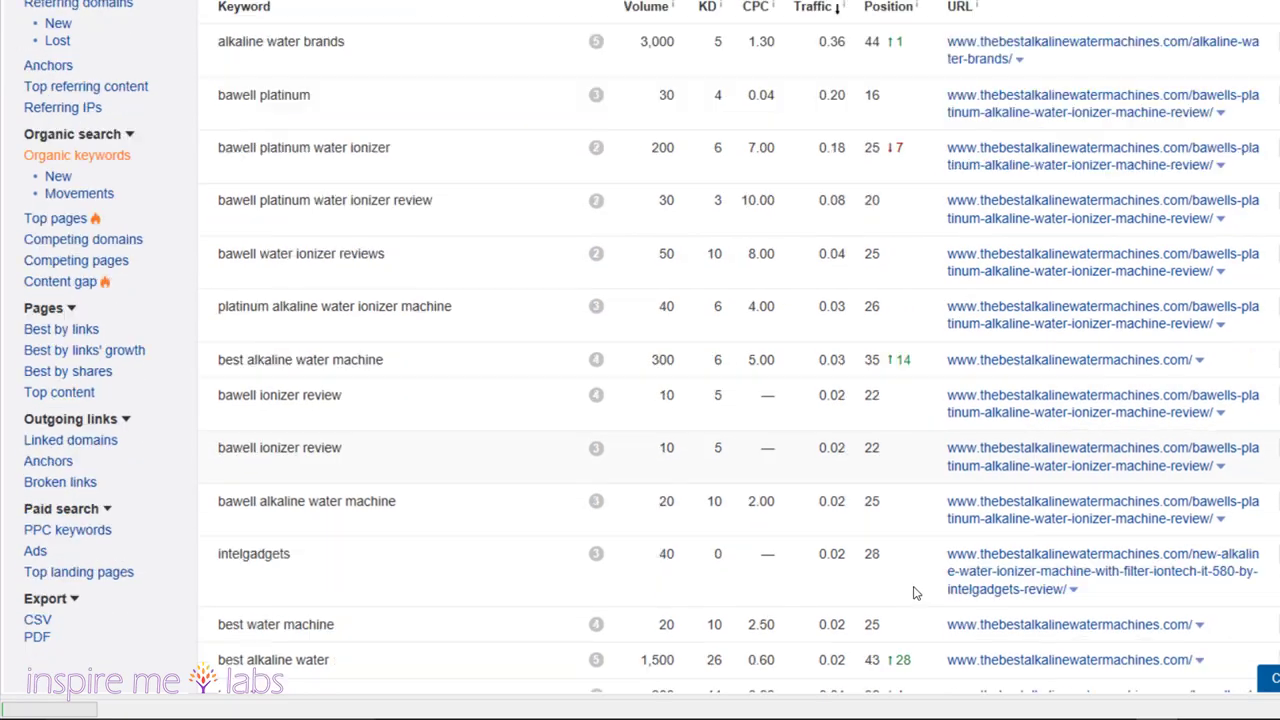
scroll(912, 592, "down", 10)
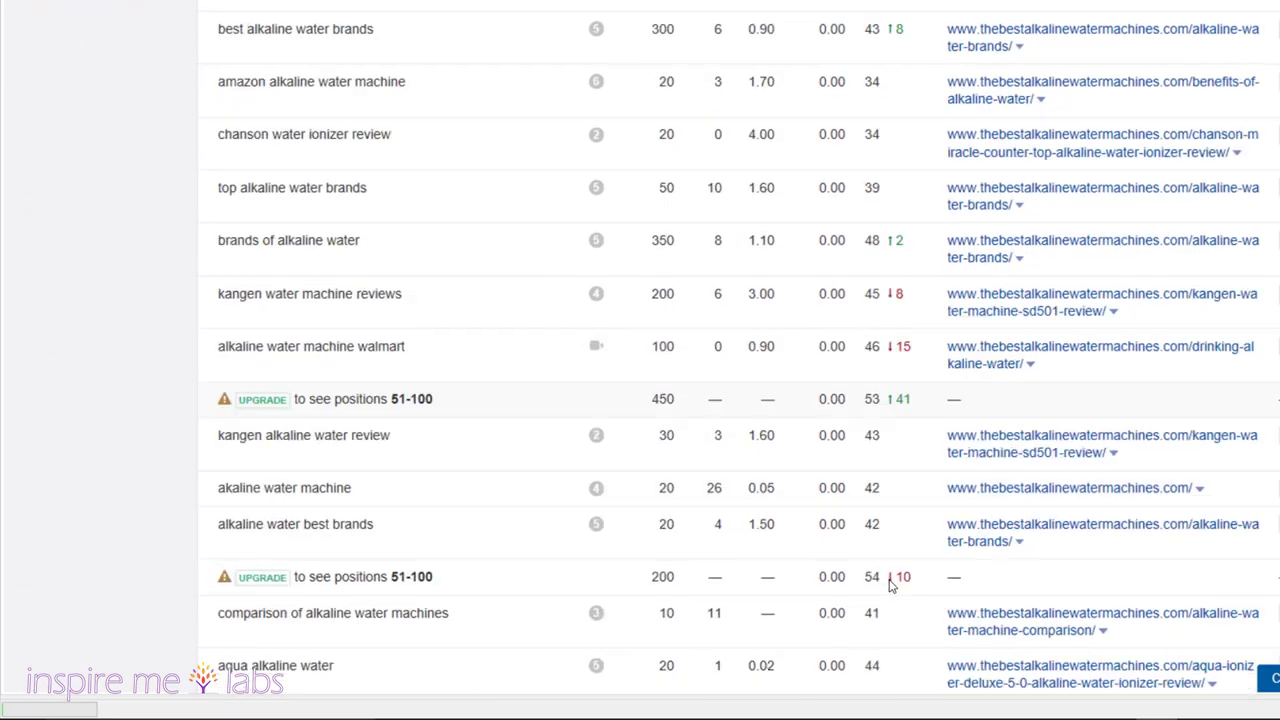
scroll(891, 585, "down", 8)
scroll(893, 597, "up", 2)
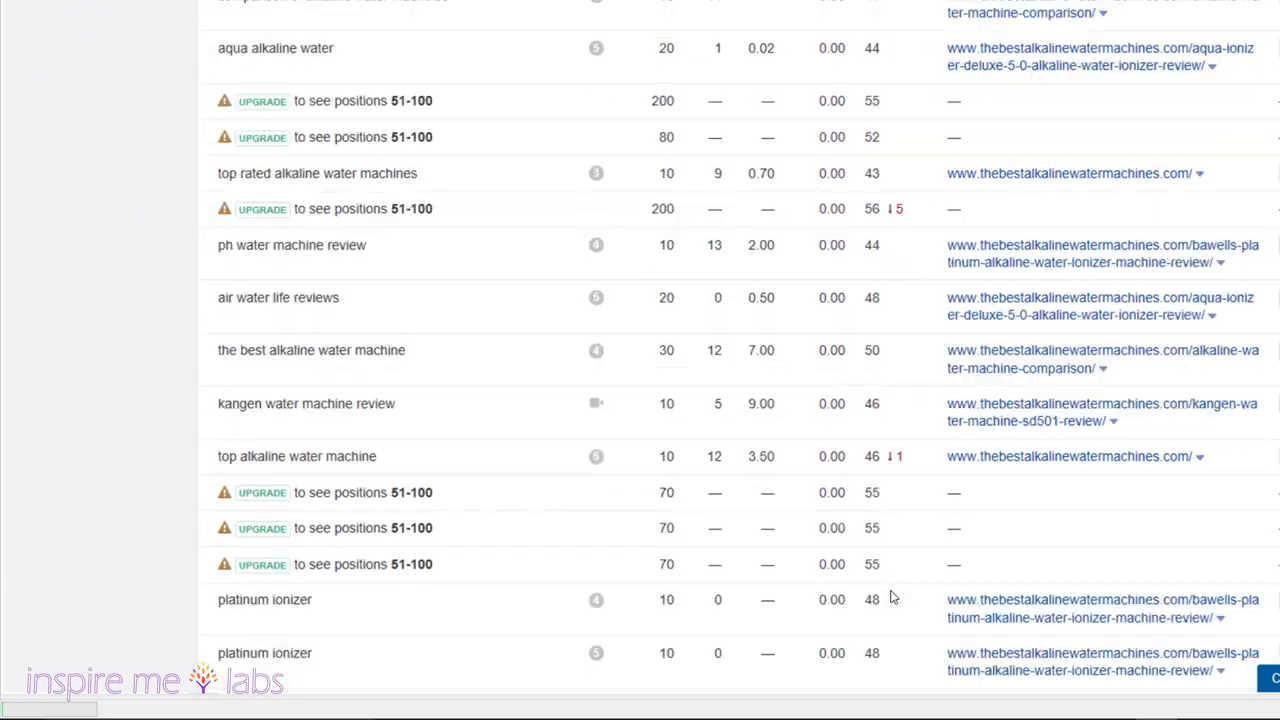
- Compare the highest-traffic organic keywords, such as "alkaline water brands" and the bawell platinum terms, with the zero-traffic ones
scroll(893, 597, "up", 15)
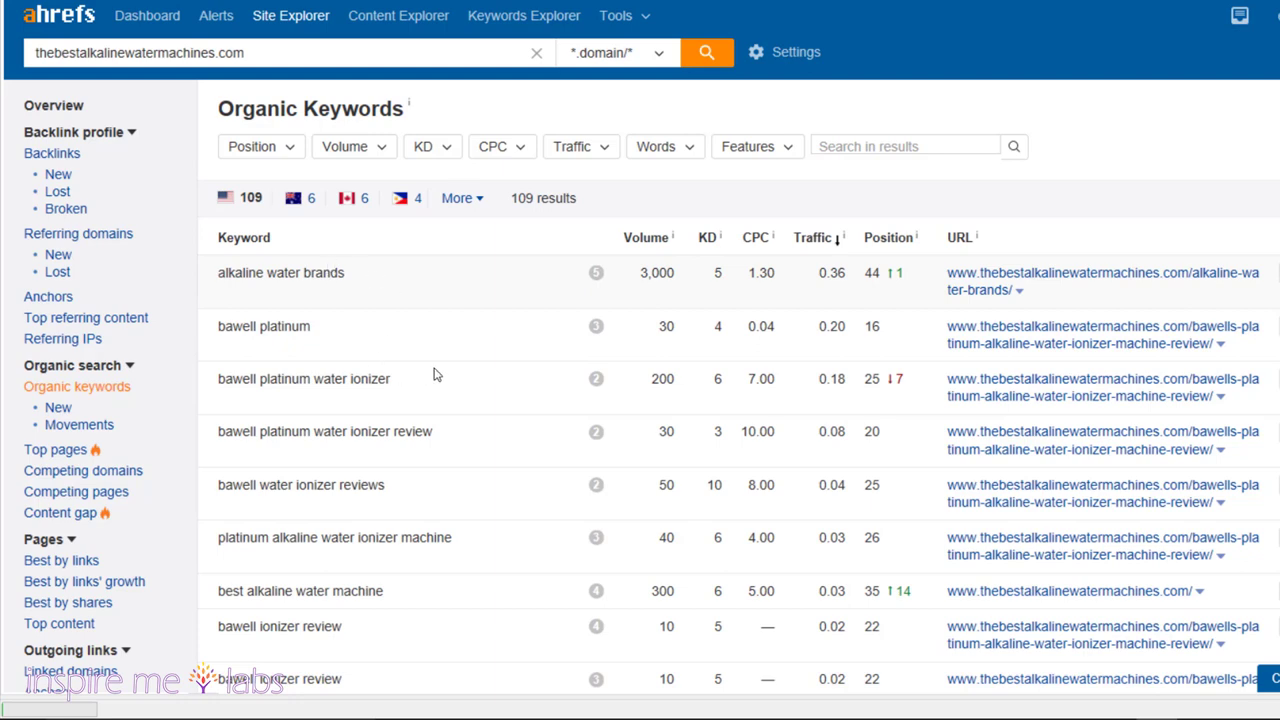
scroll(434, 375, "down", 2)
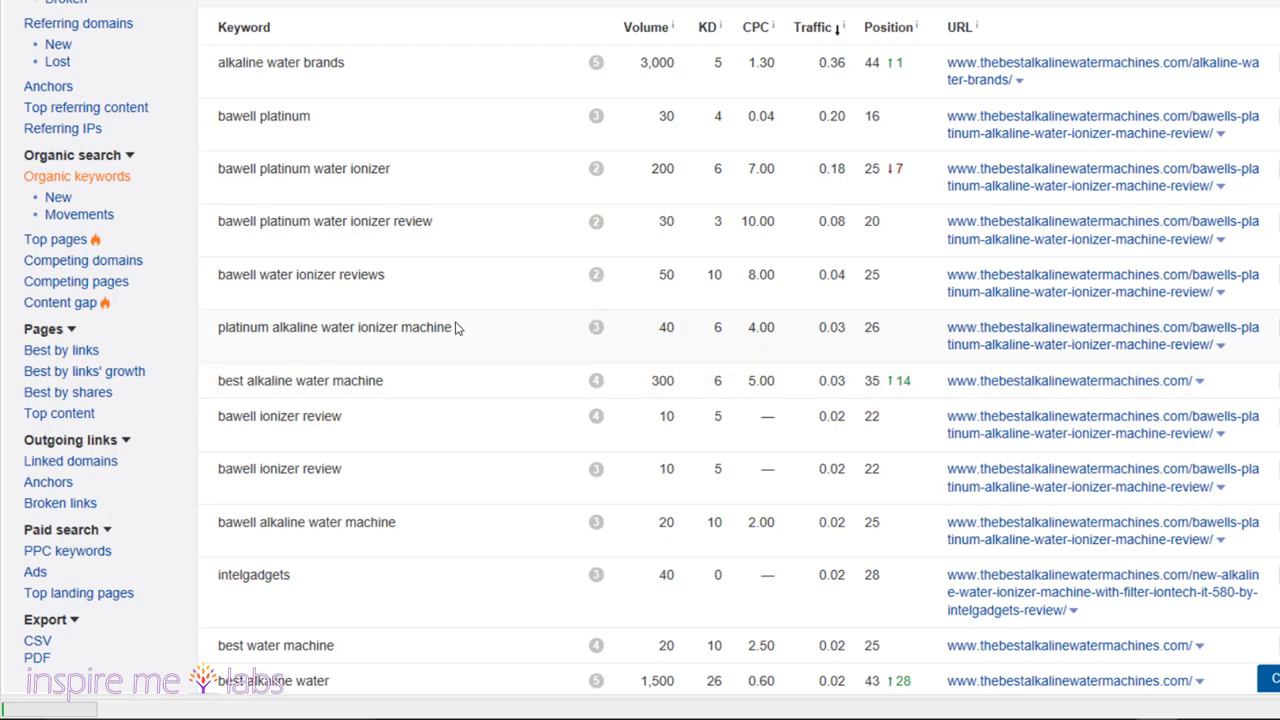
scroll(380, 492, "up", 2)
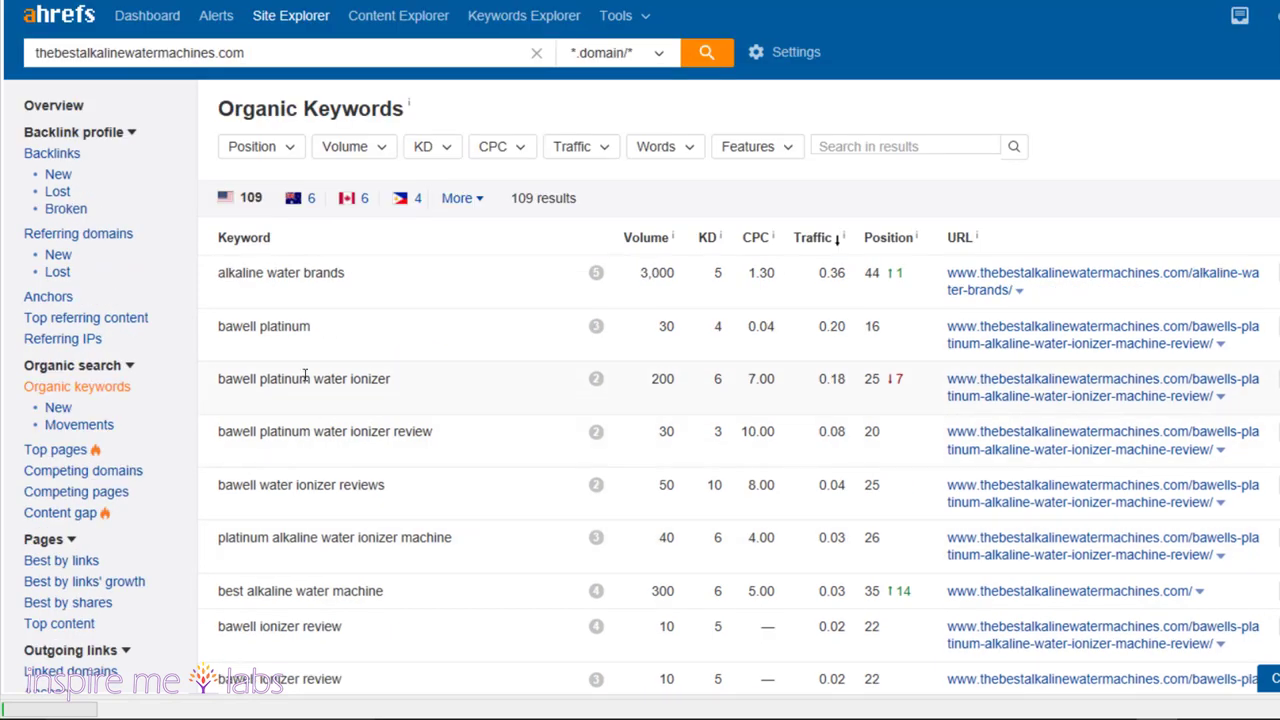
scroll(377, 448, "down", 15)
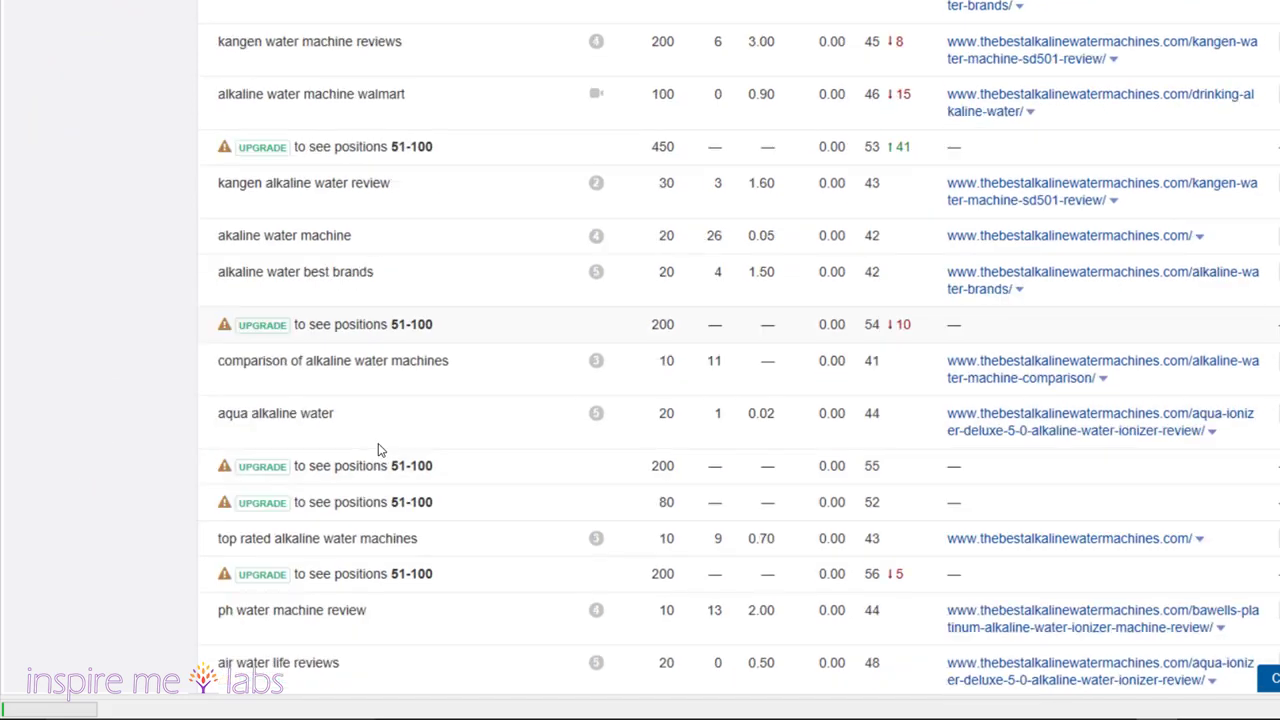
scroll(377, 448, "up", 15)
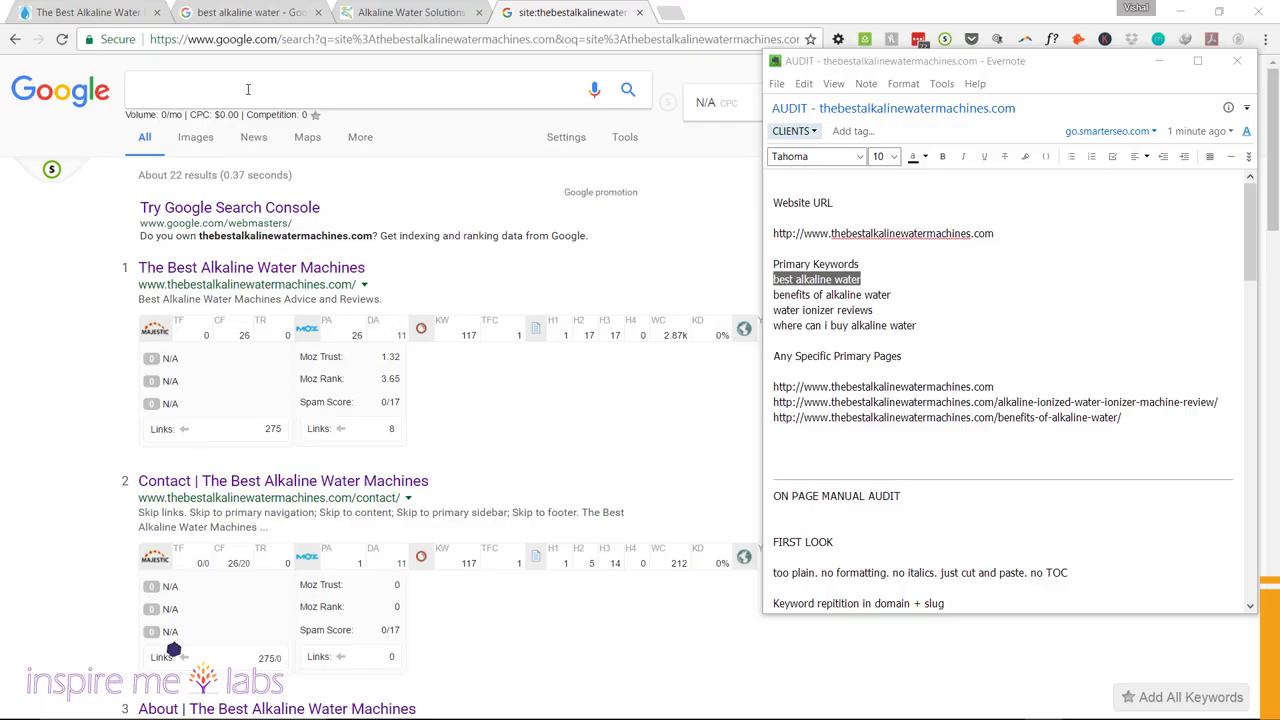
- Switch to Google, search for "best alkaline water", and review the shopping ads, featured snippet and People also ask questions
left_click(248, 89)
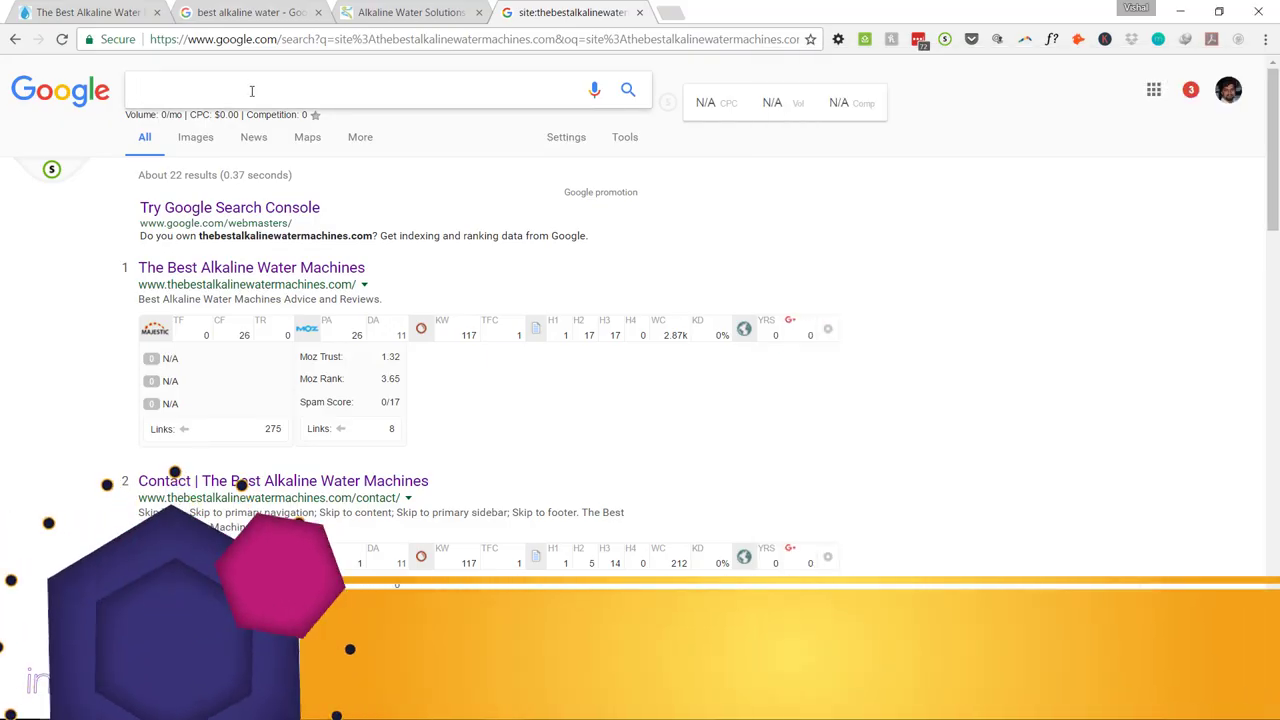
type("best alkaline water")
key("Return")
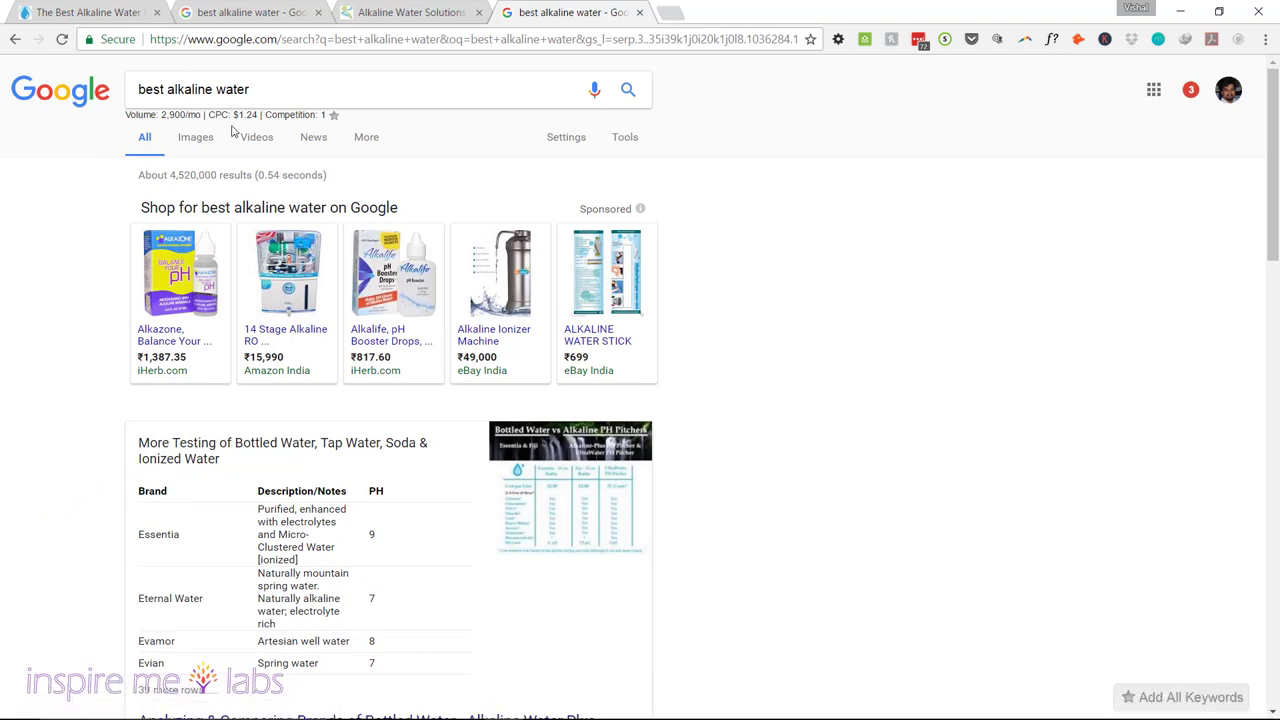
scroll(89, 346, "down", 2)
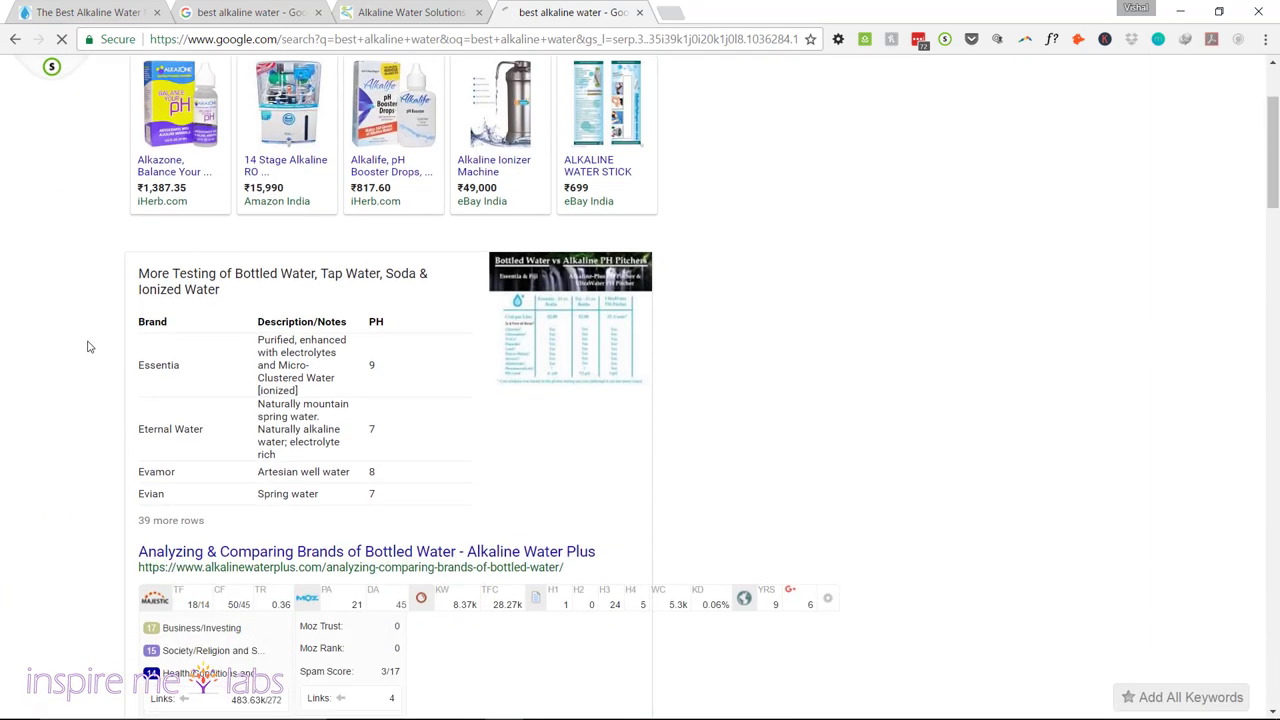
scroll(103, 366, "down", 2)
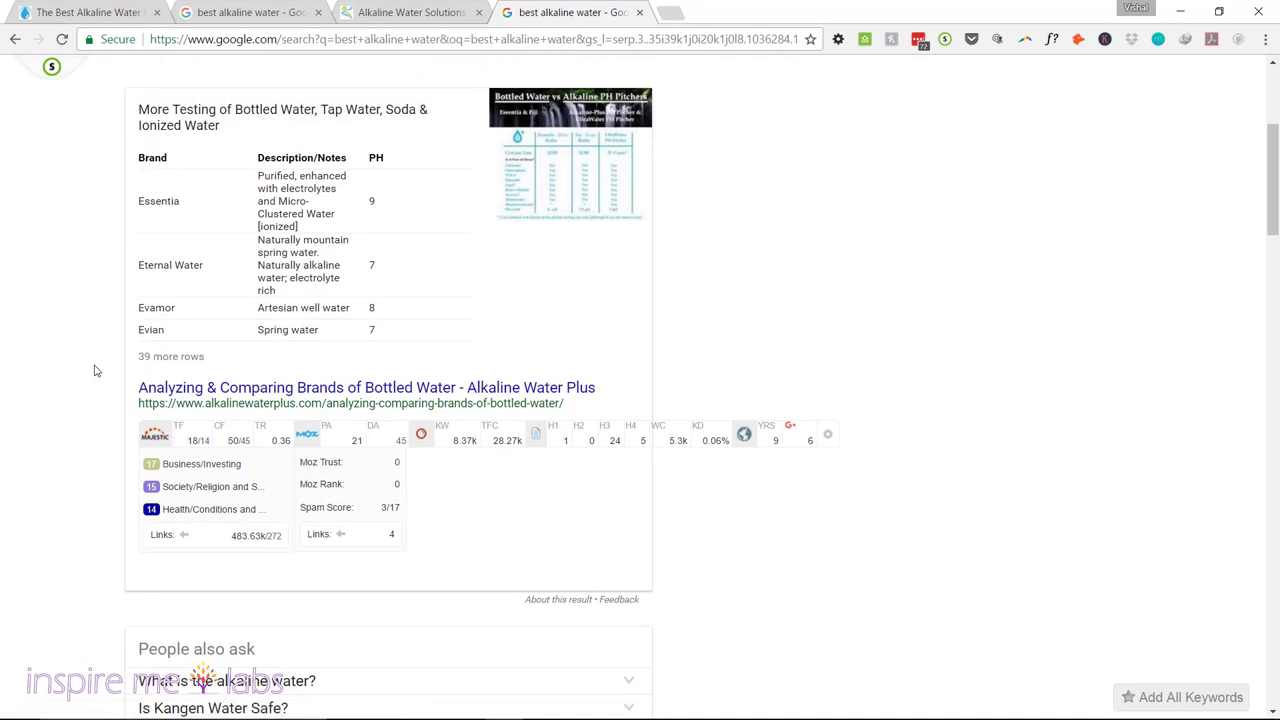
scroll(17, 355, "down", 1)
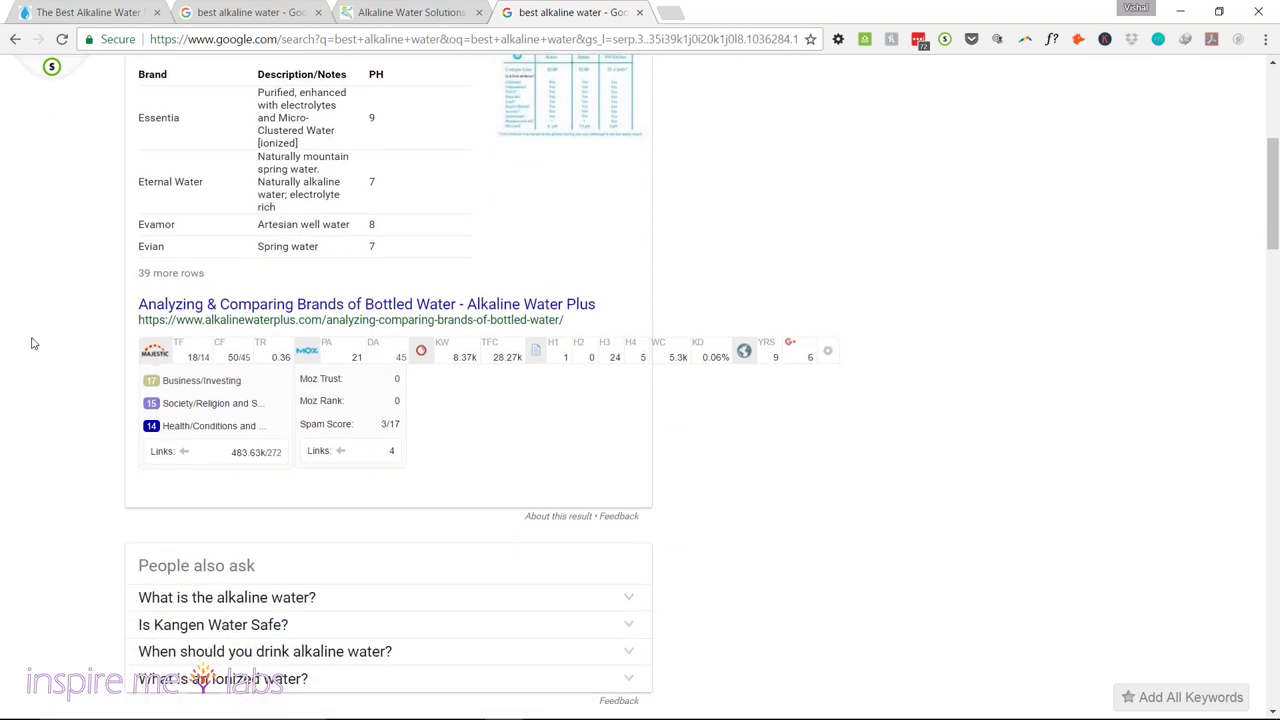
scroll(32, 341, "up", 5)
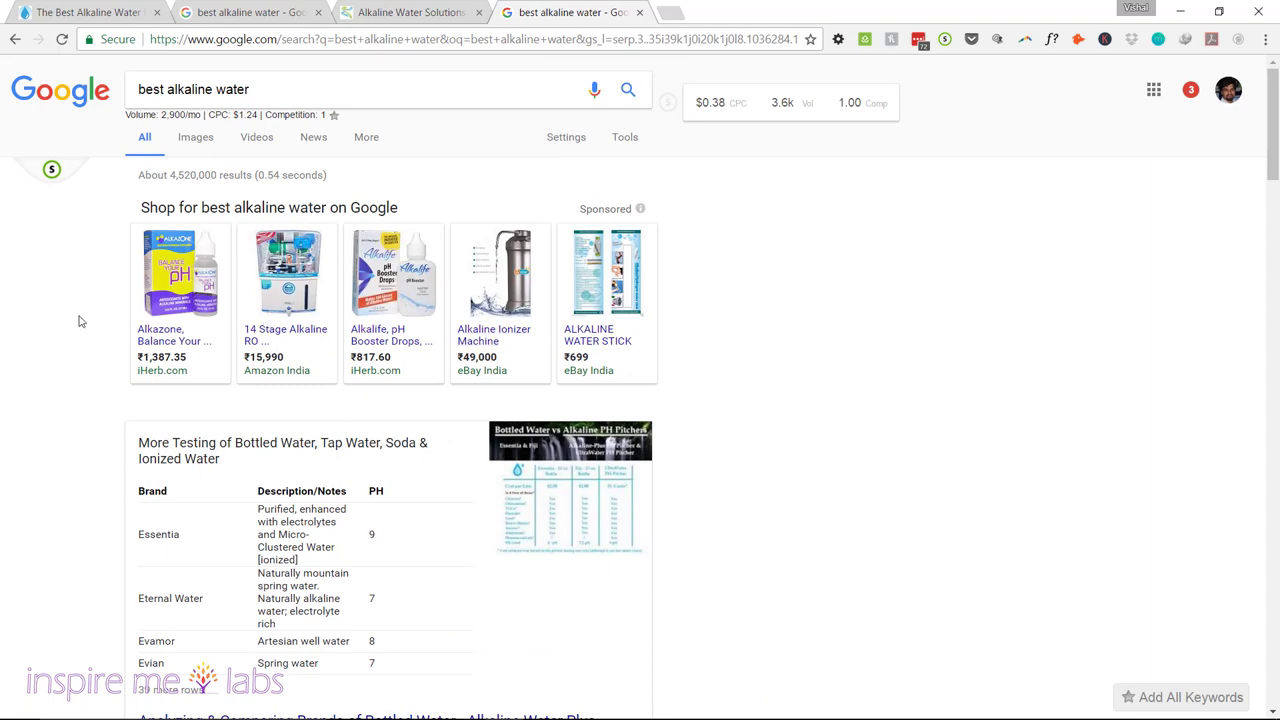
- Examine the first organic result, bestproducts.com, and its Majestic and Moz metrics against the second result, Alkaline Water Plus
scroll(80, 320, "down", 7)
scroll(81, 321, "down", 2)
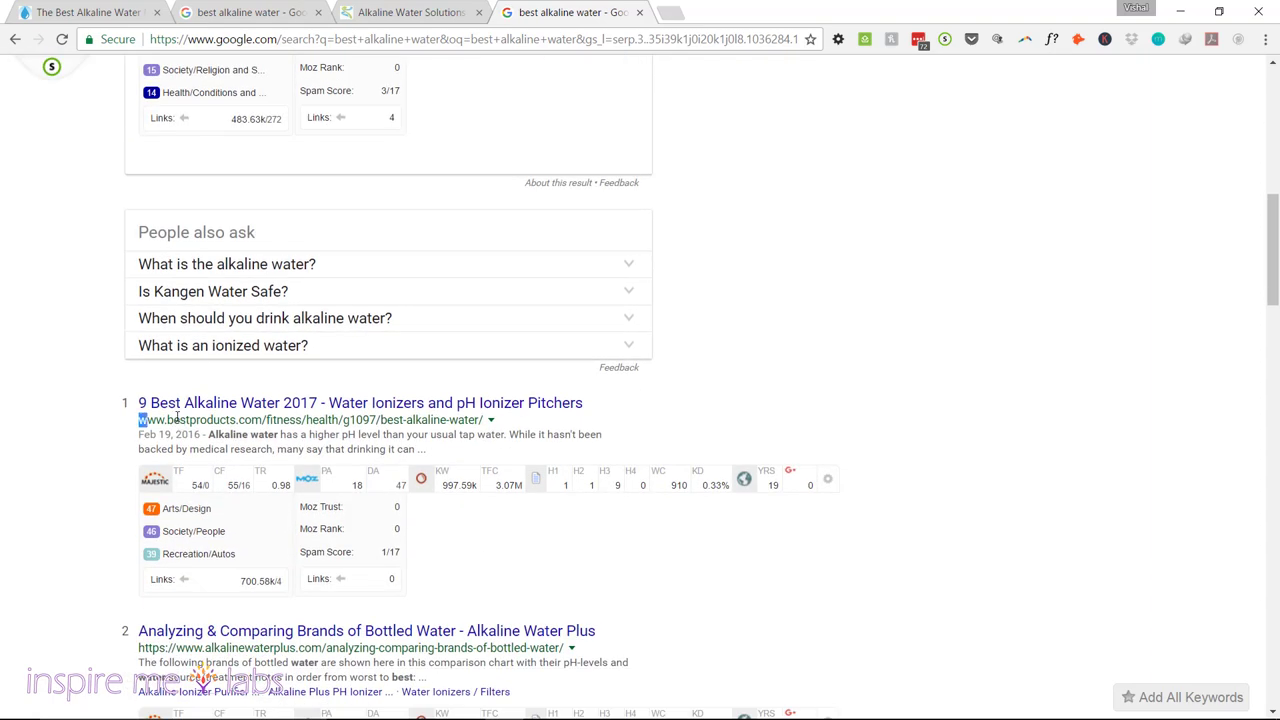
left_click_drag(177, 421, 263, 420)
left_click(28, 404)
scroll(57, 300, "down", 2)
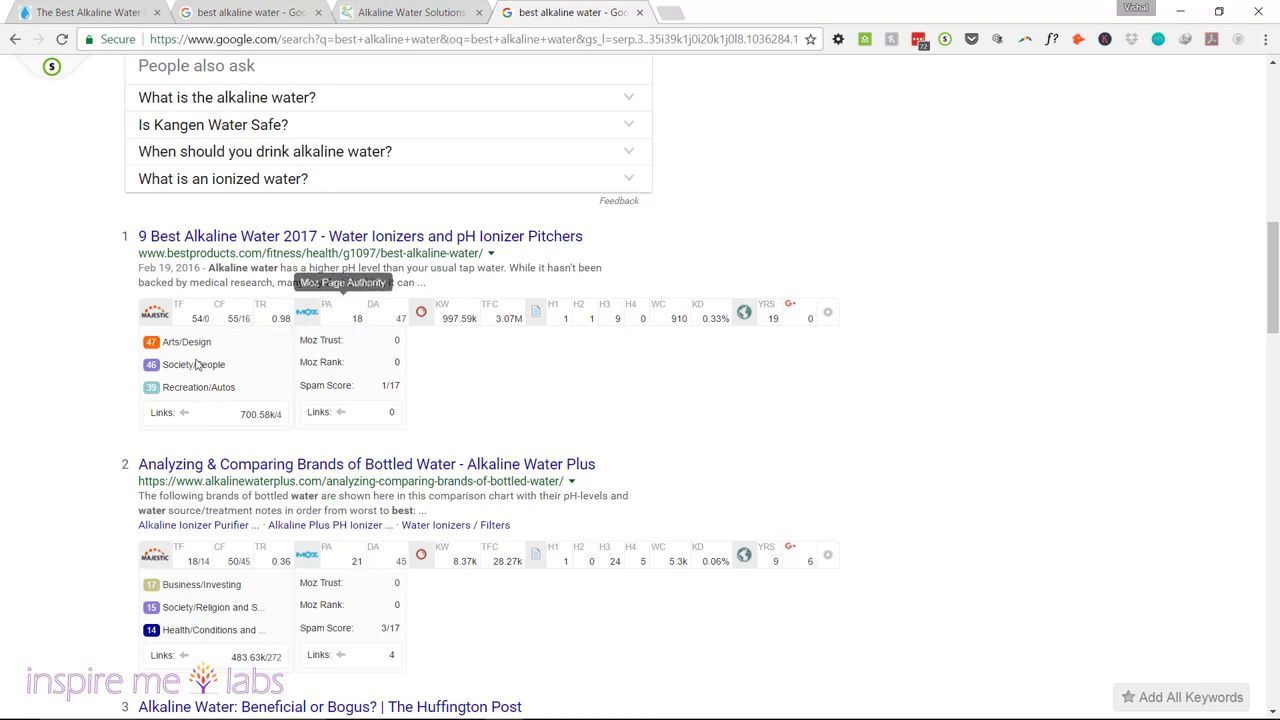
scroll(34, 420, "down", 2)
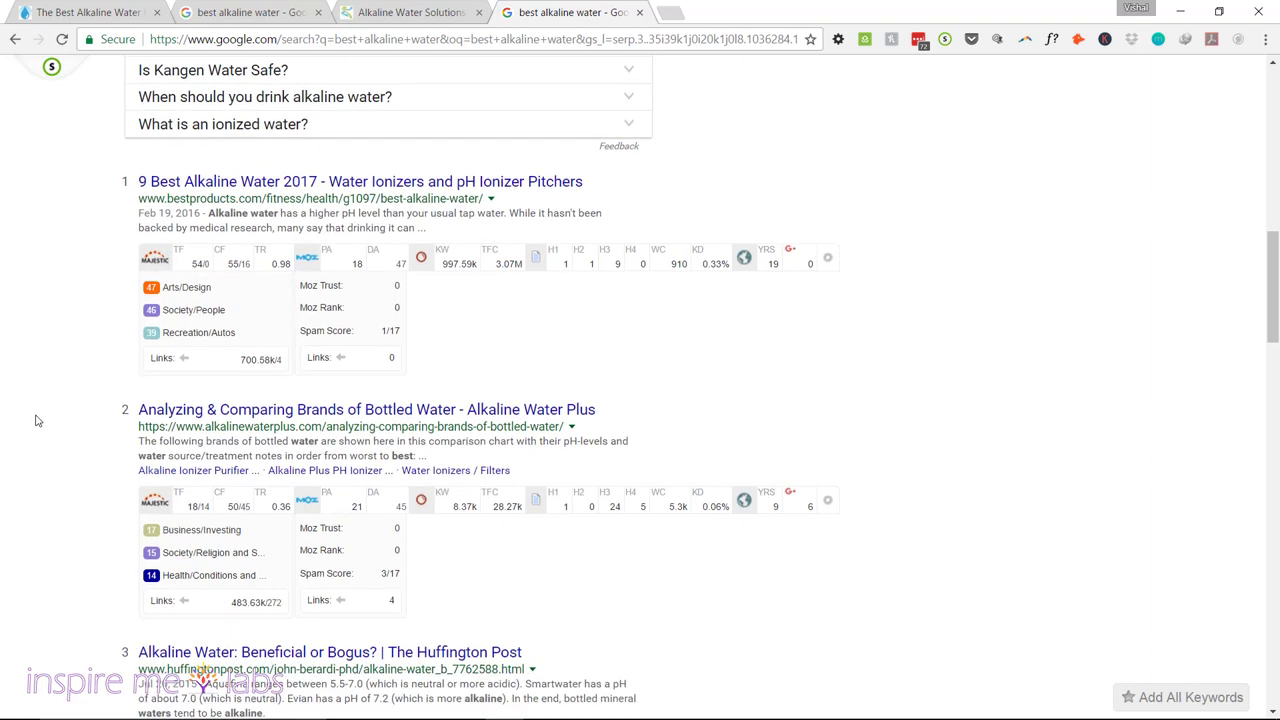
scroll(36, 420, "up", 2)
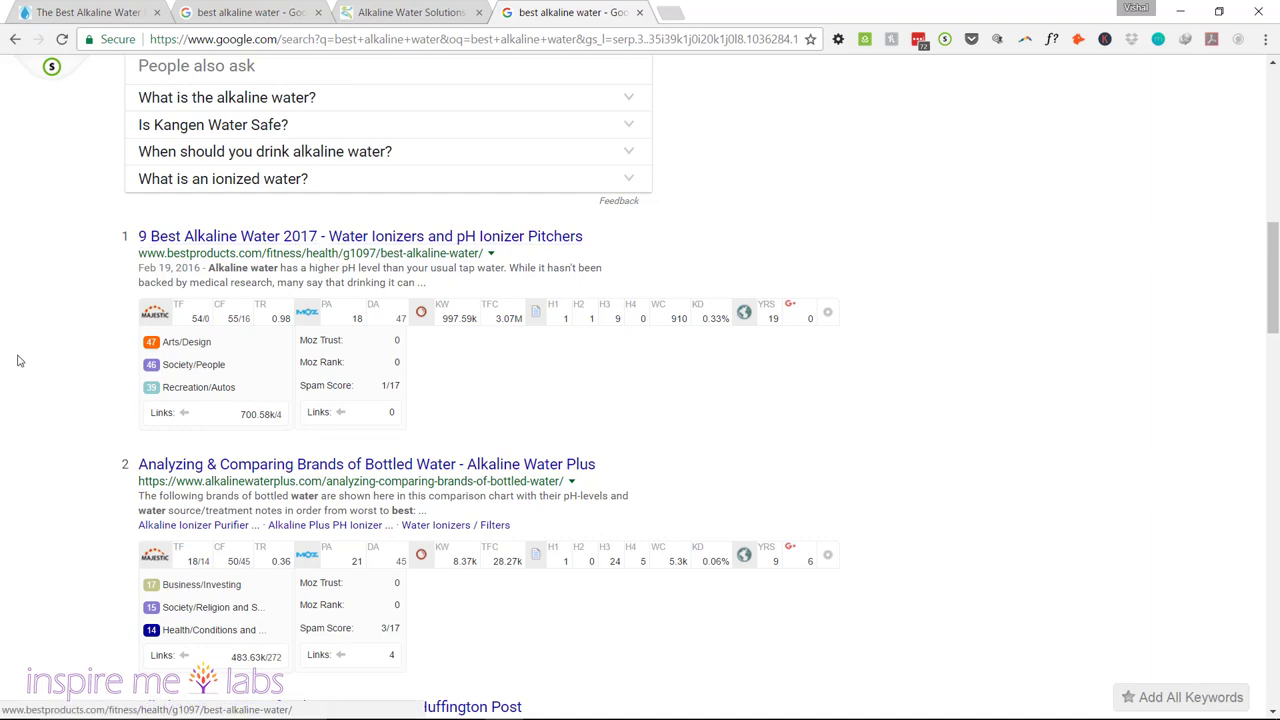
- Examine the link, keyword and page metrics of the Alkaline Water Plus, Huffington Post and Precision Nutrition results ranked second to fourth
scroll(29, 371, "down", 3)
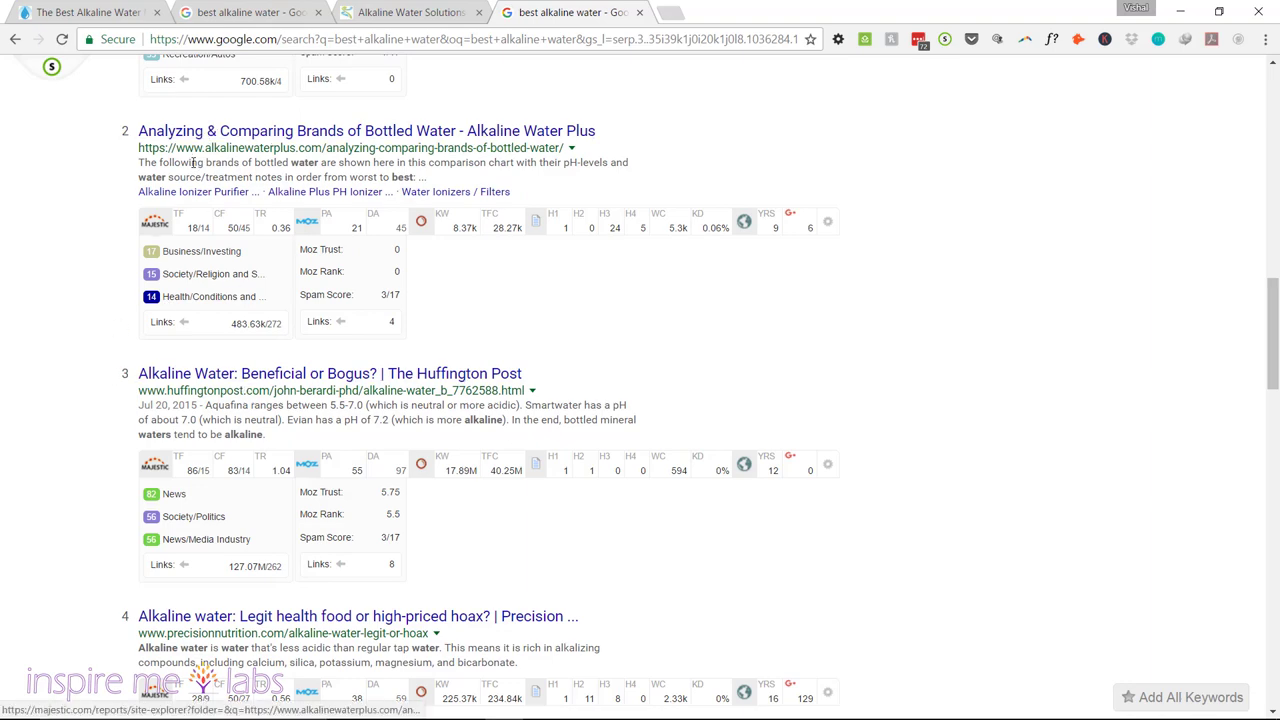
scroll(34, 449, "down", 2)
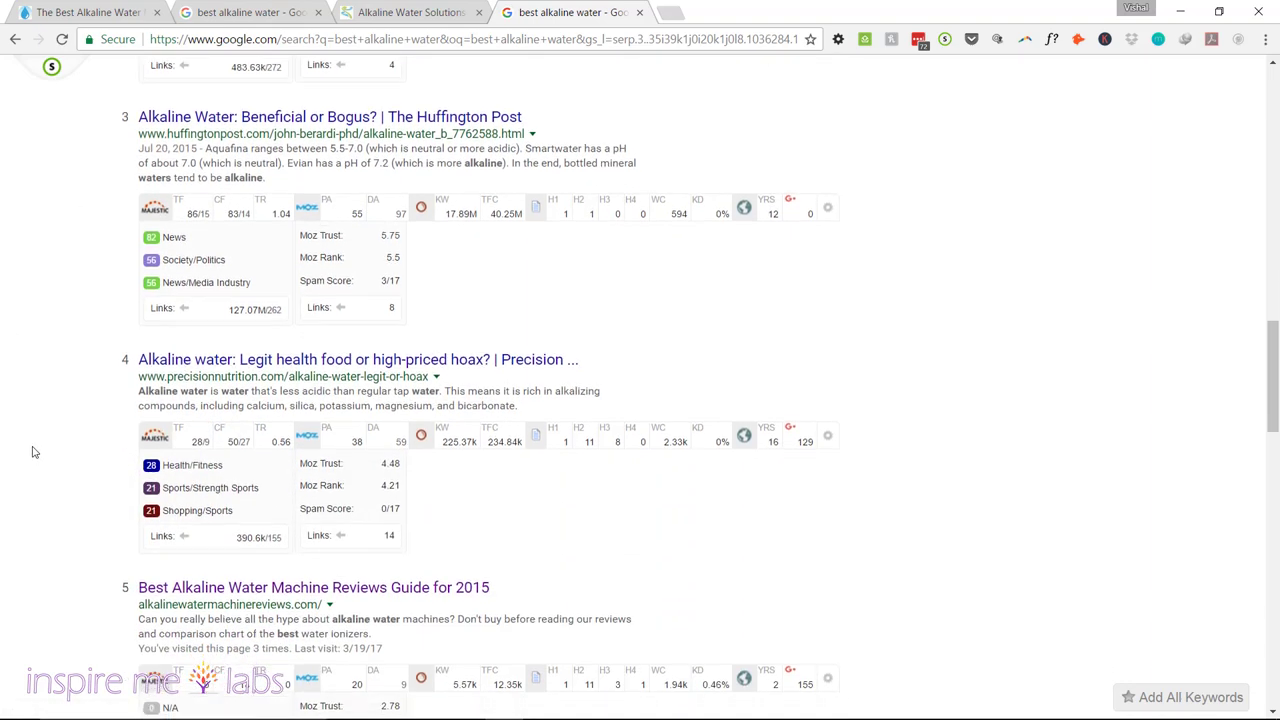
scroll(33, 451, "up", 4)
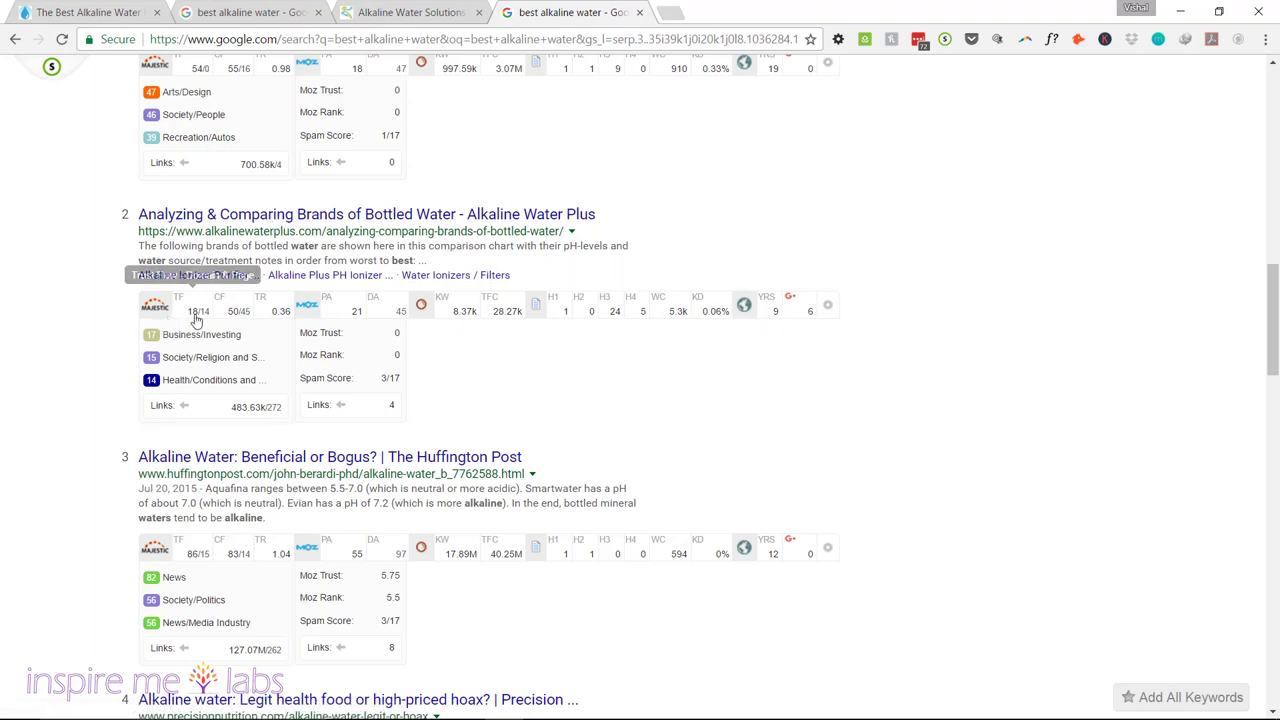
scroll(15, 425, "down", 1)
scroll(15, 420, "down", 1)
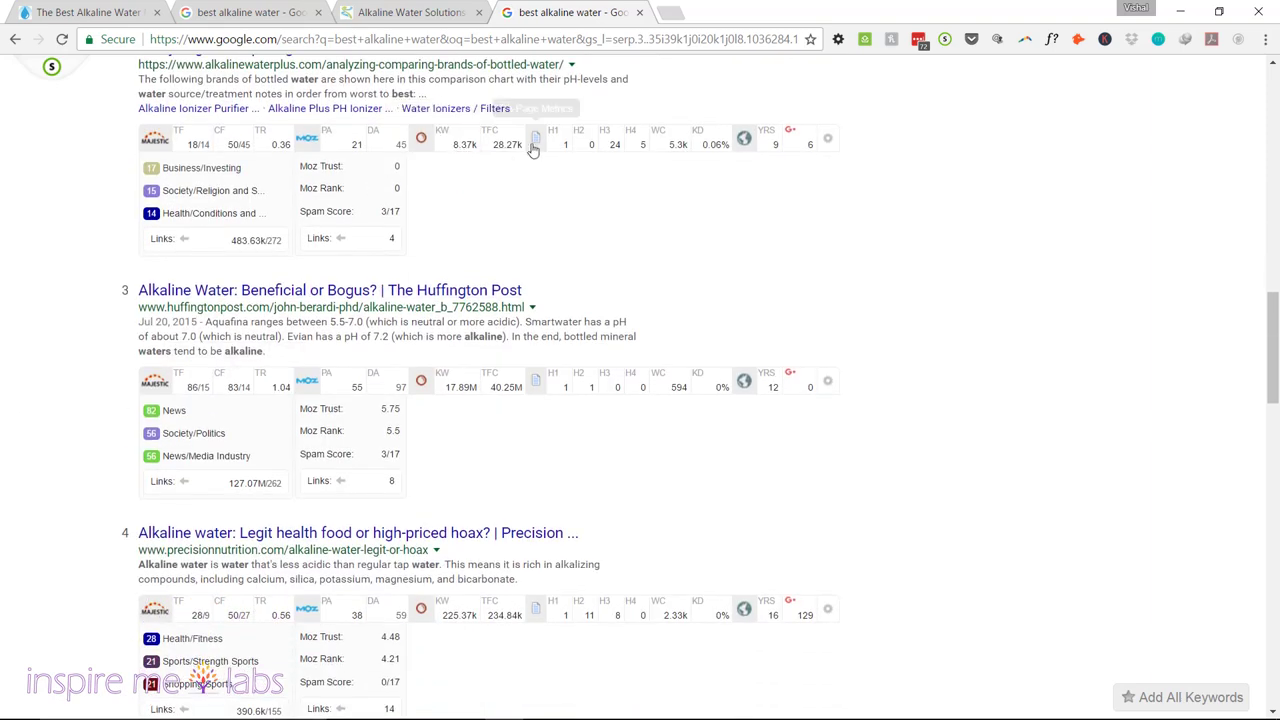
scroll(90, 486, "down", 1)
scroll(90, 486, "down", 3)
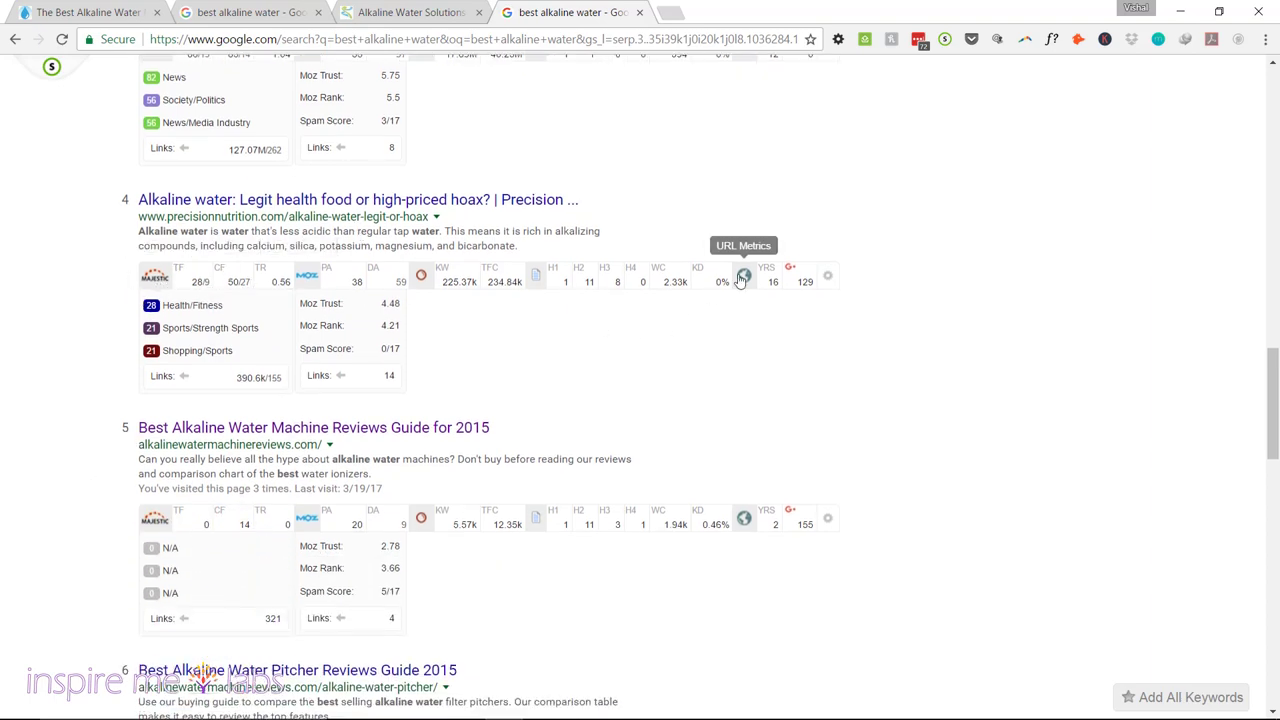
- Inspect the two alkalinewatermachinereviews.com results ranked fifth and sixth, highlighting the domain and reviewing their authority and link metrics
scroll(2, 410, "down", 2)
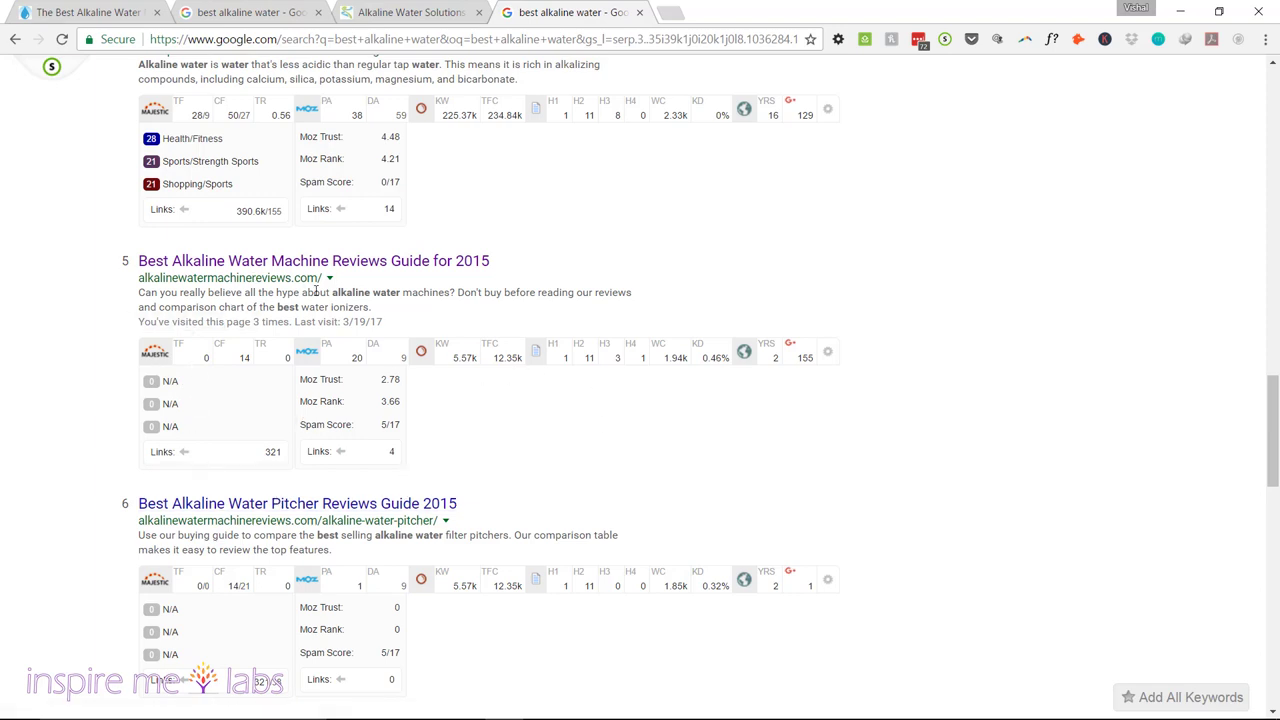
scroll(69, 429, "down", 3)
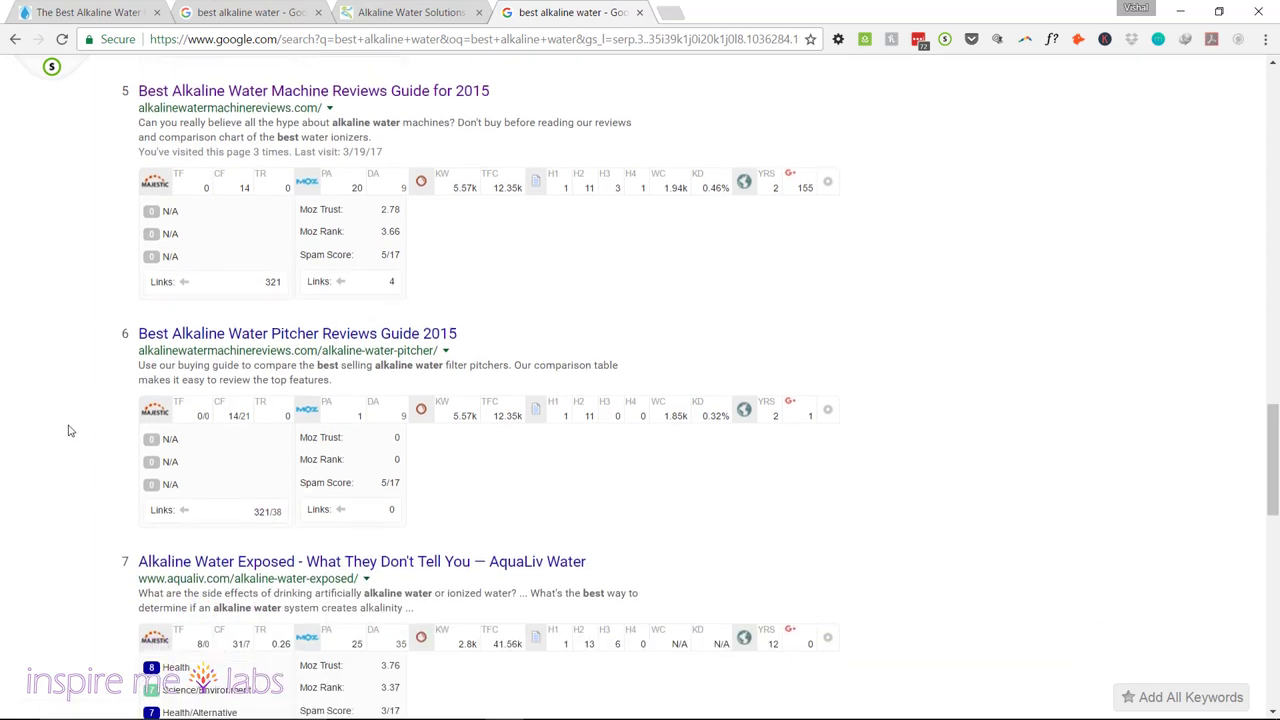
scroll(143, 466, "up", 2)
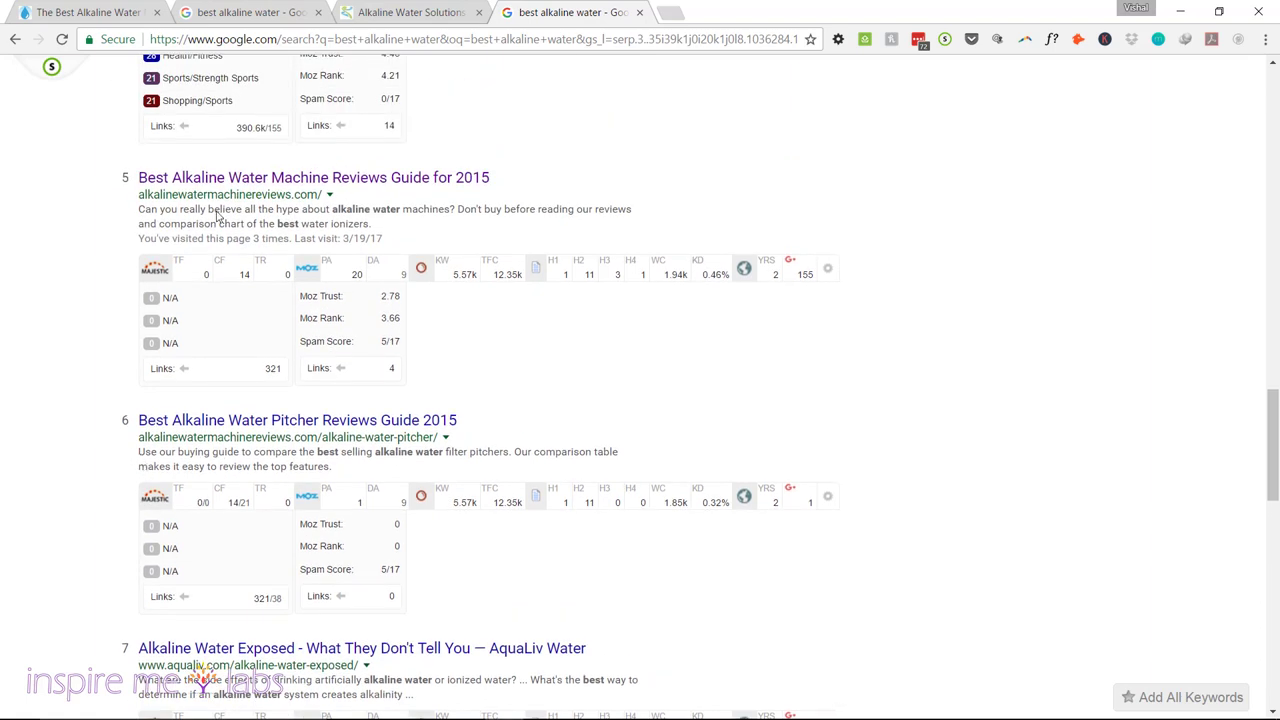
left_click_drag(142, 200, 319, 196)
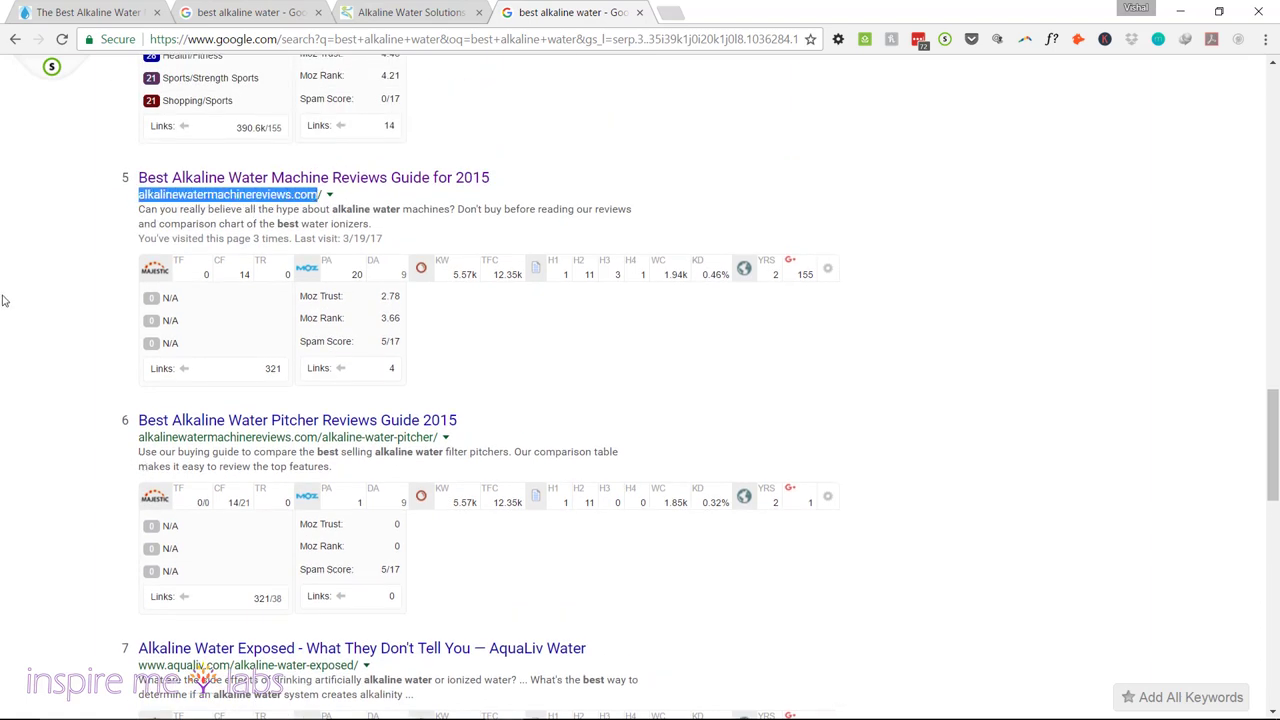
left_click(62, 238)
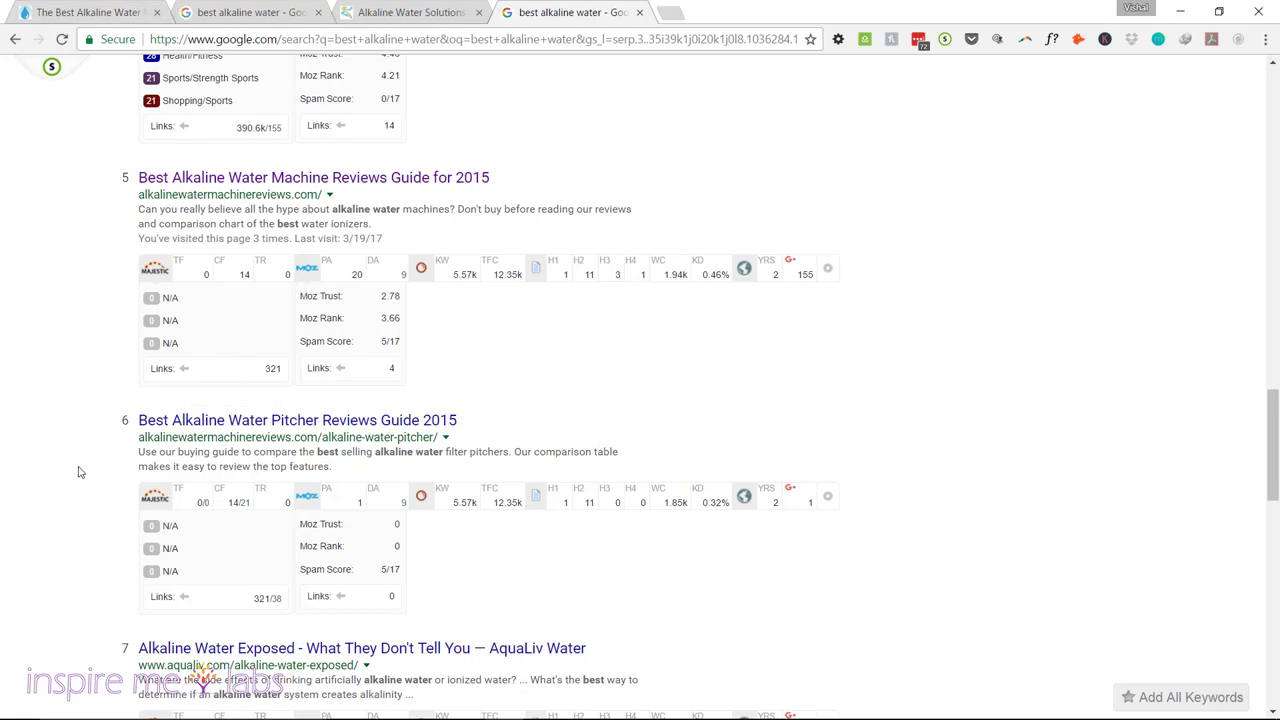
- Review the results ranked seventh to tenth, from AquaLiv and DYLN to Livestrong and Mercola, and the related searches
scroll(73, 470, "down", 3)
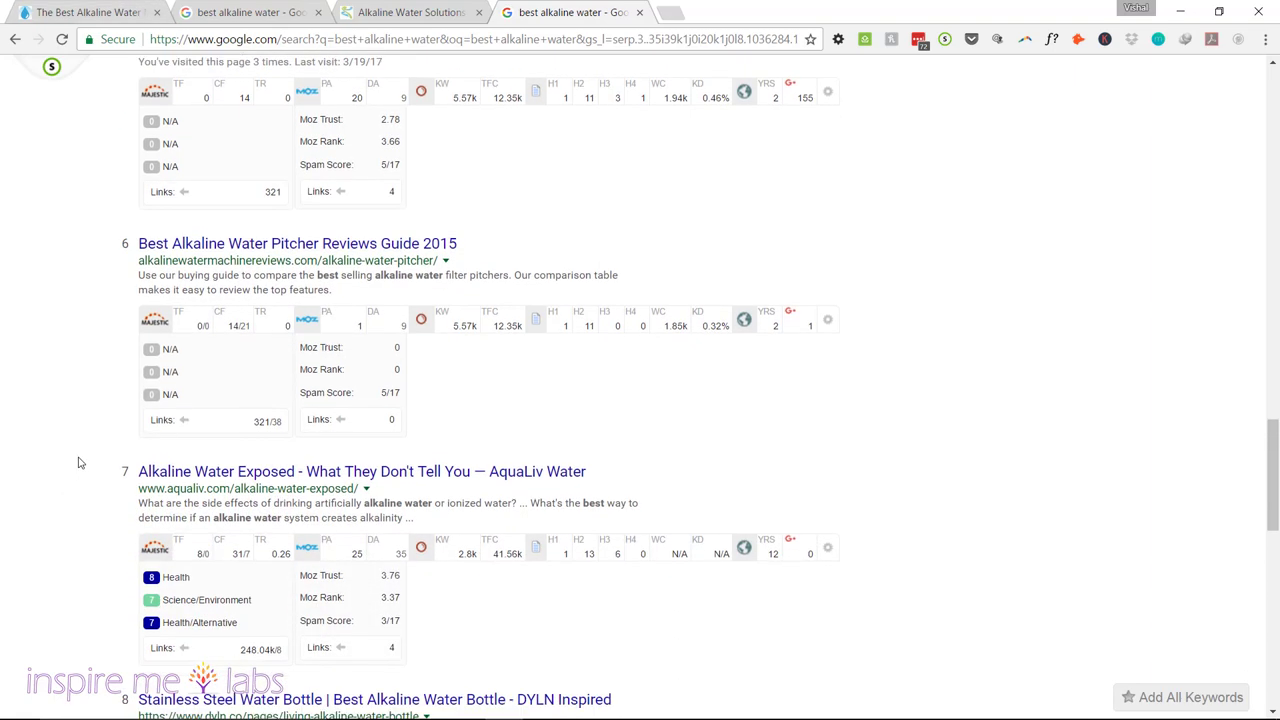
scroll(80, 462, "down", 1)
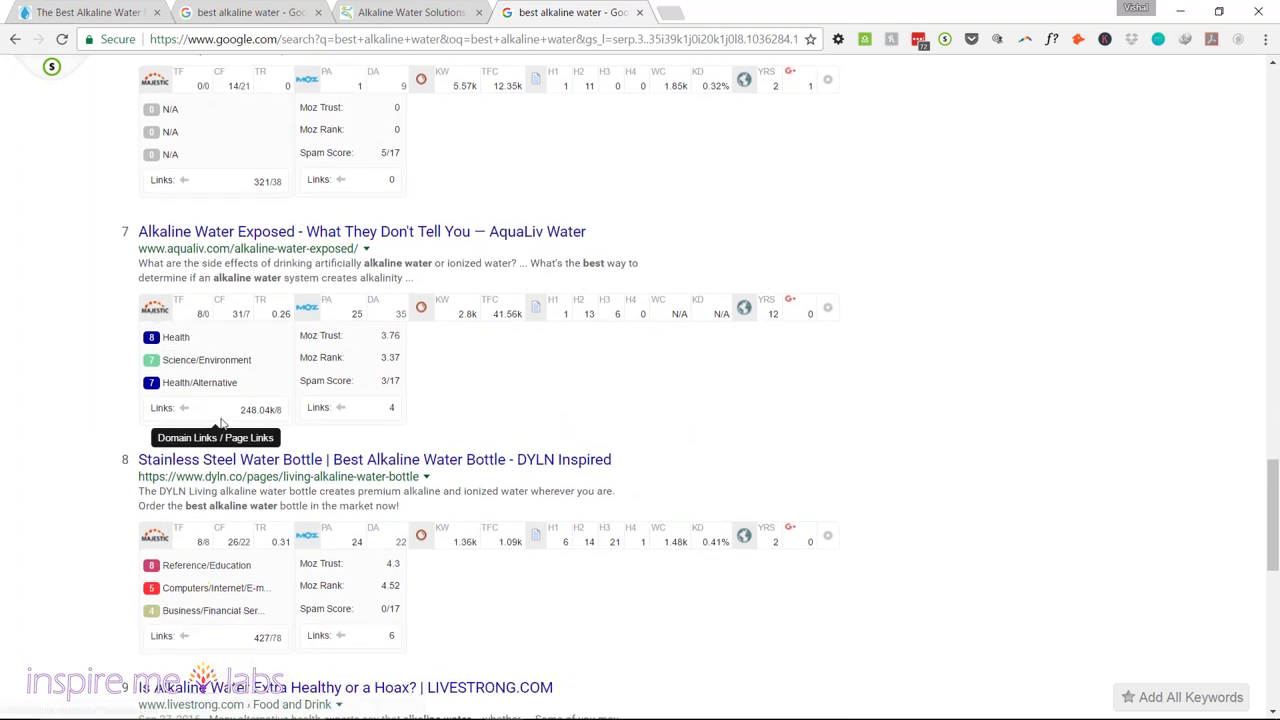
scroll(222, 425, "down", 2)
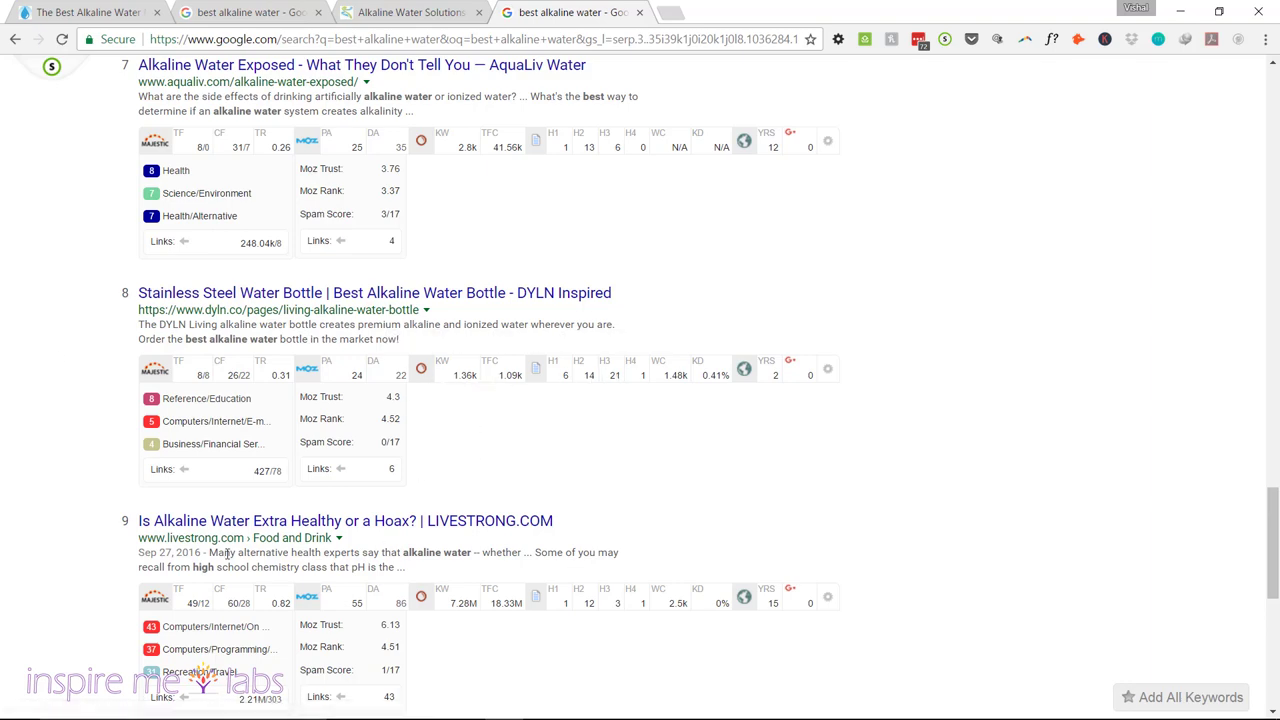
scroll(188, 322, "down", 3)
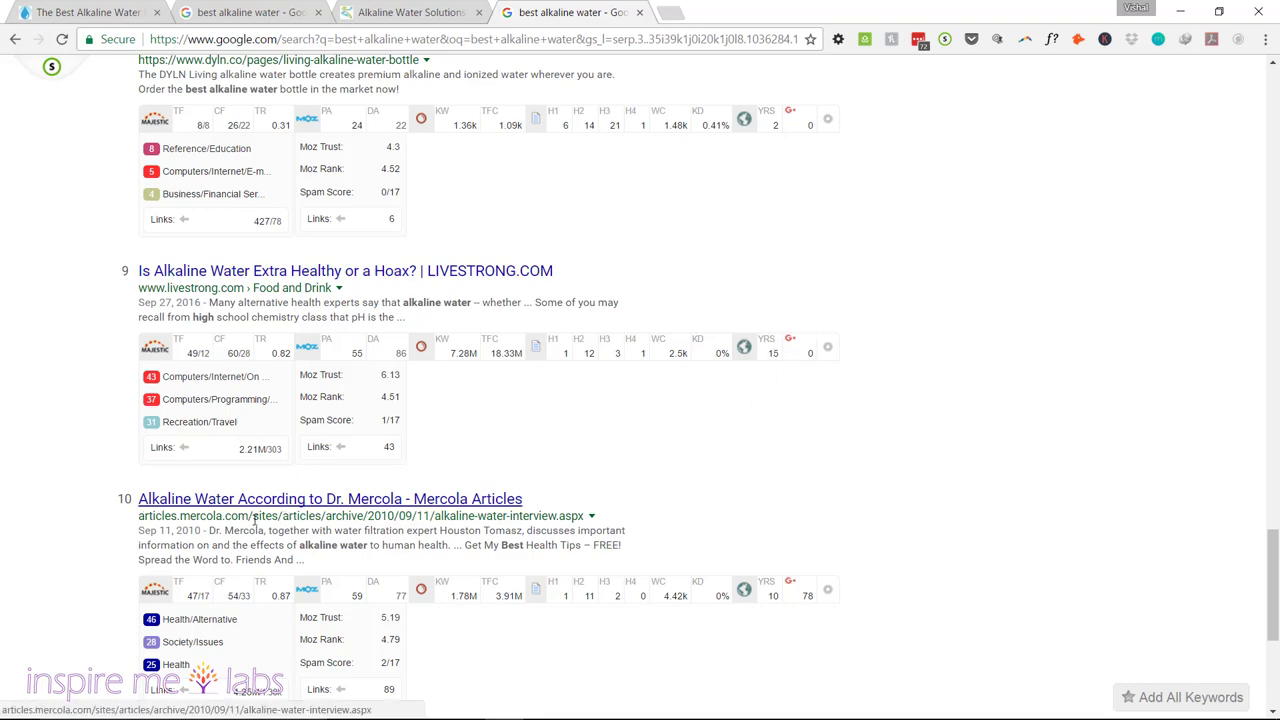
scroll(79, 459, "down", 4)
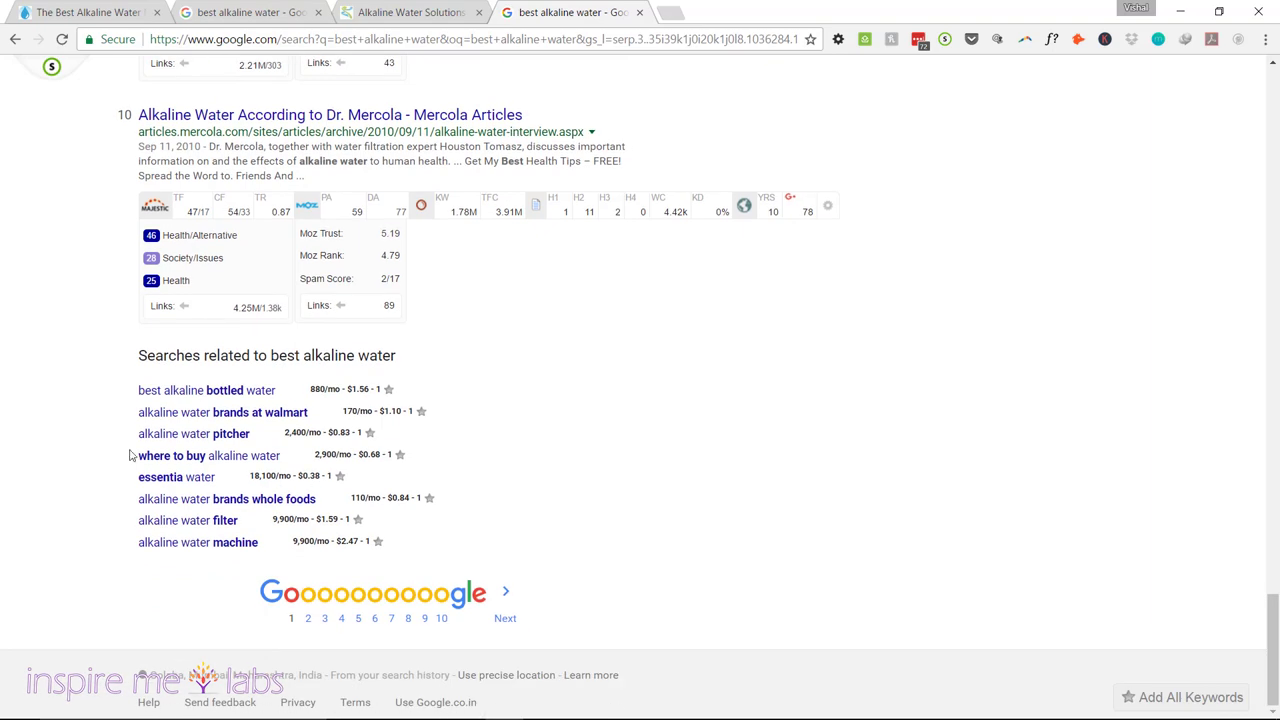
- Go back over the ranked results from the featured snippet to the alkalinewatermachinereviews.com listings to compare the competitors
scroll(232, 543, "up", 7)
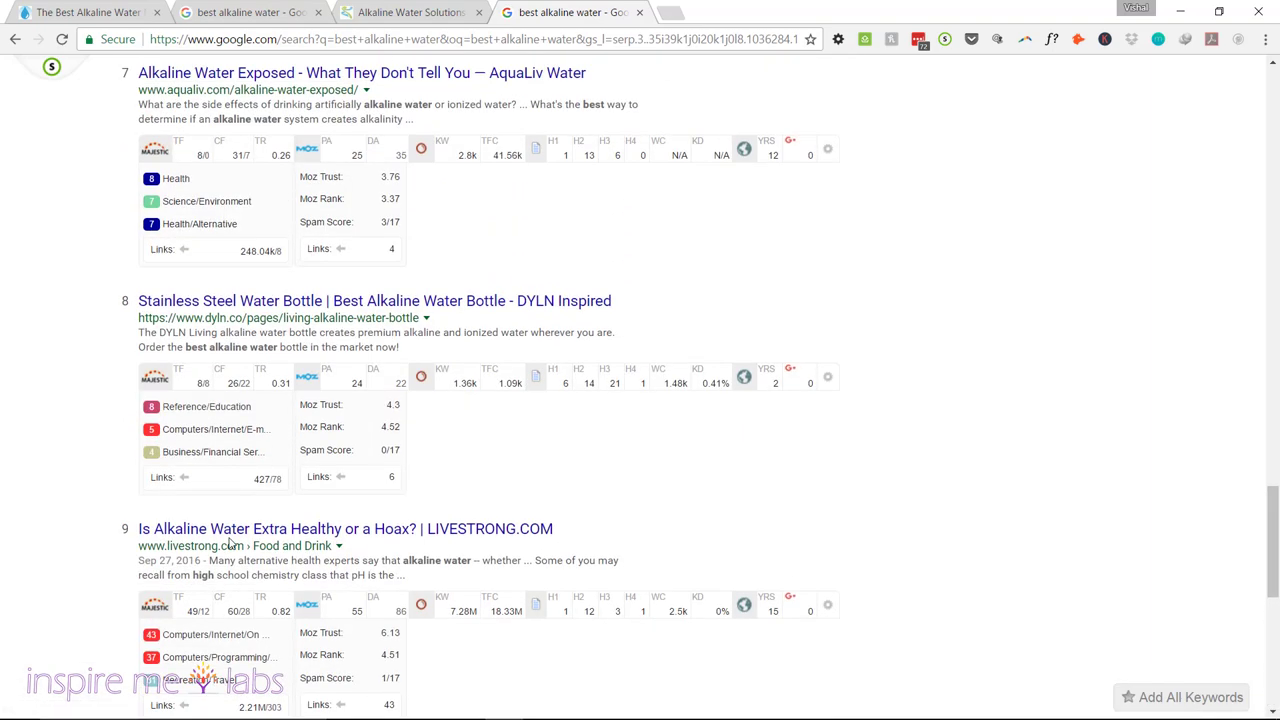
scroll(232, 543, "up", 2)
scroll(240, 520, "up", 14)
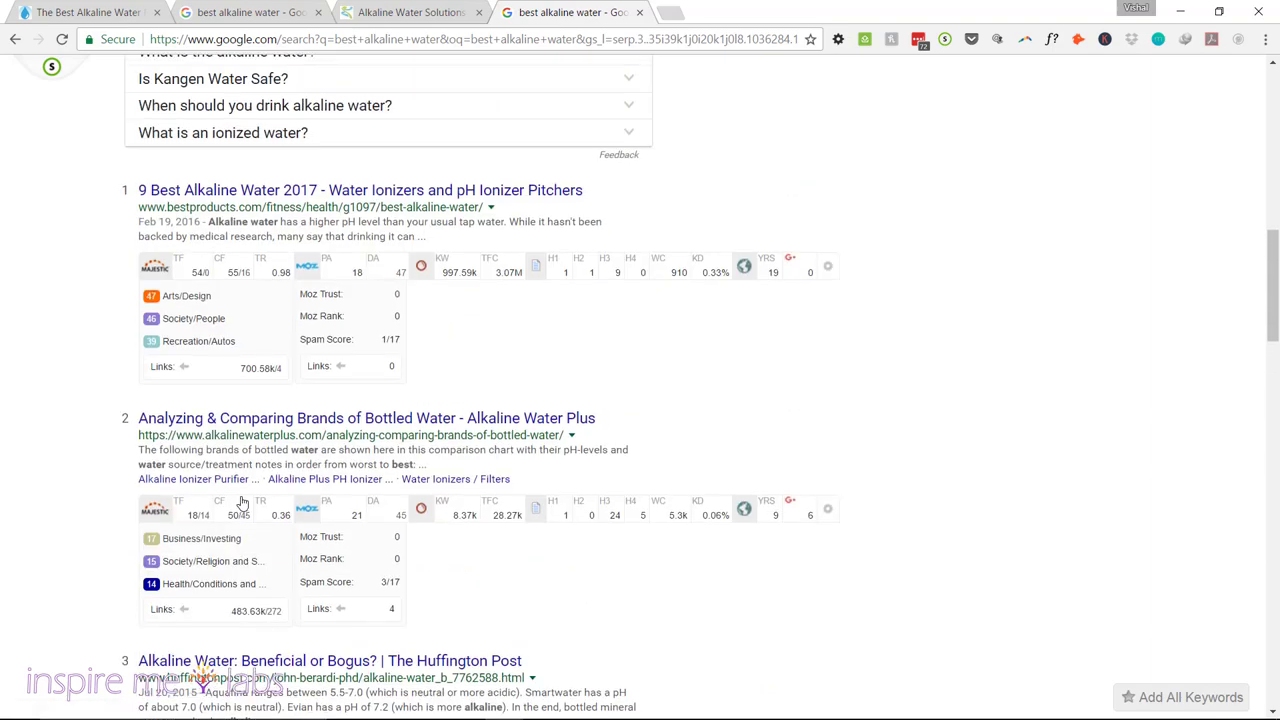
scroll(241, 502, "up", 5)
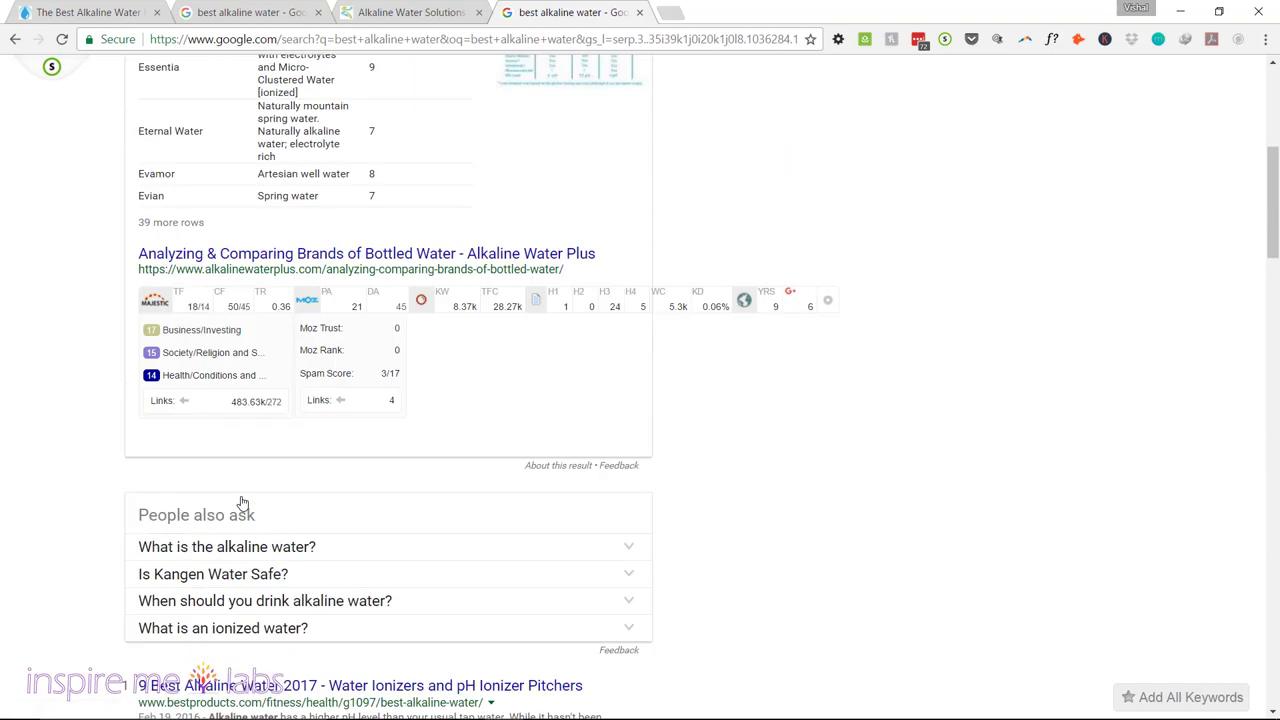
scroll(240, 509, "down", 8)
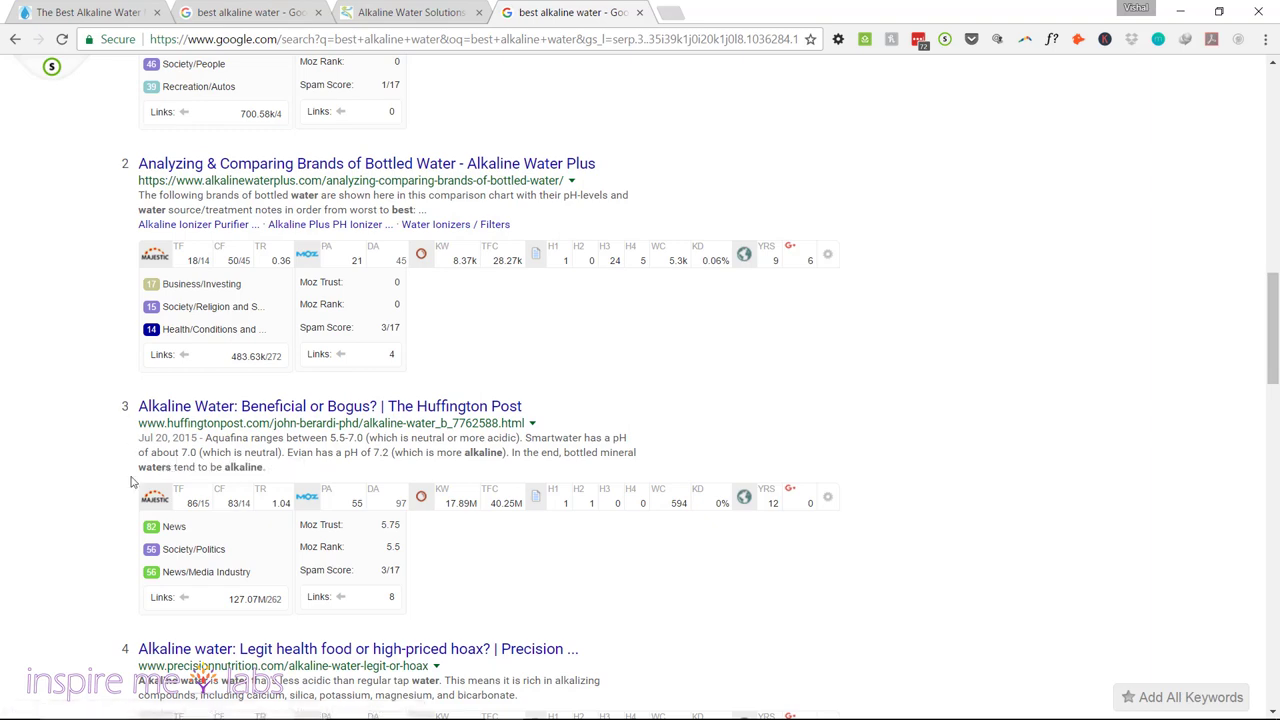
scroll(135, 487, "down", 7)
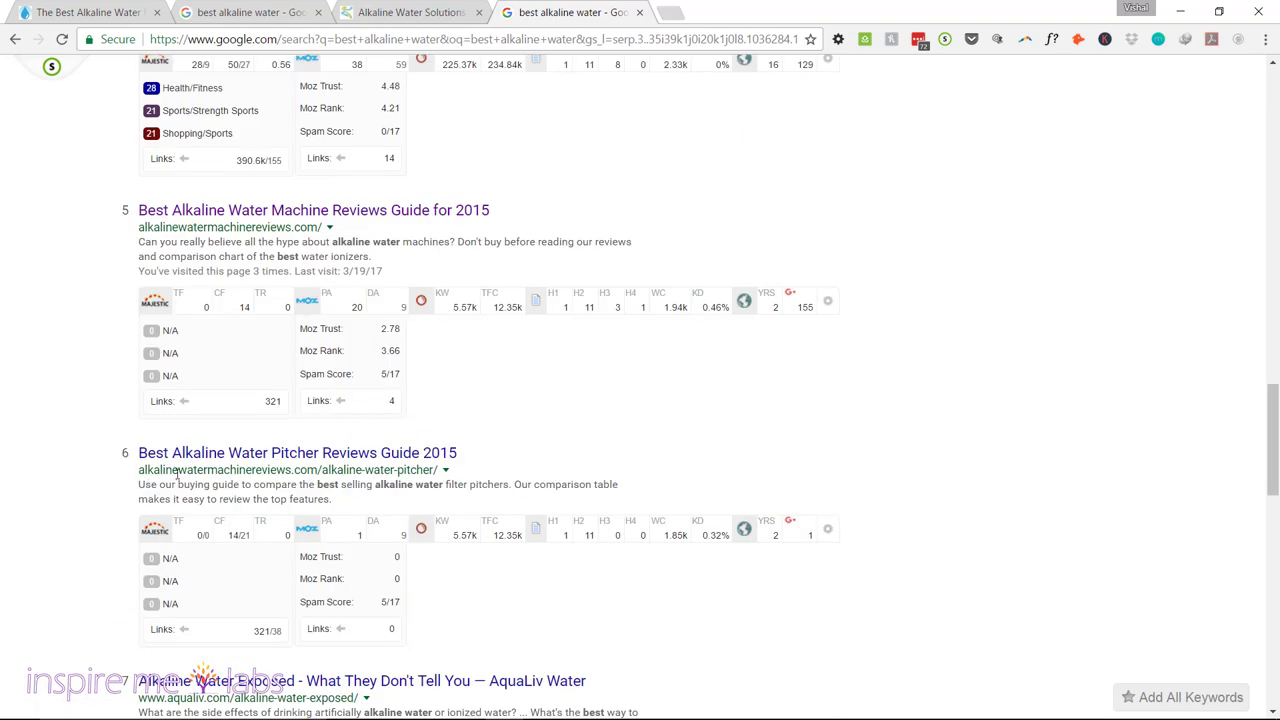
scroll(5, 440, "up", 3)
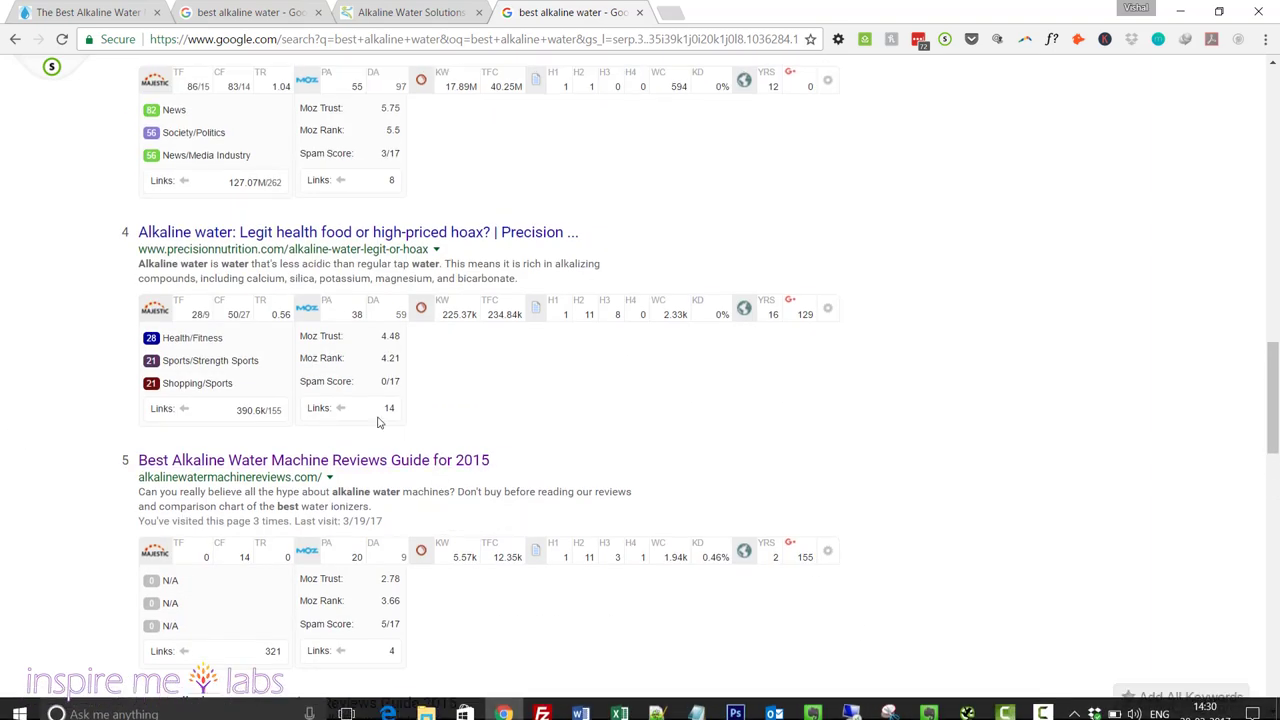
scroll(272, 280, "up", 3)
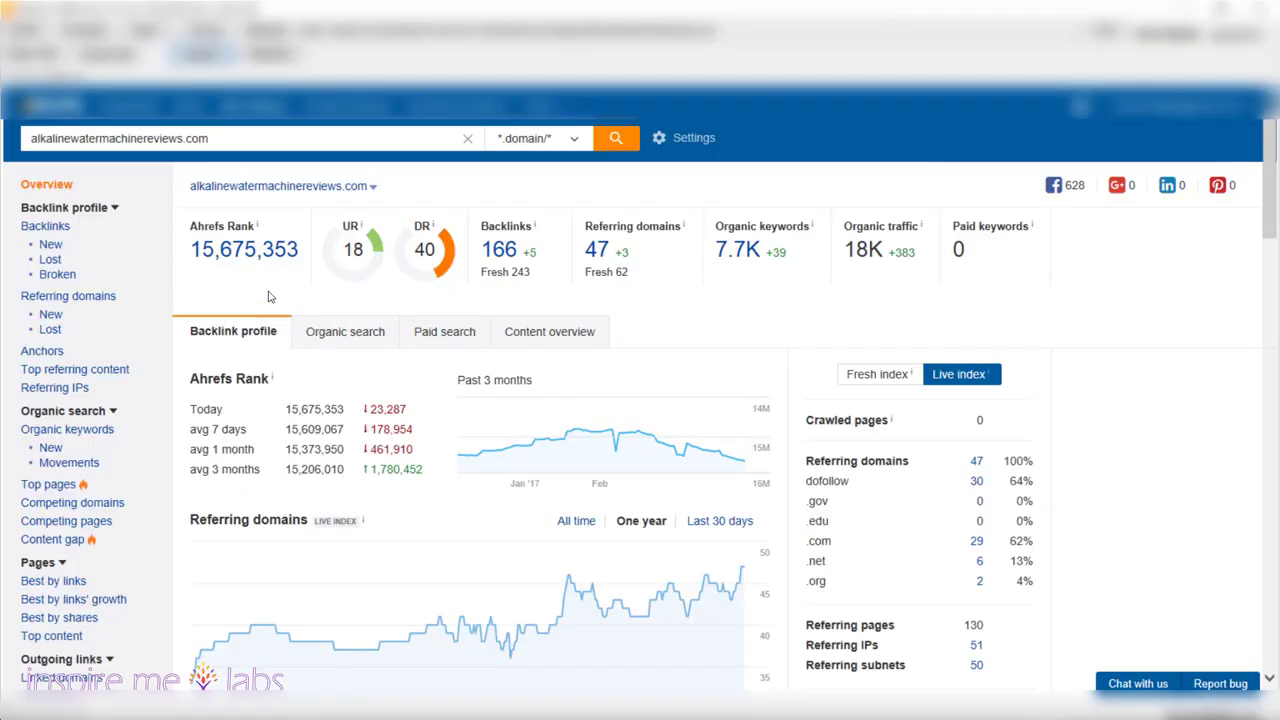
- In the Ahrefs overview for alkalinewatermachinereviews.com, examine the referring domains, referring pages, and new and lost backlinks charts
left_click(231, 140)
scroll(737, 254, "down", 3)
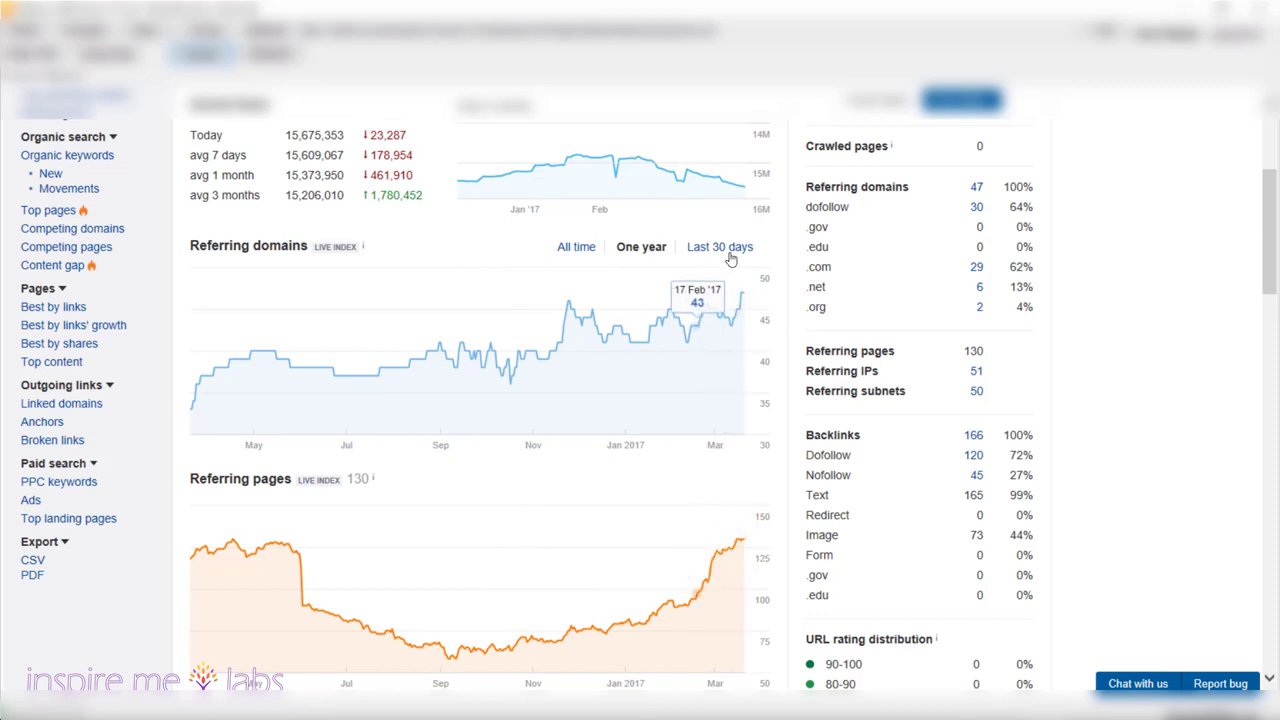
scroll(659, 443, "down", 1)
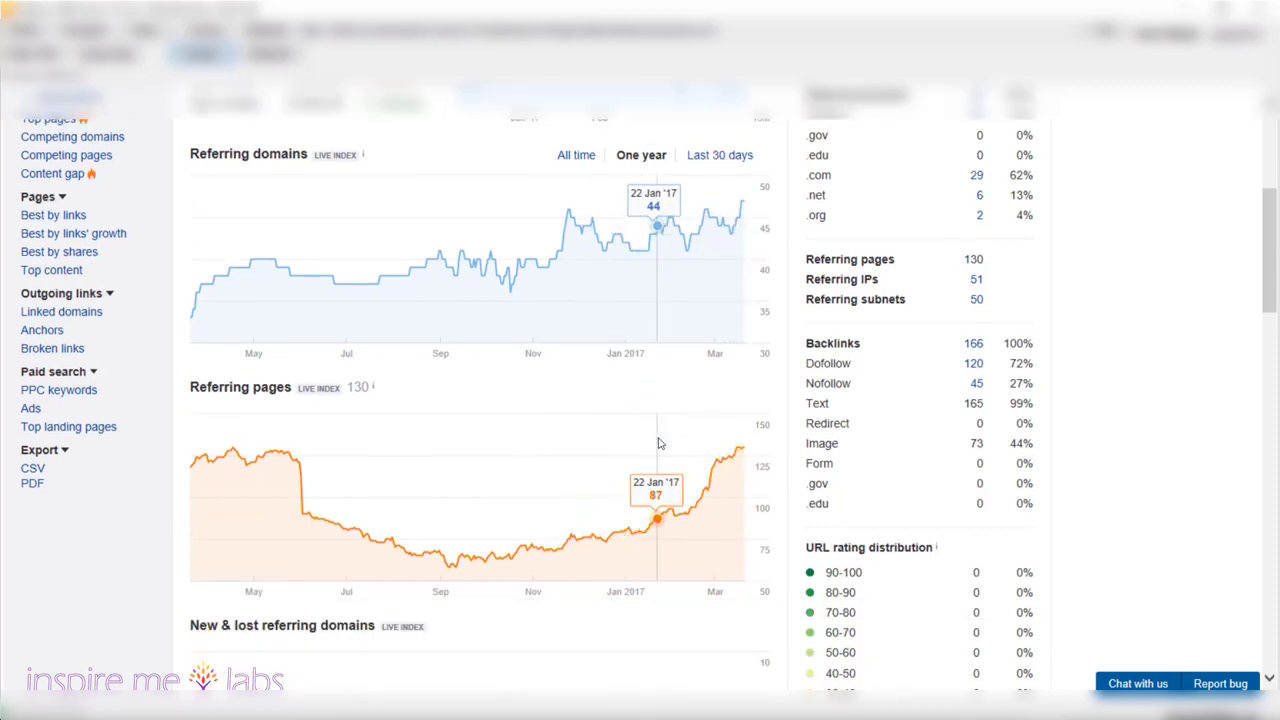
scroll(659, 443, "down", 5)
scroll(450, 358, "down", 1)
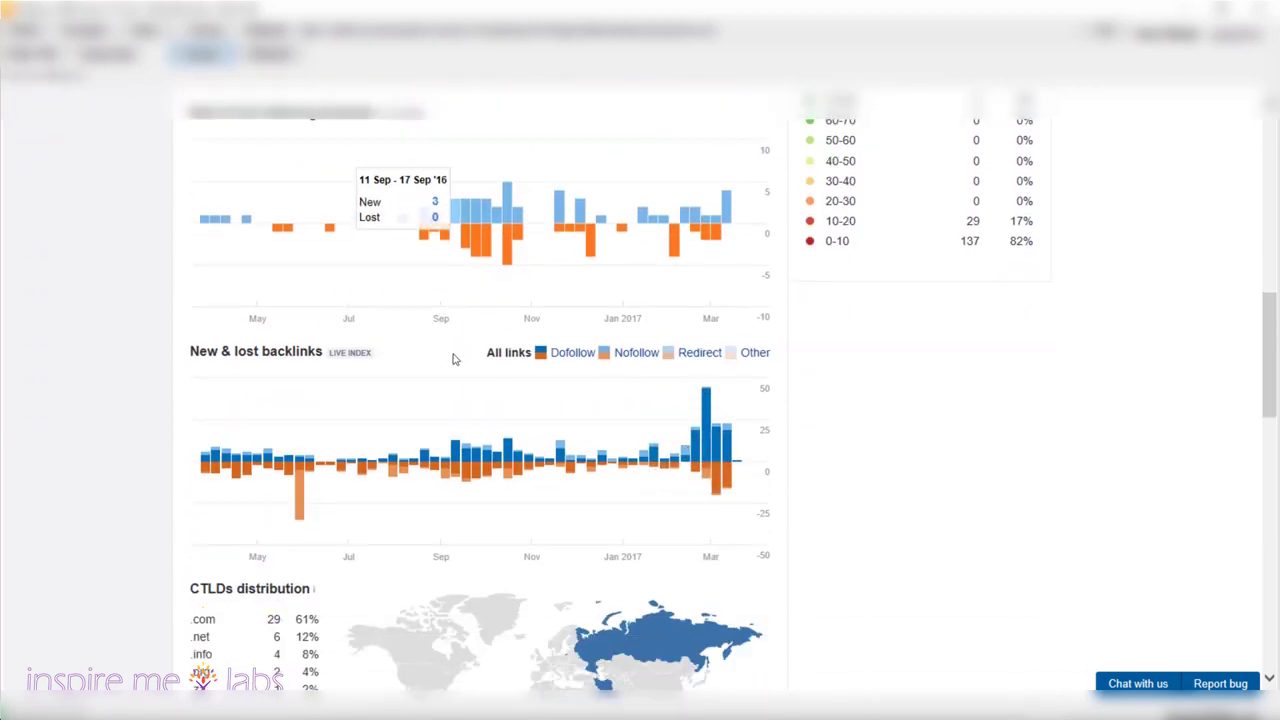
scroll(508, 382, "down", 2)
scroll(377, 364, "up", 2)
scroll(377, 365, "down", 4)
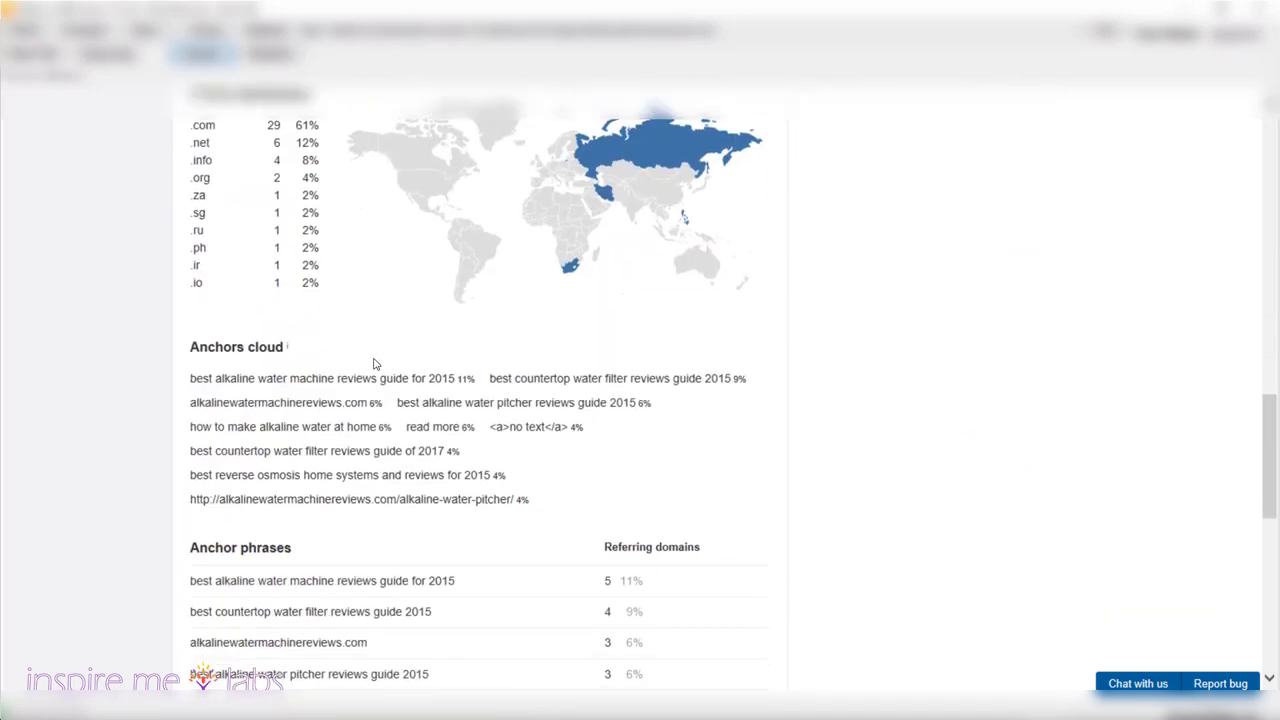
- Examine the competitor's anchors cloud, anchor phrases and anchor terms with their referring-domain shares
scroll(375, 364, "up", 4)
scroll(371, 363, "down", 6)
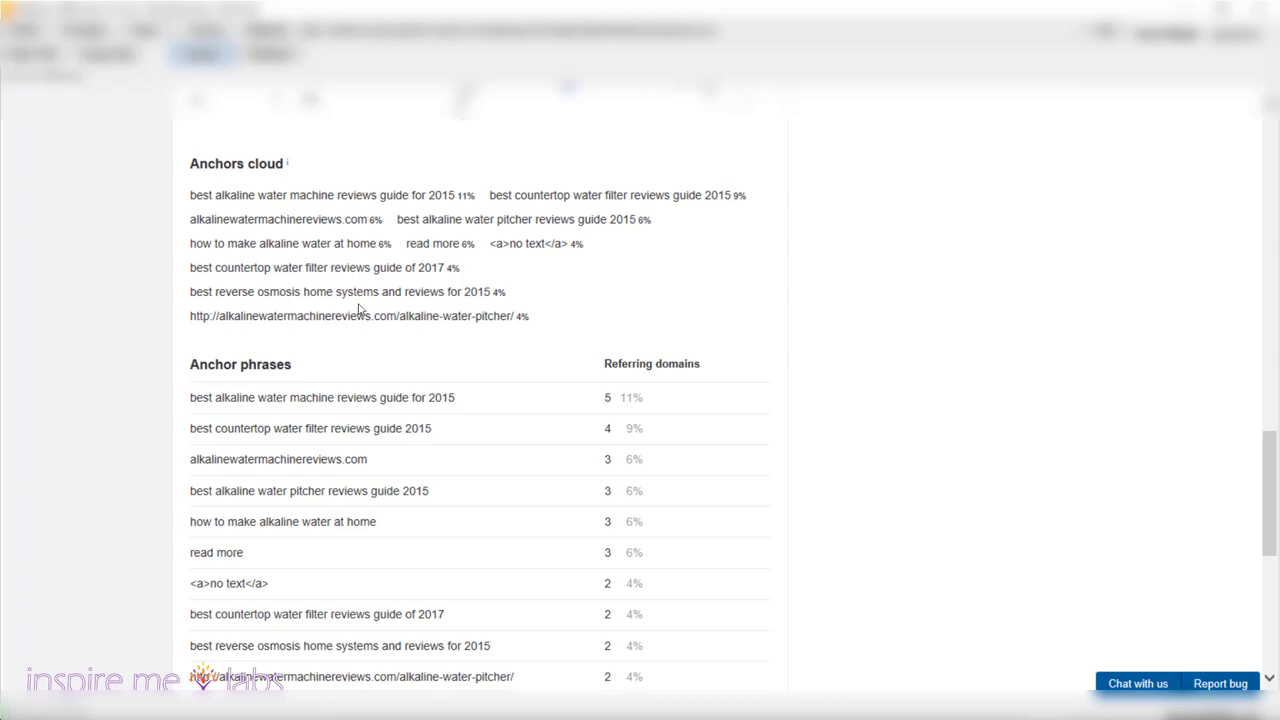
scroll(258, 318, "down", 2)
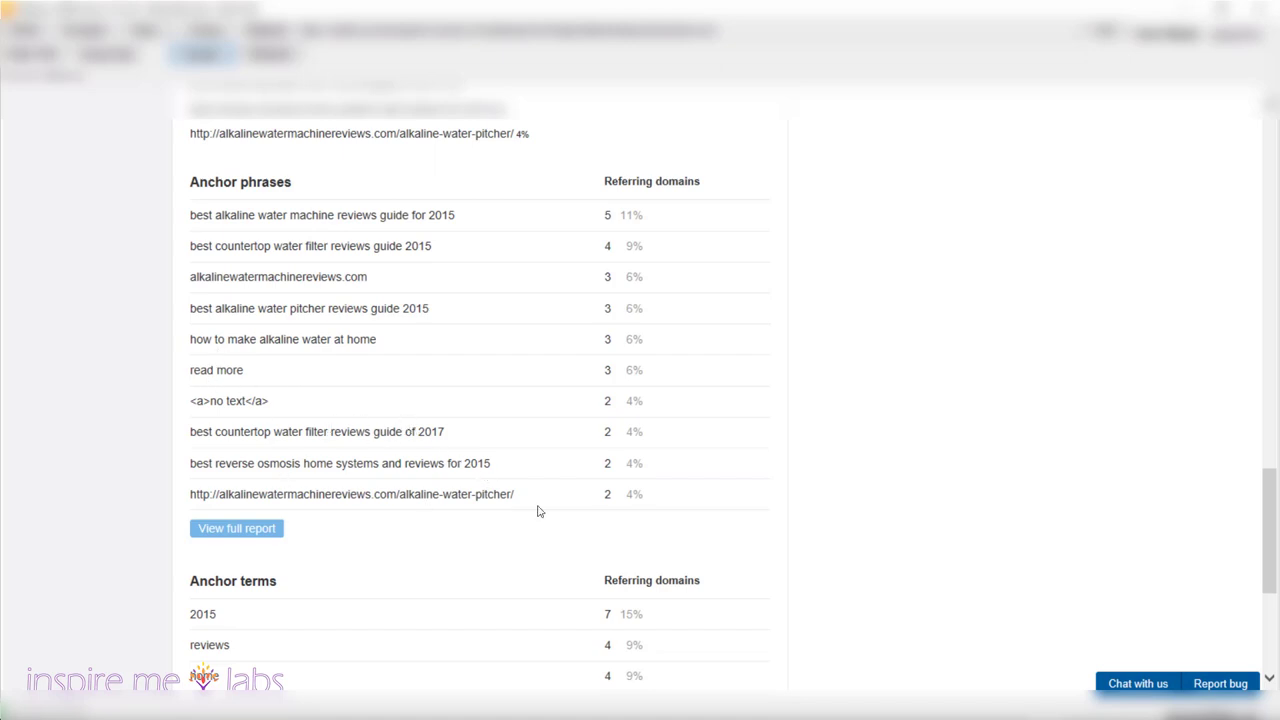
scroll(490, 492, "down", 4)
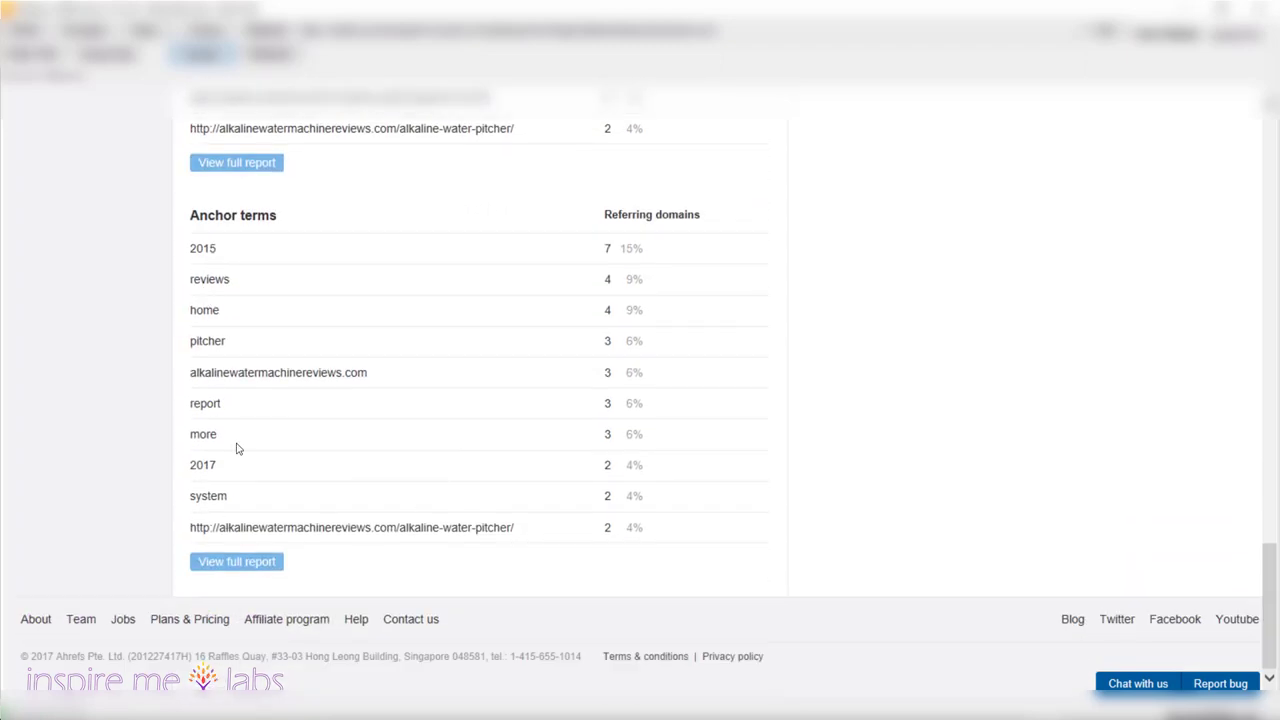
scroll(237, 448, "up", 7)
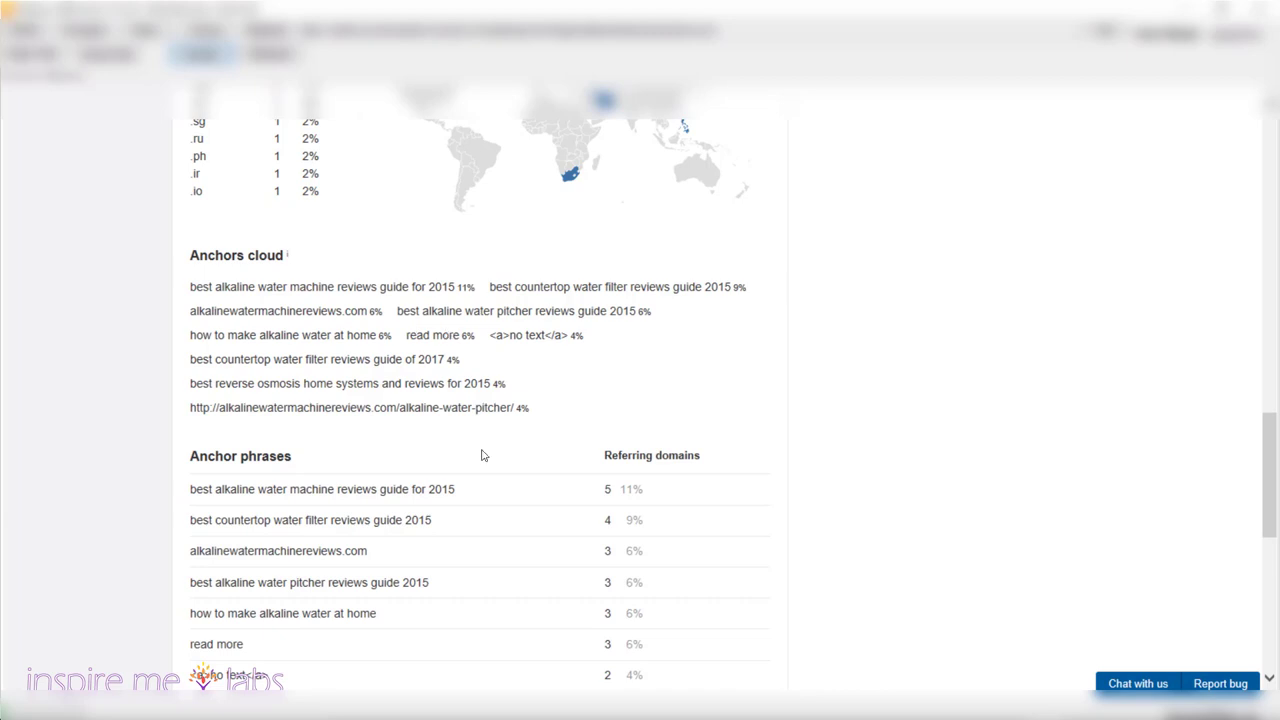
scroll(481, 452, "down", 1)
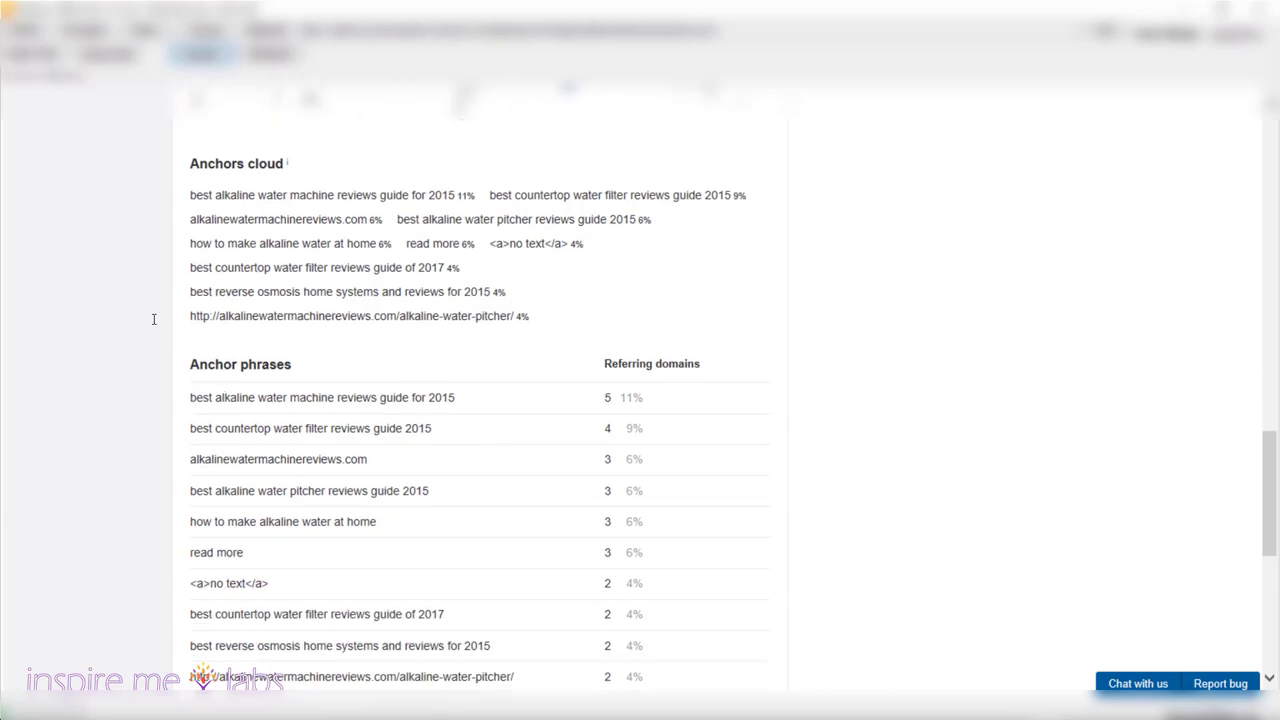
- Highlight the anchor phrase "best alkaline water machine reviews guide for 2015" to examine the competitor's leading anchor text
mouse_move(190, 397)
left_mouse_down()
mouse_move(452, 399)
mouse_move(337, 415)
mouse_move(204, 410)
left_mouse_up()
left_click(460, 408)
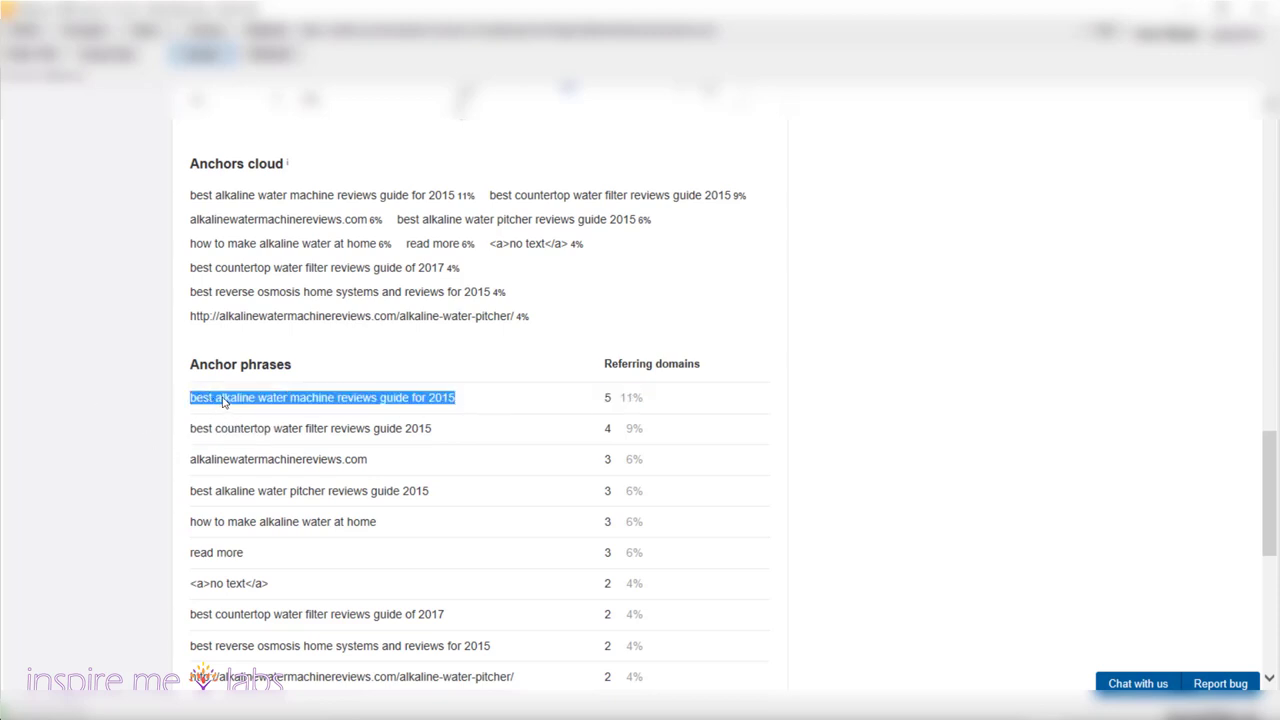
left_click(224, 399)
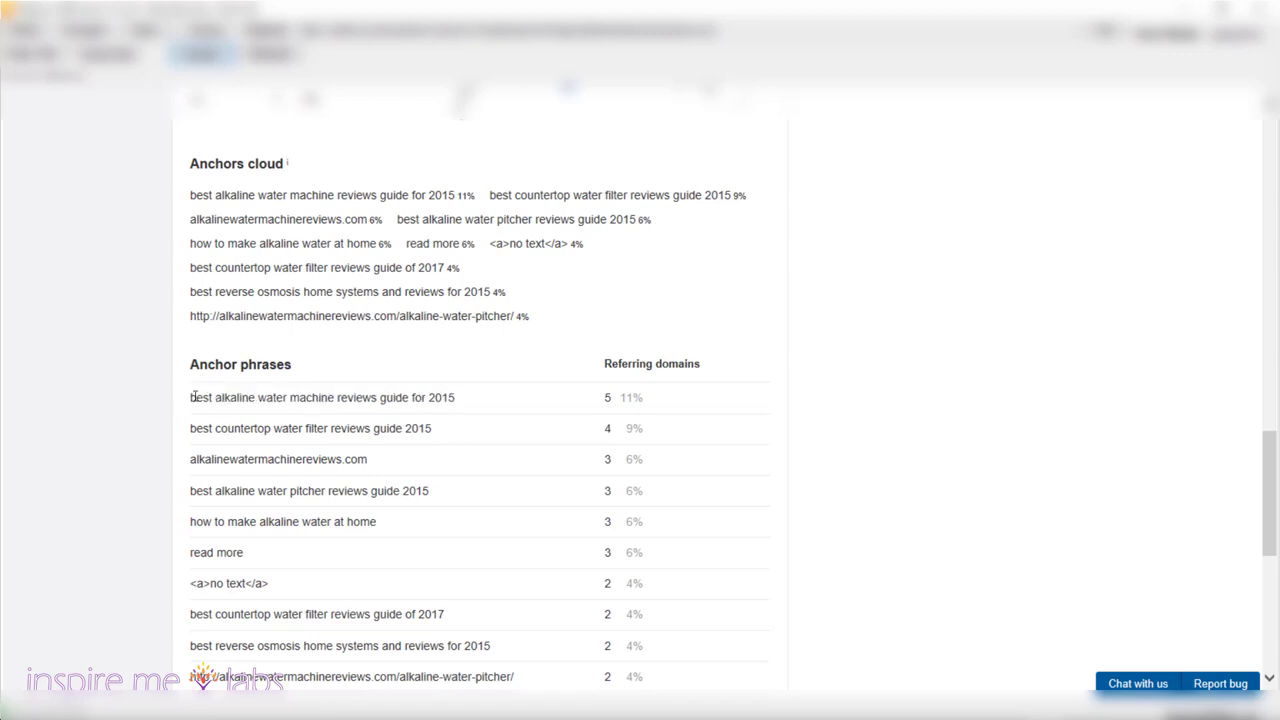
left_click_drag(188, 398, 464, 401)
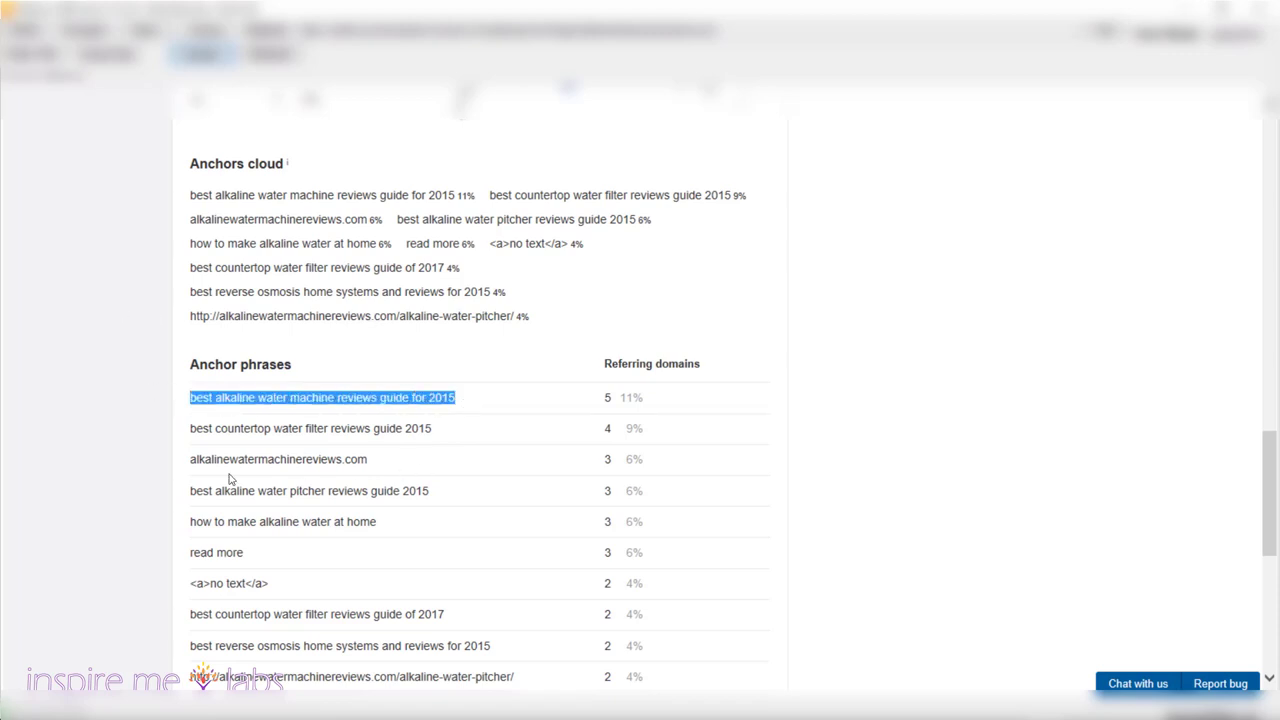
left_click(127, 404)
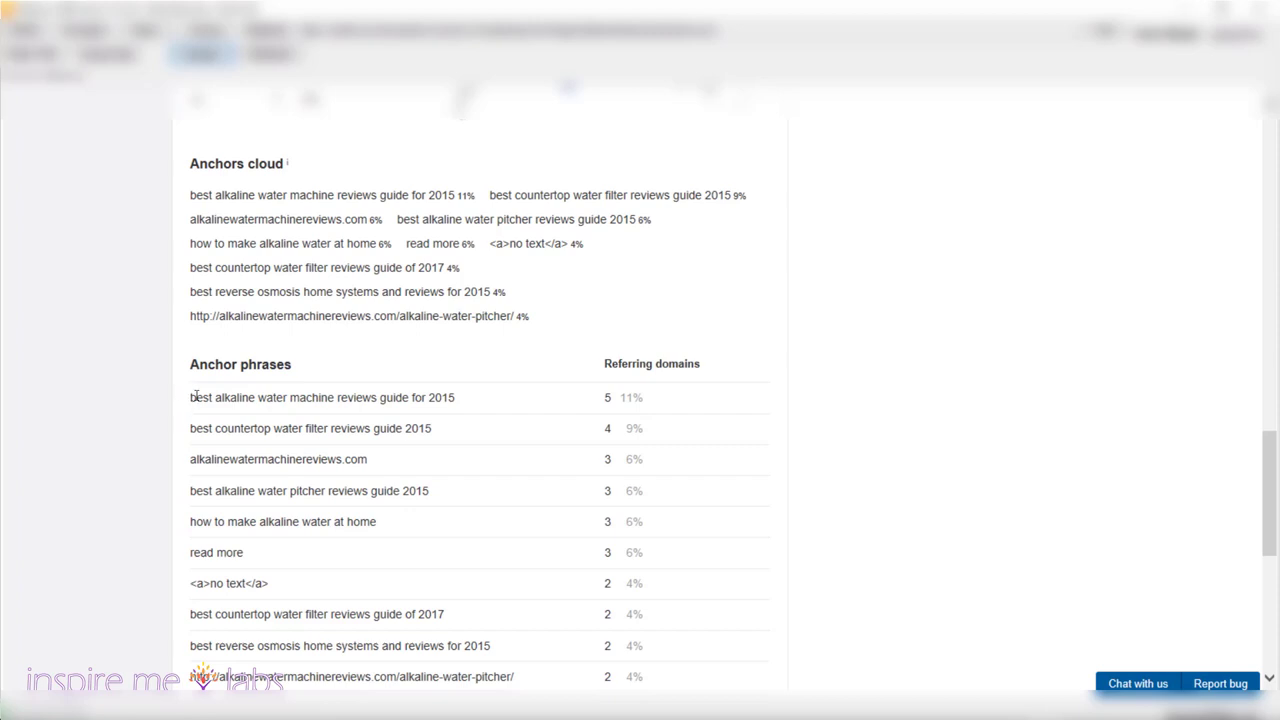
left_click_drag(190, 398, 370, 399)
left_click(281, 445)
left_click(264, 408)
left_click_drag(455, 400, 190, 400)
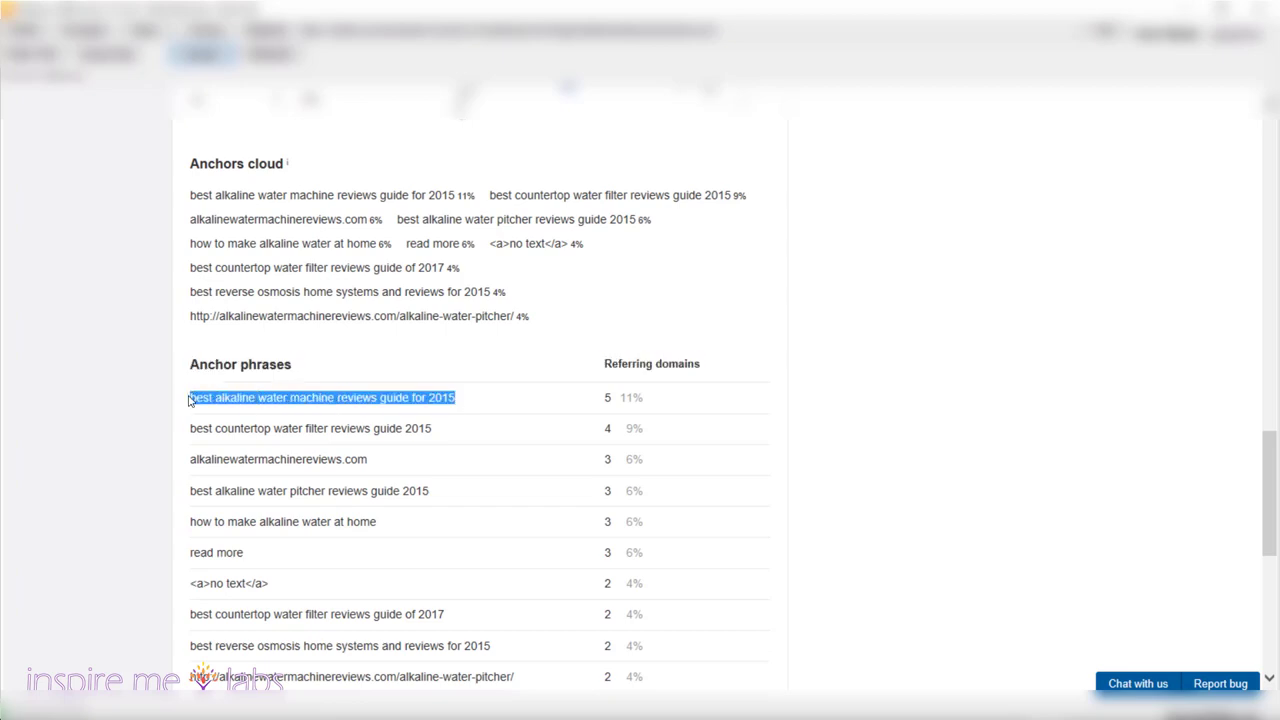
left_click(55, 497)
- Open the backlinks report for alkalinewatermachinereviews.com and examine the highest-rated links, from Reference.com and Ask.com to the prlog.ru pages
scroll(55, 497, "up", 20)
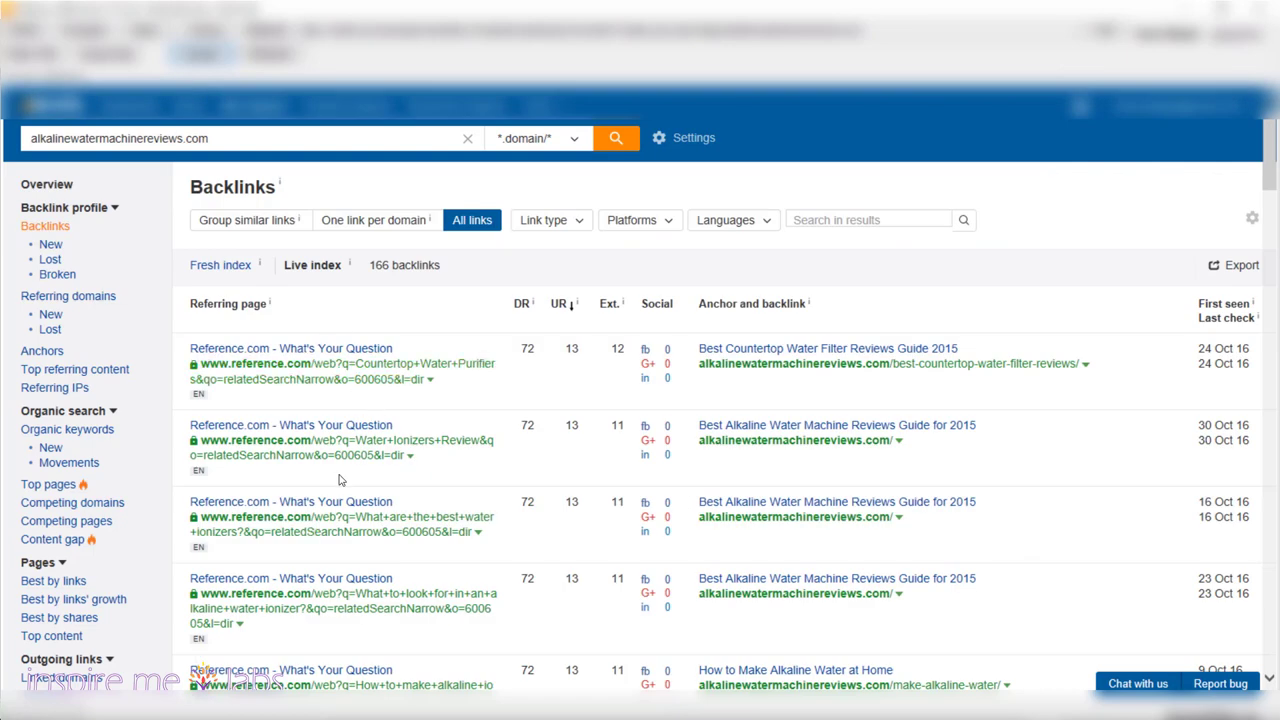
scroll(339, 480, "down", 5)
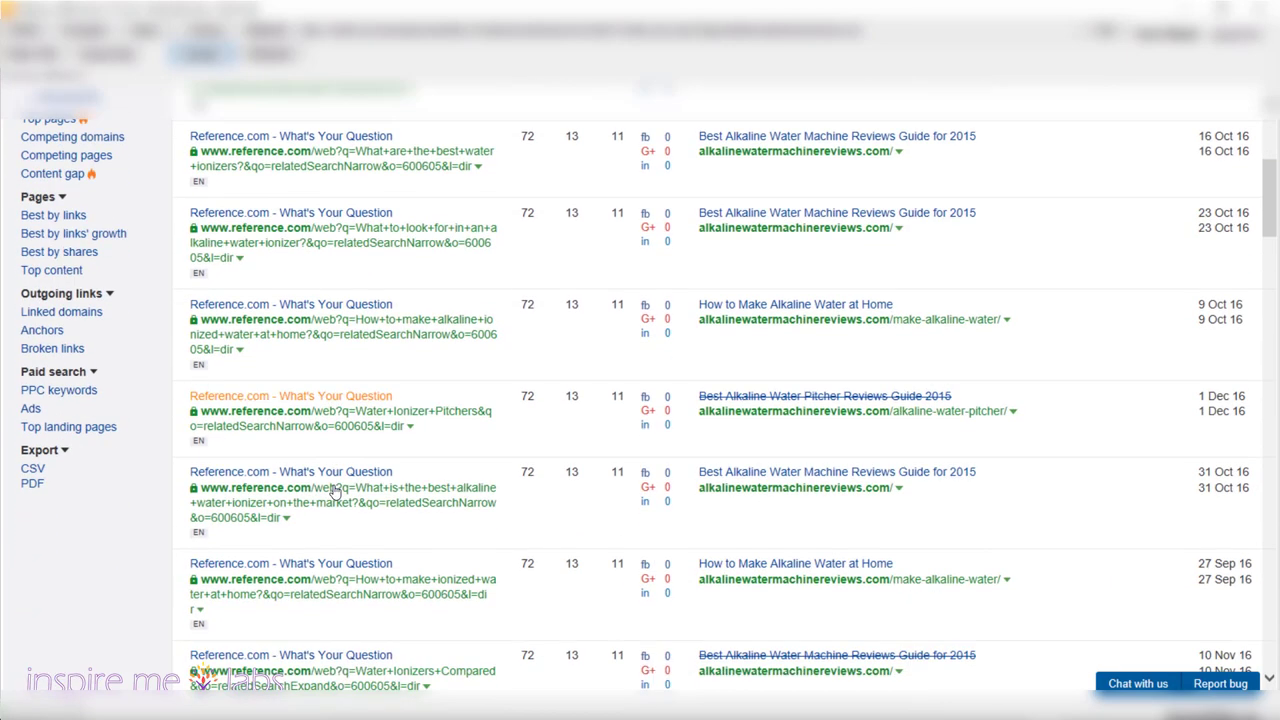
scroll(429, 463, "down", 6)
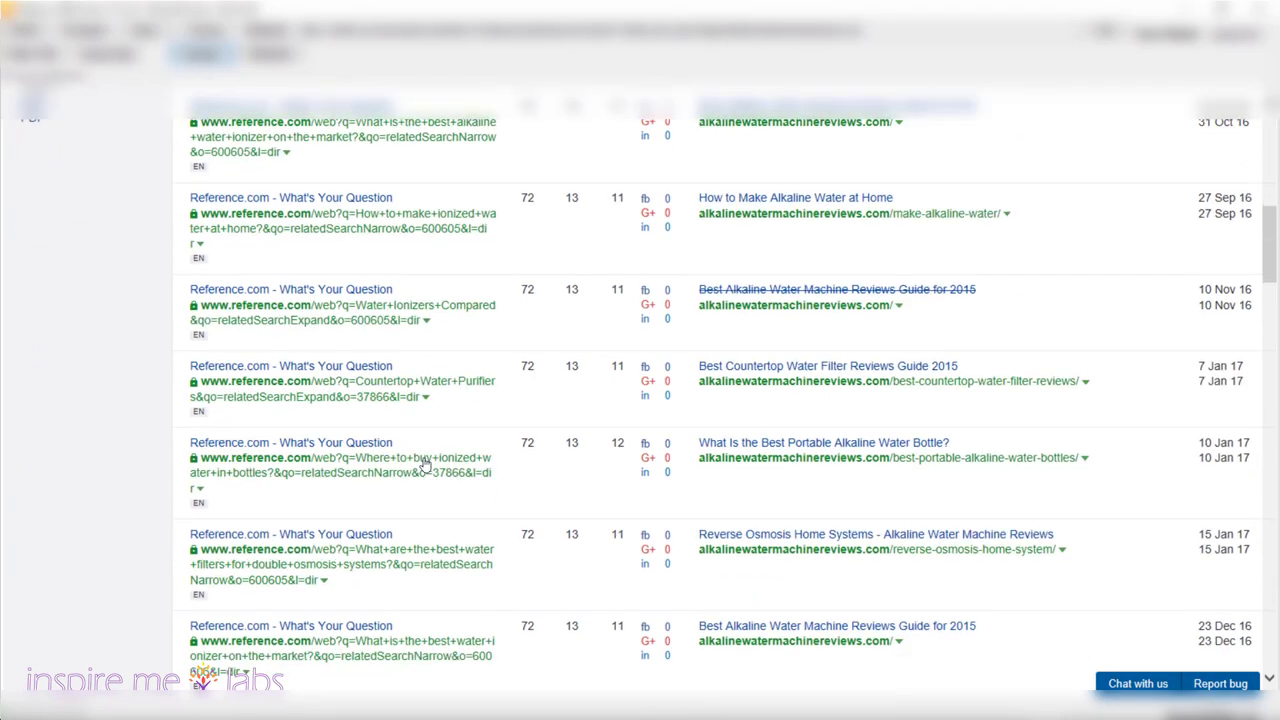
scroll(330, 533, "down", 8)
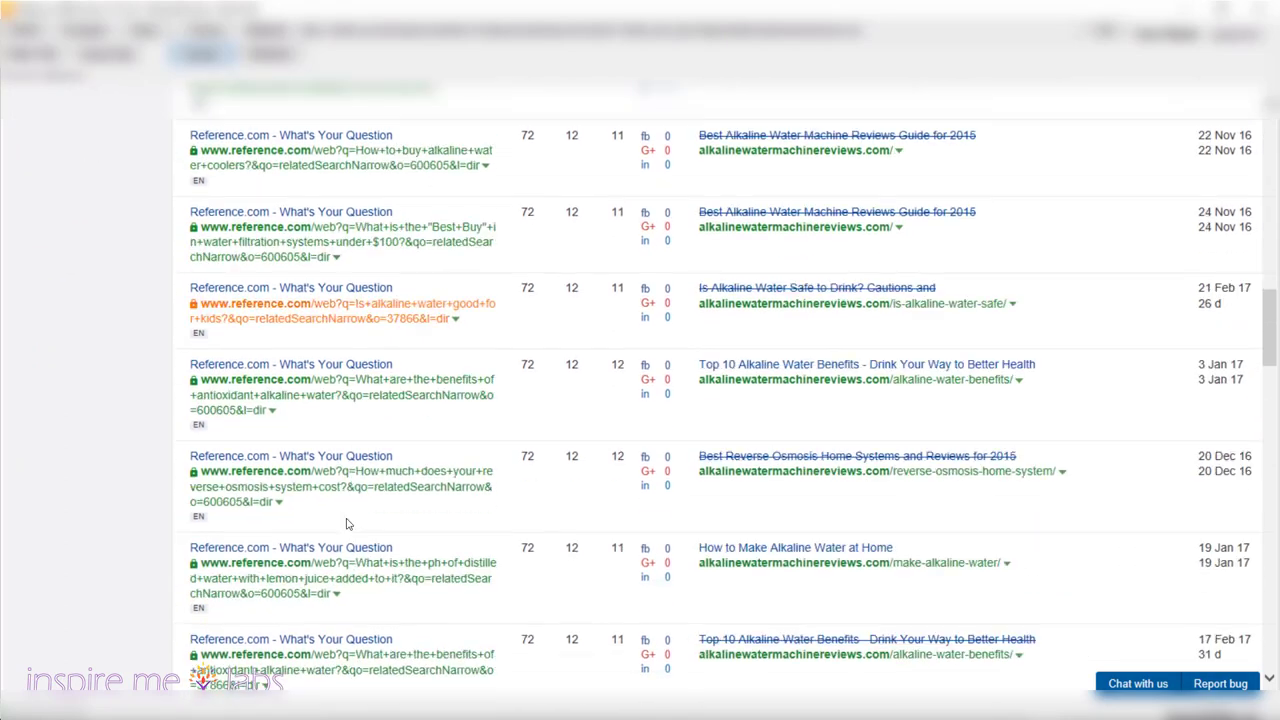
scroll(362, 536, "down", 5)
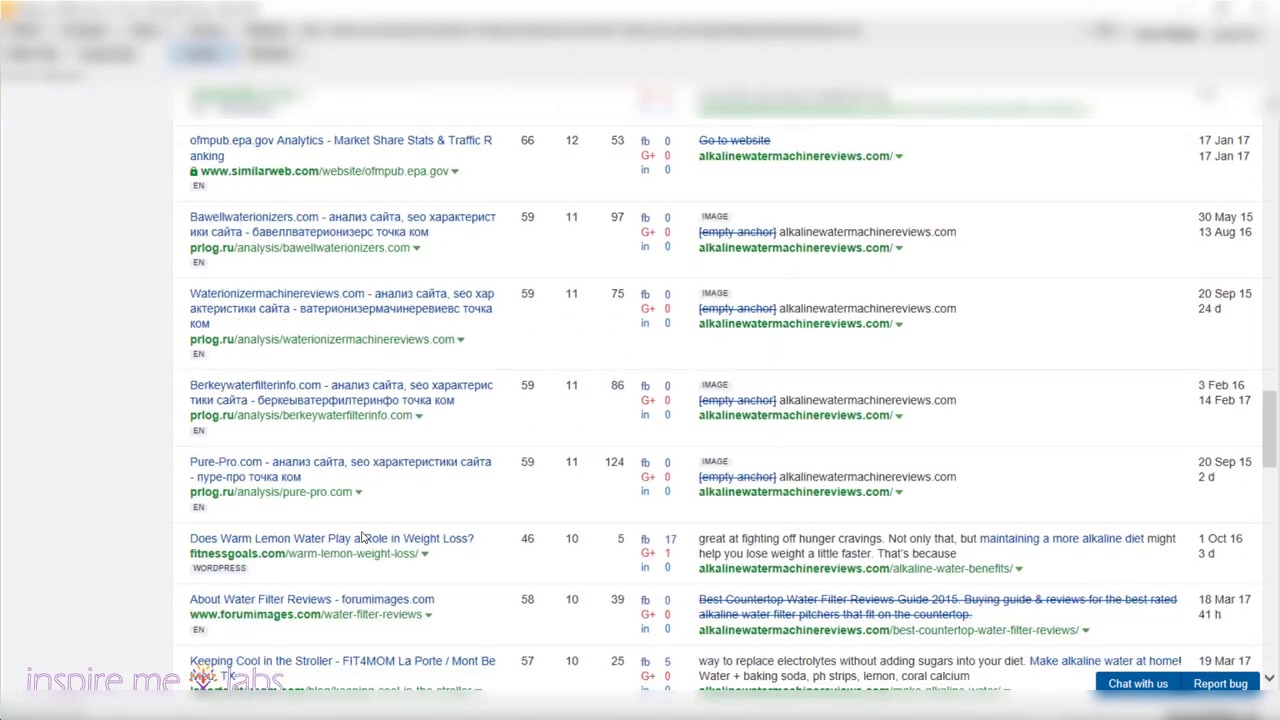
scroll(281, 459, "up", 4)
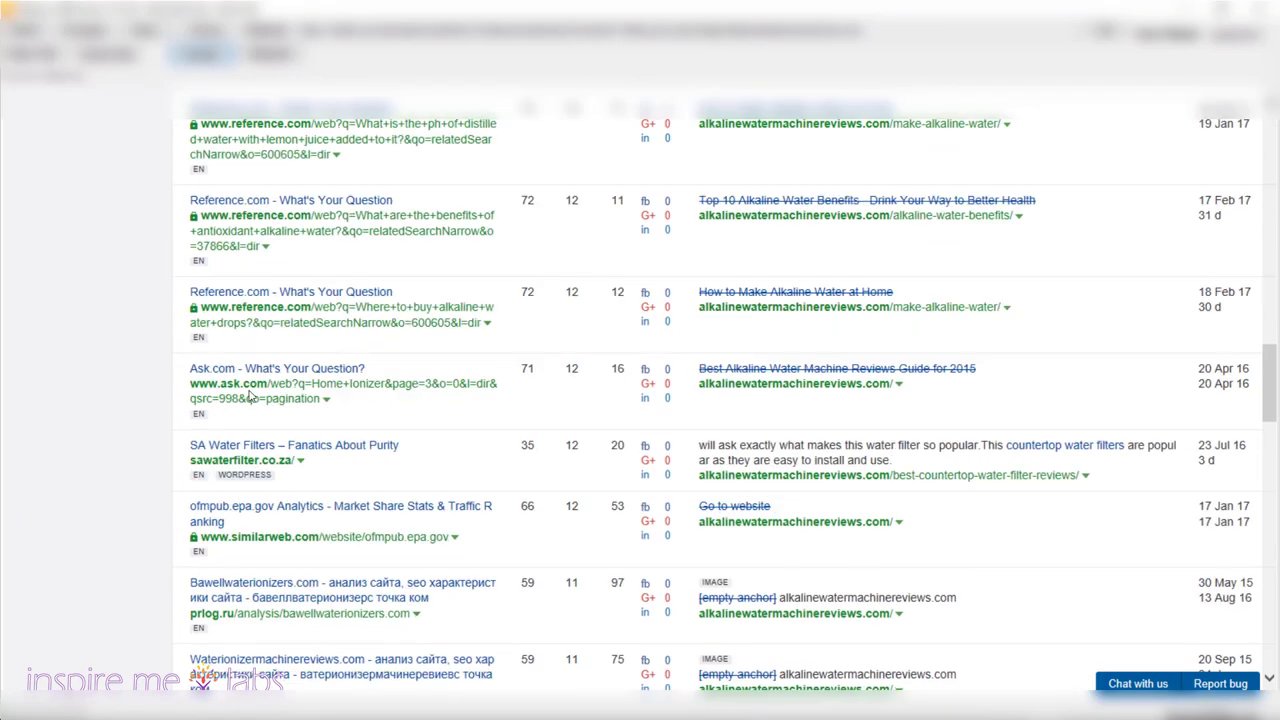
scroll(342, 397, "up", 4)
scroll(350, 460, "down", 4)
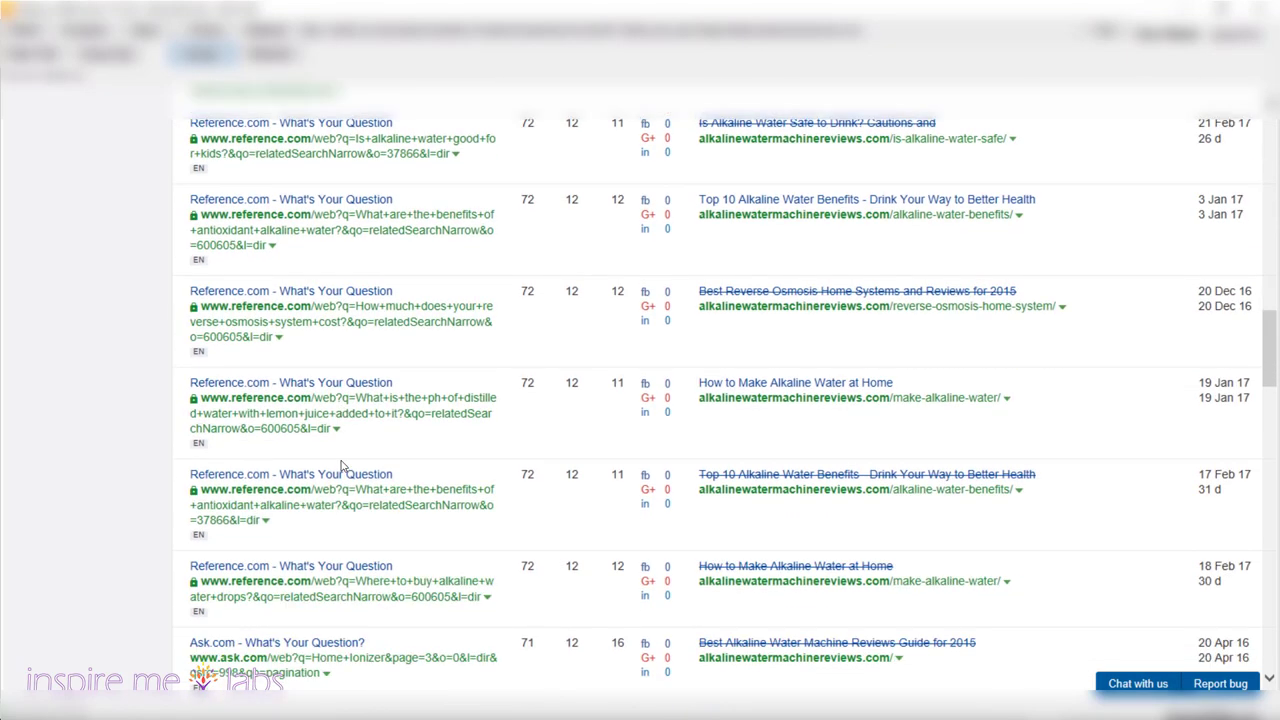
scroll(385, 525, "down", 4)
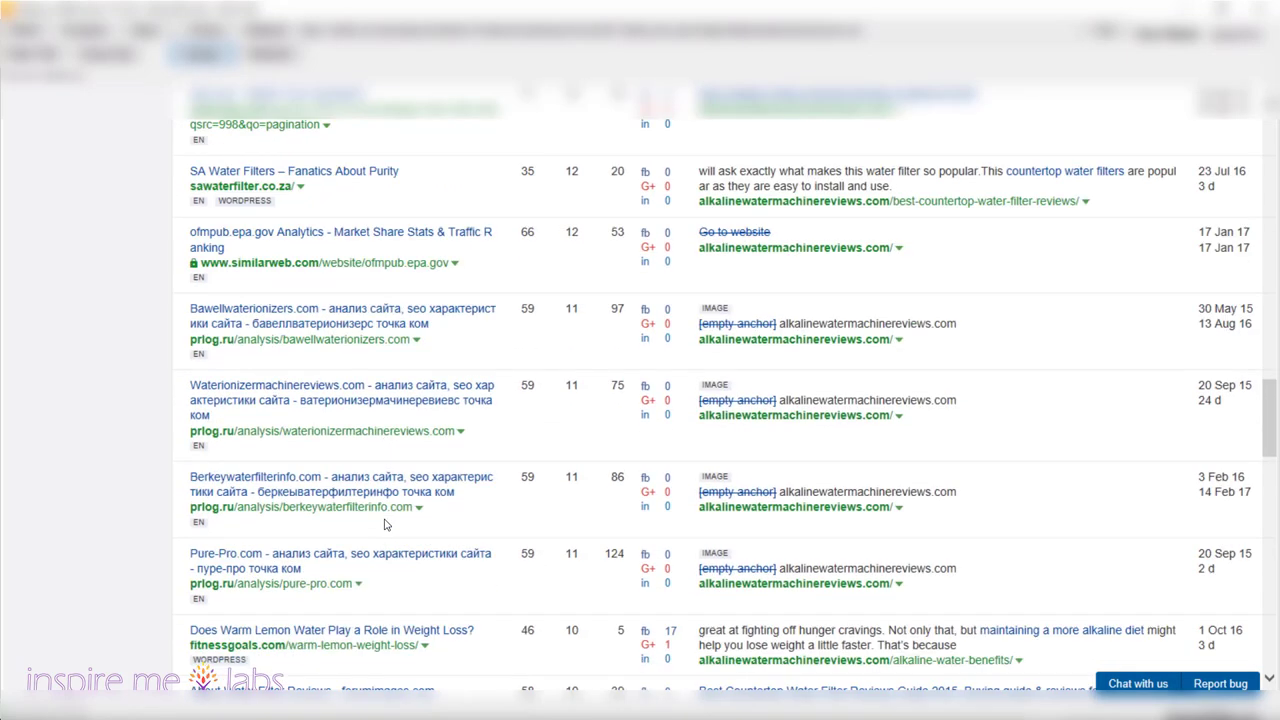
scroll(310, 390, "up", 2)
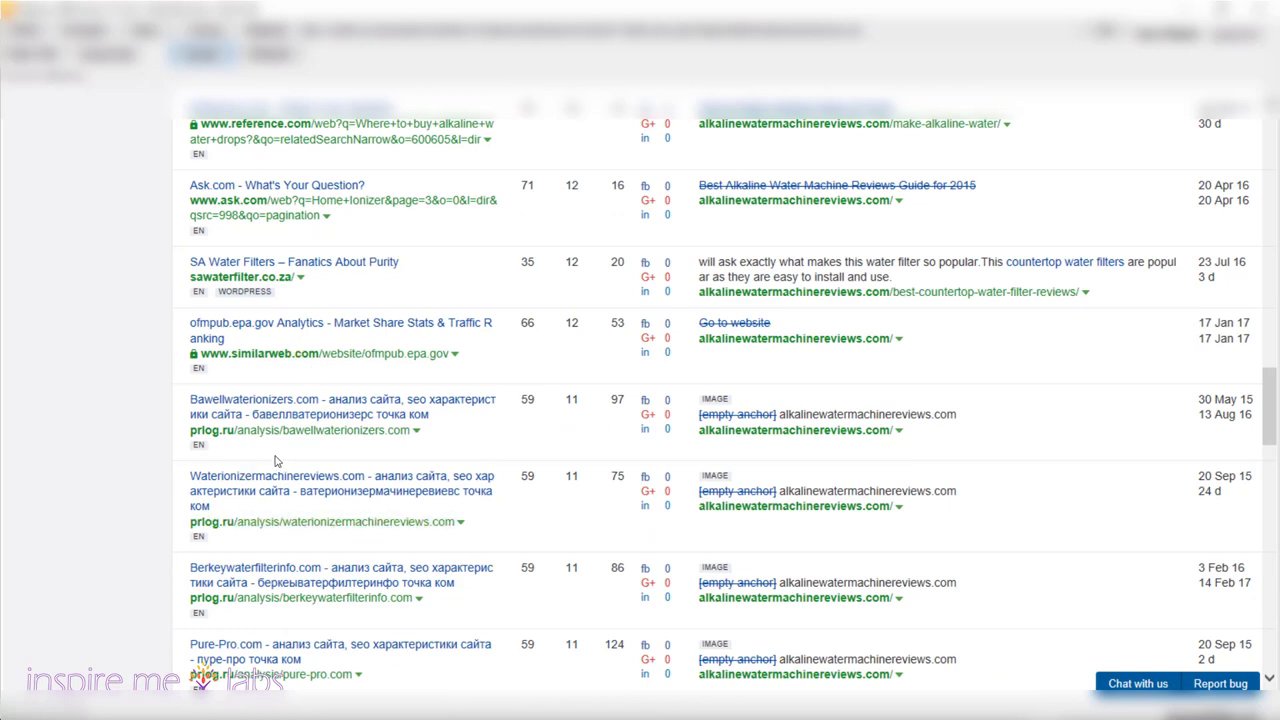
- Examine the remaining backlinks on the first results page, including the nogluten.io, pinstake.com and stethnews.com links
scroll(277, 461, "down", 10)
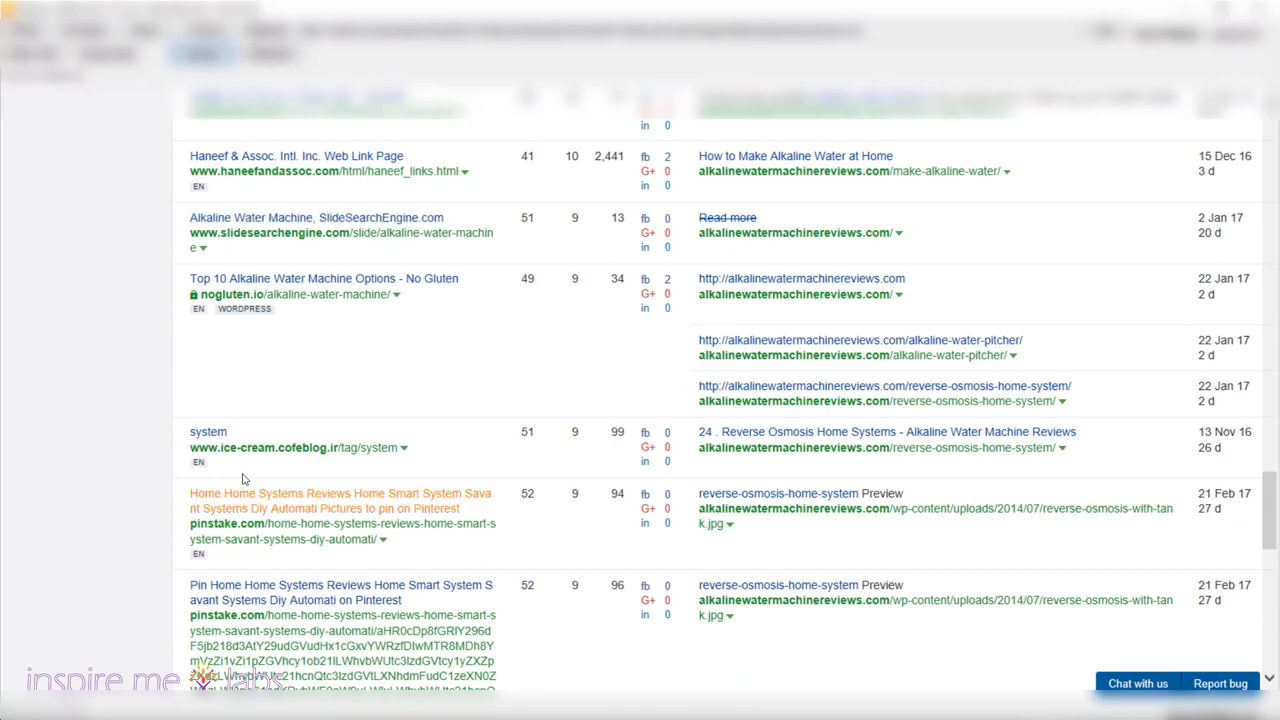
scroll(242, 479, "down", 2)
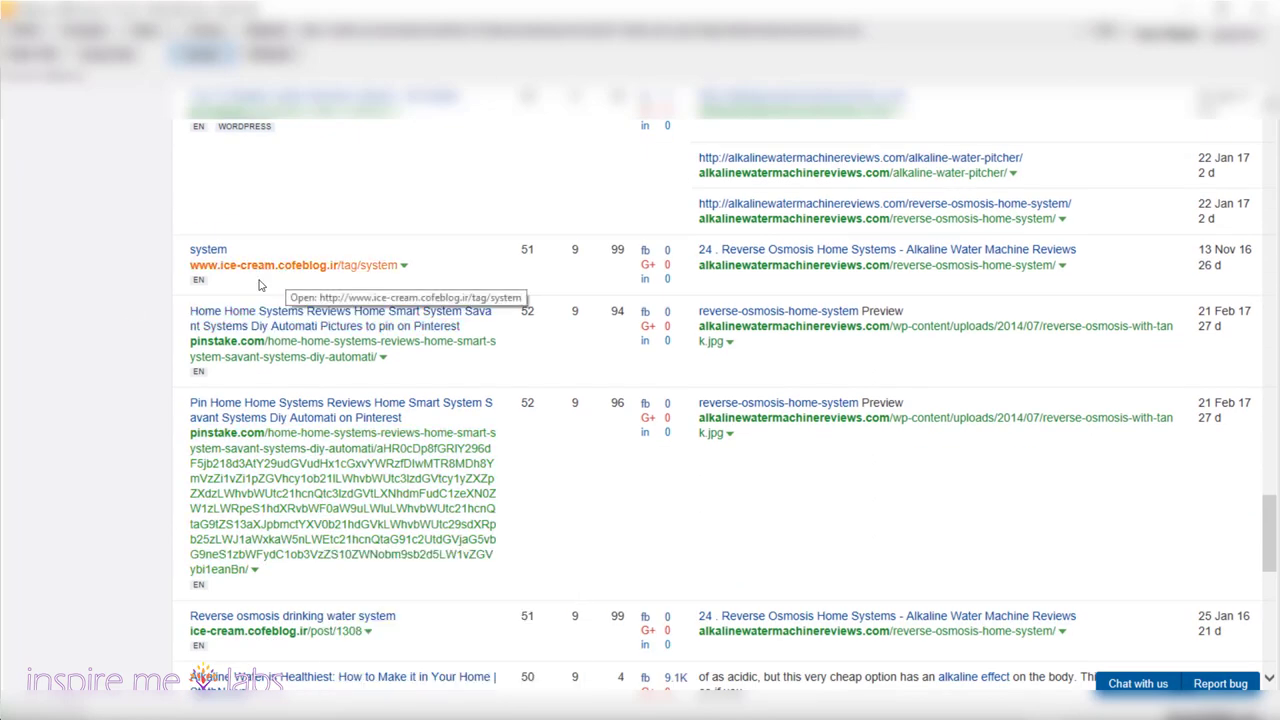
scroll(130, 386, "down", 1)
scroll(130, 386, "down", 4)
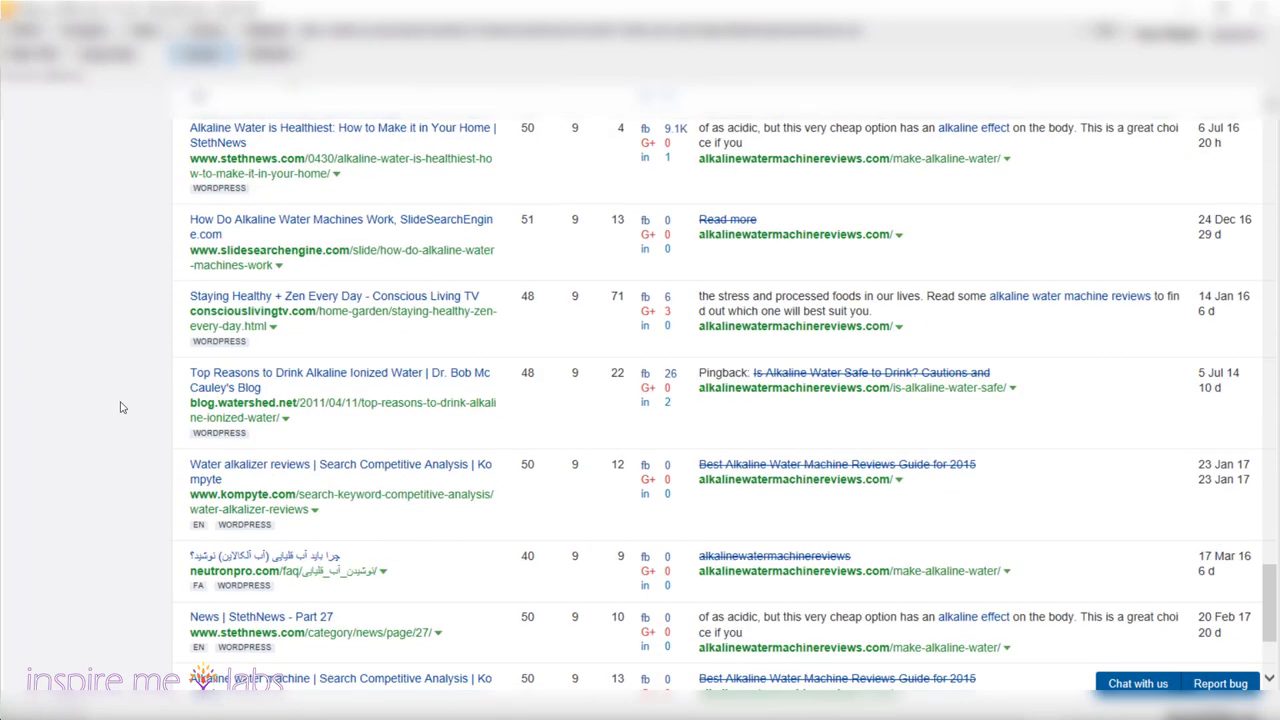
scroll(116, 484, "down", 2)
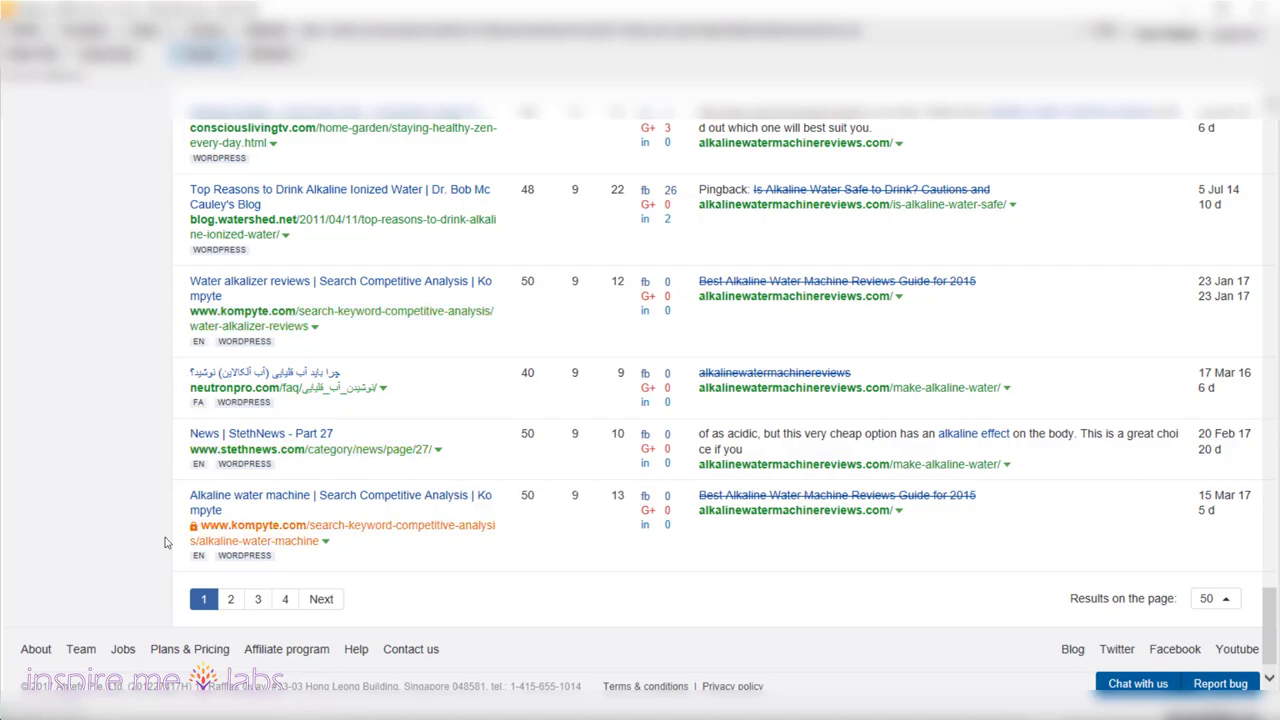
scroll(108, 509, "up", 10)
scroll(208, 458, "up", 15)
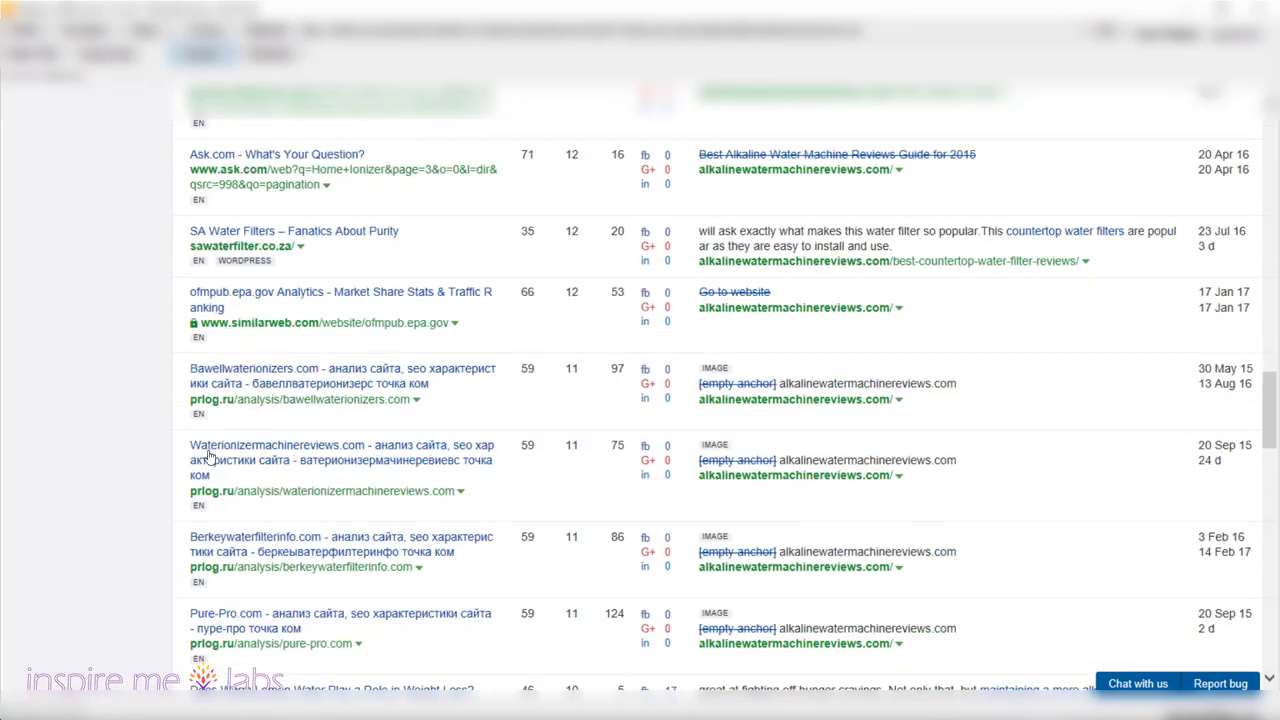
scroll(208, 458, "up", 2)
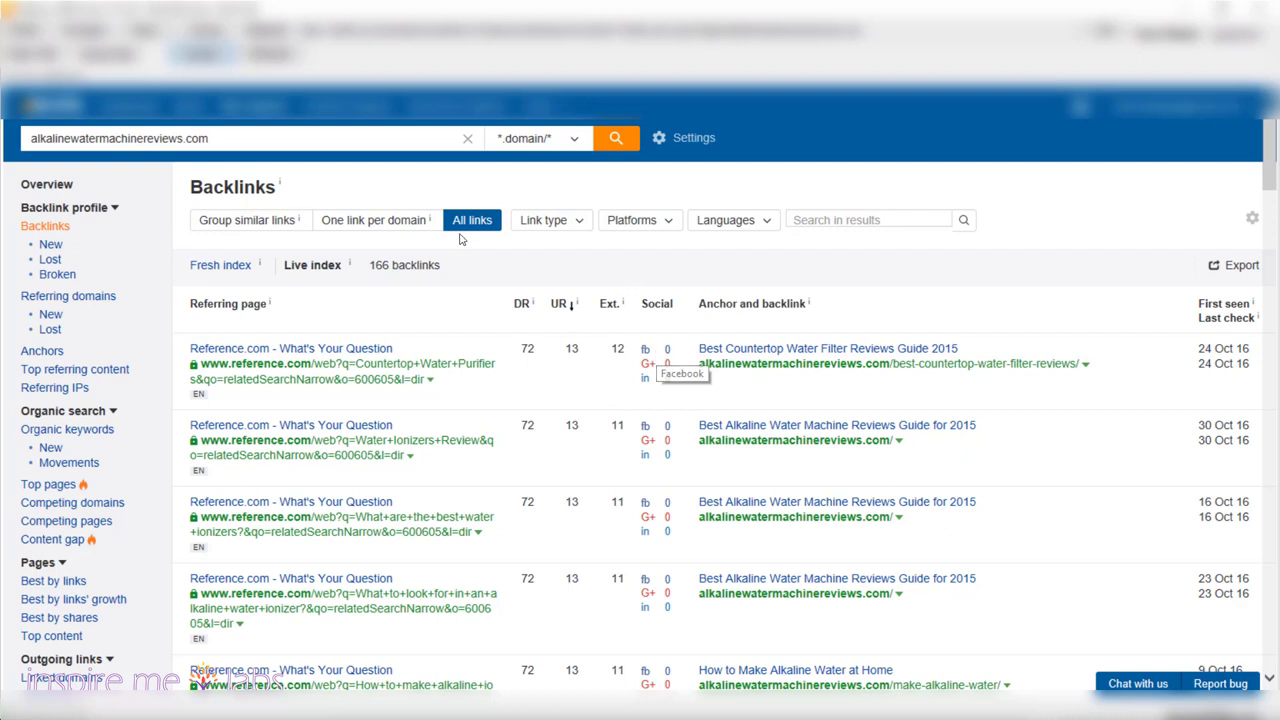
- Limit the backlinks report to one link per domain and look through the unique referring domains
left_click(356, 225)
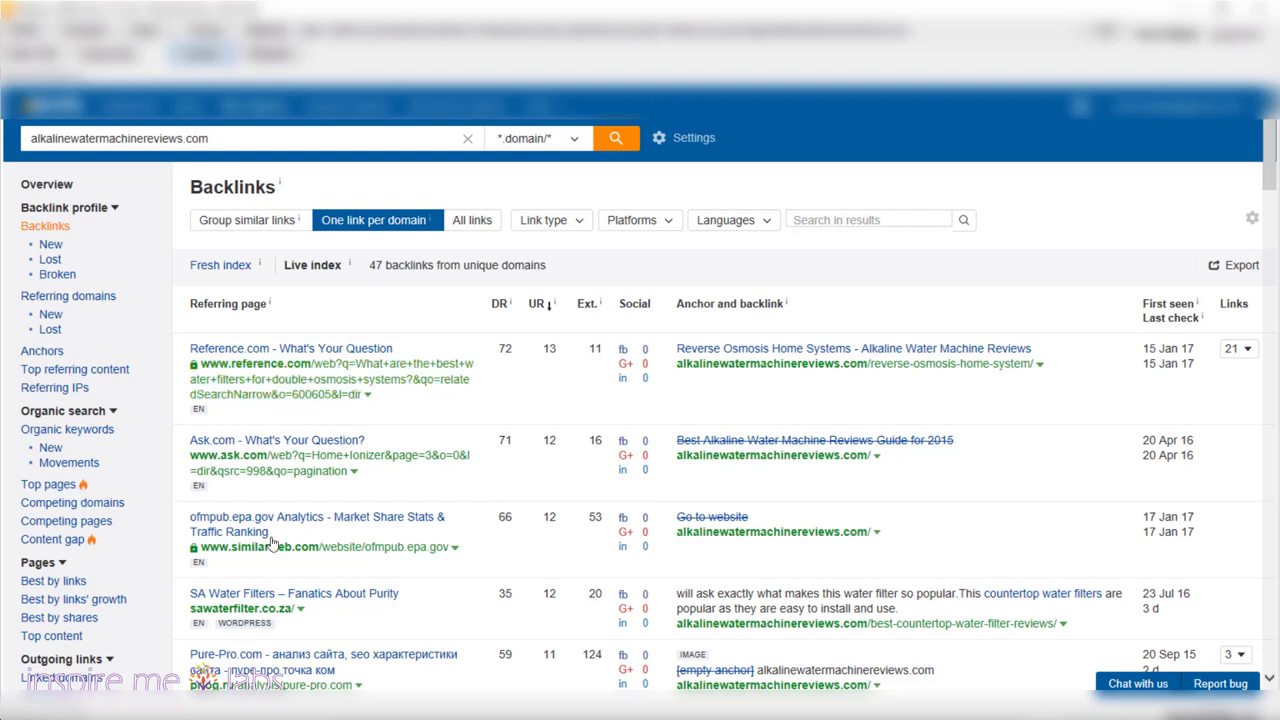
scroll(281, 541, "down", 2)
scroll(281, 541, "down", 4)
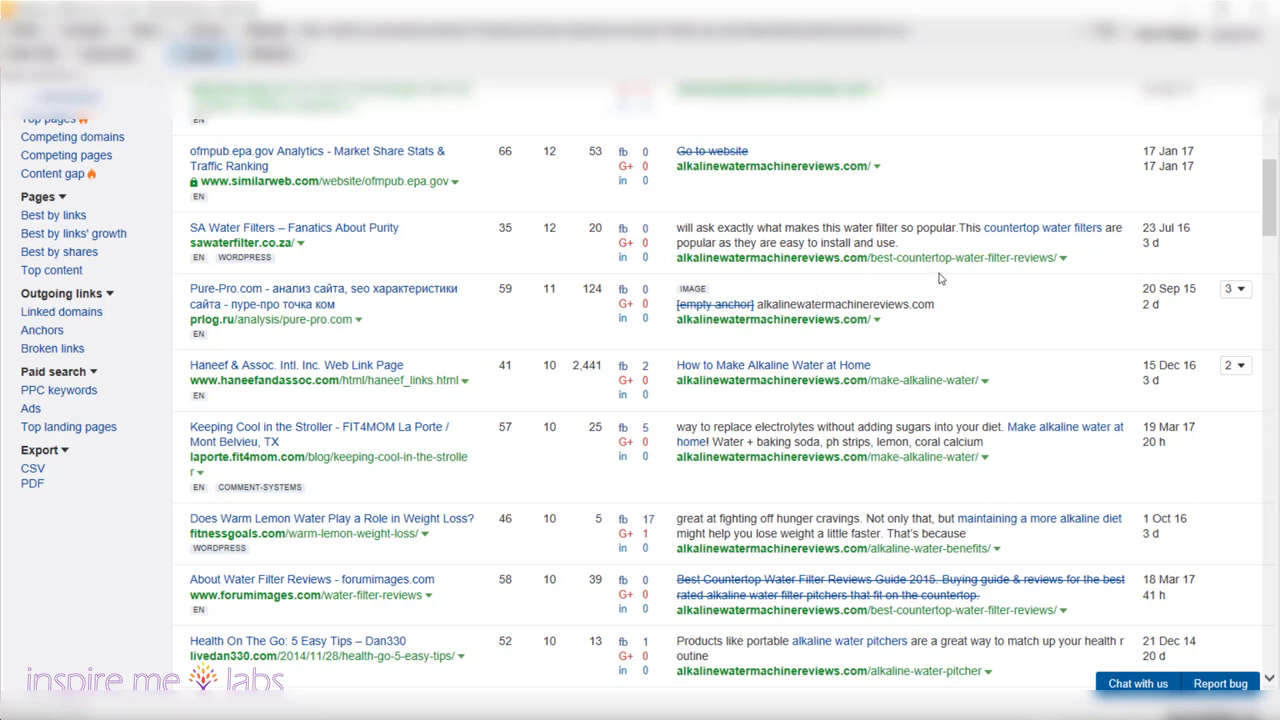
- Copy the address of the sawaterfilter.co.za backlink and open it in Chrome in place of the Google results
right_click(262, 245)
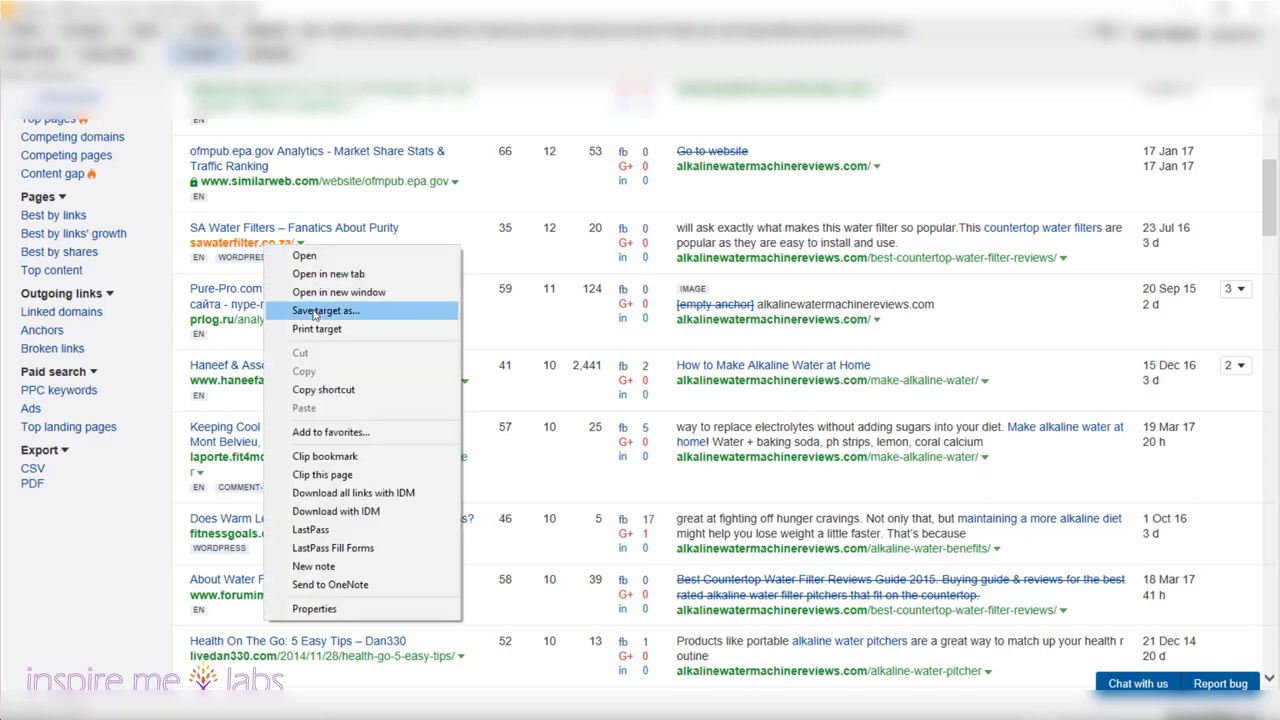
left_click(316, 392)
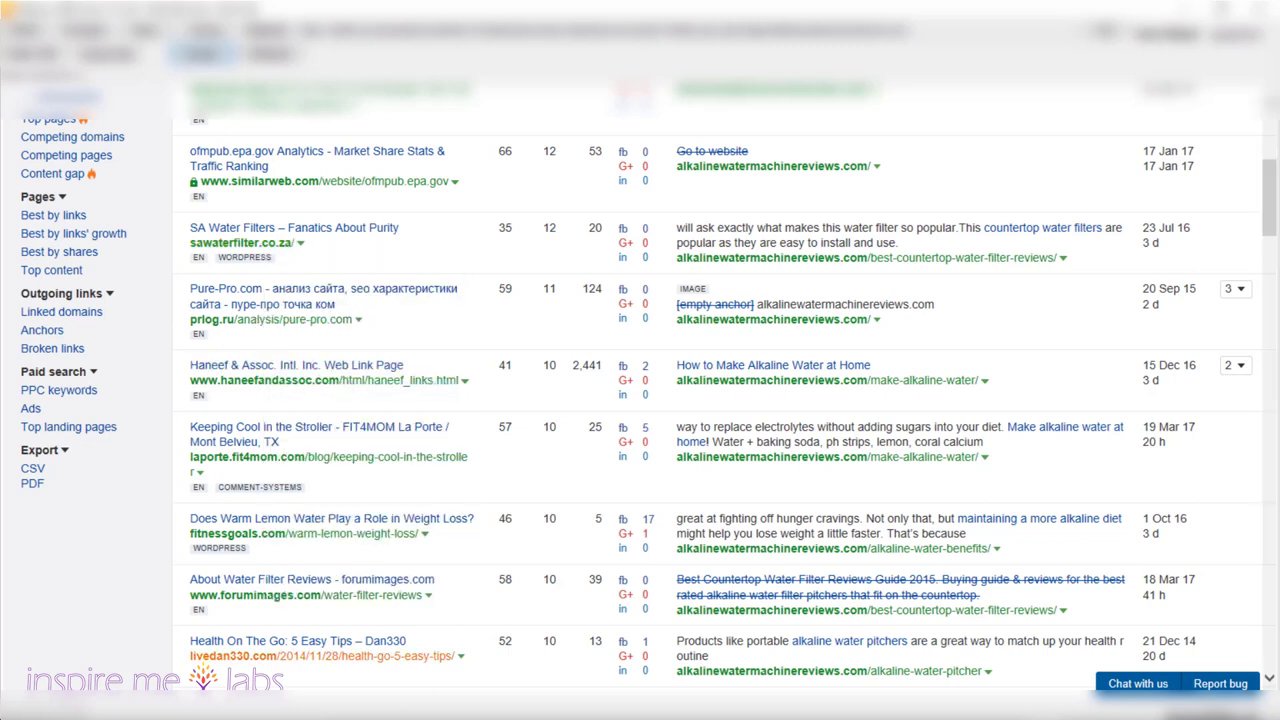
key("ctrl+Tab")
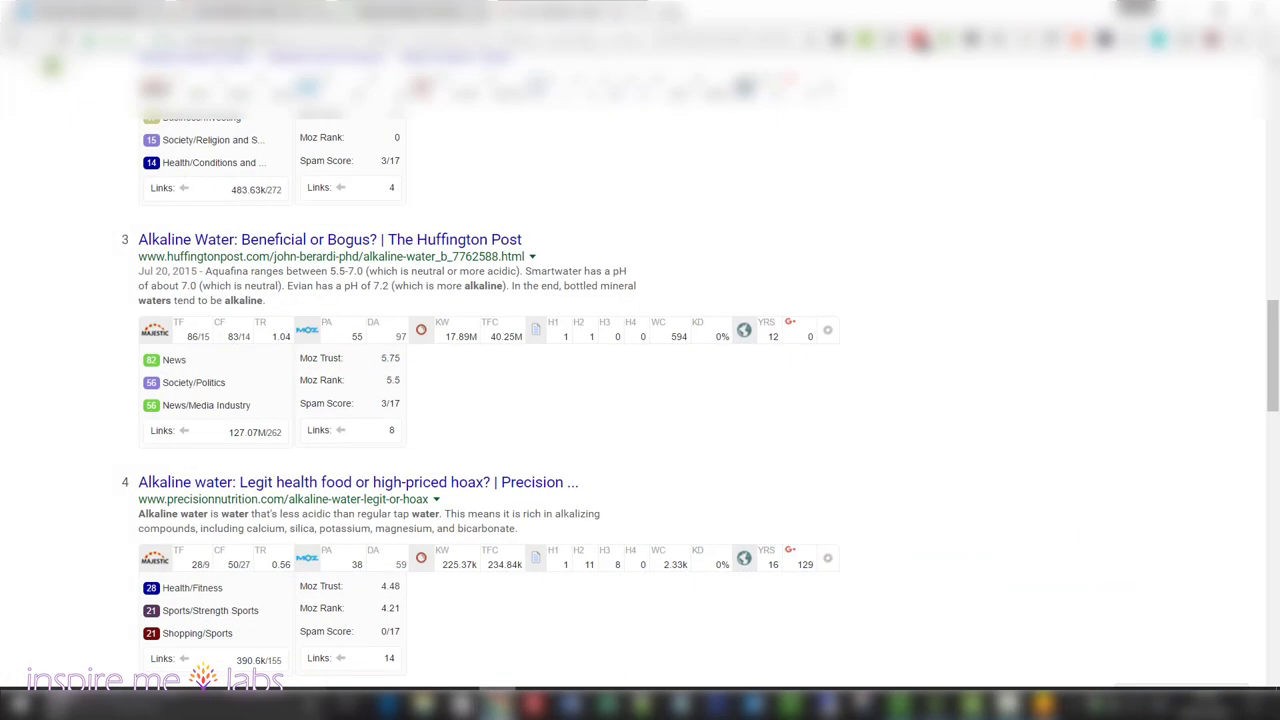
left_click(278, 38)
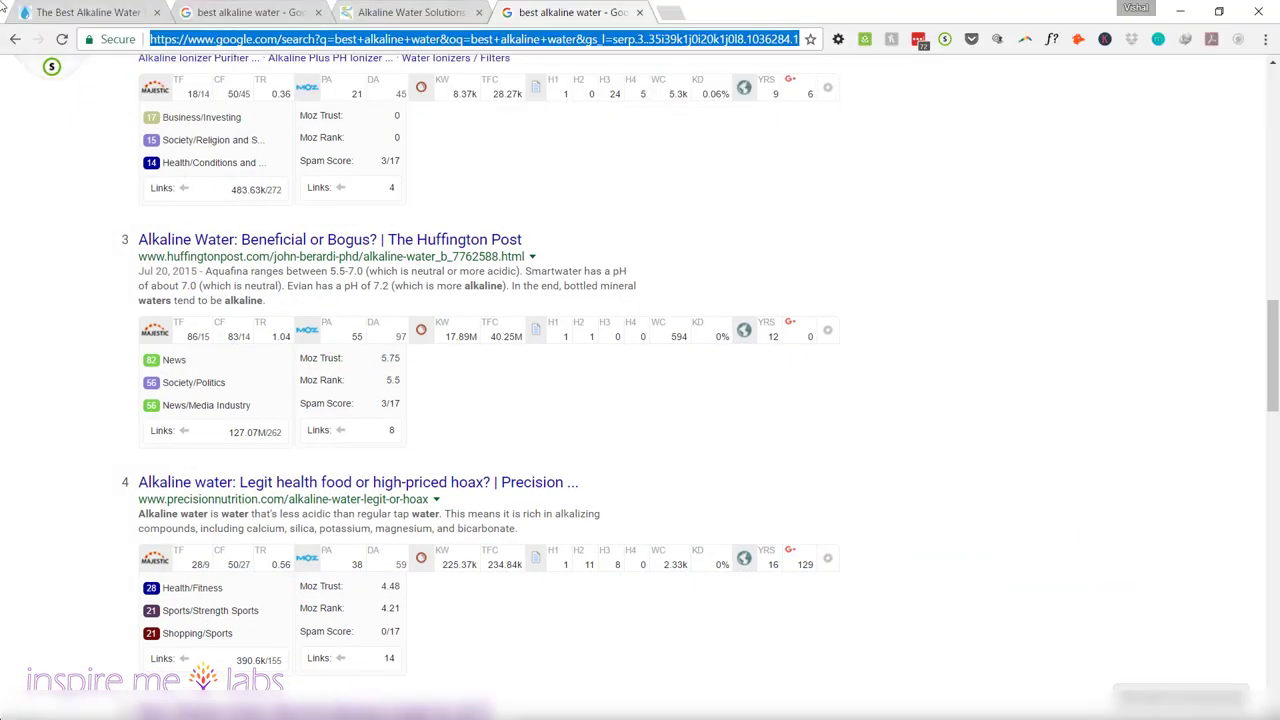
key("ctrl+v")
key("Return")
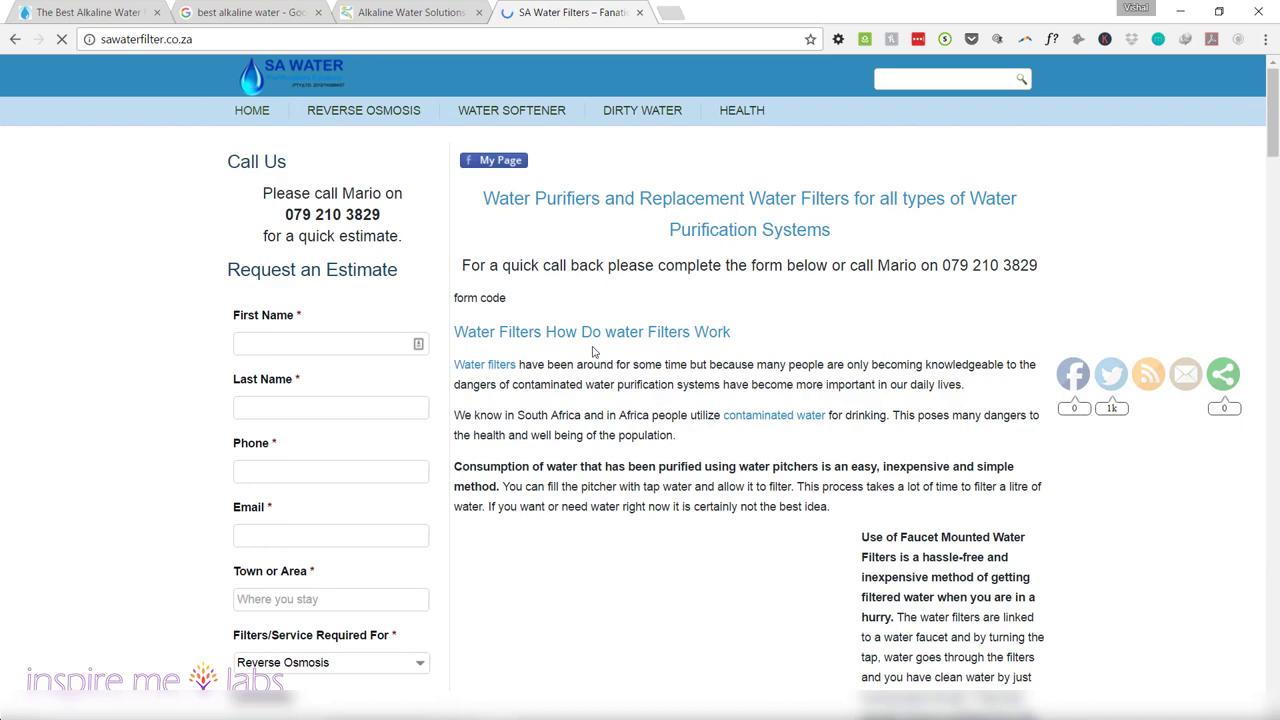
- Examine the sawaterfilter.co.za home page content and its "countertop water filters" link in the Countertop Water Filters section
scroll(593, 352, "down", 6)
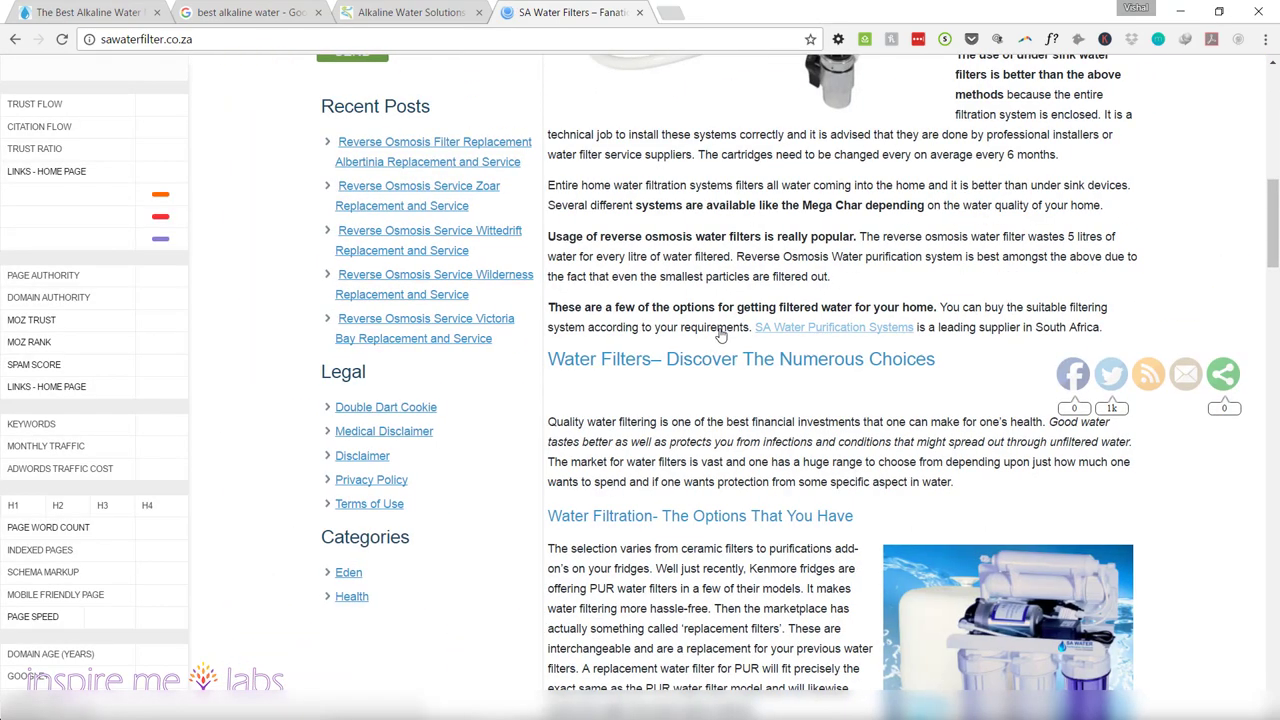
scroll(630, 358, "up", 10)
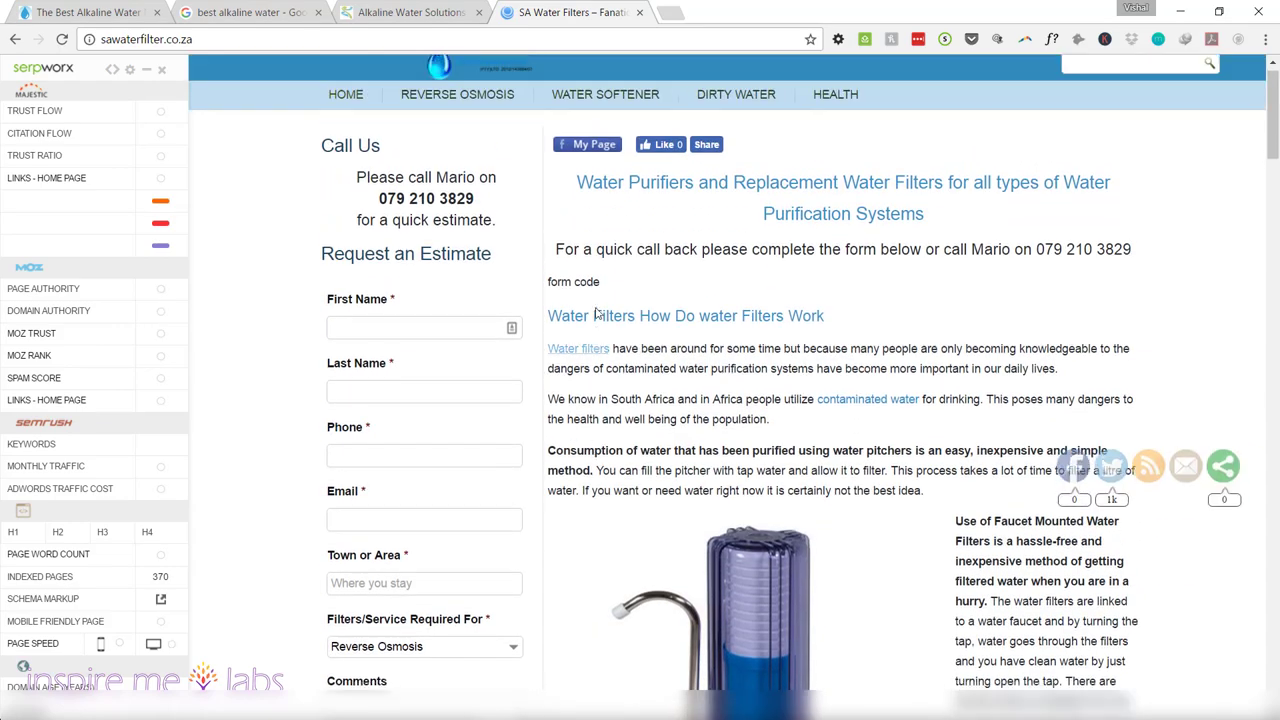
scroll(829, 424, "down", 15)
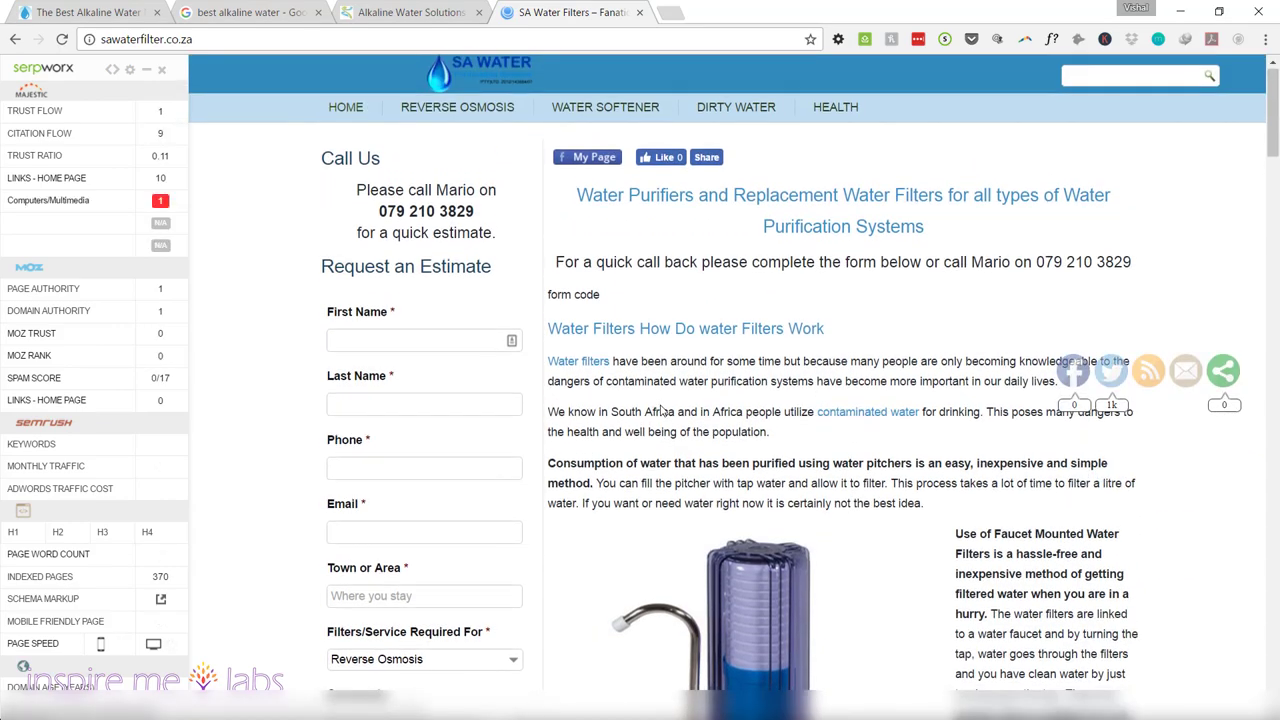
scroll(660, 398, "down", 10)
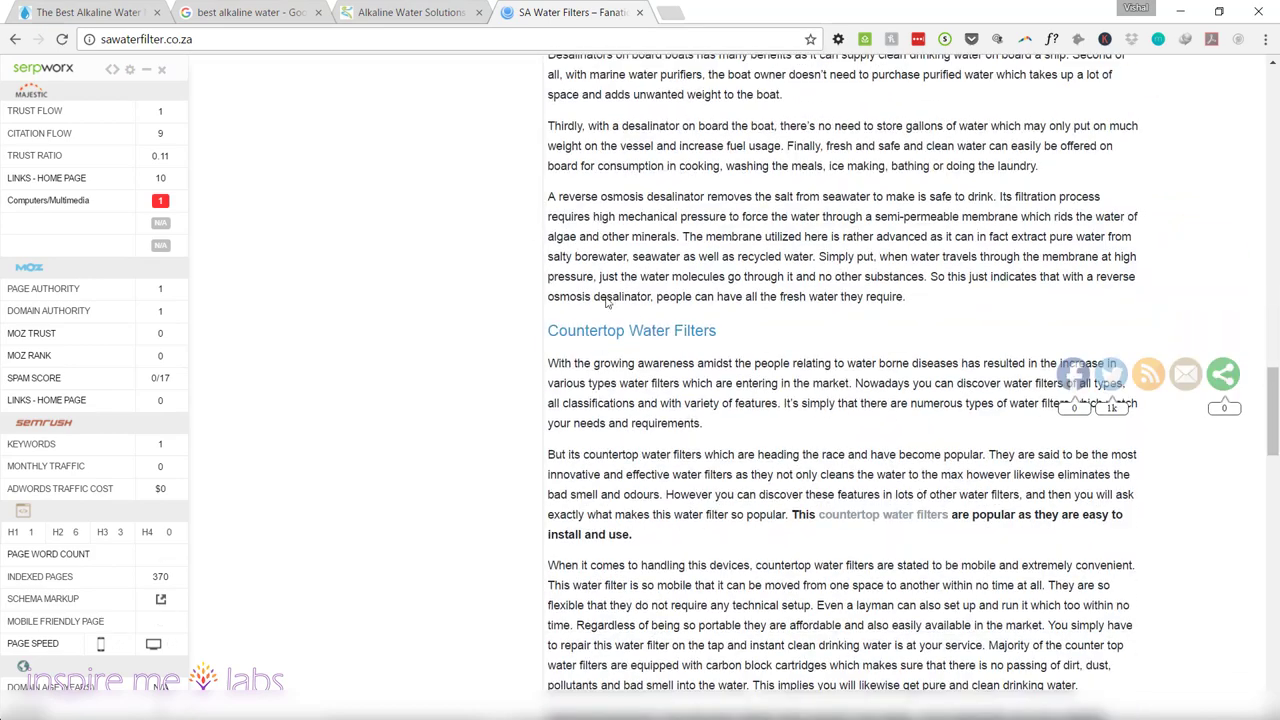
scroll(813, 434, "down", 10)
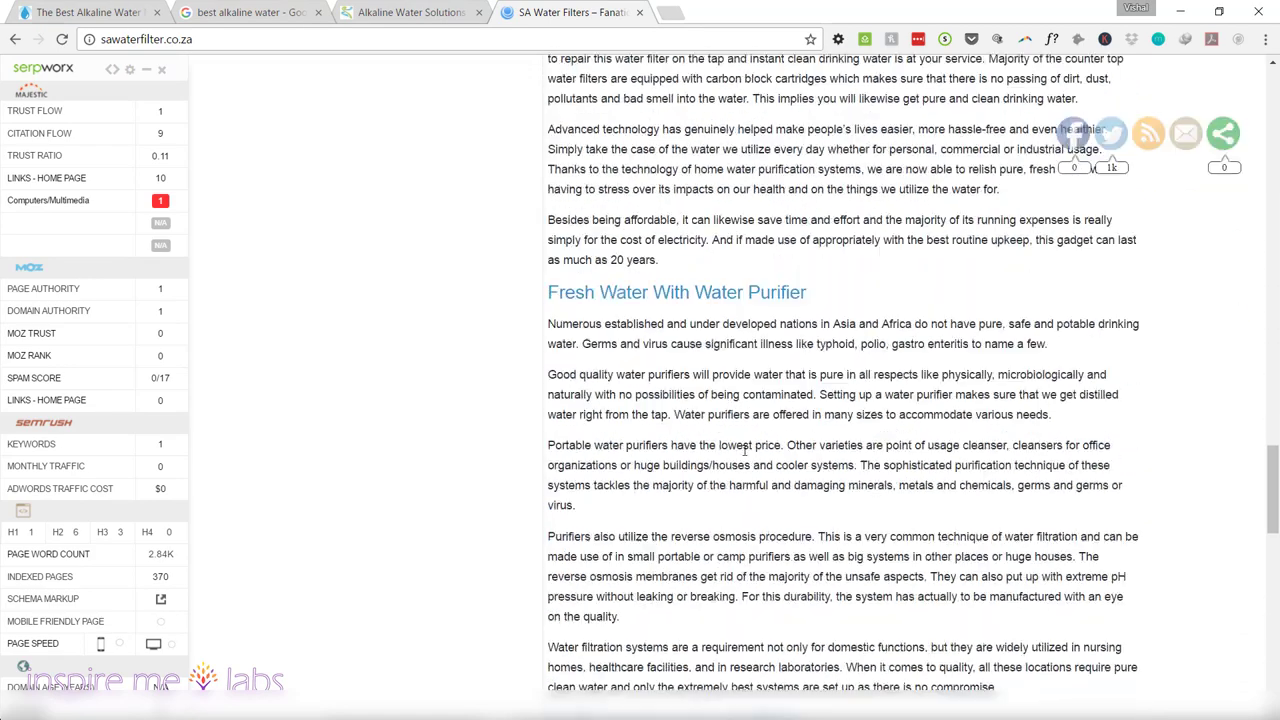
scroll(690, 441, "down", 7)
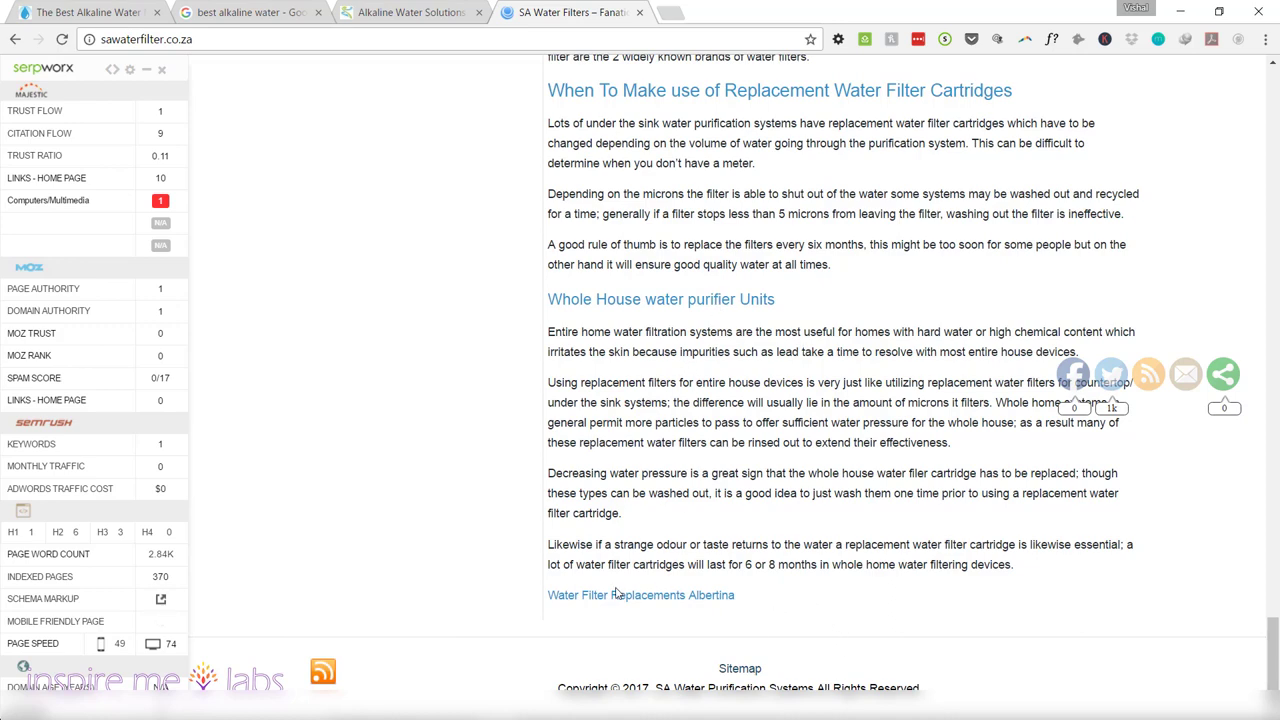
scroll(708, 535, "up", 3)
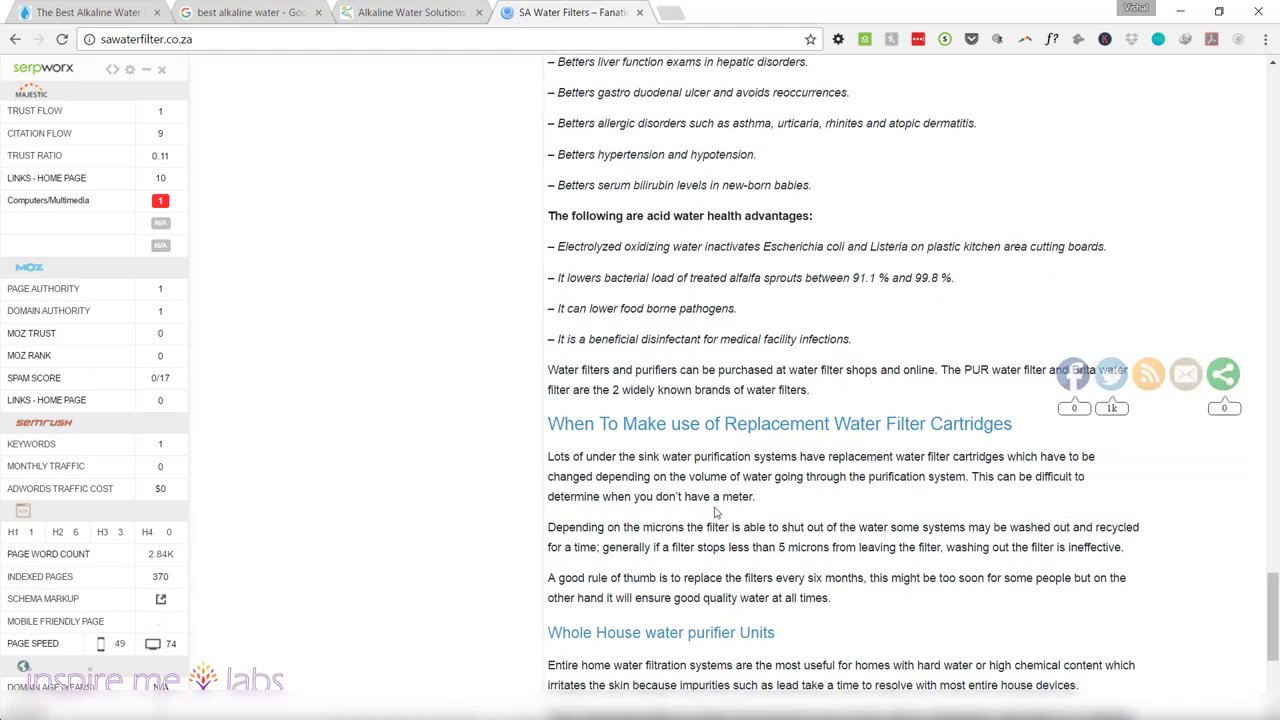
scroll(715, 512, "up", 5)
scroll(651, 347, "up", 15)
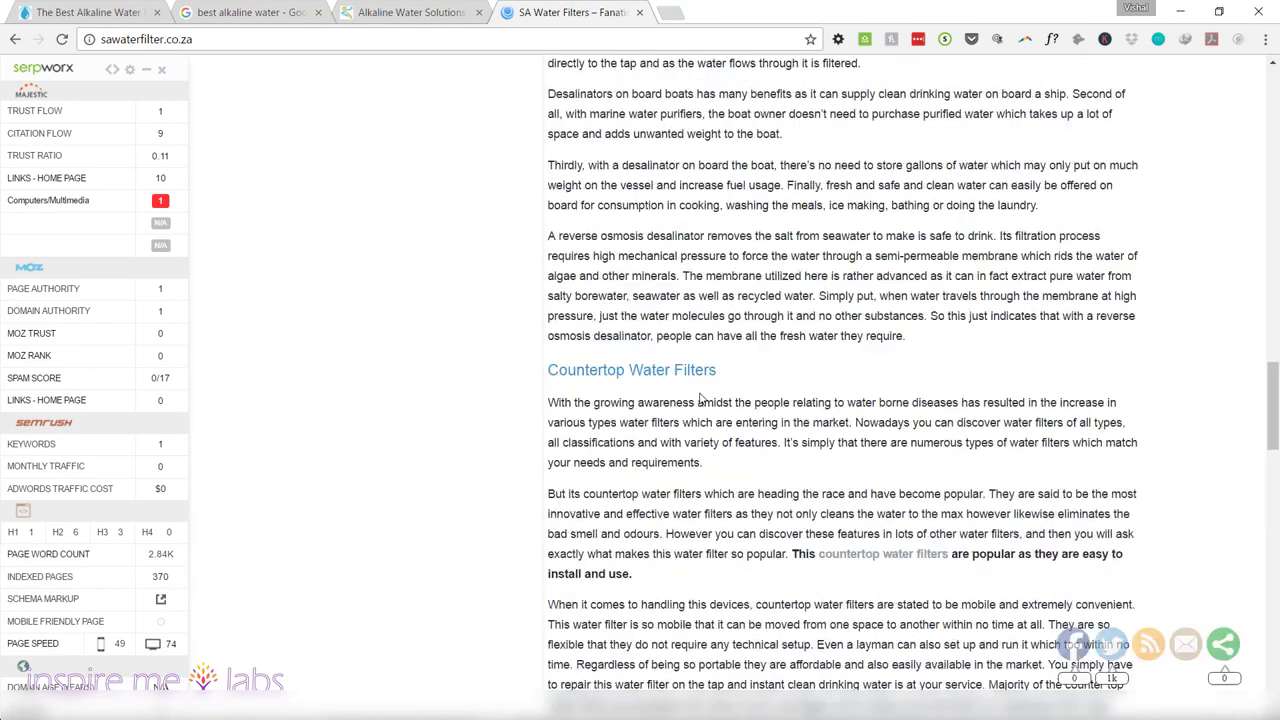
- Look through the sawaterfilter.co.za home page, including its Recent Posts, Legal and Categories lists and the water filter articles
scroll(699, 398, "up", 2)
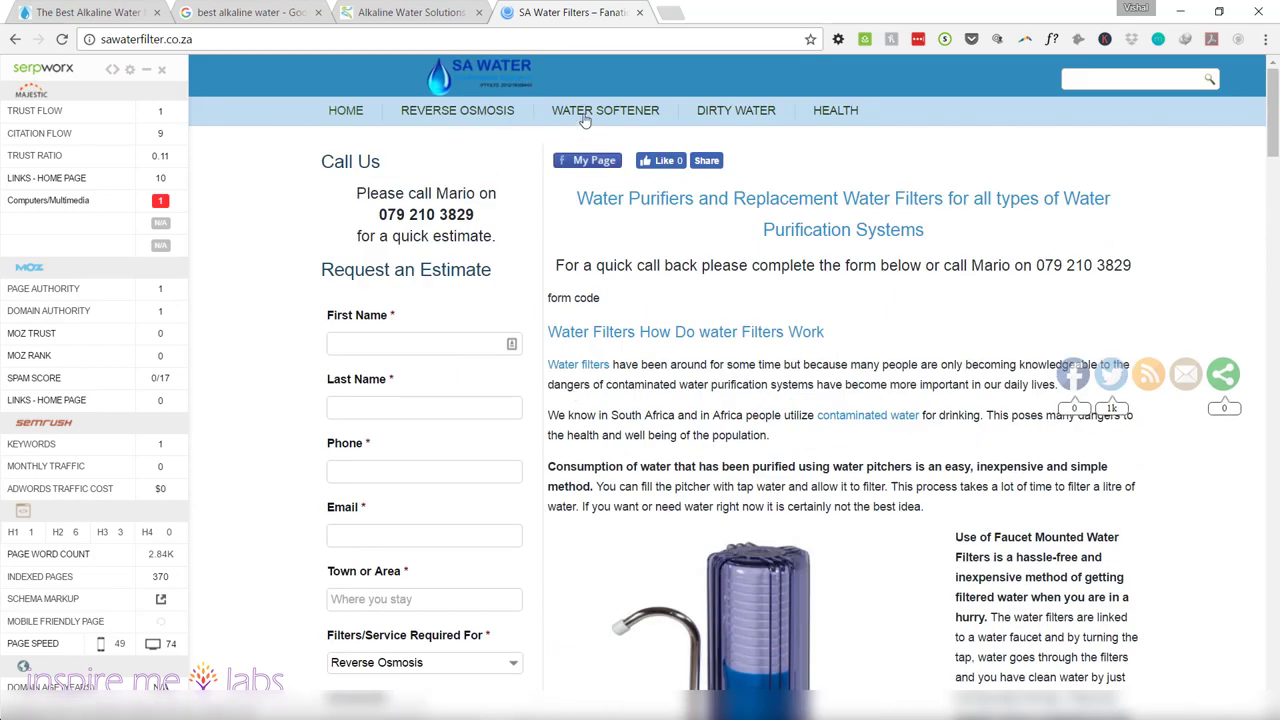
scroll(770, 330, "down", 5)
scroll(770, 330, "down", 1)
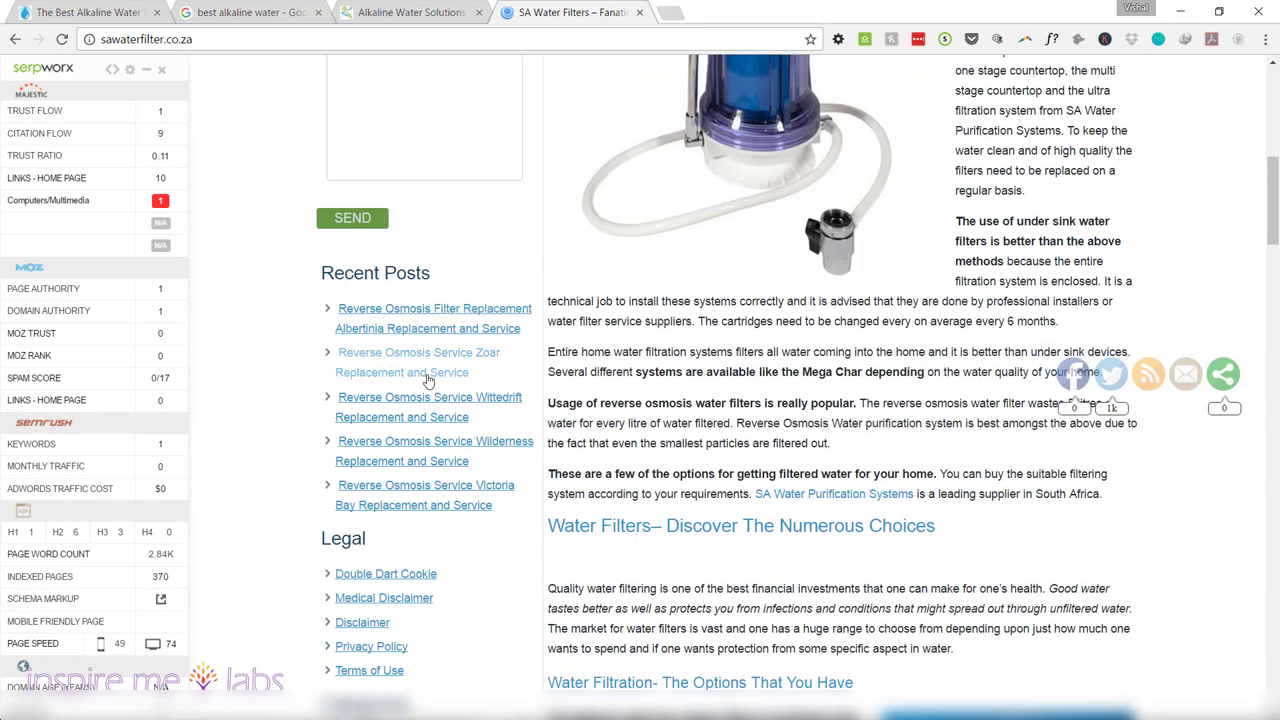
scroll(665, 563, "down", 2)
scroll(665, 563, "down", 2)
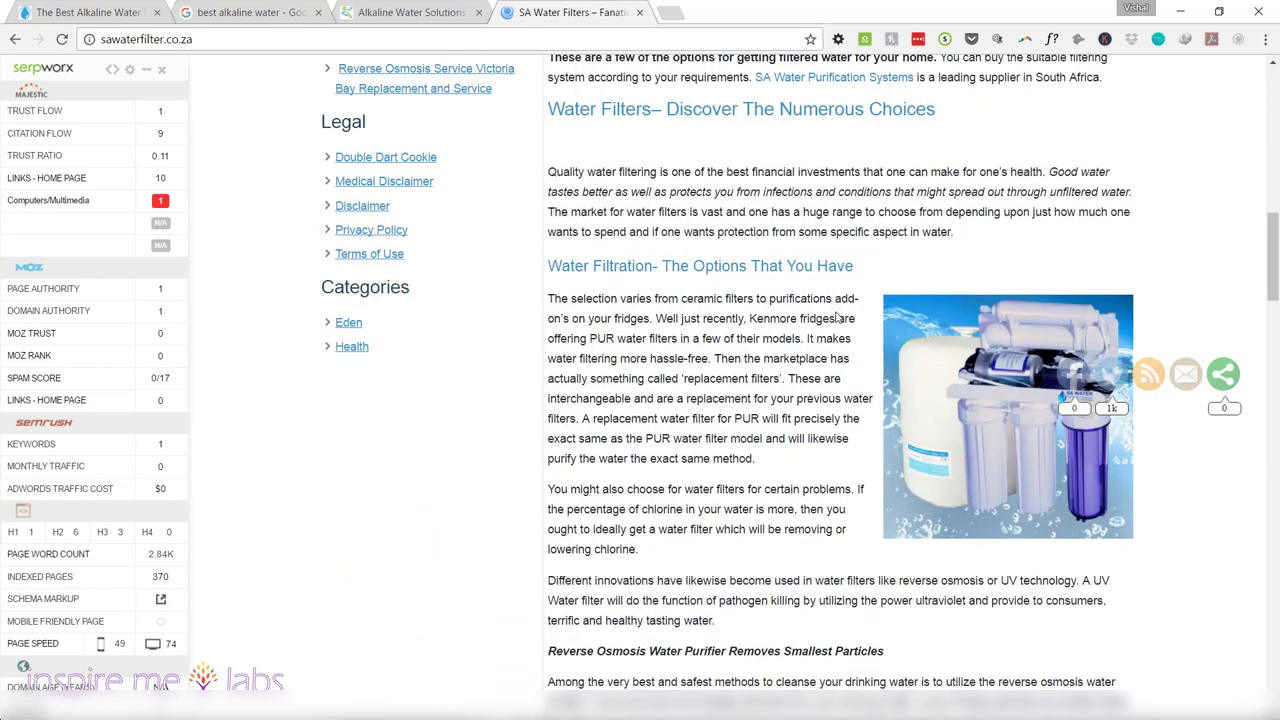
scroll(838, 317, "up", 2)
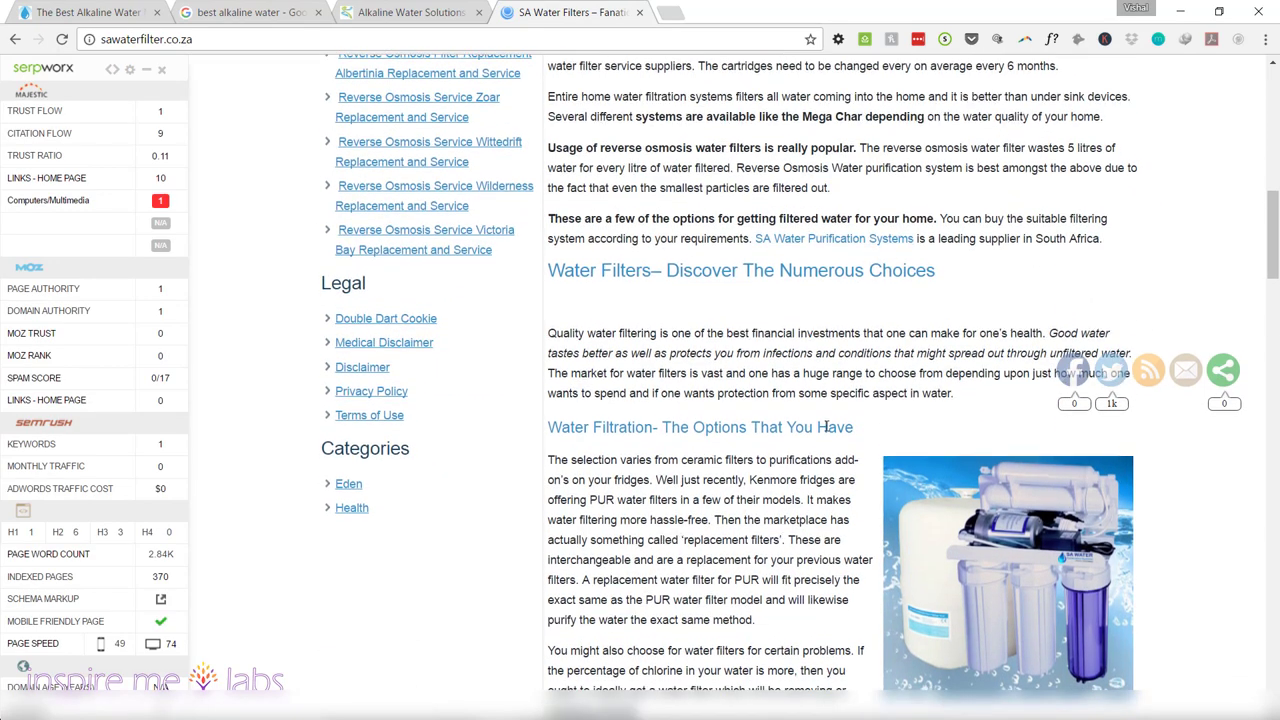
scroll(798, 378, "down", 5)
scroll(826, 432, "up", 9)
scroll(826, 432, "up", 5)
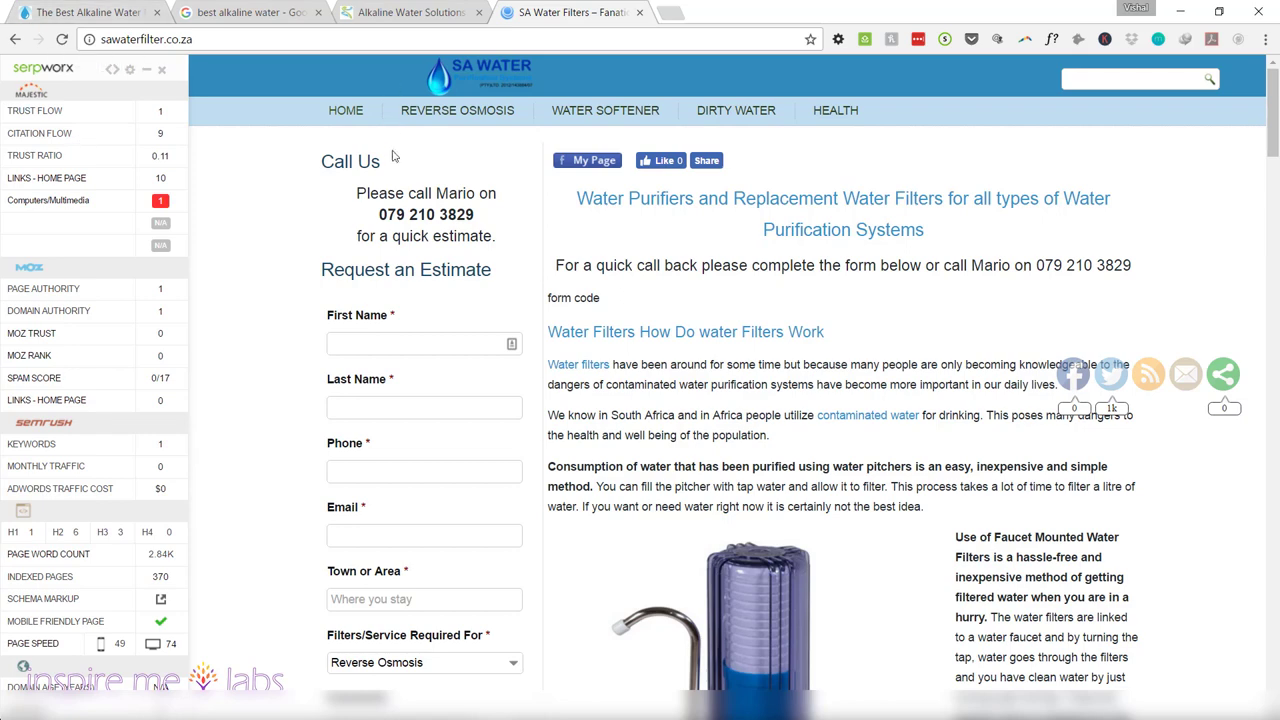
- Examine the Request an Estimate form on sawaterfilter.co.za, from the First Name, Last Name and Phone fields to Comments
left_click(374, 348)
left_click(375, 408)
left_click(375, 472)
scroll(520, 472, "down", 2)
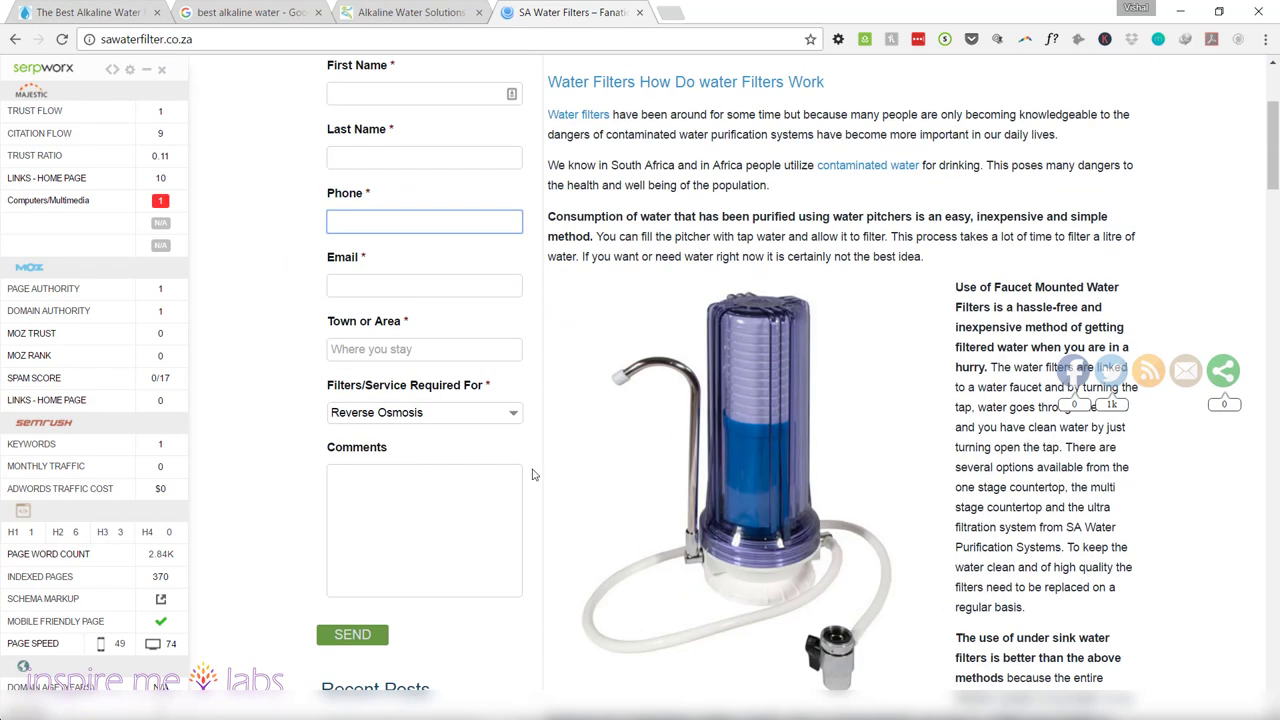
left_click(430, 534)
scroll(668, 440, "up", 2)
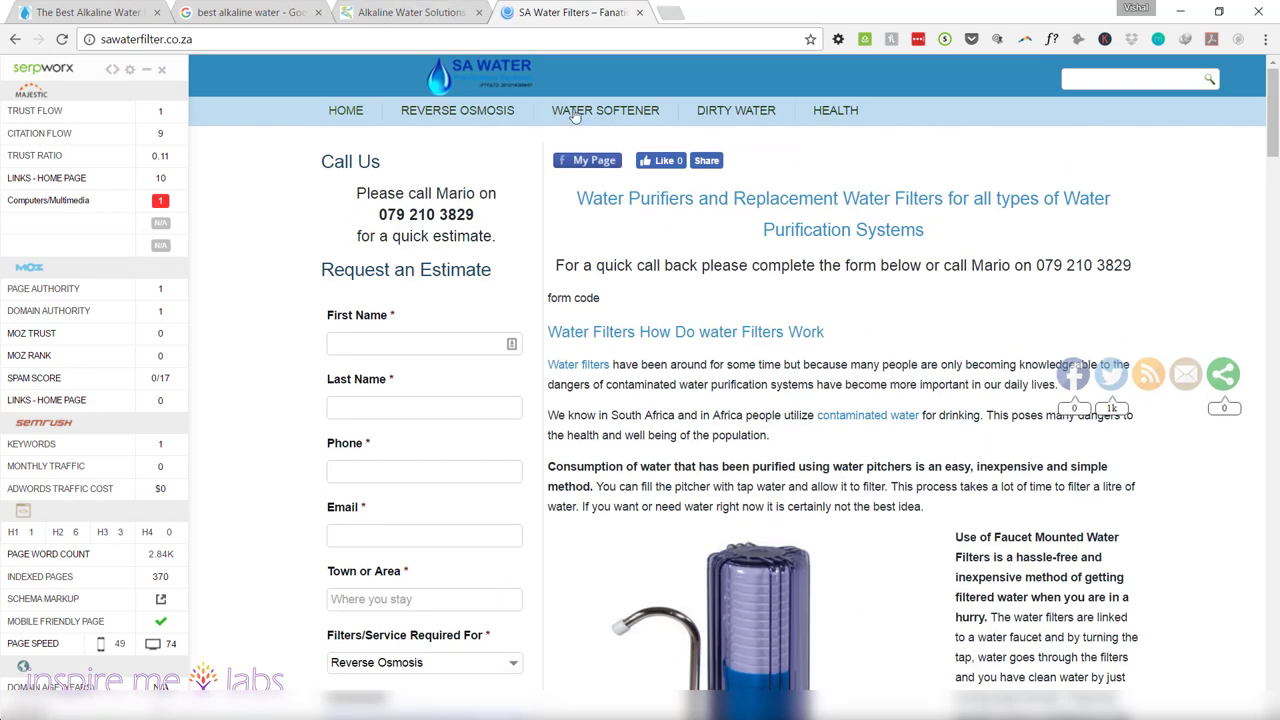
- Request the Reverse Osmosis page of sawaterfilter.co.za and compare the site with the Alkaline Water Solutions page of alkalinewatermachinereviews.com
left_click(440, 120)
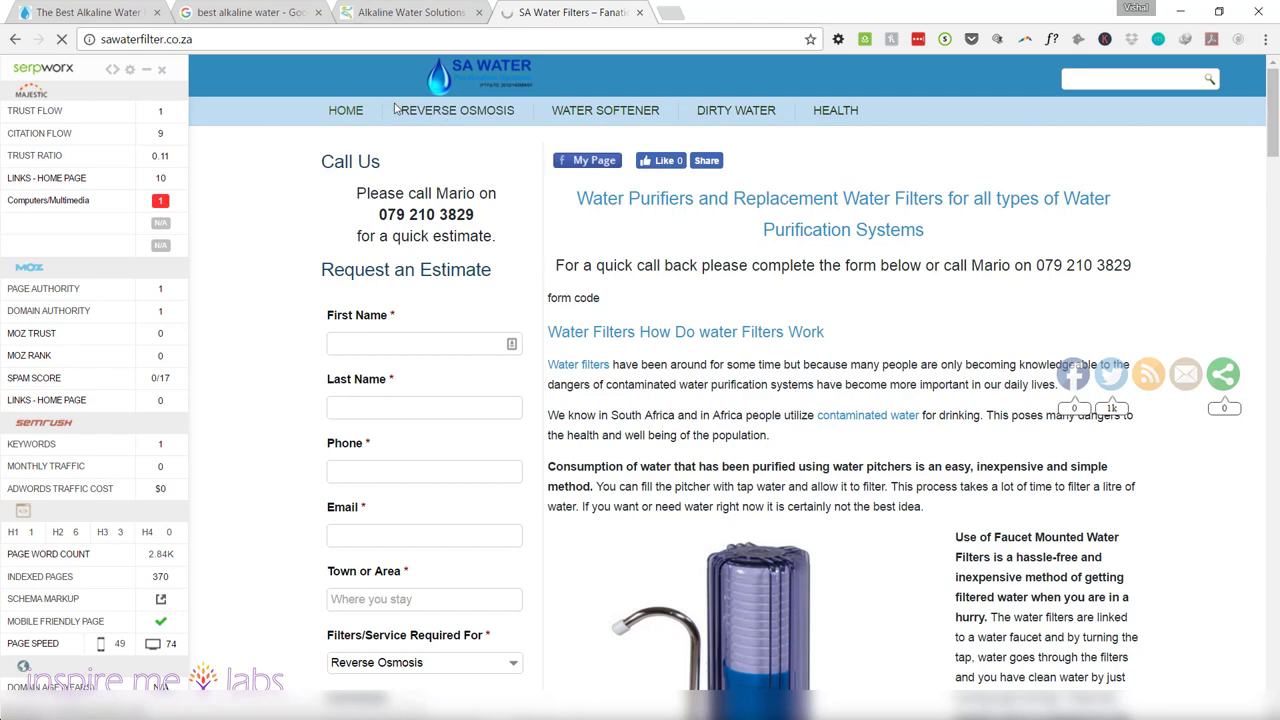
left_click(388, 13)
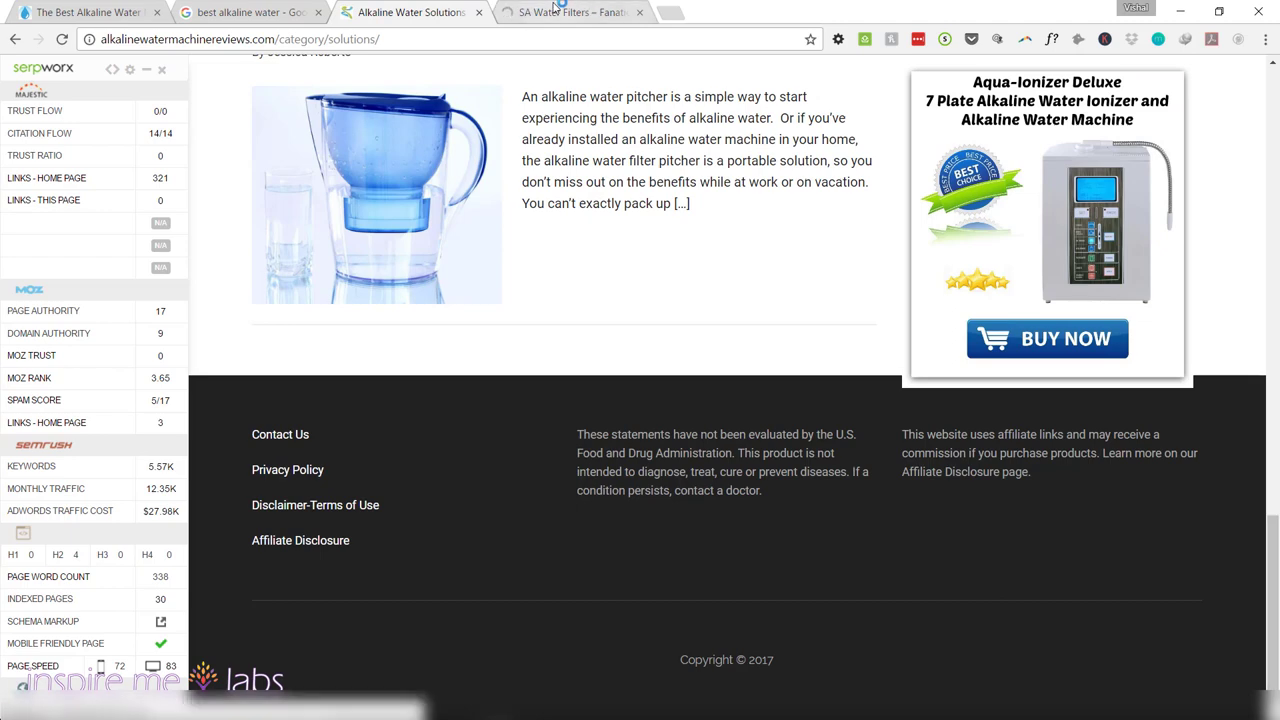
left_click(570, 12)
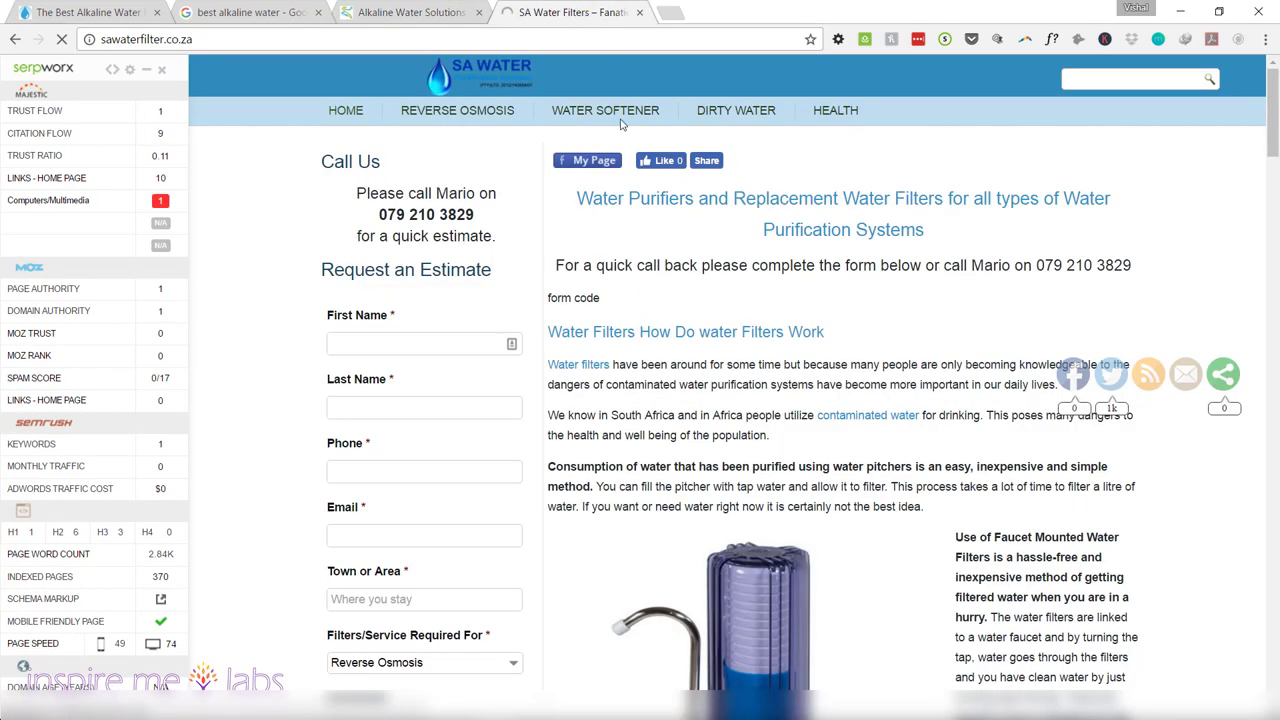
left_click(410, 12)
scroll(645, 259, "up", 2)
scroll(645, 259, "up", 5)
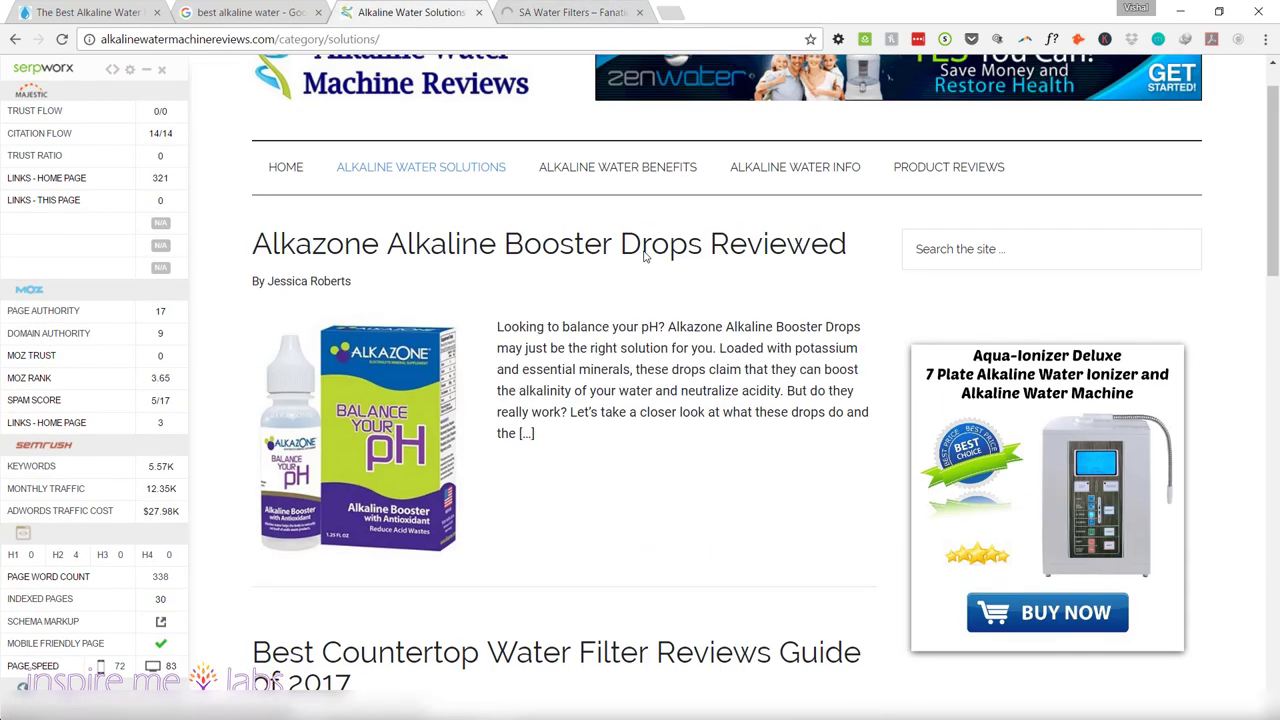
left_click(546, 14)
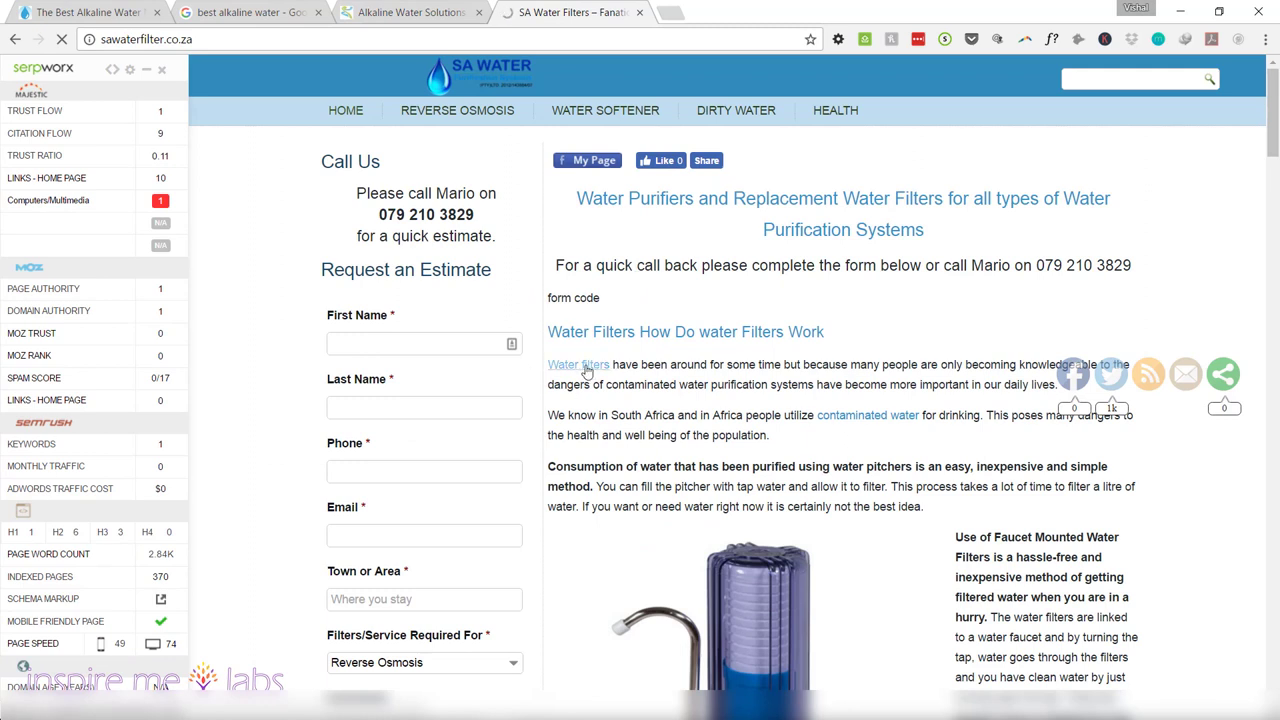
left_click(400, 12)
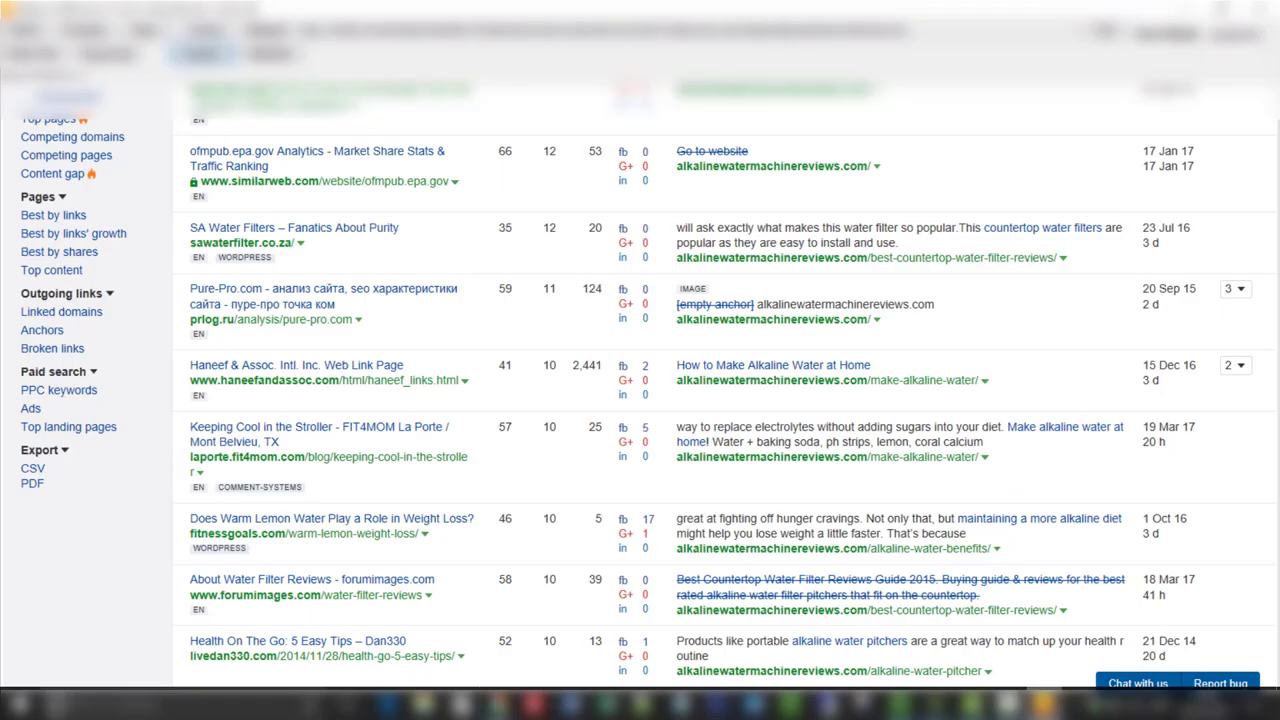
- Copy the address of the nogluten.io/alkaline-water-machine/ backlink from the backlinks report
scroll(781, 395, "down", 5)
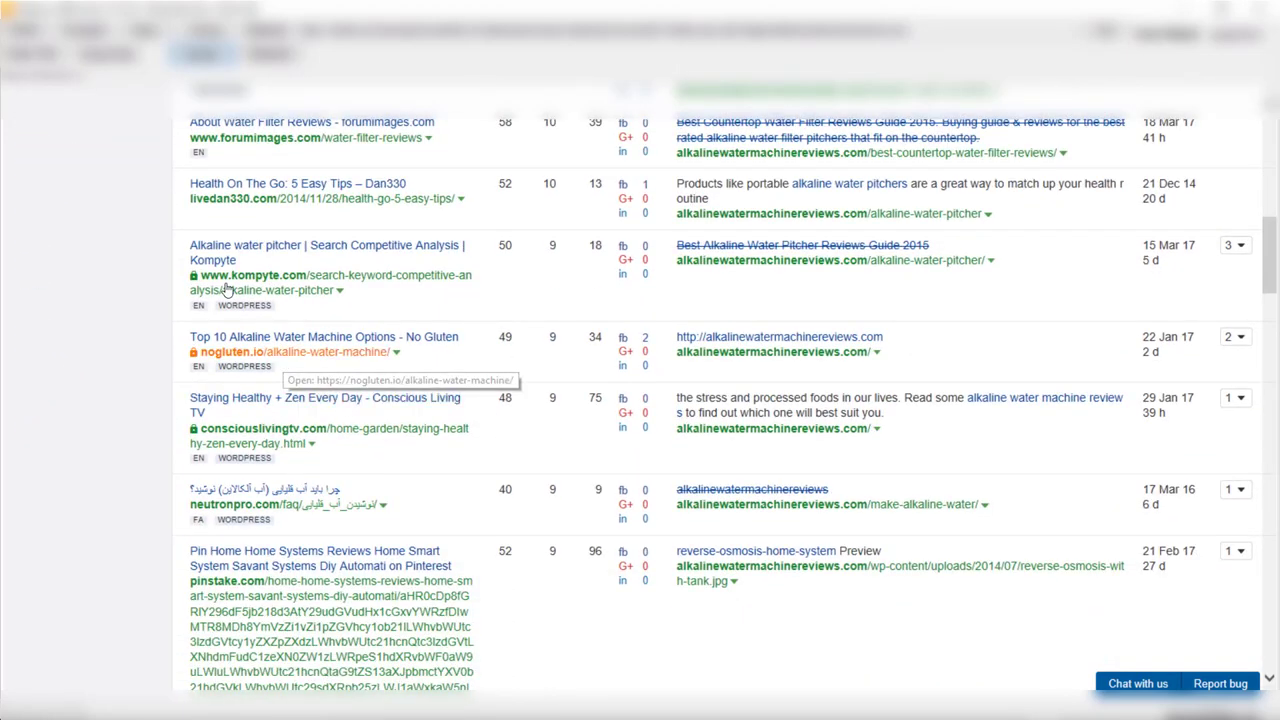
right_click(285, 350)
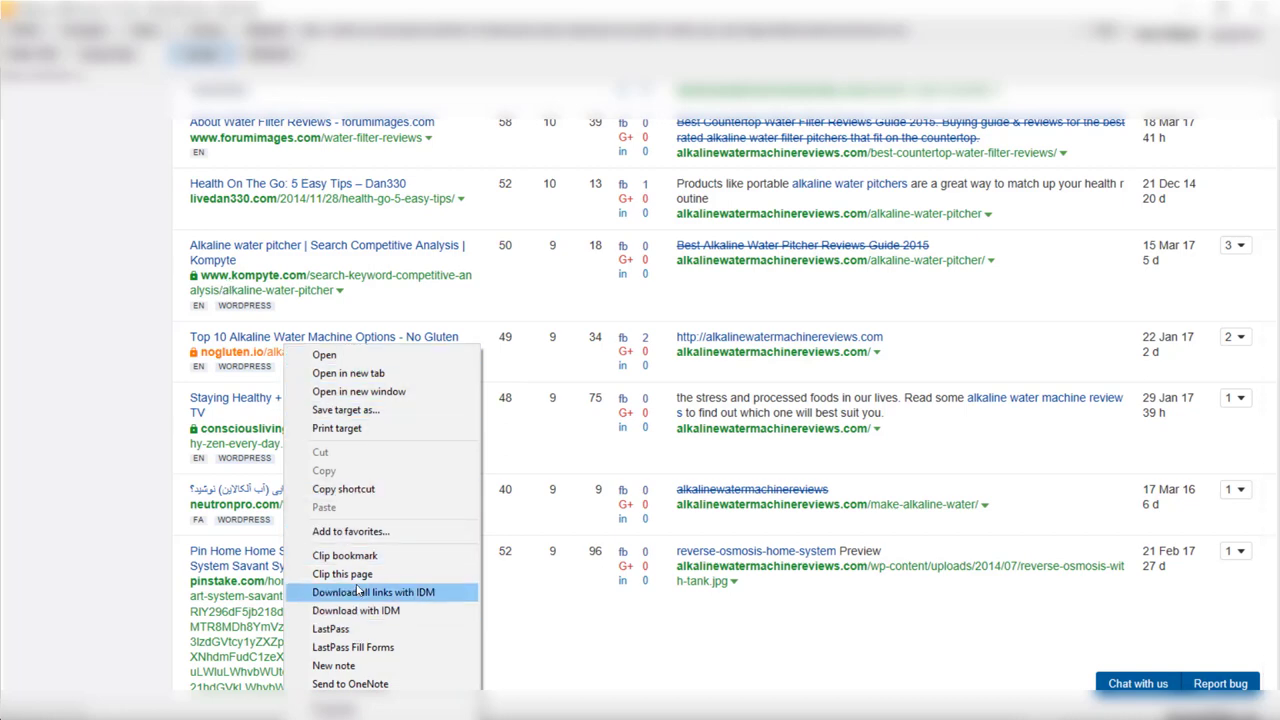
left_click(343, 489)
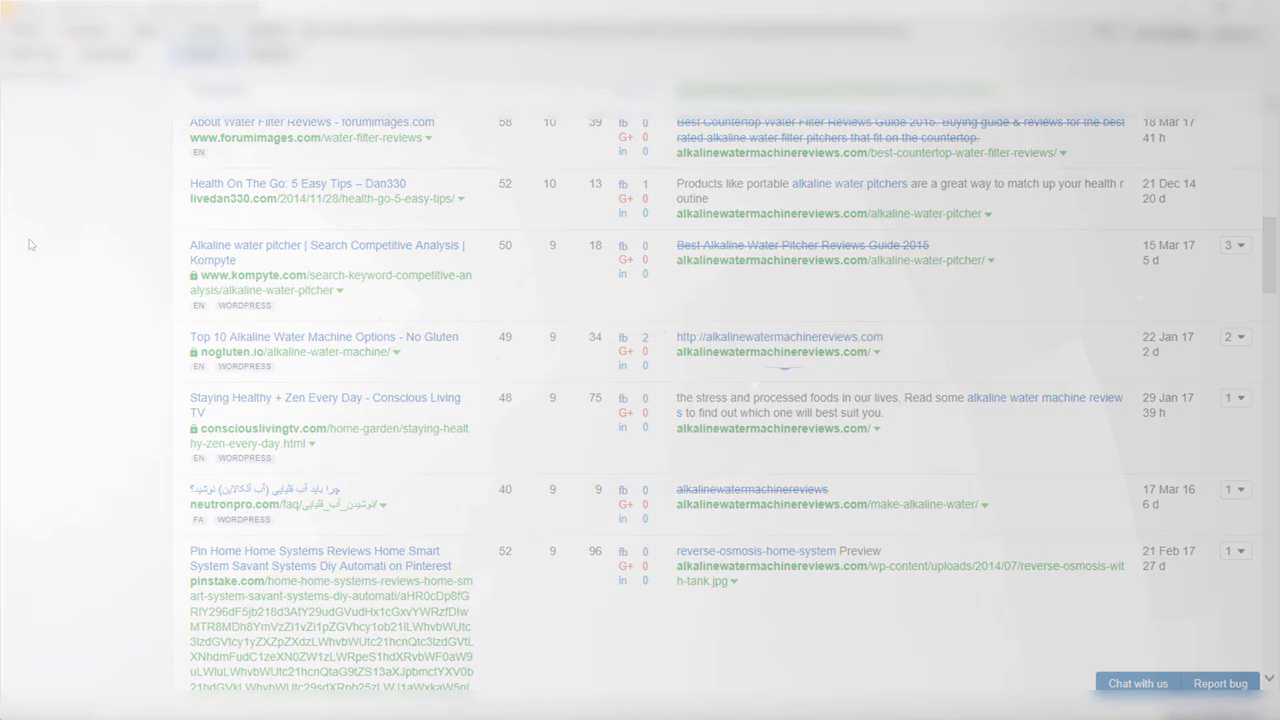